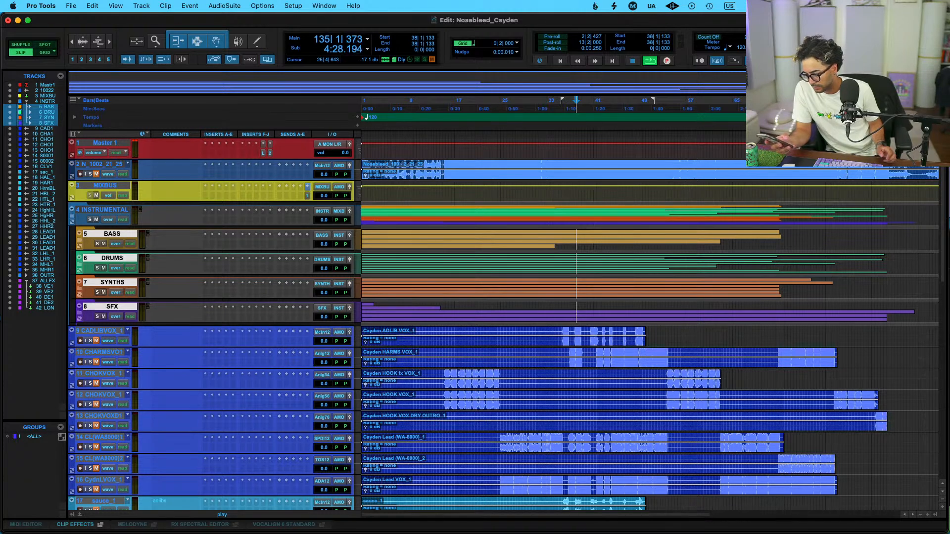
# Check the live stream in Streamlabs Desktop, return to Pro Tools, and restart session playback from bar 38
pyautogui.press('super+Tab')
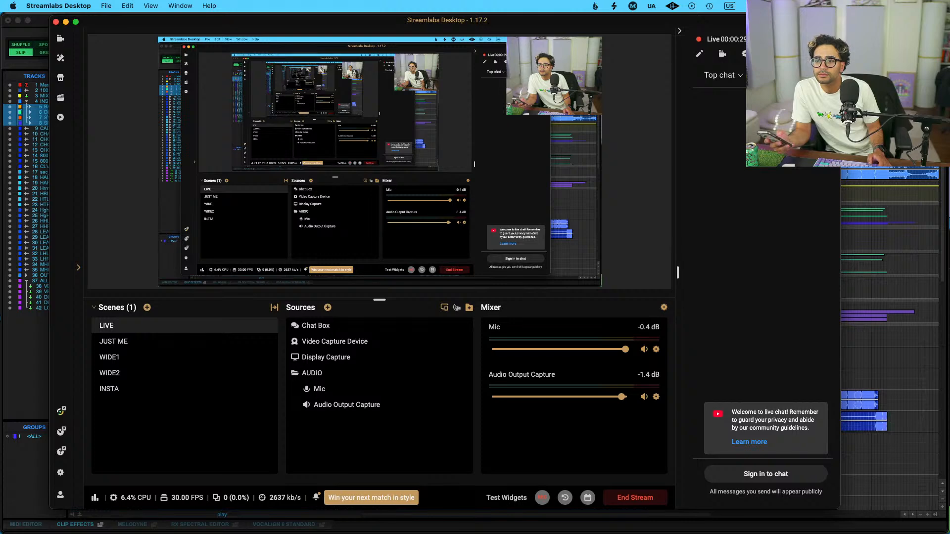
pyautogui.press('super+Tab')
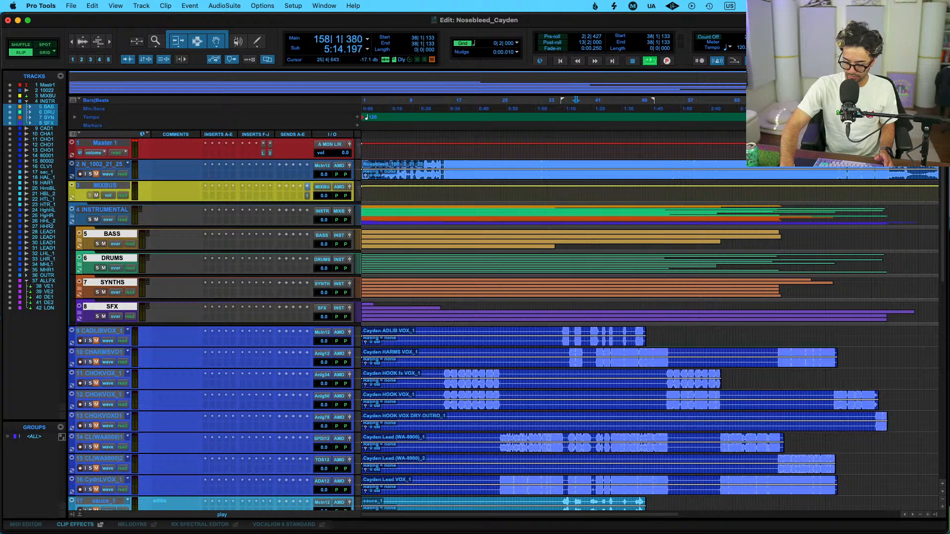
pyautogui.press('space')
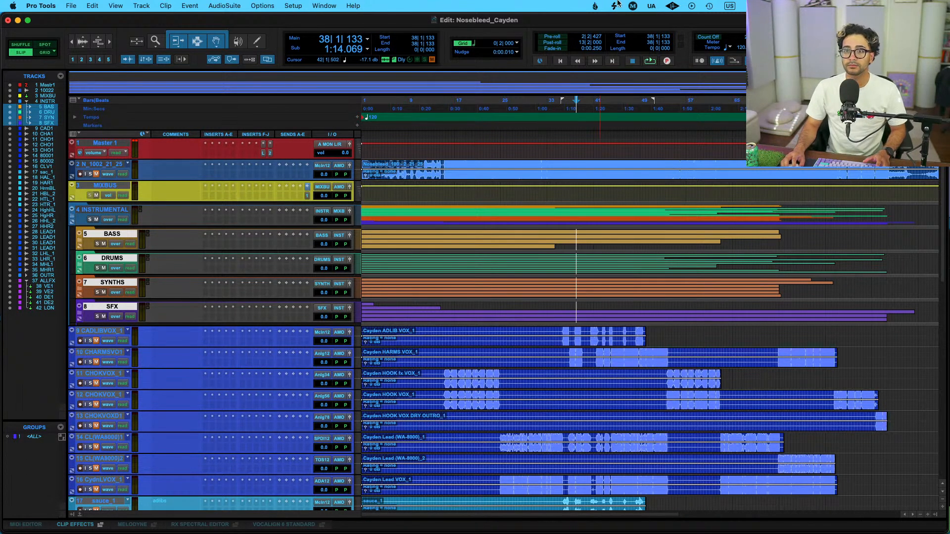
pyautogui.press('space')
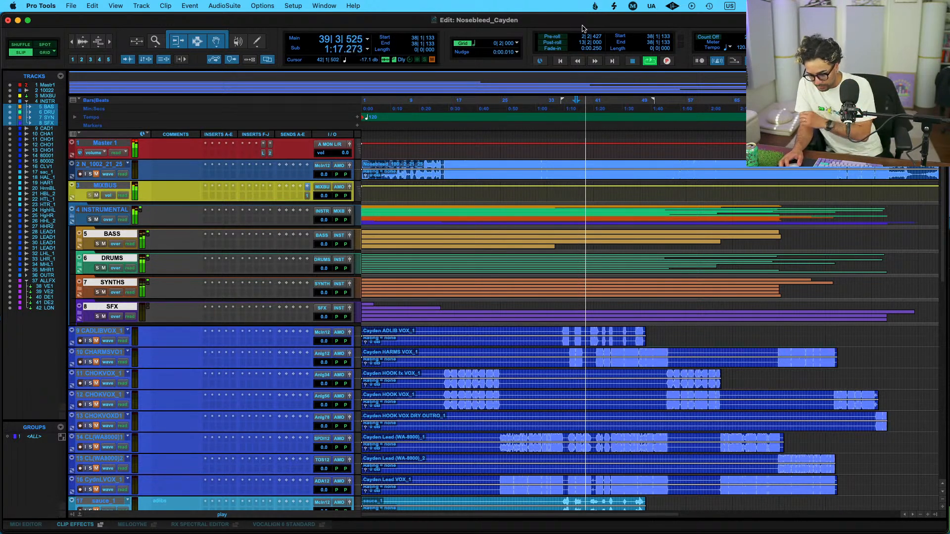
# Stop playback, switch to Discord, and open the general channel of the Mixing Music server
pyautogui.moveTo(435, 525)
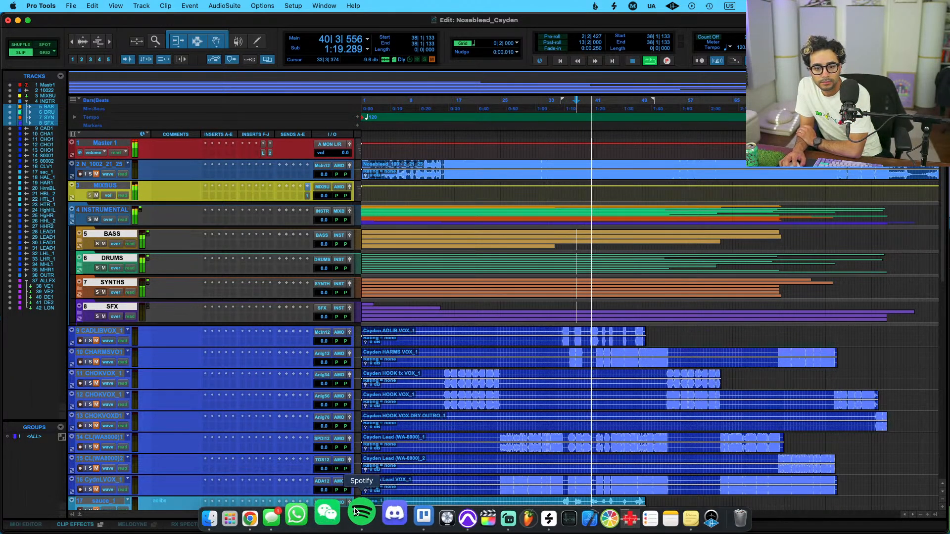
pyautogui.click(380, 515)
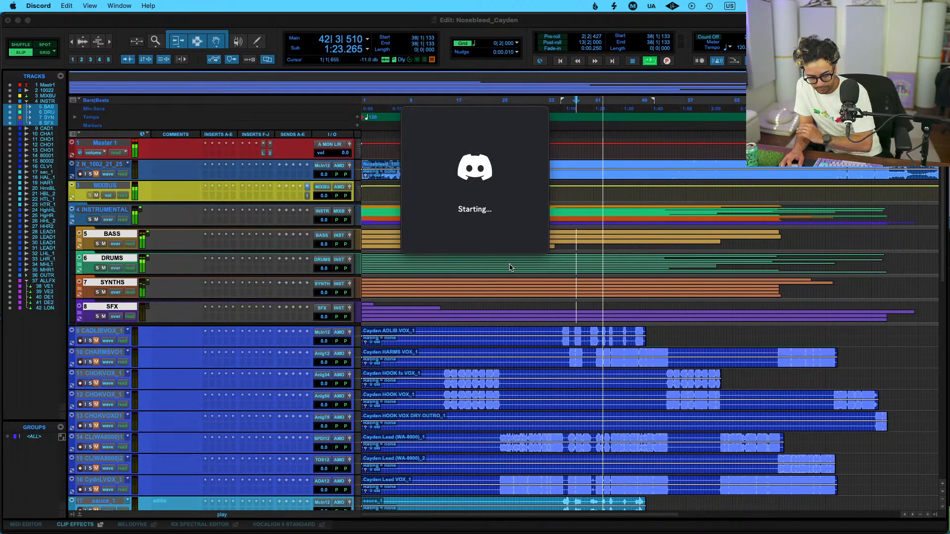
pyautogui.press('space')
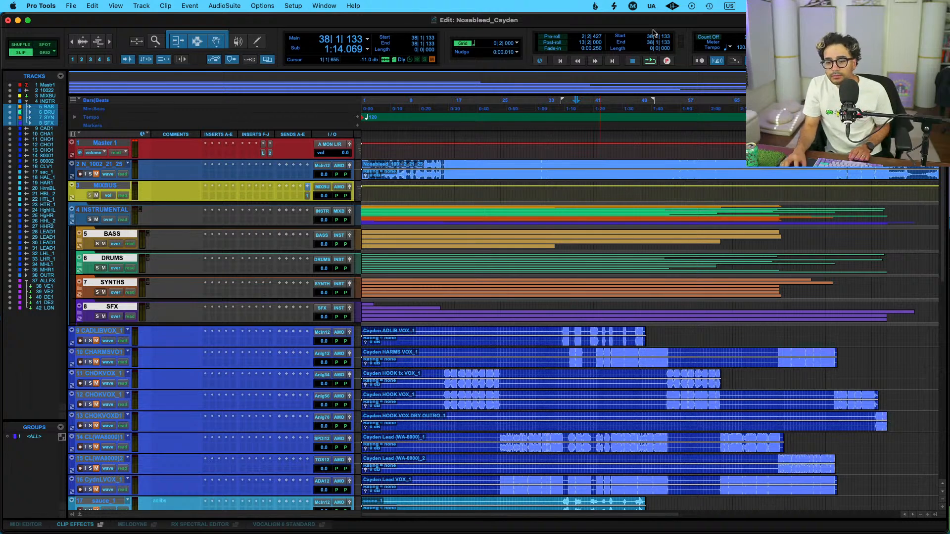
pyautogui.click(371, 515)
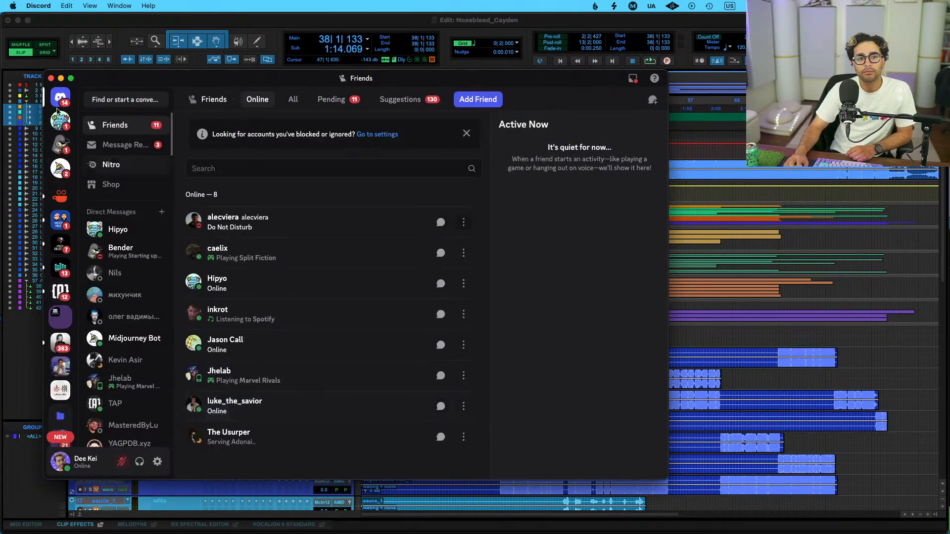
pyautogui.click(57, 218)
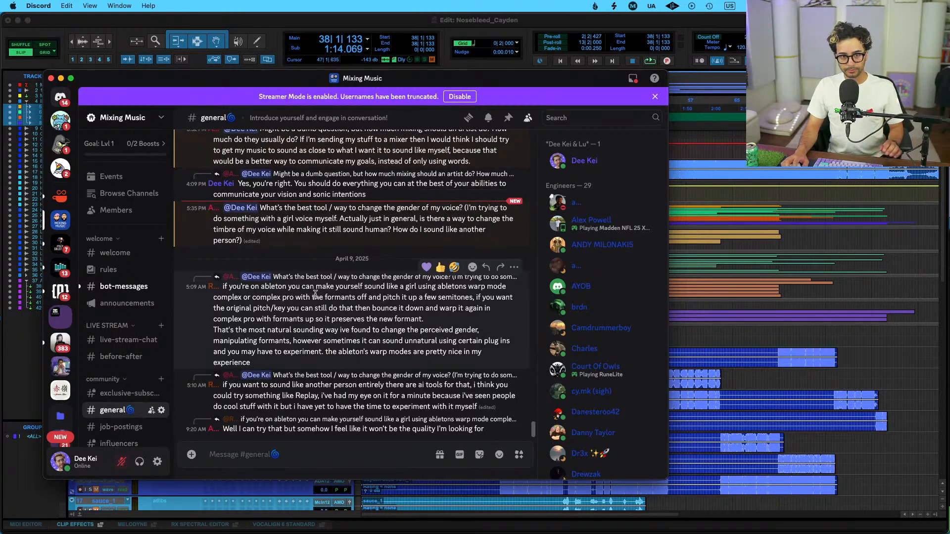
pyautogui.moveTo(390, 77); pyautogui.dragTo(448, 77)
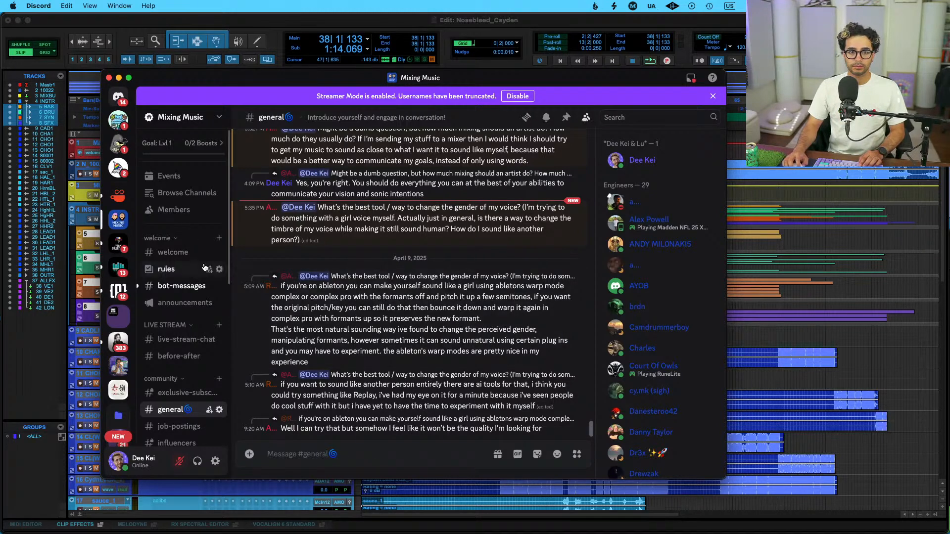
pyautogui.write('@everyone')
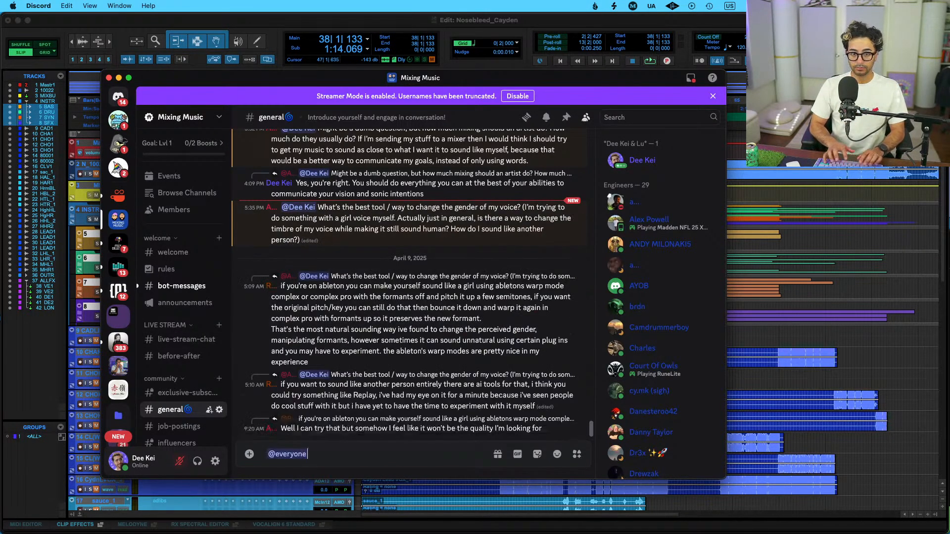
pyautogui.press('Return')
pyautogui.press('Escape')
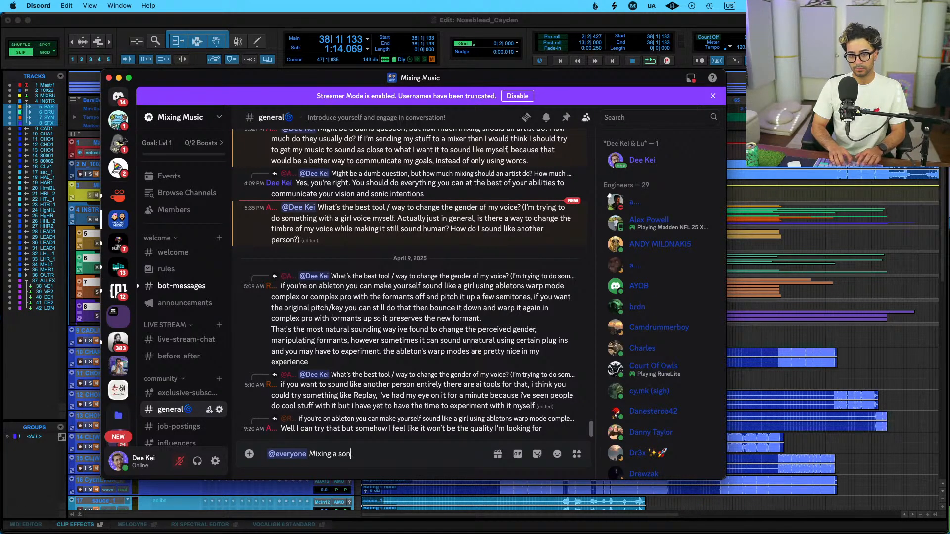
pyautogui.write('Mixing a song lin')
pyautogui.press('BackSpace')
pyautogui.write('ve on')
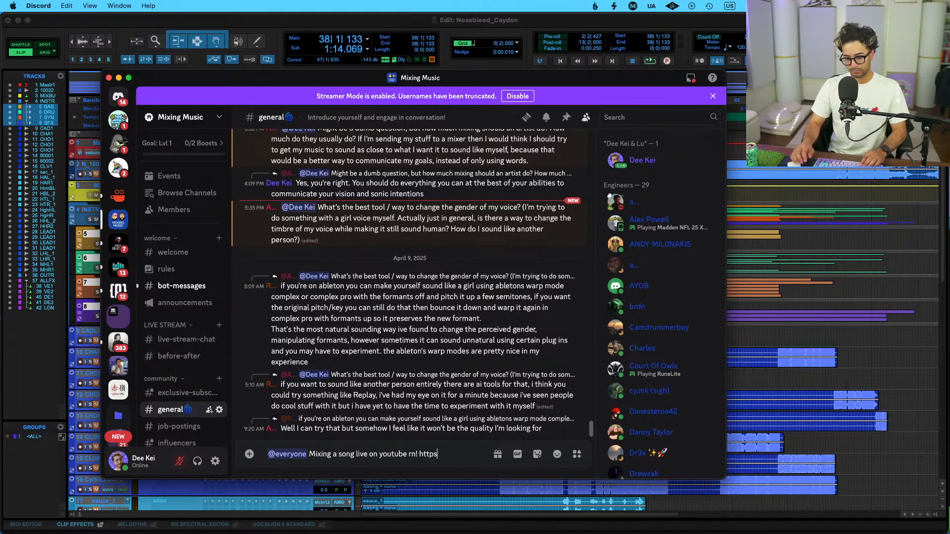
pyautogui.write('youtube rn! https://mixingmus')
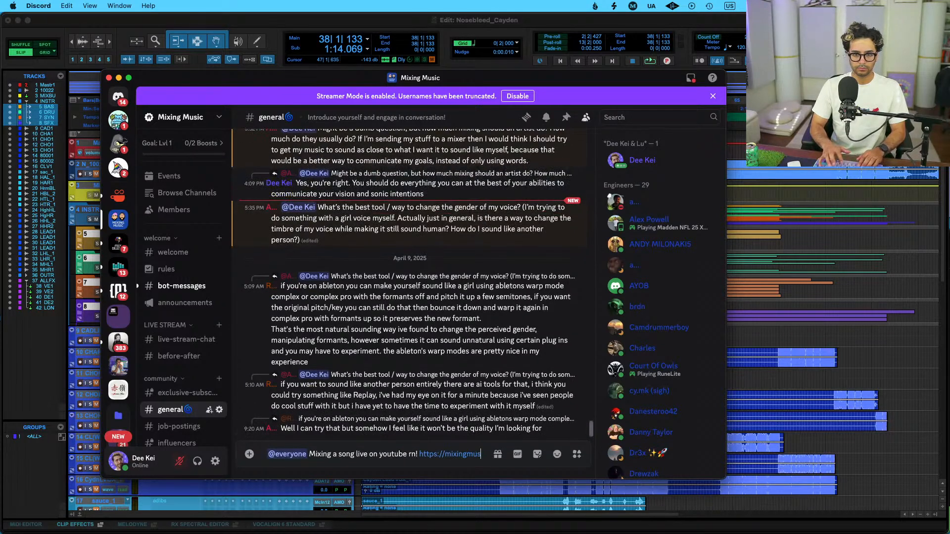
pyautogui.press('BackSpace')
pyautogui.write('yo')
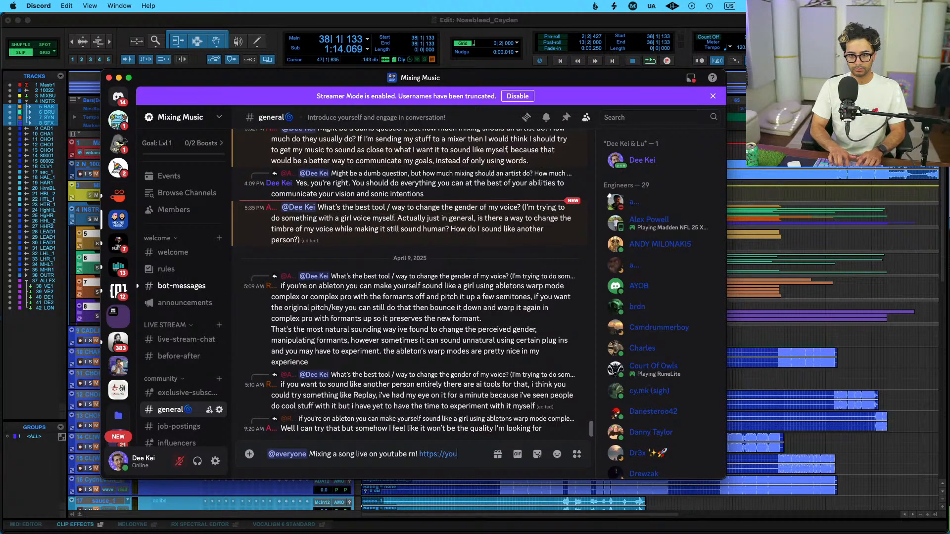
pyautogui.write('utube.com/@dee')
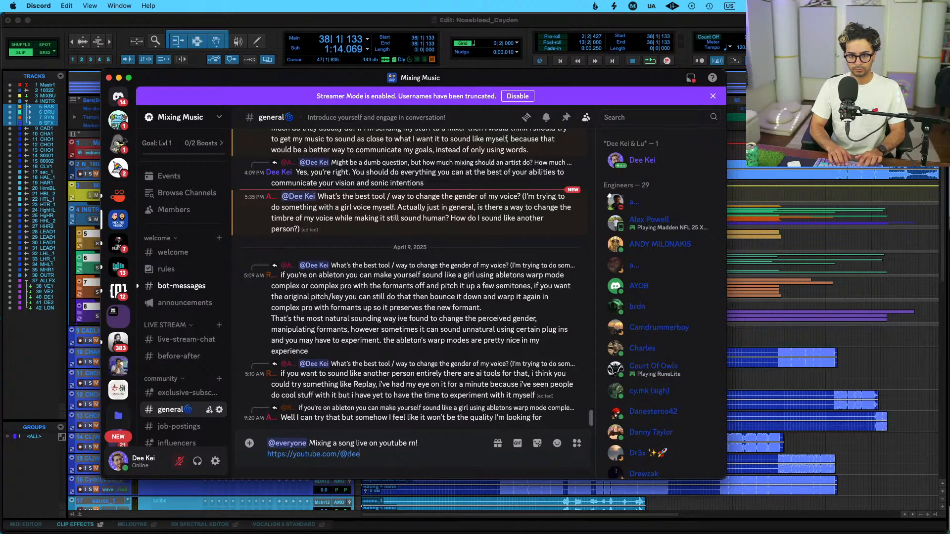
pyautogui.write('keimi')
pyautogui.press('Return')
pyautogui.press('Return')
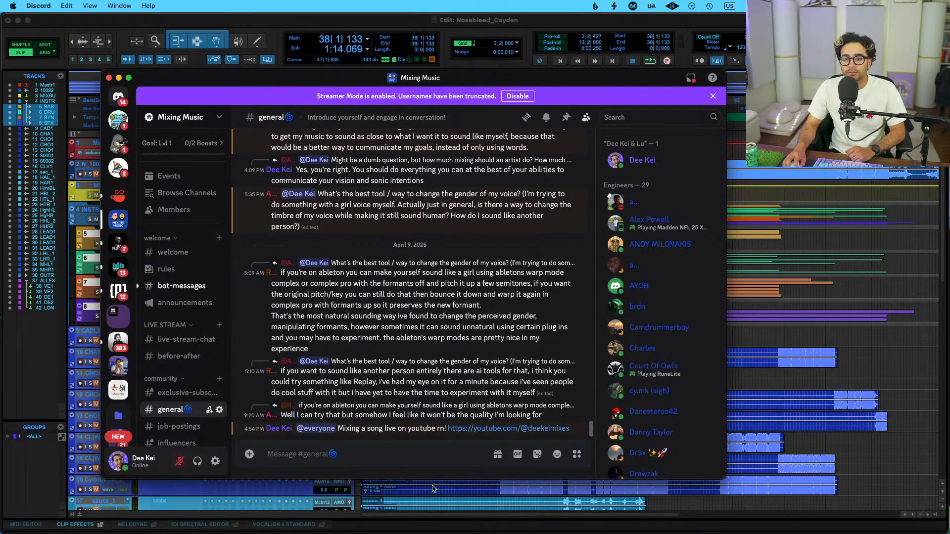
# Check the posted YouTube channel link in Chrome and return to the Pro Tools session
pyautogui.click(515, 429)
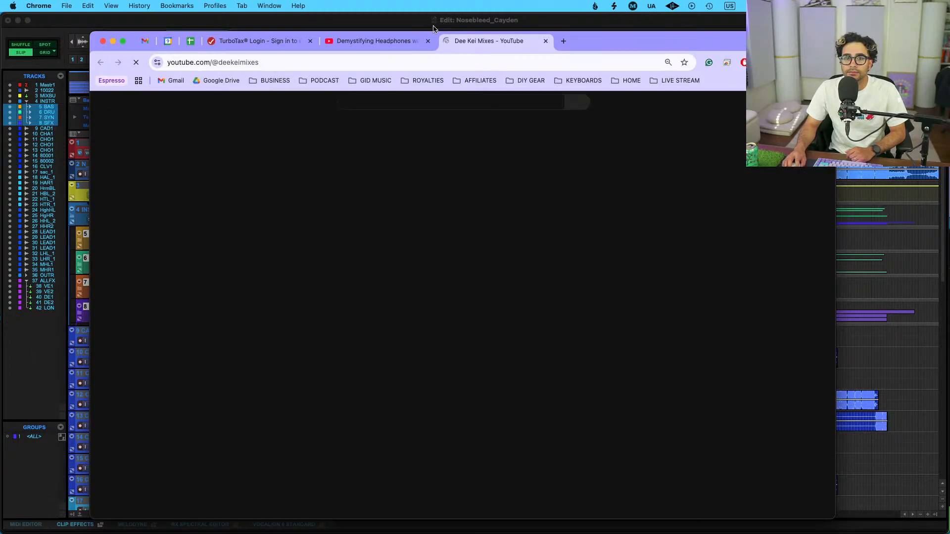
pyautogui.click(437, 24)
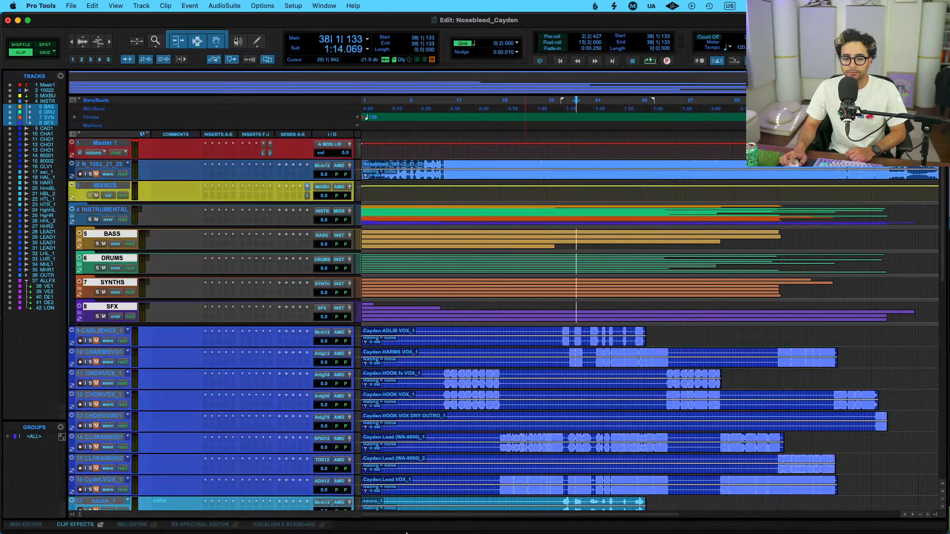
pyautogui.moveTo(409, 518)
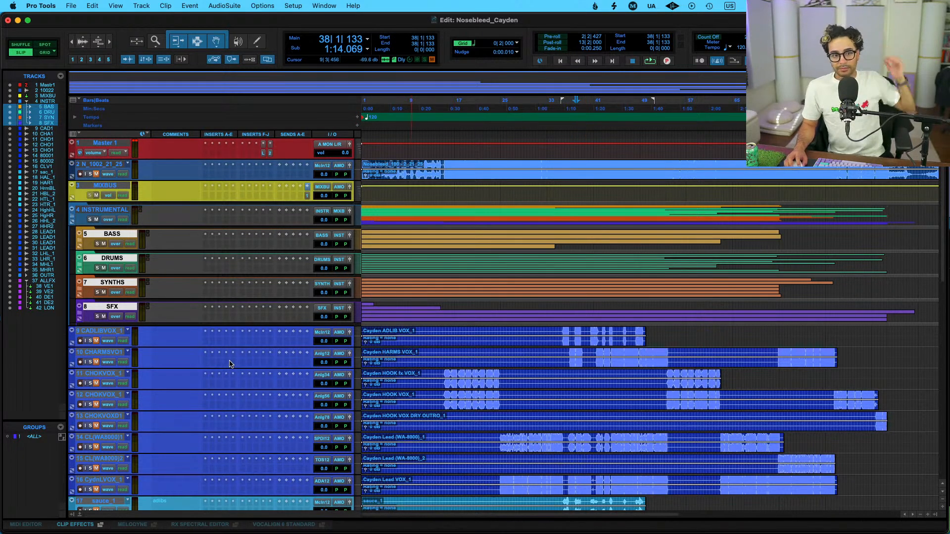
# Expand the SFX folder track, and play the N_1002_21_25 track soloed from the session start
pyautogui.click(79, 308)
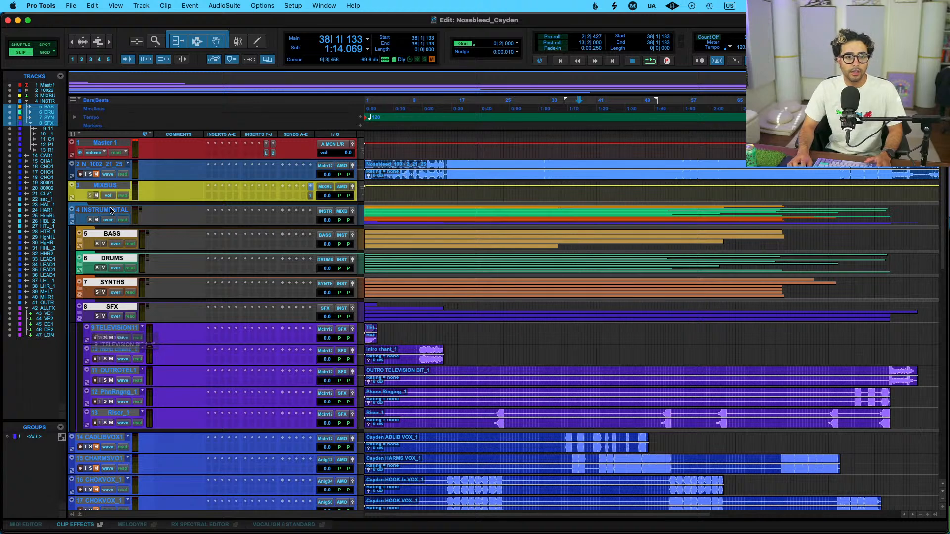
pyautogui.click(459, 167)
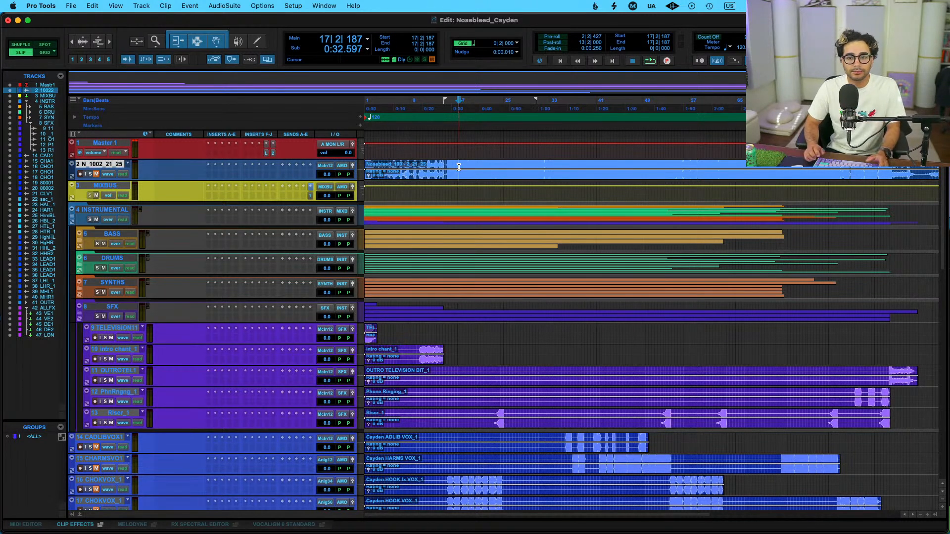
pyautogui.hotkey('shift', 's')
pyautogui.press('Return')
pyautogui.press('space')
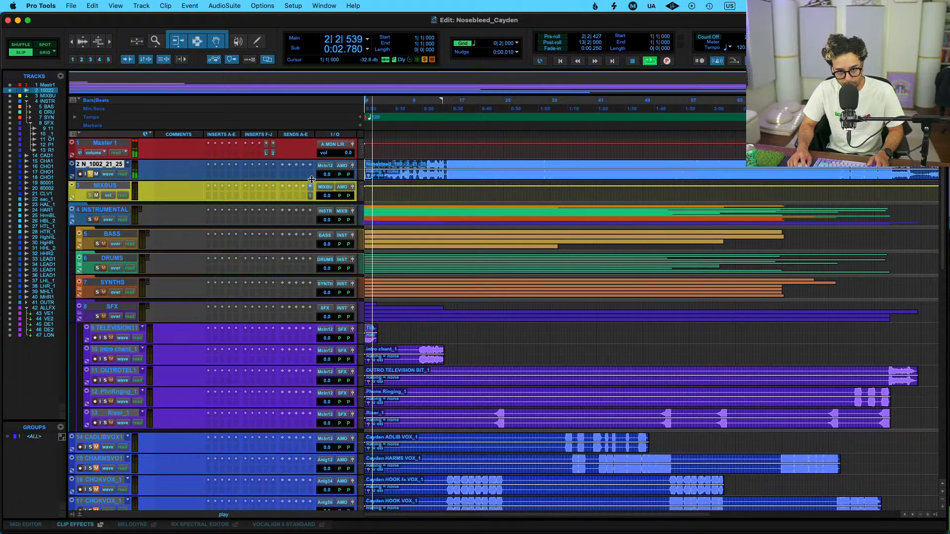
# Add FabFilter Pro-L 2 to insert slot J of the N_1002_21_25 track and close its window
pyautogui.click(272, 175)
pyautogui.press('Escape')
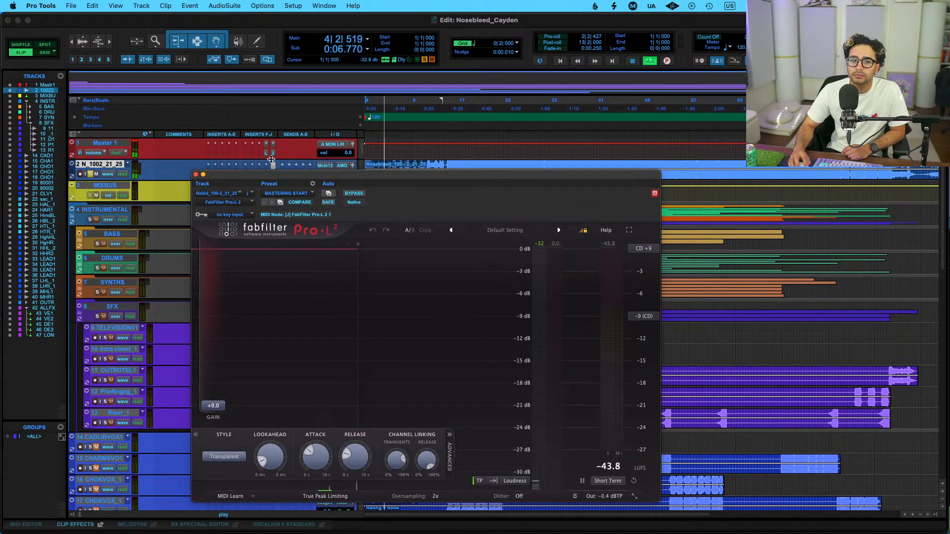
pyautogui.moveTo(274, 178); pyautogui.dragTo(575, 178)
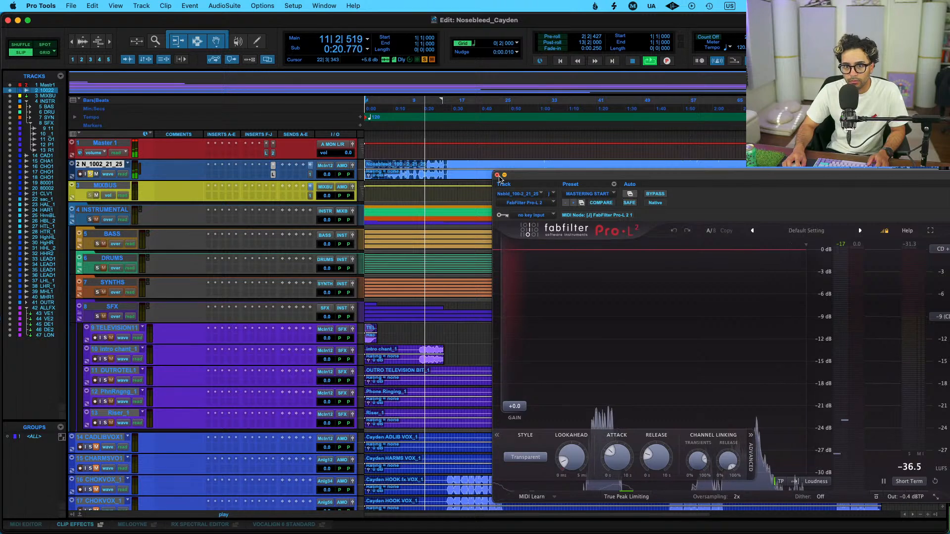
pyautogui.click(498, 176)
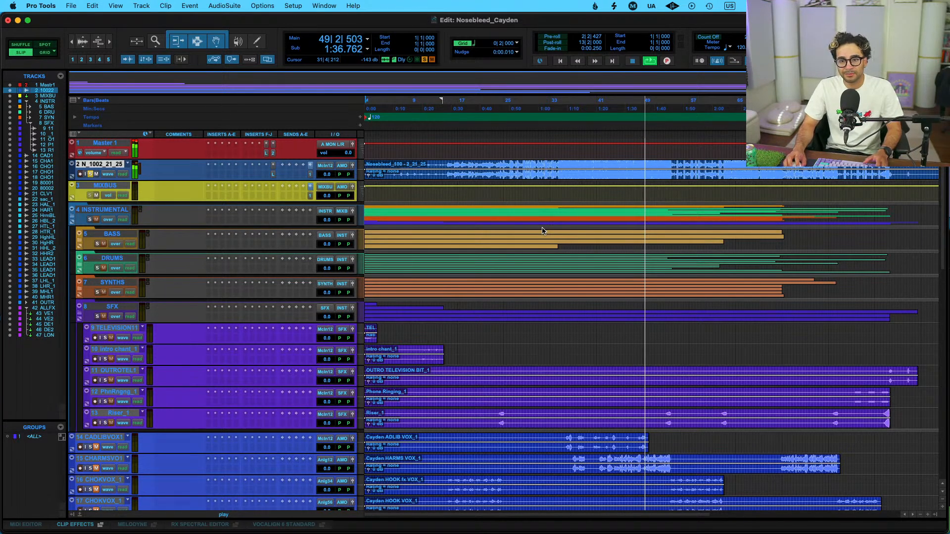
# Place the edit cursor near bar 35 on the N_1002_21_25 track and raise its Pro-L 2 gain to +2.1 dB
pyautogui.click(551, 213)
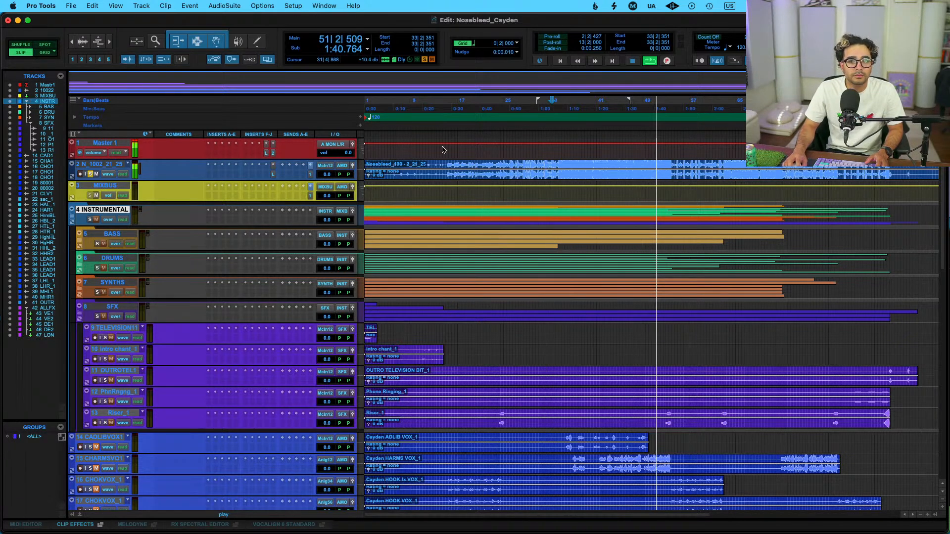
pyautogui.click(567, 168)
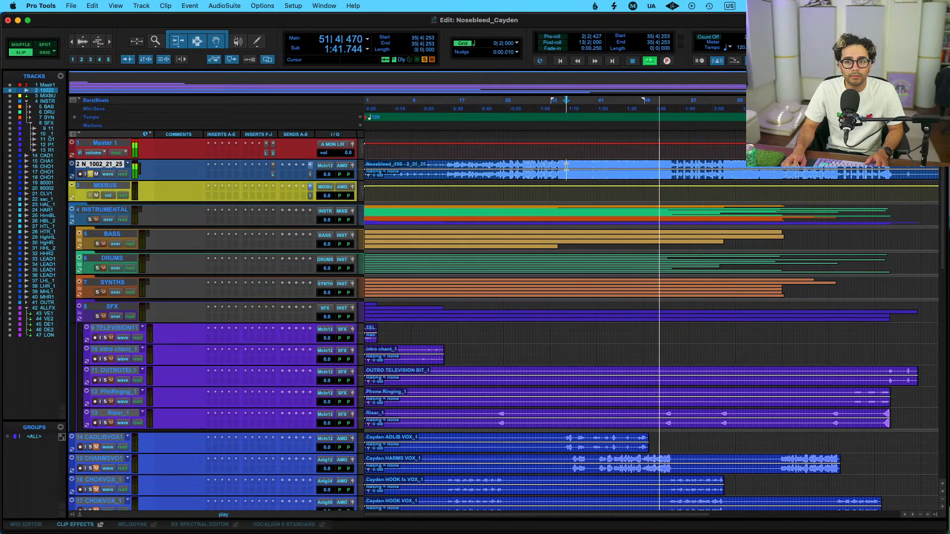
pyautogui.click(273, 165)
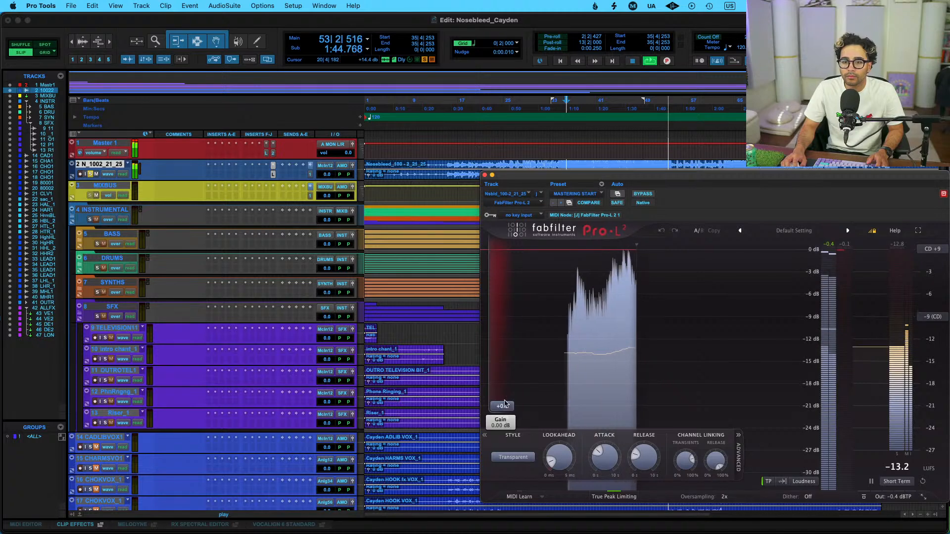
pyautogui.moveTo(507, 401); pyautogui.dragTo(507, 395)
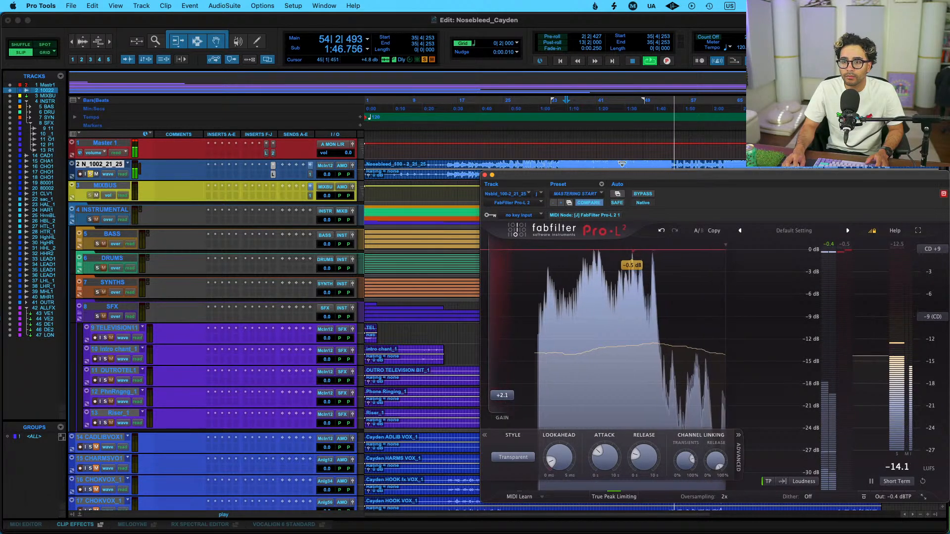
pyautogui.moveTo(546, 179); pyautogui.dragTo(422, 163)
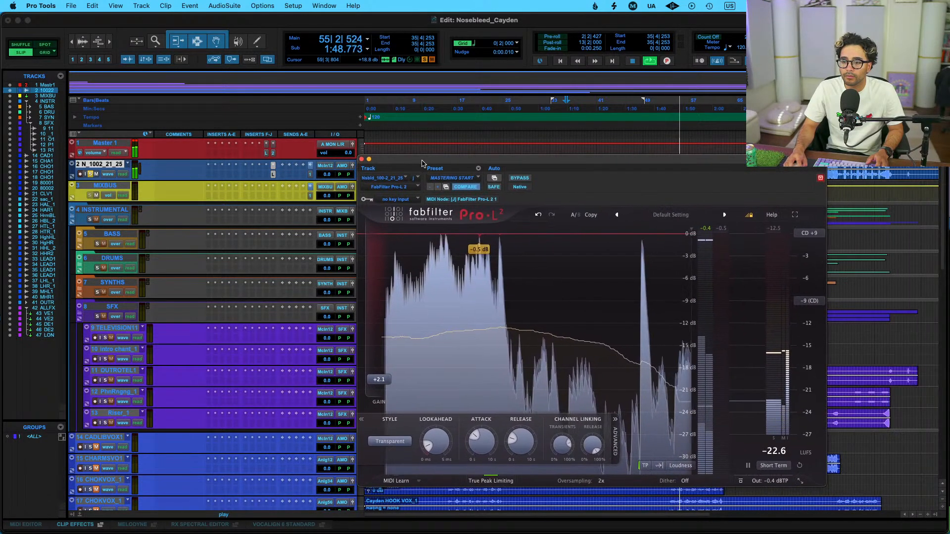
pyautogui.click(362, 159)
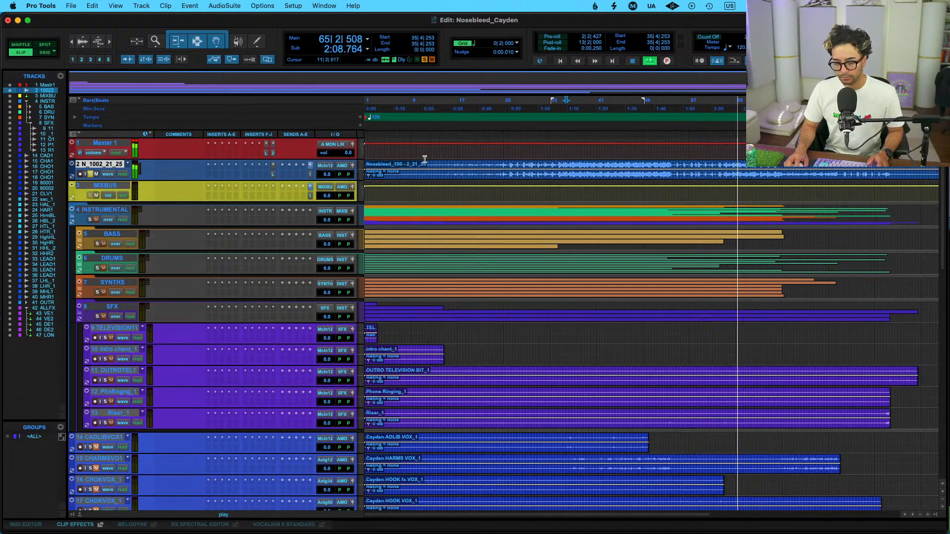
# Replay the N_1002_21_25 track from bar 37 and set its Pro-L 2 gain to +2.0 dB
pyautogui.press('space')
pyautogui.click(577, 164)
pyautogui.press('space')
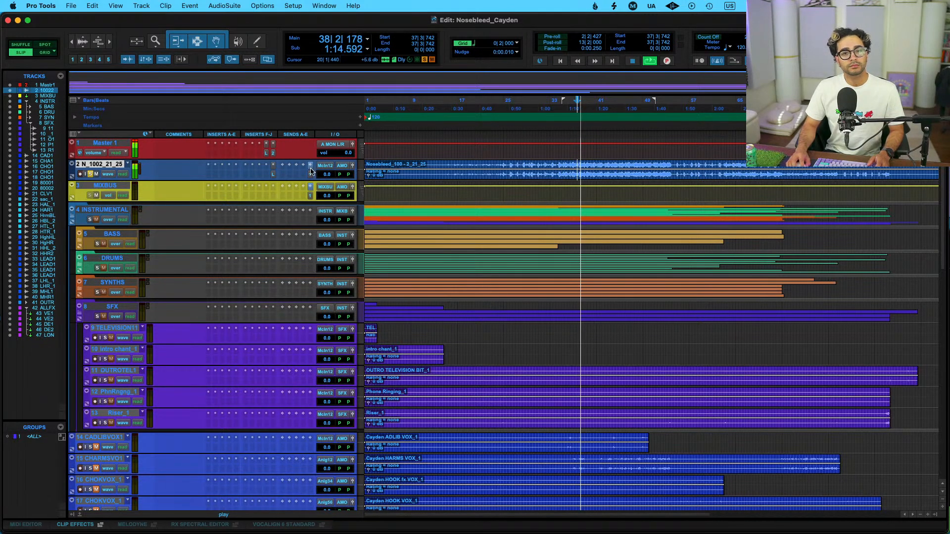
pyautogui.click(272, 168)
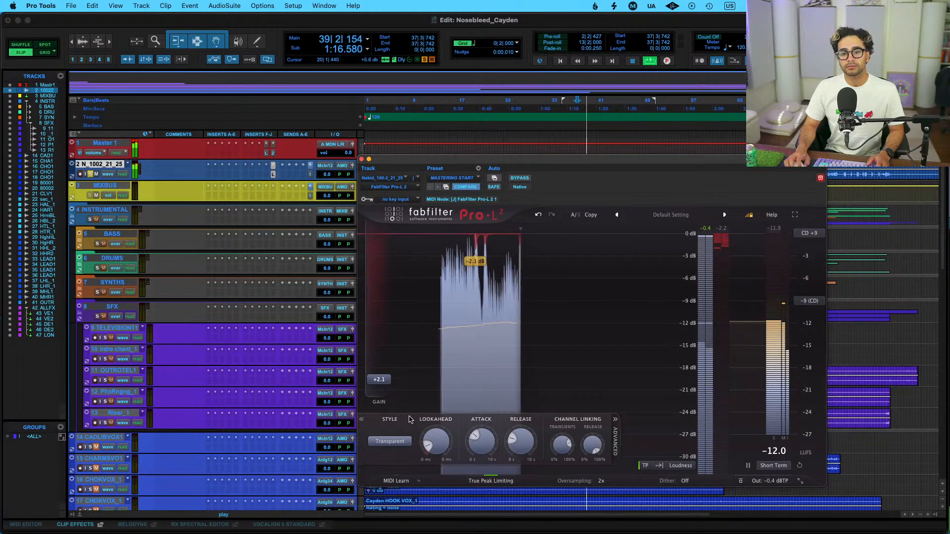
pyautogui.moveTo(388, 381); pyautogui.dragTo(387, 383)
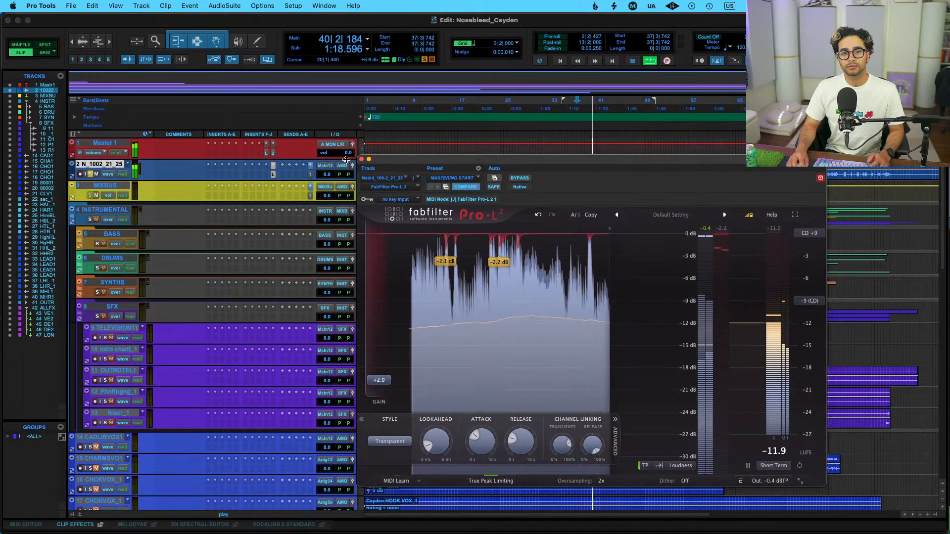
# Lower the N_1002_21_25 track's volume to -7.9 dB and place the edit cursor near bar 41 on that track
pyautogui.click(361, 160)
pyautogui.moveTo(327, 174); pyautogui.dragTo(327, 178)
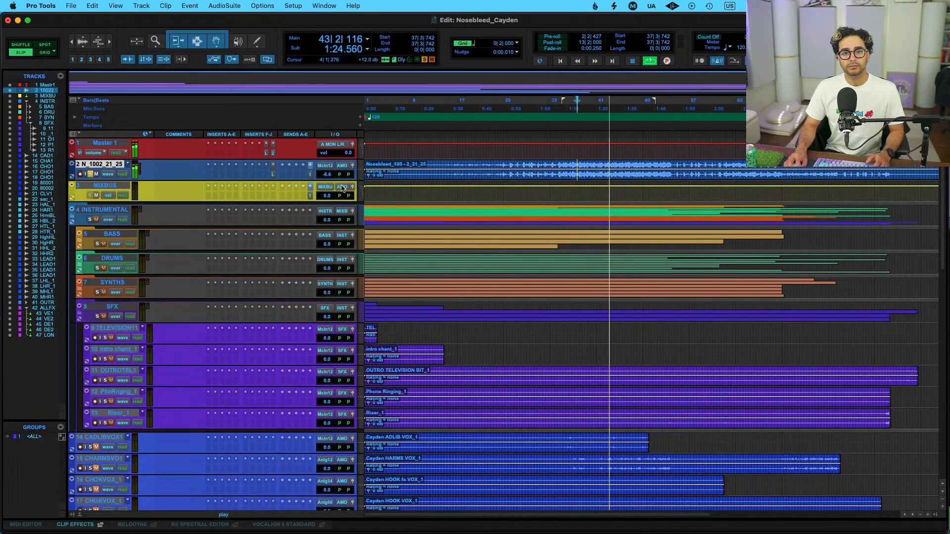
pyautogui.click(310, 174)
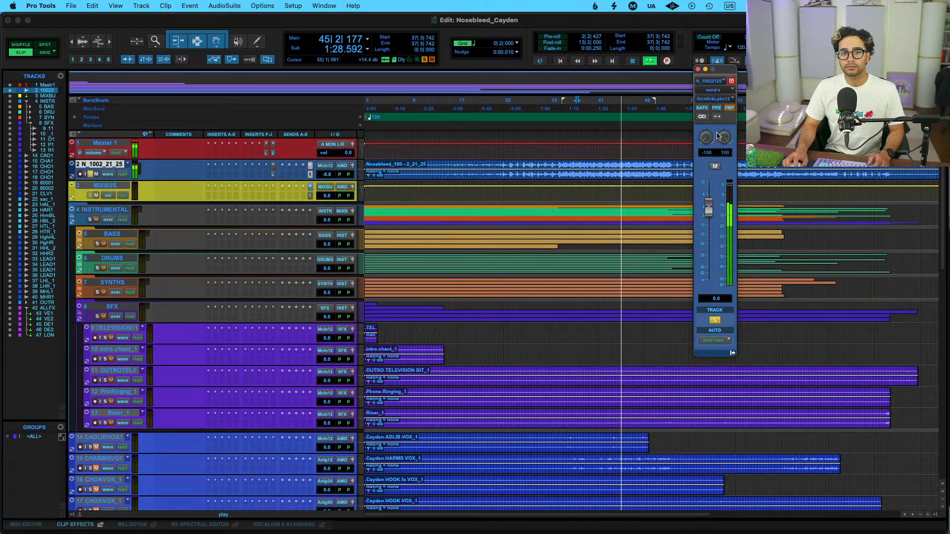
pyautogui.click(698, 68)
pyautogui.moveTo(327, 173); pyautogui.dragTo(326, 175)
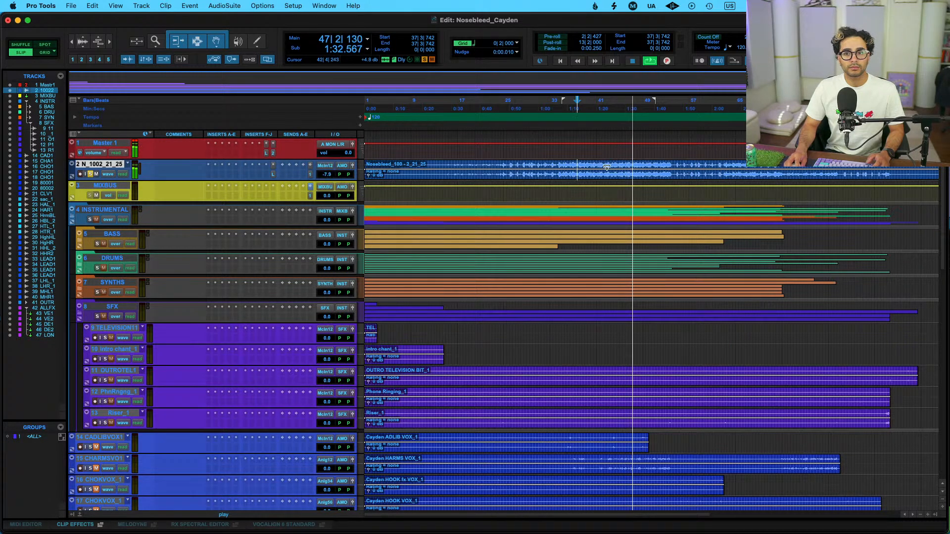
pyautogui.click(600, 166)
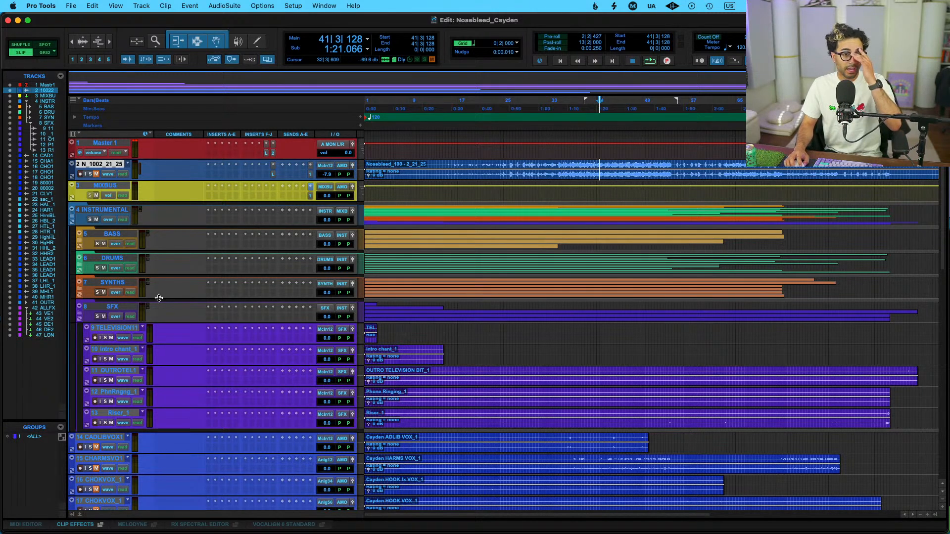
# Expand the SYNTHS, DRUMS, BASS and OUTRO folder tracks to show their contents
pyautogui.click(80, 292)
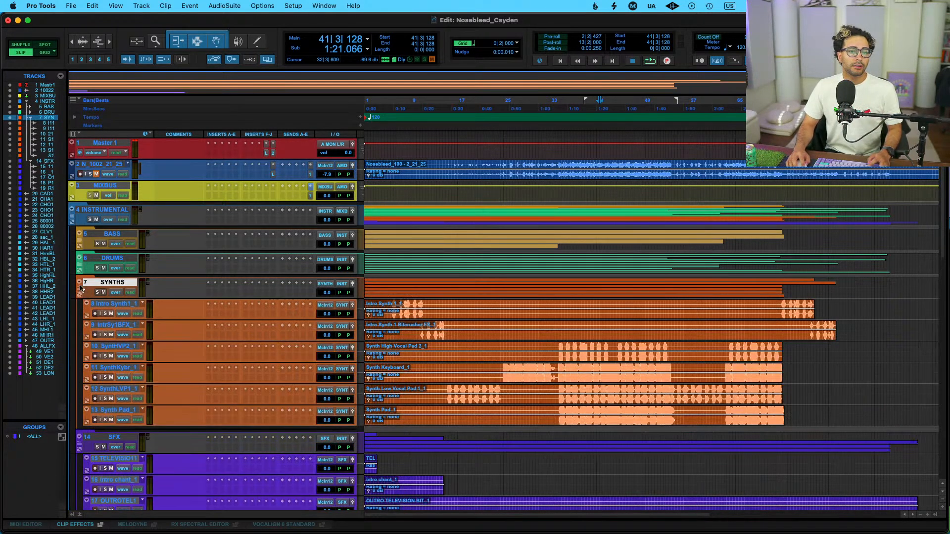
pyautogui.click(80, 266)
pyautogui.click(80, 243)
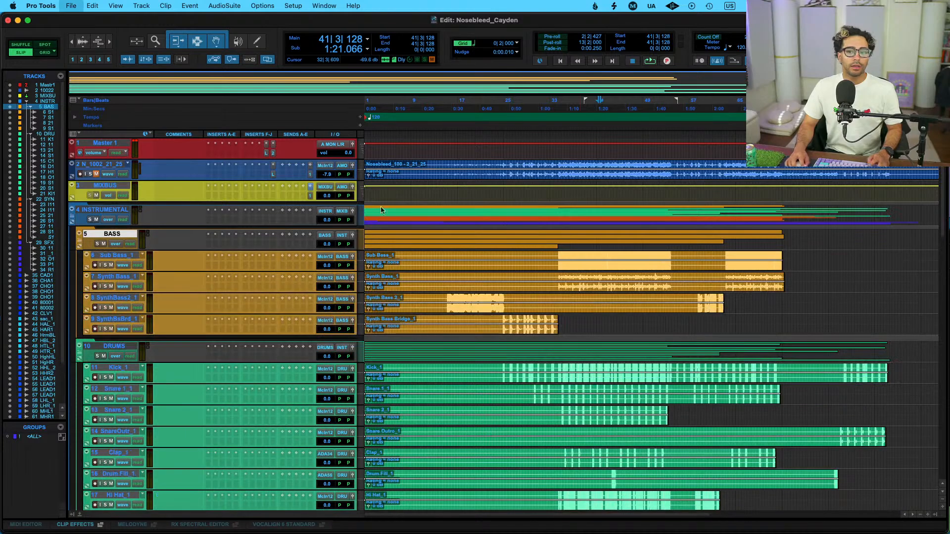
pyautogui.scroll(-10, 496, 315)
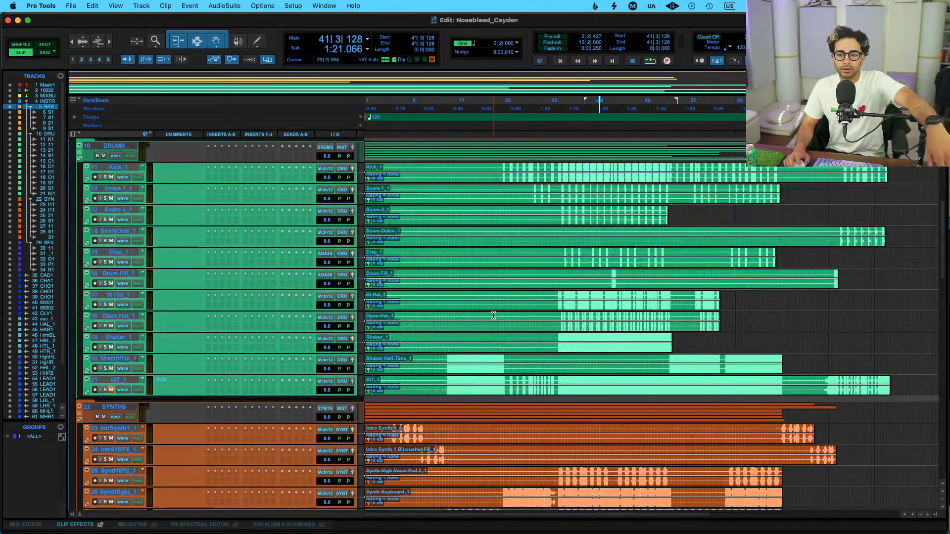
pyautogui.scroll(-15, 496, 313)
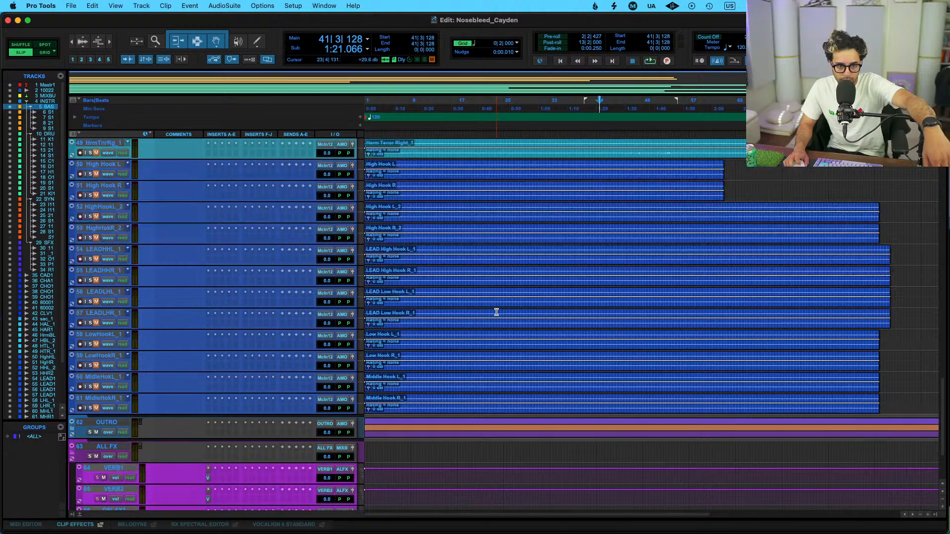
pyautogui.click(73, 433)
pyautogui.scroll(-5, 522, 342)
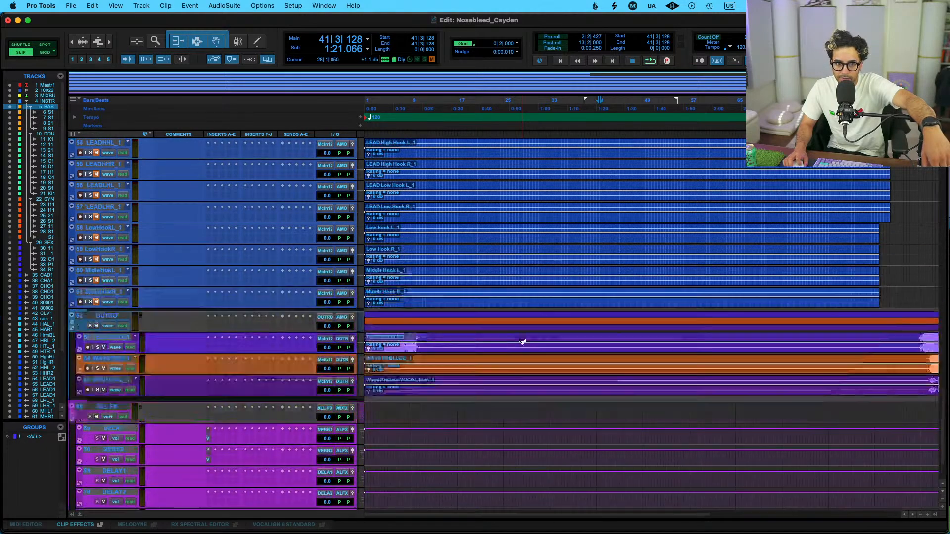
# Look through the SFX, vocal, harmony, hook and outro tracks of the session
pyautogui.scroll(20, 522, 341)
pyautogui.scroll(10, 522, 341)
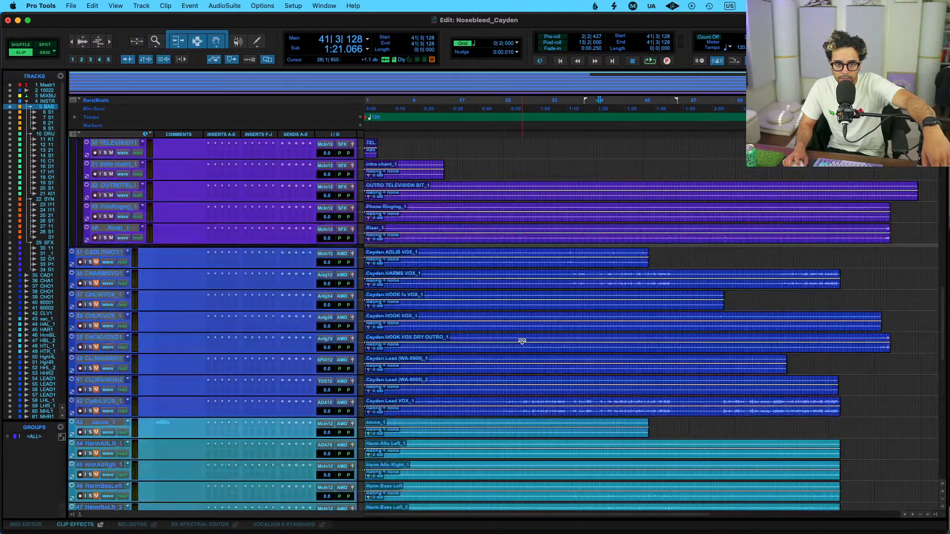
pyautogui.scroll(-5, 522, 342)
pyautogui.scroll(-6, 522, 343)
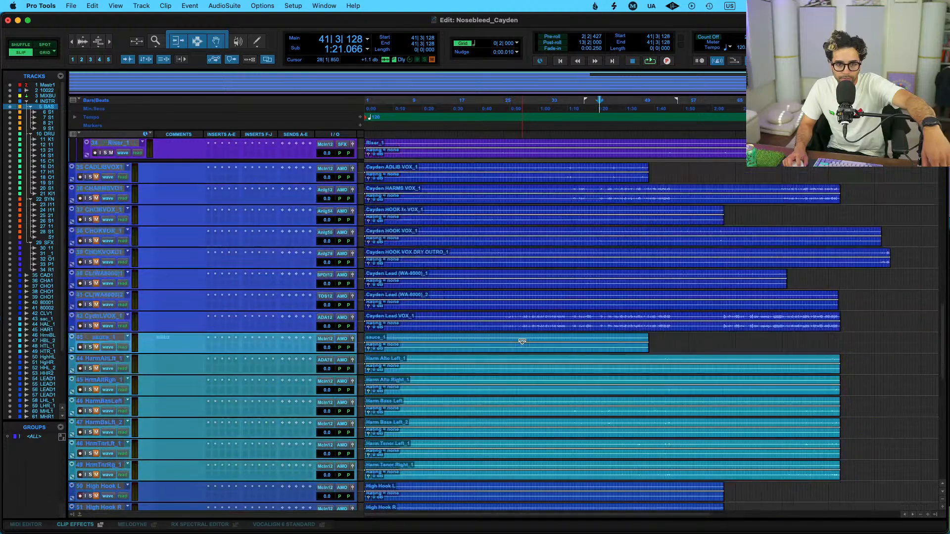
pyautogui.scroll(-3, 522, 342)
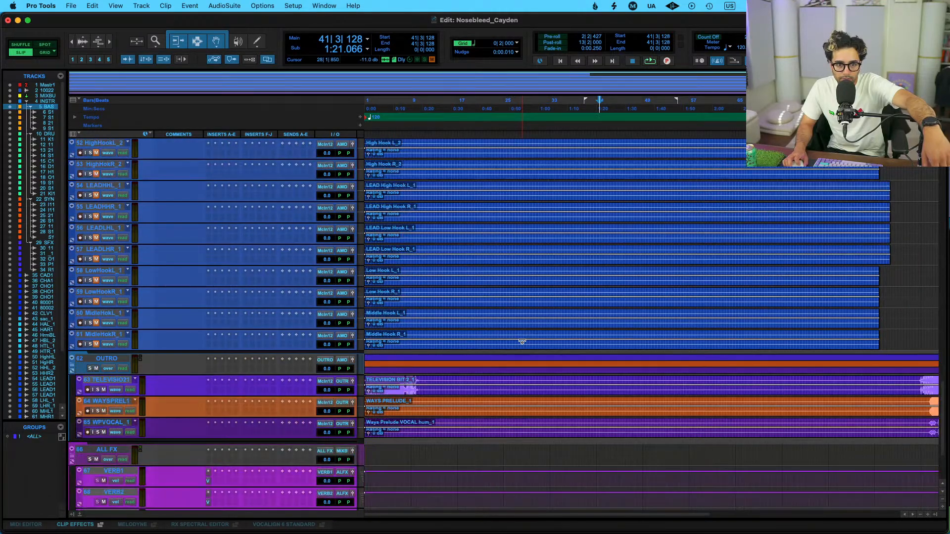
pyautogui.scroll(15, 522, 341)
pyautogui.scroll(3, 522, 342)
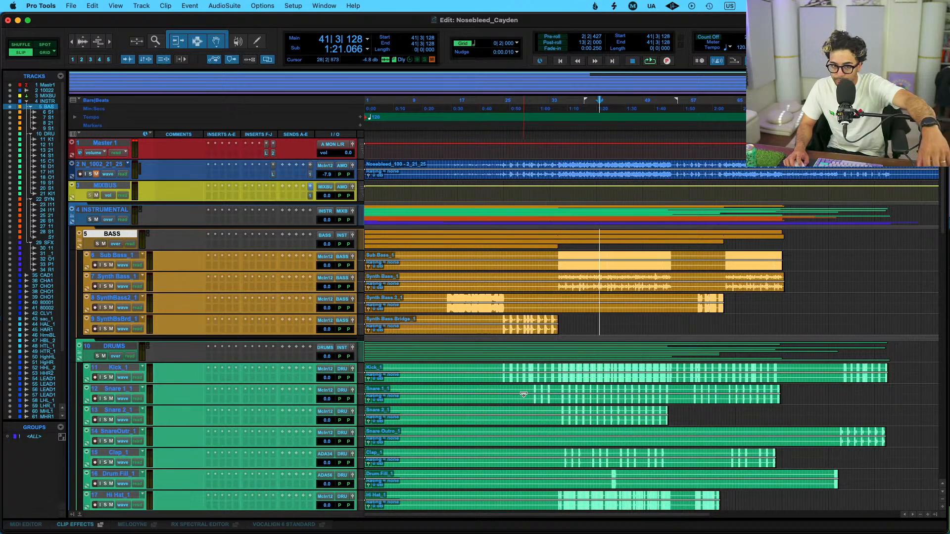
# Play the session from around bar 15, placing the cursor on the Sub Bass_1 track
pyautogui.click(444, 255)
pyautogui.press('space')
pyautogui.scroll(-5, 594, 280)
pyautogui.scroll(3, 597, 280)
pyautogui.scroll(3, 598, 280)
# Place the edit cursor at bar 34 on the MIXBUS track and restart playback from there
pyautogui.click(560, 193)
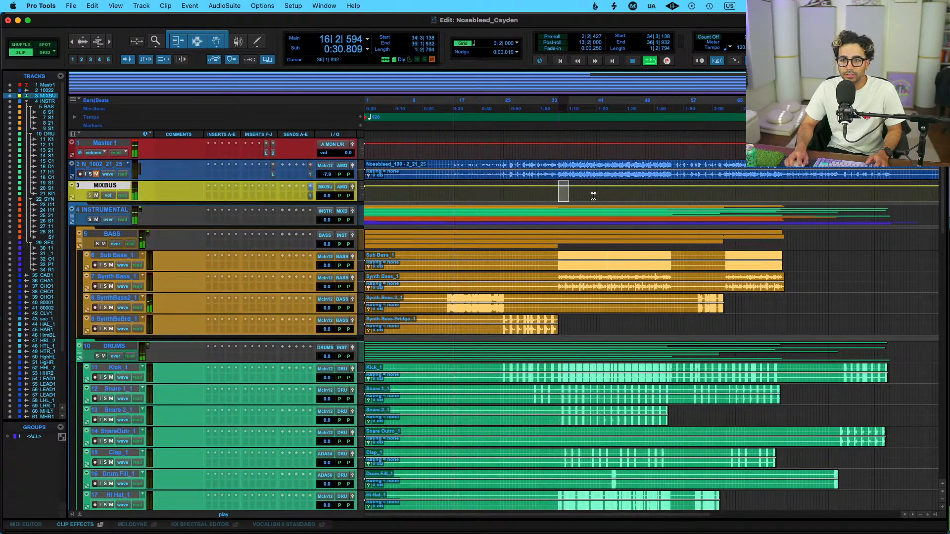
pyautogui.moveTo(559, 193); pyautogui.dragTo(693, 193)
pyautogui.click(562, 191)
pyautogui.press('space')
pyautogui.press('space')
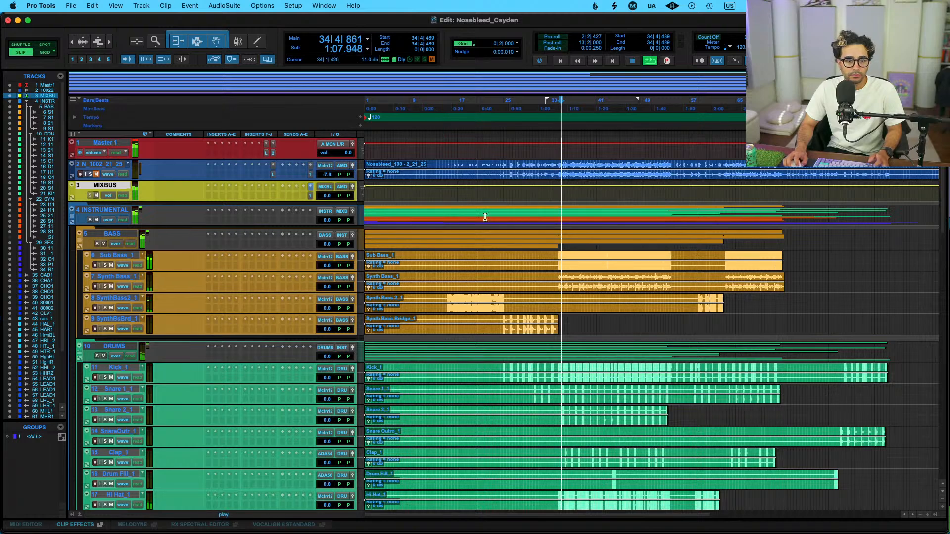
# Select all tracks from the DRUMS folder down to Riser_1 and mute them
pyautogui.click(104, 346)
pyautogui.scroll(-10, 104, 346)
pyautogui.scroll(3, 110, 334)
pyautogui.scroll(1, 110, 334)
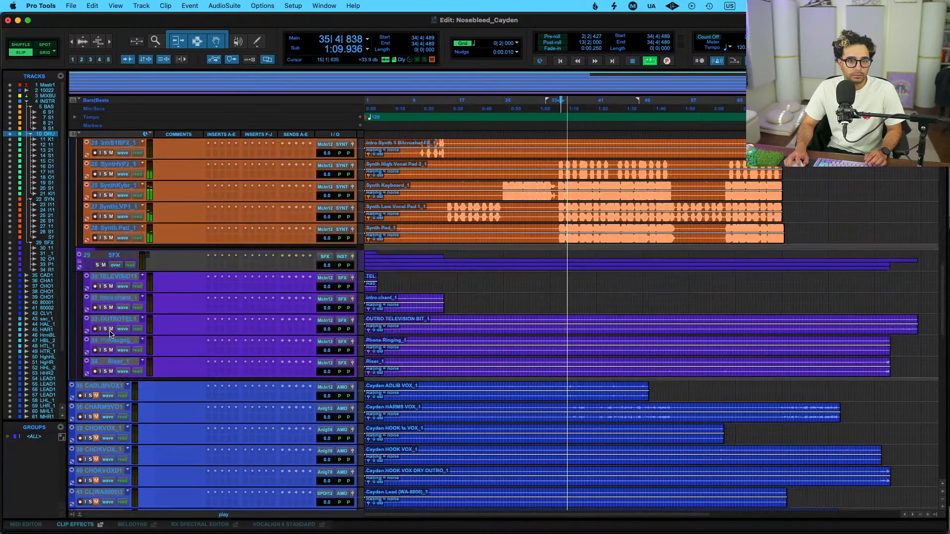
pyautogui.keyDown('shift'); pyautogui.click(112, 362); pyautogui.keyUp('shift')
pyautogui.scroll(6, 260, 356)
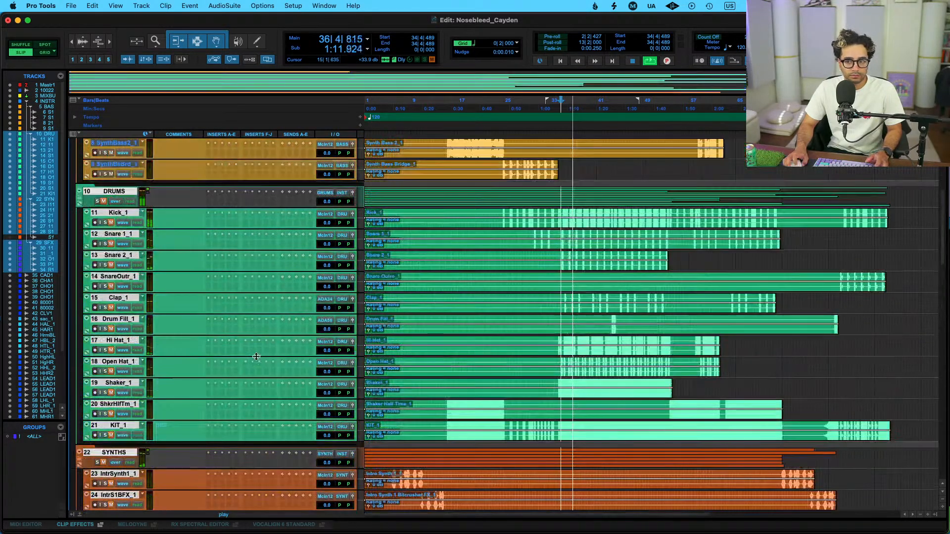
pyautogui.scroll(3, 526, 337)
# Play the Sub Bass_1 track soloed from bar 34 and reduce the displayed audio waveform height
pyautogui.click(559, 256)
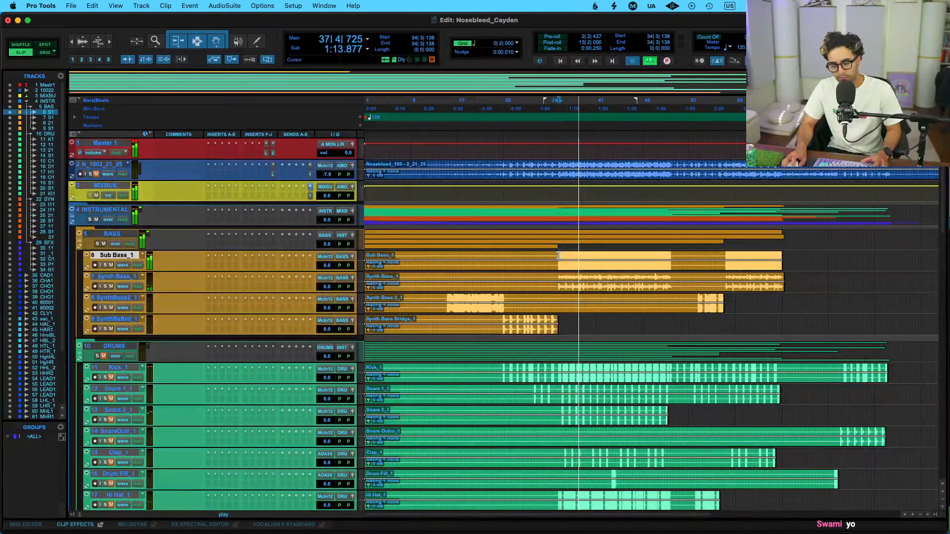
pyautogui.press('space')
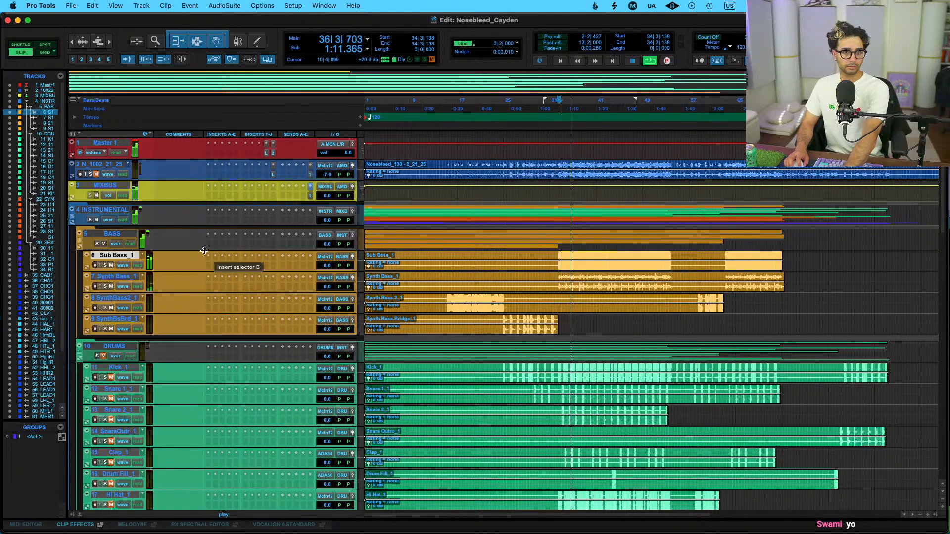
pyautogui.click(105, 266)
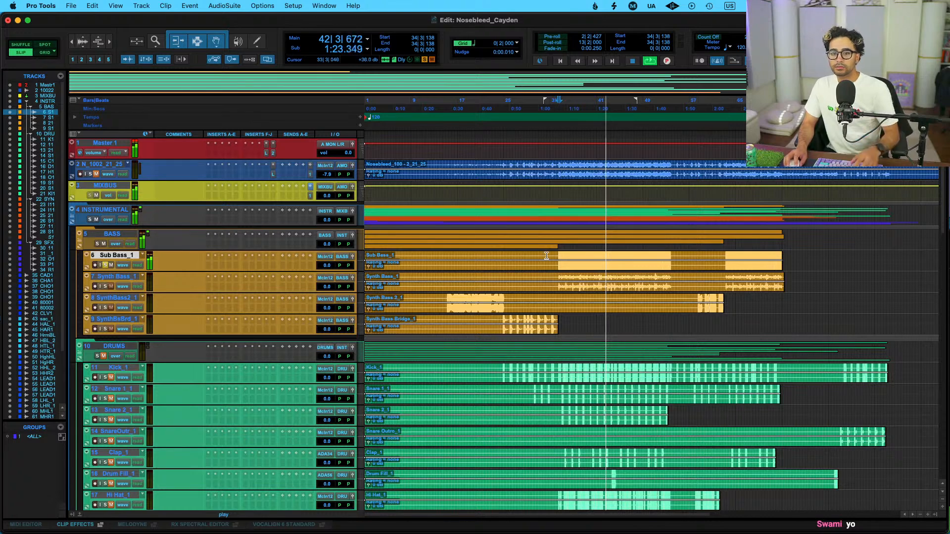
pyautogui.press('super+alt+[')
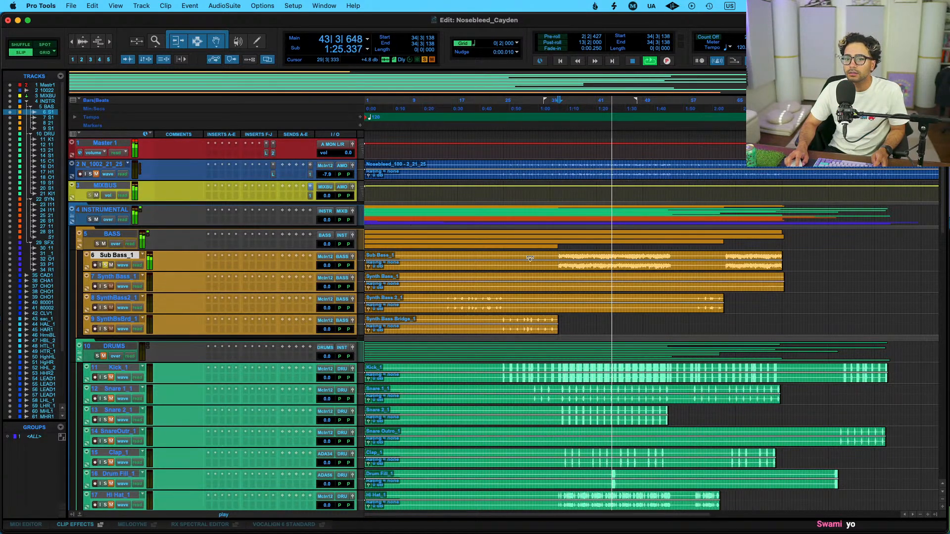
# Add StandardCLIP to insert slot B of the Sub Bass_1 track and lower its input clip level to -8.80 dB
pyautogui.click(216, 269)
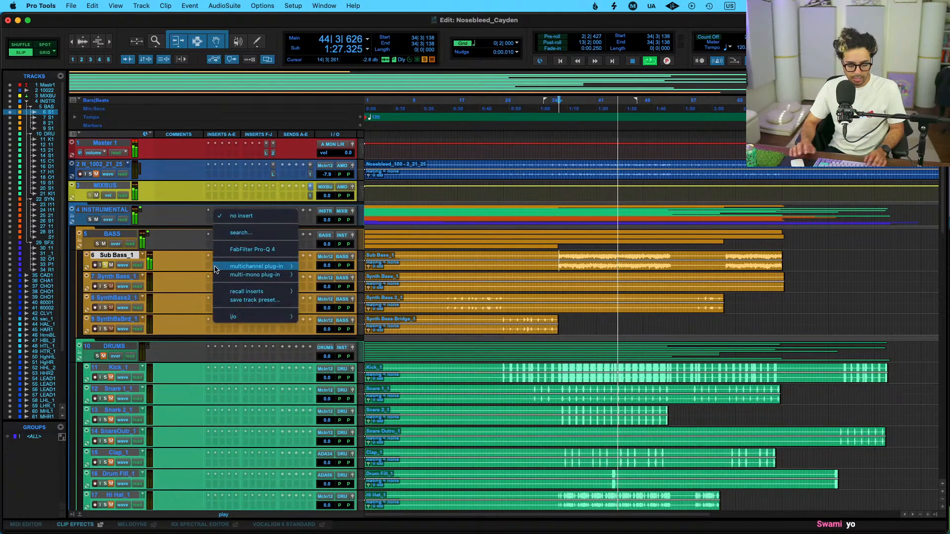
pyautogui.write('standar')
pyautogui.press('Return')
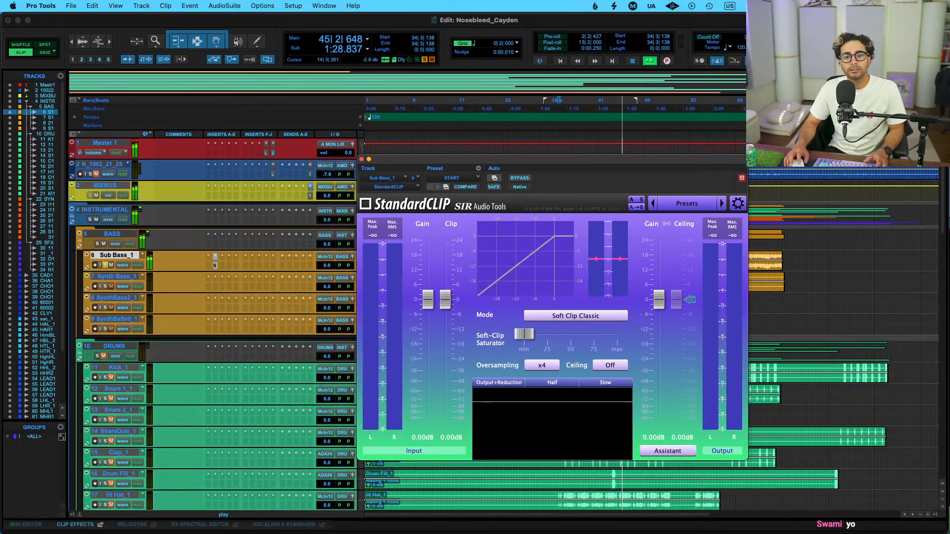
pyautogui.moveTo(515, 329)
pyautogui.moveTo(445, 299); pyautogui.dragTo(443, 327)
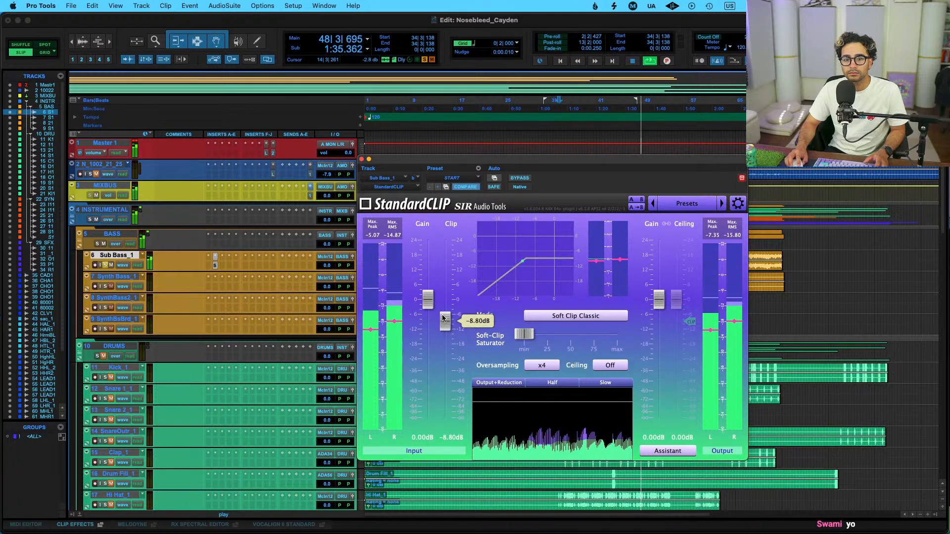
# Replace StandardCLIP on the Sub Bass_1 track with Orange Clip, lower its ceiling to -10.1, and replay the section
pyautogui.click(216, 258)
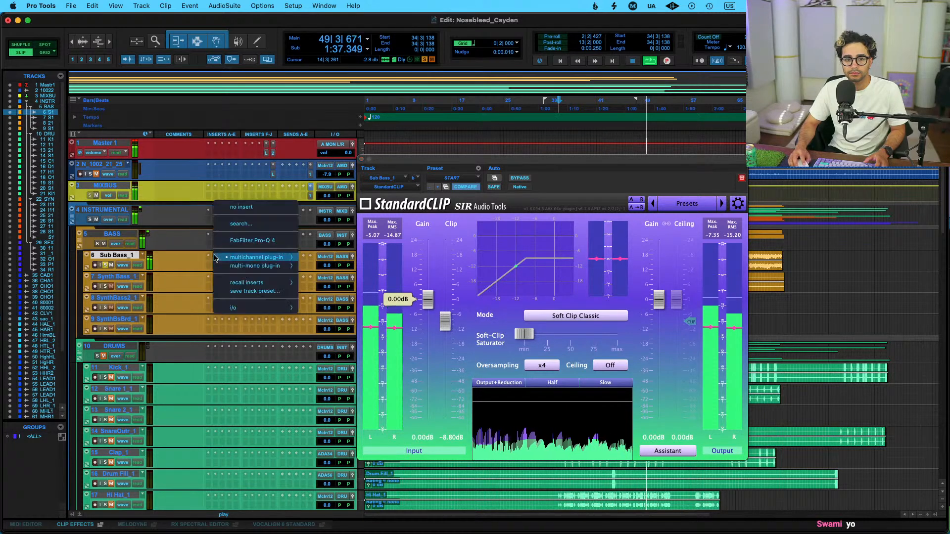
pyautogui.write('pro')
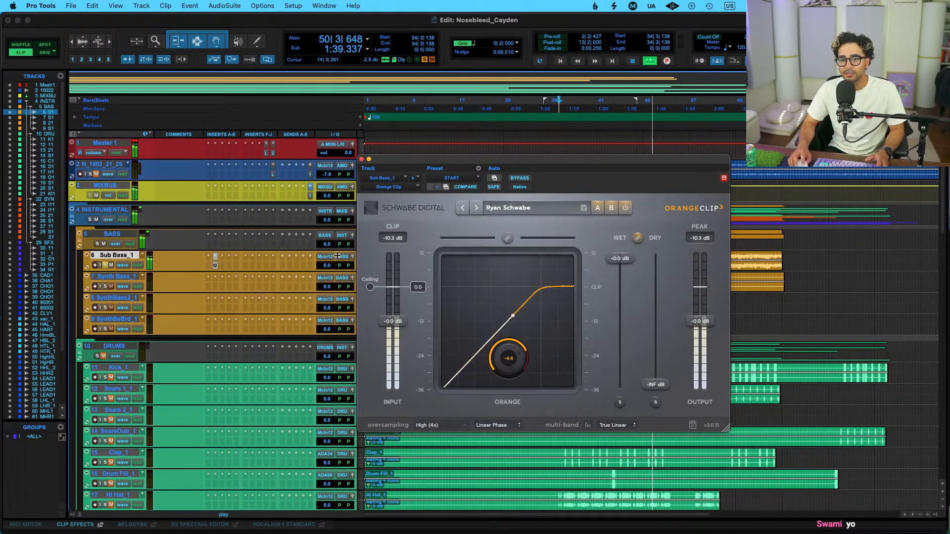
pyautogui.moveTo(413, 324); pyautogui.dragTo(420, 317)
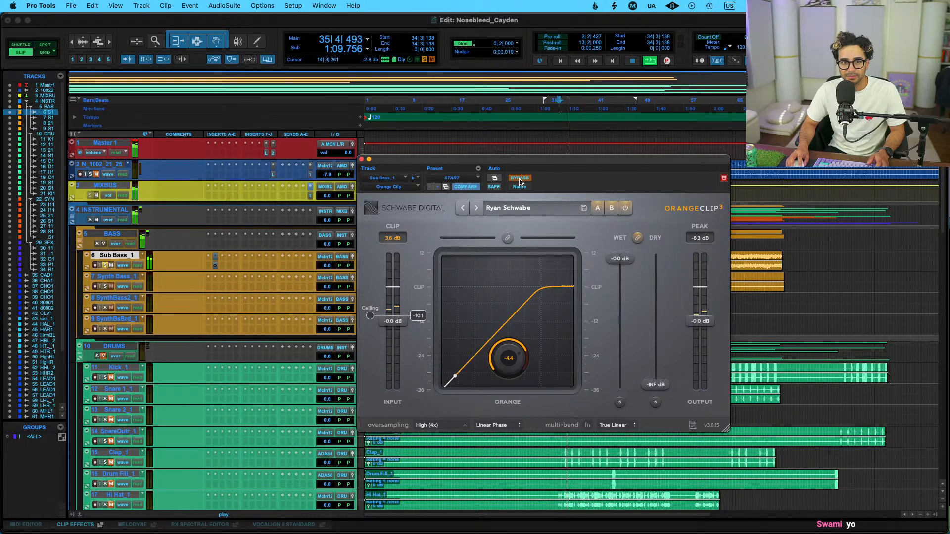
pyautogui.press('space')
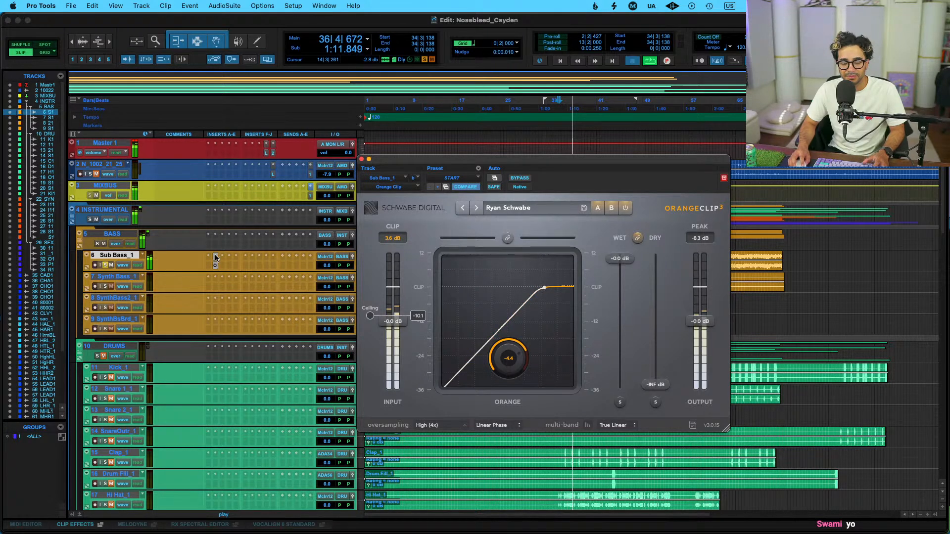
pyautogui.click(215, 256)
pyautogui.moveTo(255, 266)
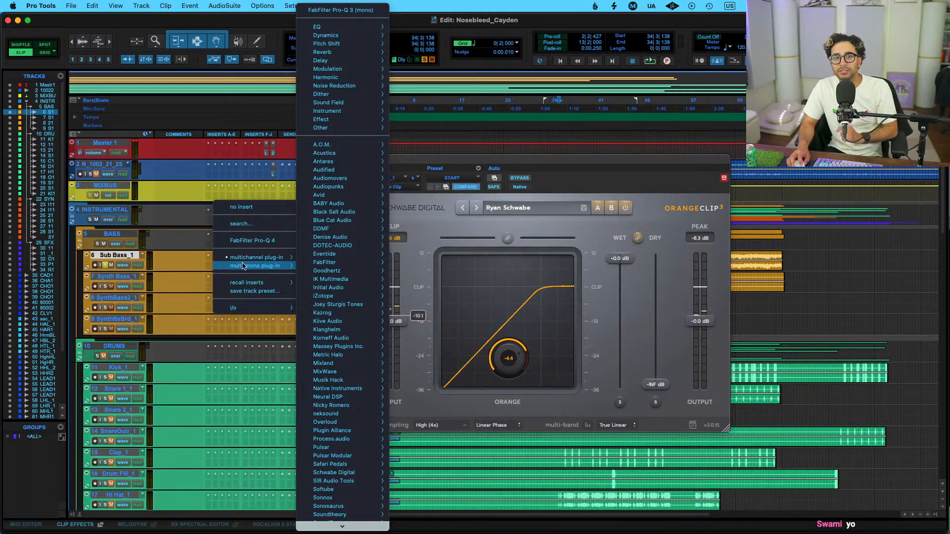
pyautogui.press('Escape')
pyautogui.moveTo(582, 532)
pyautogui.click(667, 522)
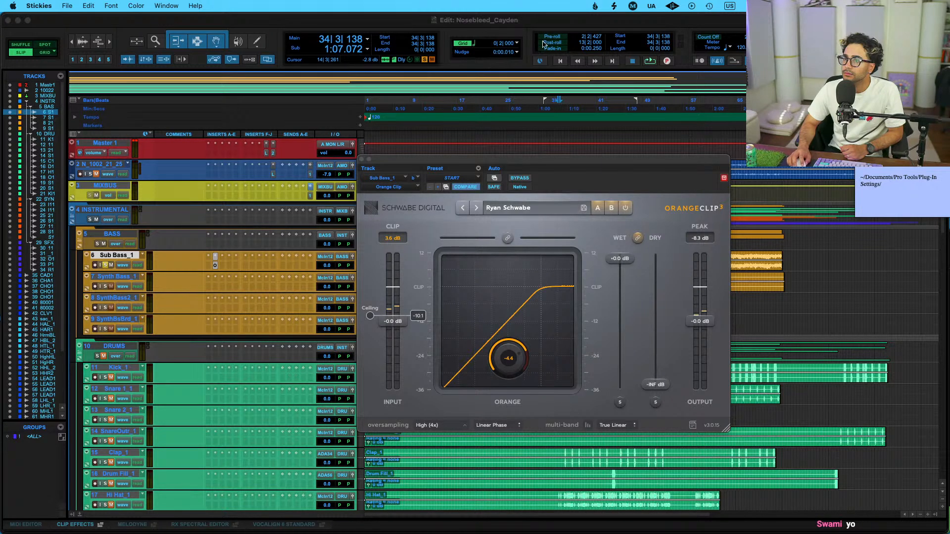
pyautogui.click(454, 25)
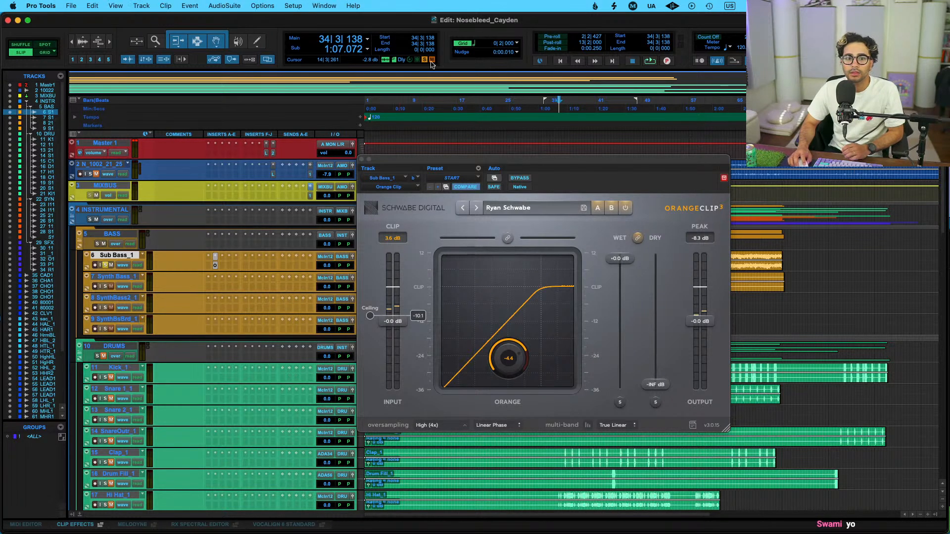
pyautogui.click(216, 259)
pyautogui.moveTo(218, 267)
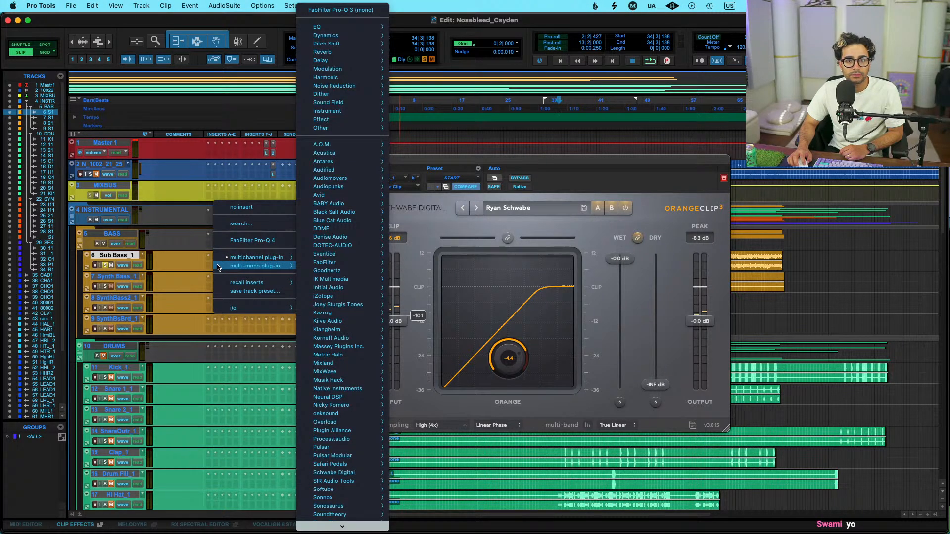
pyautogui.click(183, 265)
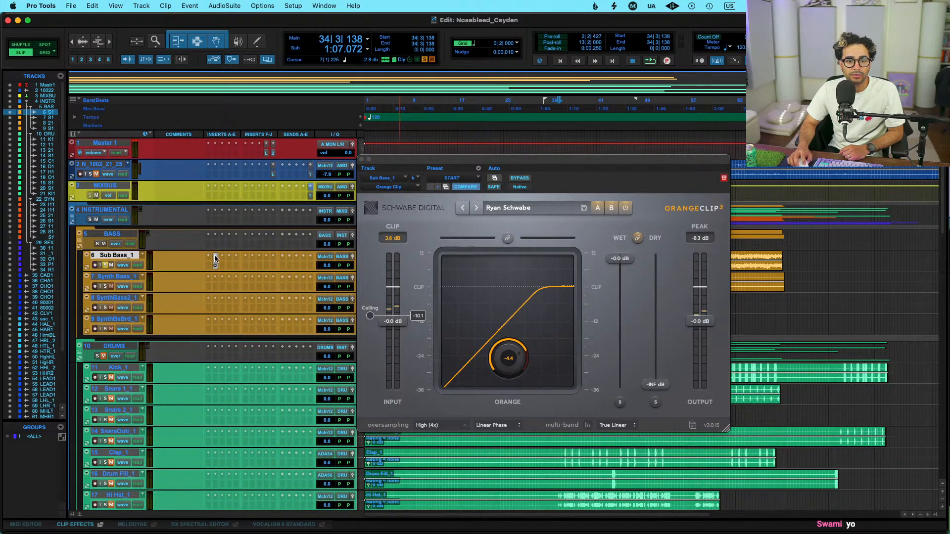
# Look through the multi-mono dynamics plug-ins for insert slot B of the Sub Bass_1 track to find a compressor
pyautogui.click(215, 258)
pyautogui.moveTo(254, 266)
pyautogui.moveTo(325, 35)
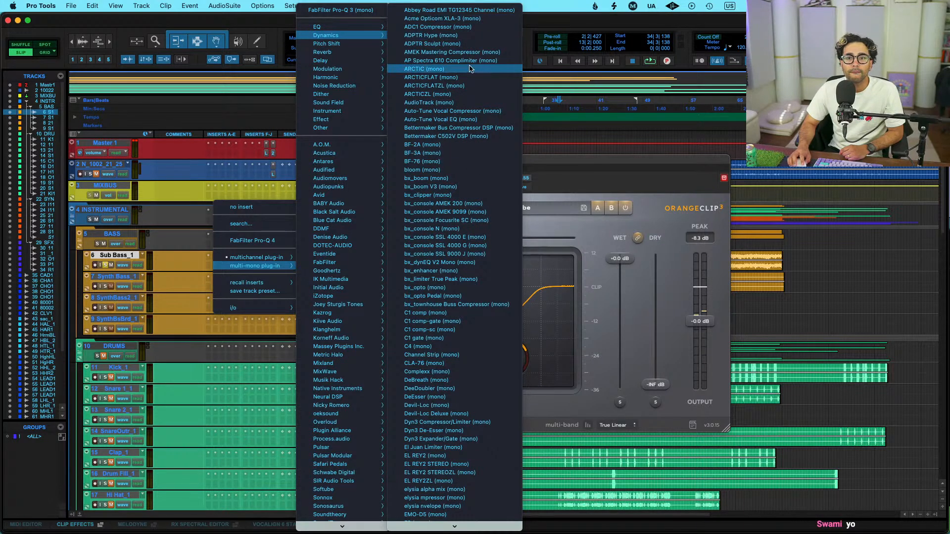
pyautogui.scroll(-7, 470, 68)
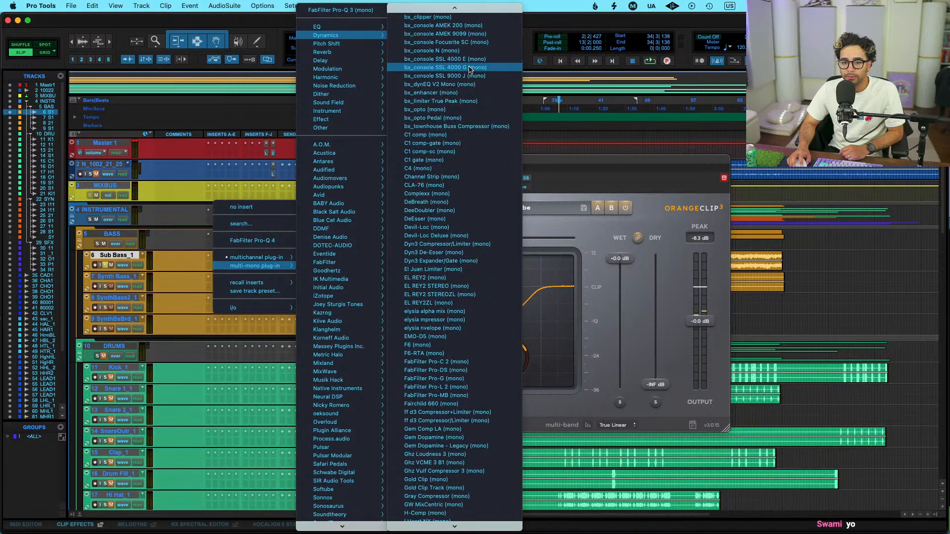
pyautogui.scroll(-4, 470, 69)
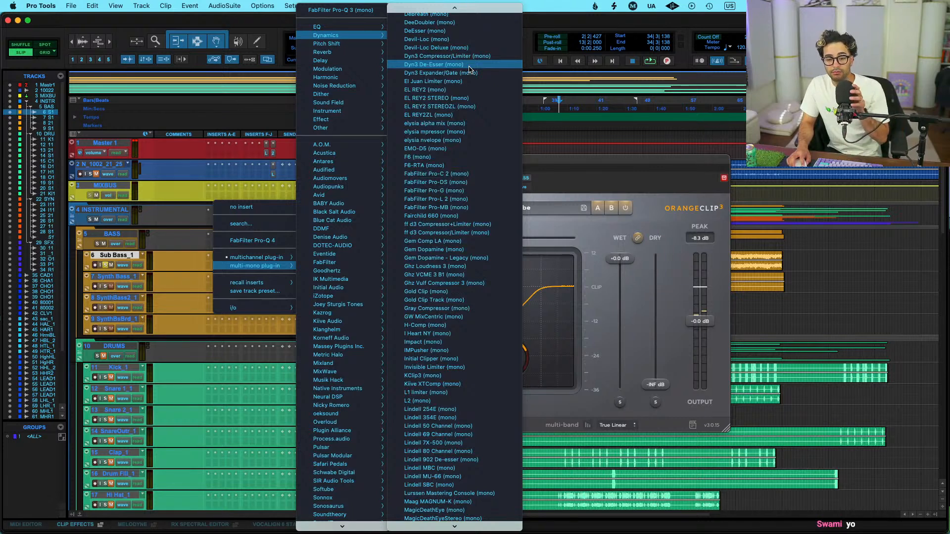
pyautogui.scroll(-7, 470, 68)
pyautogui.scroll(-15, 477, 257)
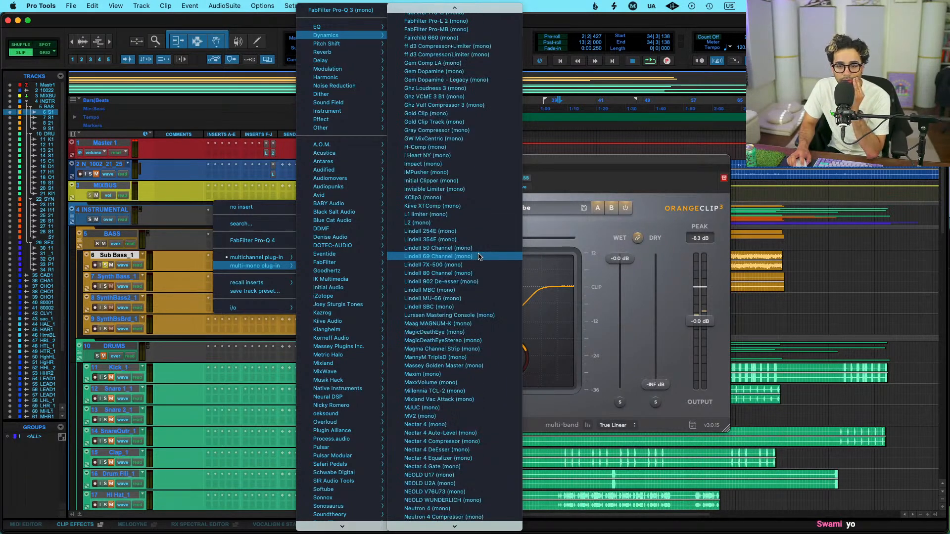
pyautogui.scroll(-8, 478, 258)
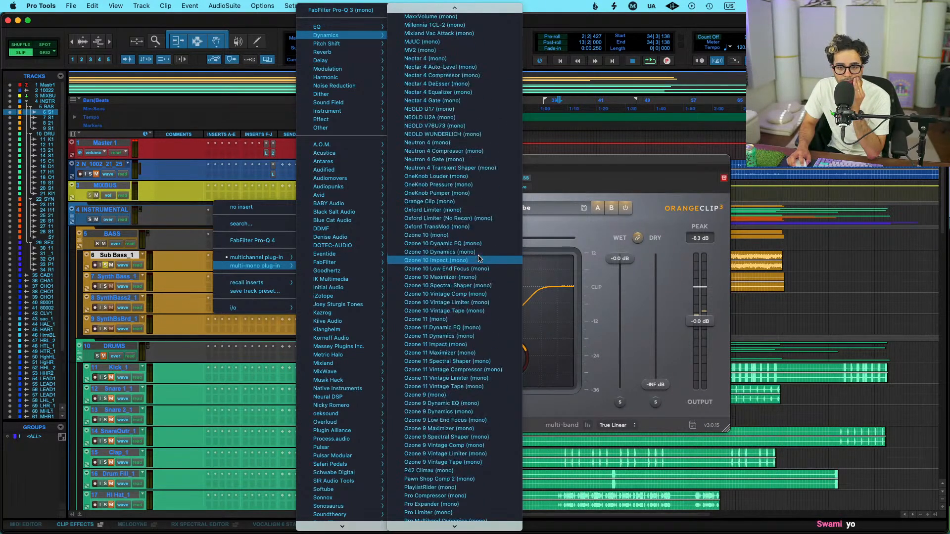
pyautogui.scroll(-9, 478, 257)
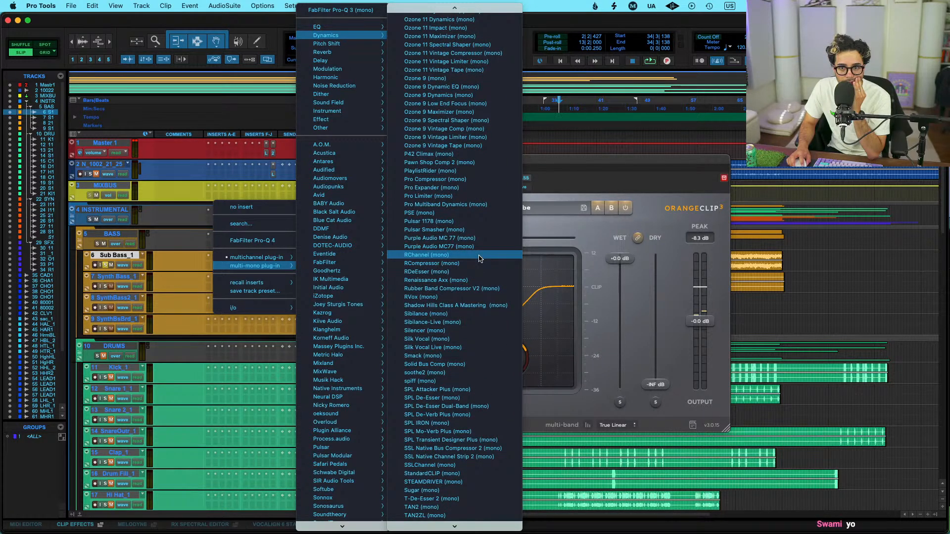
pyautogui.scroll(-2, 479, 258)
pyautogui.scroll(-4, 479, 258)
pyautogui.scroll(-4, 479, 258)
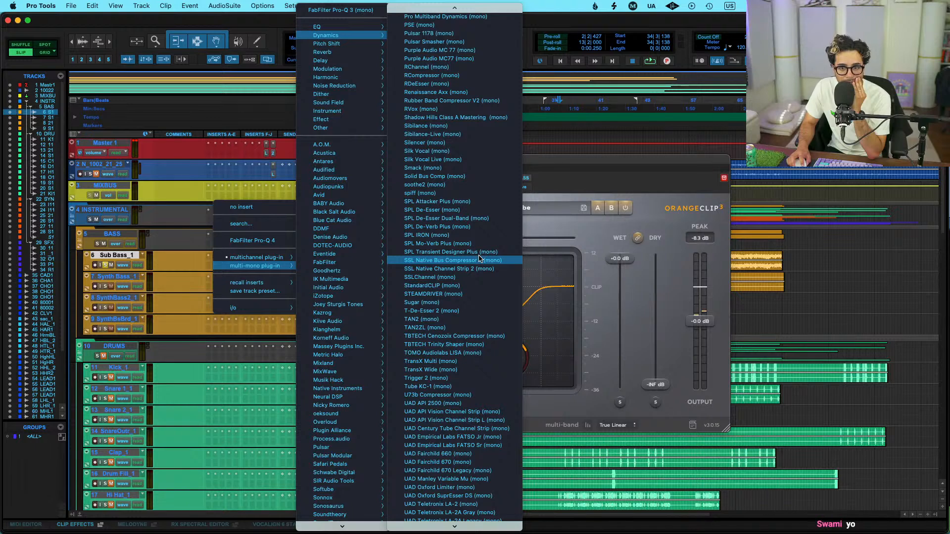
pyautogui.scroll(-1, 479, 258)
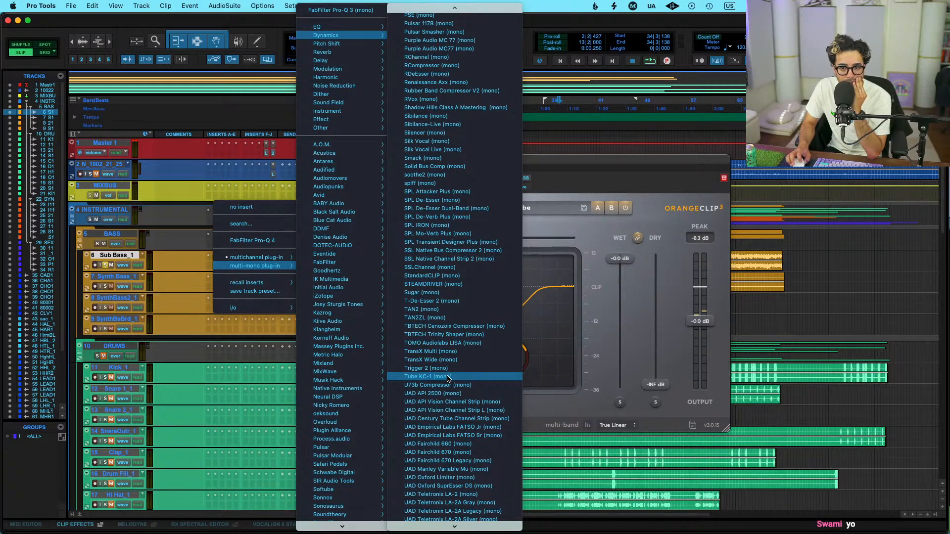
pyautogui.click(447, 377)
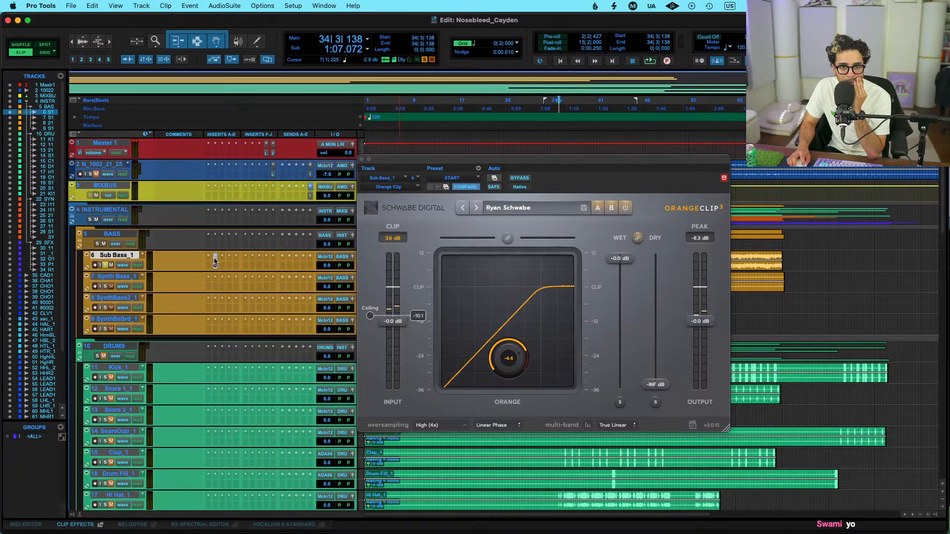
# Try UAD Tube-Tech CL 1B MkII in place of Orange Clip on the Sub Bass_1 track
pyautogui.click(215, 260)
pyautogui.write('cl')
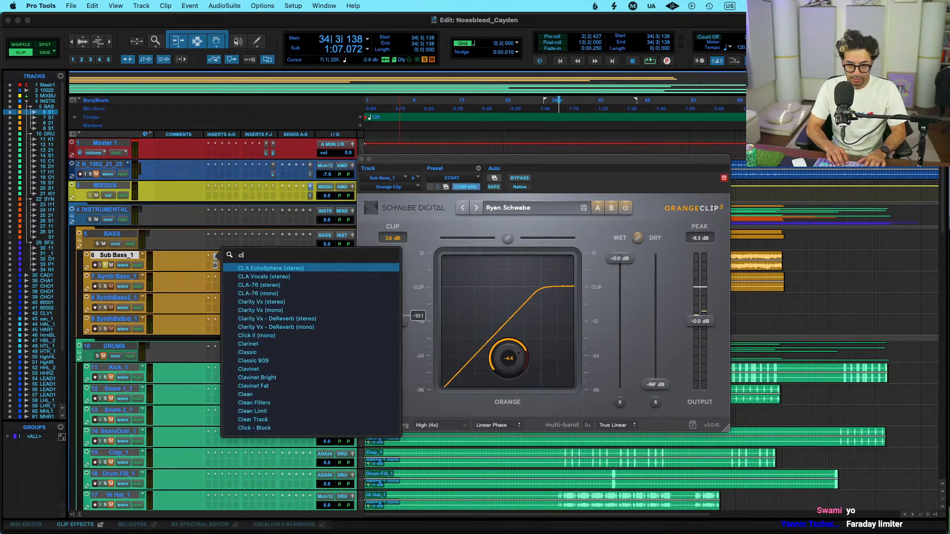
pyautogui.press('Down')
pyautogui.press('Down')
pyautogui.press('Return')
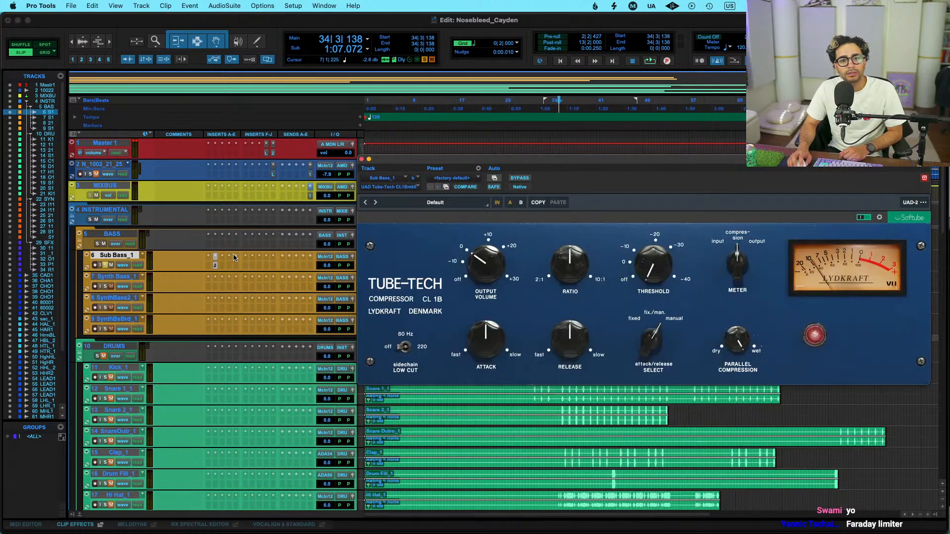
pyautogui.moveTo(589, 162); pyautogui.dragTo(474, 151)
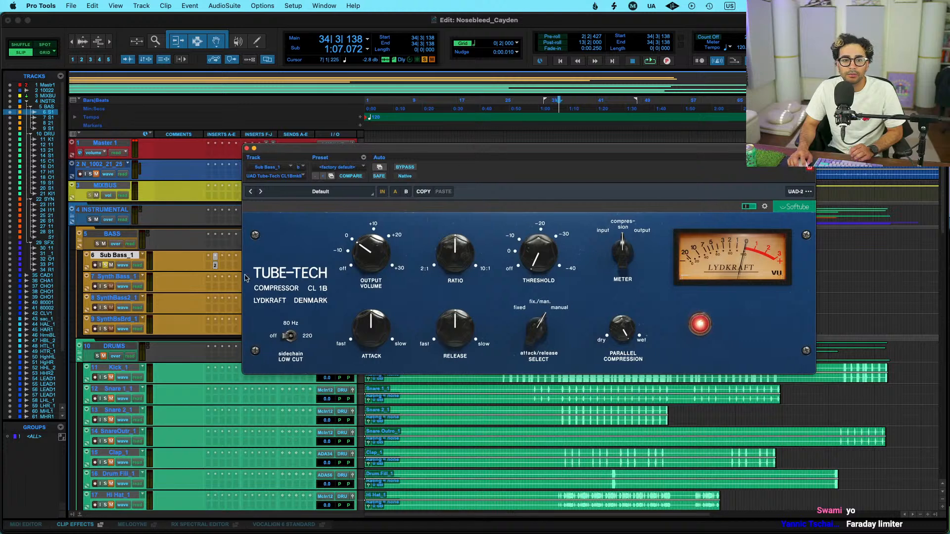
# Load Tube KC-1 in insert slot B of the Sub Bass_1 track and place its window below the ruler area
pyautogui.click(214, 254)
pyautogui.write('kc')
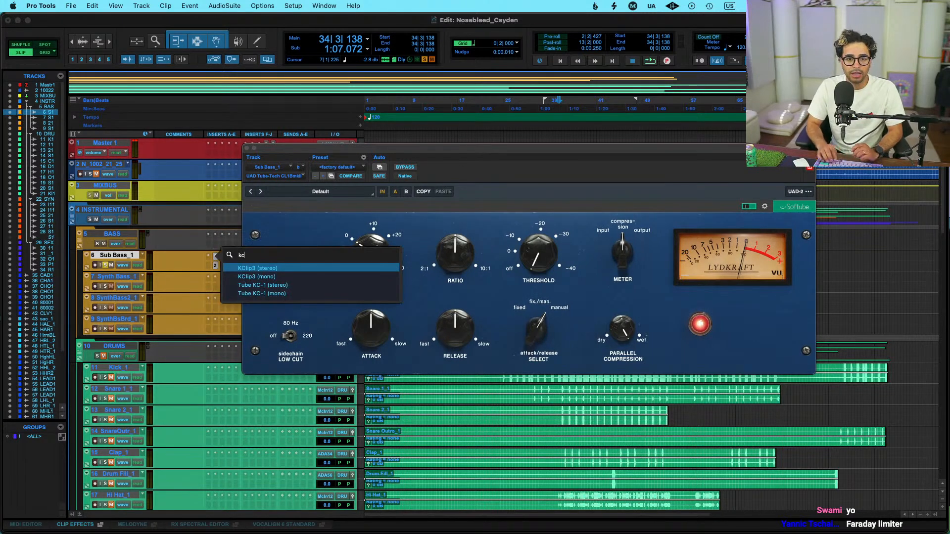
pyautogui.press('Down')
pyautogui.press('Down')
pyautogui.press('Return')
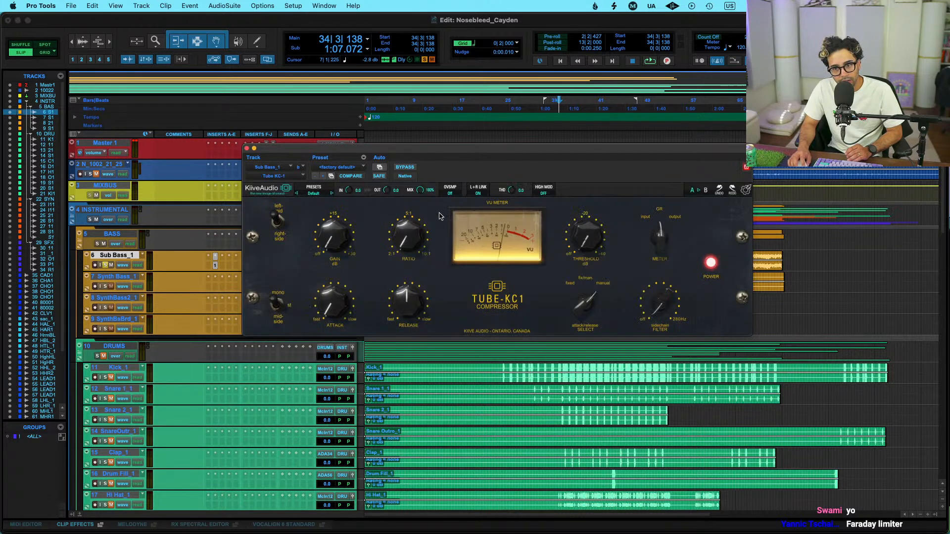
pyautogui.moveTo(489, 152); pyautogui.dragTo(502, 220)
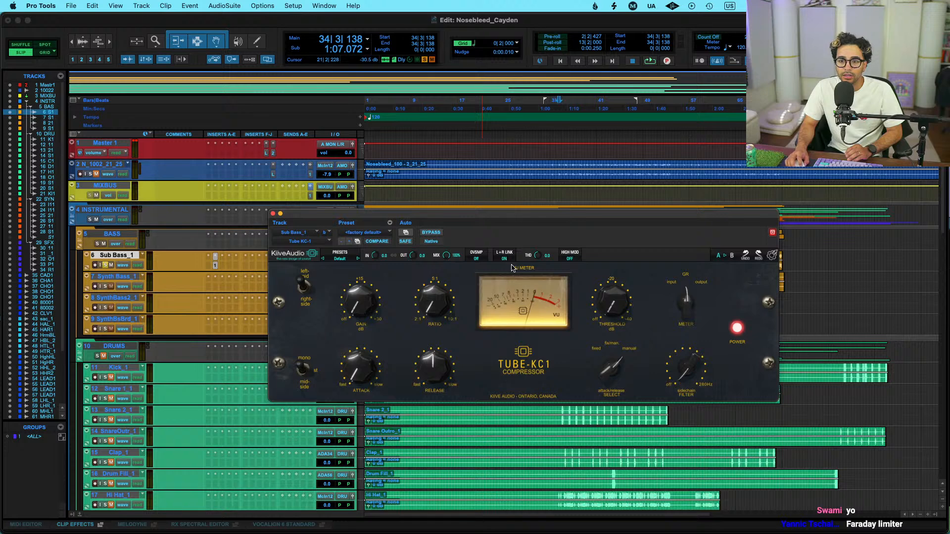
# Play the soloed sub bass while adjusting Tube KC-1's ratio, threshold, attack and release with fix/man timing, and compare L+R Link settings
pyautogui.press('space')
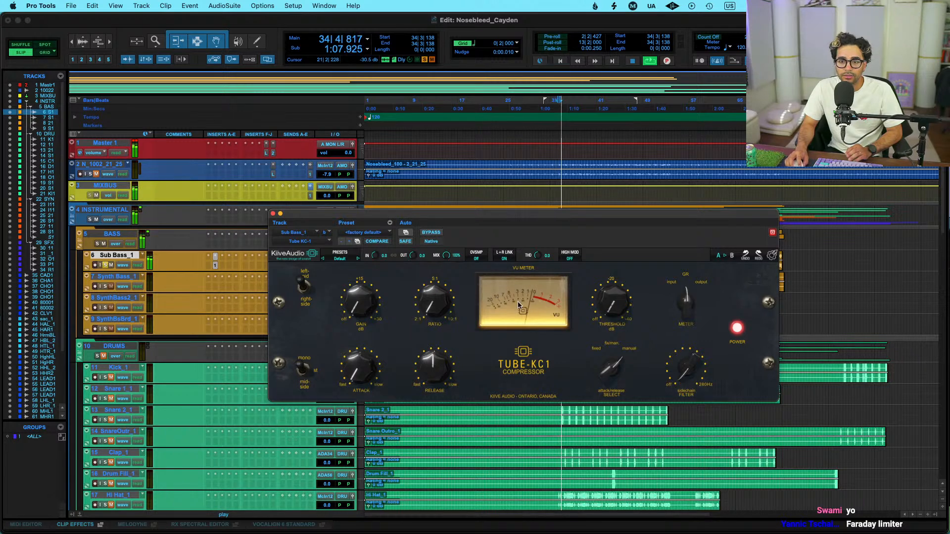
pyautogui.moveTo(437, 287); pyautogui.dragTo(449, 284)
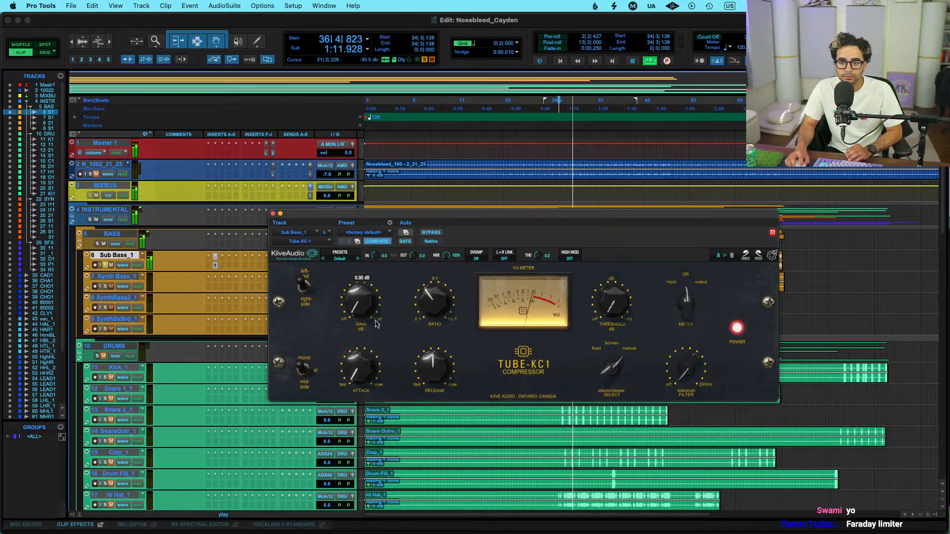
pyautogui.moveTo(595, 315); pyautogui.dragTo(619, 356)
pyautogui.click(614, 366)
pyautogui.moveTo(432, 367); pyautogui.dragTo(416, 393)
pyautogui.moveTo(364, 368); pyautogui.dragTo(377, 352)
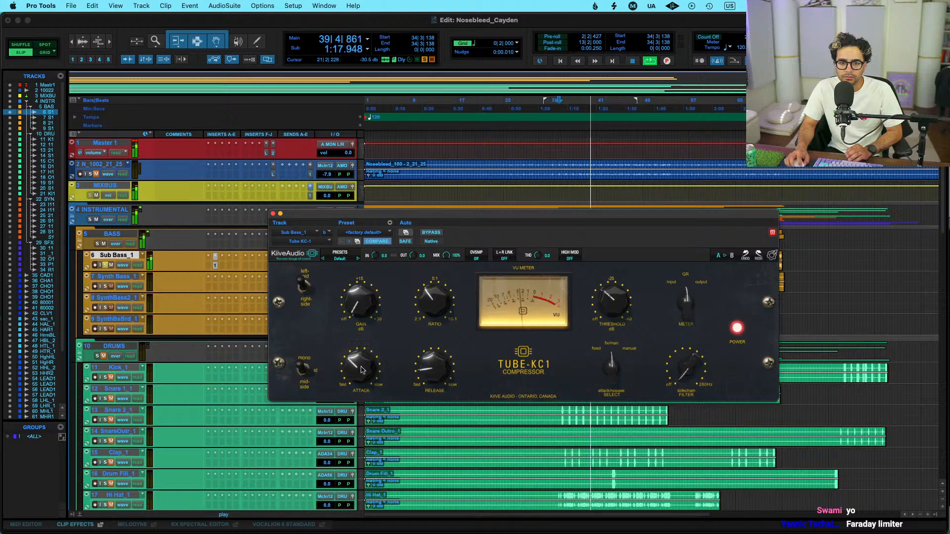
pyautogui.click(504, 257)
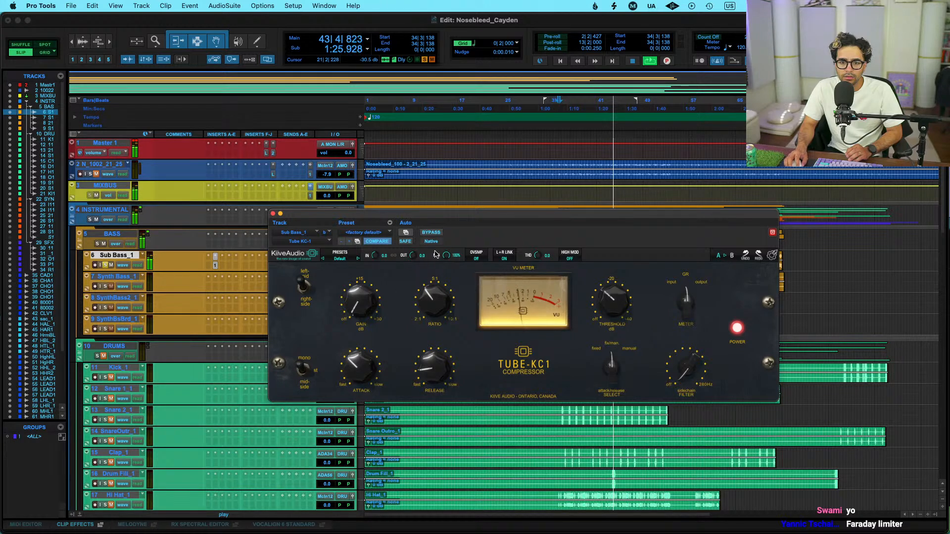
pyautogui.click(504, 256)
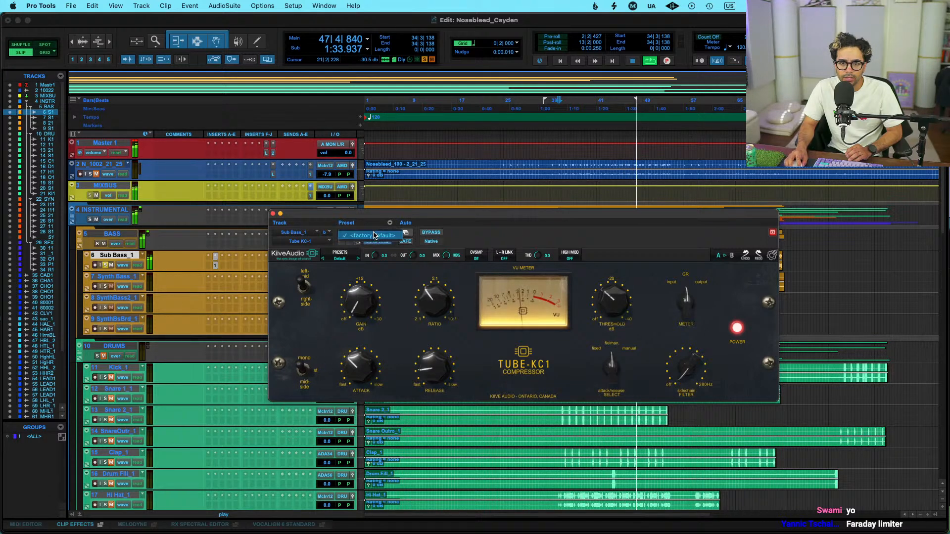
# Fine-tune Tube KC-1's threshold and release, slow its attack to about the middle, and restart playback from bar 34
pyautogui.moveTo(619, 288); pyautogui.dragTo(619, 289)
pyautogui.moveTo(612, 370); pyautogui.dragTo(607, 385)
pyautogui.moveTo(433, 378); pyautogui.dragTo(412, 392)
pyautogui.moveTo(360, 370); pyautogui.dragTo(361, 357)
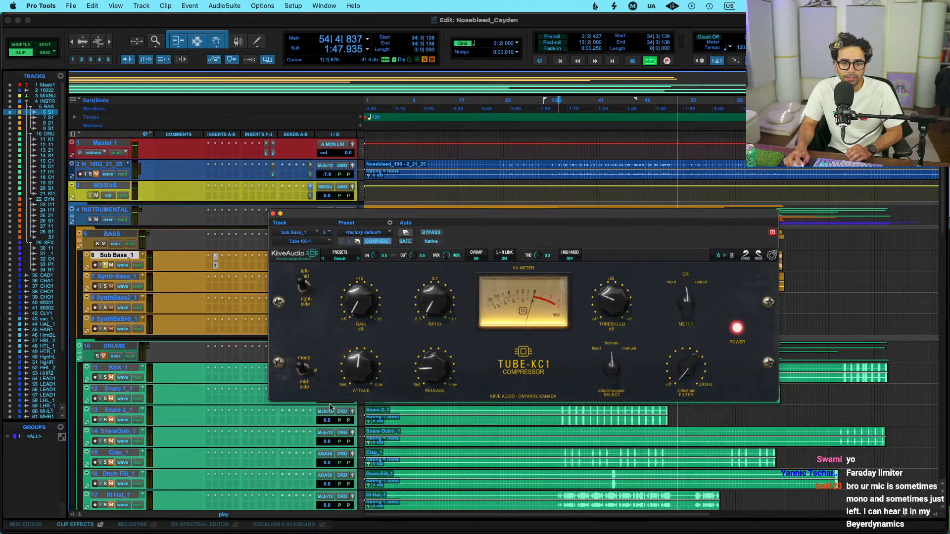
pyautogui.press('space')
pyautogui.press('space')
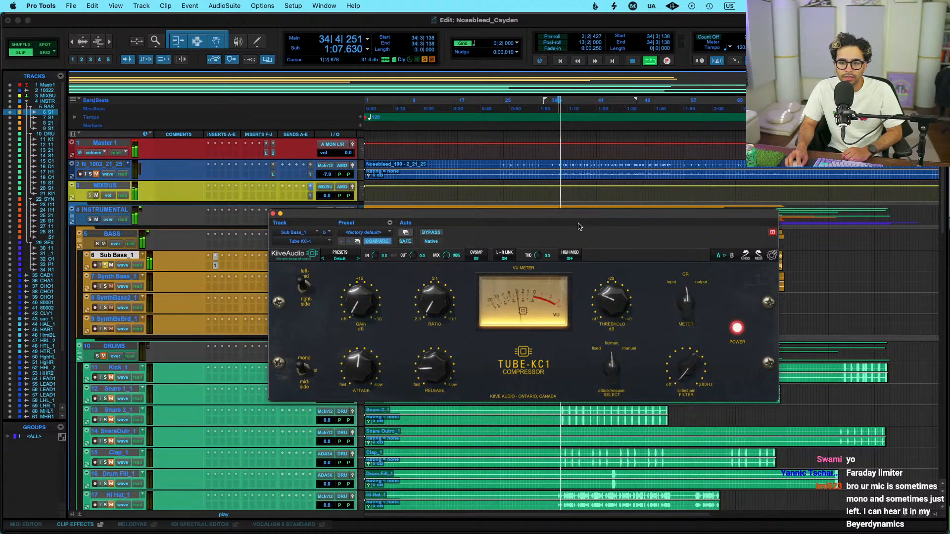
# Raise Tube KC-1's gain slightly, readjust its threshold, and compare the sub bass with the plug-in bypassed and active
pyautogui.moveTo(362, 314); pyautogui.dragTo(364, 307)
pyautogui.moveTo(603, 313); pyautogui.dragTo(604, 310)
pyautogui.click(434, 233)
pyautogui.click(434, 233)
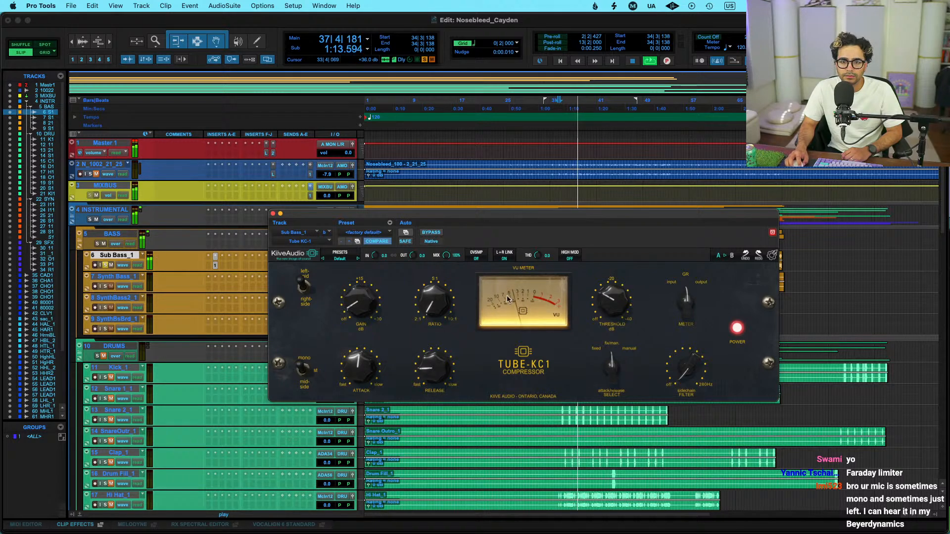
# Compare the playing sub bass with Tube KC-1's High Mod on and off and with the Sub Bass_1 inserts bypassed
pyautogui.click(570, 259)
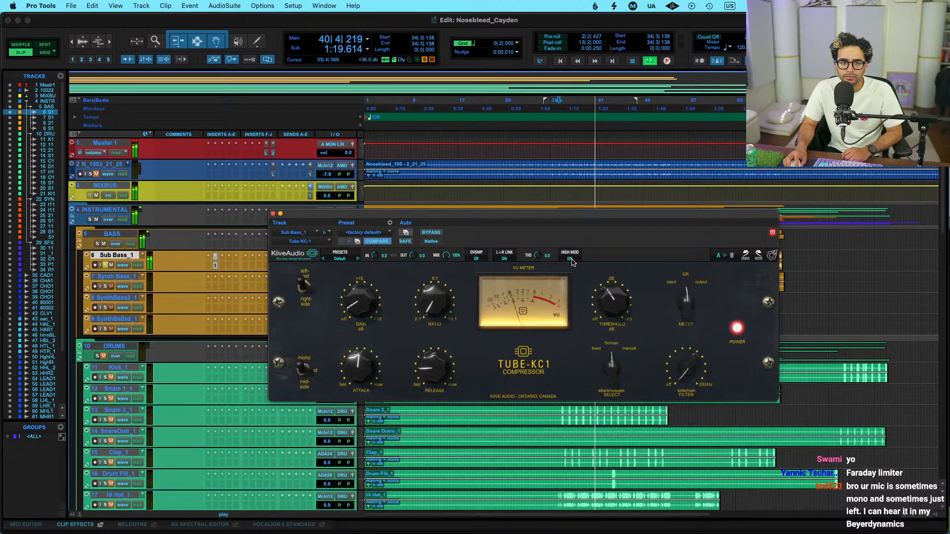
pyautogui.click(572, 261)
pyautogui.click(124, 257)
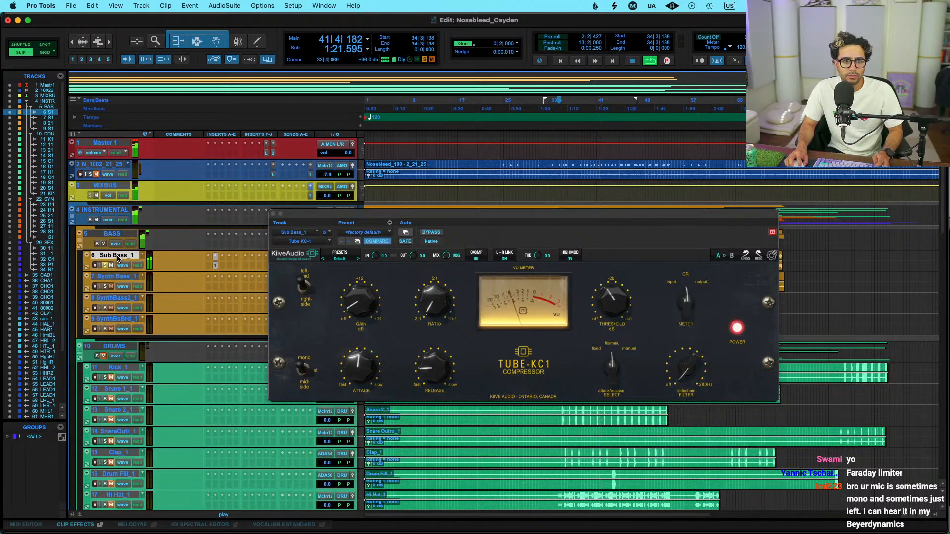
pyautogui.hotkey('shift', 'a')
pyautogui.hotkey('shift', 'a')
pyautogui.click(572, 260)
pyautogui.click(429, 234)
pyautogui.click(429, 234)
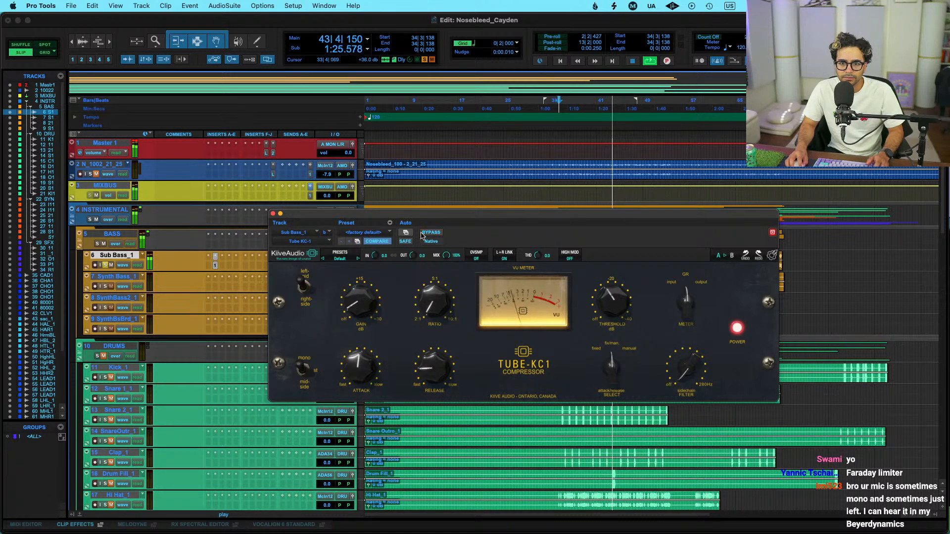
# Stop playback, bypass Tube KC-1, and add UAD Tube-Tech CL 1B to insert slot C of the Sub Bass_1 track
pyautogui.press('space')
pyautogui.keyDown('super'); pyautogui.click(215, 265); pyautogui.keyUp('super')
pyautogui.click(223, 264)
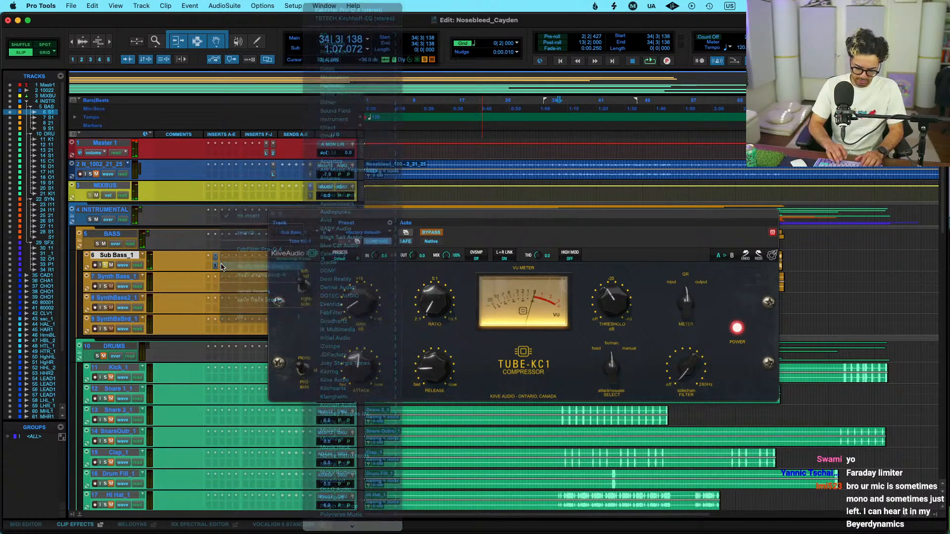
pyautogui.write('cl')
pyautogui.press('Return')
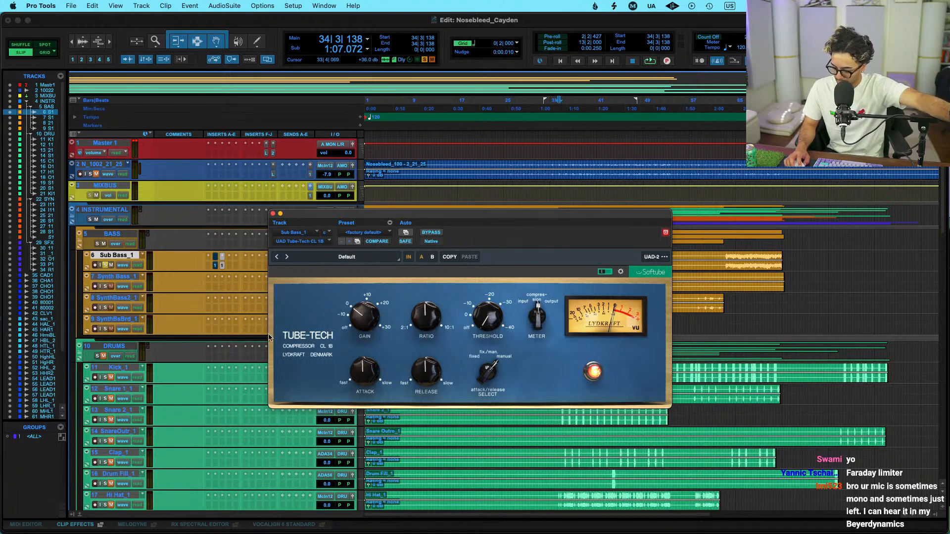
# Turn on Downmix to Mono for the Mic source in Streamlabs Desktop, and return to Pro Tools to resume playback
pyautogui.moveTo(277, 532)
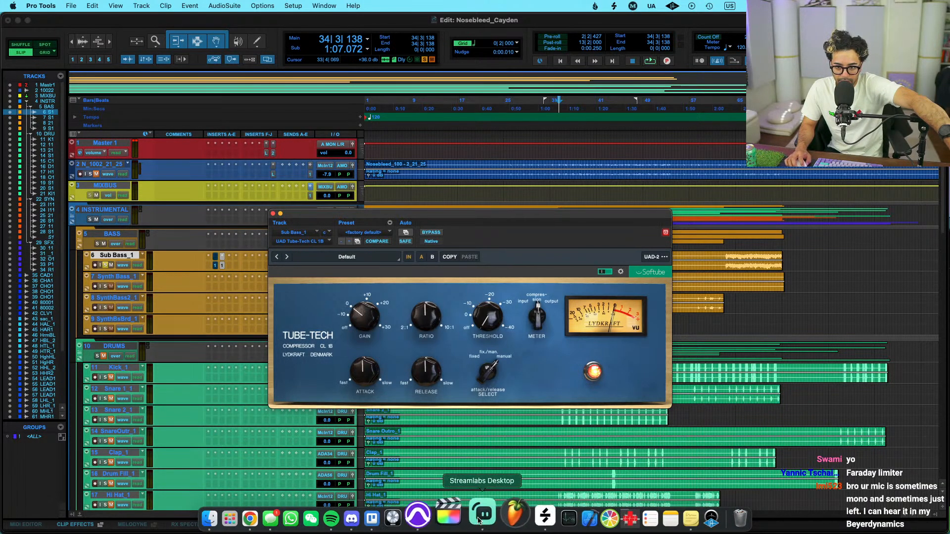
pyautogui.click(480, 517)
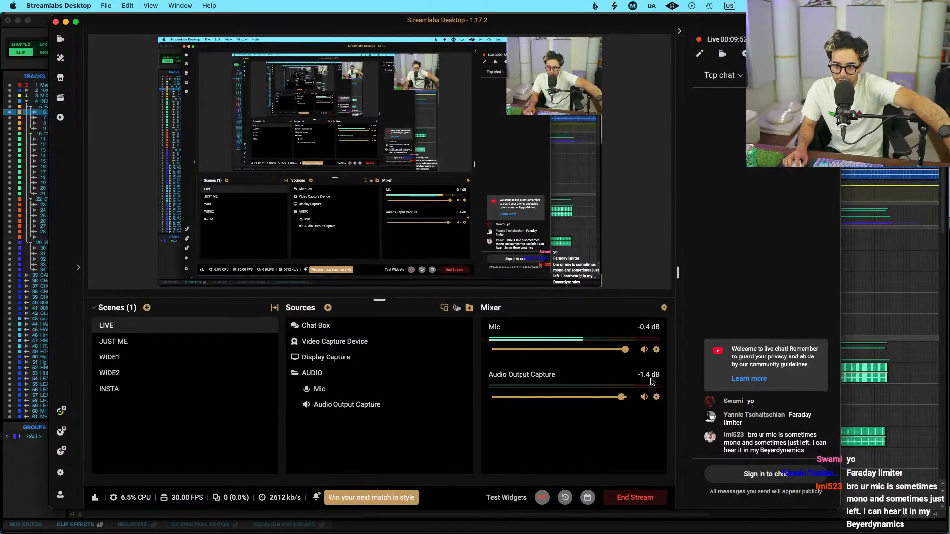
pyautogui.click(656, 351)
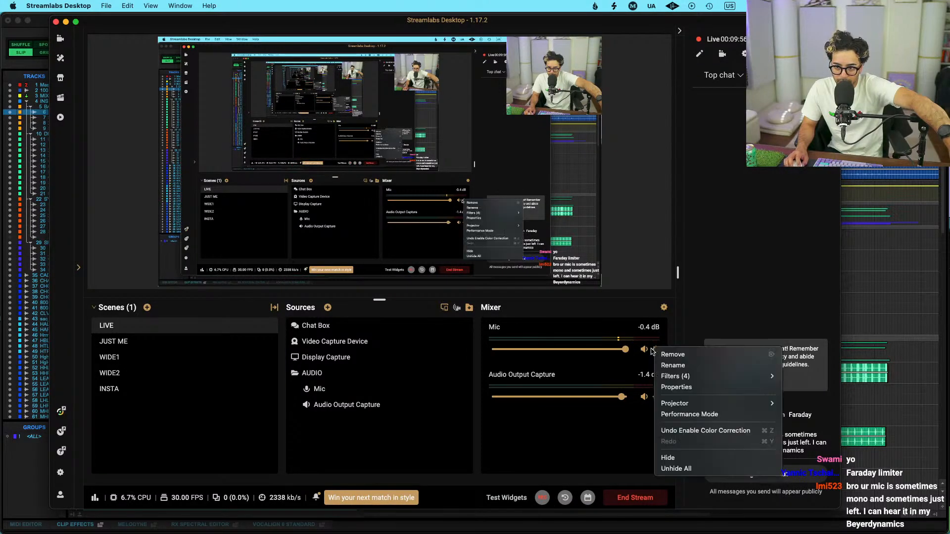
pyautogui.click(700, 388)
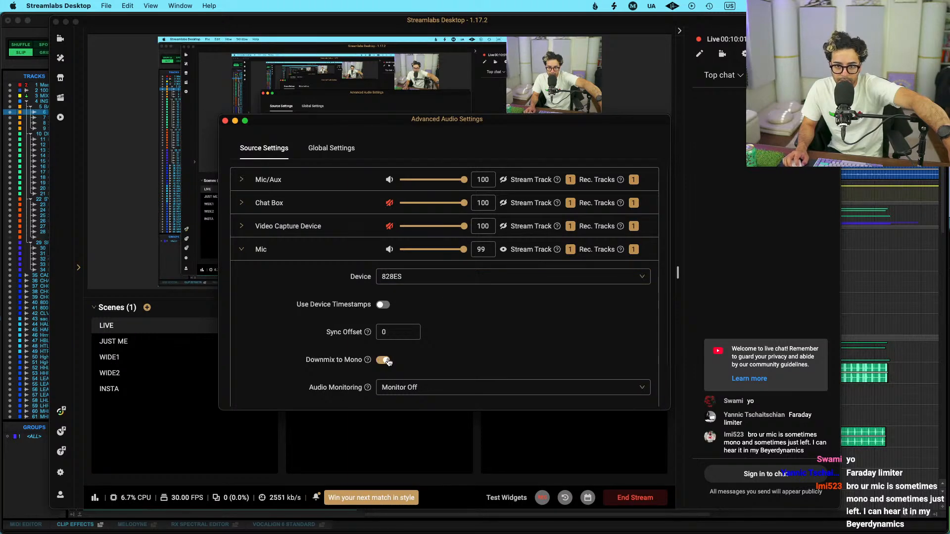
pyautogui.click(225, 122)
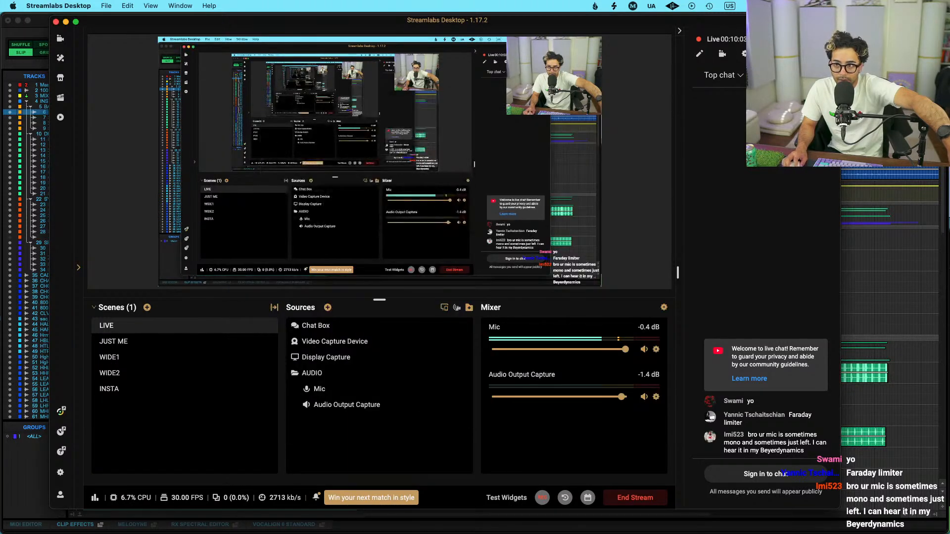
pyautogui.press('super+Tab')
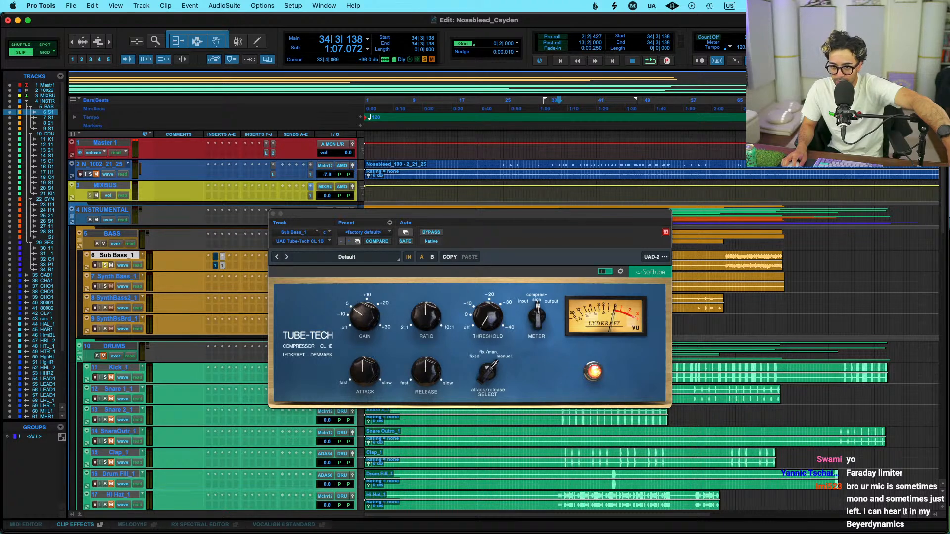
pyautogui.click(489, 219)
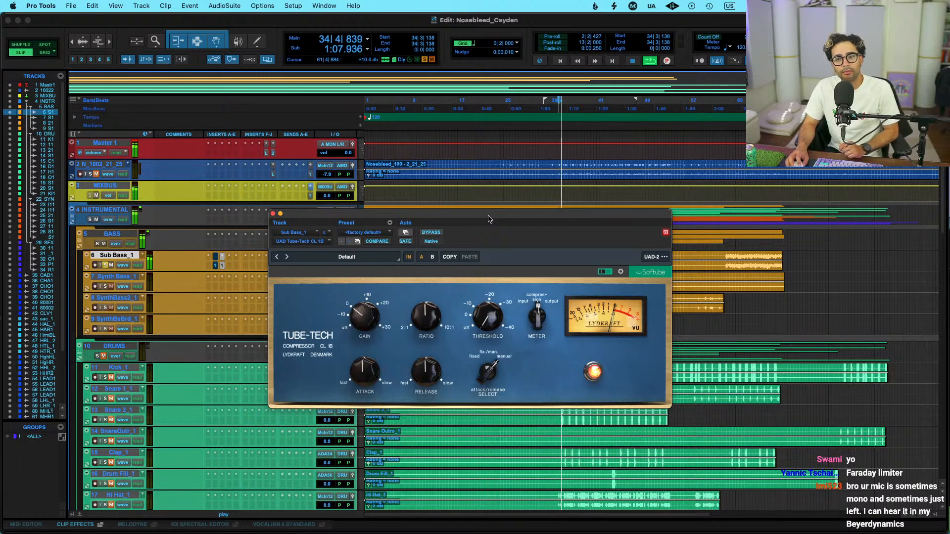
# Replace the Tube-Tech CL 1B in insert slot C of Sub Bass_1 with the stereo UAD Tube-Tech CL 1B mk II
pyautogui.moveTo(450, 309)
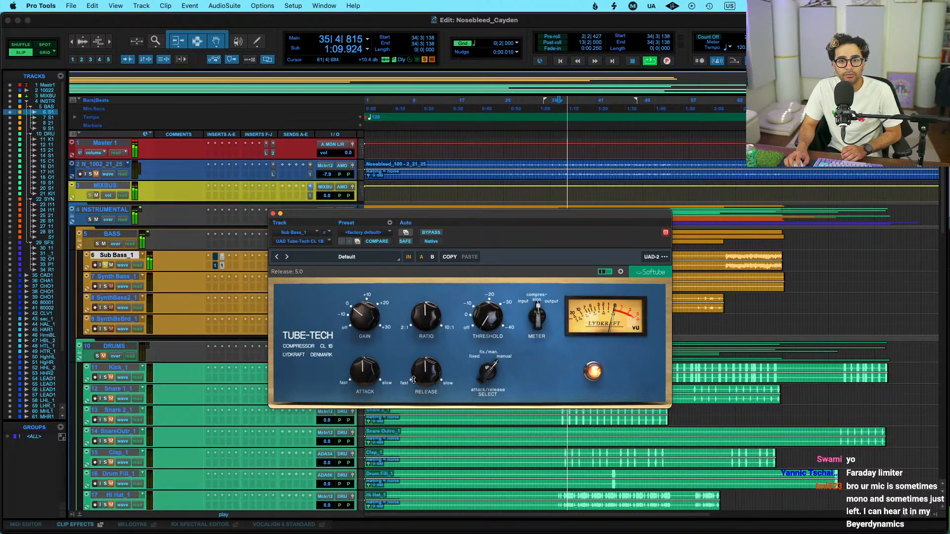
pyautogui.click(222, 257)
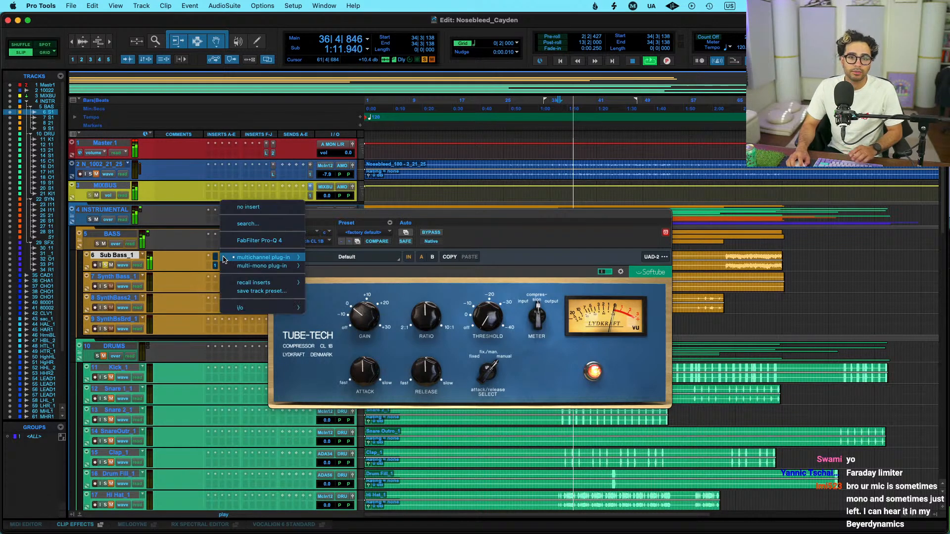
pyautogui.press('Escape')
pyautogui.write('cl 1b')
pyautogui.press('Down')
pyautogui.press('Down')
pyautogui.press('Return')
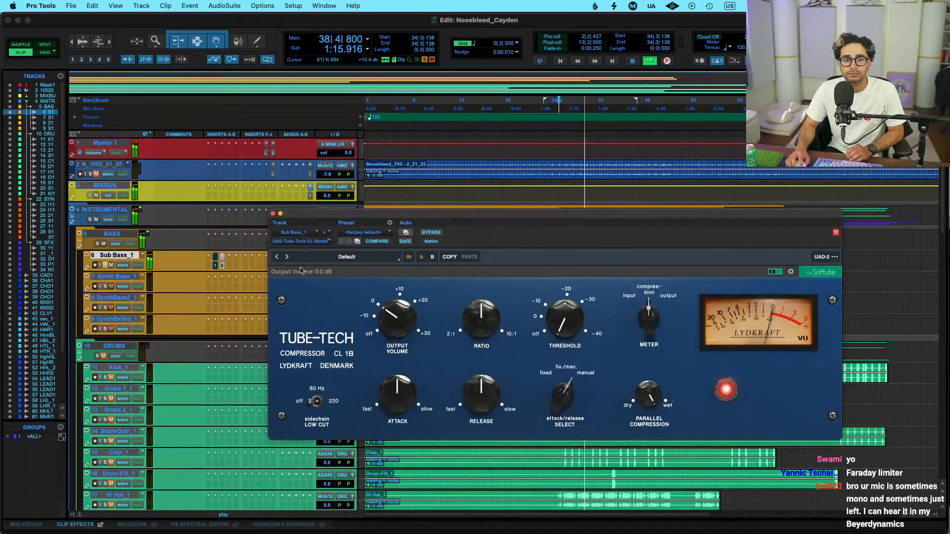
# Search for "cl 1b" and swap the compressor on Sub Bass_1 for the mono version of UAD Tube-Tech CL 1B mk II
pyautogui.click(220, 259)
pyautogui.write('cl 1')
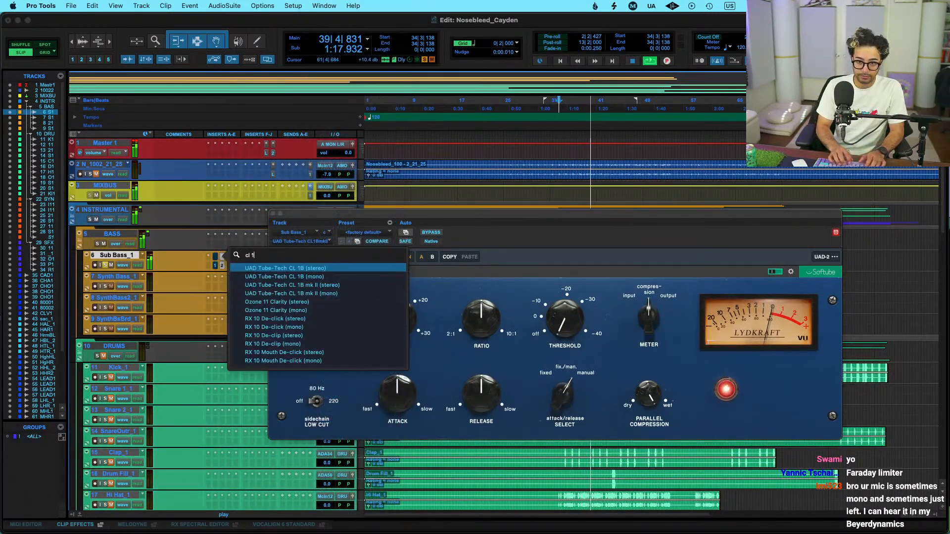
pyautogui.write('b')
pyautogui.press('Down')
pyautogui.press('Down')
pyautogui.press('Return')
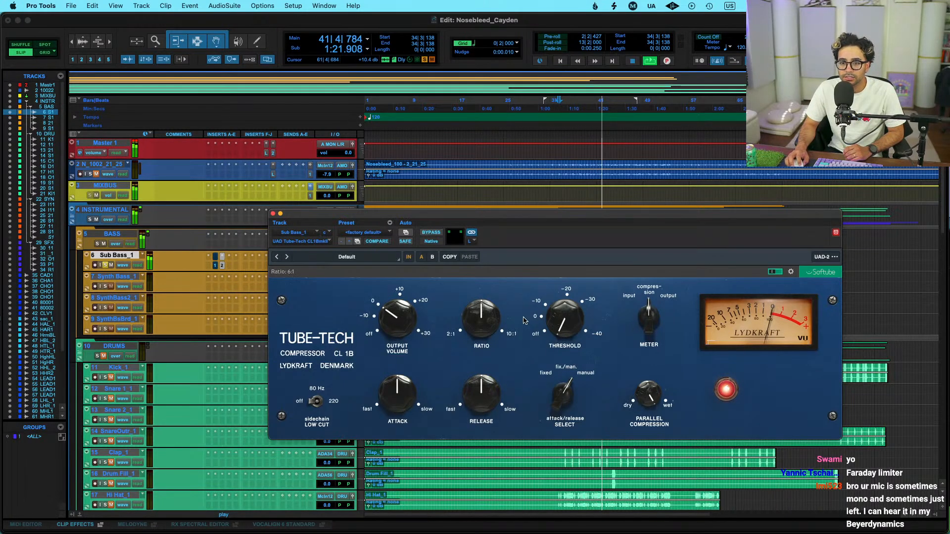
# Set the CL 1B mk II's attack/release select to fix./man. and turn parallel compression fully to wet
pyautogui.click(560, 416)
pyautogui.click(561, 415)
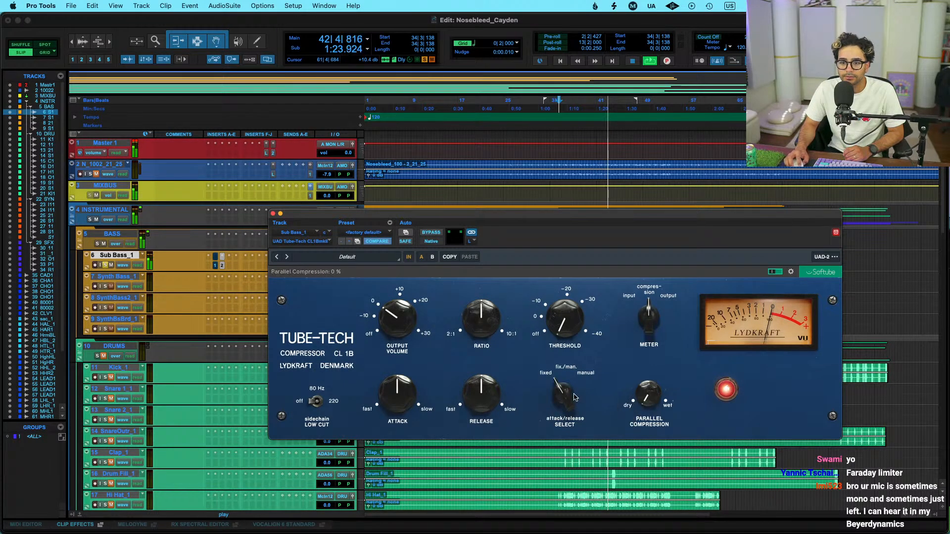
pyautogui.moveTo(647, 395); pyautogui.dragTo(721, 220)
# Shorten the CL 1B mk II's release, set the threshold to about -7.3 dB, and lower the ratio
pyautogui.moveTo(490, 385); pyautogui.dragTo(487, 398)
pyautogui.moveTo(554, 331)
pyautogui.mouseDown()
pyautogui.moveTo(566, 303)
pyautogui.moveTo(558, 317)
pyautogui.mouseUp()
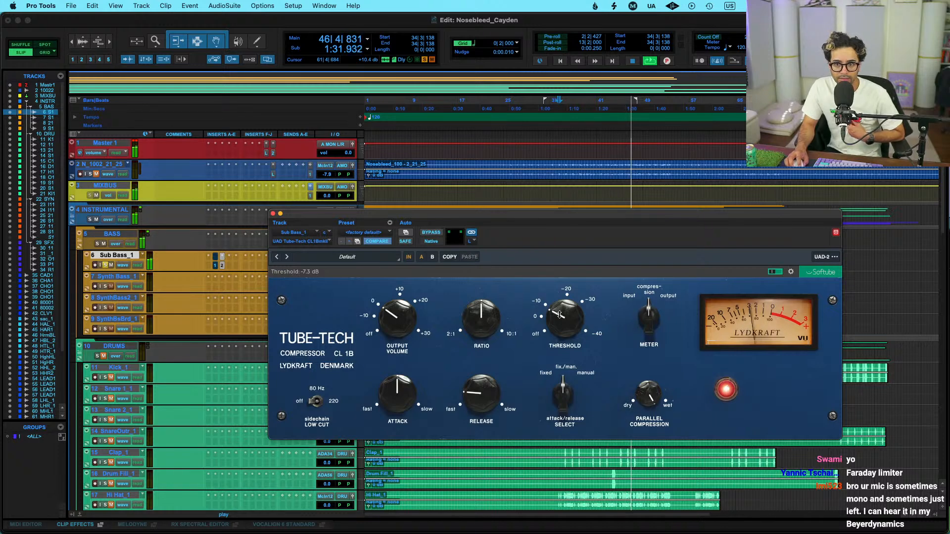
pyautogui.moveTo(482, 320); pyautogui.dragTo(488, 337)
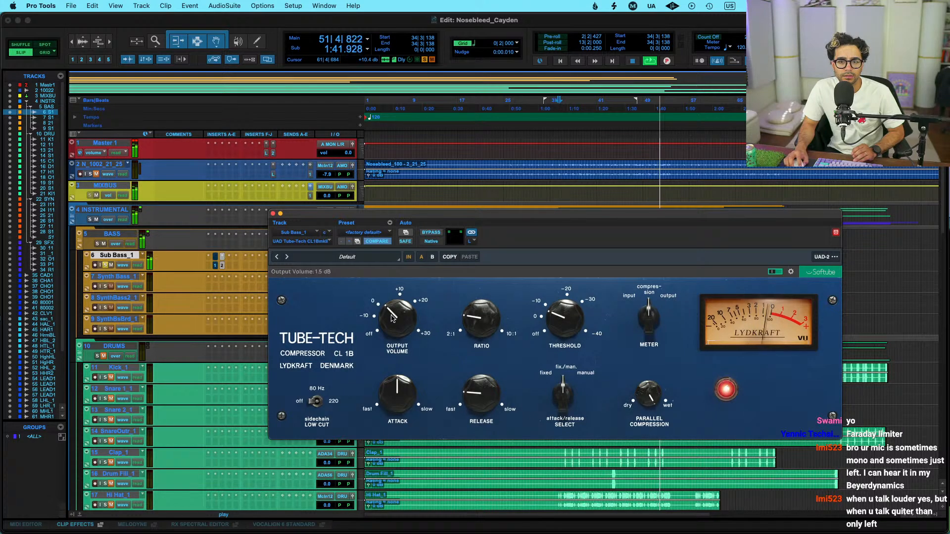
# Raise the CL 1B mk II's output volume to about 3.2 dB and compare the sub bass with the plug-in bypassed and active
pyautogui.click(426, 233)
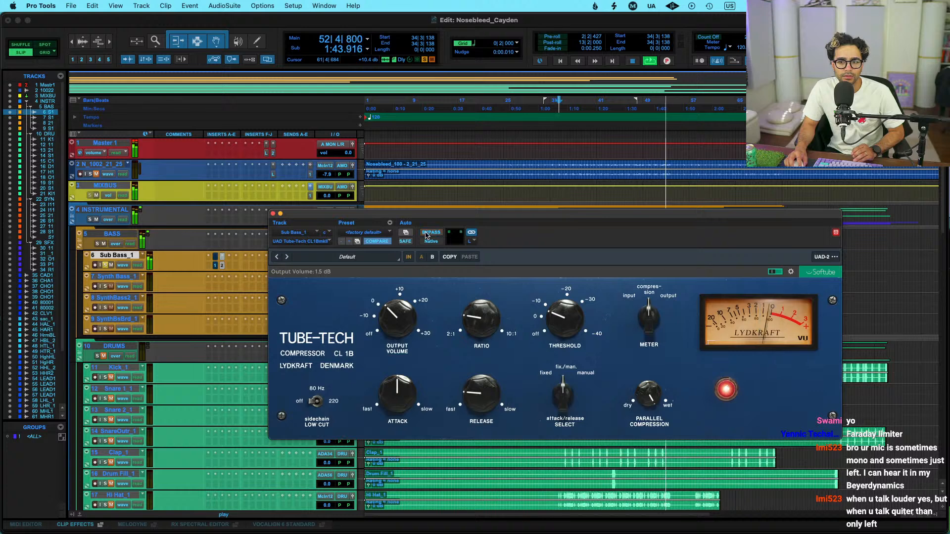
pyautogui.moveTo(399, 317); pyautogui.dragTo(400, 310)
pyautogui.click(430, 233)
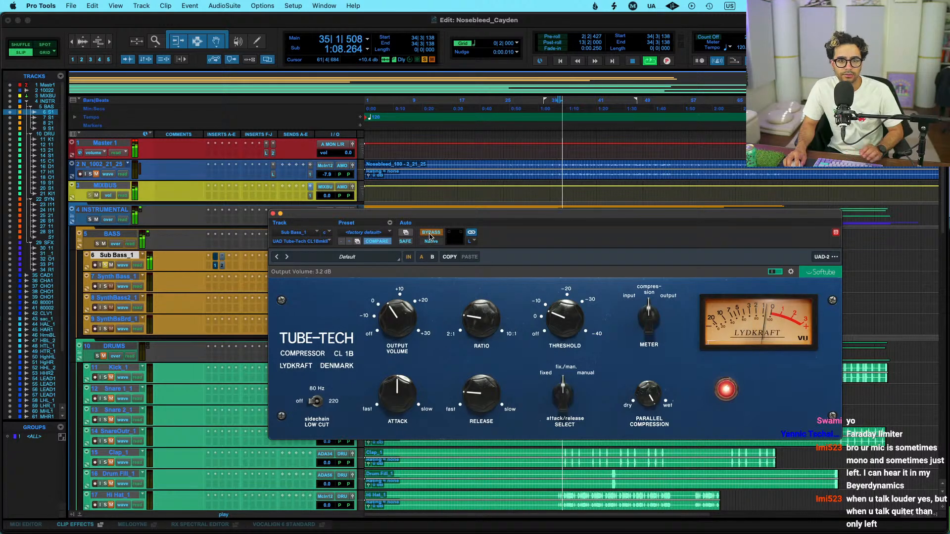
pyautogui.click(430, 233)
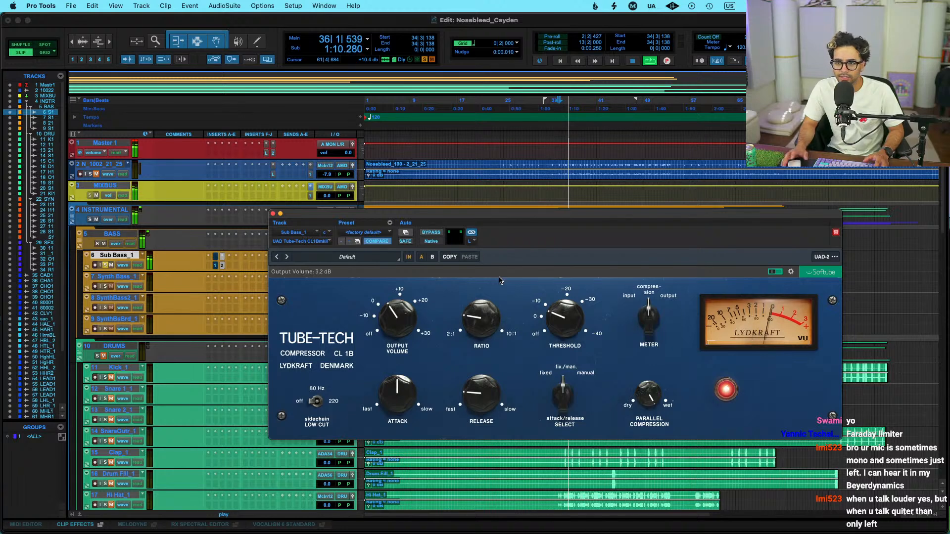
# Restart playback and compare the sub bass again with the CL 1B mk II bypassed and active
pyautogui.press('space')
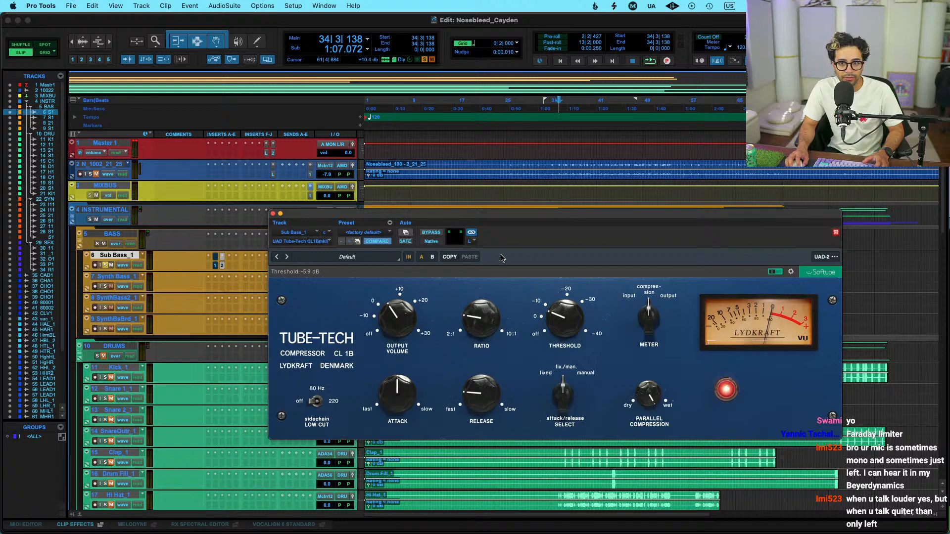
pyautogui.press('space')
pyautogui.click(430, 233)
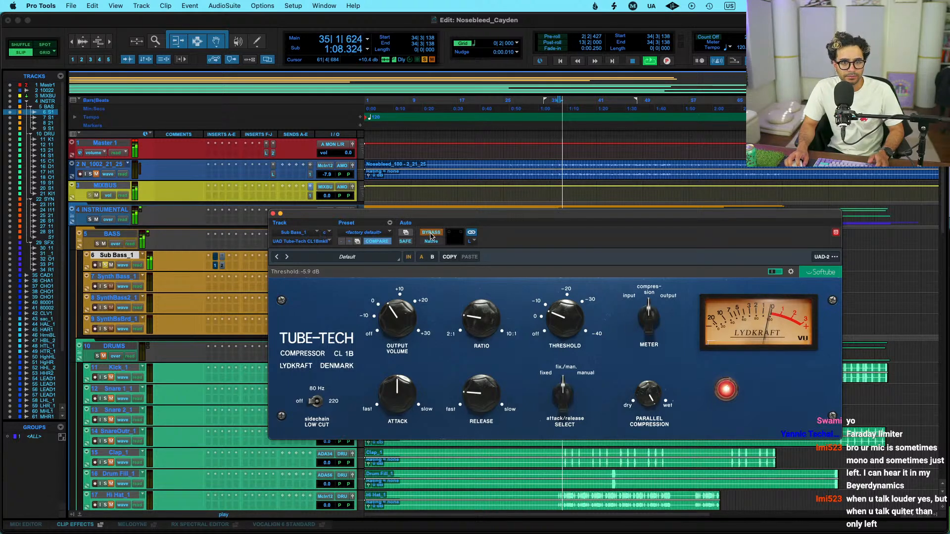
pyautogui.click(430, 234)
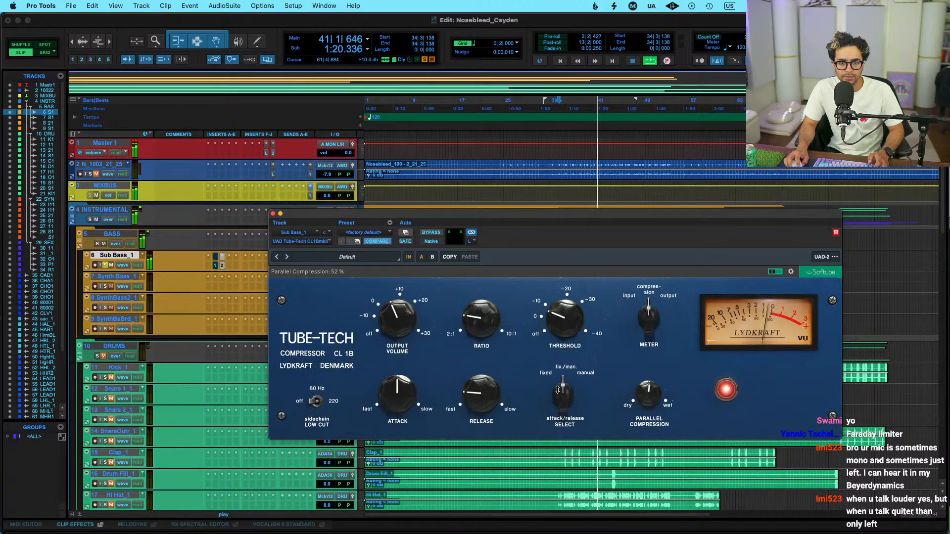
# Set parallel compression to a blend somewhat past halfway toward wet and lower the ratio to about 3.3:1
pyautogui.moveTo(648, 394); pyautogui.dragTo(649, 386)
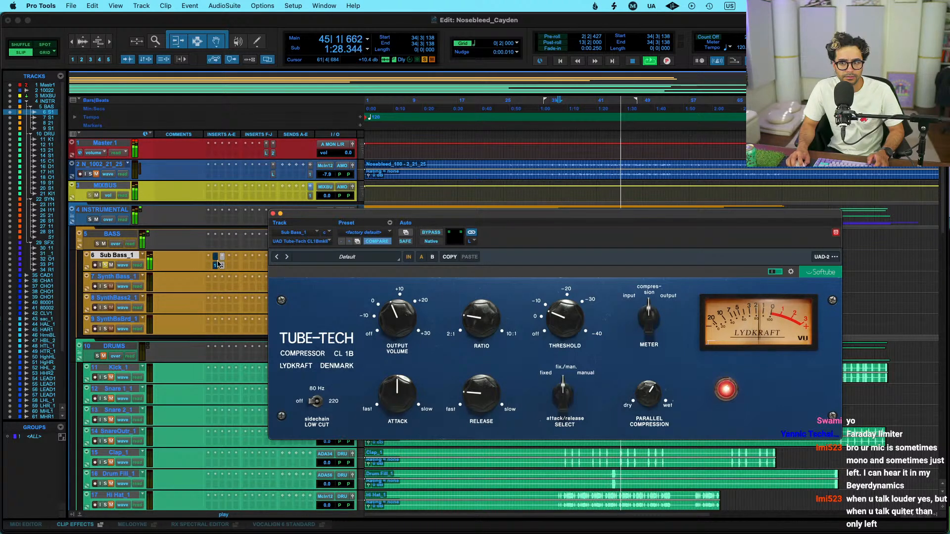
pyautogui.moveTo(650, 396); pyautogui.dragTo(651, 399)
pyautogui.moveTo(465, 322); pyautogui.dragTo(466, 327)
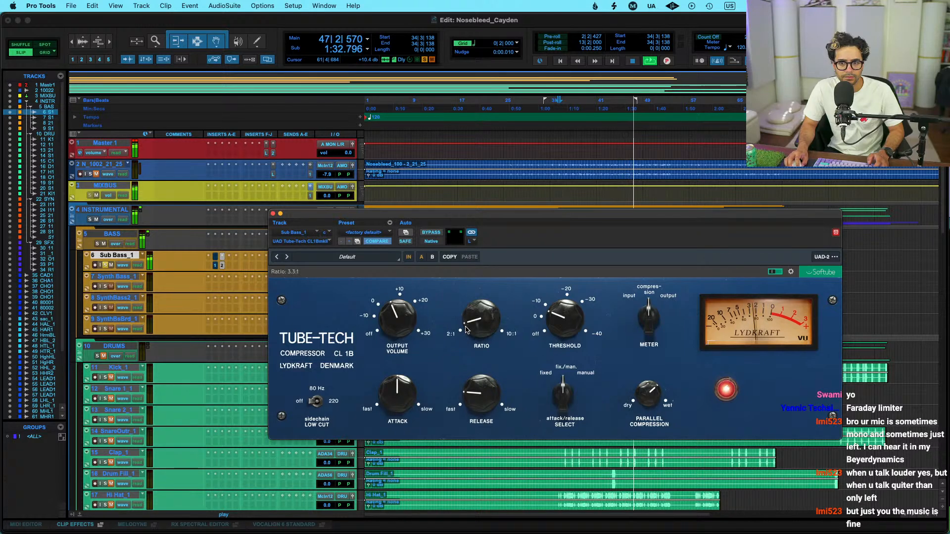
# Compare the sub bass with its inserts bypassed and active, set the output volume to about 2.2 dB, and restart playback
pyautogui.click(431, 234)
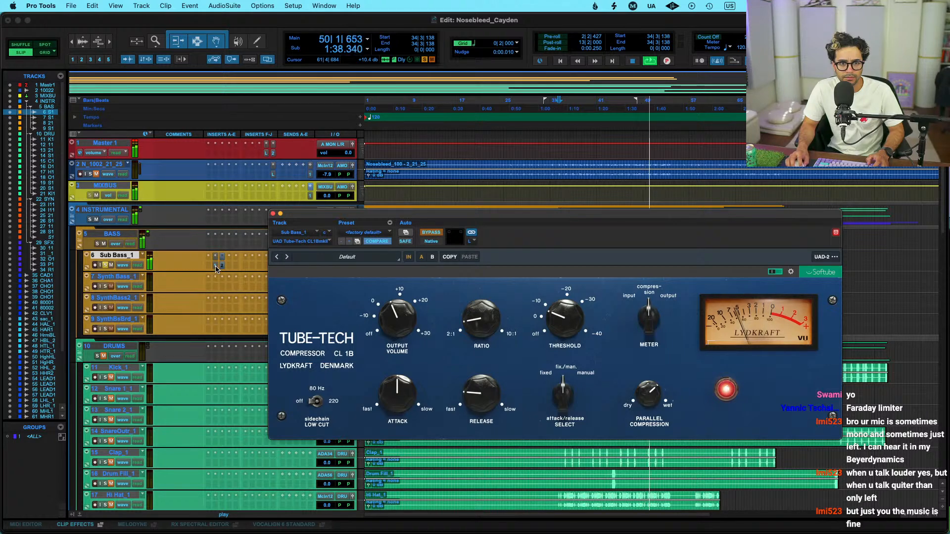
pyautogui.keyDown('super'); pyautogui.click(216, 268); pyautogui.keyUp('super')
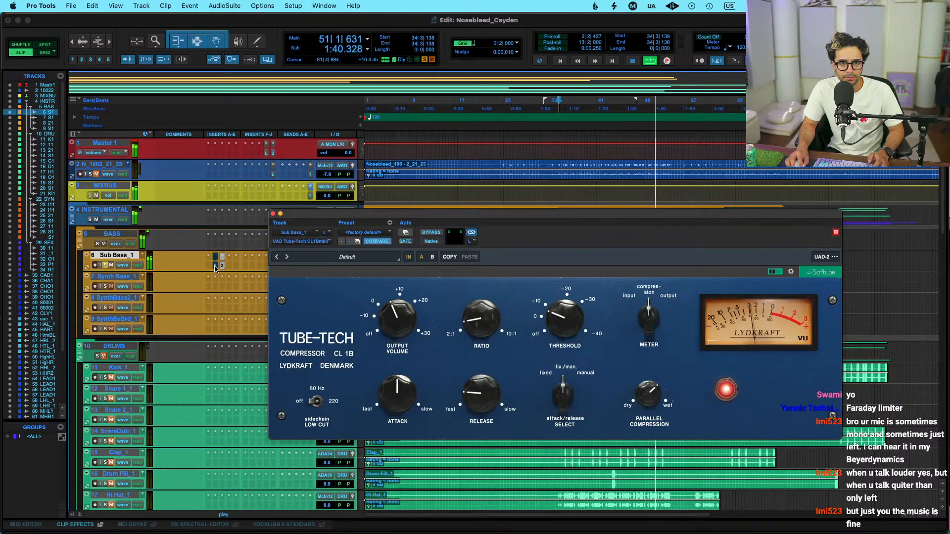
pyautogui.moveTo(401, 319); pyautogui.dragTo(402, 325)
pyautogui.press('space')
pyautogui.press('space')
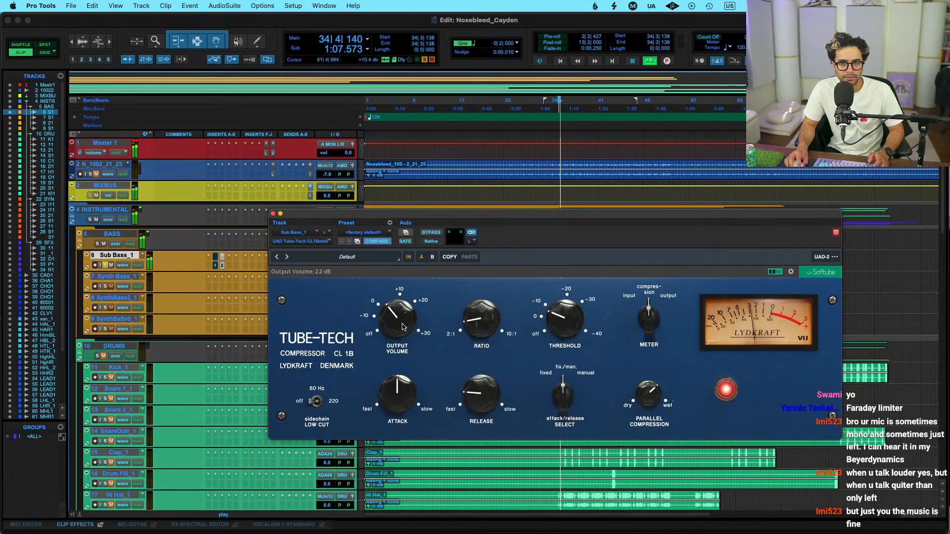
# Remove Tube KC-1 from the Sub Bass_1 inserts, keeping only the CL 1B mk II, and stop playback
pyautogui.click(221, 258)
pyautogui.click(241, 207)
pyautogui.press('space')
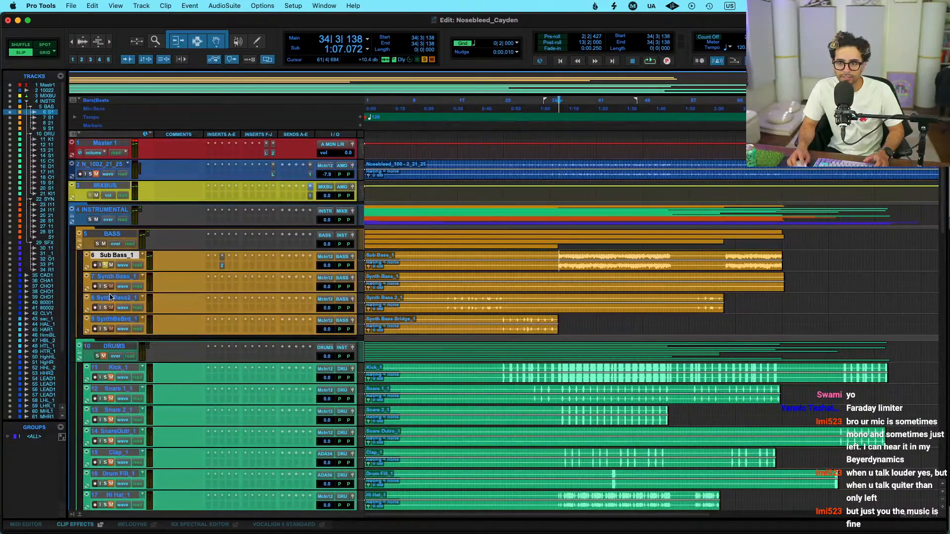
# Enlarge the track waveforms and audition Synth Bass_1 in solo while adjusting and resetting its clip gain
pyautogui.scroll(5, 664, 290)
pyautogui.press('space')
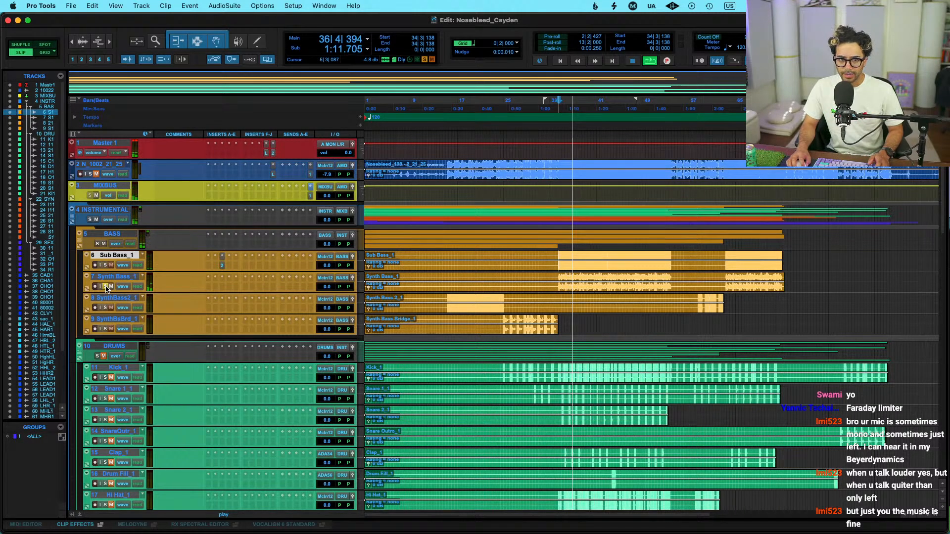
pyautogui.moveTo(471, 281); pyautogui.dragTo(472, 282)
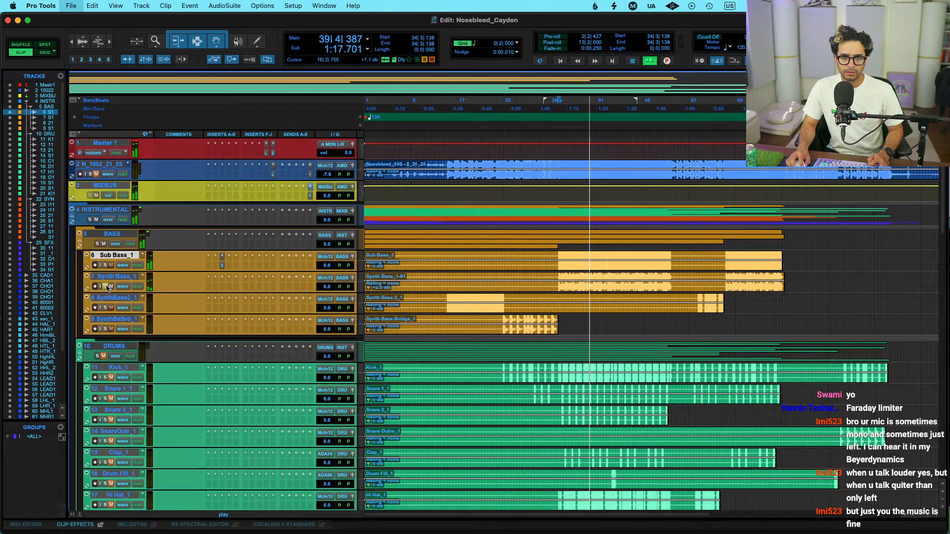
pyautogui.keyDown('alt'); pyautogui.click(368, 288); pyautogui.keyUp('alt')
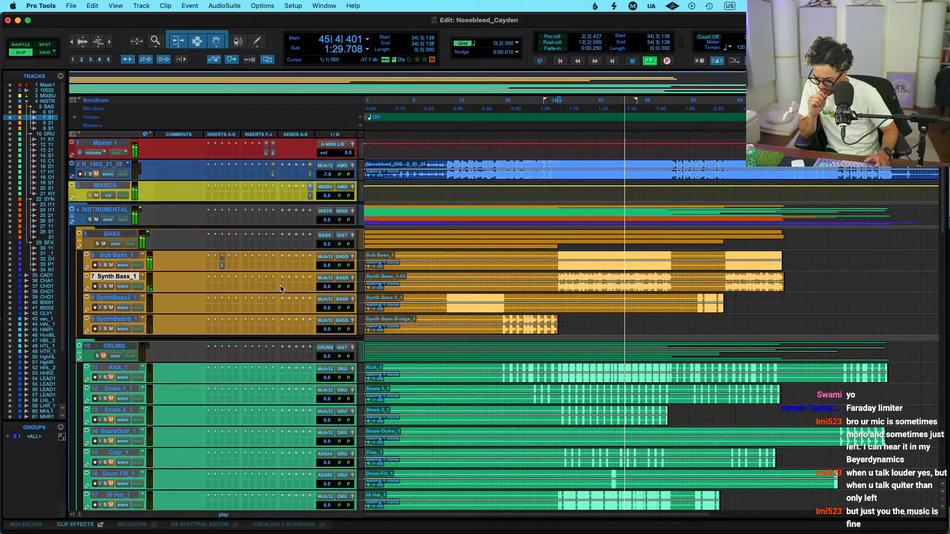
pyautogui.press('space')
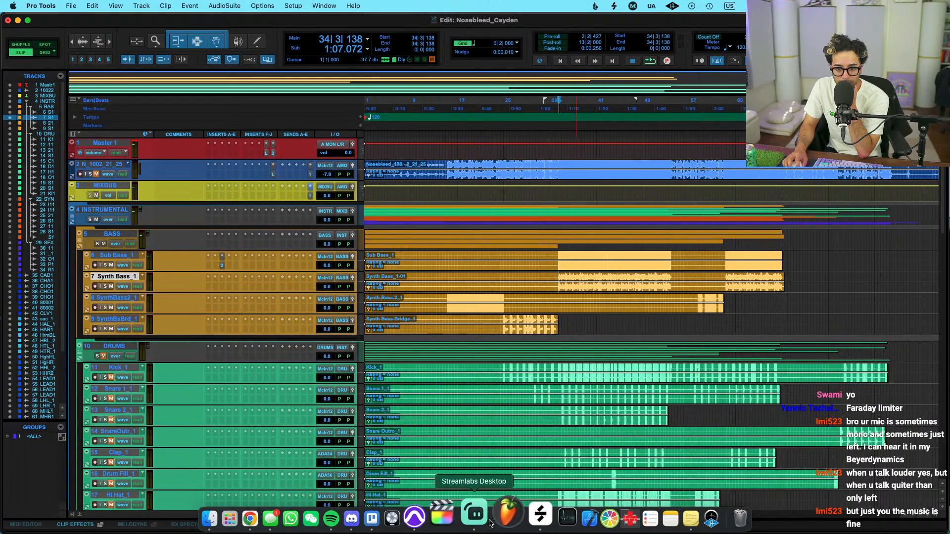
# Switch to Streamlabs Desktop and open the filter settings of the Mic source
pyautogui.click(440, 524)
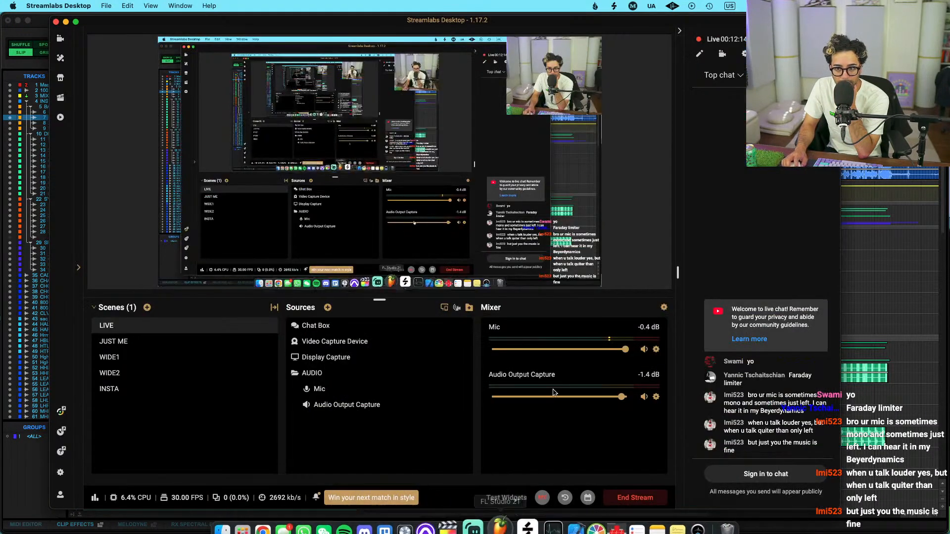
pyautogui.click(656, 349)
pyautogui.moveTo(742, 377)
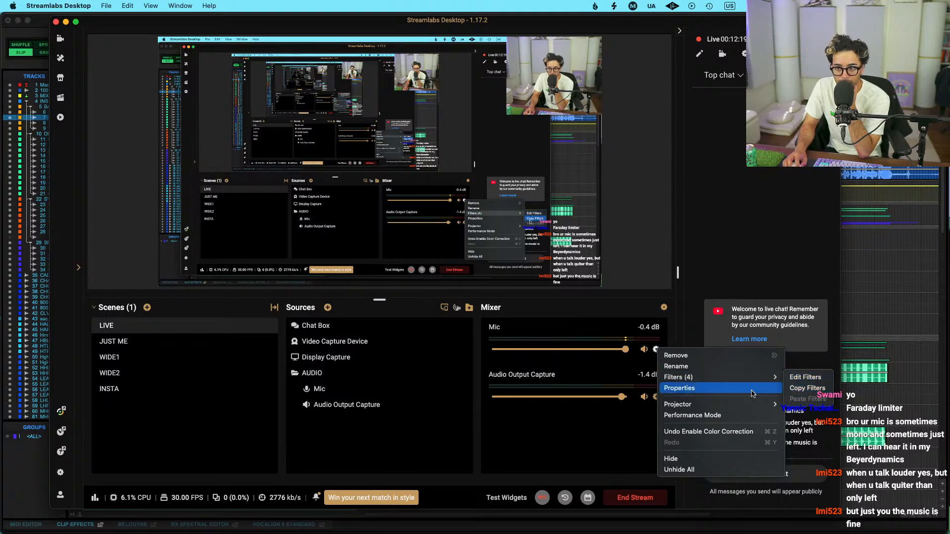
pyautogui.click(838, 378)
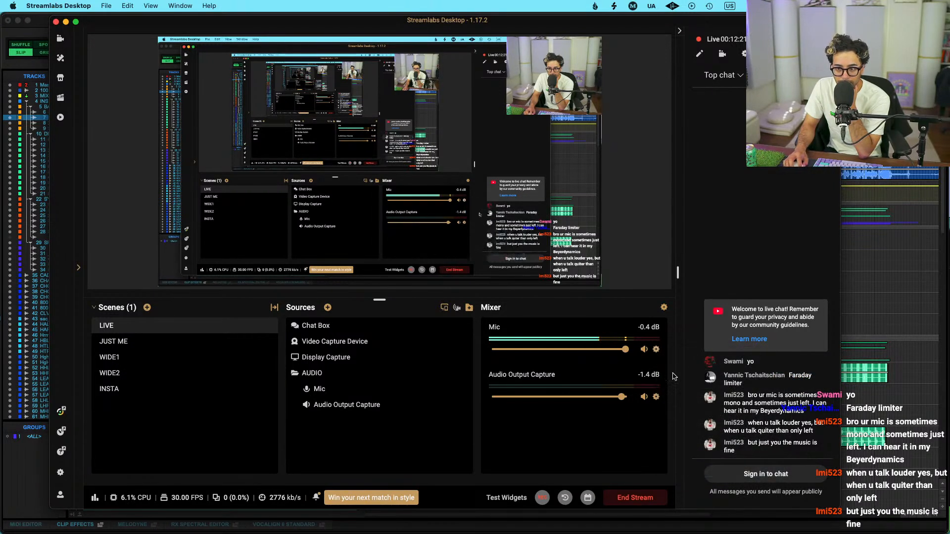
pyautogui.click(653, 348)
pyautogui.moveTo(758, 378)
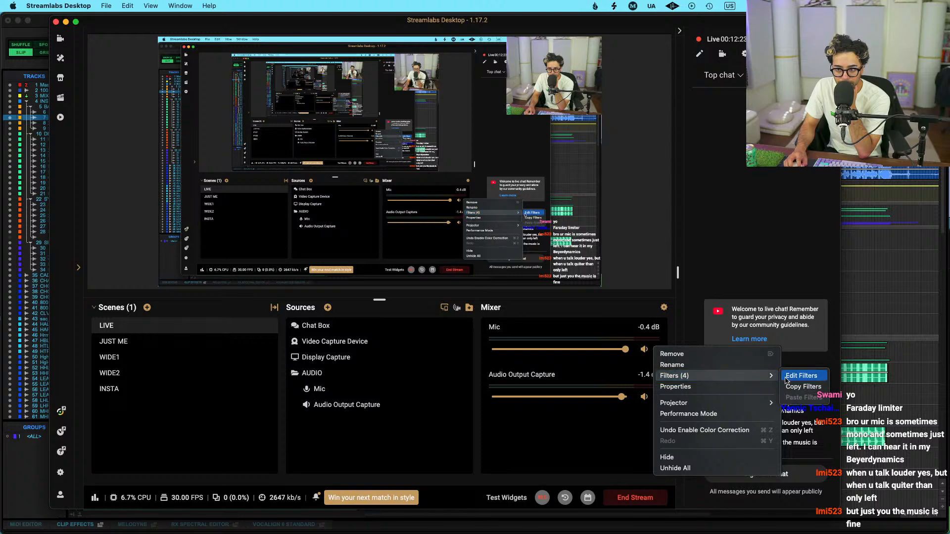
pyautogui.click(802, 376)
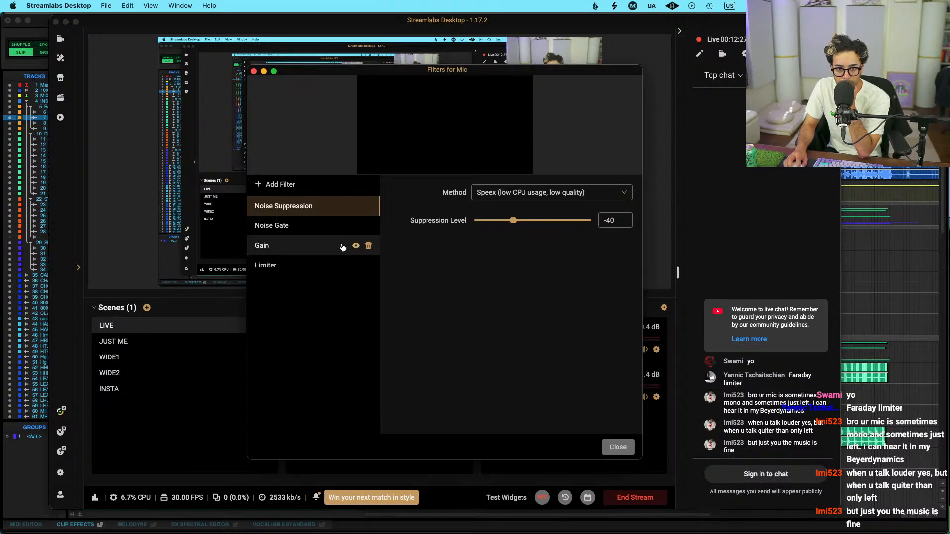
# Turn off the Mic's Noise Gate filter and move the filters window clear of the mixer meters
pyautogui.click(311, 246)
pyautogui.click(319, 225)
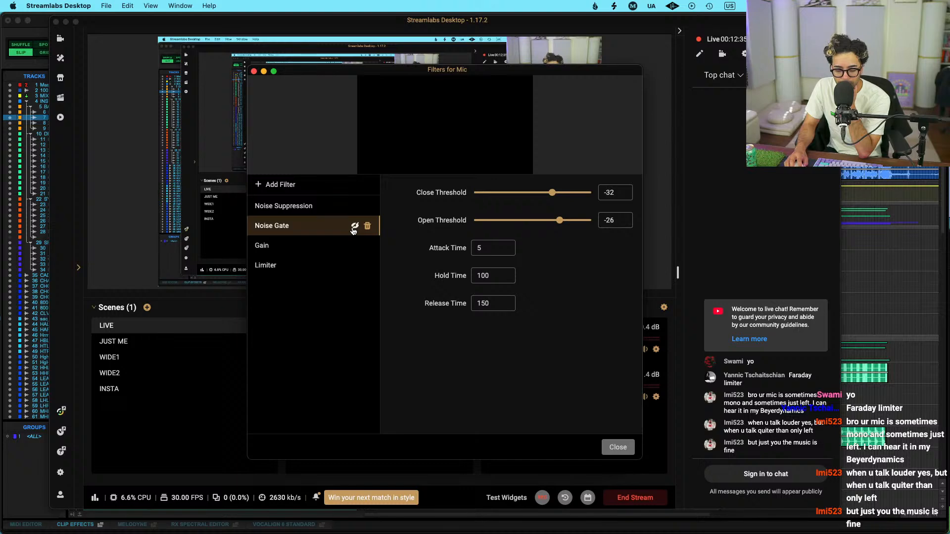
pyautogui.moveTo(522, 74); pyautogui.dragTo(443, 82)
# Review the Mic's Limiter, Gain and Noise Gate filters, and set the Noise Suppression method to RNNoise (good quality, more CPU usage)
pyautogui.click(244, 277)
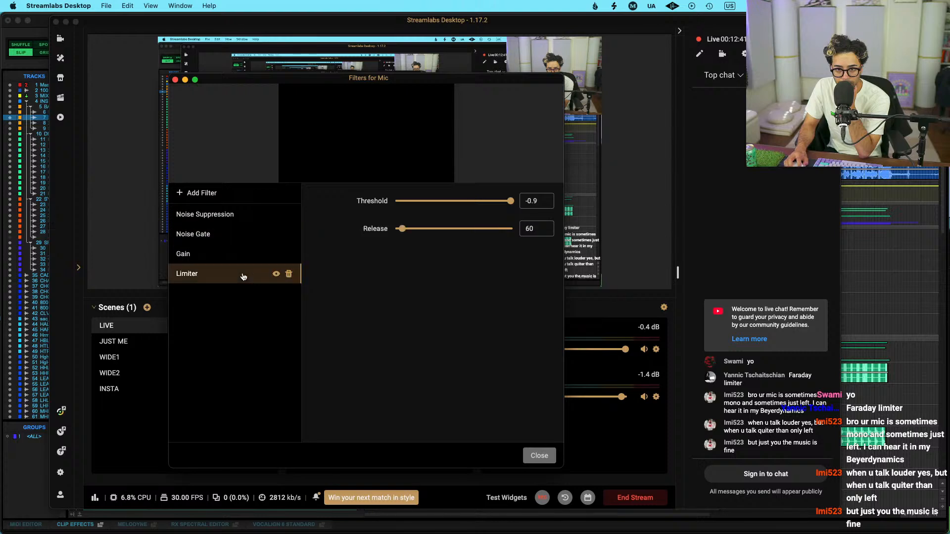
pyautogui.click(244, 255)
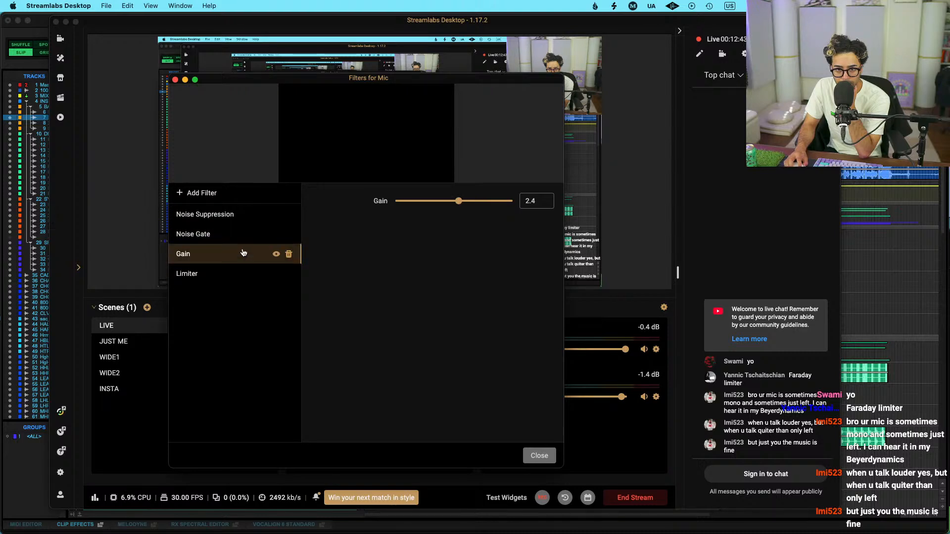
pyautogui.click(244, 236)
pyautogui.click(243, 216)
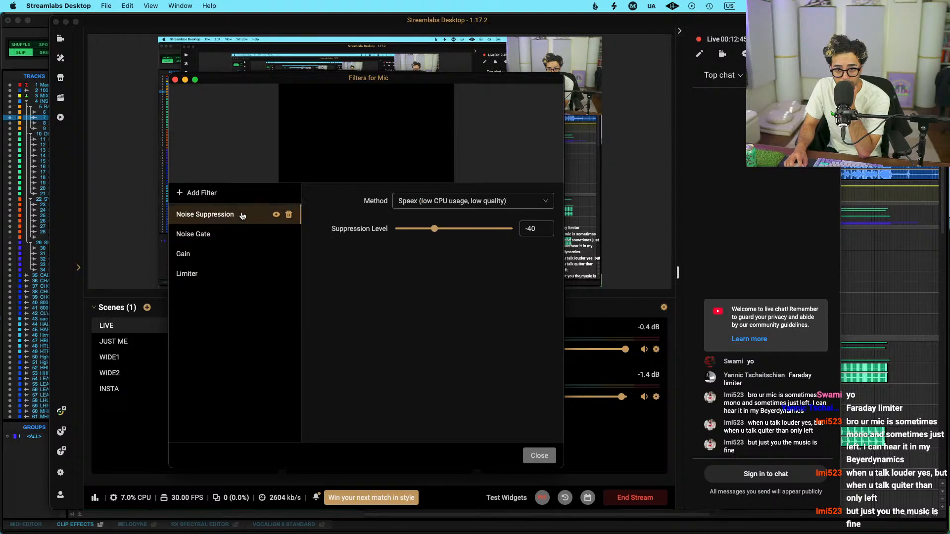
pyautogui.click(463, 207)
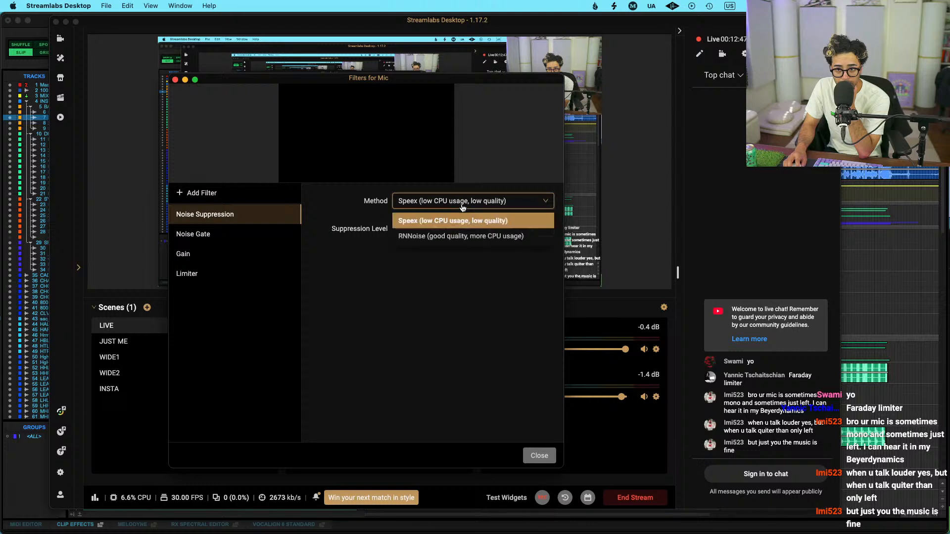
pyautogui.click(460, 240)
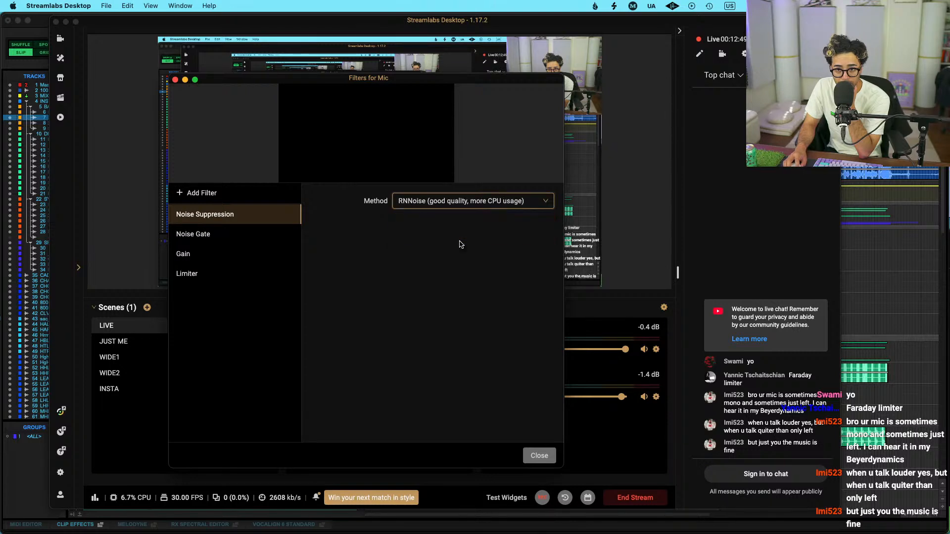
# Review the Mic's Noise Gate settings, close its filters, and start playback in Pro Tools before returning to Streamlabs Desktop
pyautogui.click(258, 235)
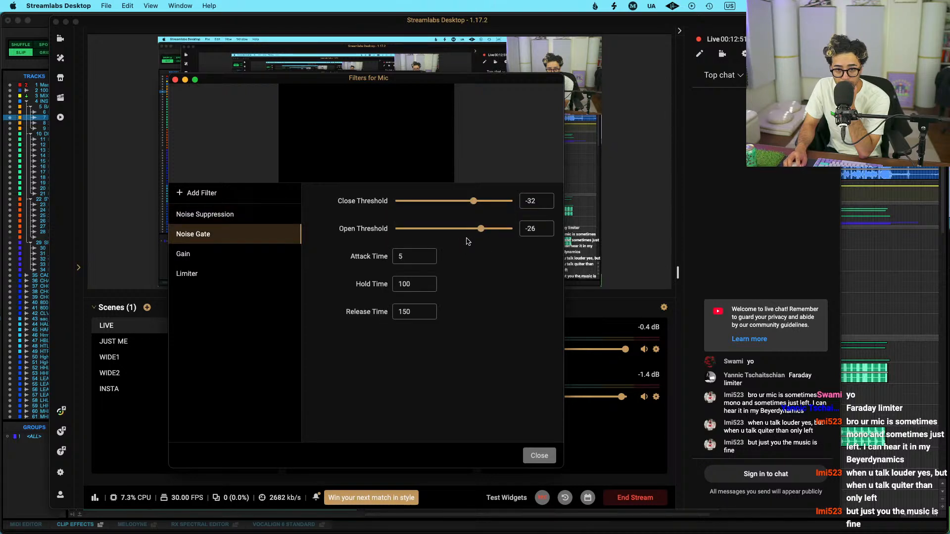
pyautogui.click(539, 456)
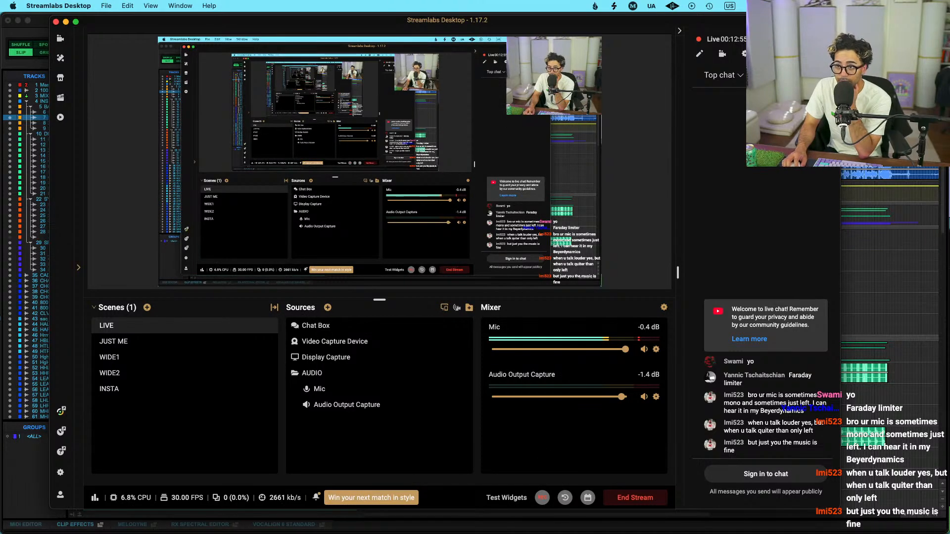
pyautogui.press('super+Tab')
pyautogui.press('space')
pyautogui.press('super+Tab')
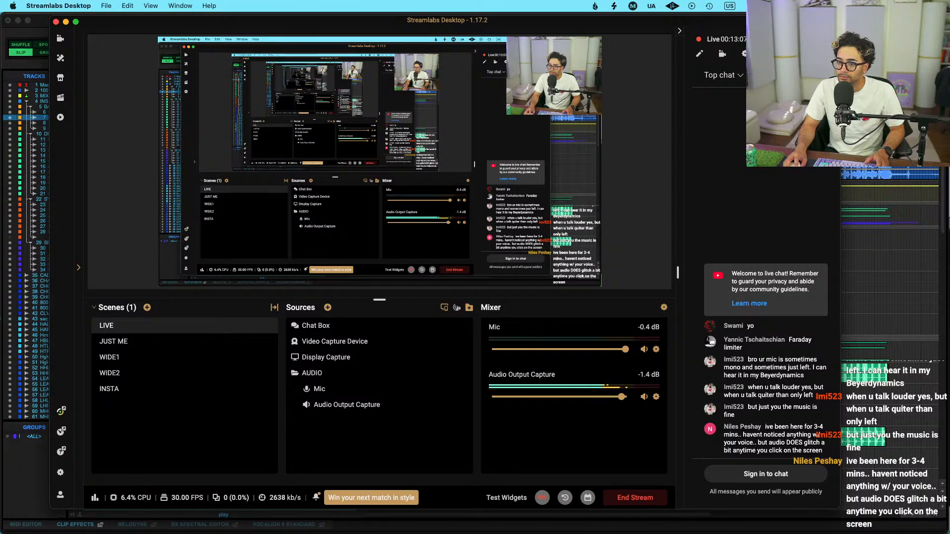
# Set the Mic's Noise Suppression method to Speex (low CPU usage, low quality), check its Noise Gate, and close the filters
pyautogui.click(654, 347)
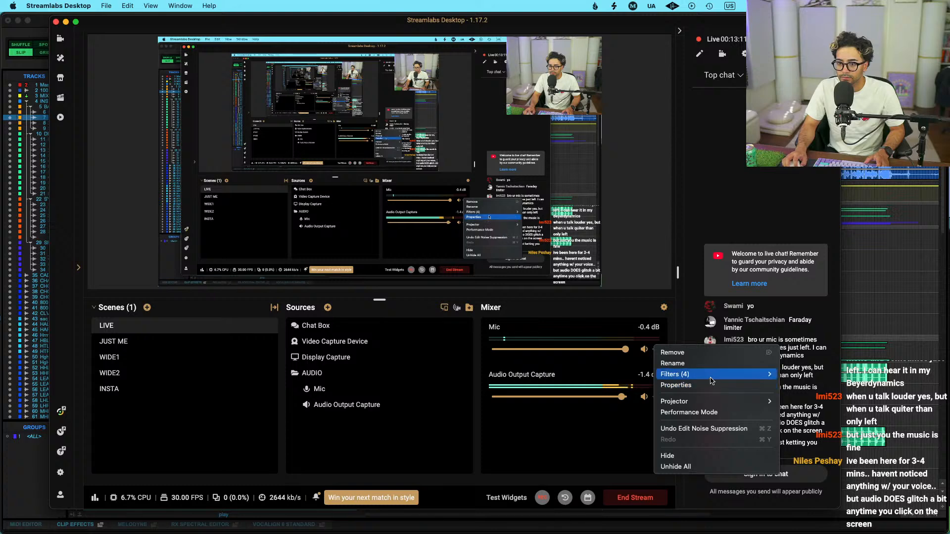
pyautogui.moveTo(733, 375)
pyautogui.click(791, 376)
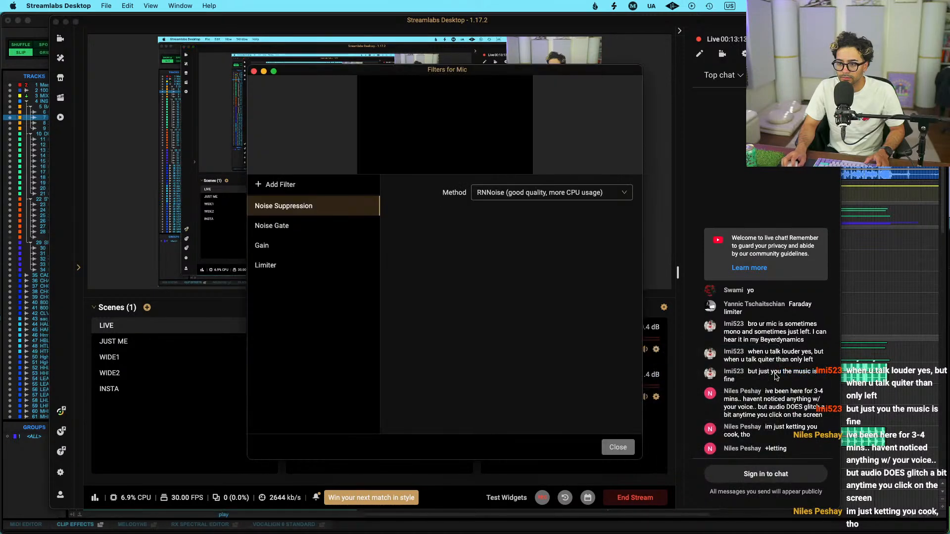
pyautogui.click(549, 193)
pyautogui.click(524, 210)
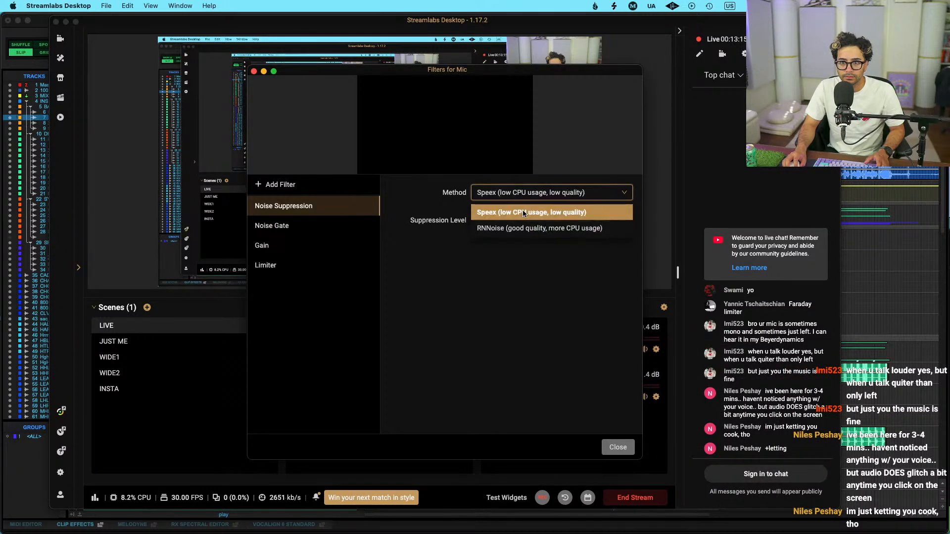
pyautogui.click(291, 232)
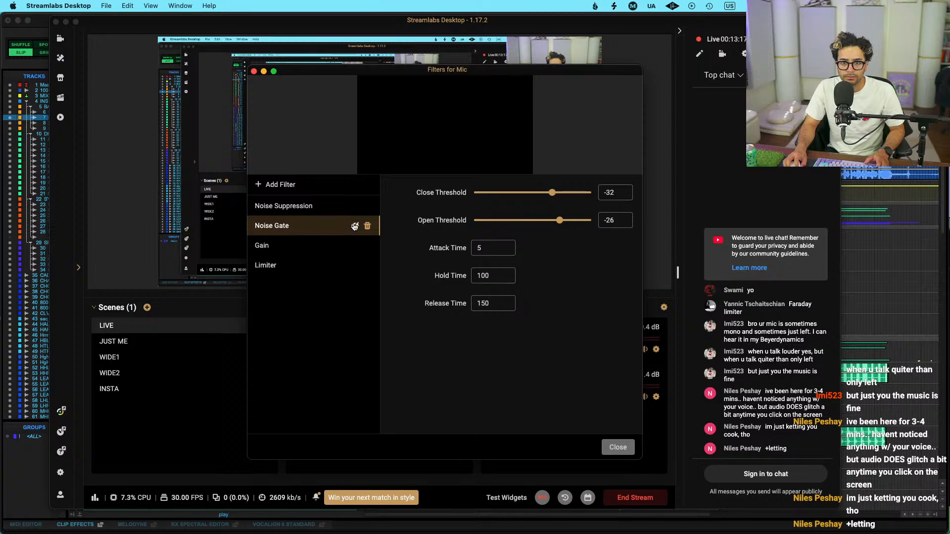
pyautogui.click(618, 447)
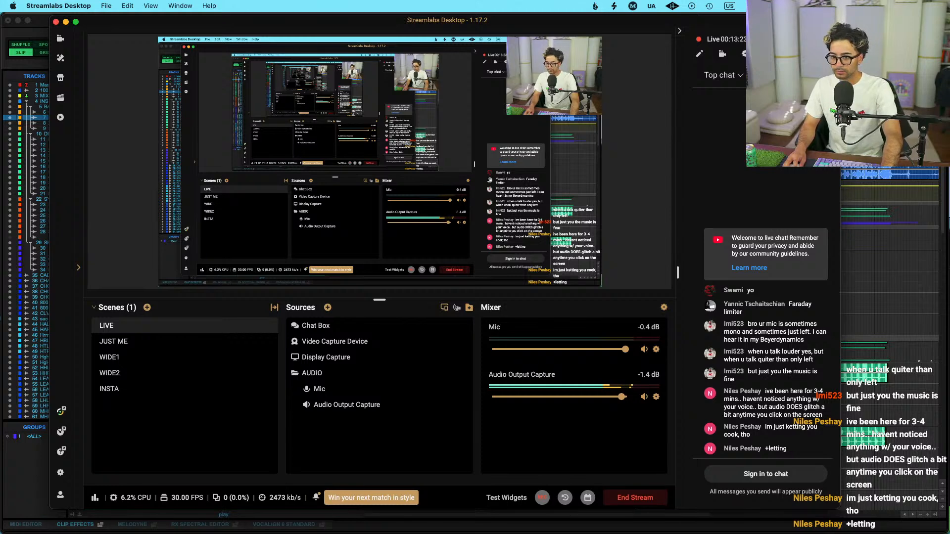
# Switch to Pro Tools and toggle the bypass of an insert on Sub Bass_1 while playing the bass tracks
pyautogui.press('super+Tab')
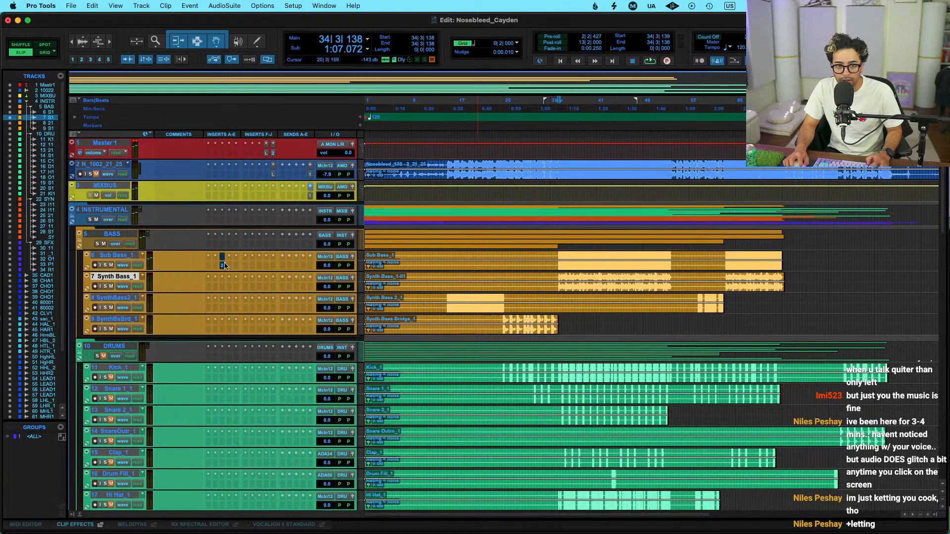
pyautogui.press('space')
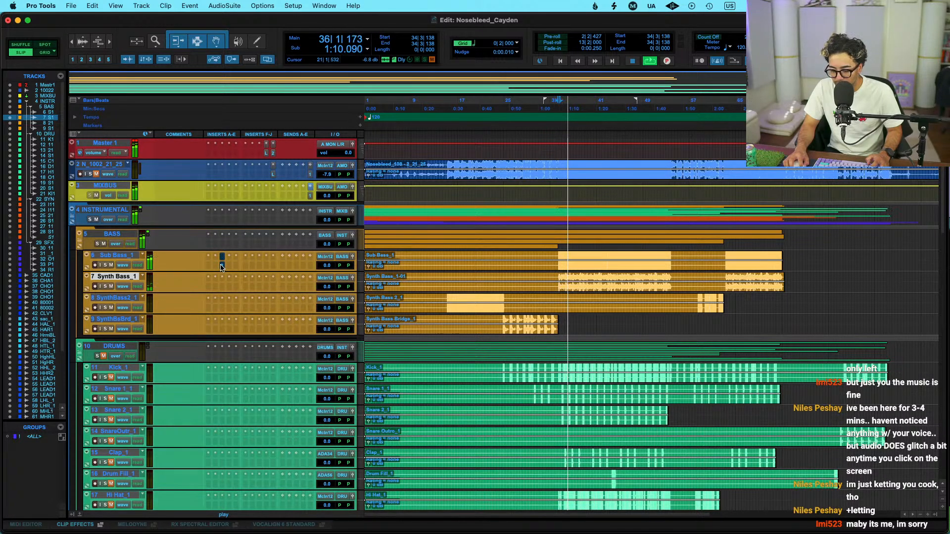
pyautogui.keyDown('super'); pyautogui.click(221, 266); pyautogui.keyUp('super')
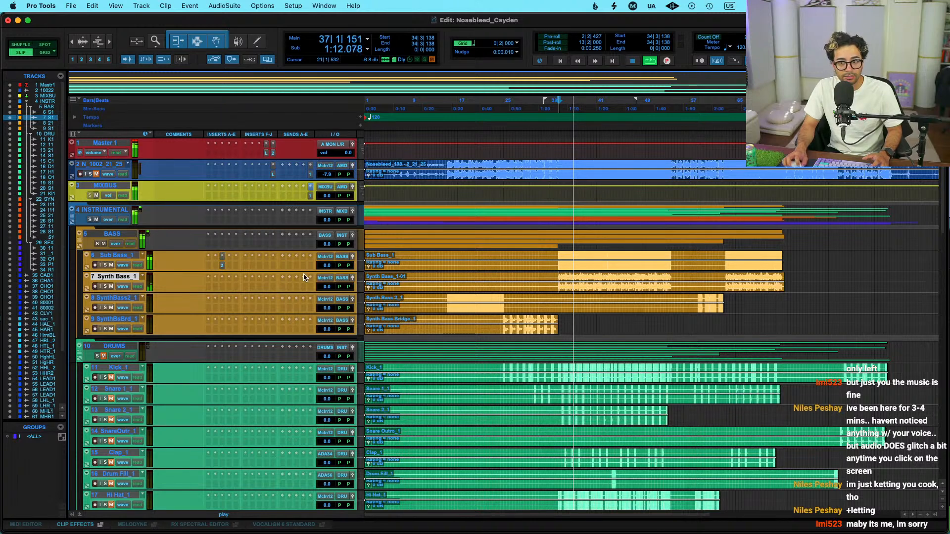
pyautogui.press('space')
pyautogui.press('space')
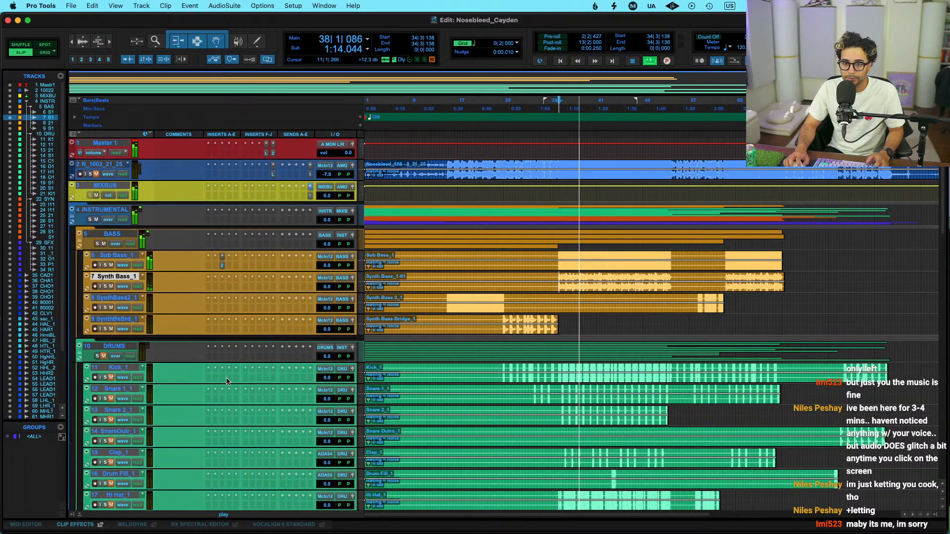
# Compare SynthBass2_1 around bar 16 with the soloed reference track, and set the reference track's volume to -5.3 dB
pyautogui.click(451, 297)
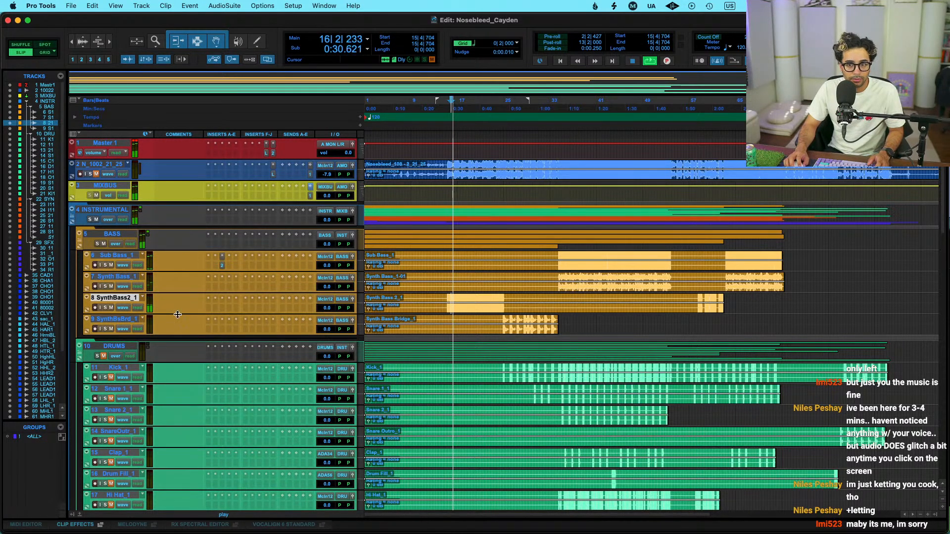
pyautogui.click(456, 165)
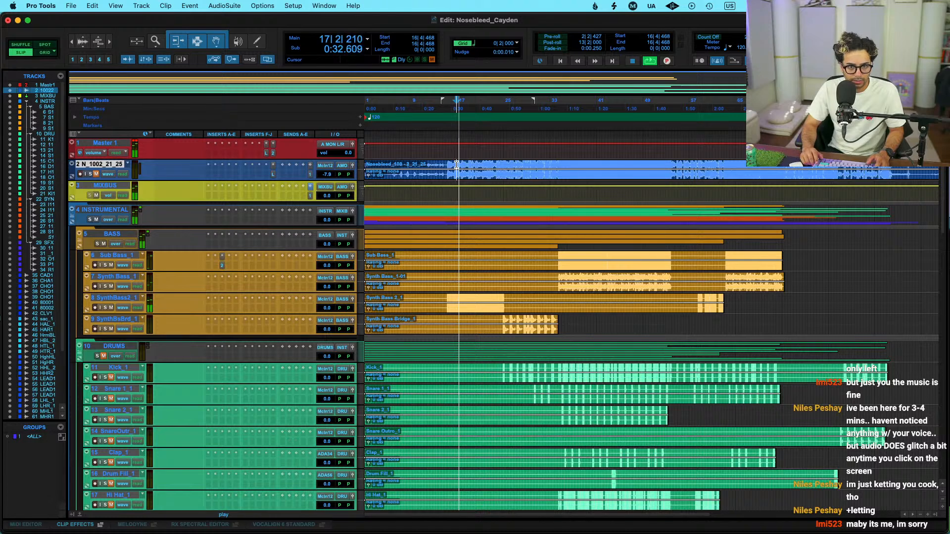
pyautogui.hotkey('shift', 's')
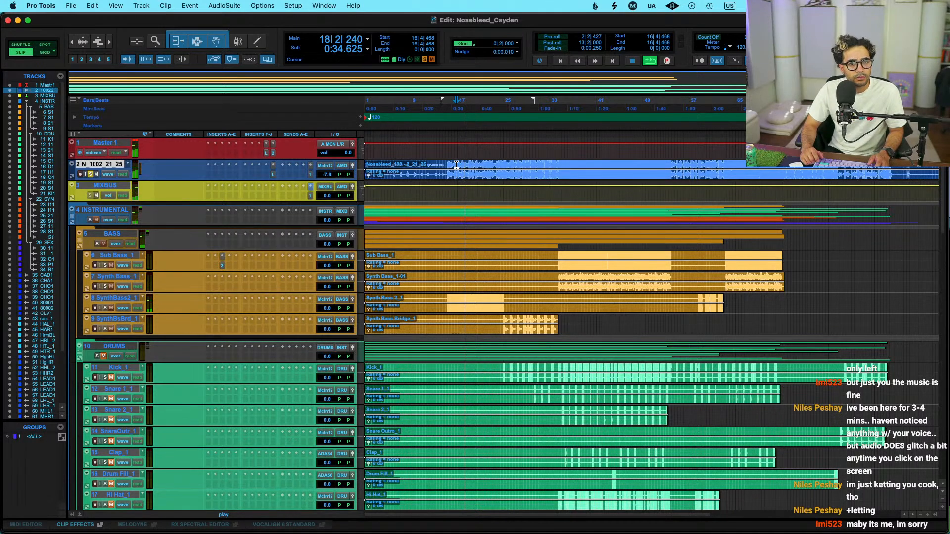
pyautogui.hotkey('shift', 's')
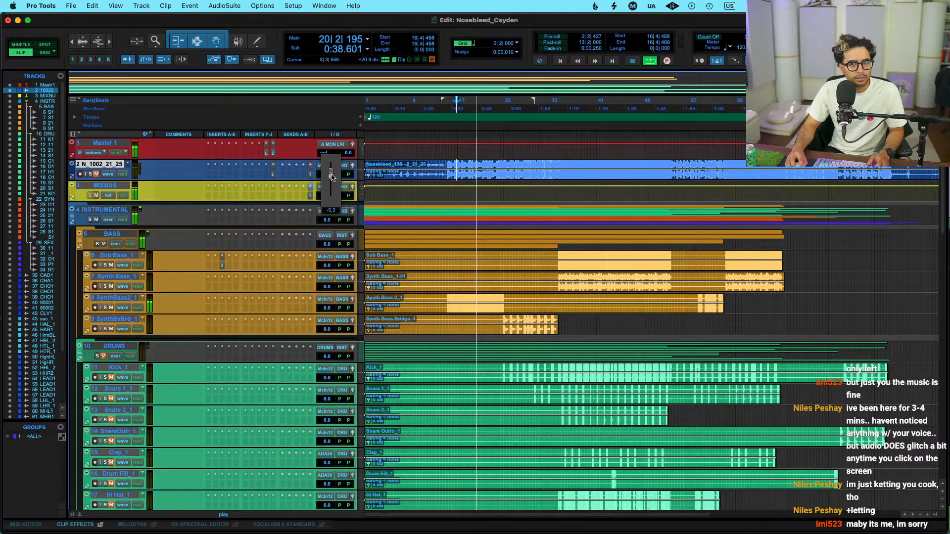
pyautogui.click(451, 300)
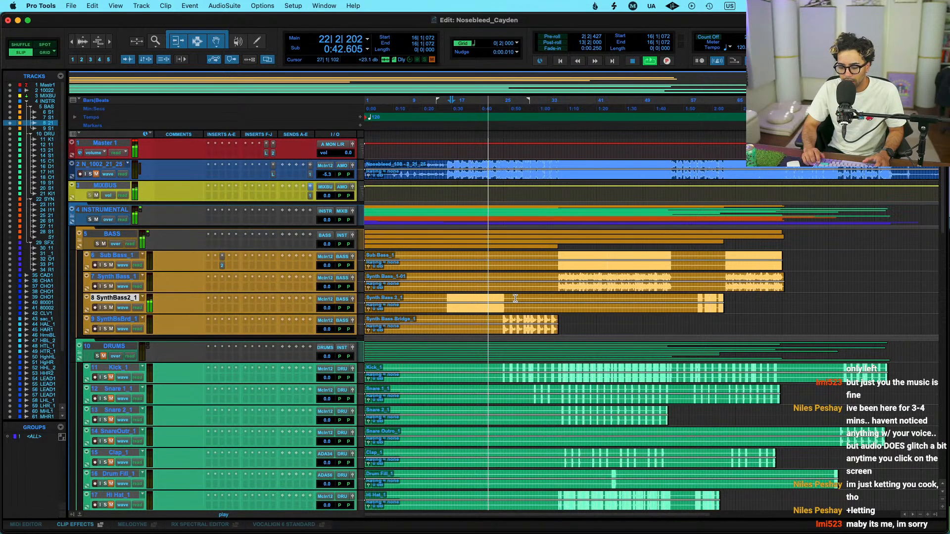
# Compare the bass bridge around bar 24 with the soloed reference track, unsolo the reference, and save the session
pyautogui.press('space')
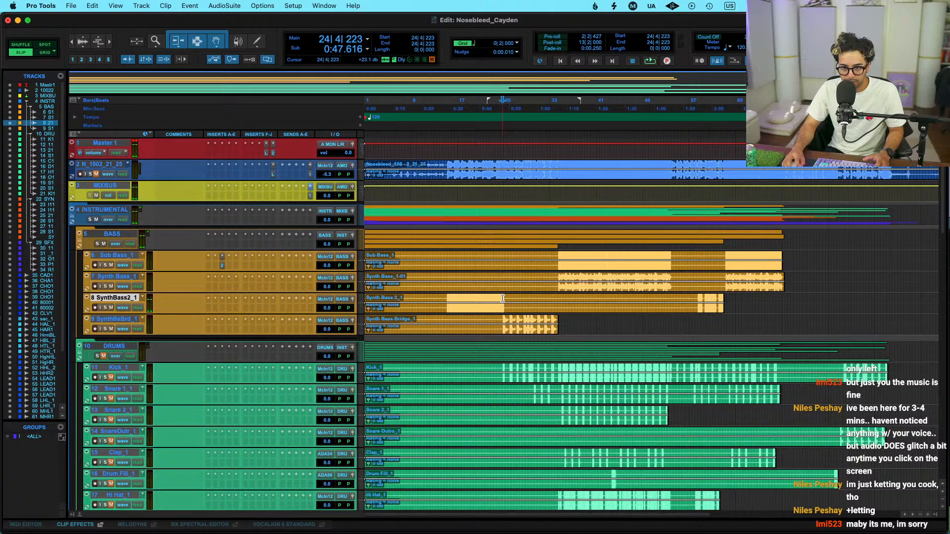
pyautogui.click(504, 160)
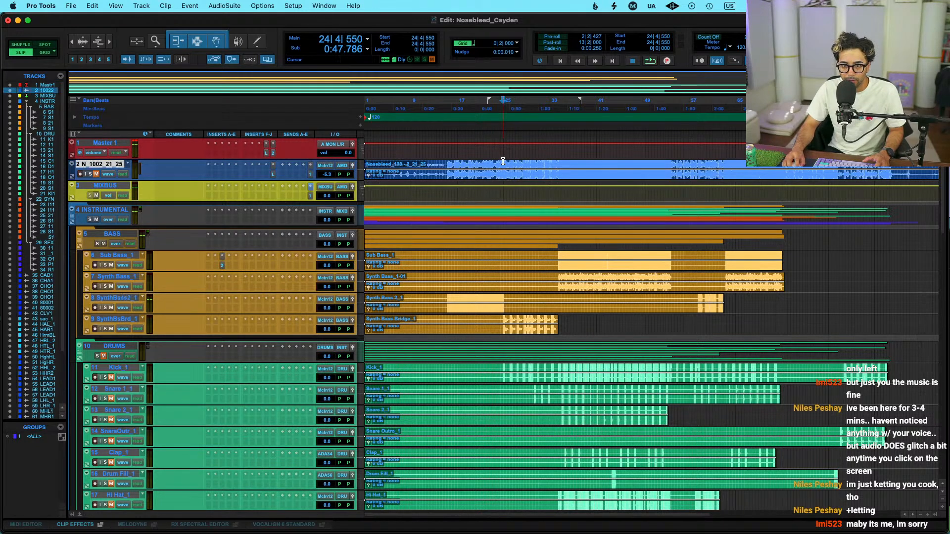
pyautogui.press('space')
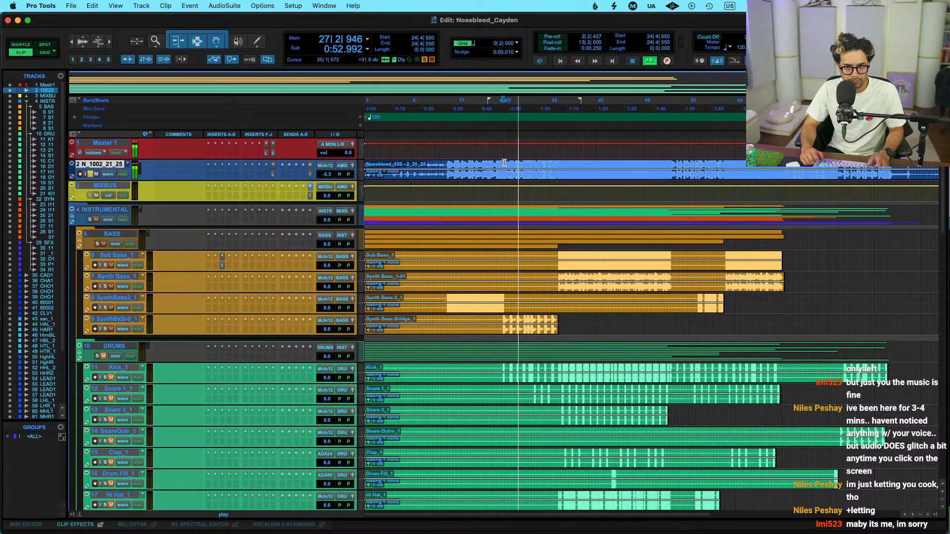
pyautogui.hotkey('shift', 's')
pyautogui.press('super+s')
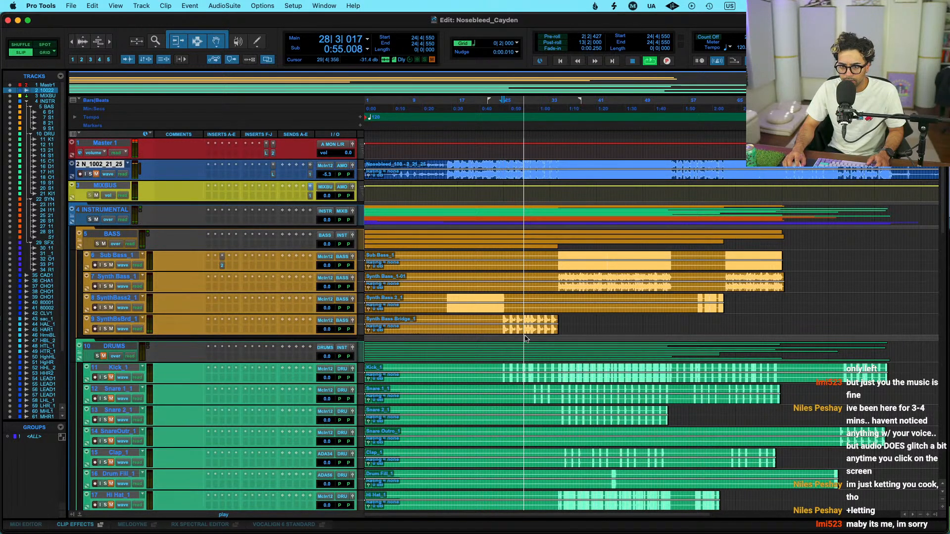
# Audition the bass tracks at bar 58 and around bars 35 and 36
pyautogui.click(700, 275)
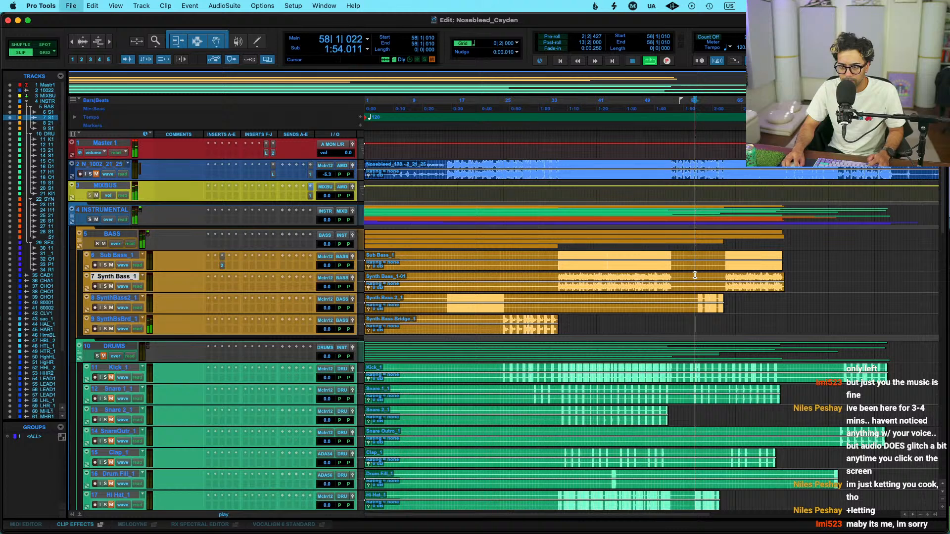
pyautogui.press('space')
pyautogui.click(562, 196)
pyautogui.press('space')
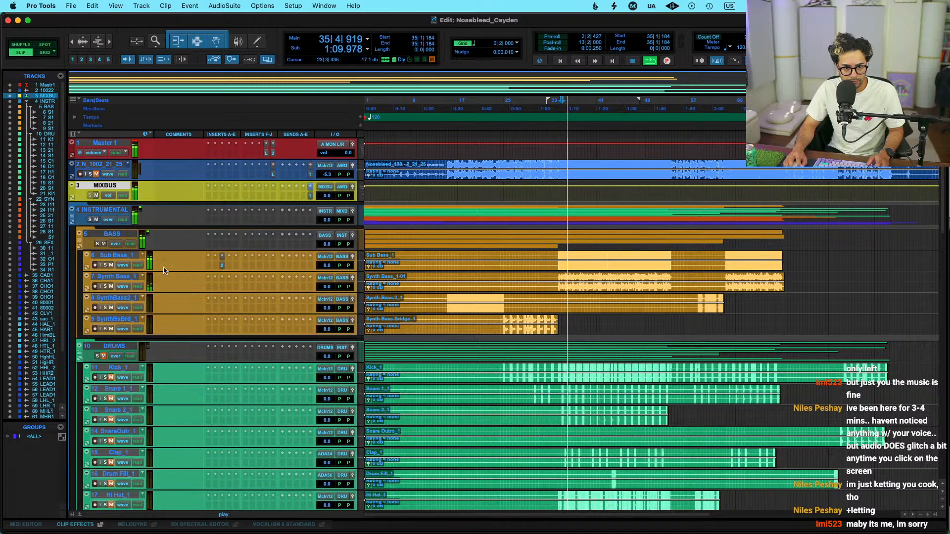
pyautogui.click(571, 166)
pyautogui.press('space')
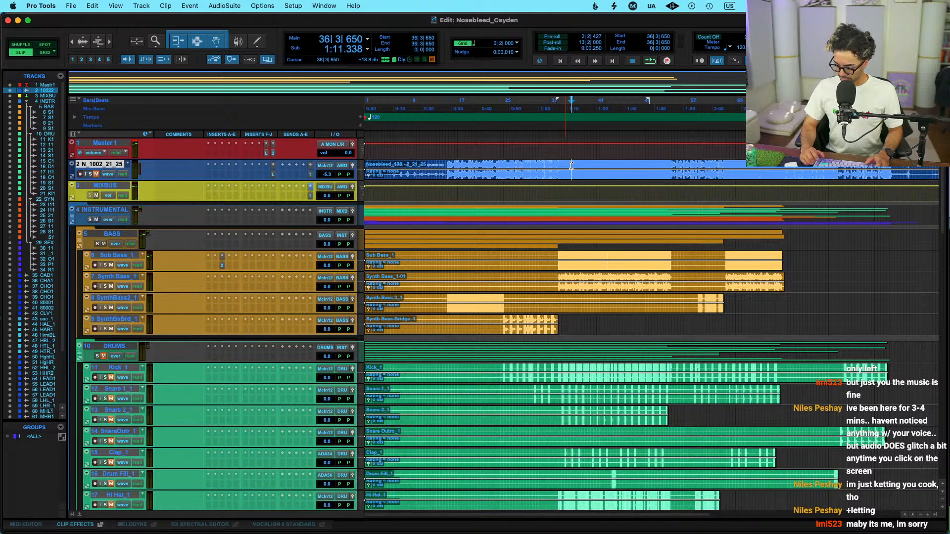
pyautogui.press('space')
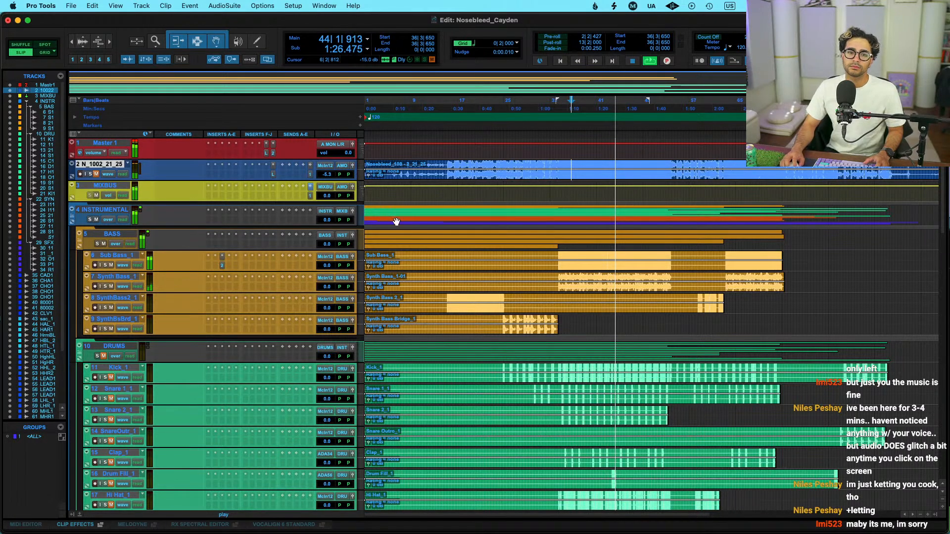
pyautogui.press('space')
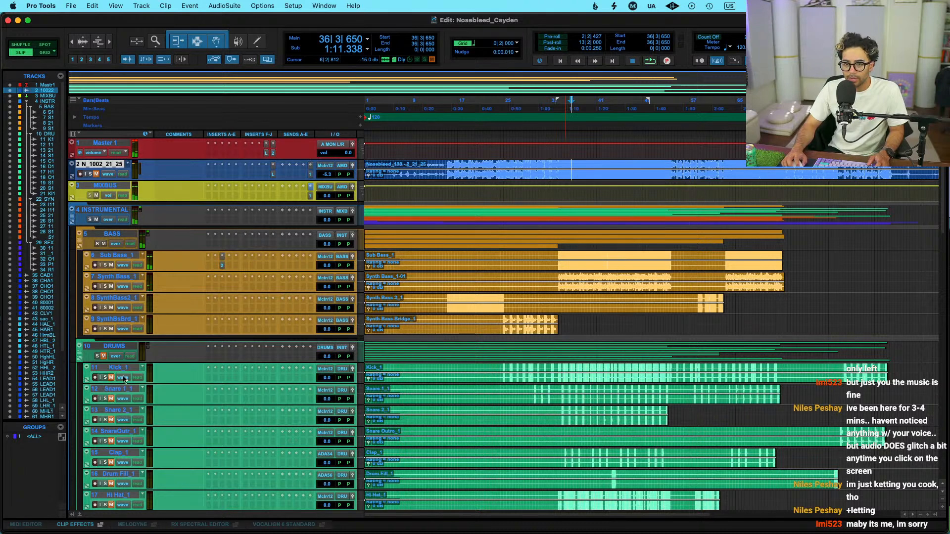
# Unmute the DRUMS folder and Kick_1, play them from bar 35, and set the BASS folder's volume to -3.9 dB
pyautogui.click(565, 348)
pyautogui.press('space')
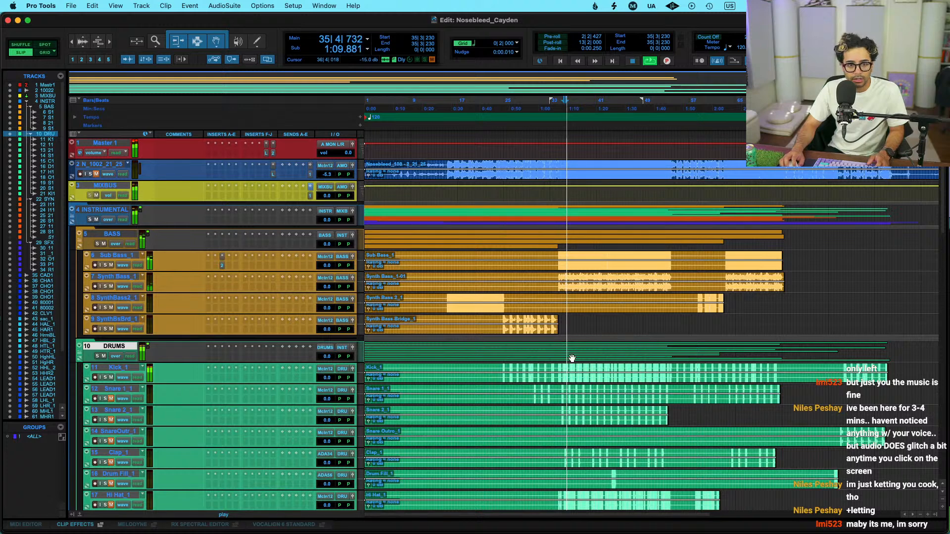
pyautogui.scroll(-1, 587, 374)
pyautogui.moveTo(328, 223); pyautogui.dragTo(331, 233)
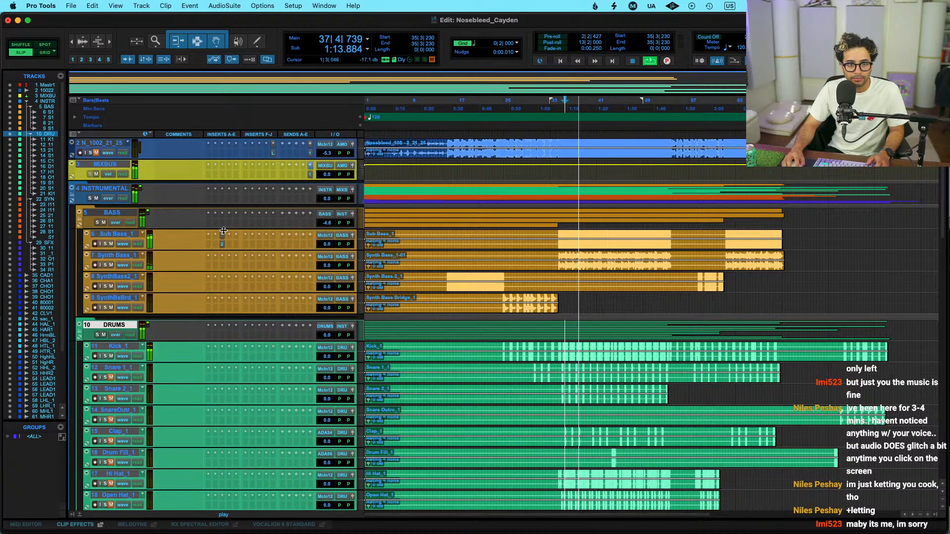
pyautogui.press('space')
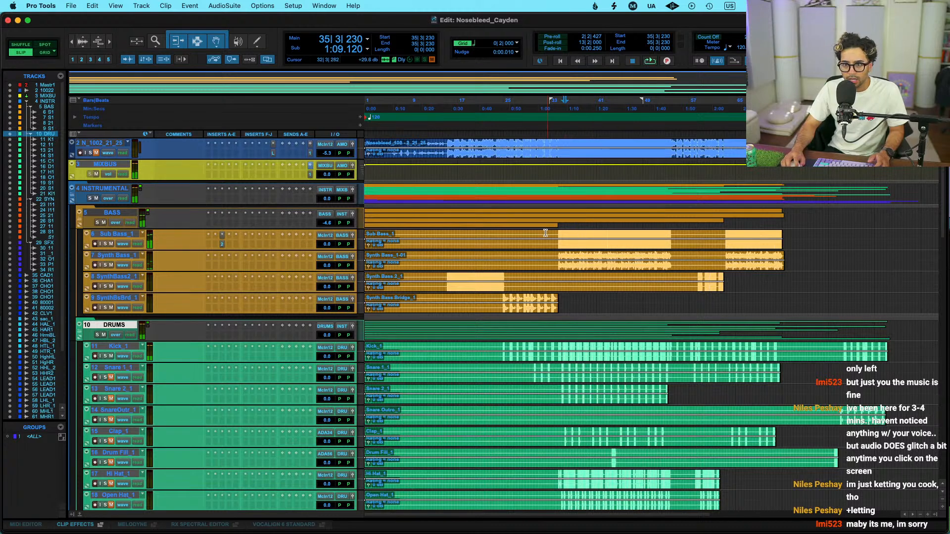
pyautogui.moveTo(326, 223); pyautogui.dragTo(327, 225)
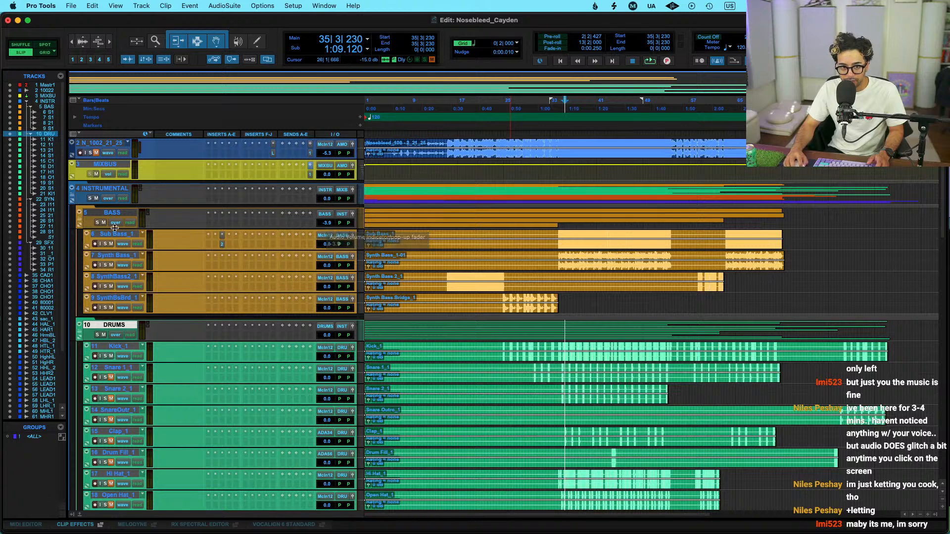
# Enlarge the BASS folder track to watch its meter during playback, set its volume to -2.6 dB, and restore its height
pyautogui.moveTo(147, 229); pyautogui.dragTo(150, 303)
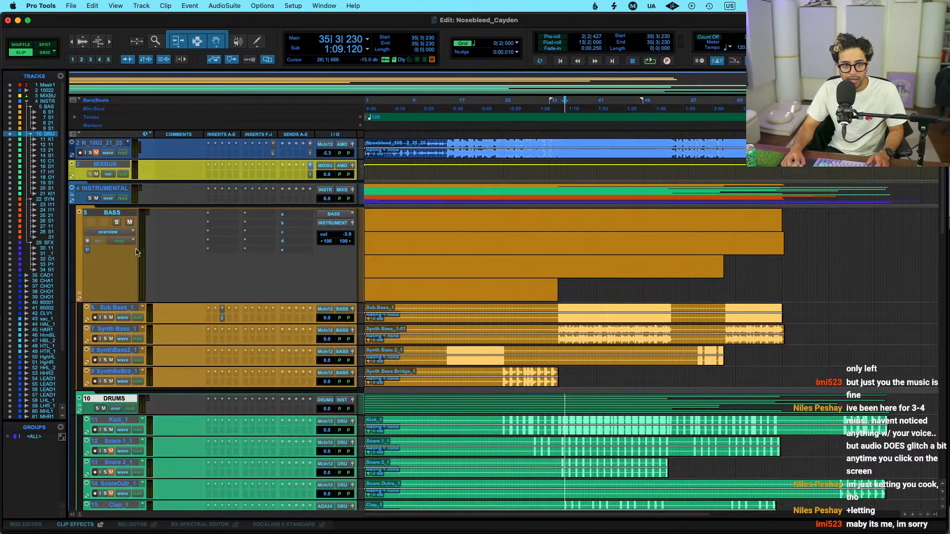
pyautogui.rightClick(142, 246)
pyautogui.press('Escape')
pyautogui.press('space')
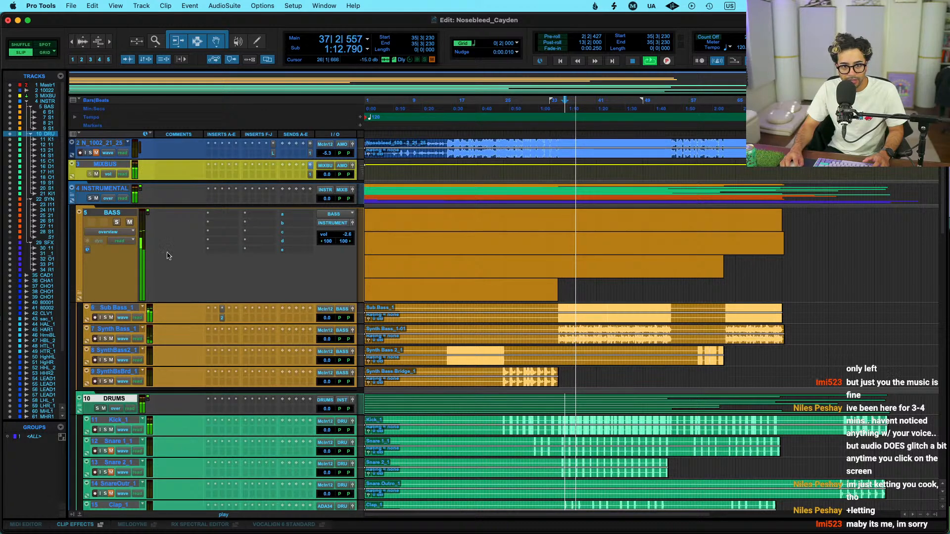
pyautogui.press('space')
pyautogui.moveTo(142, 307); pyautogui.dragTo(155, 233)
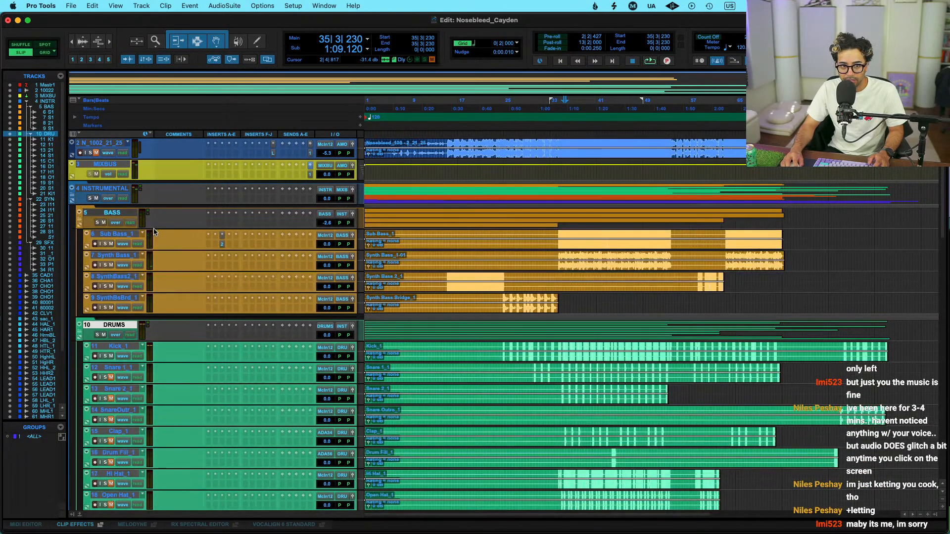
# Play the kick and bass together from around bar 34 to check their balance
pyautogui.click(563, 218)
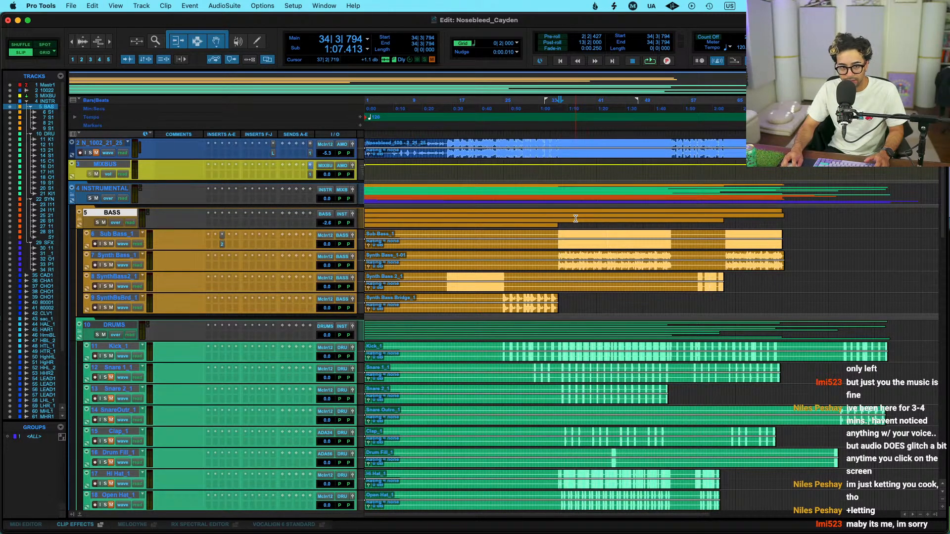
pyautogui.click(563, 329)
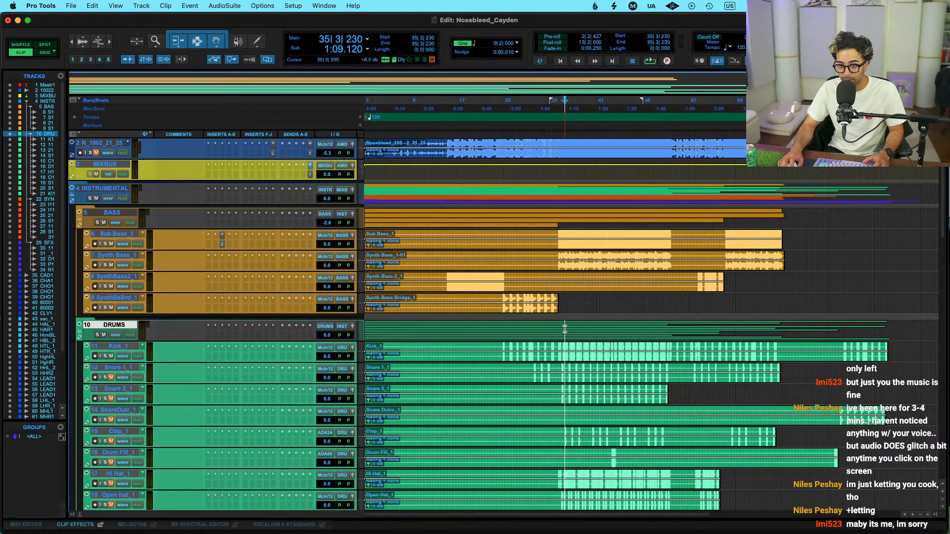
pyautogui.click(562, 330)
pyautogui.press('space')
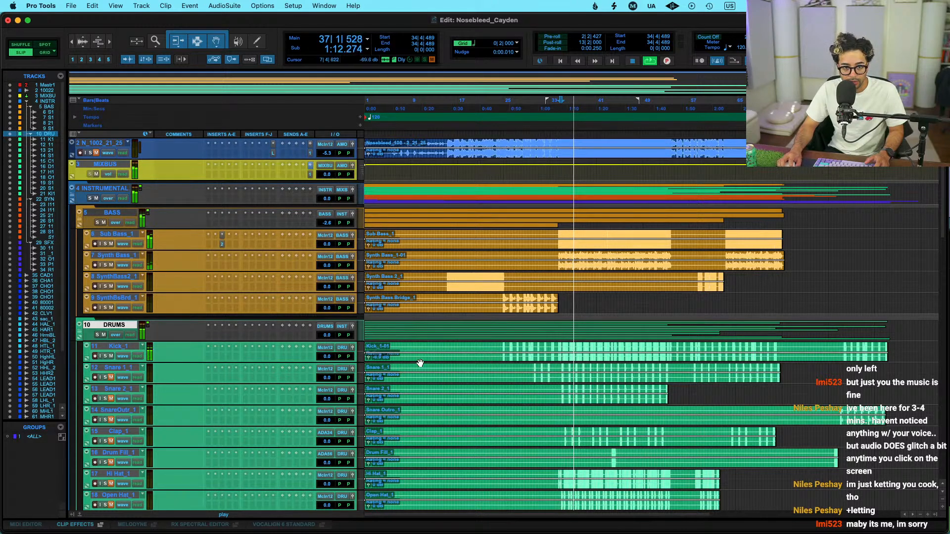
pyautogui.press('space')
# Duplicate the Kick_1 track
pyautogui.rightClick(122, 350)
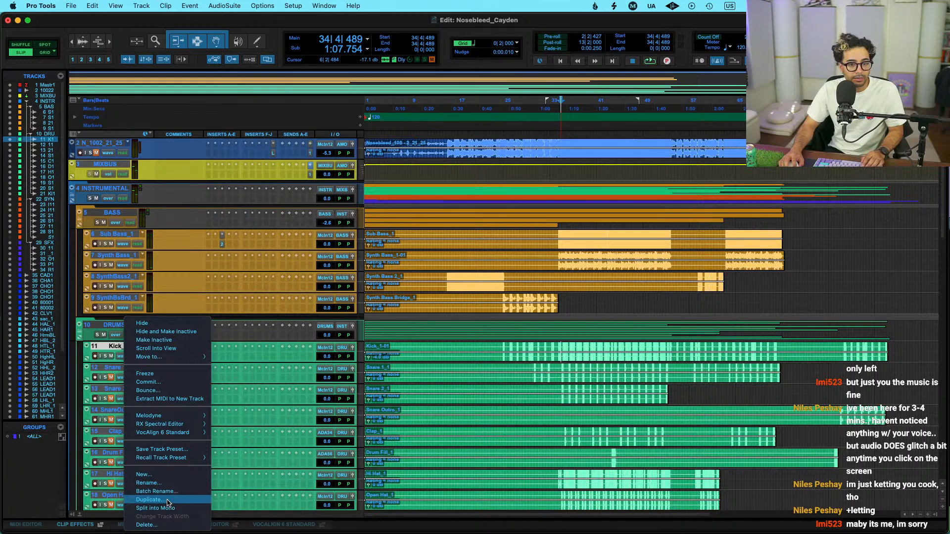
pyautogui.click(168, 503)
pyautogui.press('Return')
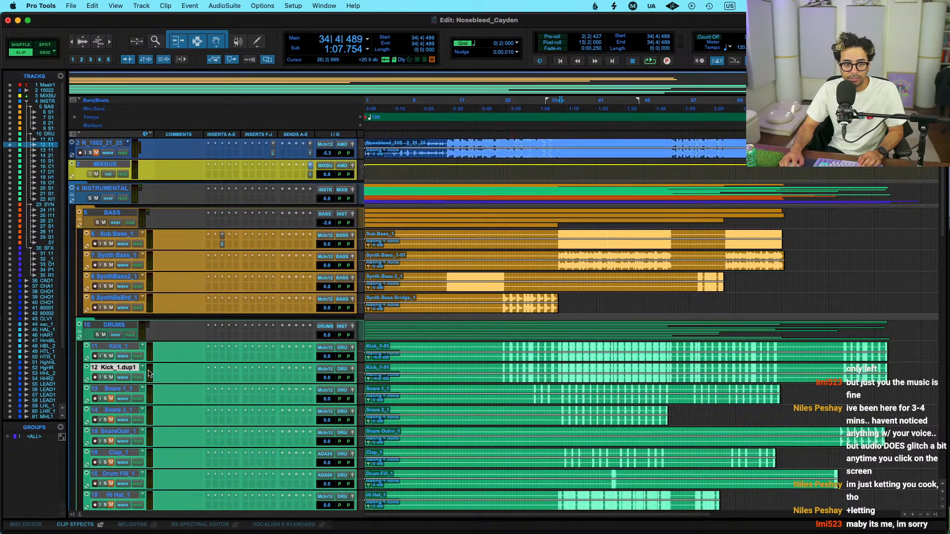
# Insert the Trigger 2 plug-in on the first insert of Kick_1.dup1
pyautogui.click(210, 381)
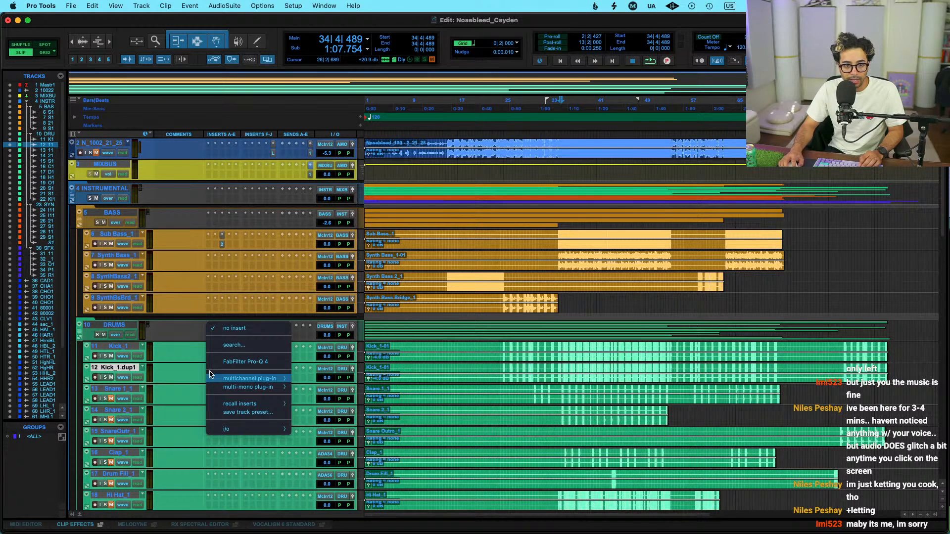
pyautogui.click(234, 345)
pyautogui.write('trigger')
pyautogui.press('Return')
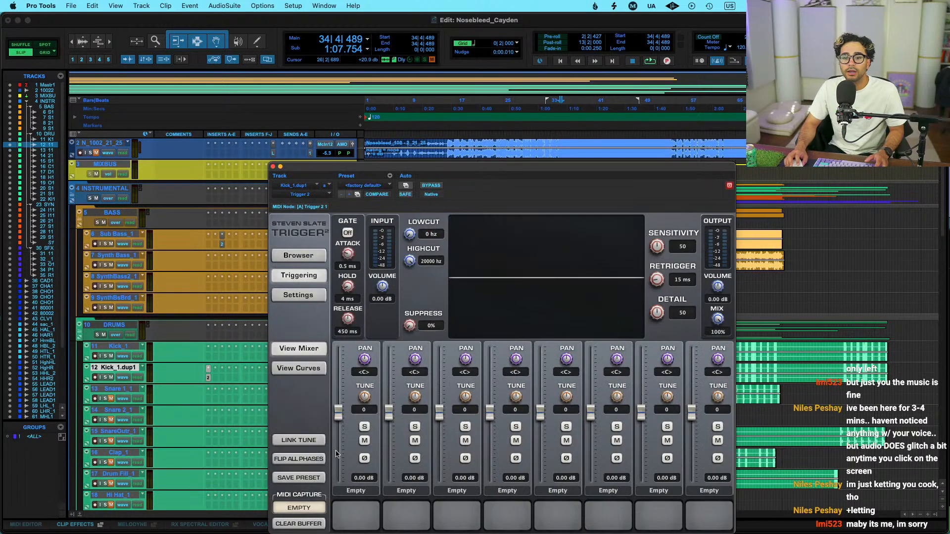
# Load DBM KICK32 V2.wav from SPLICE V2 > ONE SHOT DRUMS > KICKS into Trigger's first sample slot
pyautogui.click(298, 256)
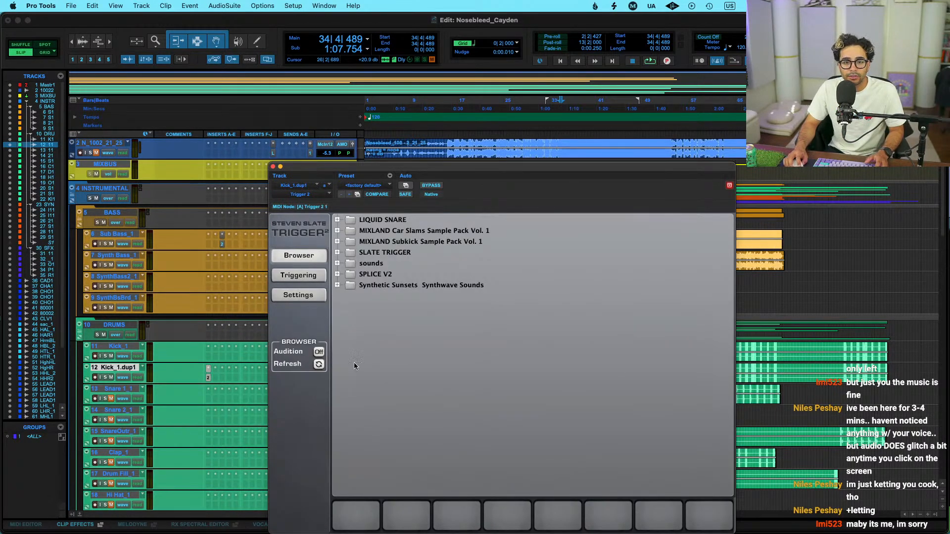
pyautogui.click(337, 274)
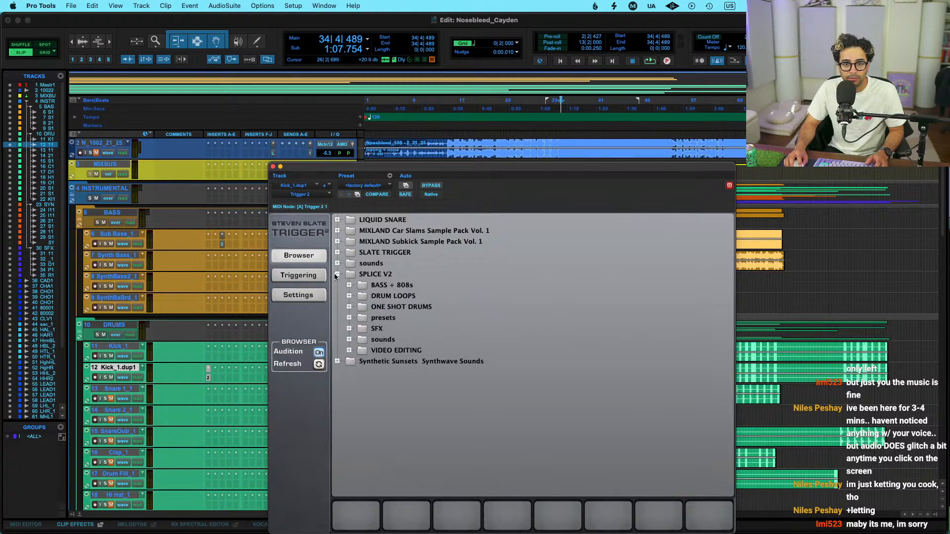
pyautogui.click(348, 307)
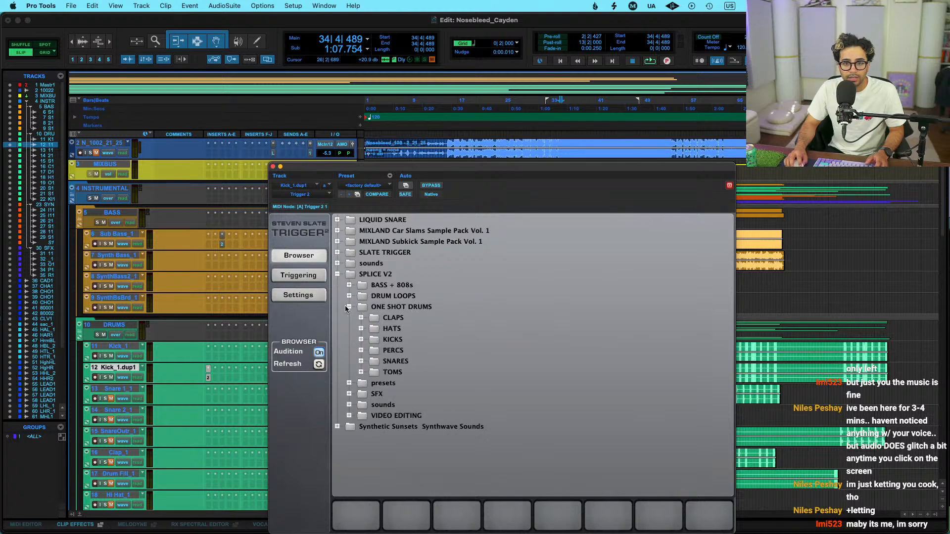
pyautogui.click(362, 339)
pyautogui.click(424, 361)
pyautogui.click(424, 351)
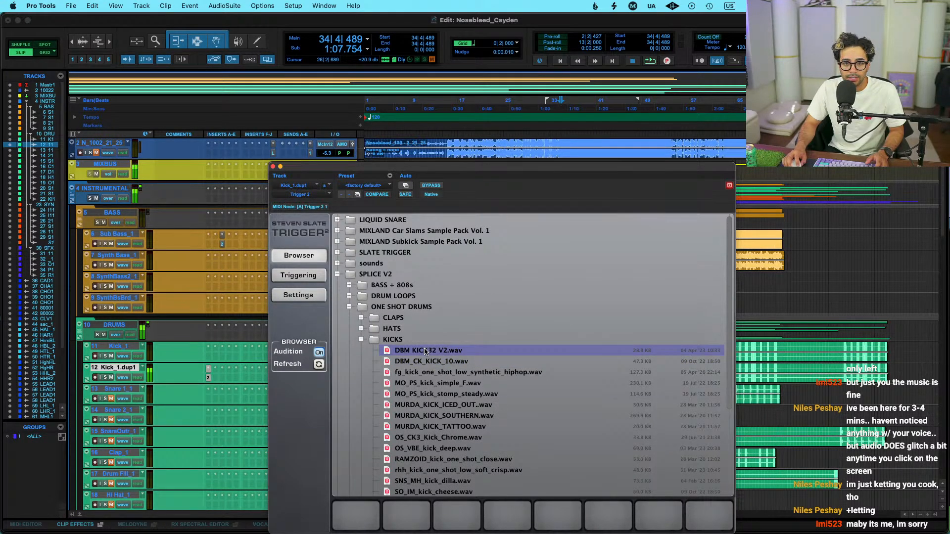
pyautogui.moveTo(353, 533)
pyautogui.mouseDown()
pyautogui.moveTo(376, 514)
pyautogui.moveTo(356, 517)
pyautogui.mouseUp()
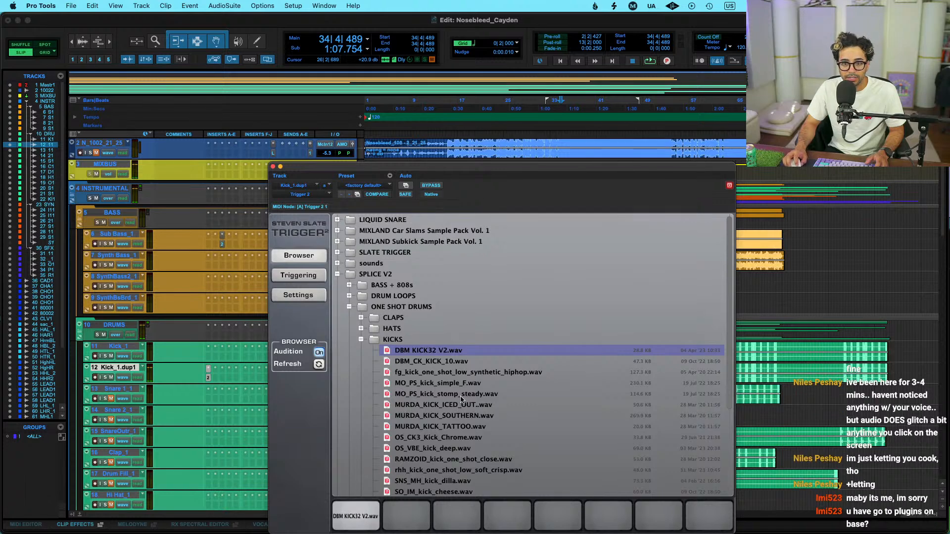
# Play the song through Trigger 2 and set Detail to 13 in the triggering view
pyautogui.click(299, 276)
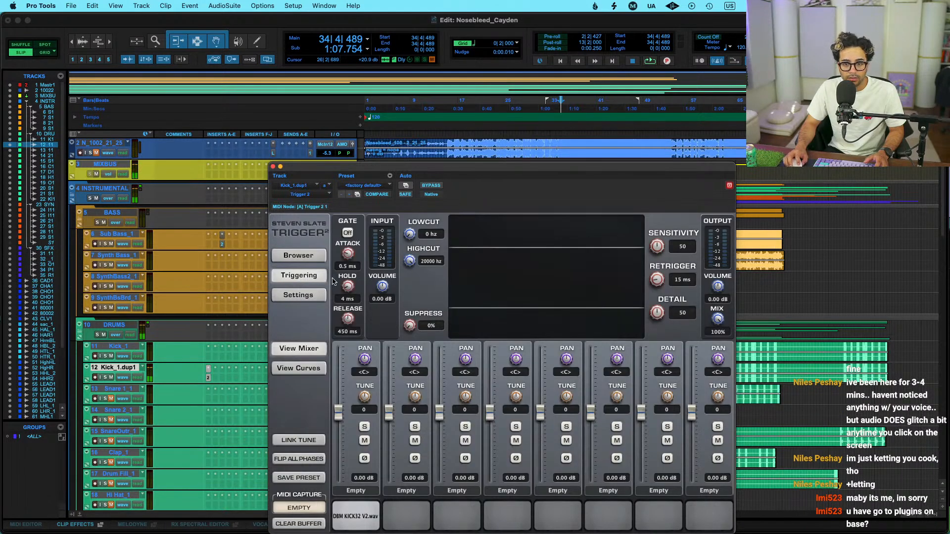
pyautogui.press('space')
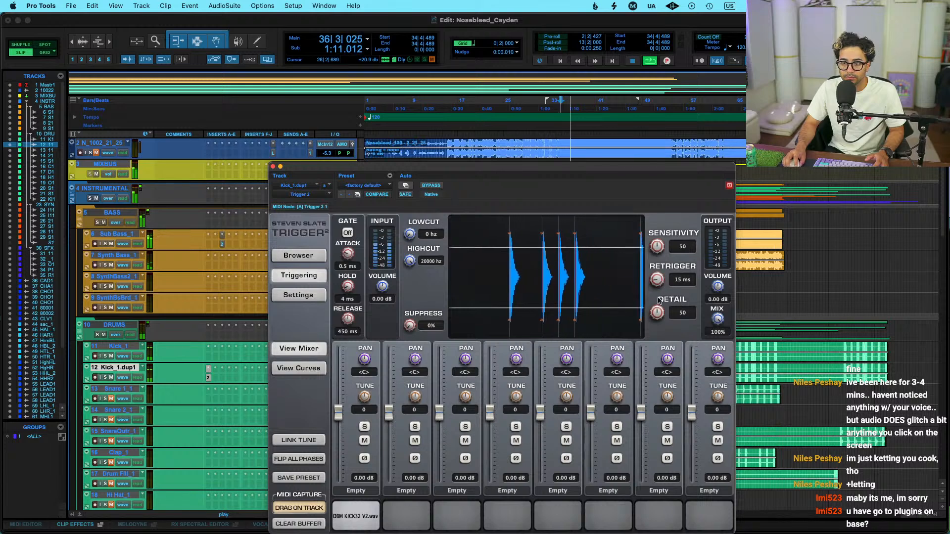
pyautogui.moveTo(670, 307); pyautogui.dragTo(649, 353)
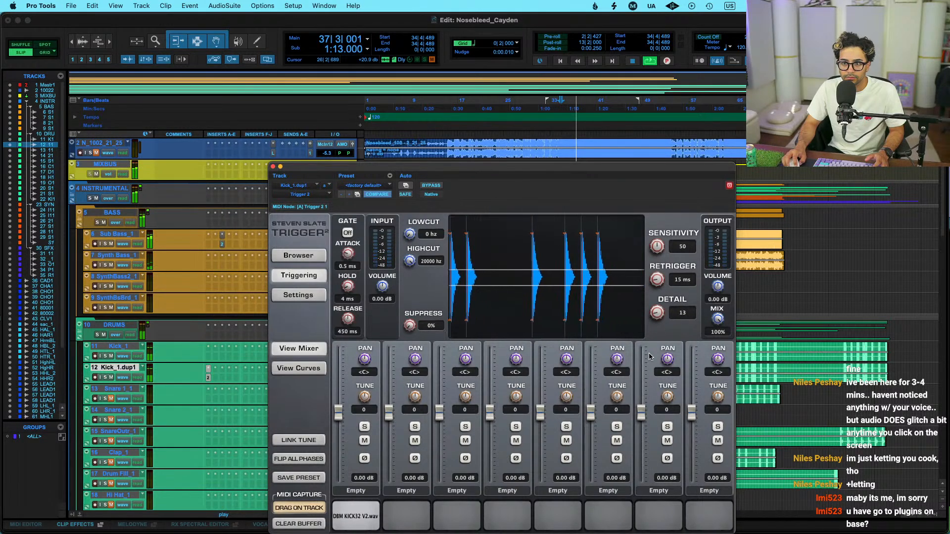
# Compare the phase inversion of the DBM KICK32 V2 slot during playback and close the plug-in window
pyautogui.click(365, 461)
pyautogui.click(365, 461)
pyautogui.click(273, 168)
# Pull Kick_1.dup1's volume down to -76.9 dB and audition the original Kick_1 from bar 34, soloed and unsoloed
pyautogui.moveTo(327, 377); pyautogui.dragTo(324, 417)
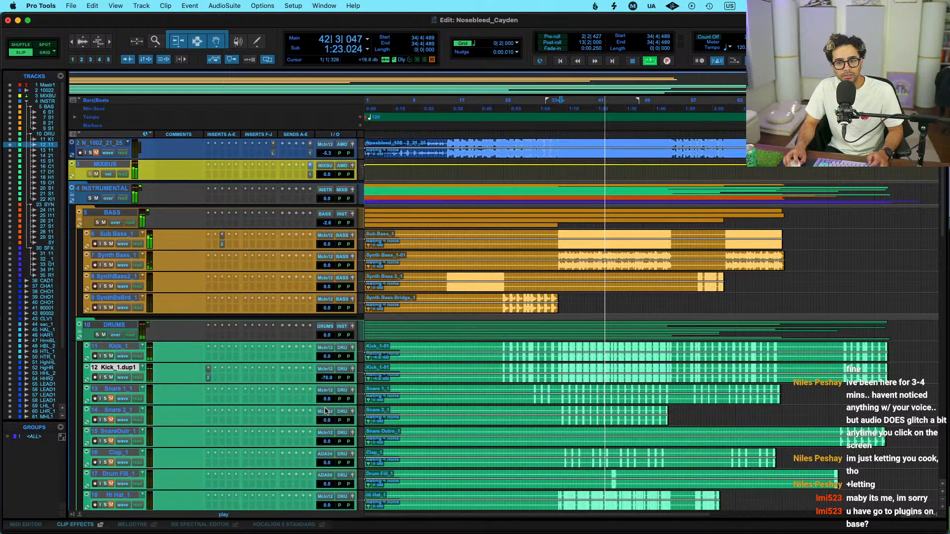
pyautogui.press('space')
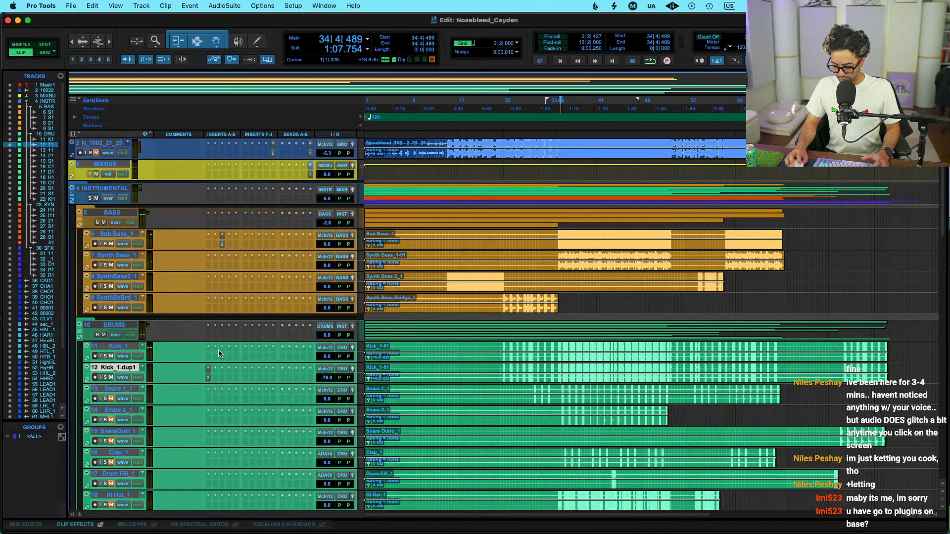
pyautogui.press('space')
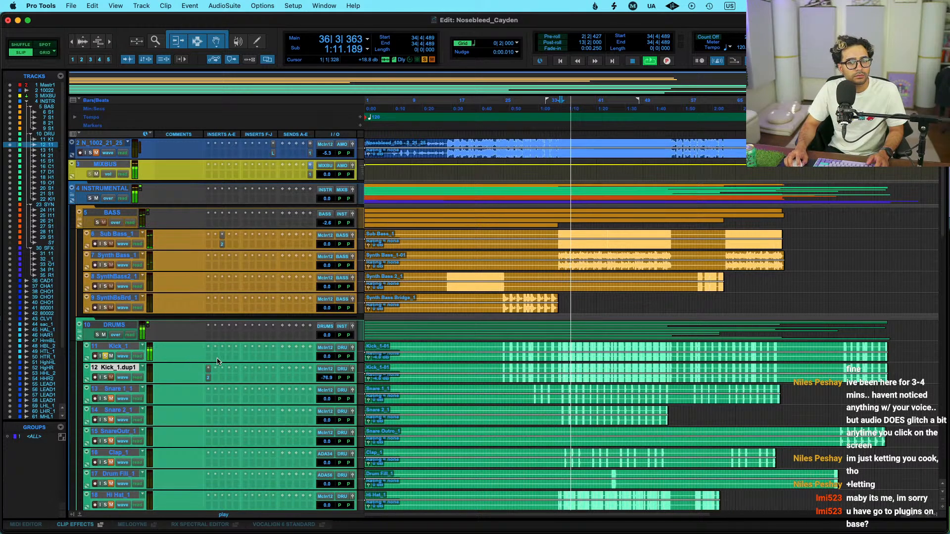
pyautogui.click(105, 356)
# Blend in Kick_1.dup1 during playback, setting its volume to -12.5 dB, and save the session
pyautogui.moveTo(328, 377)
pyautogui.mouseDown()
pyautogui.moveTo(330, 364)
pyautogui.moveTo(326, 376)
pyautogui.mouseUp()
pyautogui.press('super+s')
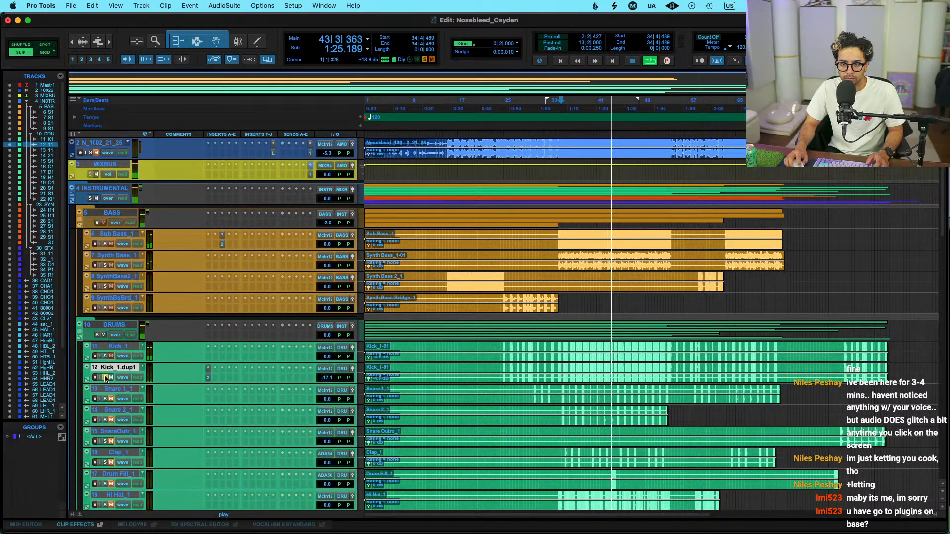
pyautogui.moveTo(326, 378); pyautogui.dragTo(326, 374)
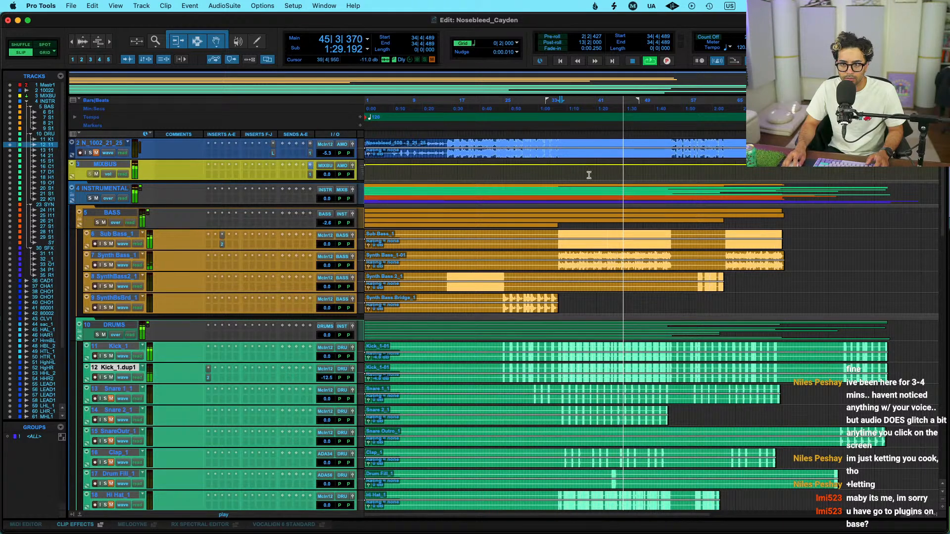
# Reopen Trigger 2 on Kick_1.dup1, turn off the first slot's phase inversion, and mute that slot
pyautogui.click(208, 379)
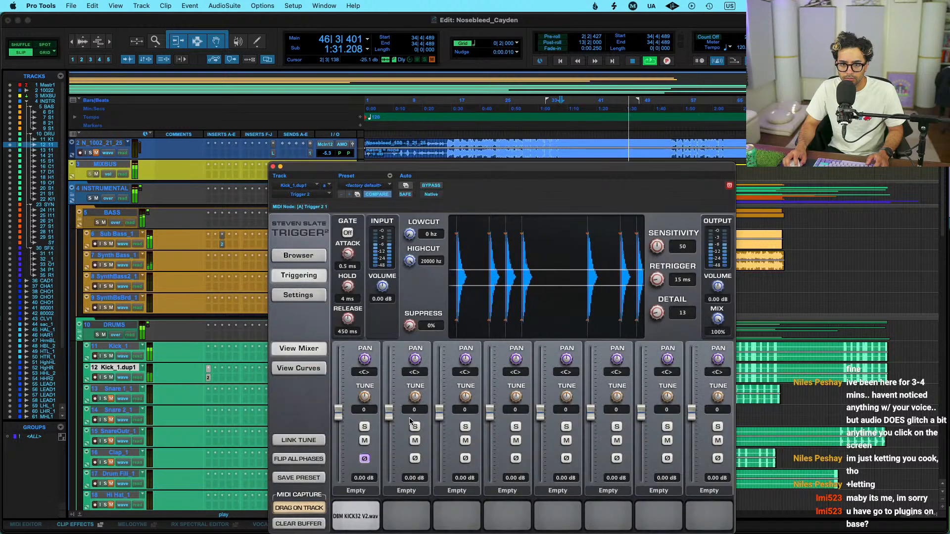
pyautogui.press('space')
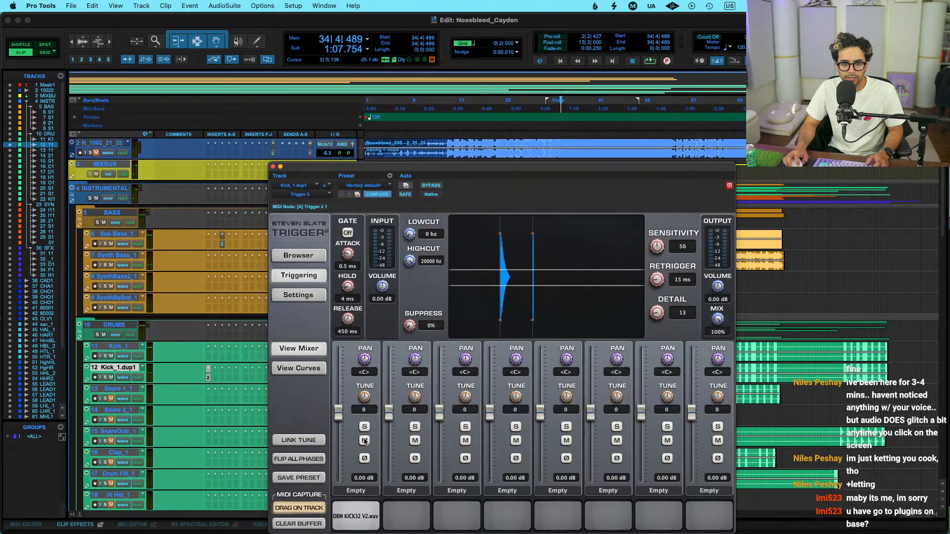
# Audition the kick one-shots from DBM_CK_KICK_10.wav through SNS_MH_kick_dilla.wav in Trigger's sample browser
pyautogui.click(305, 260)
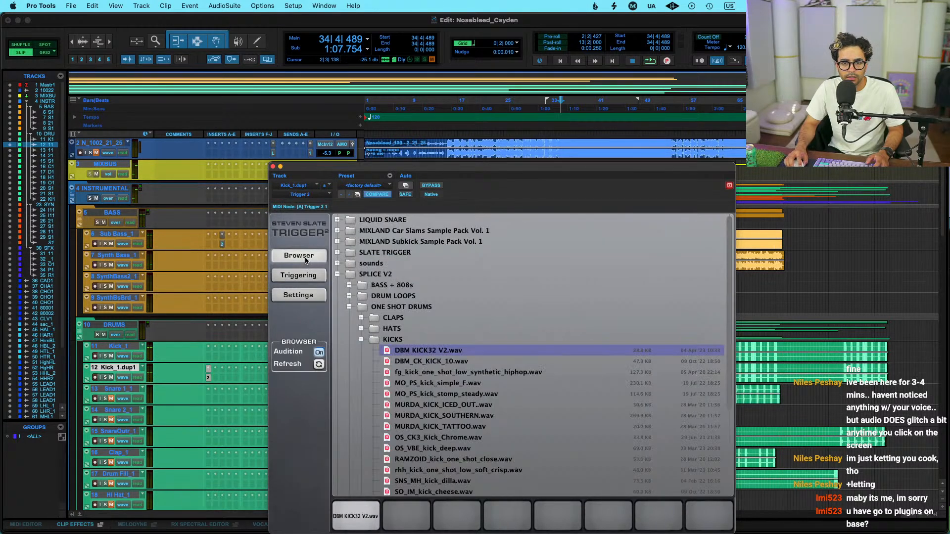
pyautogui.click(443, 361)
pyautogui.click(439, 372)
pyautogui.click(439, 383)
pyautogui.click(437, 394)
pyautogui.click(435, 405)
pyautogui.click(434, 416)
pyautogui.click(439, 437)
pyautogui.click(441, 428)
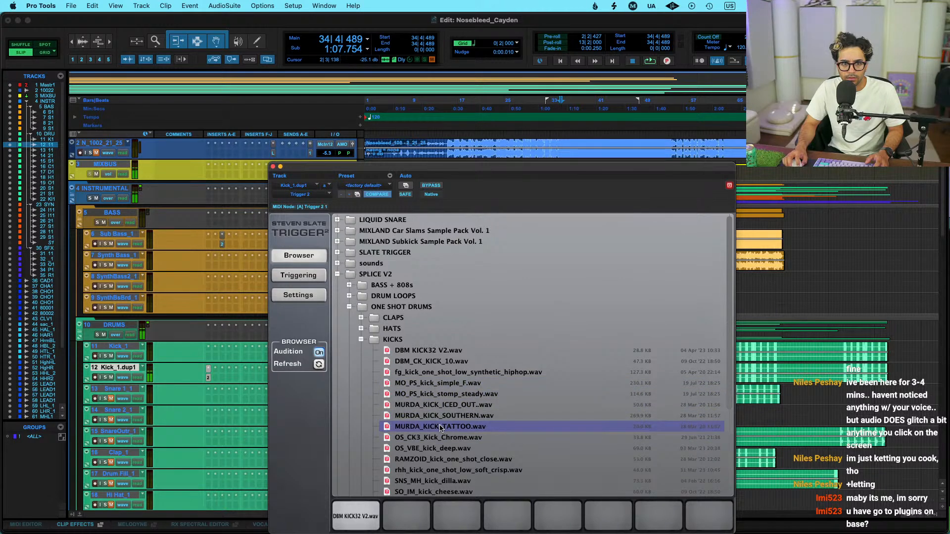
pyautogui.click(437, 437)
pyautogui.click(436, 457)
pyautogui.click(437, 448)
pyautogui.click(441, 438)
pyautogui.click(434, 459)
pyautogui.click(445, 481)
# Compare SO_IM_kick_cheese.wav with TS_DD_VOL2_kick_basement_soft.wav and load SO_IM_kick_cheese.wav into Trigger's second slot
pyautogui.scroll(-2, 446, 446)
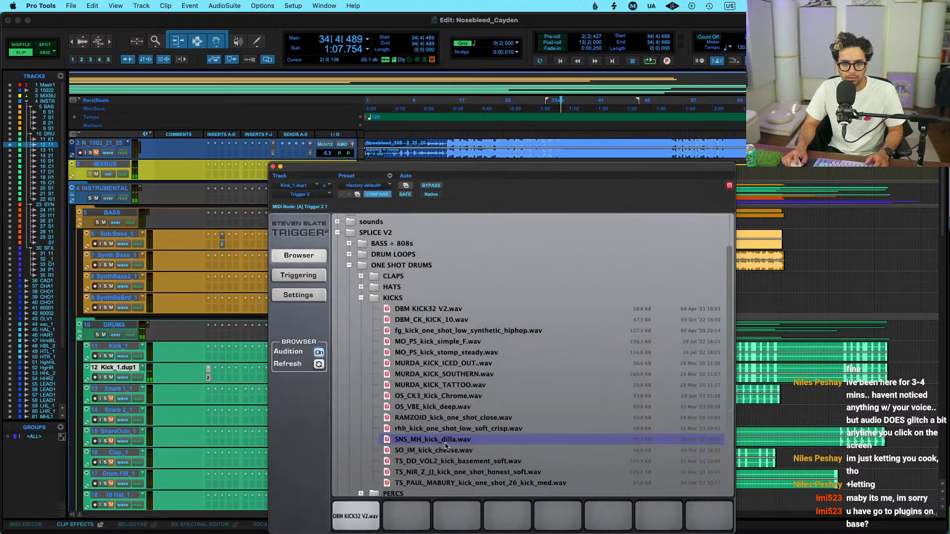
pyautogui.click(443, 451)
pyautogui.click(444, 461)
pyautogui.click(443, 451)
pyautogui.moveTo(444, 452); pyautogui.dragTo(415, 513)
# Audition the last two kick one-shots in the SPLICE V2 KICKS folder and check Trigger's slot mixer
pyautogui.click(456, 454)
pyautogui.click(458, 466)
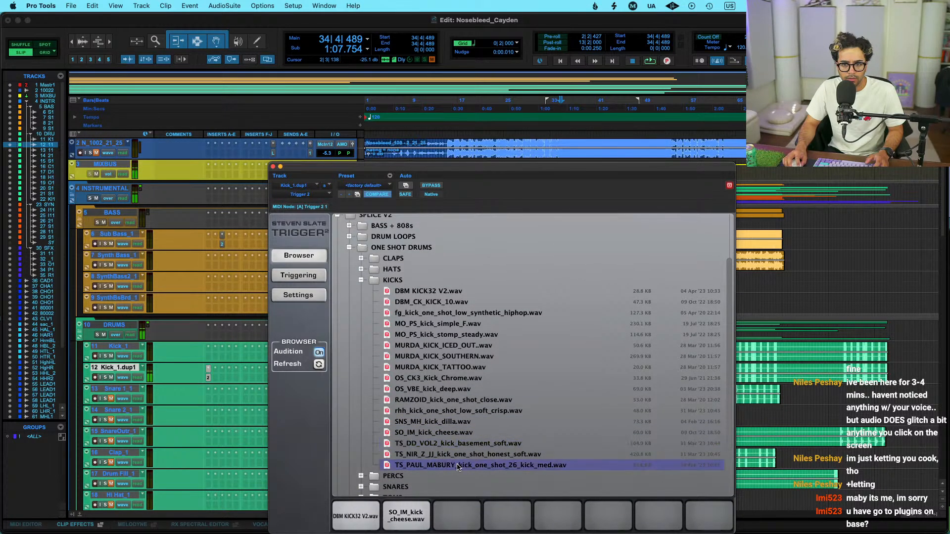
pyautogui.click(307, 276)
# Browse to Trigger2 Kicks in the SLATE TRIGGER library and audition DreamKick Z1.tci
pyautogui.click(299, 256)
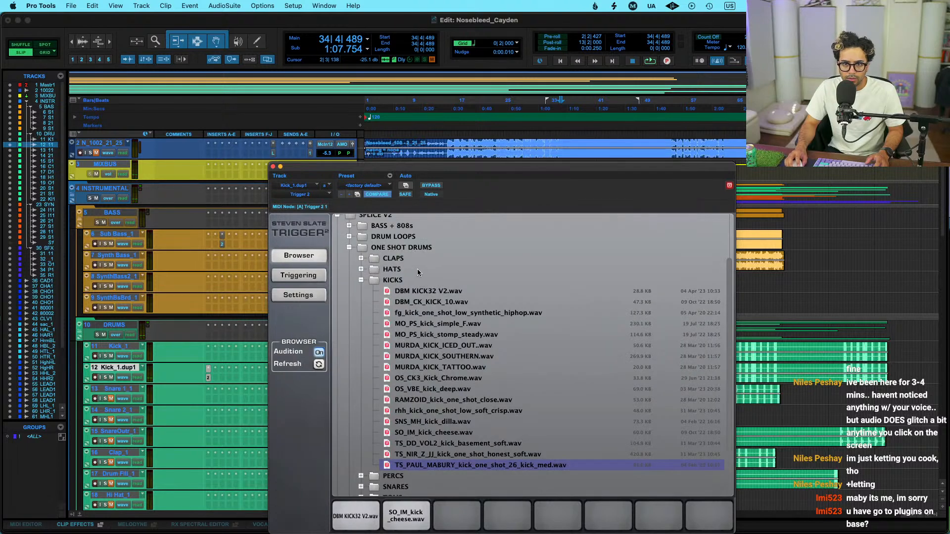
pyautogui.scroll(3, 381, 274)
pyautogui.scroll(1, 367, 279)
pyautogui.click(337, 253)
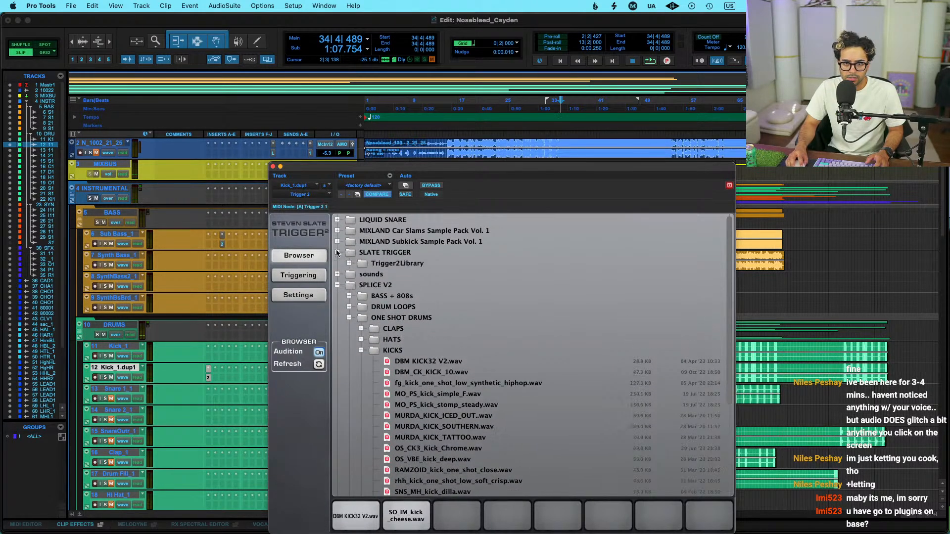
pyautogui.click(349, 263)
pyautogui.click(361, 296)
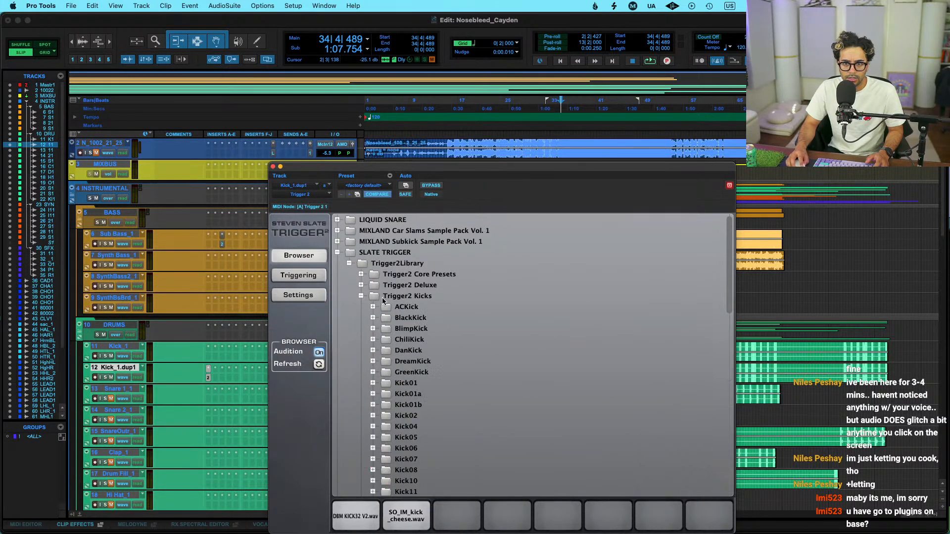
pyautogui.scroll(-1, 389, 367)
pyautogui.click(373, 354)
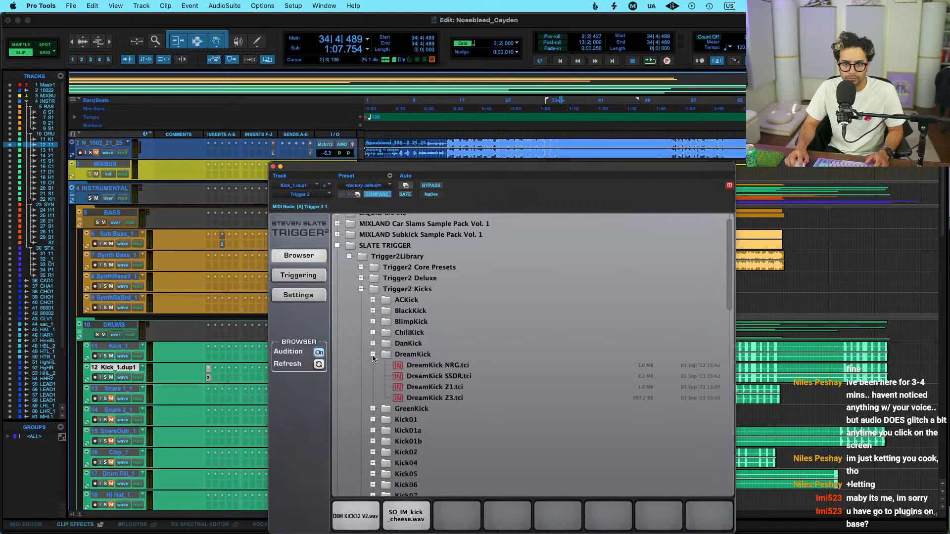
pyautogui.moveTo(432, 389); pyautogui.dragTo(413, 403)
# Audition the Z1 samples of Kick01, Kick01a and Kick01b in the Trigger2 Kicks library
pyautogui.doubleClick(381, 409)
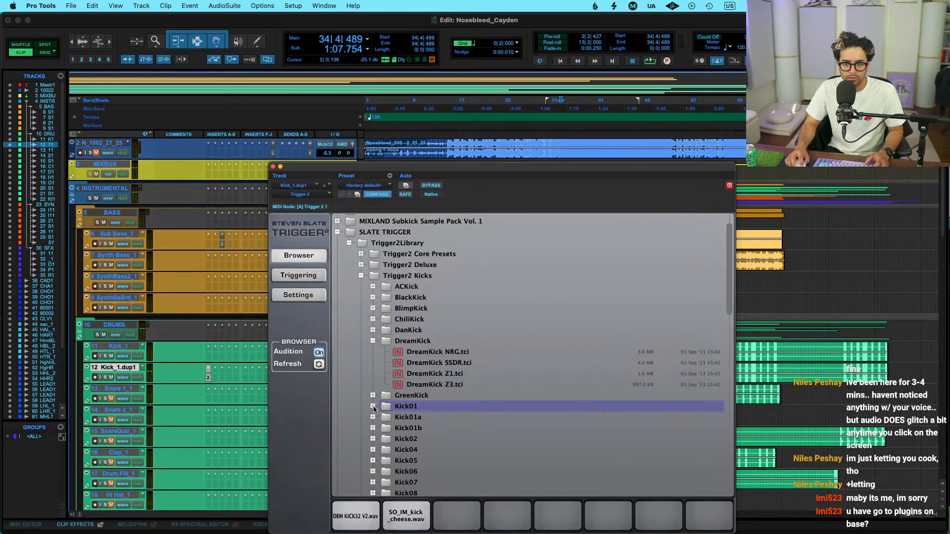
pyautogui.click(430, 440)
pyautogui.scroll(-3, 430, 444)
pyautogui.click(372, 427)
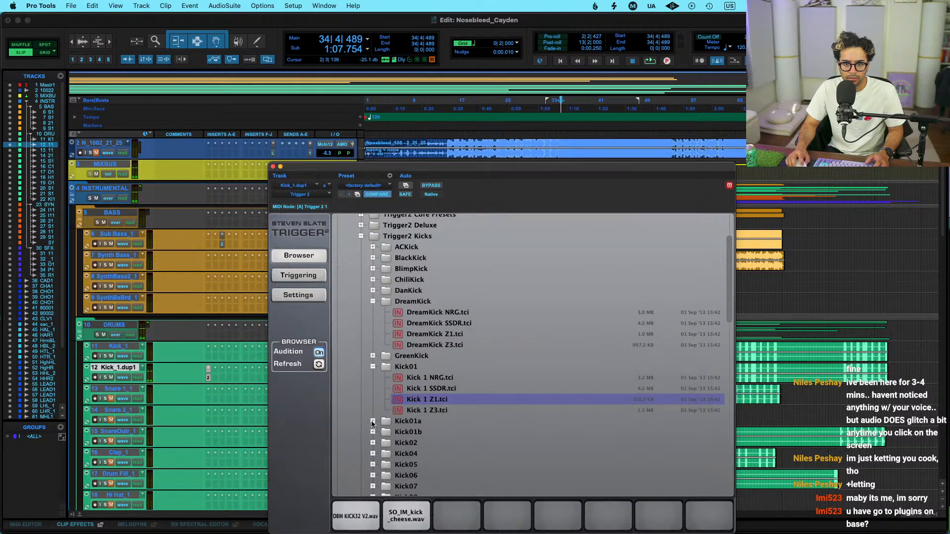
pyautogui.click(429, 456)
pyautogui.scroll(-4, 357, 423)
pyautogui.click(373, 435)
pyautogui.click(426, 468)
# Audition the Z1 samples of Kick02, Kick07 and Kick08, and return to Trigger's slot mixer
pyautogui.scroll(-5, 419, 442)
pyautogui.click(373, 427)
pyautogui.click(430, 460)
pyautogui.scroll(-5, 430, 468)
pyautogui.click(372, 457)
pyautogui.click(434, 490)
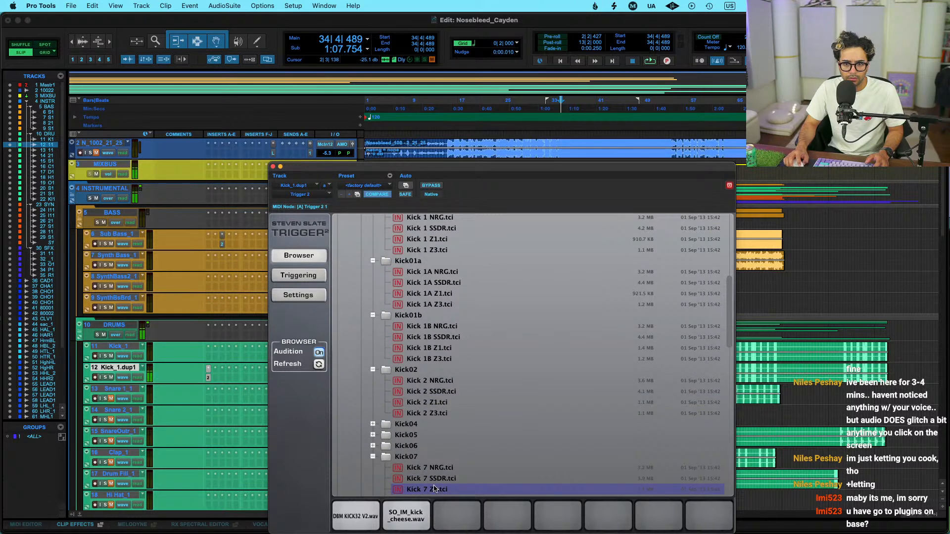
pyautogui.scroll(-5, 435, 489)
pyautogui.click(372, 449)
pyautogui.click(428, 482)
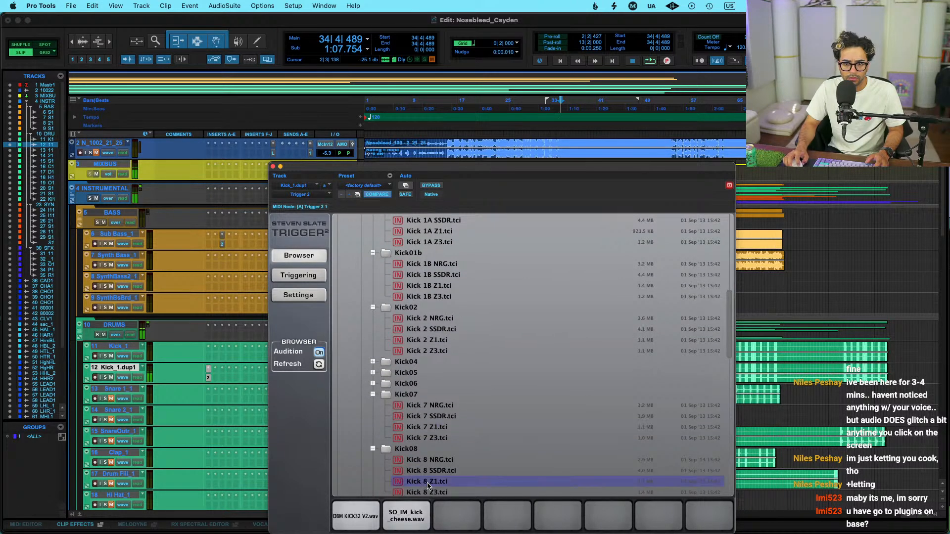
pyautogui.click(309, 276)
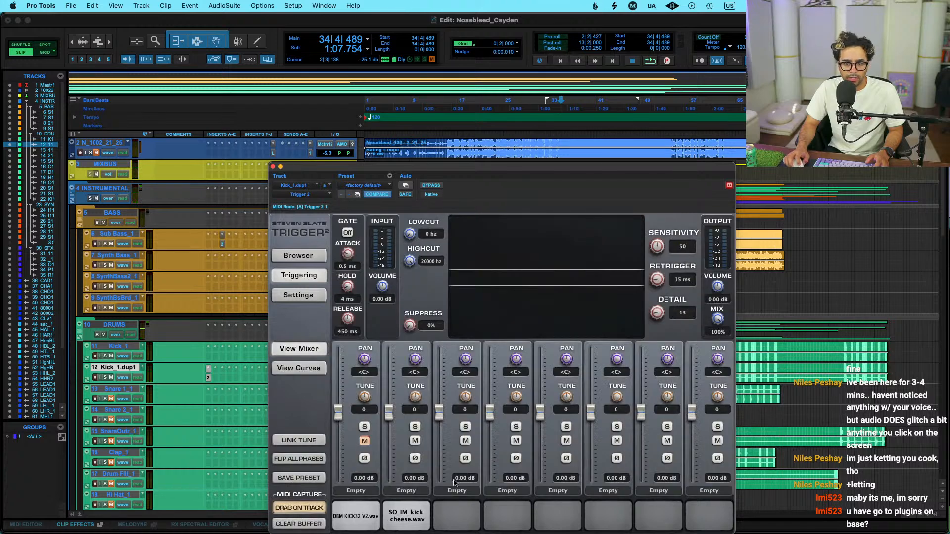
# Audition SO_IM_kick_cheese.wav soloed in Trigger's mixer, and compare it muted and with its phase flipped during playback
pyautogui.click(415, 427)
pyautogui.press('space')
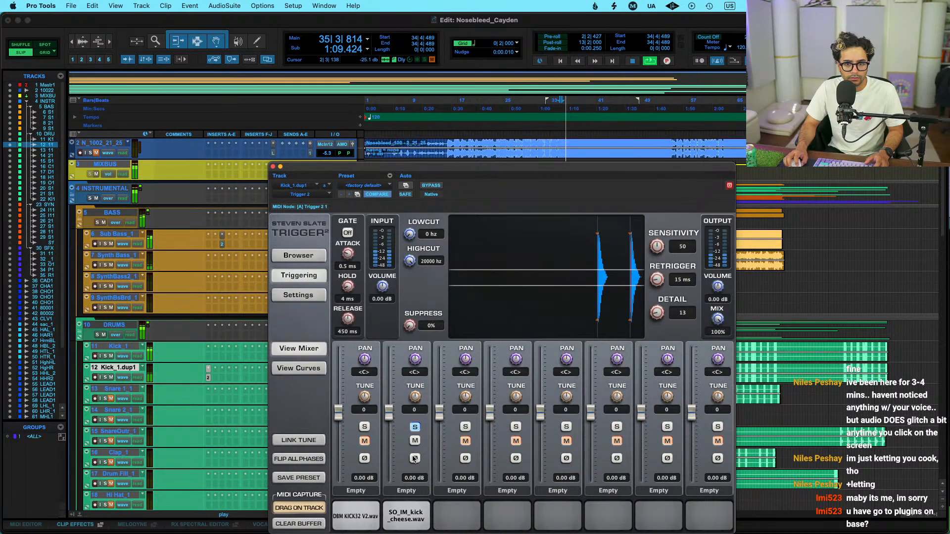
pyautogui.click(415, 428)
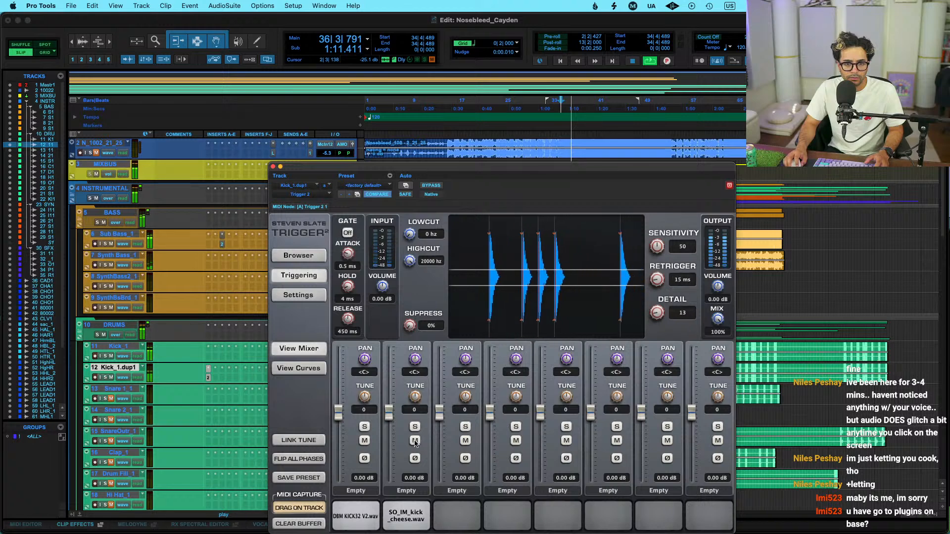
pyautogui.click(415, 441)
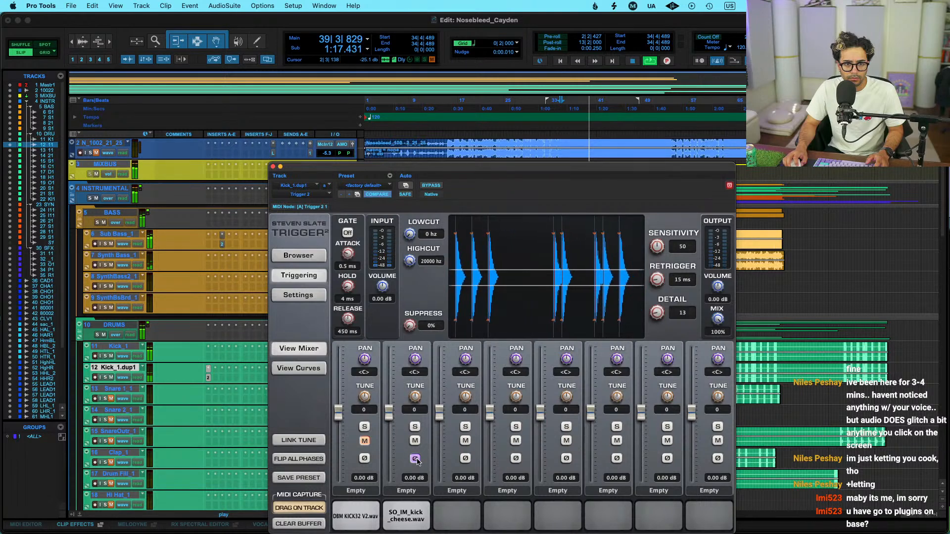
pyautogui.click(416, 459)
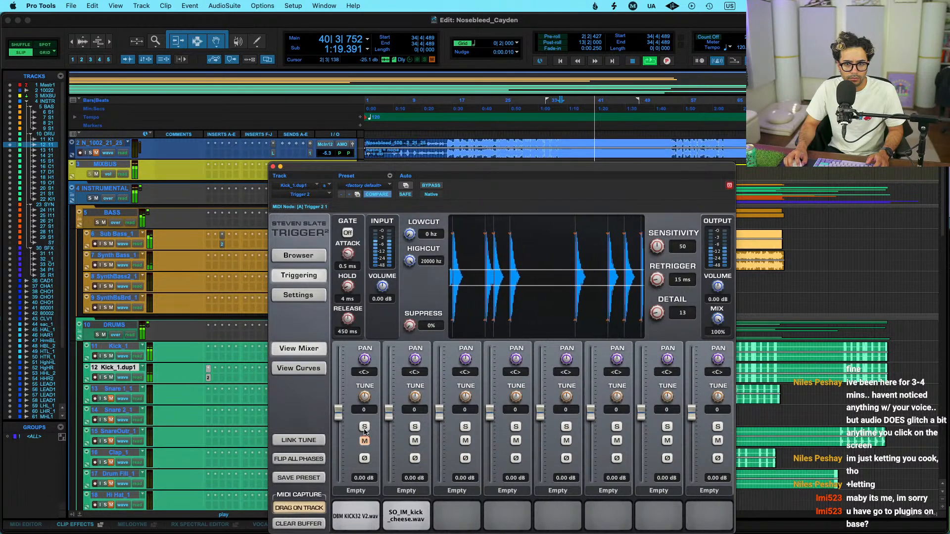
# Lower the DBM KICK32 V2 slot to about -9.46 dB and the SO_IM_kick_cheese slot to about -0.38 dB
pyautogui.moveTo(389, 454); pyautogui.dragTo(389, 471)
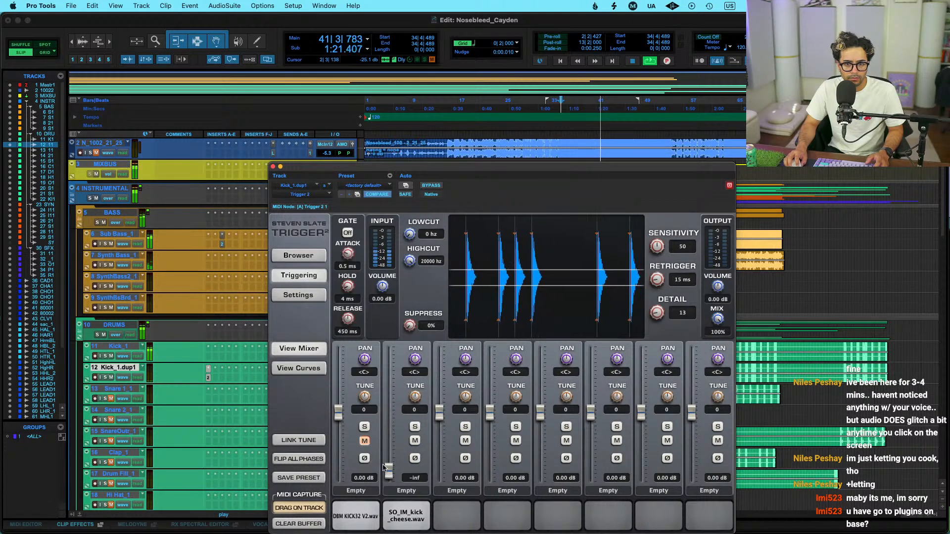
pyautogui.moveTo(394, 436)
pyautogui.mouseDown()
pyautogui.moveTo(389, 470)
pyautogui.moveTo(391, 417)
pyautogui.mouseUp()
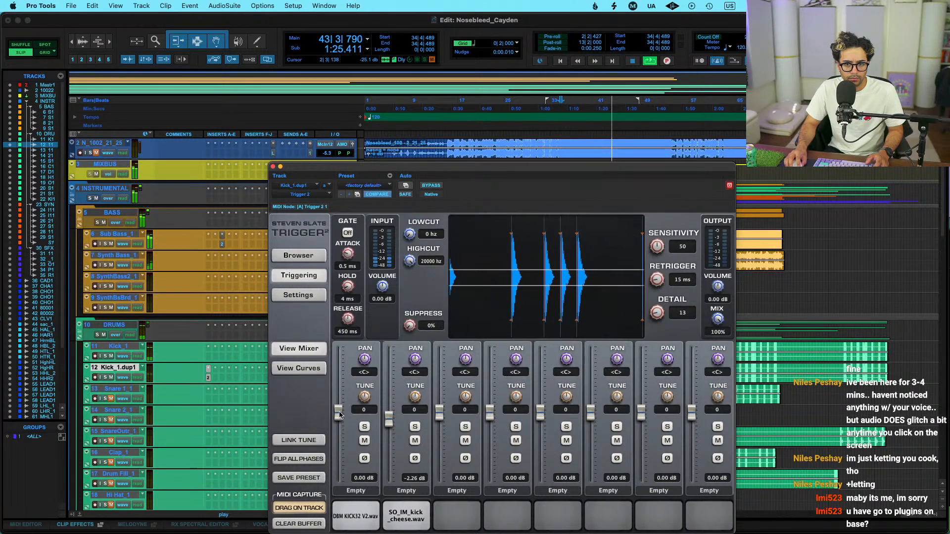
pyautogui.moveTo(337, 432); pyautogui.dragTo(337, 435)
pyautogui.moveTo(389, 420); pyautogui.dragTo(390, 413)
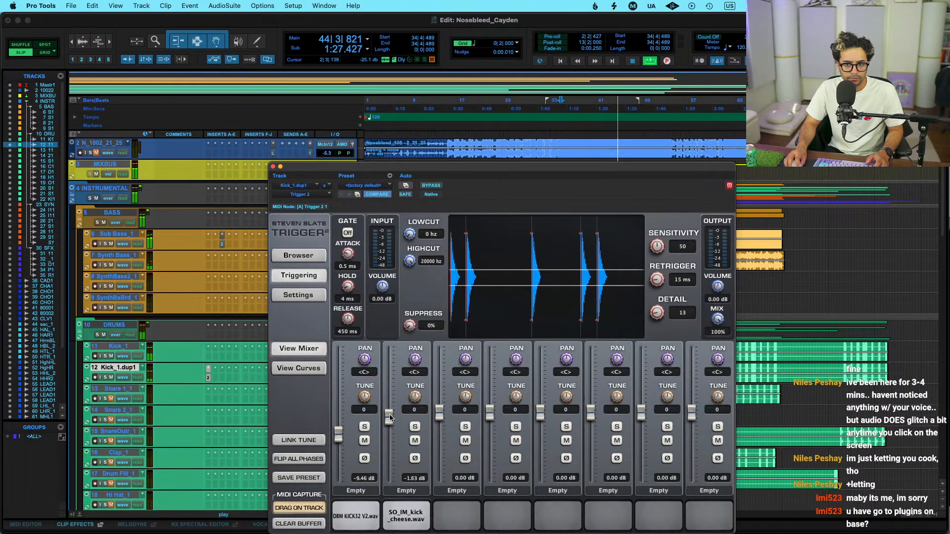
# Reset Kick_1.dup1's volume to 0.0 dB and rebalance Trigger's slots to about -13.64 dB for DBM KICK32 V2 and -3.43 dB for SO_IM_kick_cheese
pyautogui.moveTo(351, 168); pyautogui.dragTo(453, 132)
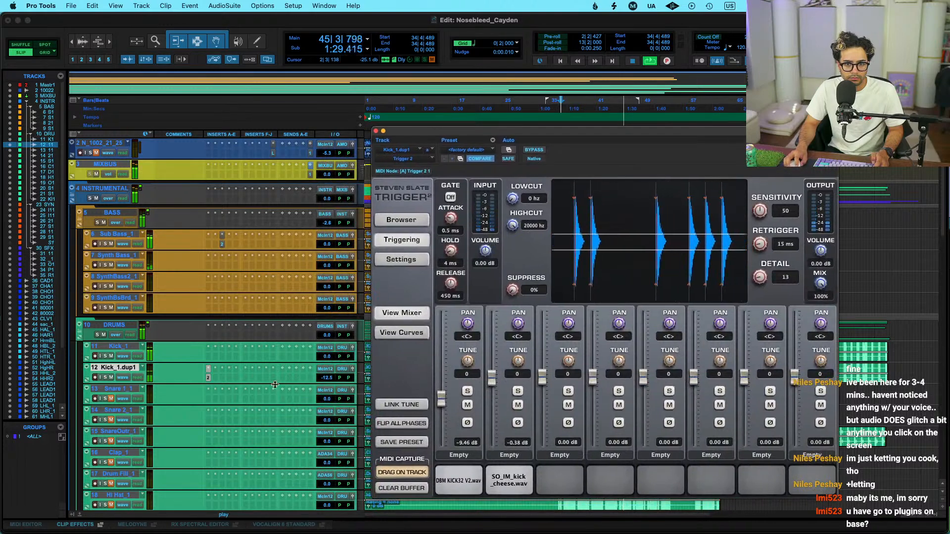
pyautogui.keyDown('alt'); pyautogui.click(321, 380); pyautogui.keyUp('alt')
pyautogui.moveTo(491, 379); pyautogui.dragTo(491, 441)
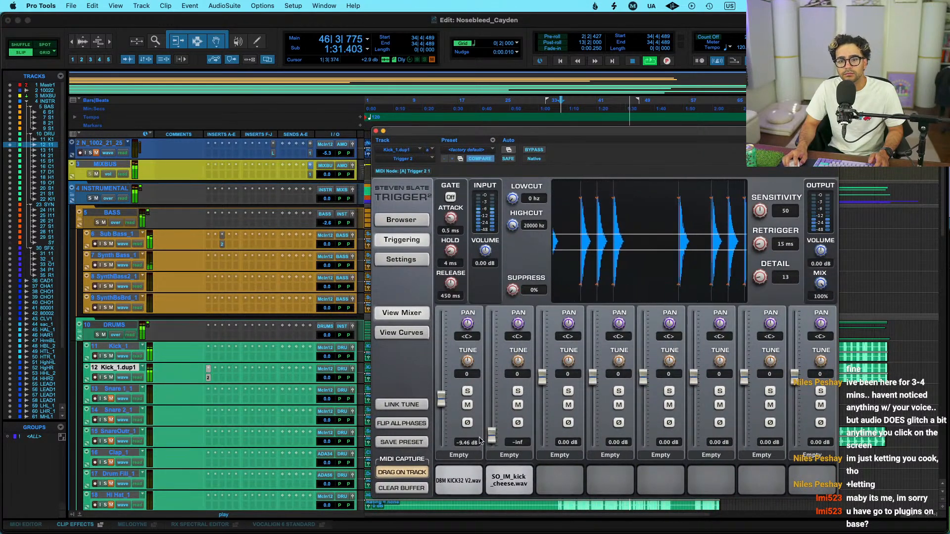
pyautogui.moveTo(441, 398); pyautogui.dragTo(493, 386)
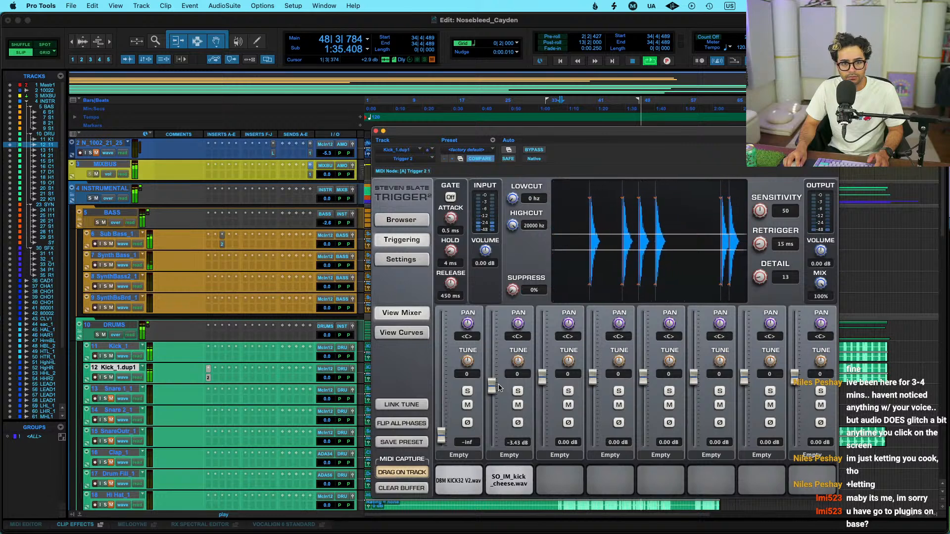
pyautogui.moveTo(441, 437); pyautogui.dragTo(444, 408)
pyautogui.press('space')
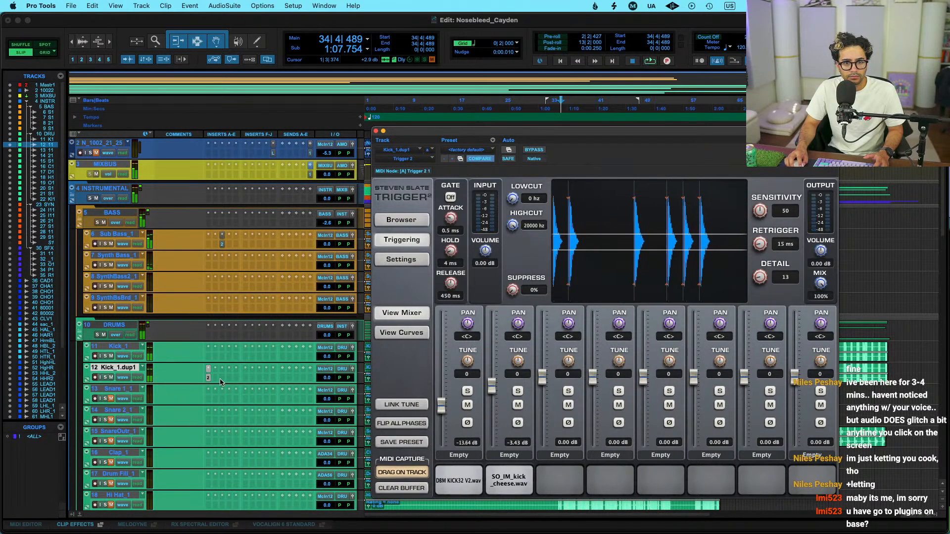
# Insert Orange Clip (stereo) on Kick_1.dup1 and lower its ceiling to about -14.5 with the input at about +0.5 dB
pyautogui.click(222, 380)
pyautogui.write('orange')
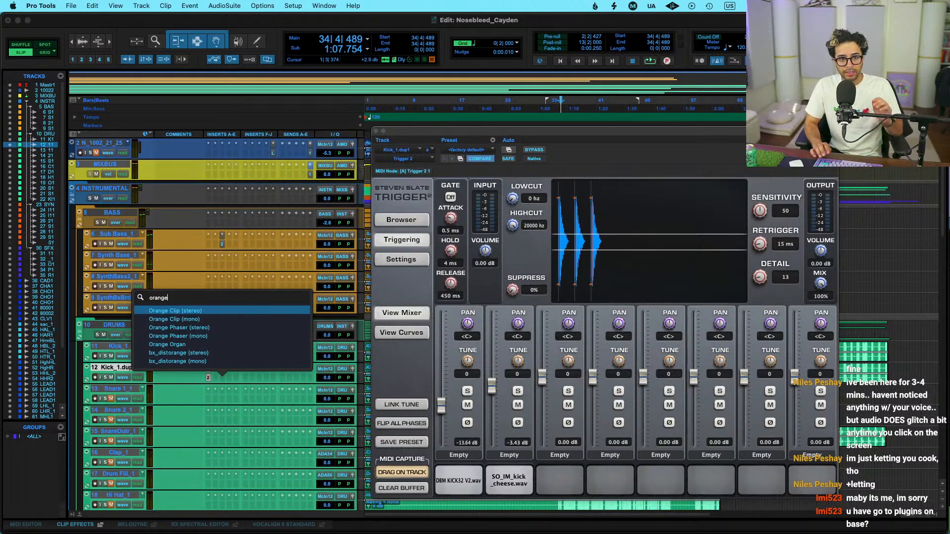
pyautogui.press('Return')
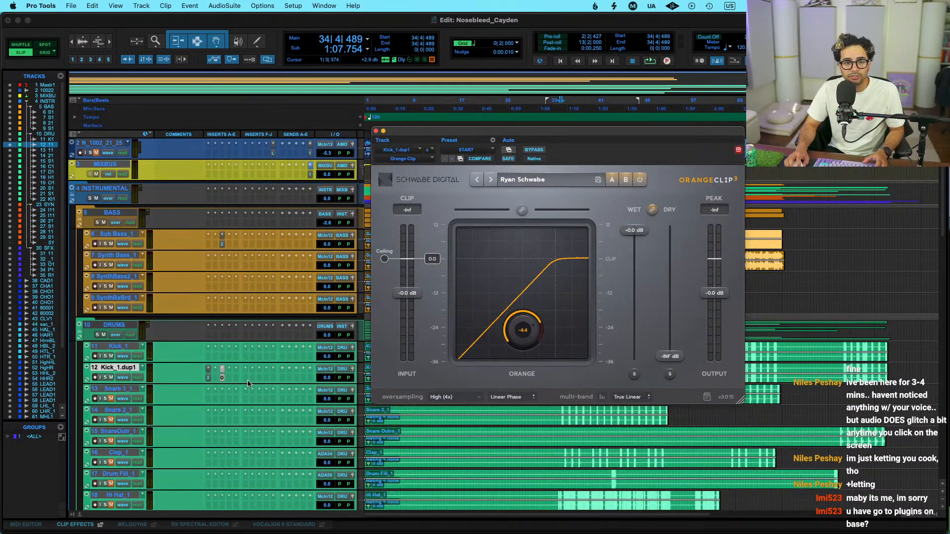
pyautogui.moveTo(422, 259); pyautogui.dragTo(427, 296)
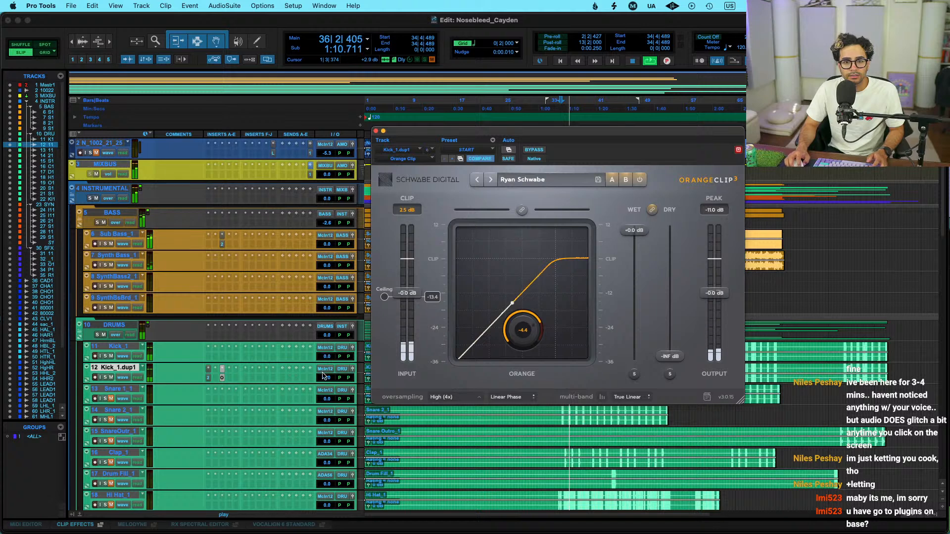
pyautogui.click(111, 378)
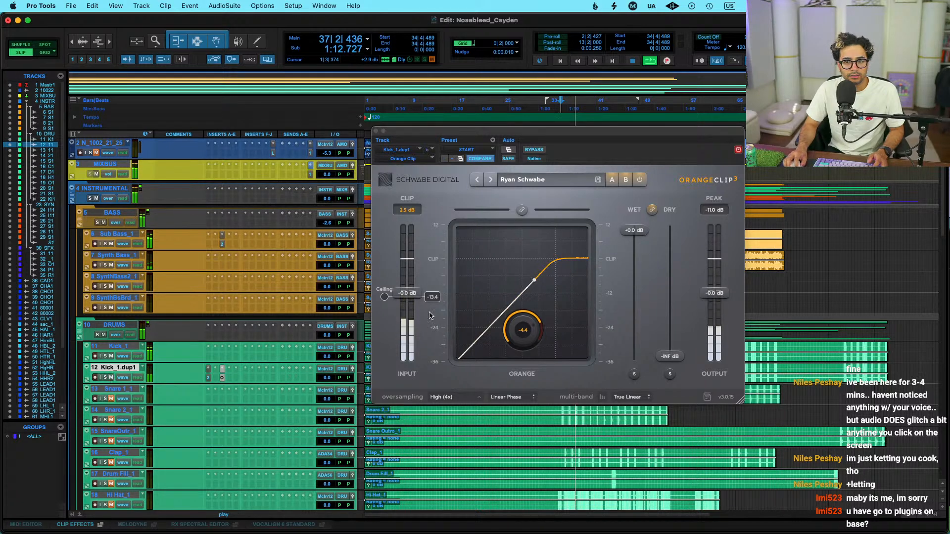
pyautogui.moveTo(432, 298); pyautogui.dragTo(430, 304)
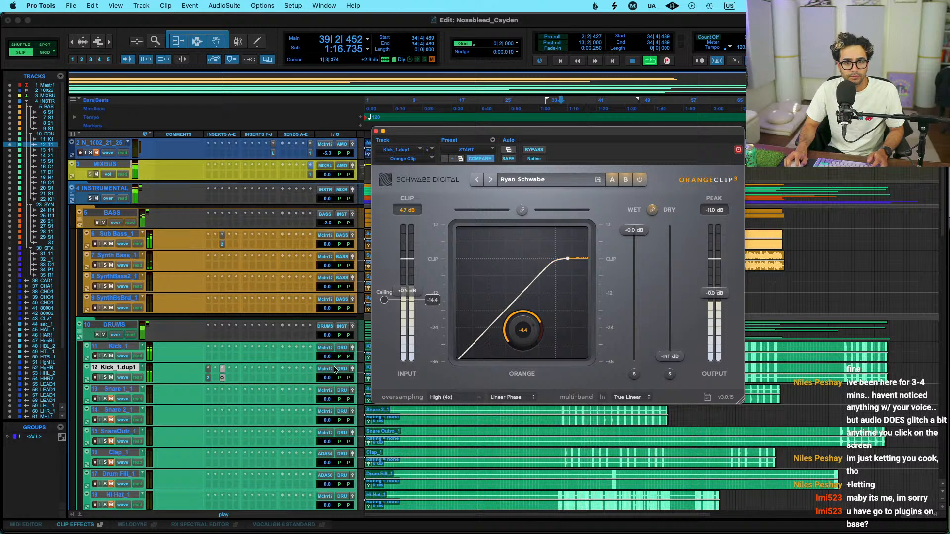
# Check Kick_1.dup1 in solo, lower its volume to about -7.9 dB against the mix, and close Orange Clip
pyautogui.click(104, 378)
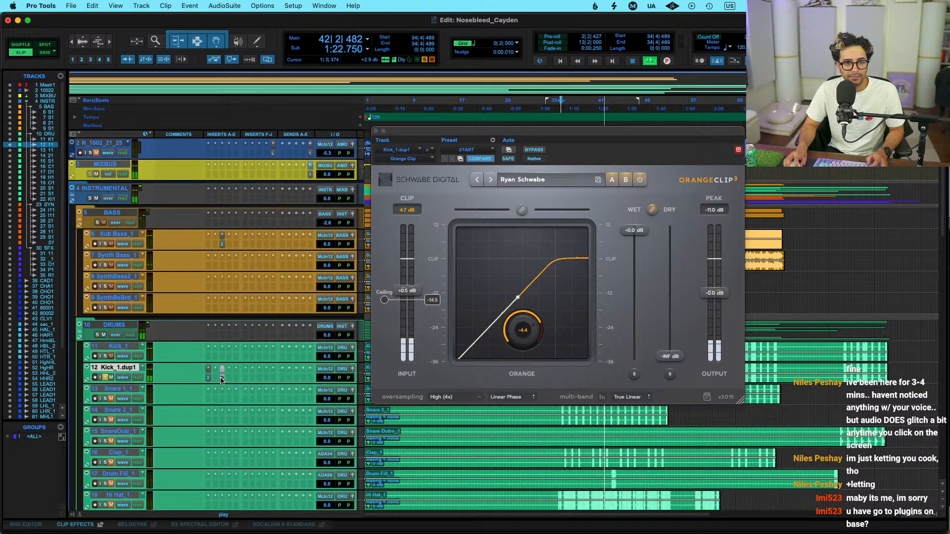
pyautogui.moveTo(326, 380)
pyautogui.mouseDown()
pyautogui.moveTo(326, 409)
pyautogui.moveTo(332, 379)
pyautogui.mouseUp()
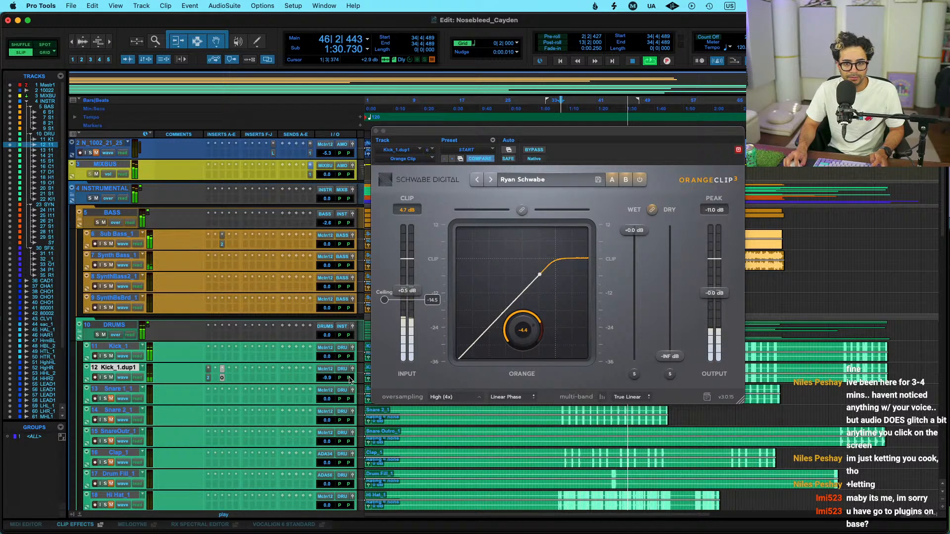
pyautogui.moveTo(327, 379); pyautogui.dragTo(326, 378)
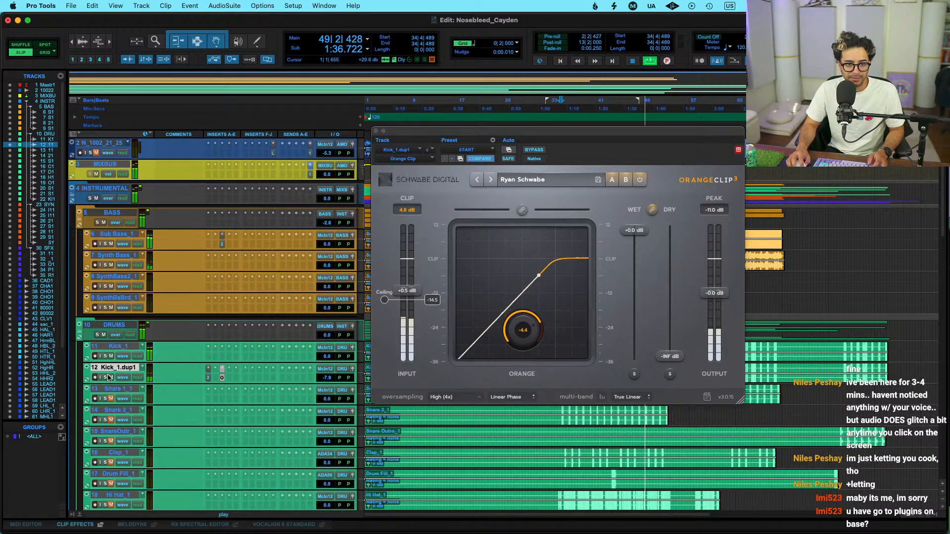
pyautogui.click(381, 156)
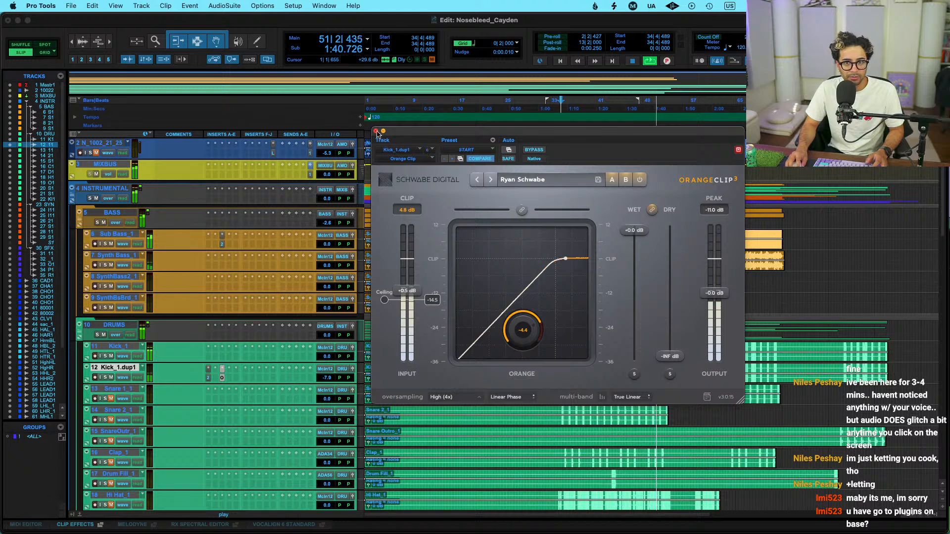
pyautogui.click(376, 131)
pyautogui.press('space')
# Move Kick_1 and Kick_1.dup1 into a new stereo routing folder named KICKS, with the tracks routed to it
pyautogui.click(119, 346)
pyautogui.rightClick(130, 346)
pyautogui.click(222, 389)
pyautogui.write('K')
pyautogui.write('ICK BU')
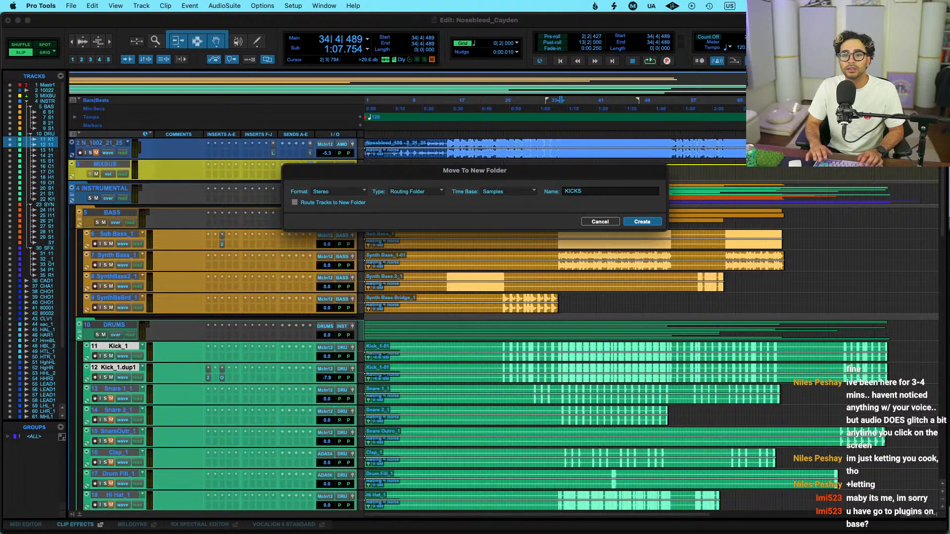
pyautogui.press('BackSpace')
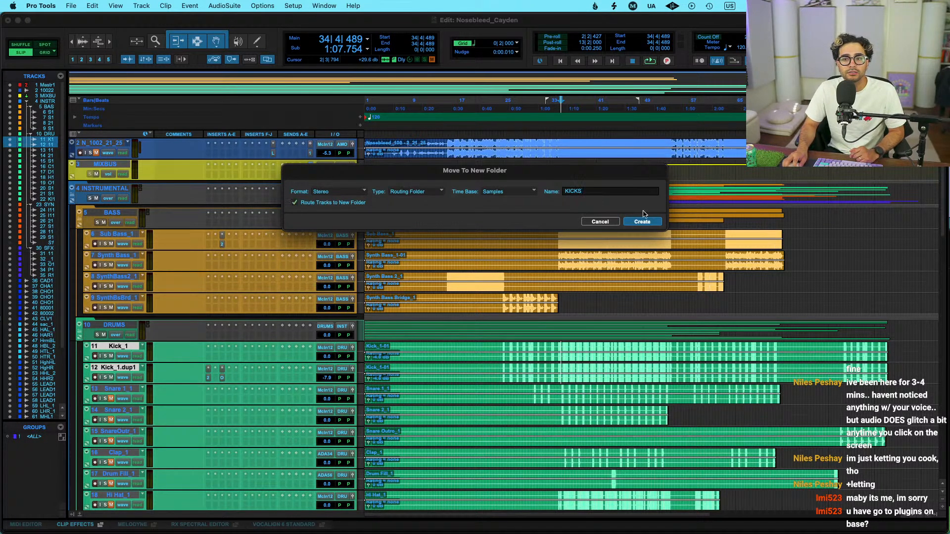
pyautogui.click(642, 222)
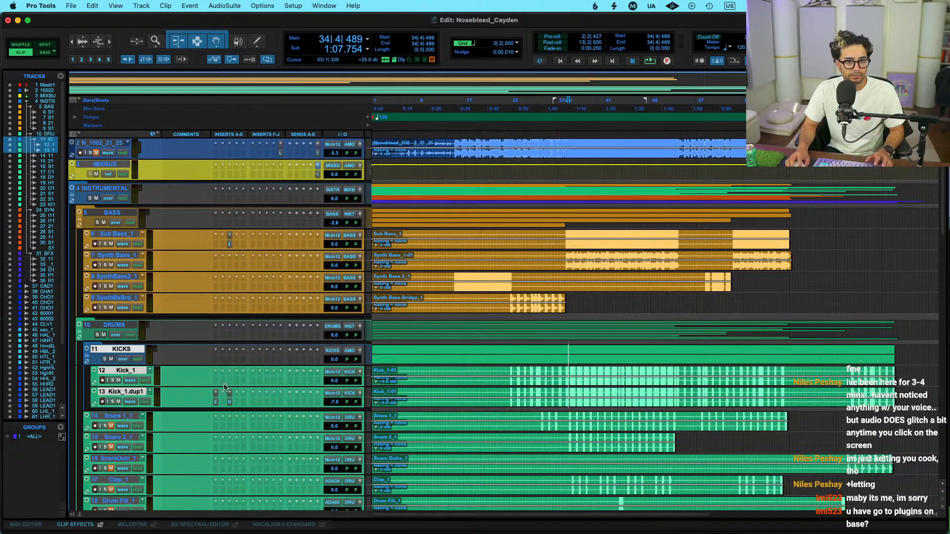
# Play the mix and lower Kick_1.dup1's volume inside the KICKS folder to about -8.6 dB
pyautogui.click(86, 350)
pyautogui.press('space')
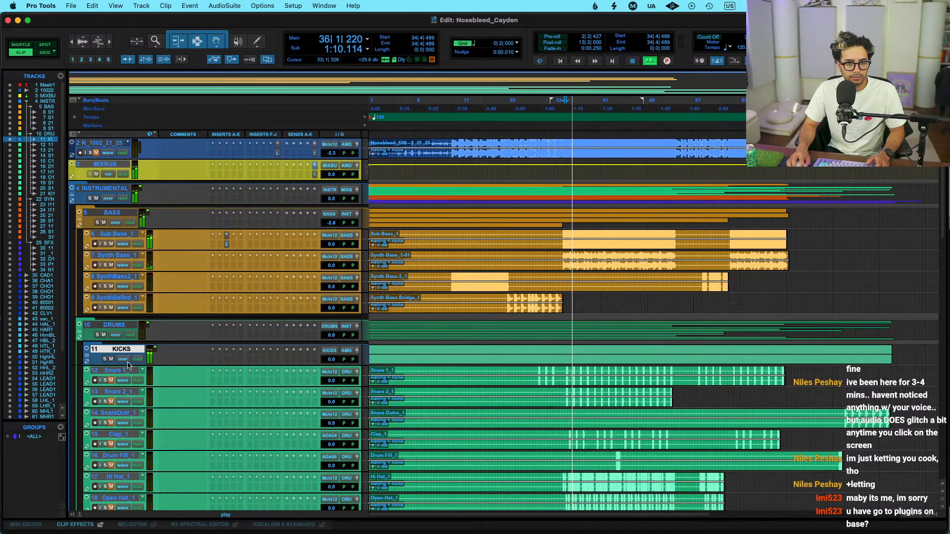
pyautogui.click(87, 350)
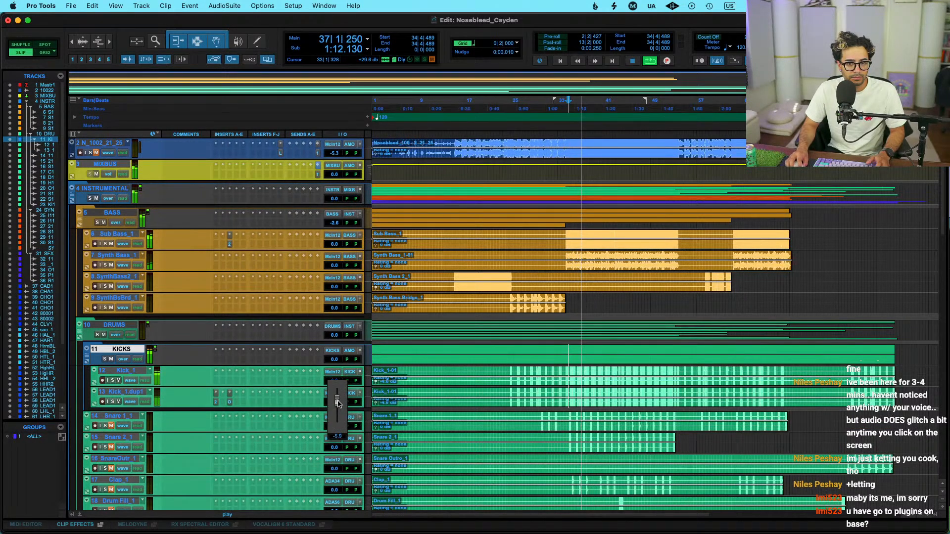
# Insert FabFilter Pro-Q 4 on the KICKS folder and cut about 4 dB around 262 Hz with a Q of about 2.6
pyautogui.click(221, 358)
pyautogui.click(258, 345)
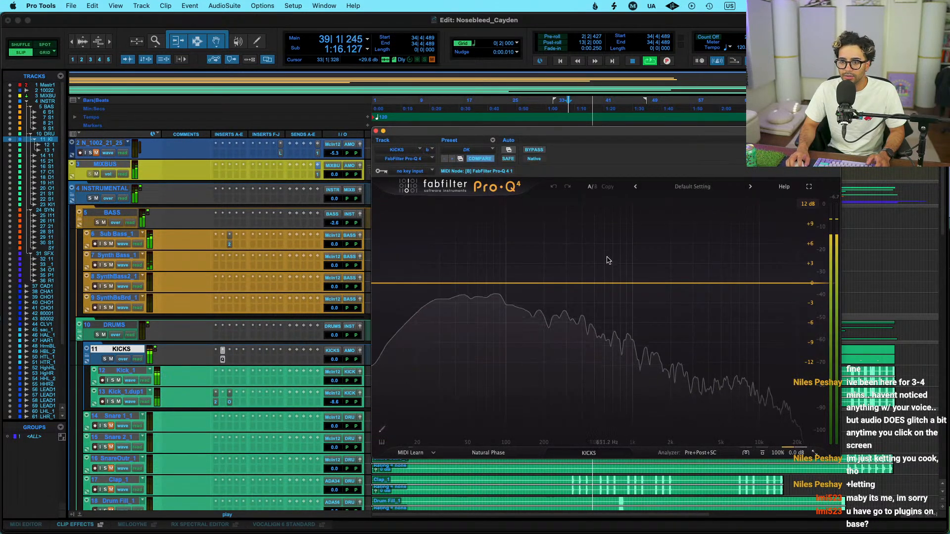
pyautogui.moveTo(567, 283); pyautogui.dragTo(561, 325)
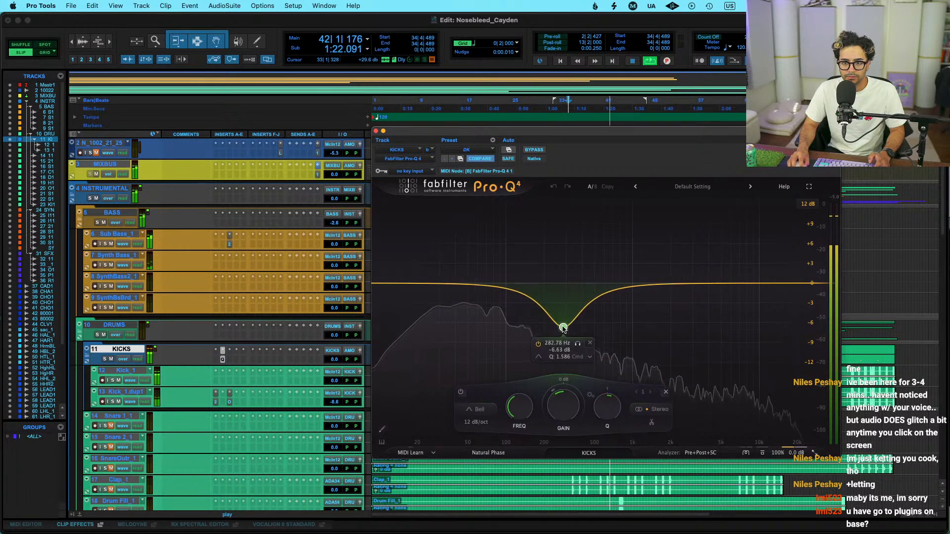
pyautogui.moveTo(223, 360)
pyautogui.mouseDown()
pyautogui.moveTo(237, 403)
pyautogui.moveTo(225, 360)
pyautogui.mouseUp()
pyautogui.moveTo(562, 327)
pyautogui.mouseDown()
pyautogui.moveTo(568, 238)
pyautogui.moveTo(559, 331)
pyautogui.moveTo(558, 310)
pyautogui.mouseUp()
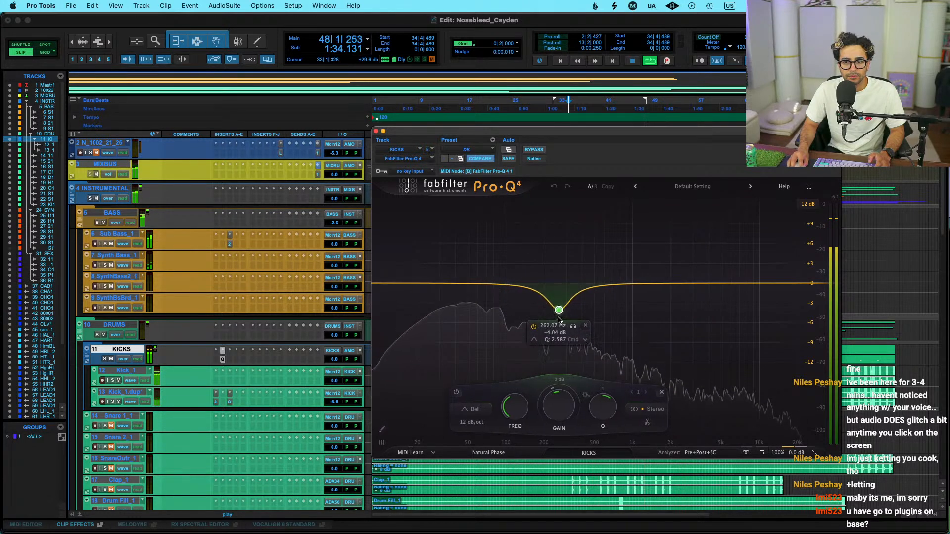
pyautogui.moveTo(770, 285); pyautogui.dragTo(622, 265)
pyautogui.click(649, 244)
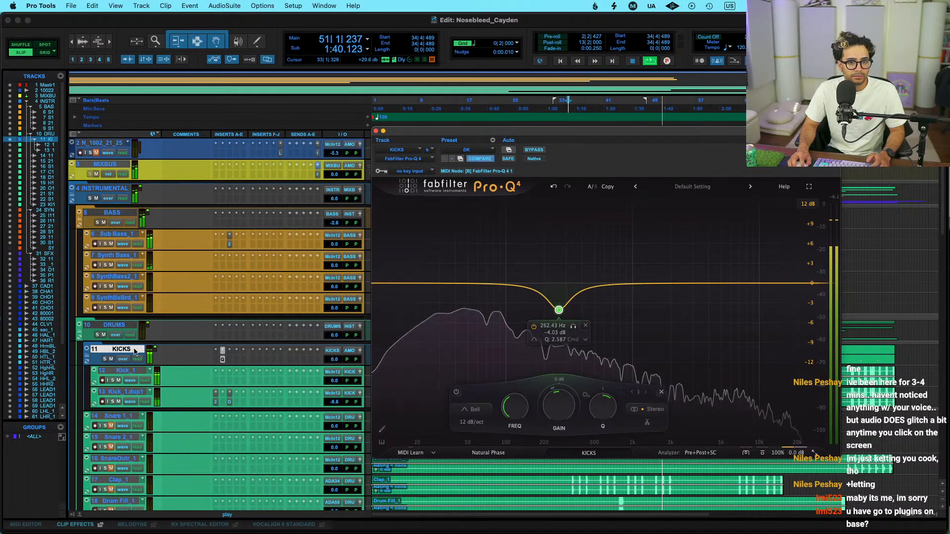
pyautogui.click(376, 131)
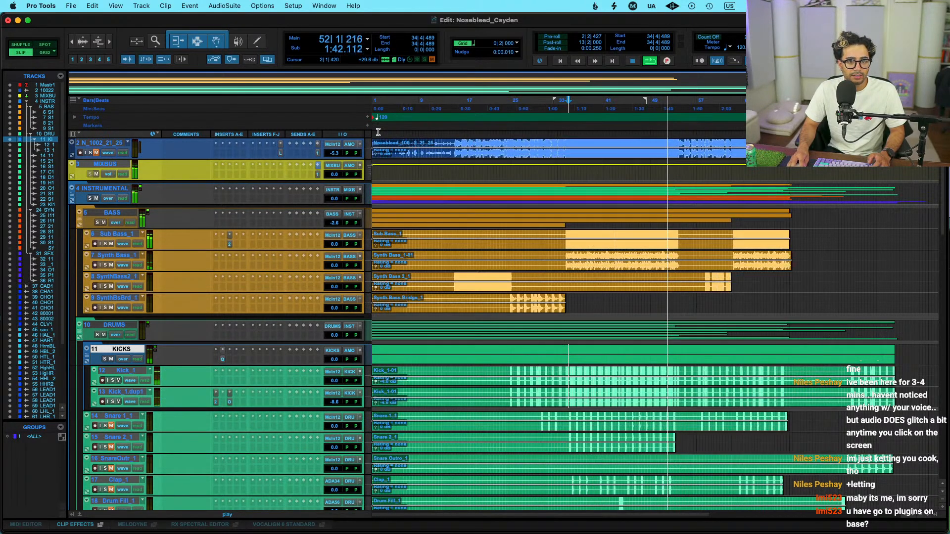
# Save the session and compare the playing mix with Kick_1.dup1 muted and unmuted
pyautogui.press('super+s')
pyautogui.press('space')
pyautogui.click(118, 402)
pyautogui.click(118, 401)
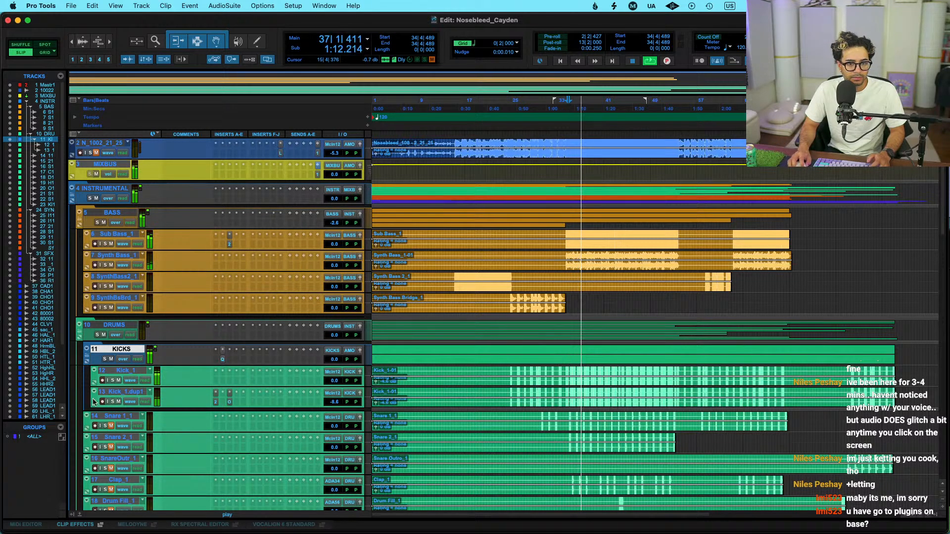
# Insert UAD Little Labs VOG (stereo) after the EQ on the KICKS folder and adjust its amplitude
pyautogui.click(230, 361)
pyautogui.press('Escape')
pyautogui.click(229, 362)
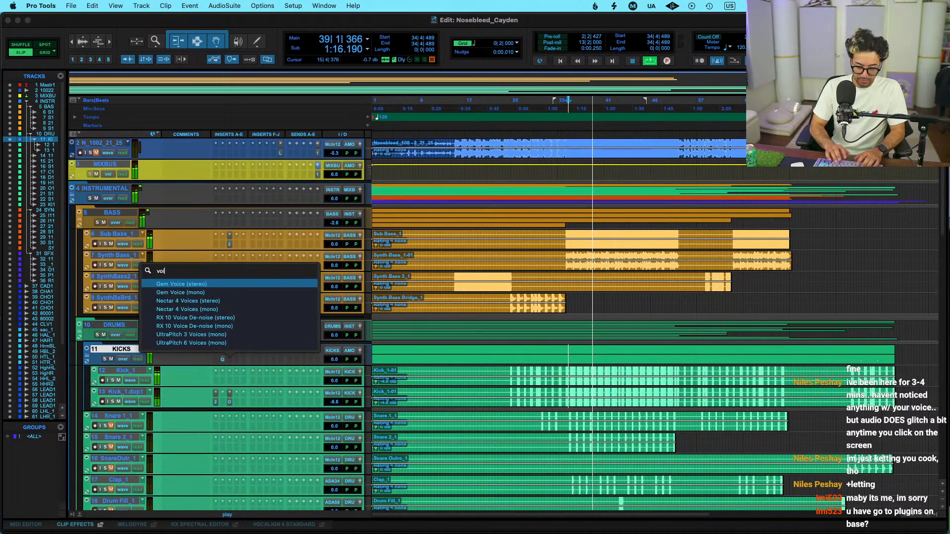
pyautogui.write('vog')
pyautogui.press('Down')
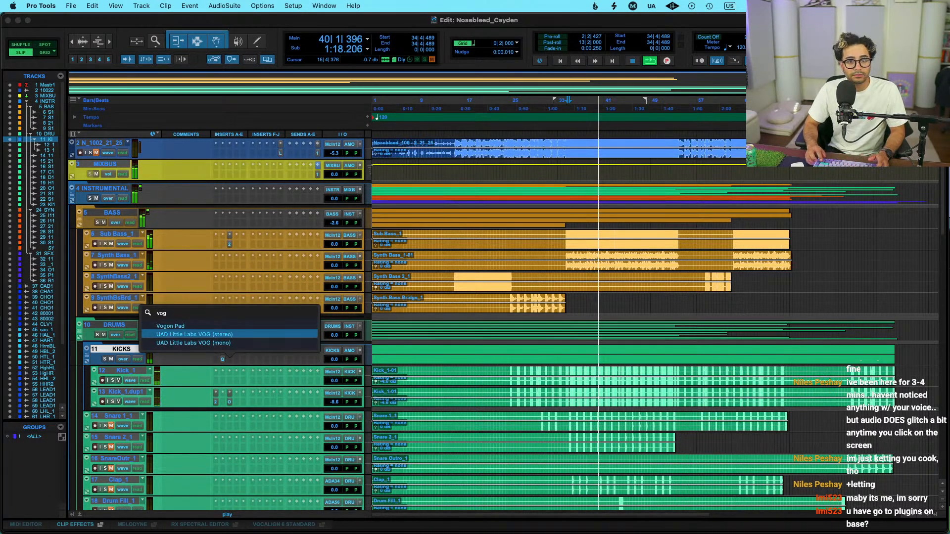
pyautogui.press('Return')
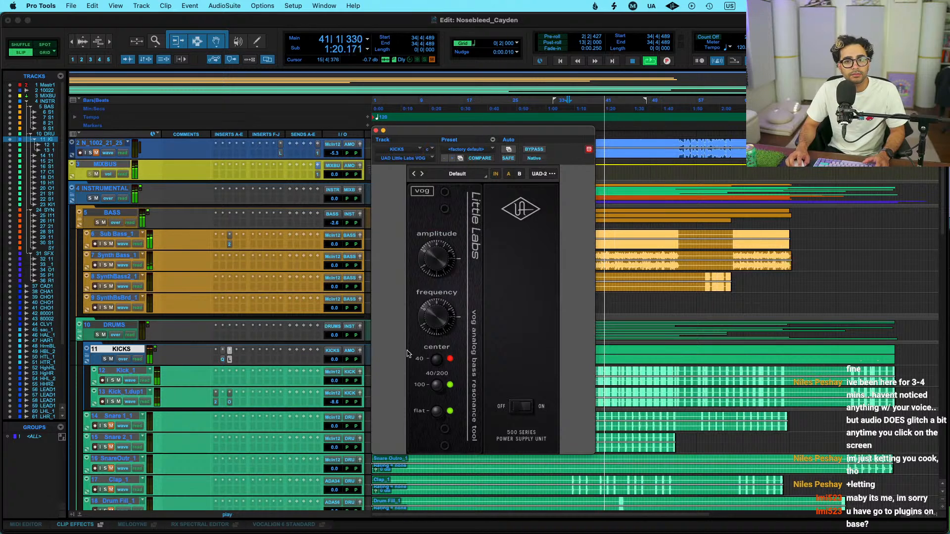
pyautogui.moveTo(437, 256); pyautogui.dragTo(436, 265)
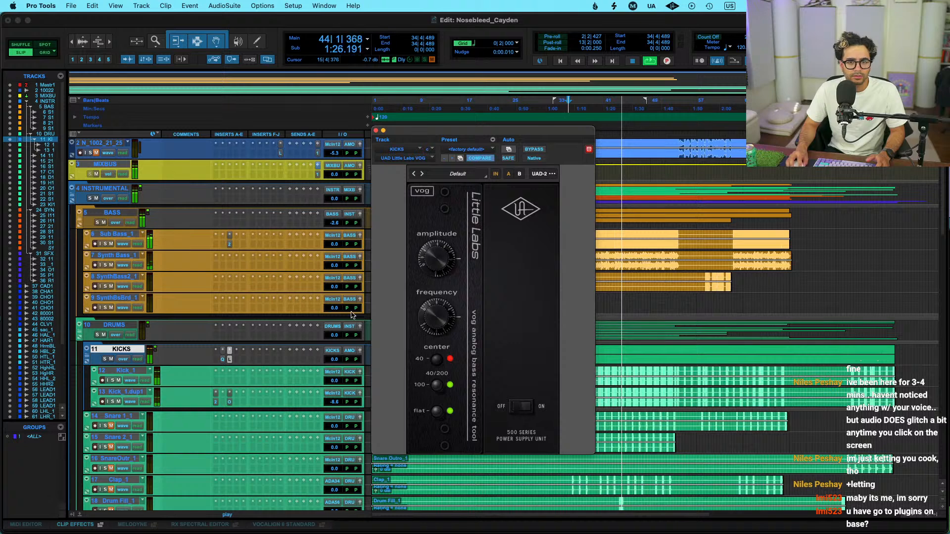
# Bypass Little Labs VOG on the KICKS folder and insert MixWave CA-70S (stereo) in the slot after it
pyautogui.click(236, 350)
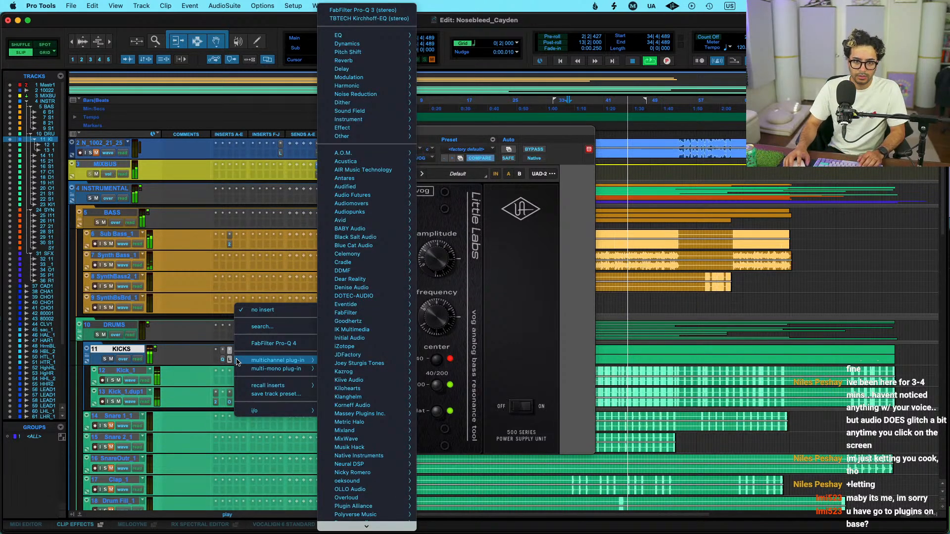
pyautogui.click(218, 361)
pyautogui.keyDown('super'); pyautogui.click(230, 362); pyautogui.keyUp('super')
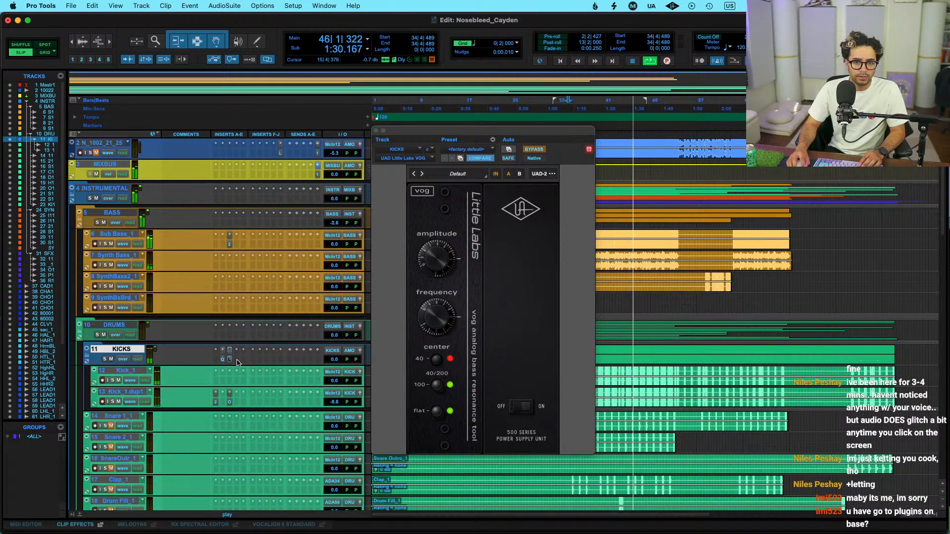
pyautogui.click(237, 360)
pyautogui.press('Escape')
pyautogui.click(238, 363)
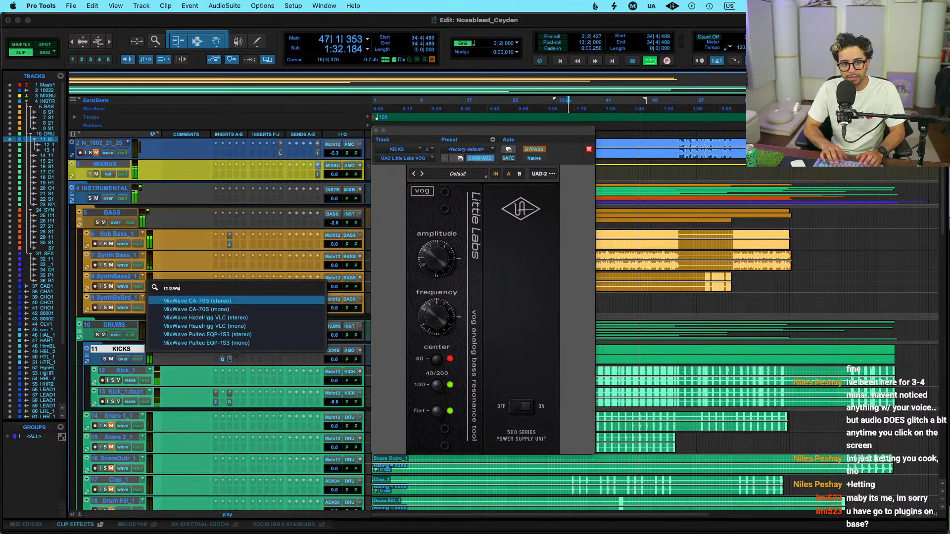
pyautogui.press('Escape')
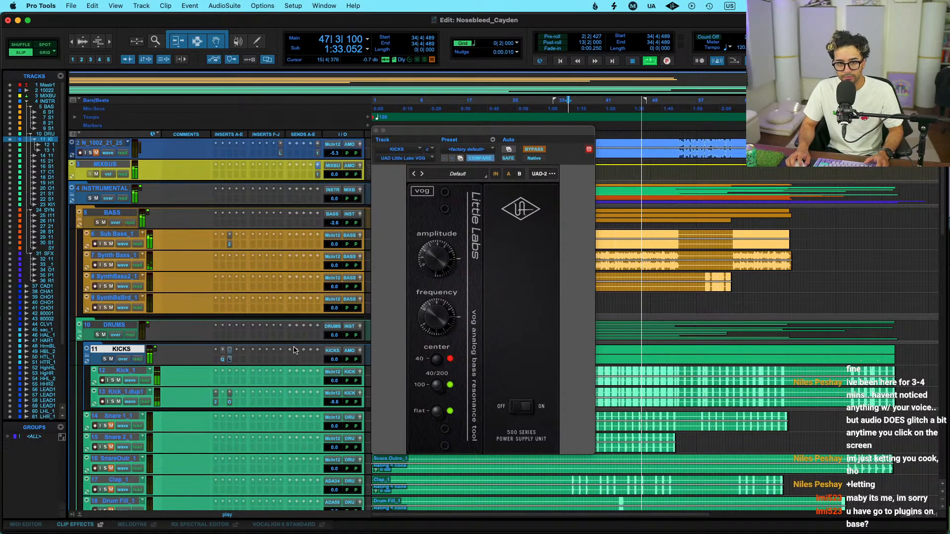
pyautogui.moveTo(560, 134); pyautogui.dragTo(471, 169)
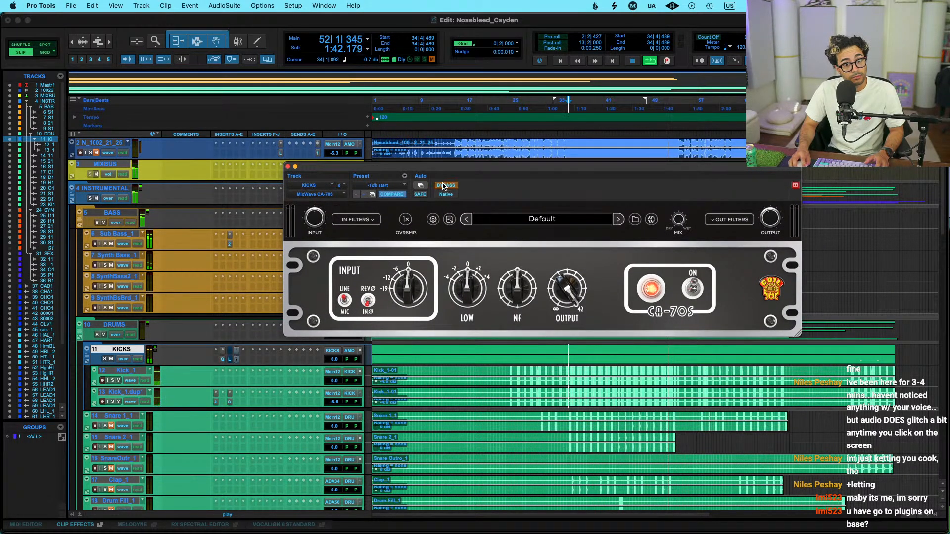
# Raise the CA-70S LOW control and adjust its NF control, comparing the playing mix with the plug-in bypassed and active
pyautogui.moveTo(469, 303)
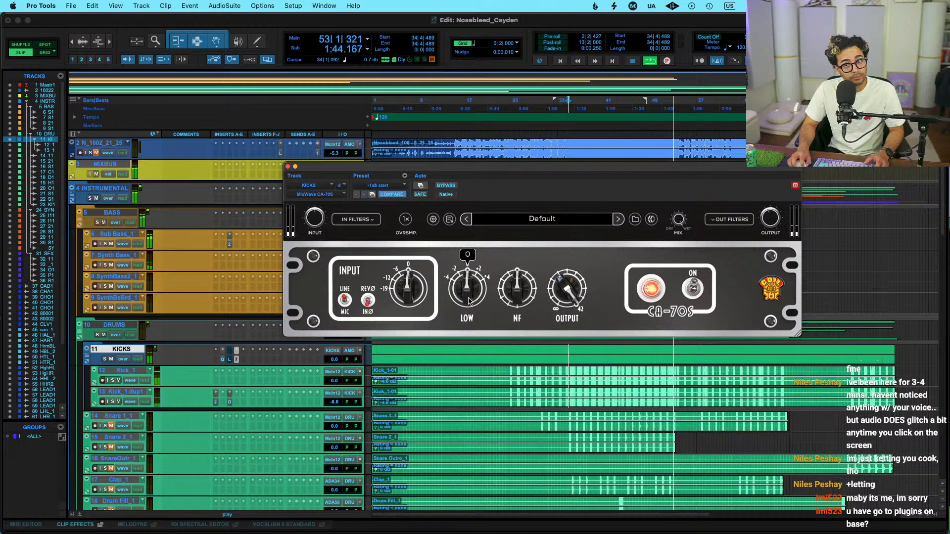
pyautogui.moveTo(474, 293); pyautogui.dragTo(496, 422)
pyautogui.press('space')
pyautogui.press('space')
pyautogui.click(452, 187)
pyautogui.moveTo(523, 296); pyautogui.dragTo(526, 261)
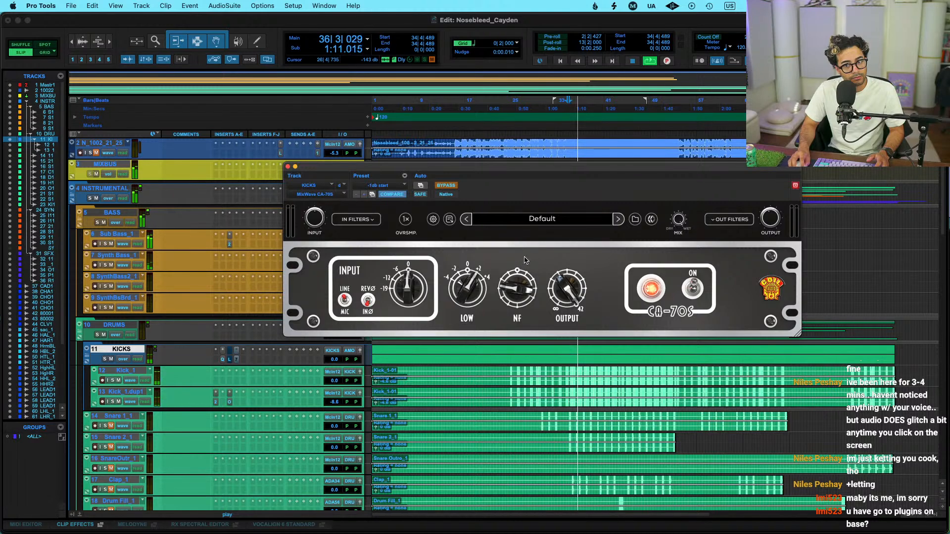
pyautogui.click(447, 189)
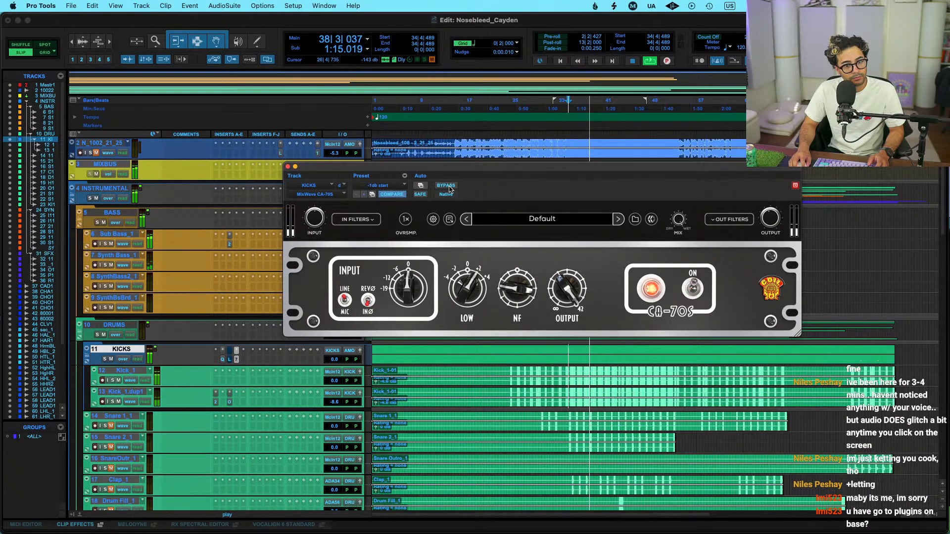
# Compare Little Labs VOG against CA-70S on the KICKS folder by alternately bypassing each during playback
pyautogui.keyDown('super'); pyautogui.click(230, 363); pyautogui.keyUp('super')
pyautogui.keyDown('super'); pyautogui.click(237, 360); pyautogui.keyUp('super')
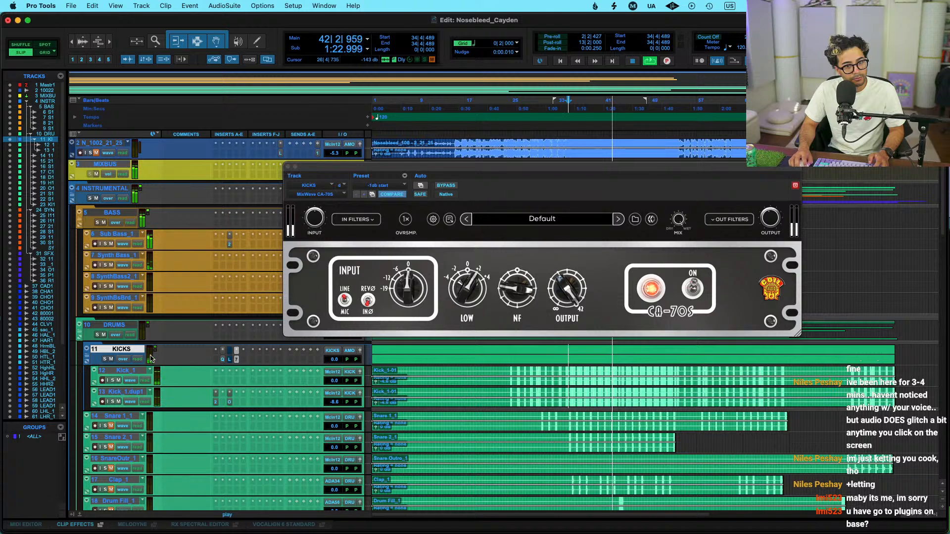
pyautogui.keyDown('super'); pyautogui.click(235, 359); pyautogui.keyUp('super')
pyautogui.keyDown('super'); pyautogui.click(229, 360); pyautogui.keyUp('super')
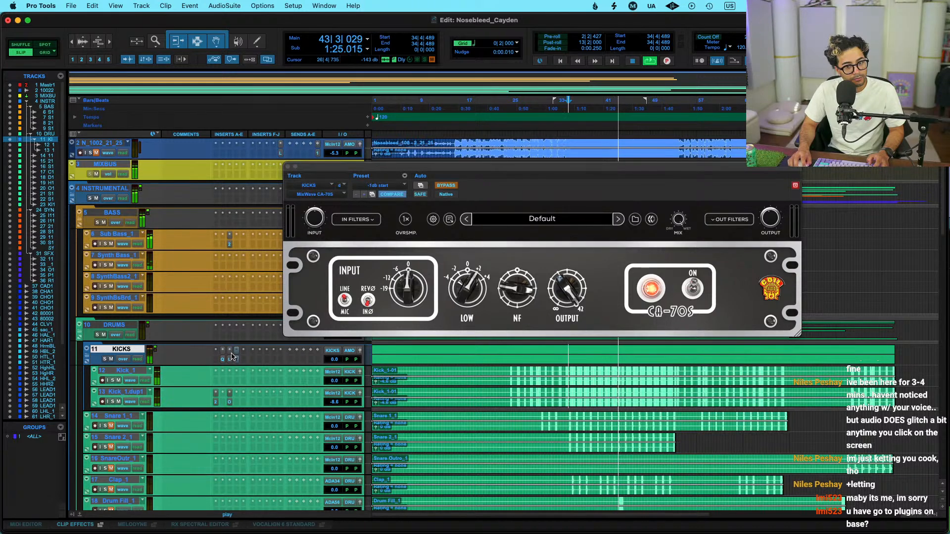
# Remove the Little Labs VOG insert from the KICKS folder, keeping CA-70S
pyautogui.click(237, 351)
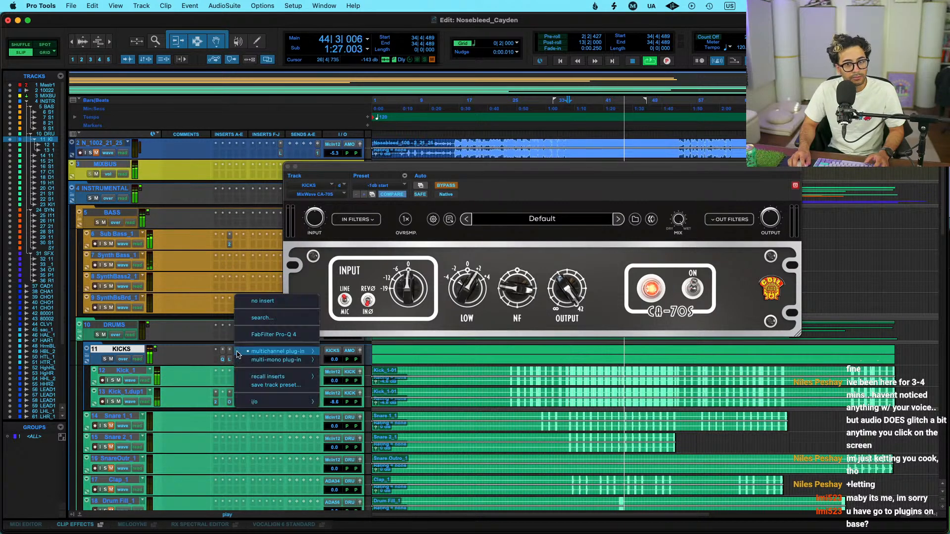
pyautogui.click(264, 303)
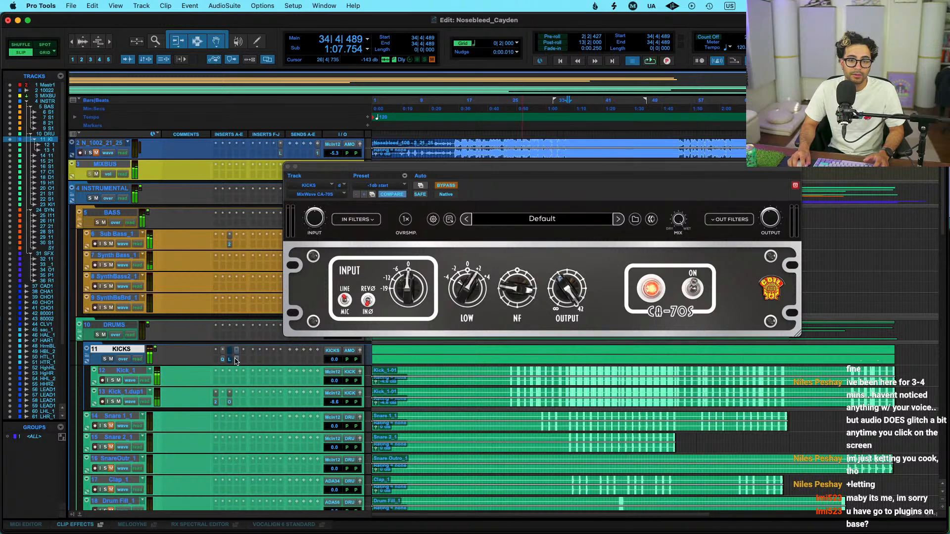
pyautogui.click(229, 351)
pyautogui.click(225, 350)
pyautogui.click(229, 351)
pyautogui.click(254, 300)
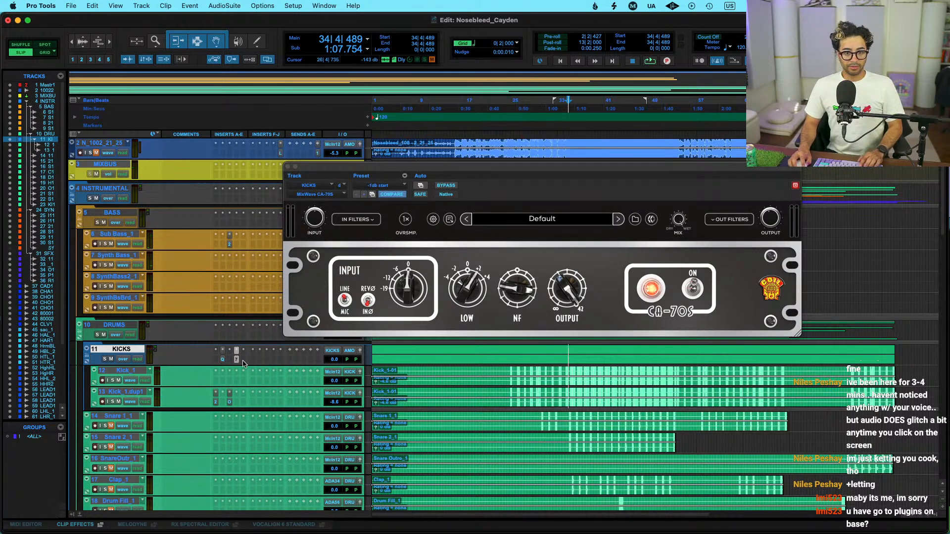
# Insert Mixland 280 PRE after CA-70S on the KICKS folder, raise its record level to about 10.4 and adjust its playback level
pyautogui.click(236, 359)
pyautogui.moveTo(243, 363)
pyautogui.press('Escape')
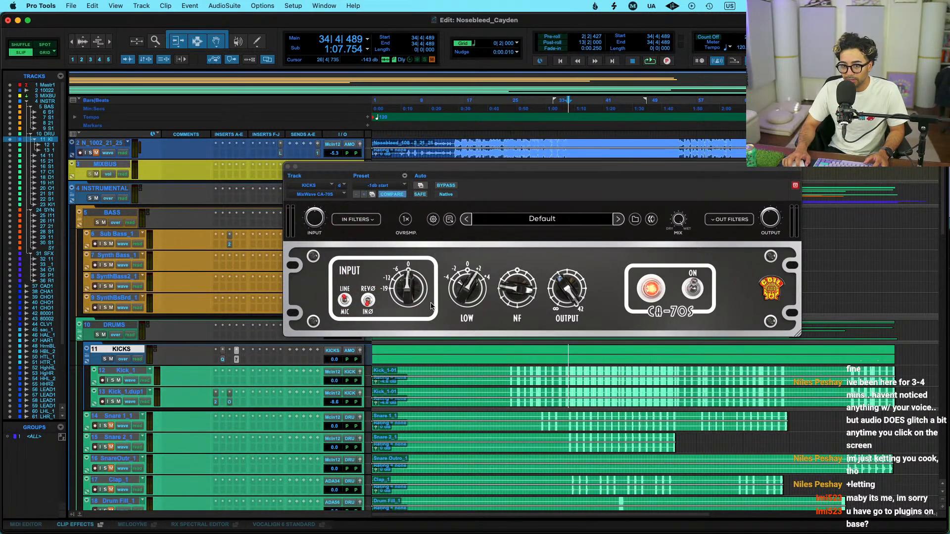
pyautogui.press('space')
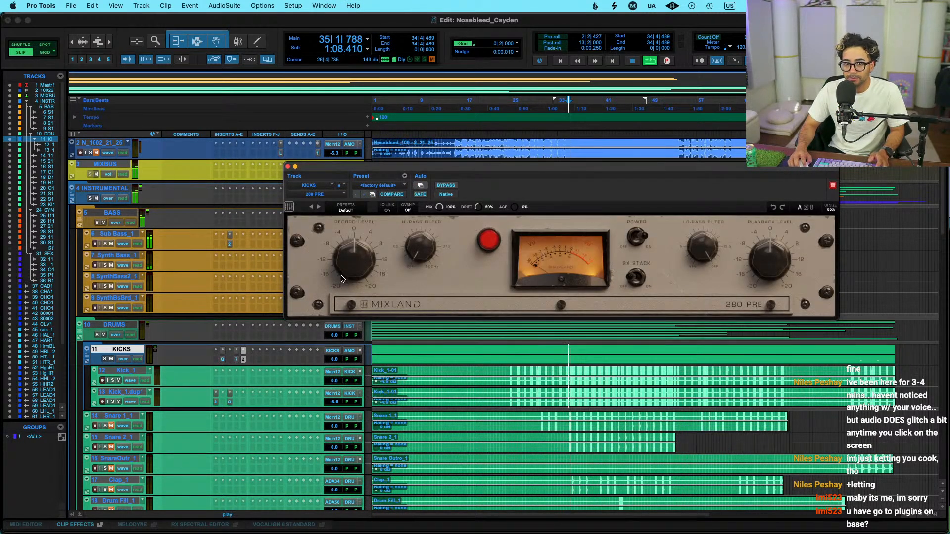
pyautogui.moveTo(349, 267); pyautogui.dragTo(347, 268)
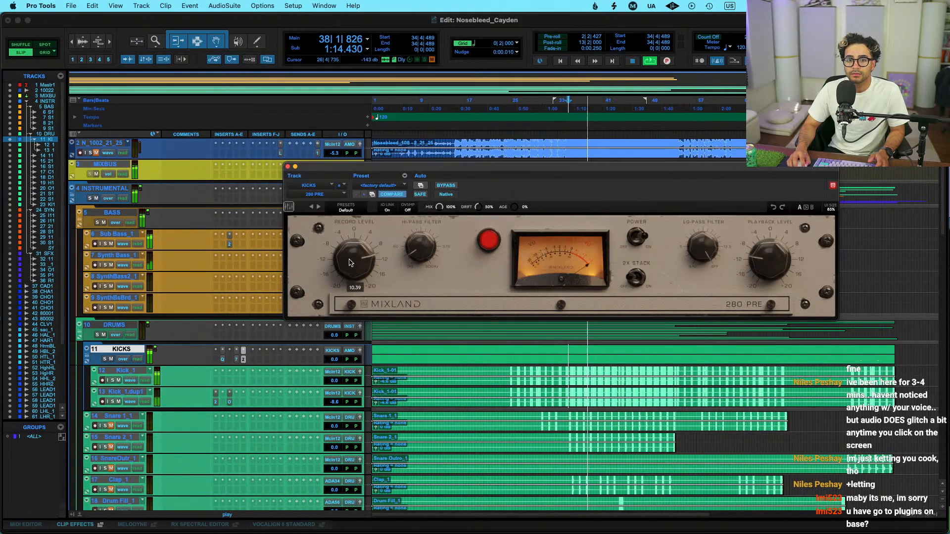
pyautogui.moveTo(761, 264); pyautogui.dragTo(762, 261)
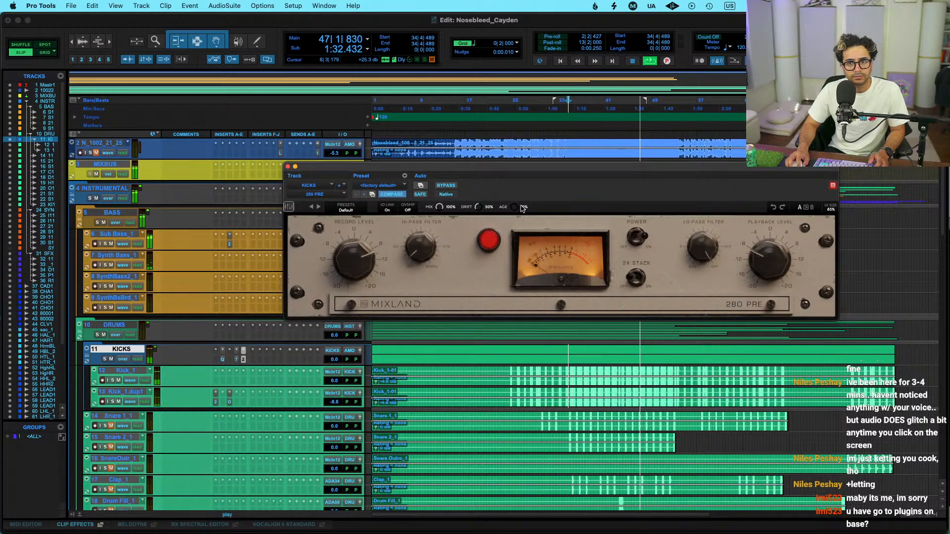
# Insert 3348 TAPE after 280 PRE on the KICKS folder and save the session
pyautogui.click(251, 363)
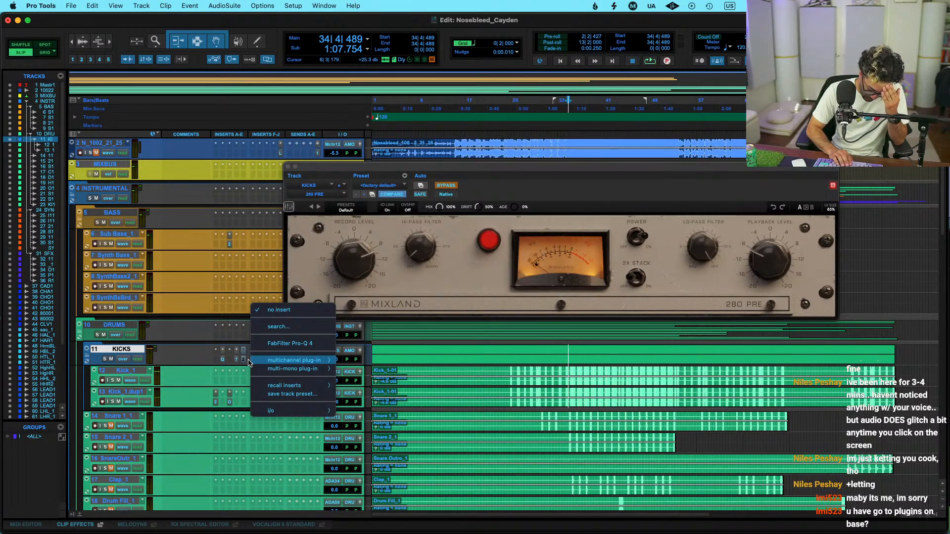
pyautogui.click(278, 327)
pyautogui.write('tape')
pyautogui.press('Down')
pyautogui.press('Down')
pyautogui.press('Down')
pyautogui.press('Down')
pyautogui.press('Return')
pyautogui.press('space')
pyautogui.press('super+s')
pyautogui.press('space')
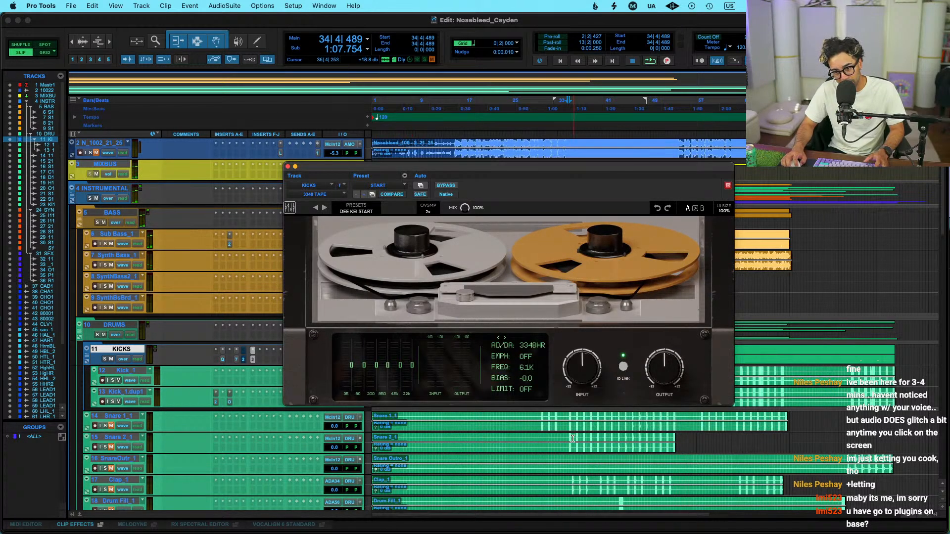
# Drive the 3348 TAPE input to about 7.4 during playback, compare it with bypass, and ease the input back
pyautogui.click(571, 437)
pyautogui.press('space')
pyautogui.moveTo(583, 377)
pyautogui.mouseDown()
pyautogui.moveTo(592, 355)
pyautogui.moveTo(576, 373)
pyautogui.mouseUp()
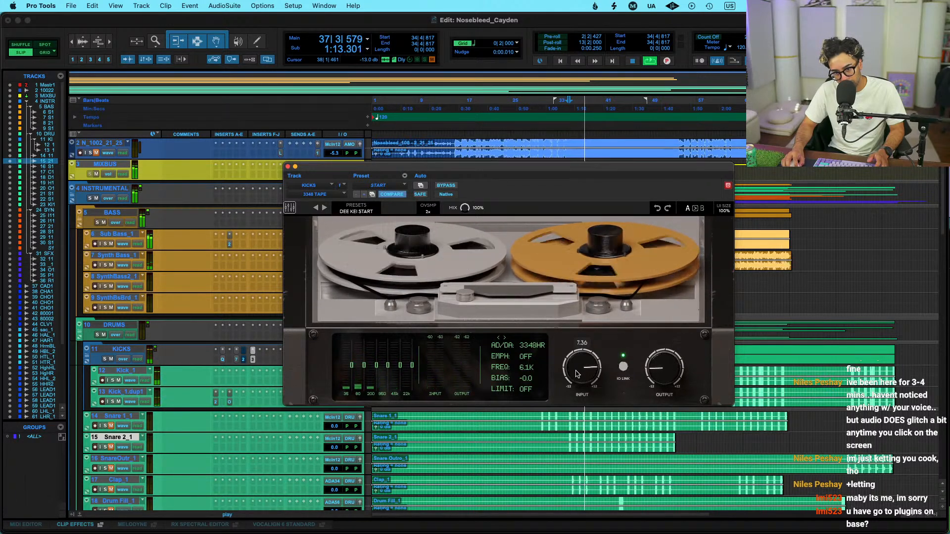
pyautogui.click(442, 186)
pyautogui.click(443, 187)
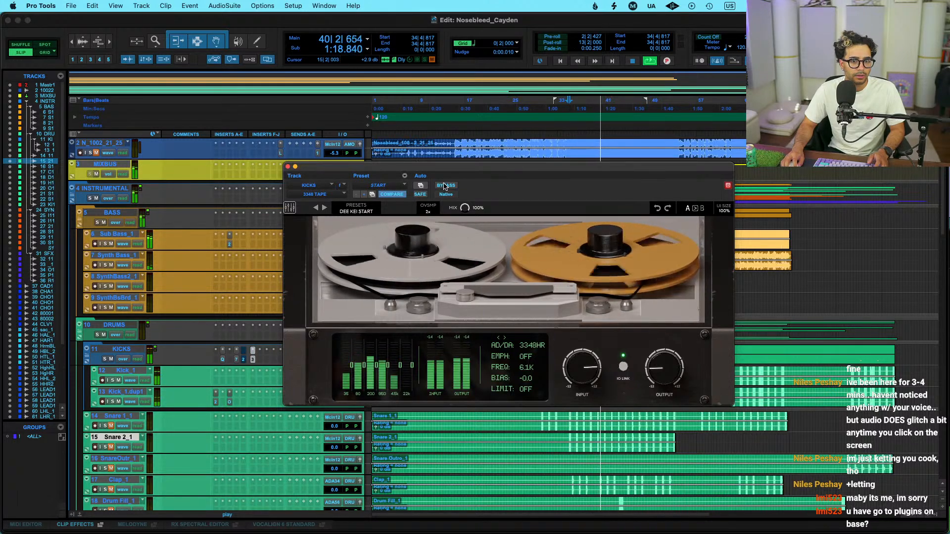
pyautogui.moveTo(581, 367); pyautogui.dragTo(579, 375)
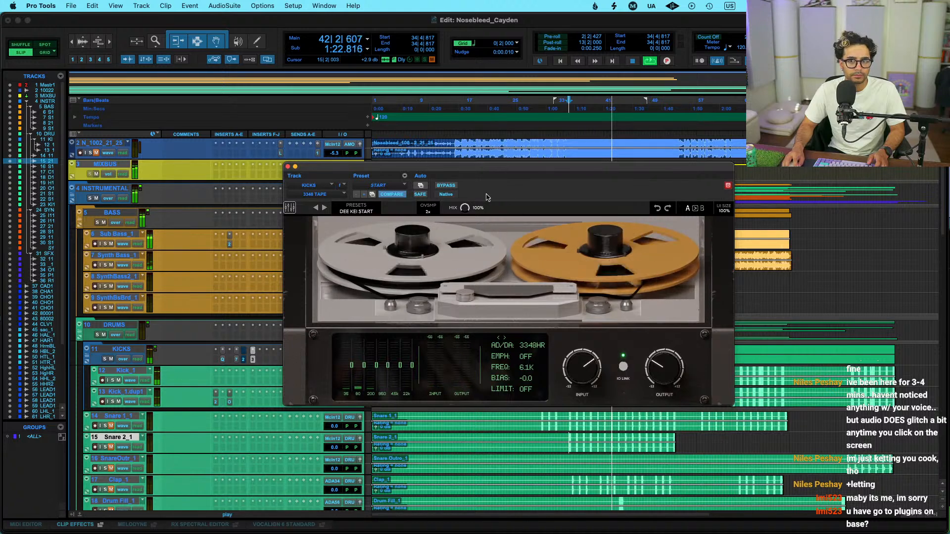
# Compare the playing mix with the KICKS inserts bypassed and with Kick_1.dup1 muted, then close the plug-in window
pyautogui.click(128, 342)
pyautogui.click(125, 350)
pyautogui.hotkey('shift', 'a')
pyautogui.click(119, 402)
pyautogui.hotkey('shift', 'a')
pyautogui.click(119, 402)
pyautogui.click(289, 167)
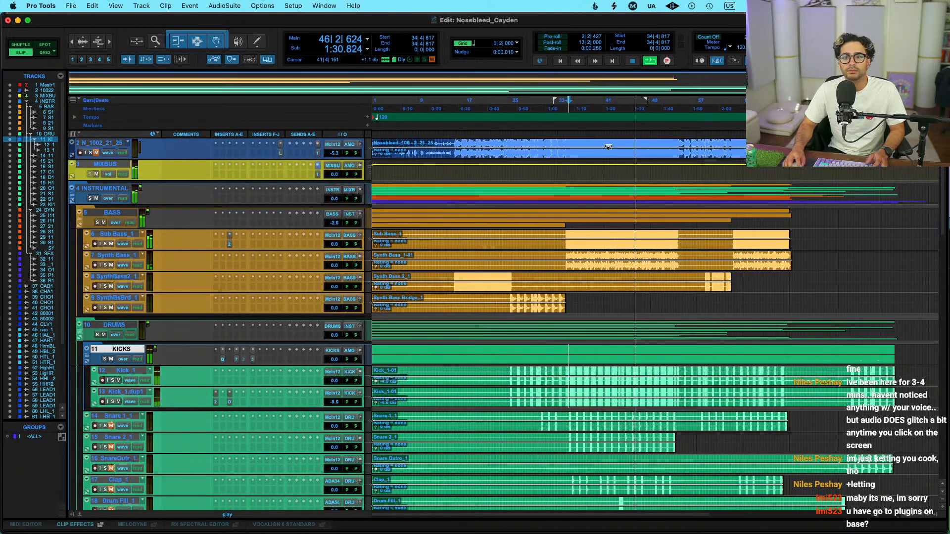
# Play from about bar 37 and compare the mix against the reference track N_1002_21_25 using solo and mute
pyautogui.click(581, 142)
pyautogui.press('space')
pyautogui.press('space')
pyautogui.hotkey('shift', 's')
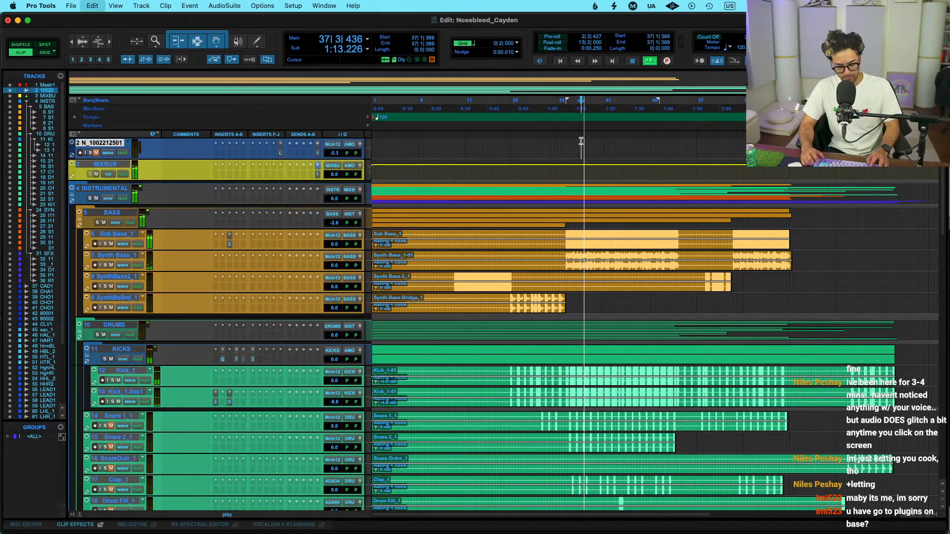
pyautogui.hotkey('shift', 'm')
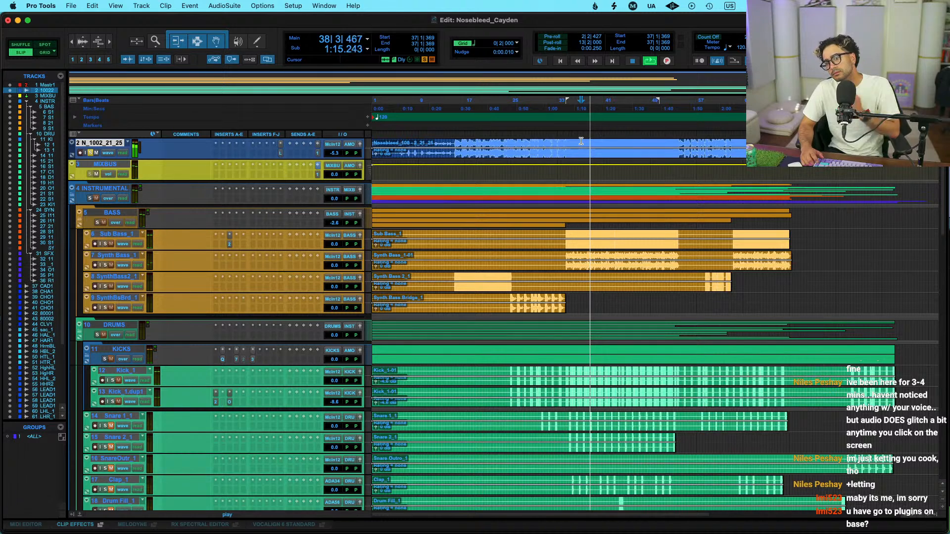
pyautogui.hotkey('shift', 's')
pyautogui.hotkey('shift', 'm')
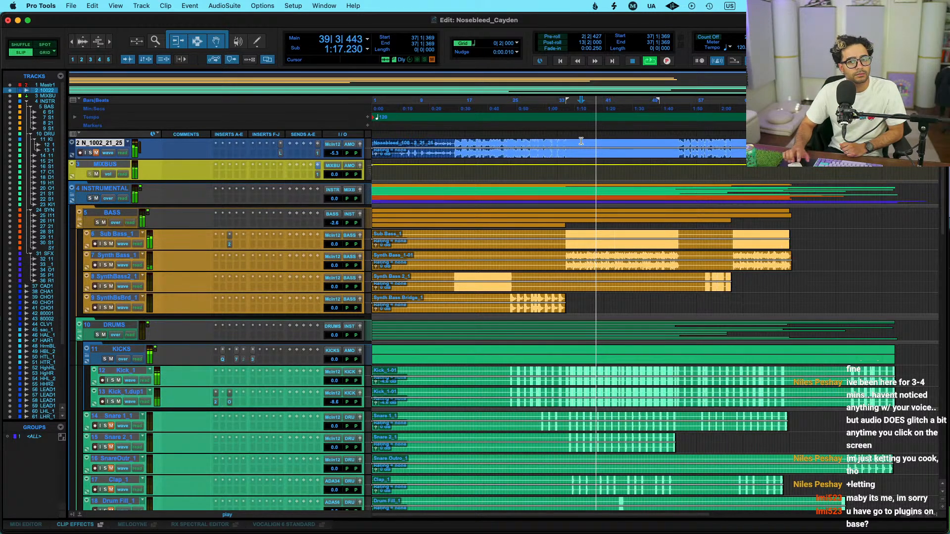
# Lower Kick_1.dup1 to about -11.9 dB and insert FabFilter Pro-Q 4 on it, cutting about 2.1 dB around 623 Hz
pyautogui.moveTo(334, 402)
pyautogui.mouseDown()
pyautogui.moveTo(339, 414)
pyautogui.moveTo(335, 407)
pyautogui.mouseUp()
pyautogui.click(340, 402)
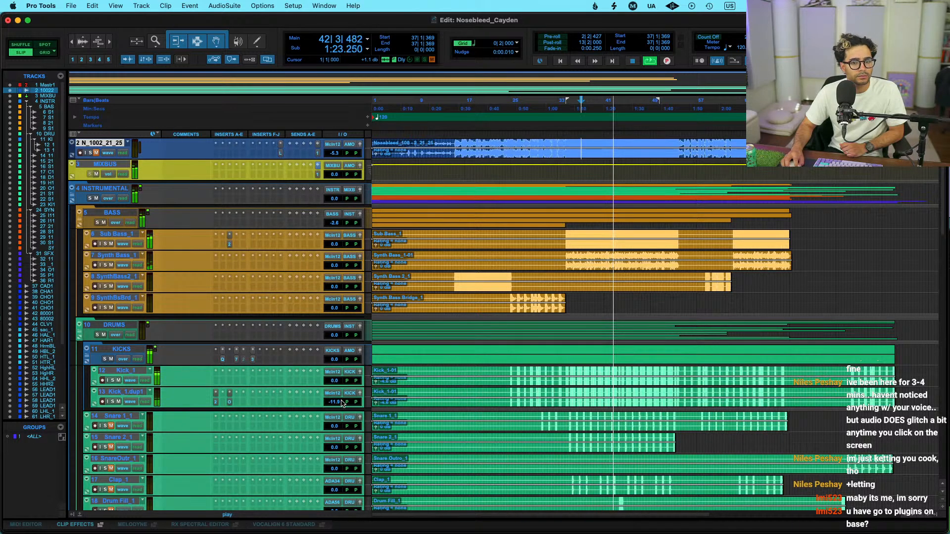
pyautogui.click(230, 350)
pyautogui.click(252, 388)
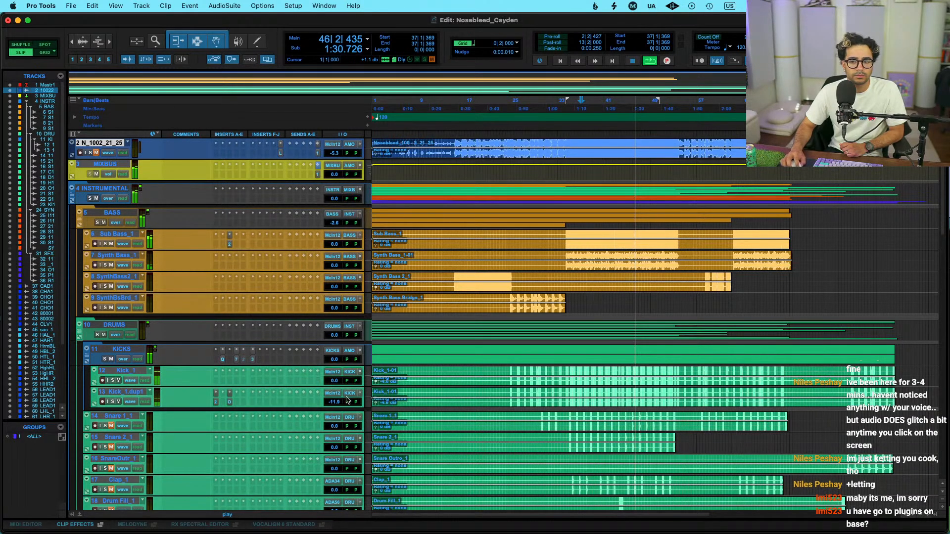
pyautogui.moveTo(562, 318); pyautogui.dragTo(519, 338)
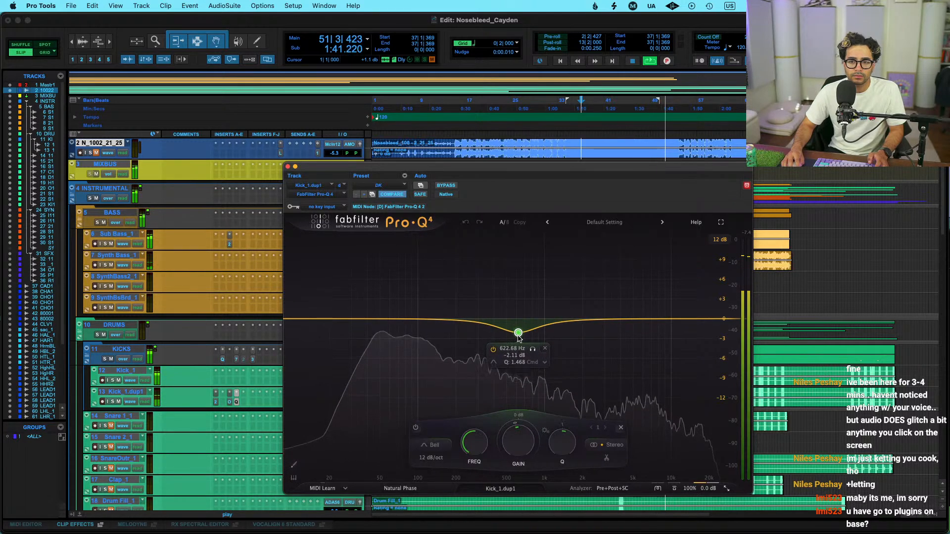
pyautogui.click(288, 166)
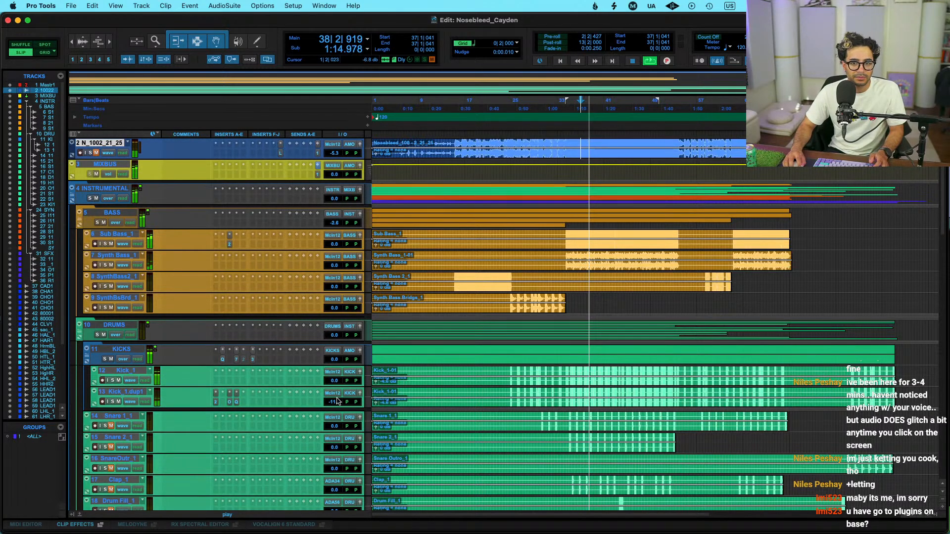
# Route the KICKS folder's output to the DRUMS (Stereo) bus and resume playback
pyautogui.press('space')
pyautogui.click(350, 351)
pyautogui.moveTo(360, 362)
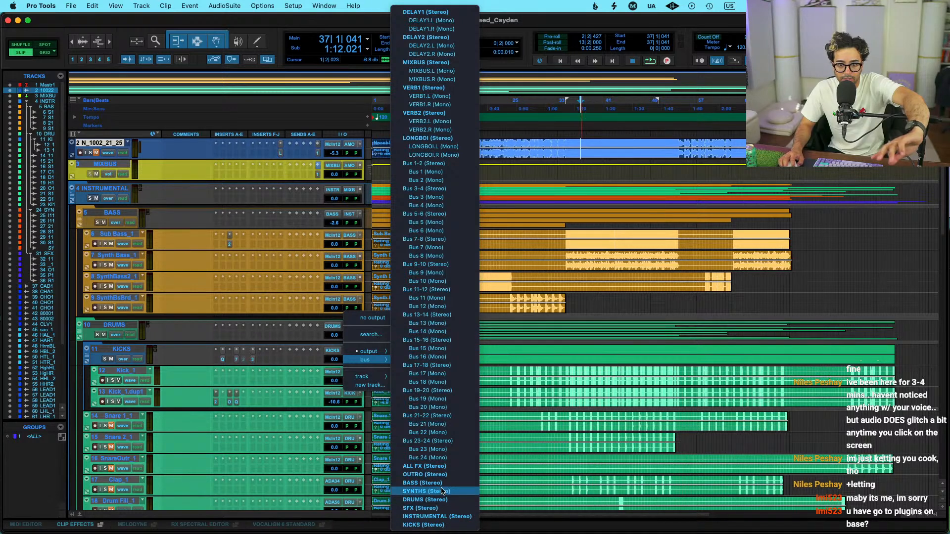
pyautogui.click(431, 500)
pyautogui.press('space')
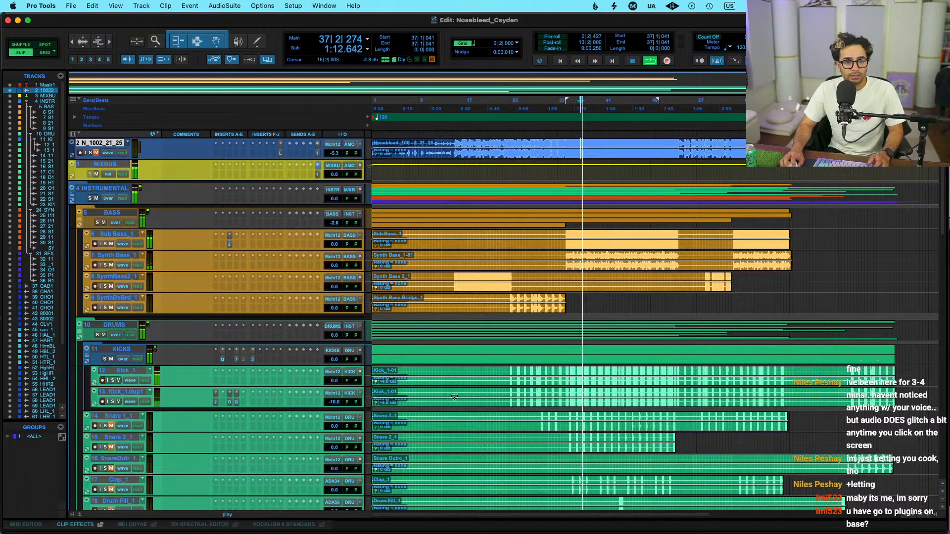
# Select the KICKS folder and collapse it to hide its two kick tracks
pyautogui.scroll(1, 562, 393)
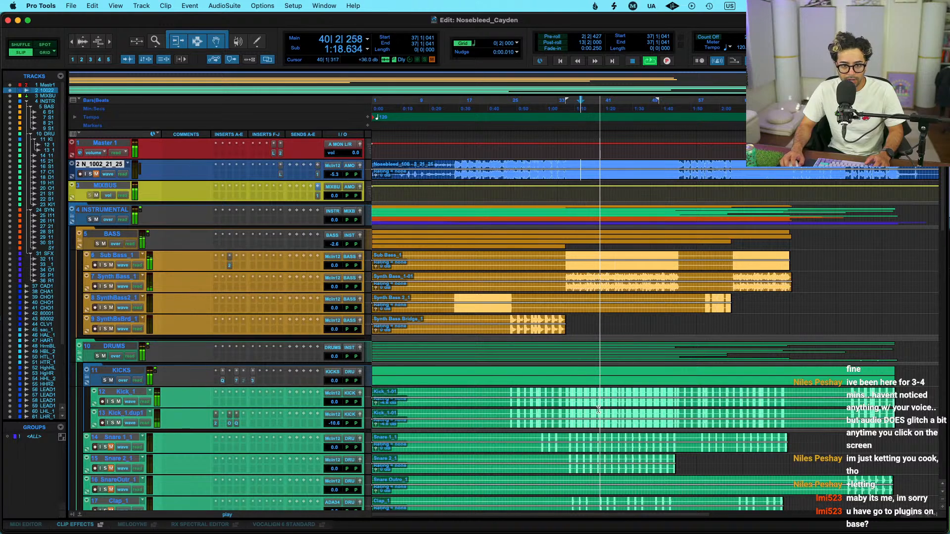
pyautogui.click(120, 371)
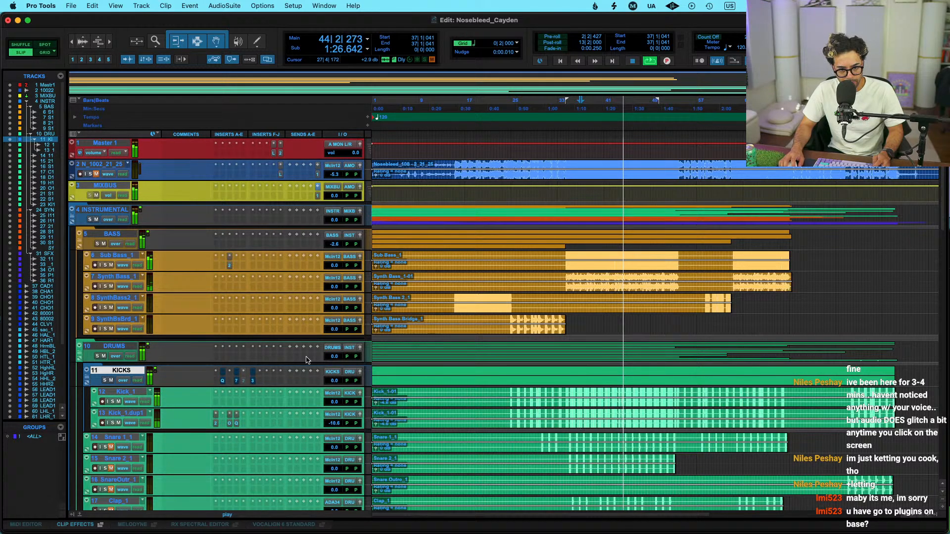
pyautogui.click(87, 370)
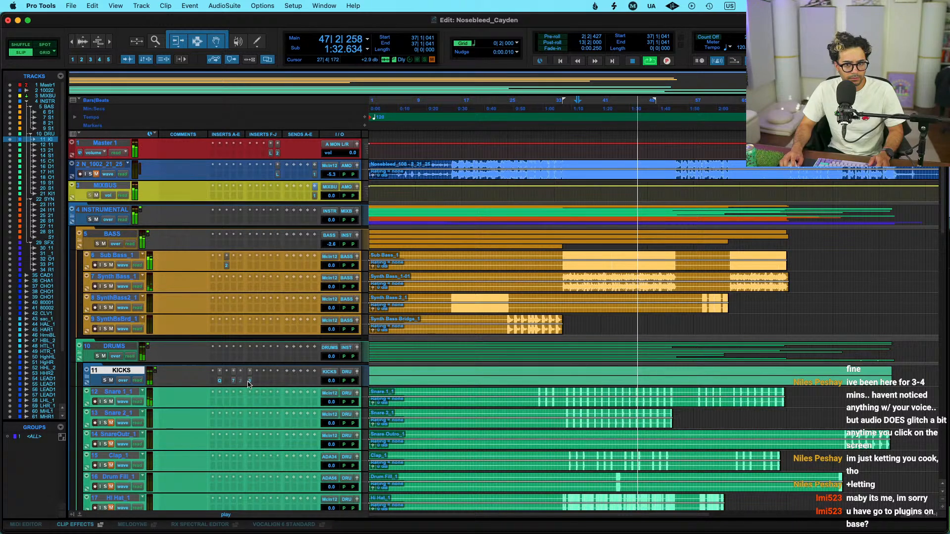
# Audition the snare and clap parts, selecting Snare 1_1 and replaying from about bar 35 on the Clap_1 track
pyautogui.scroll(-3, 148, 429)
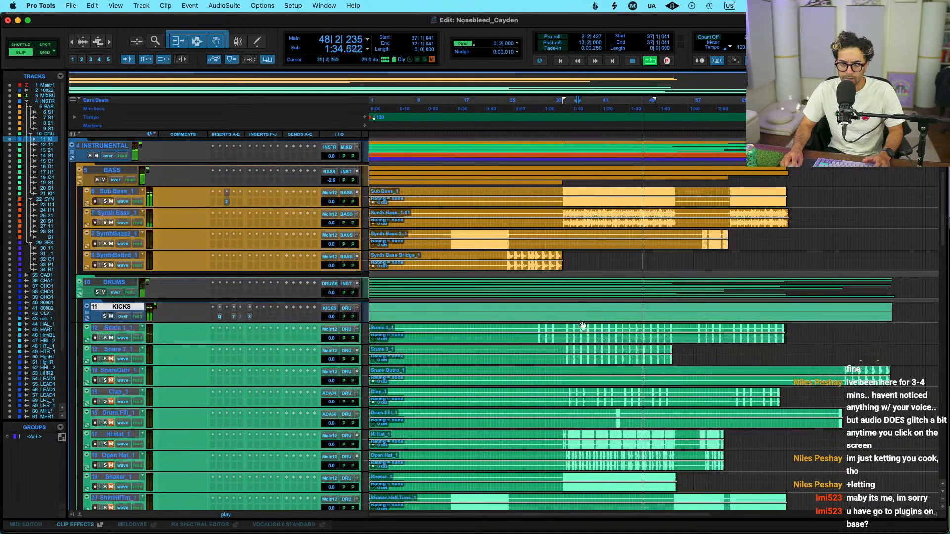
pyautogui.click(116, 329)
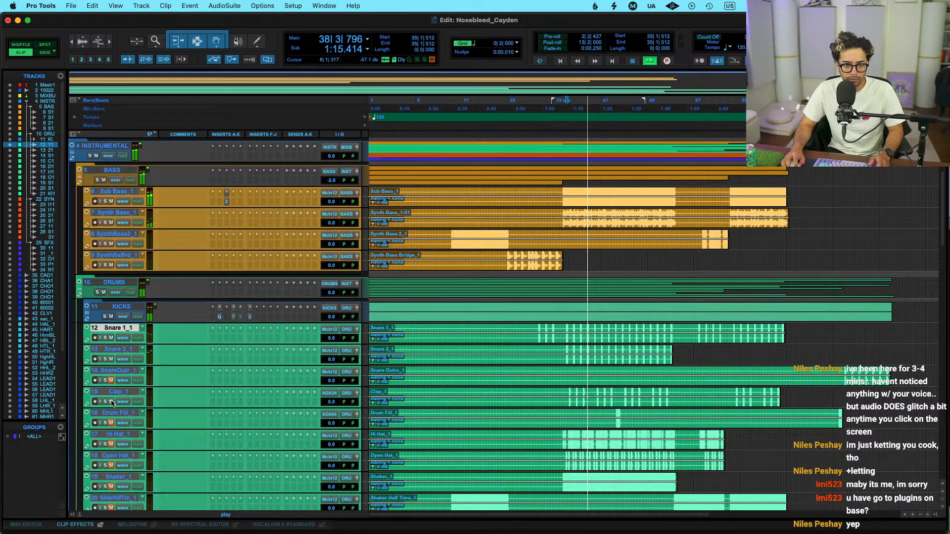
pyautogui.click(570, 393)
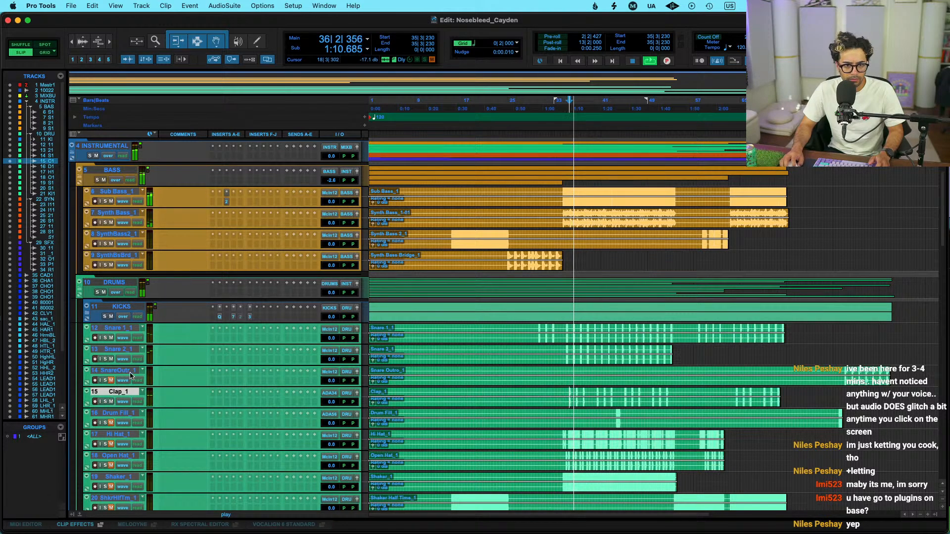
# Move the Snare 1_1, Snare 2_1 and Snare Outro tracks into a new stereo routing folder named SNARES, with the tracks routed to it
pyautogui.moveTo(115, 371); pyautogui.dragTo(123, 331)
pyautogui.rightClick(123, 331)
pyautogui.moveTo(198, 368)
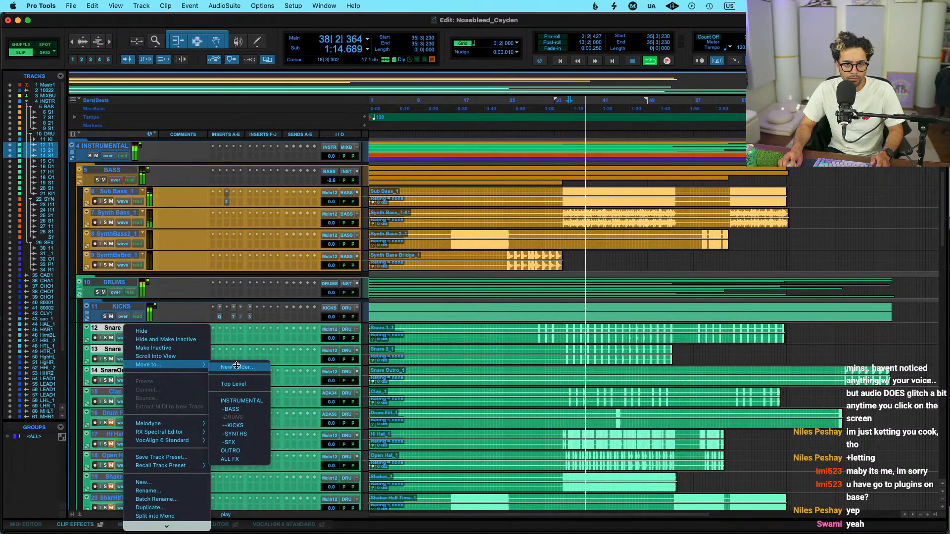
pyautogui.click(236, 369)
pyautogui.write('SNARES')
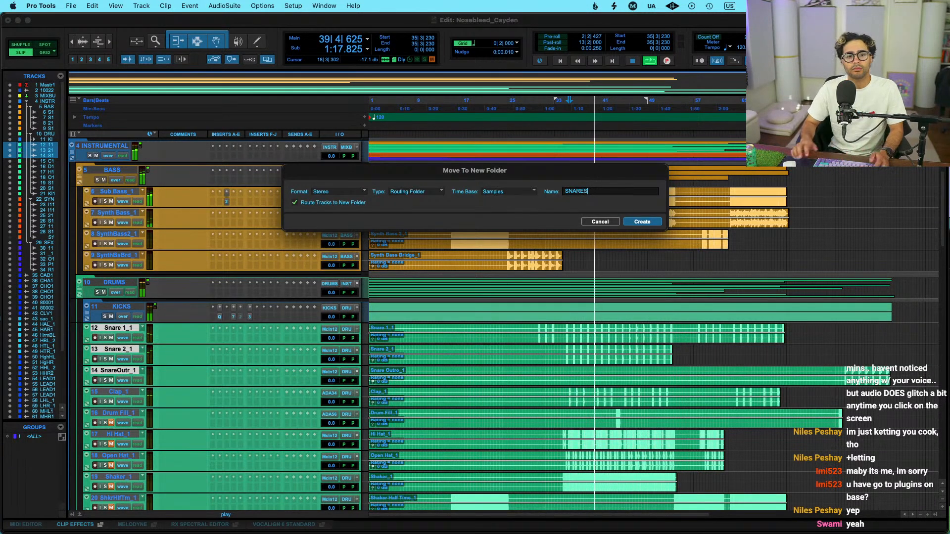
pyautogui.press('Return')
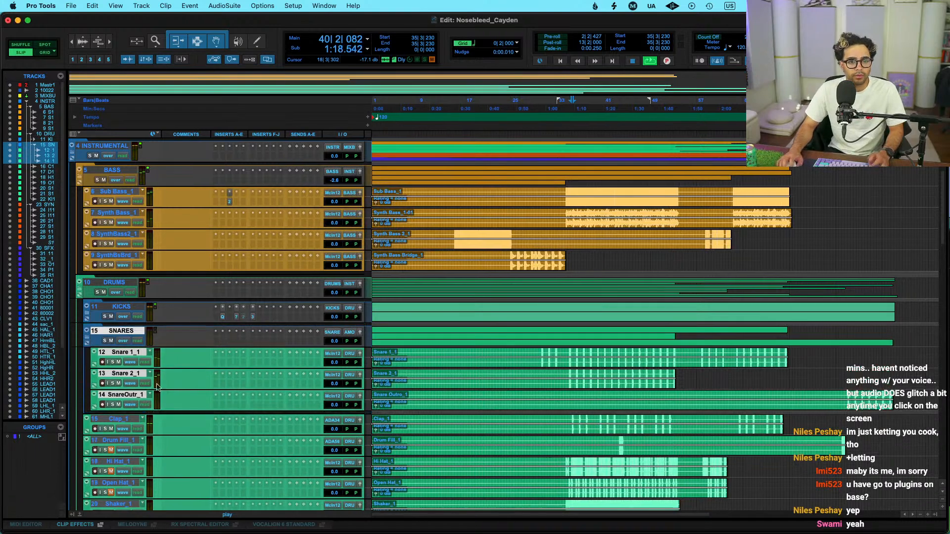
# Route the SNARES folder's output to the DRUMS (Stereo) bus
pyautogui.click(350, 332)
pyautogui.moveTo(366, 342)
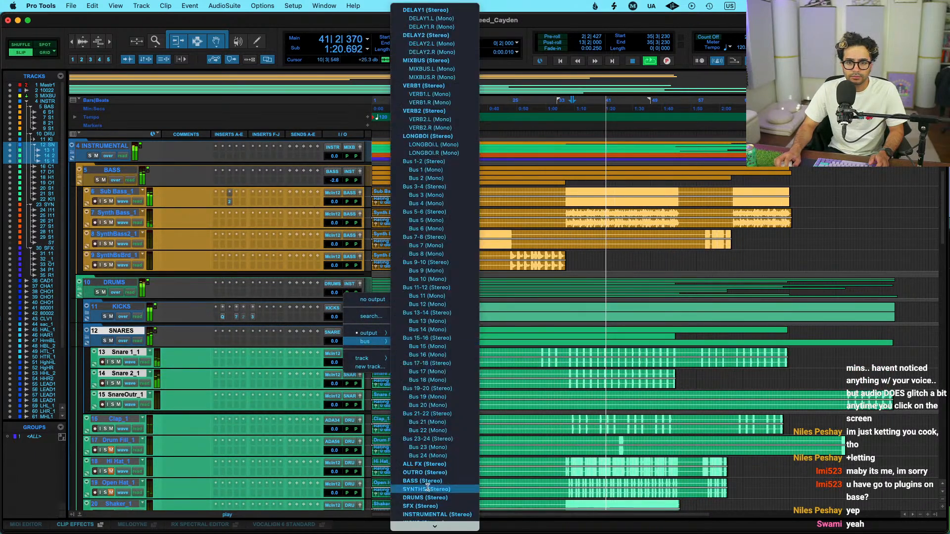
pyautogui.click(429, 498)
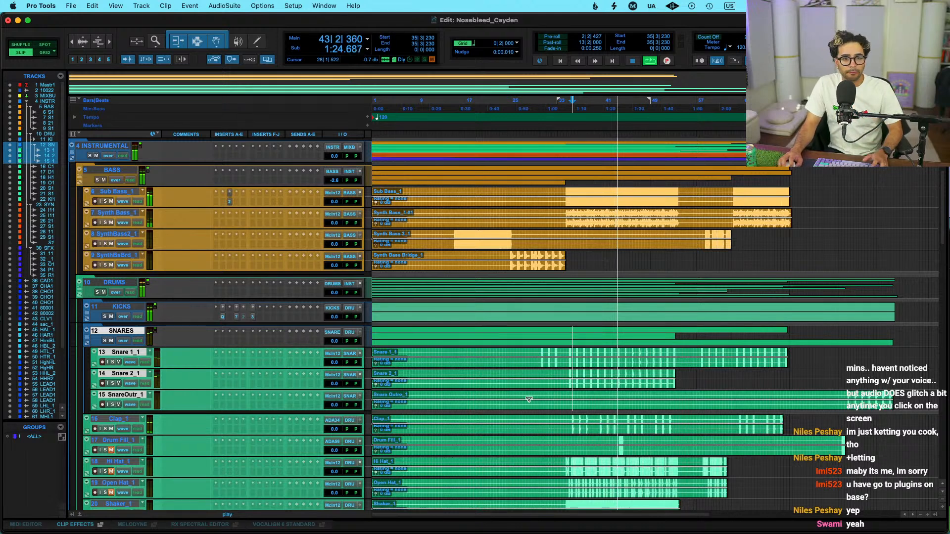
# Replay from about bar 34 with Snare 2_1 soloed and insert the UltimUtility (stereo) plug-in on that track
pyautogui.click(568, 335)
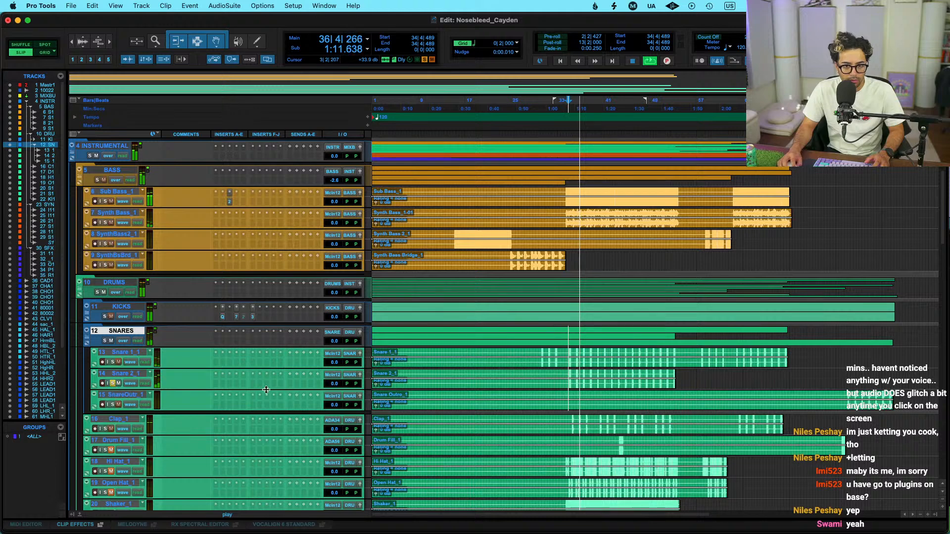
pyautogui.click(251, 385)
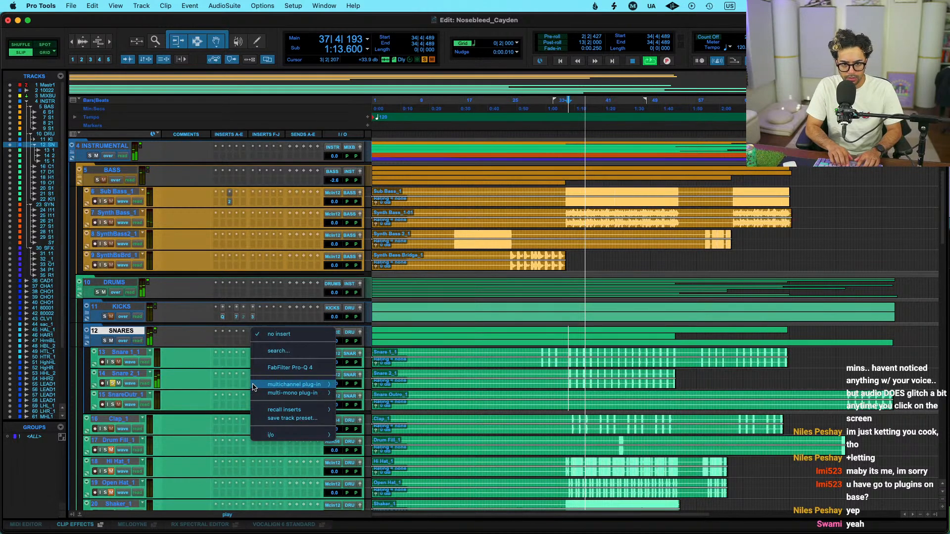
pyautogui.write('t')
pyautogui.press('BackSpace')
pyautogui.write('ulti')
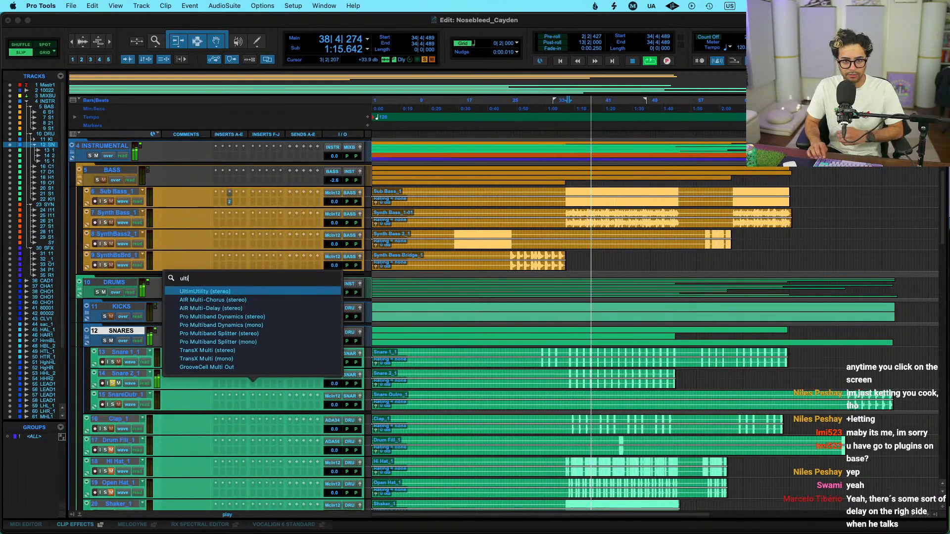
pyautogui.press('Return')
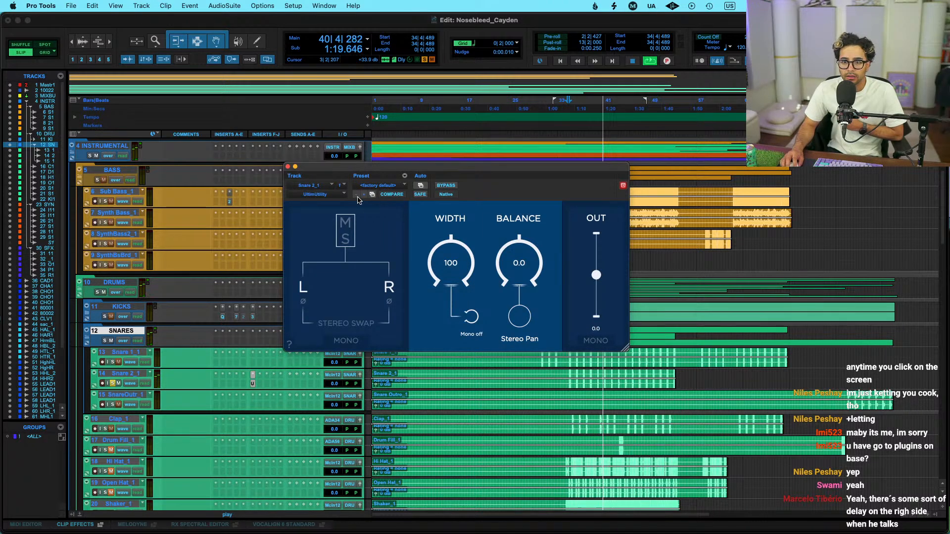
pyautogui.click(262, 385)
pyautogui.moveTo(311, 386)
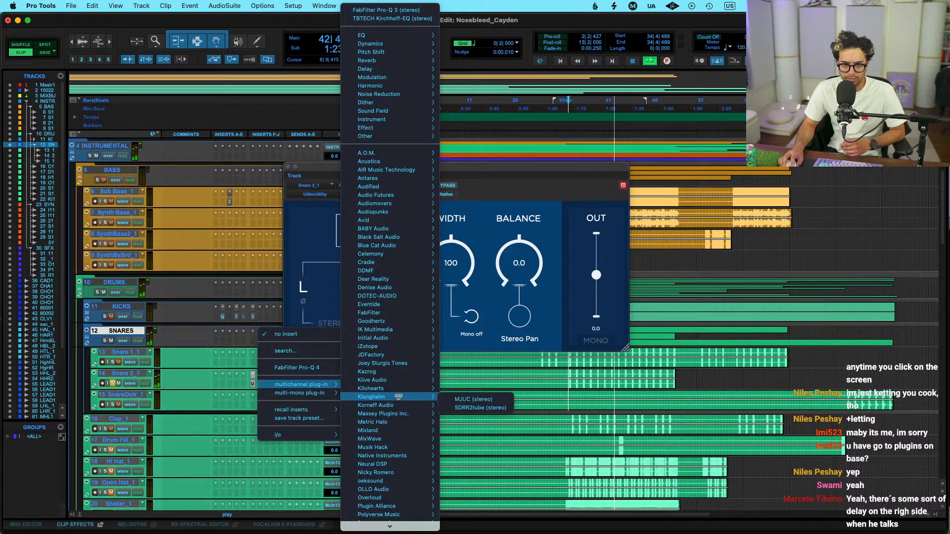
pyautogui.moveTo(394, 355)
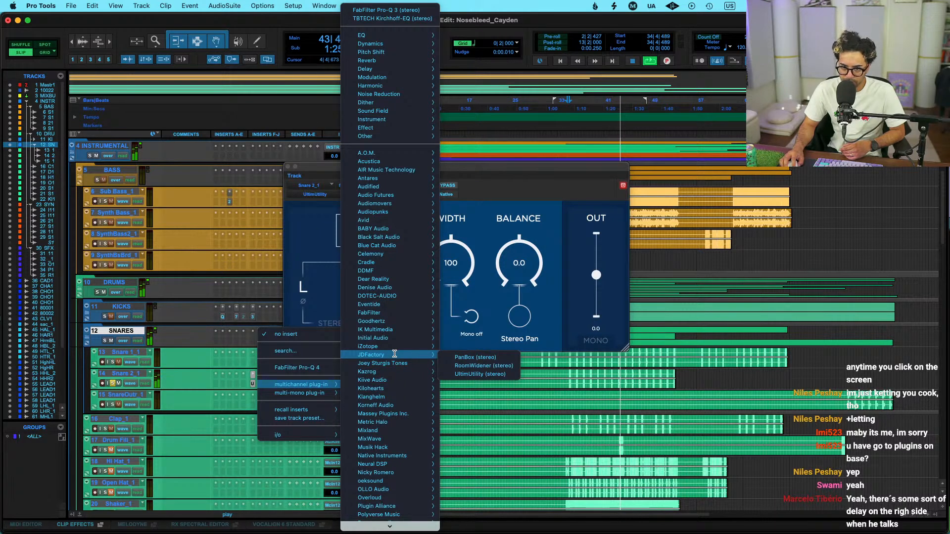
pyautogui.click(503, 207)
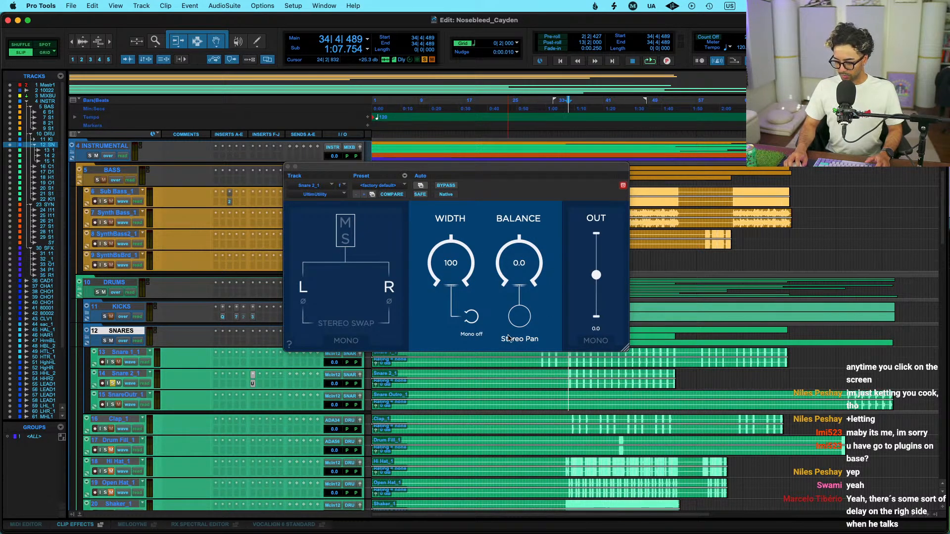
# Try out UltimUtility's Balance and Width controls on Snare 2_1, resetting each to its default
pyautogui.moveTo(519, 240); pyautogui.dragTo(541, 191)
pyautogui.keyDown('alt'); pyautogui.click(520, 271); pyautogui.keyUp('alt')
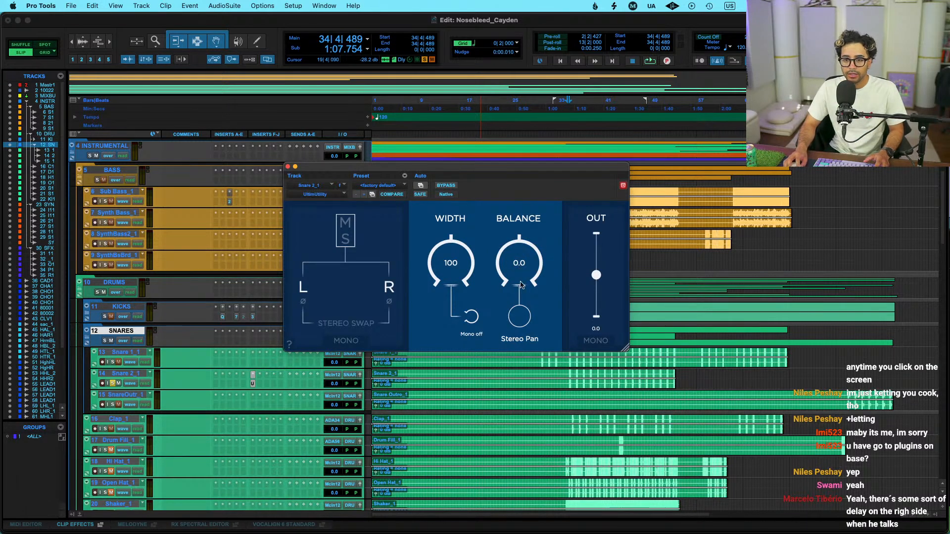
pyautogui.press('space')
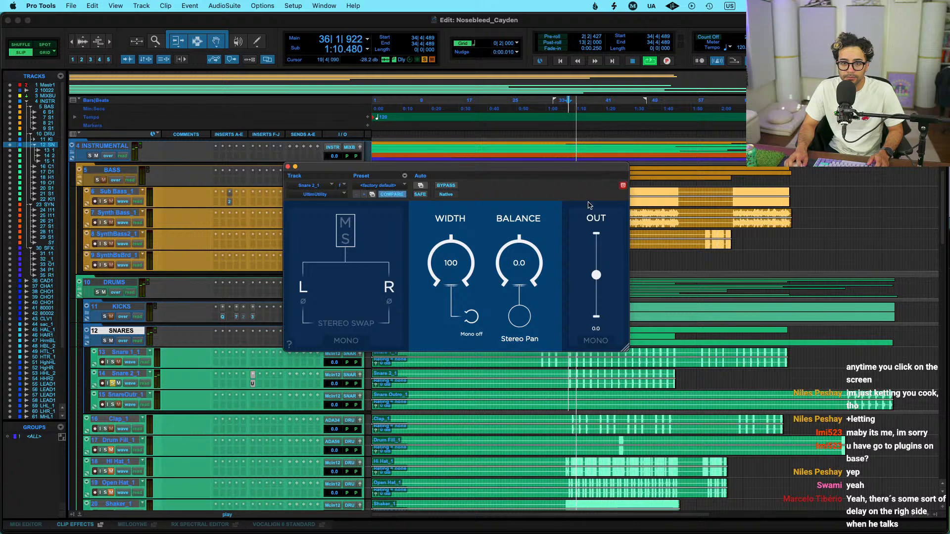
pyautogui.moveTo(451, 262); pyautogui.dragTo(474, 226)
pyautogui.keyDown('alt'); pyautogui.click(453, 263); pyautogui.keyUp('alt')
# Set UltimUtility's Balance on Snare 2_1 to 25.0L and compare it with the bypassed sound during playback
pyautogui.moveTo(523, 261); pyautogui.dragTo(520, 275)
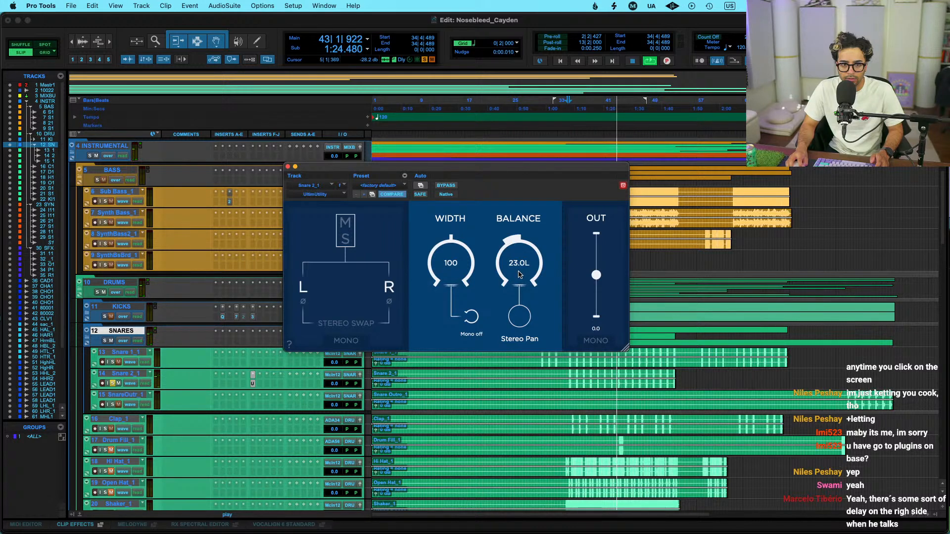
pyautogui.press('space')
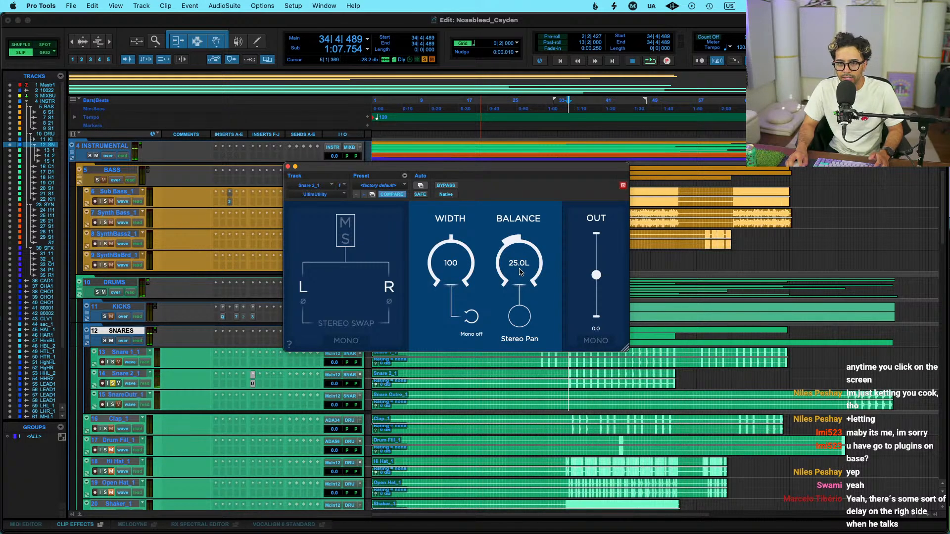
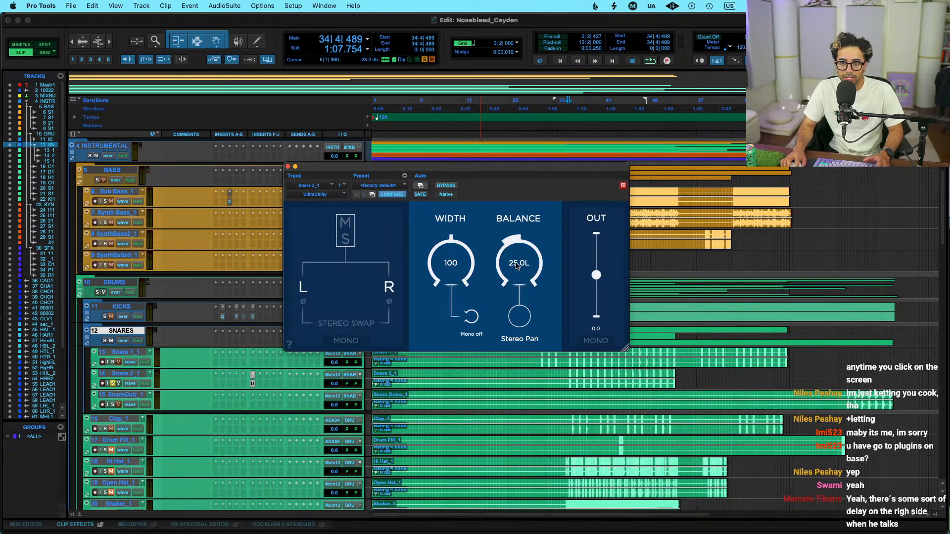
pyautogui.press('space')
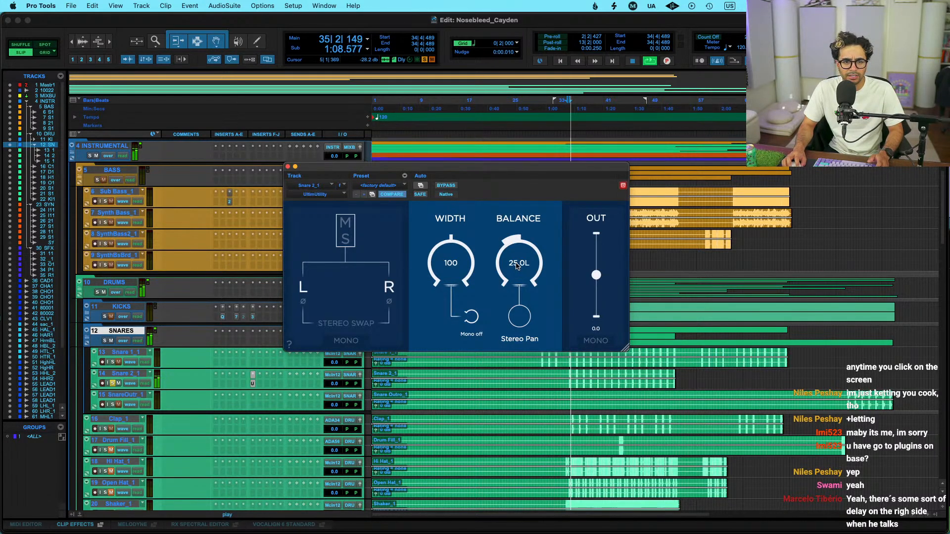
pyautogui.click(450, 187)
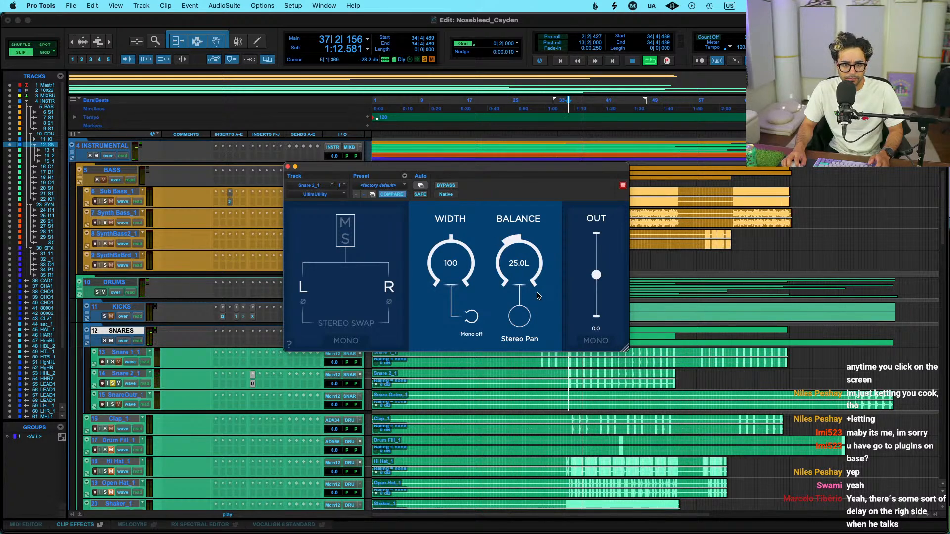
# Fine-tune the Balance to 28.0L, close UltimUtility and move it to the first insert slot of Snare 2_1
pyautogui.scroll(-1, 519, 271)
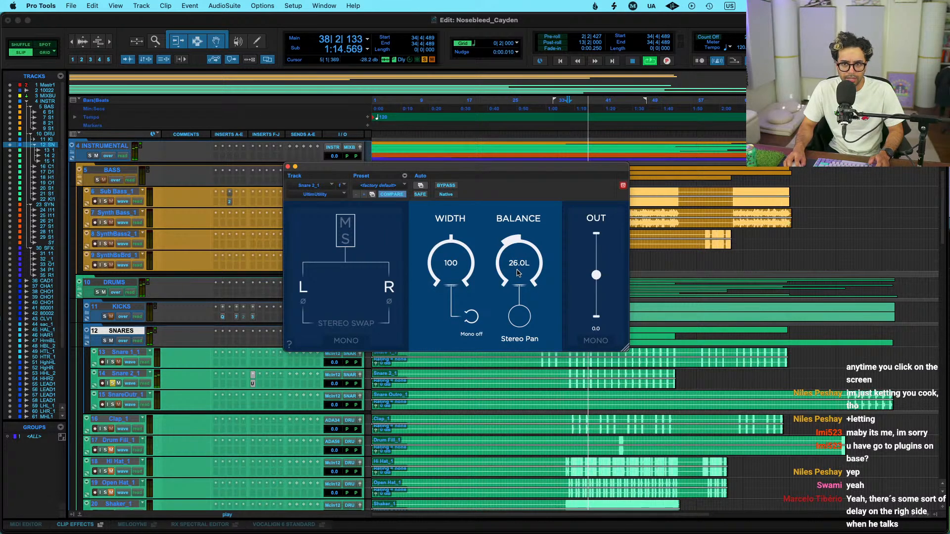
pyautogui.scroll(-2, 519, 272)
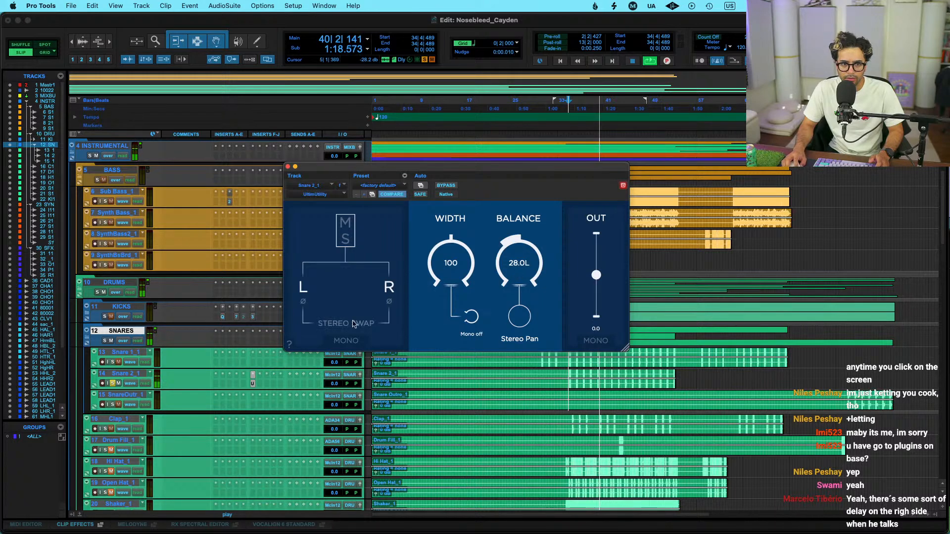
pyautogui.click(288, 167)
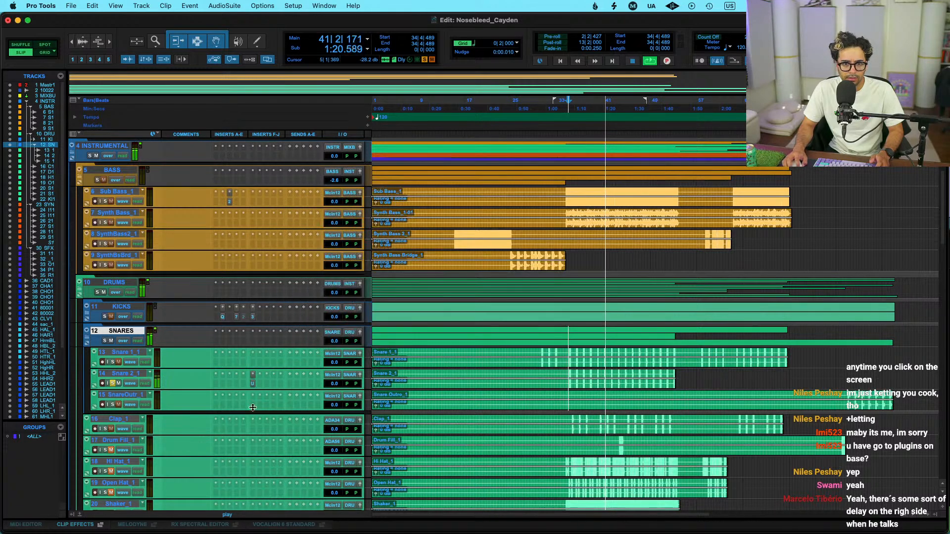
pyautogui.moveTo(253, 385); pyautogui.dragTo(216, 385)
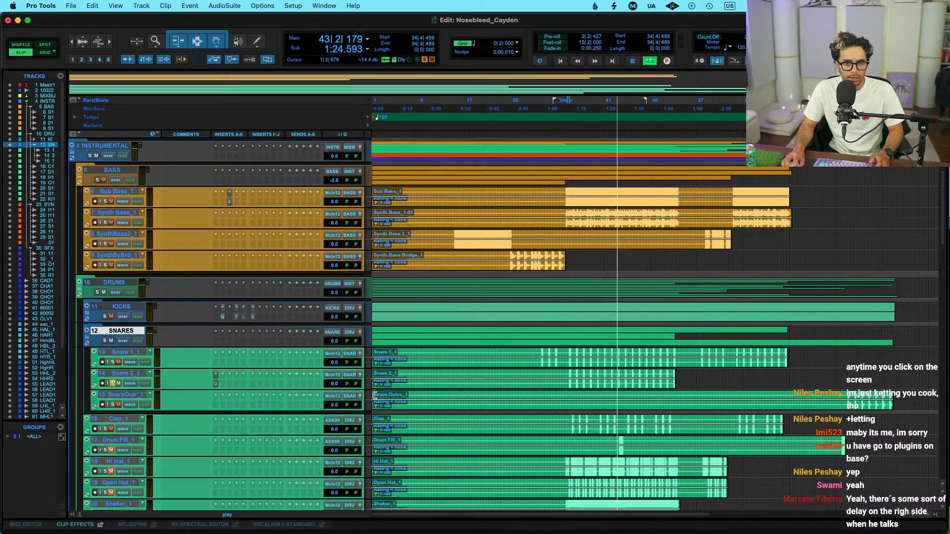
# Raise the Snare 2 track's volume to +3.0 dB and stop playback
pyautogui.moveTo(331, 384); pyautogui.dragTo(337, 388)
pyautogui.press('space')
pyautogui.scroll(3, 583, 238)
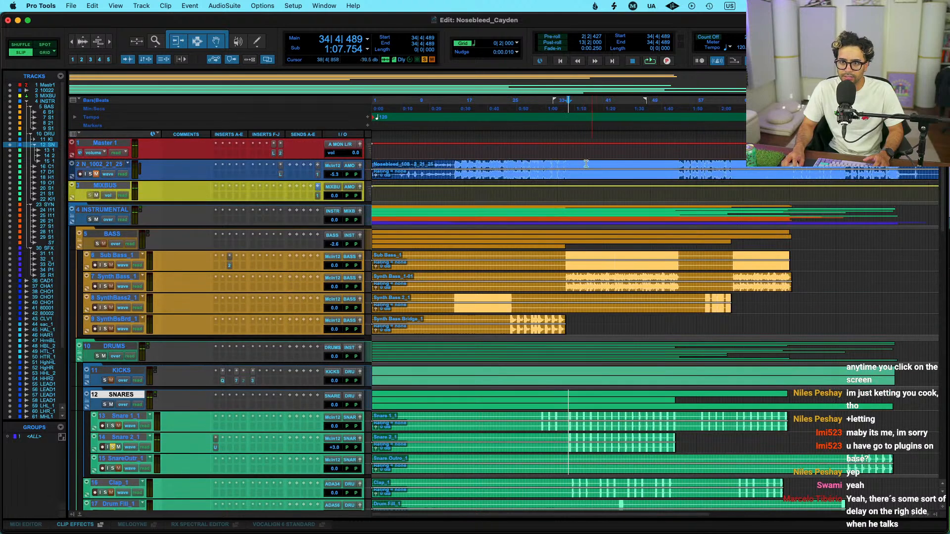
# Compare the reference track N_1002_21_25 with the mix by playing each from bar 36
pyautogui.click(580, 164)
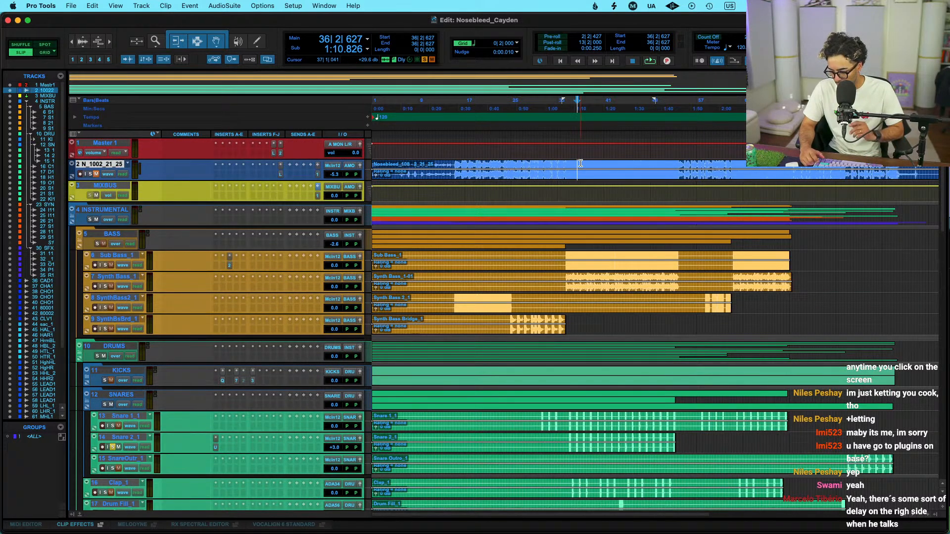
pyautogui.press('space')
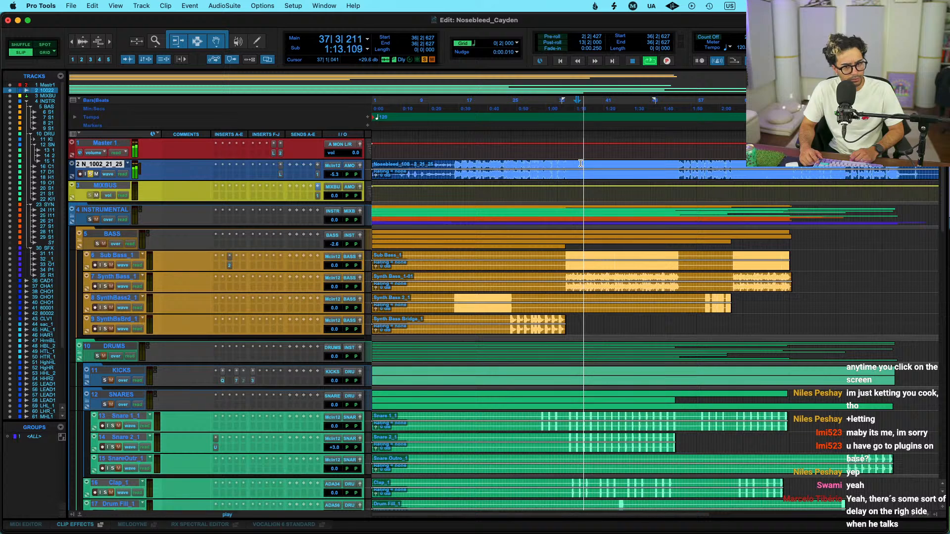
pyautogui.press('space')
pyautogui.press('space')
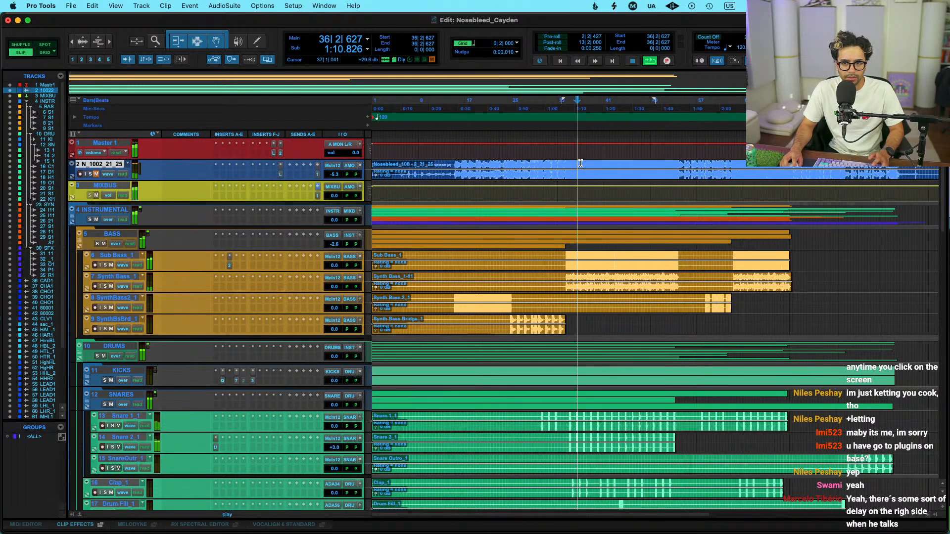
# Try the Snare 1 track's volume at -1.3 dB, check it in solo, and reset it to 0.0 dB
pyautogui.click(340, 430)
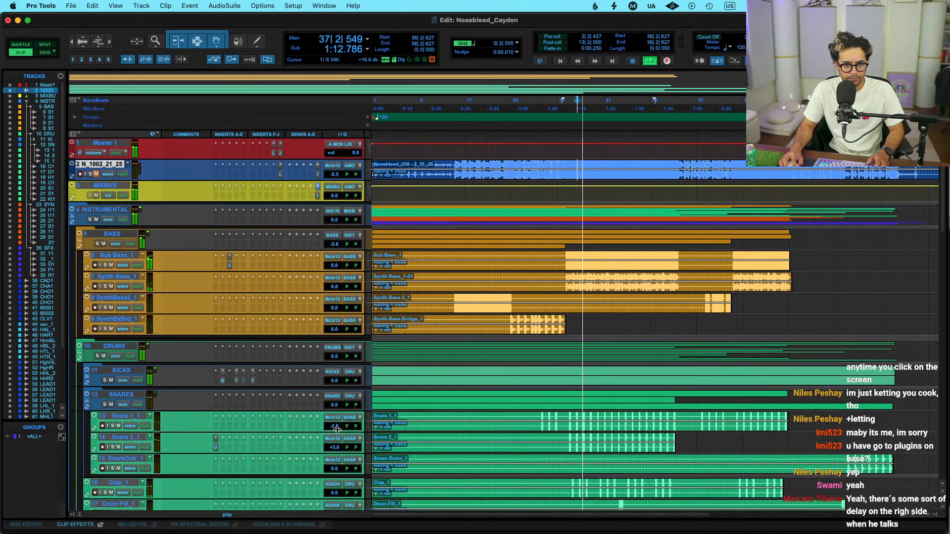
pyautogui.click(335, 429)
pyautogui.moveTo(335, 426); pyautogui.dragTo(336, 432)
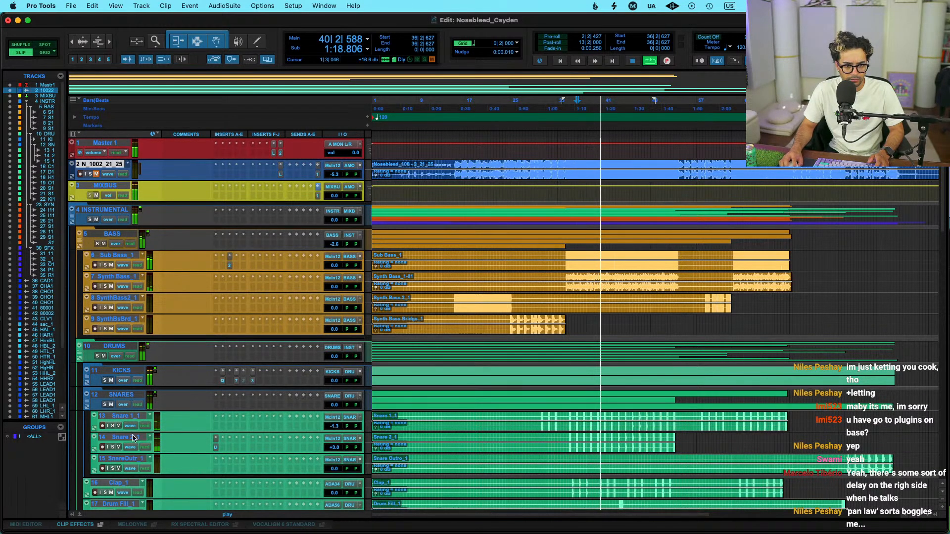
pyautogui.click(118, 426)
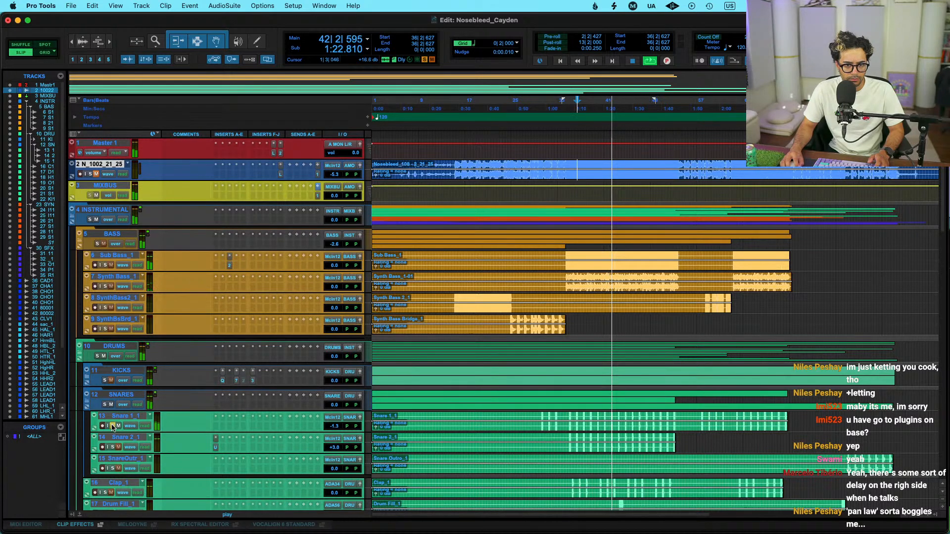
pyautogui.keyDown('alt'); pyautogui.click(337, 427); pyautogui.keyUp('alt')
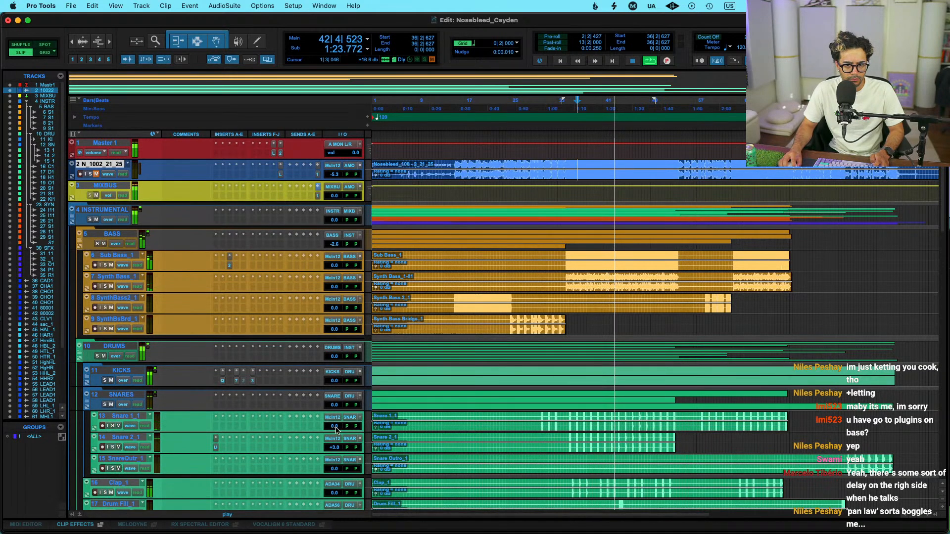
# Insert the Mixland 280 PRE plugin in the second insert slot of the SNARES folder track
pyautogui.click(223, 399)
pyautogui.press('s')
pyautogui.press('Return')
pyautogui.write('snd')
pyautogui.press('Return')
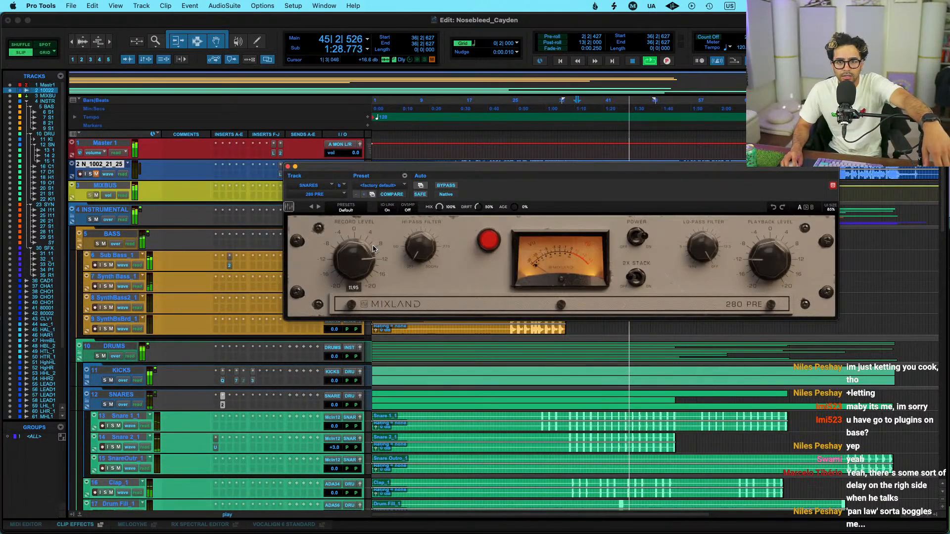
# Set the 280 PRE's record level to about 12 and lower its low-pass filter to about 6.2 kHz
pyautogui.scroll(4, 373, 249)
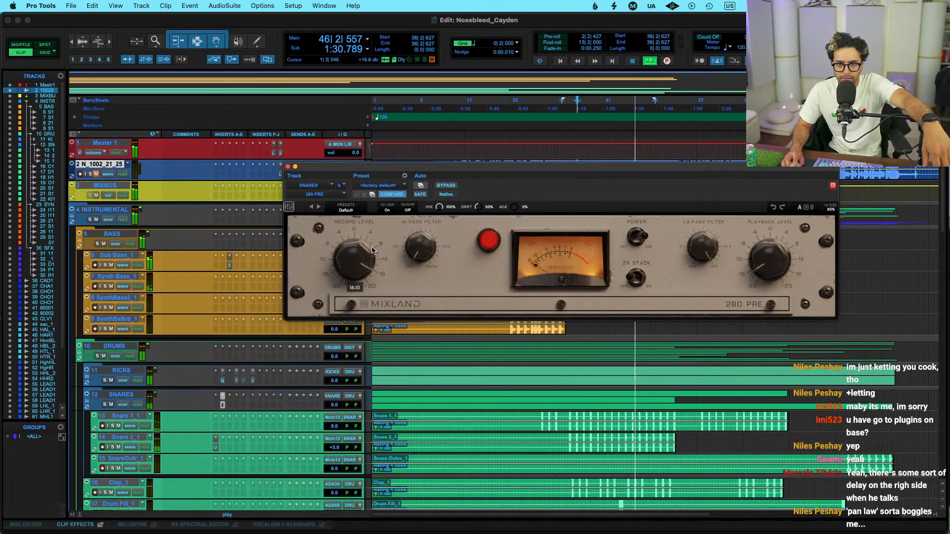
pyautogui.scroll(-2, 357, 274)
pyautogui.scroll(2, 421, 249)
pyautogui.scroll(-4, 701, 250)
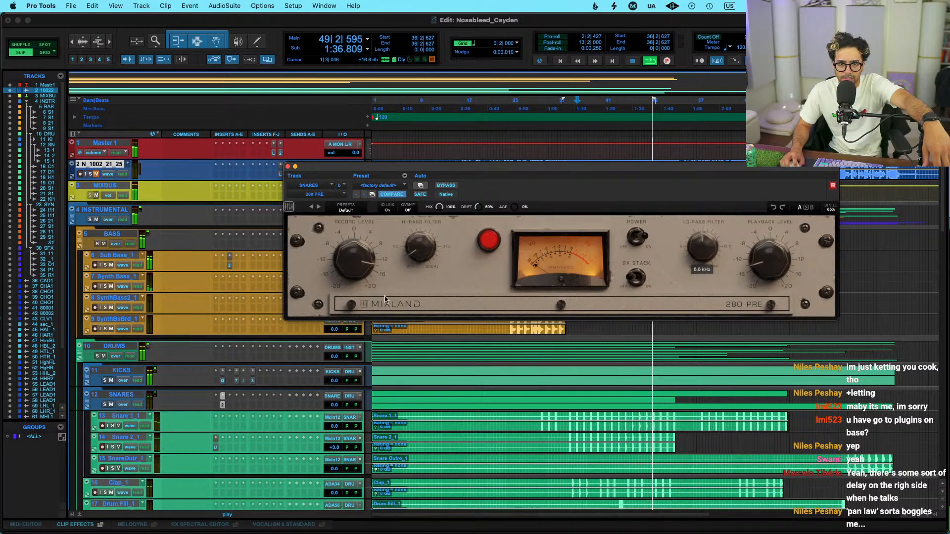
pyautogui.scroll(-2, 705, 257)
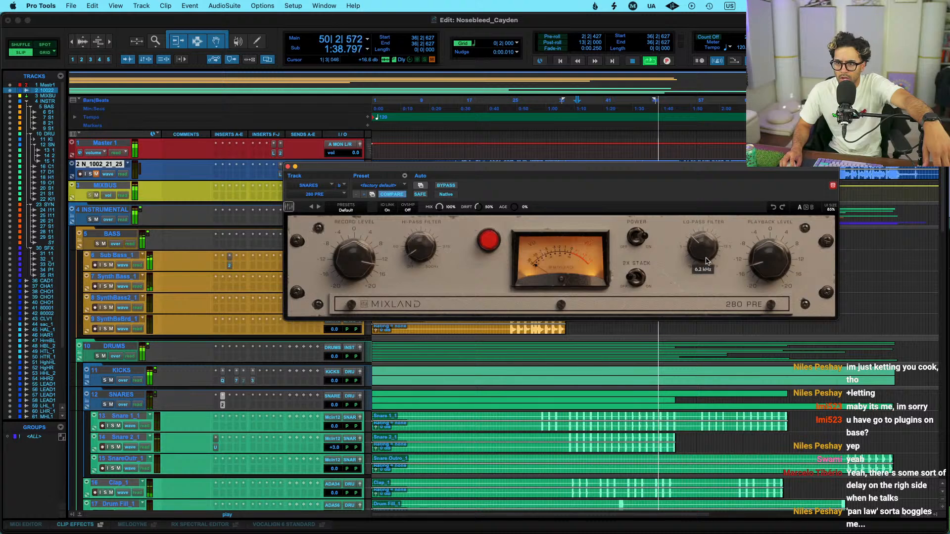
pyautogui.scroll(-2, 705, 257)
pyautogui.scroll(-1, 706, 256)
pyautogui.scroll(-2, 358, 262)
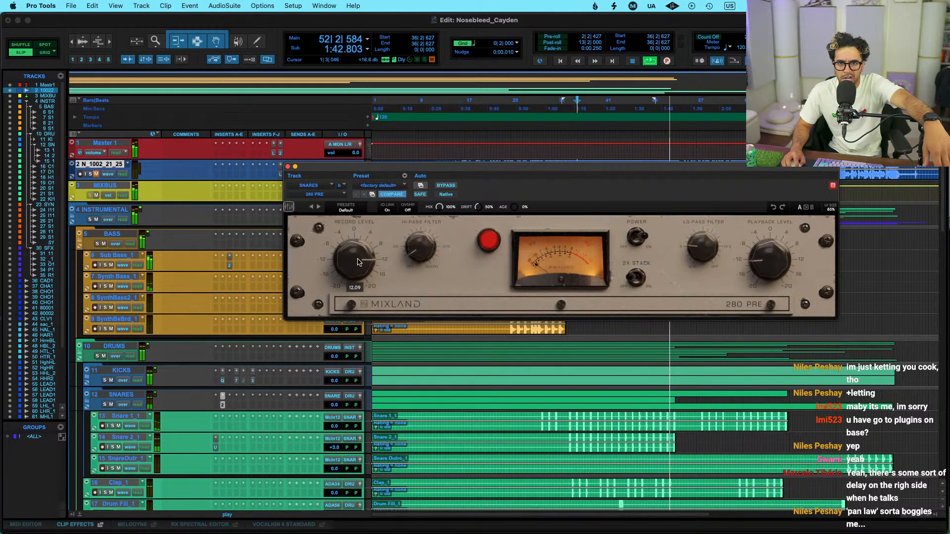
pyautogui.scroll(2, 704, 250)
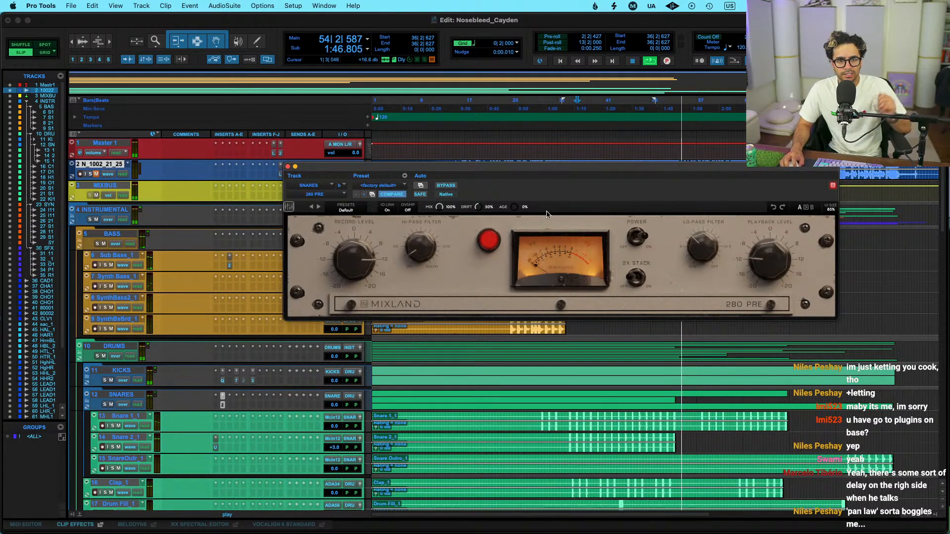
# Replay the section from bar 36 and lower the 280 PRE's mix to 3%
pyautogui.press('space')
pyautogui.press('space')
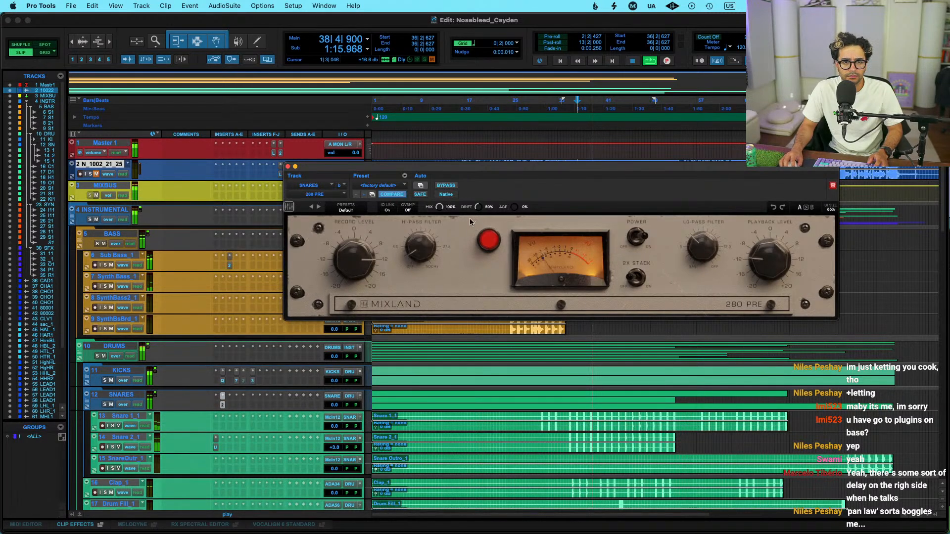
pyautogui.moveTo(442, 209); pyautogui.dragTo(438, 258)
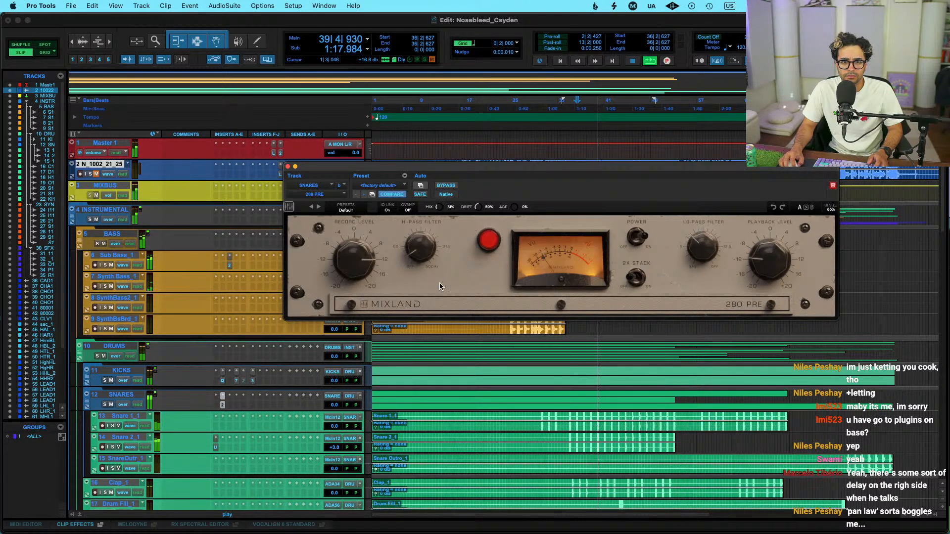
# Solo the Snare 2 track, insert an EQ in its third insert slot, and adjust one band
pyautogui.click(113, 448)
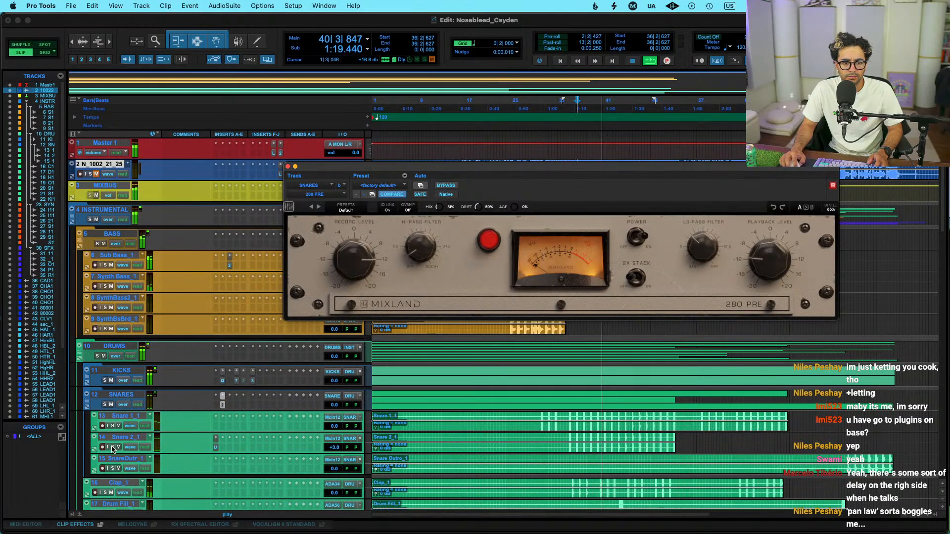
pyautogui.click(230, 448)
pyautogui.click(250, 431)
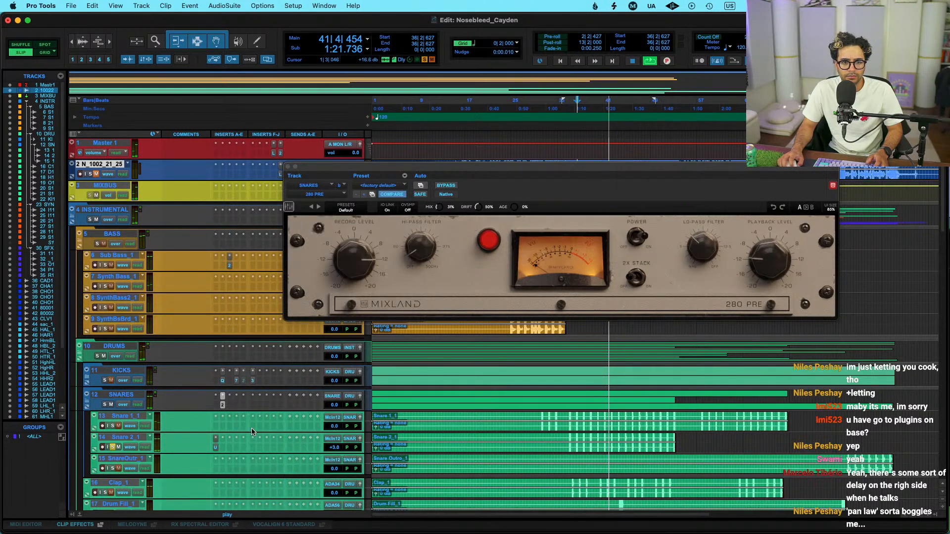
pyautogui.moveTo(617, 318); pyautogui.dragTo(641, 336)
# Reopen the SNARES track's 280 PRE, raise its mix partway while the section plays, and close the plugin
pyautogui.click(223, 406)
pyautogui.press('space')
pyautogui.press('space')
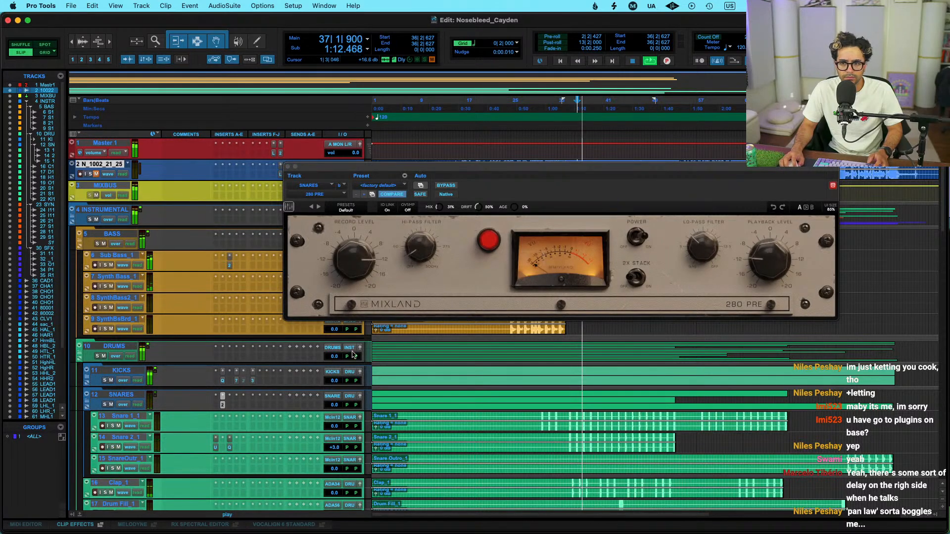
pyautogui.click(439, 210)
pyautogui.moveTo(438, 210); pyautogui.dragTo(439, 216)
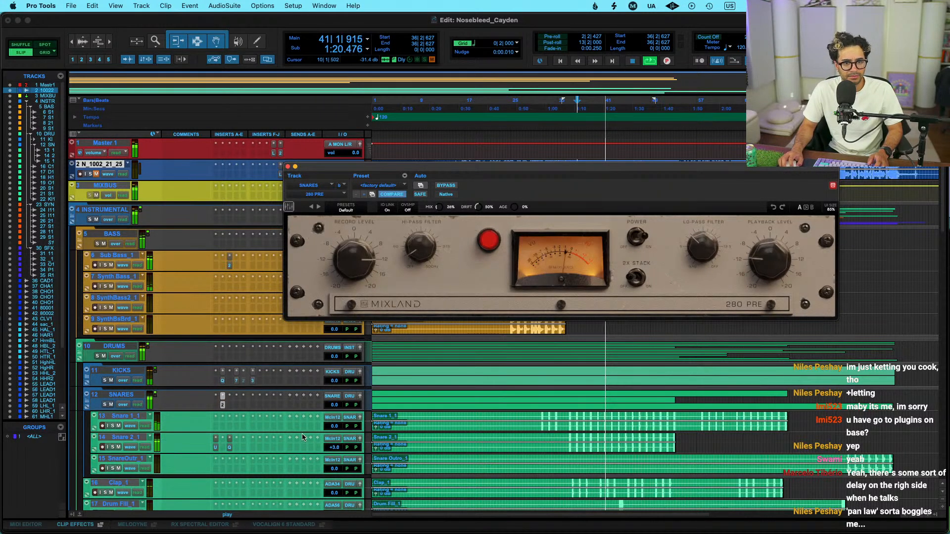
pyautogui.scroll(-4, 234, 420)
pyautogui.press('space')
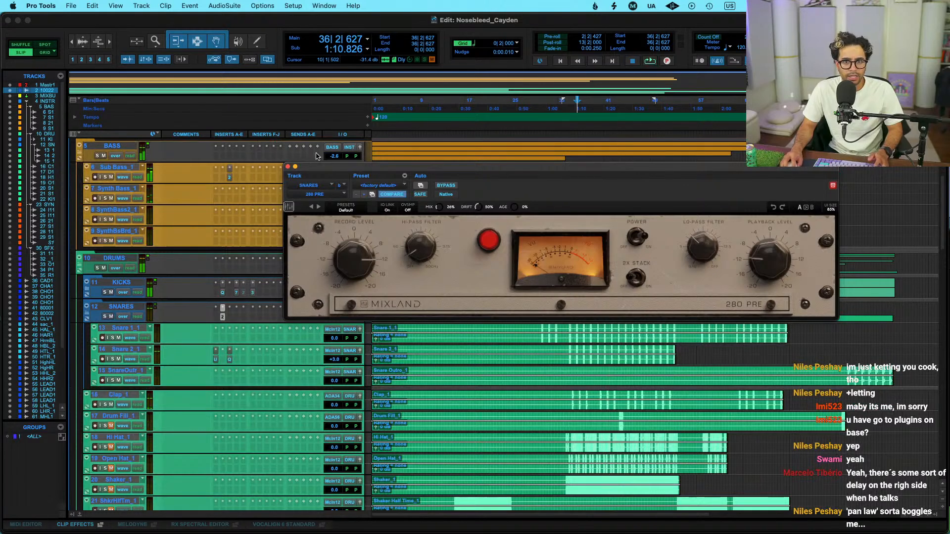
pyautogui.click(289, 168)
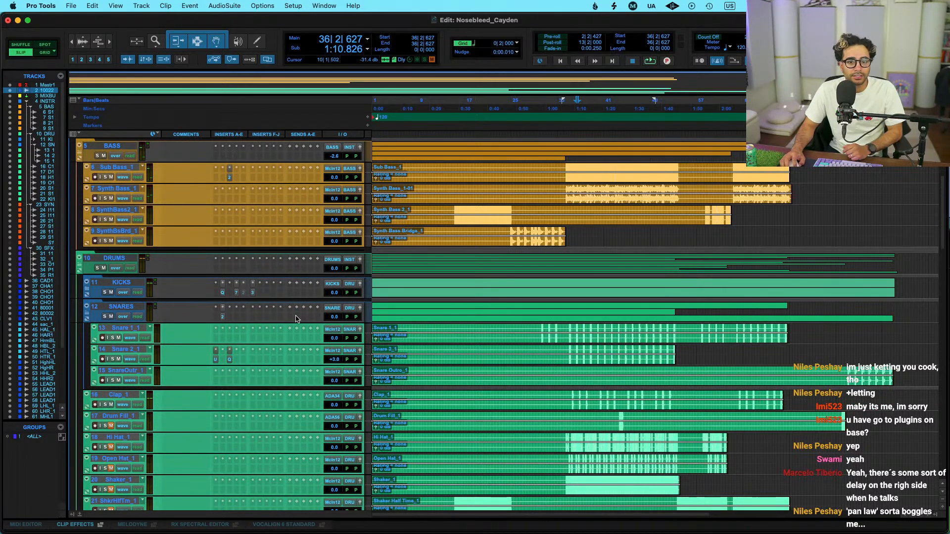
# Create a send from SNARES to a new stereo Aux Input track named OCEAN WAY and color that track purple
pyautogui.click(318, 318)
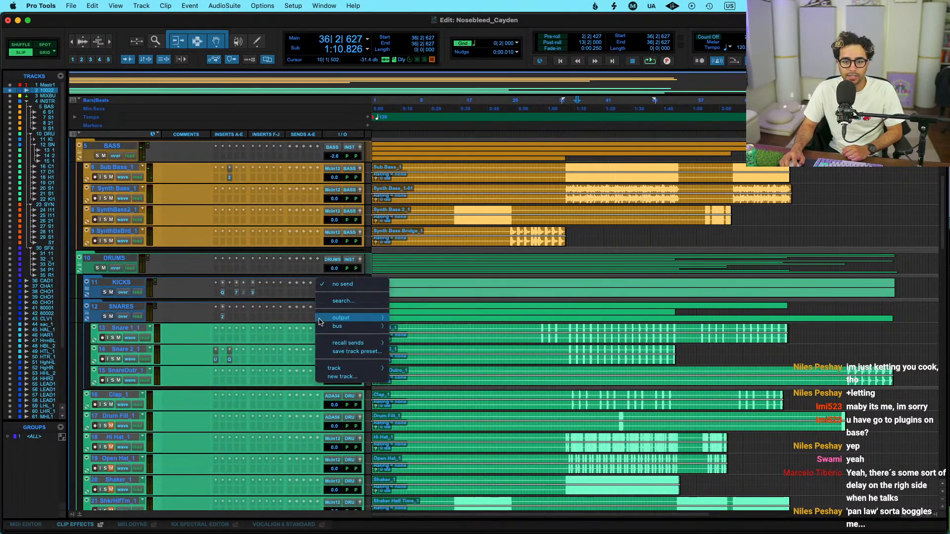
pyautogui.click(359, 382)
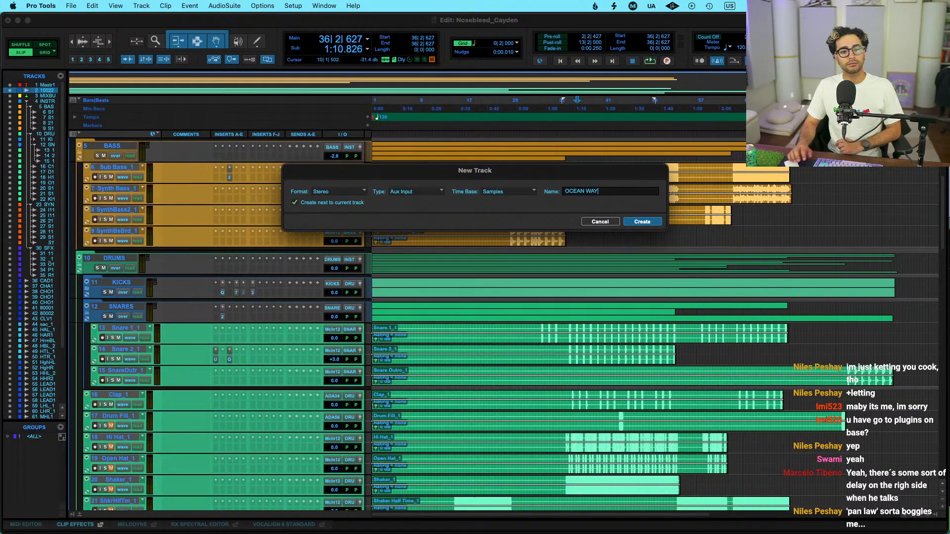
pyautogui.write('OCEAN WAY')
pyautogui.press('Return')
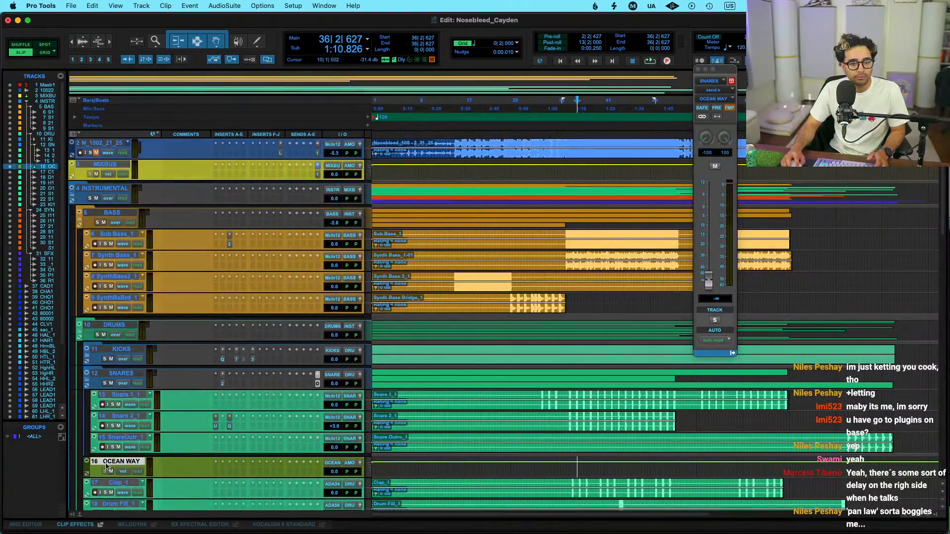
pyautogui.doubleClick(88, 470)
pyautogui.click(114, 94)
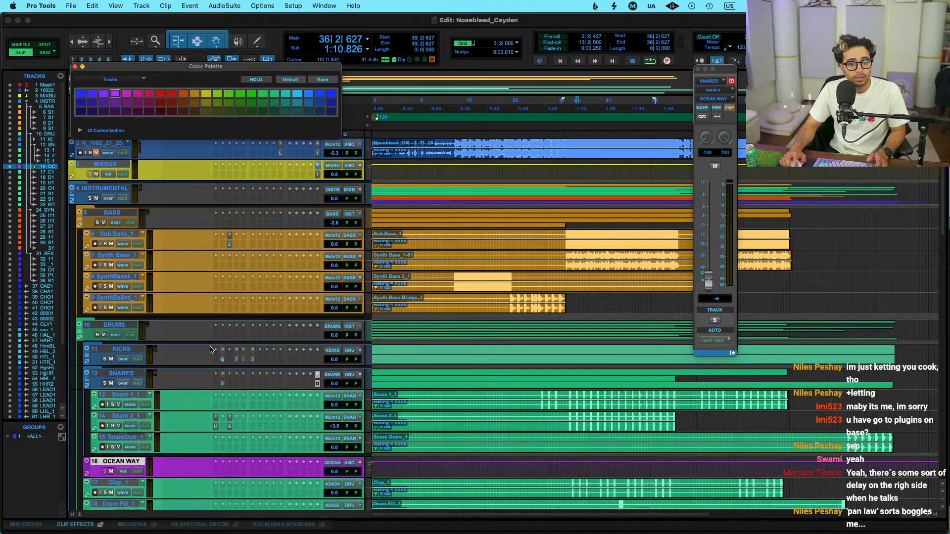
# Insert the UAD Ocean Way Studios plugin in the OCEAN WAY track's first slot and close its window
pyautogui.scroll(-3, 212, 349)
pyautogui.click(215, 362)
pyautogui.write('ocean')
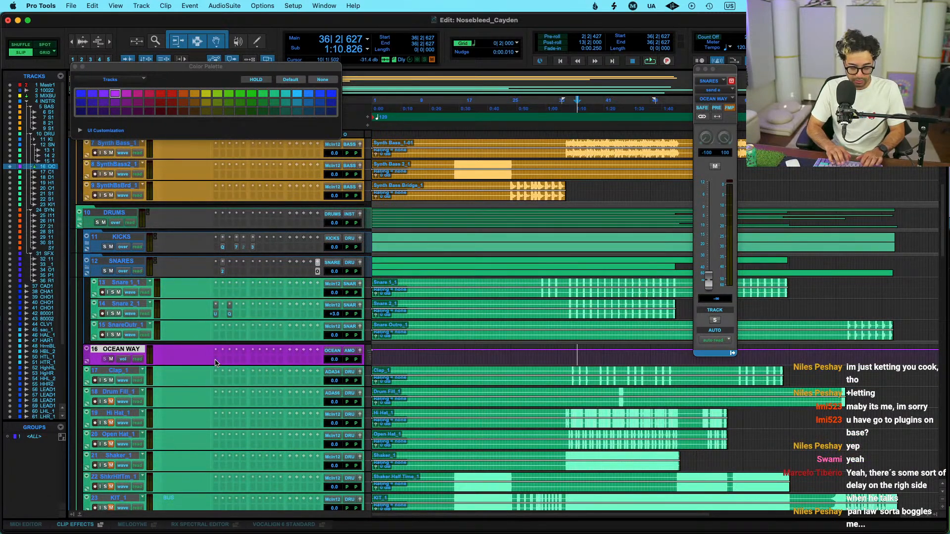
pyautogui.press('Return')
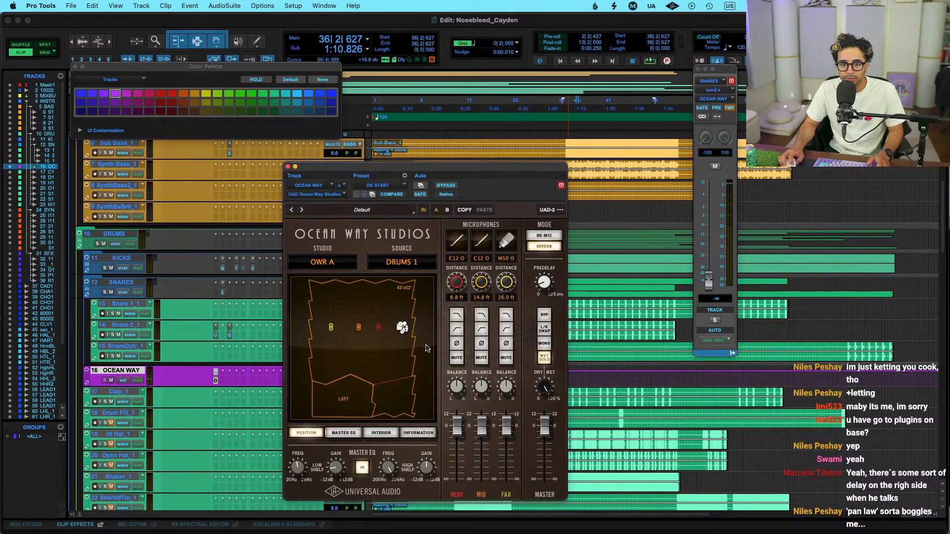
pyautogui.click(288, 167)
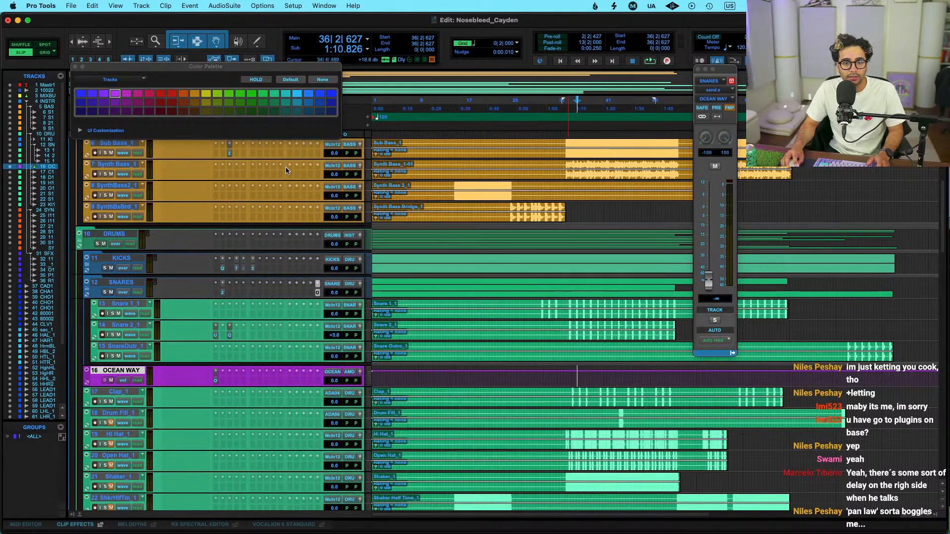
# Route the OCEAN WAY track's output to the DRUMS (Stereo) bus and move the track below KIT_1
pyautogui.click(349, 373)
pyautogui.moveTo(366, 381)
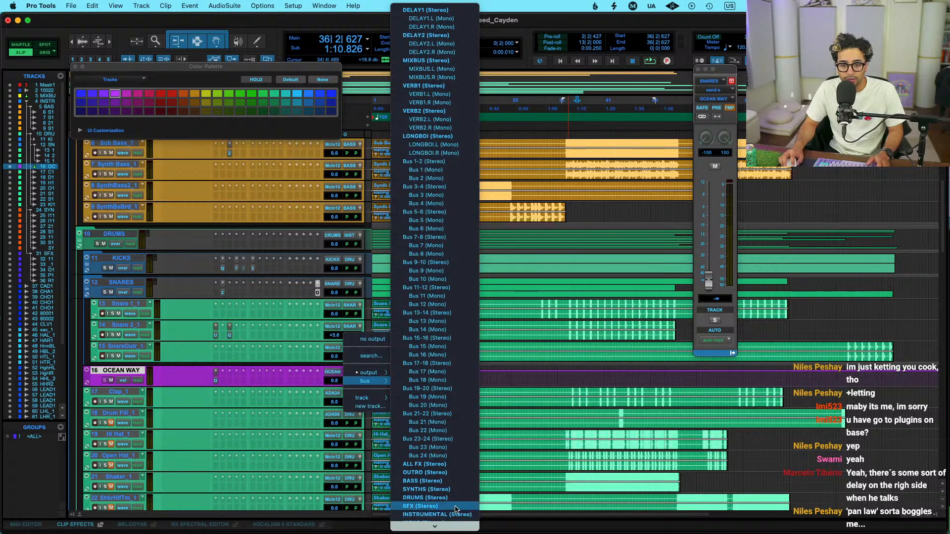
pyautogui.click(451, 499)
pyautogui.moveTo(119, 372); pyautogui.dragTo(114, 420)
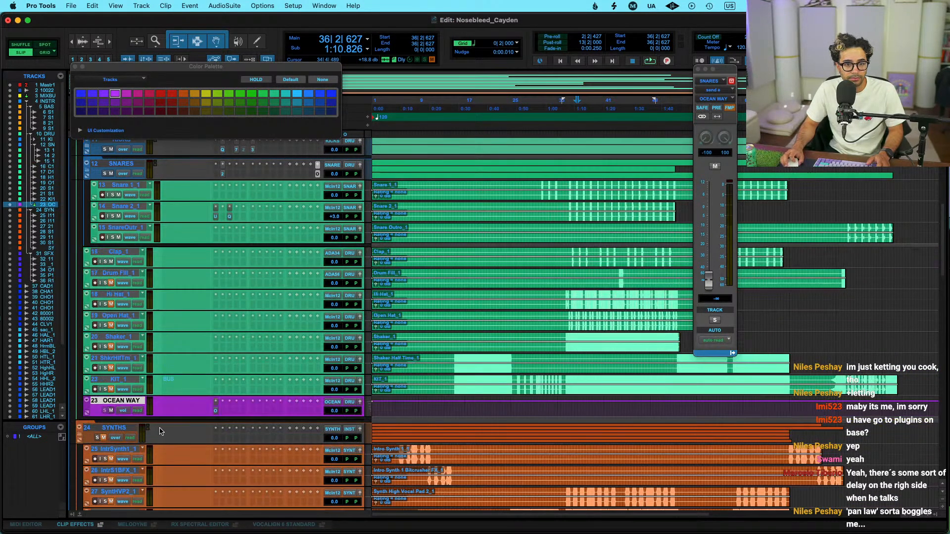
# Play the section and raise the SNARES send to OCEAN WAY to about -21.4 dB
pyautogui.scroll(2, 131, 469)
pyautogui.press('space')
pyautogui.moveTo(712, 283); pyautogui.dragTo(708, 246)
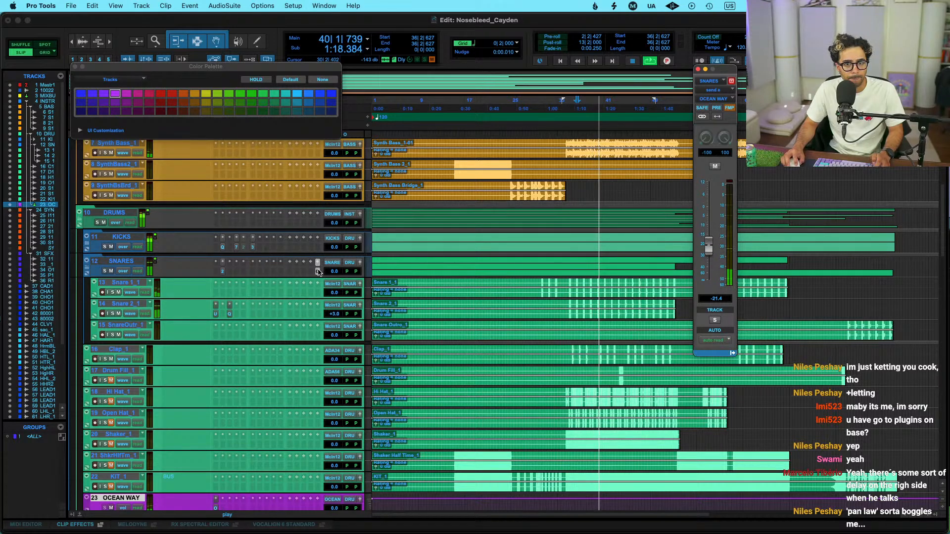
# Copy the OCEAN WAY send from SNARES to KICKS, set its level to about -14.7 dB, and stop playback
pyautogui.moveTo(319, 271); pyautogui.dragTo(318, 250)
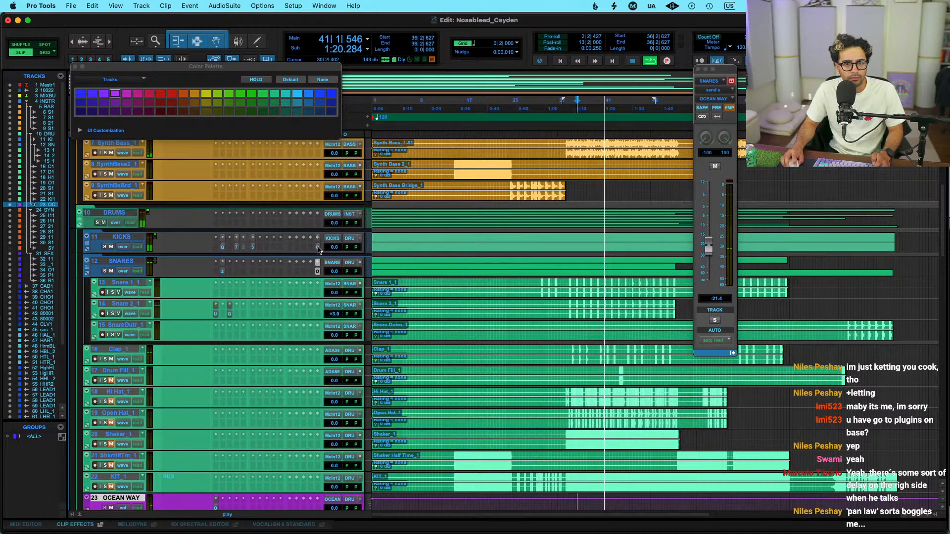
pyautogui.moveTo(708, 253); pyautogui.dragTo(711, 244)
pyautogui.press('space')
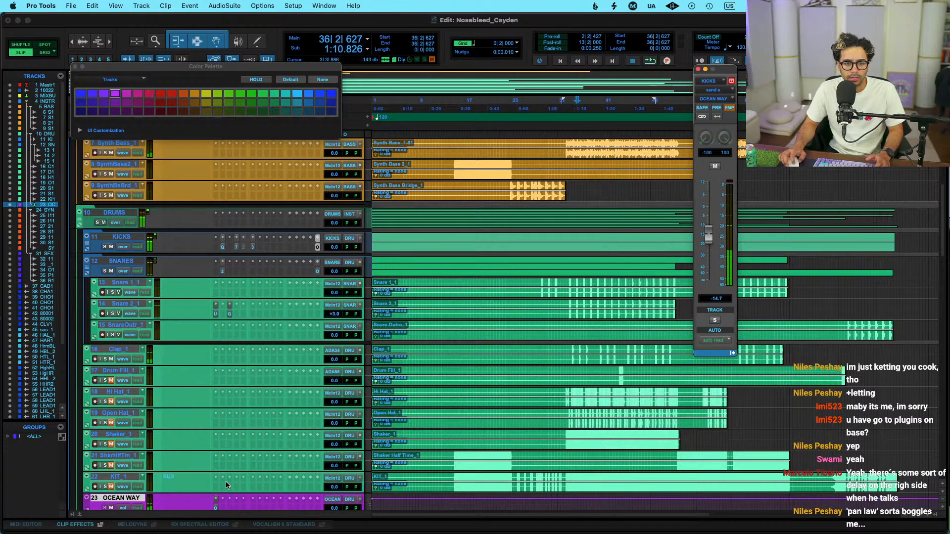
pyautogui.scroll(-4, 229, 472)
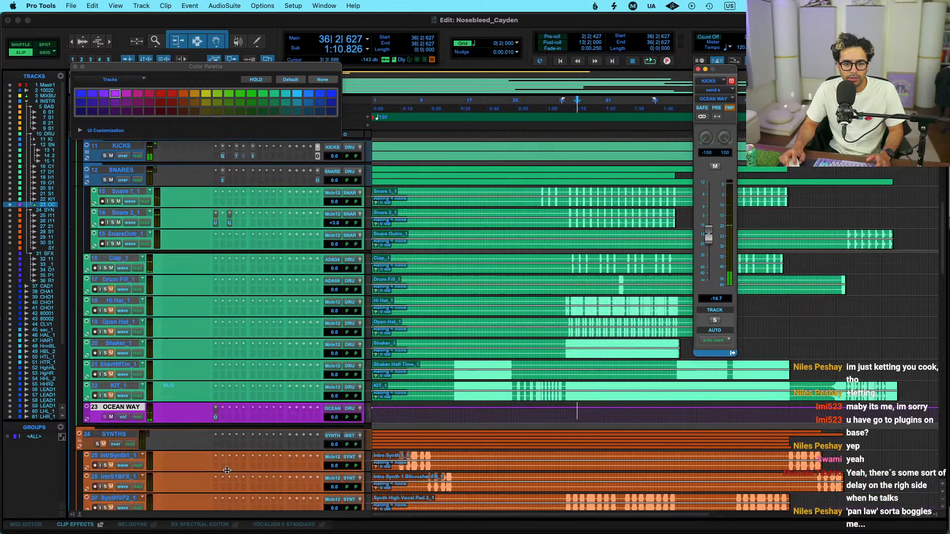
# Move the Ocean Way Studios plugin to the OCEAN WAY track's second insert slot and insert FabFilter Pro-Q 4 in the first
pyautogui.moveTo(216, 418); pyautogui.dragTo(223, 418)
pyautogui.click(216, 419)
pyautogui.click(238, 400)
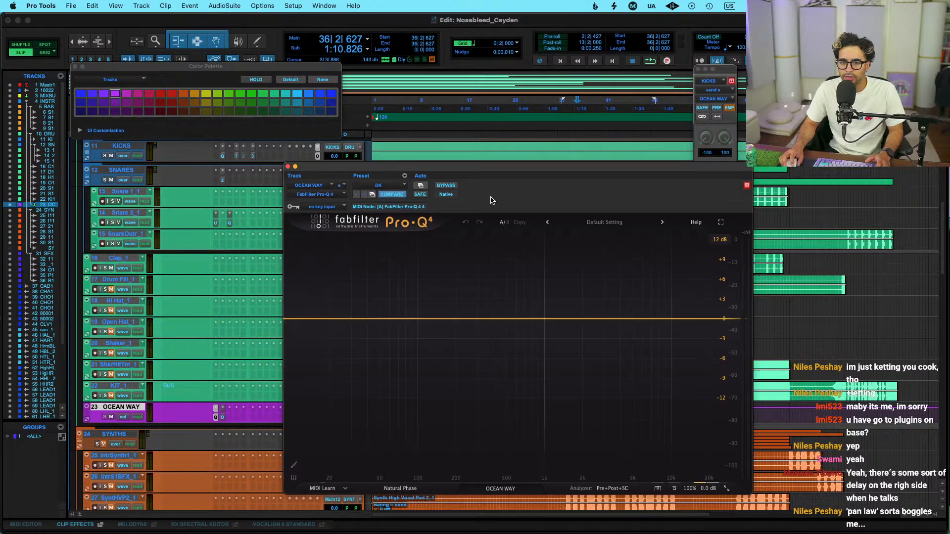
# Add a 12 dB/oct low cut at about 117 Hz in Pro-Q 4, start playback, and close the plugin window
pyautogui.moveTo(318, 320); pyautogui.dragTo(426, 318)
pyautogui.press('space')
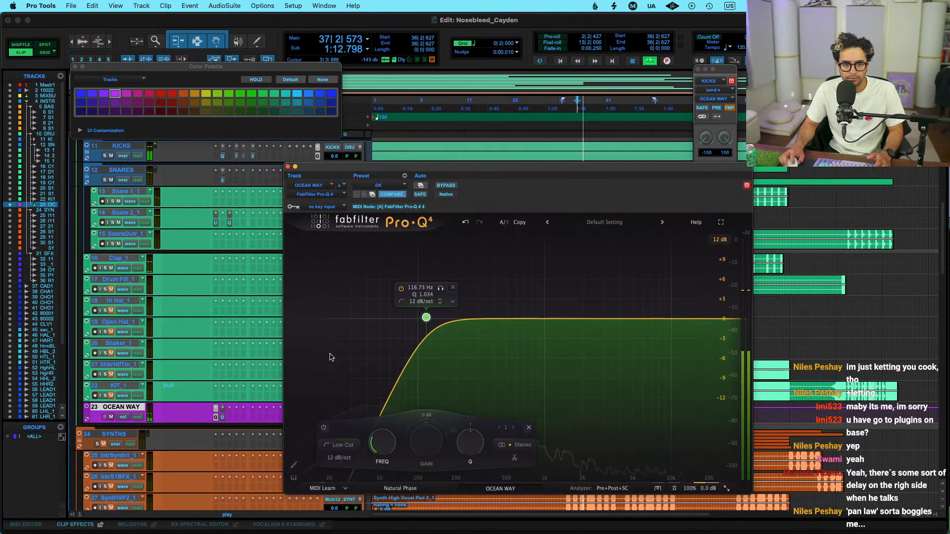
pyautogui.click(288, 167)
# Examine the Master EQ in the OCEAN WAY track's Ocean Way Studios plugin, restart playback, and close its window
pyautogui.click(222, 418)
pyautogui.press('space')
pyautogui.click(339, 433)
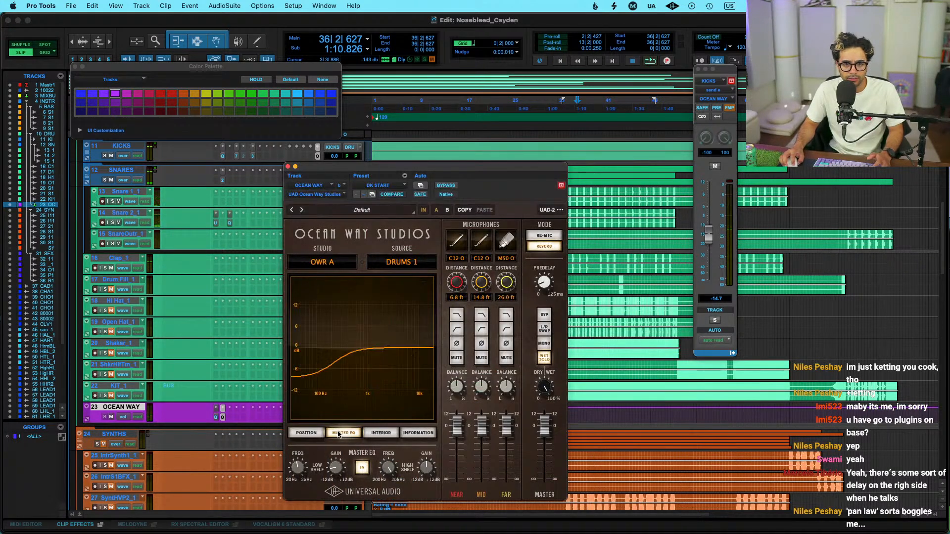
pyautogui.press('space')
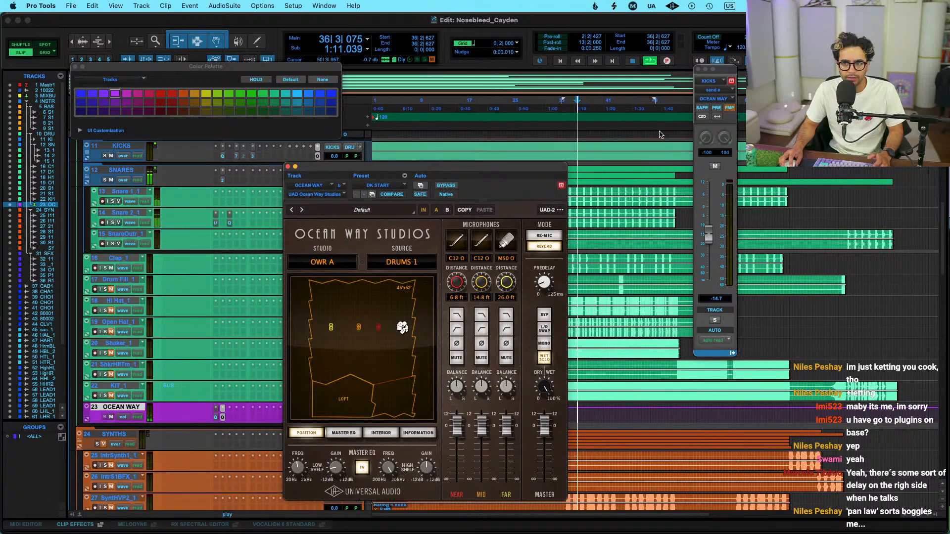
pyautogui.click(288, 166)
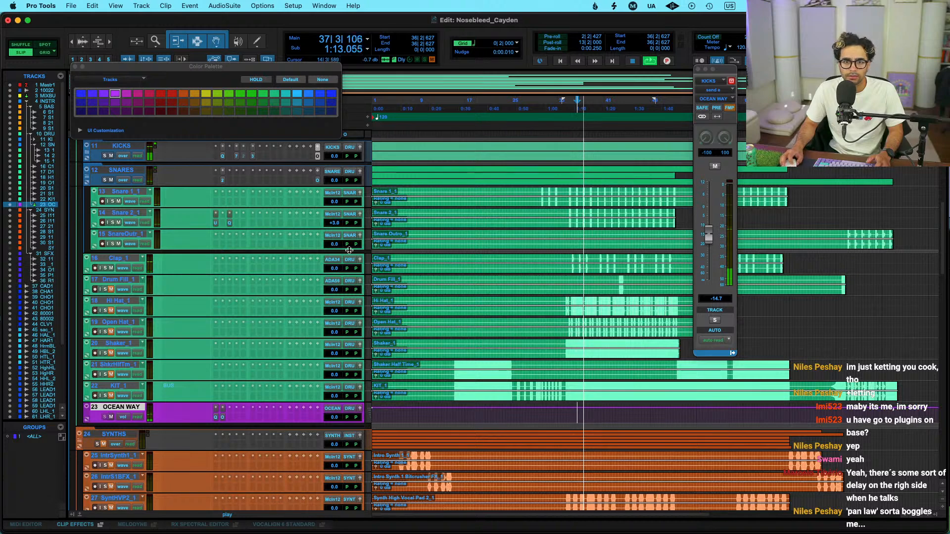
# Lower the KICKS send to OCEAN WAY to about -17.3 dB and unmute the Clap_1 track
pyautogui.scroll(4, 686, 255)
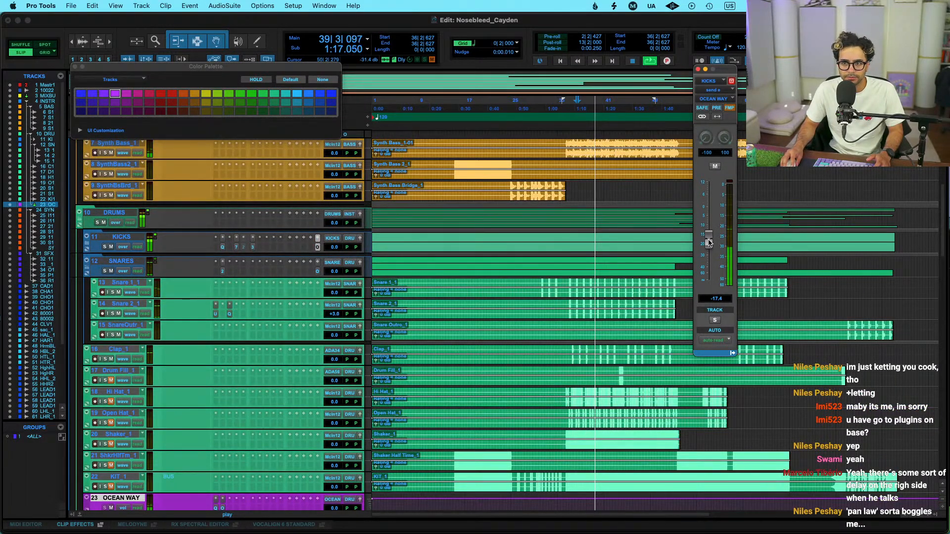
pyautogui.click(111, 360)
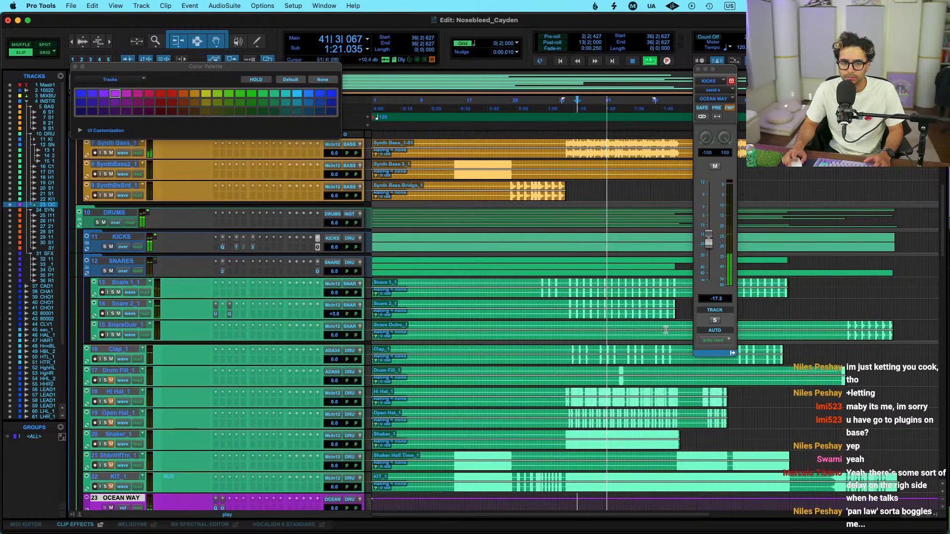
# Replay the section around bars 39 to 41 and lower the Clap_1 track's volume to -2.0 dB
pyautogui.scroll(5, 141, 379)
pyautogui.click(601, 162)
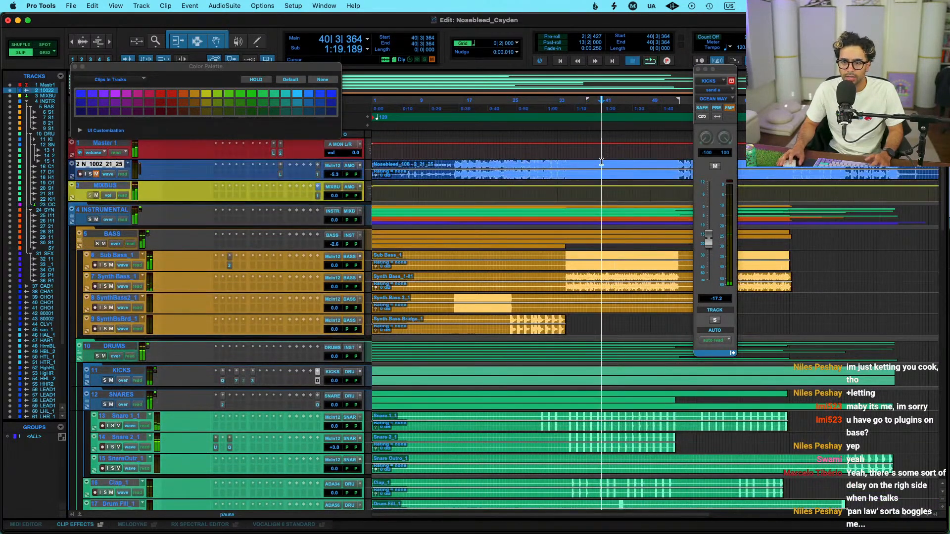
pyautogui.press('space')
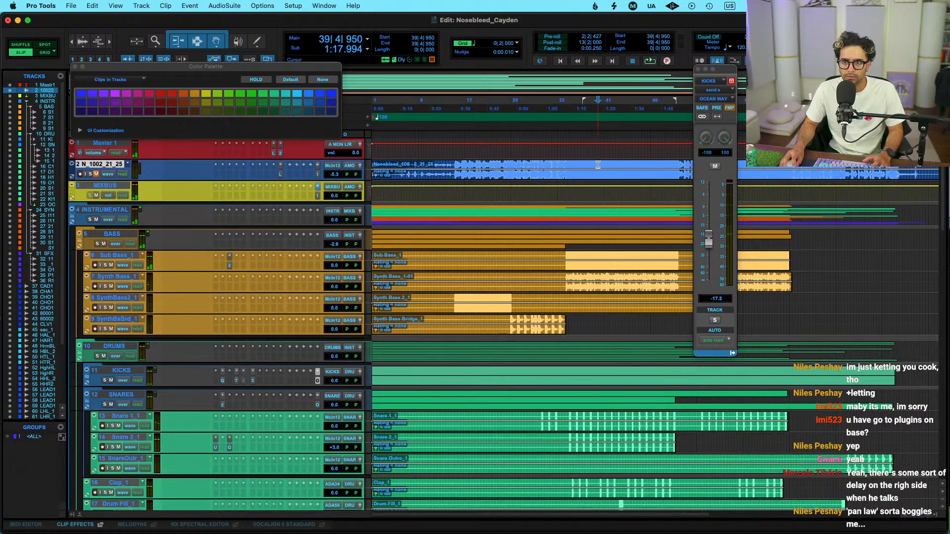
pyautogui.press('space')
pyautogui.scroll(-3, 599, 166)
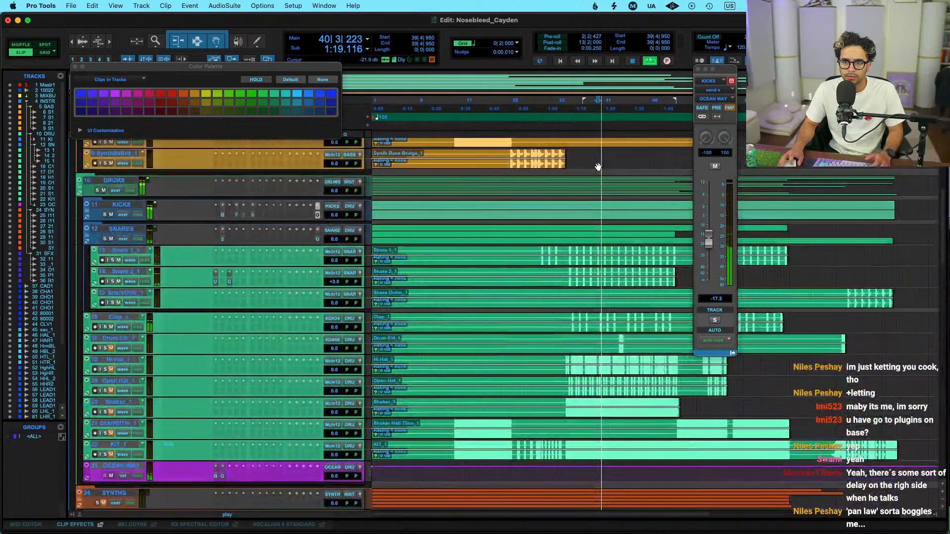
pyautogui.scroll(3, 599, 167)
pyautogui.press('space')
pyautogui.press('space')
pyautogui.press('space')
pyautogui.press('space')
pyautogui.scroll(-3, 400, 398)
pyautogui.press('space')
pyautogui.press('space')
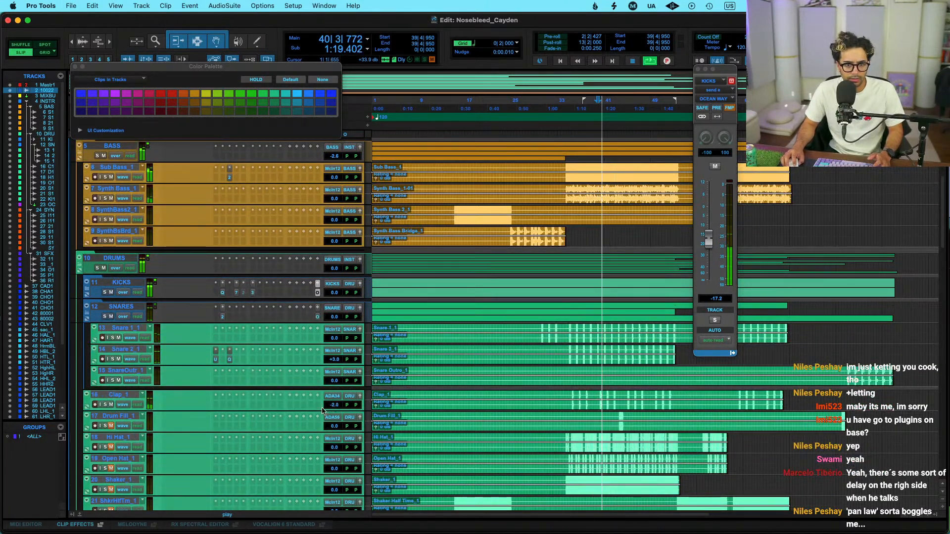
# Unmute the Drum Fill_1 track and play its fill from around bar 43
pyautogui.click(111, 426)
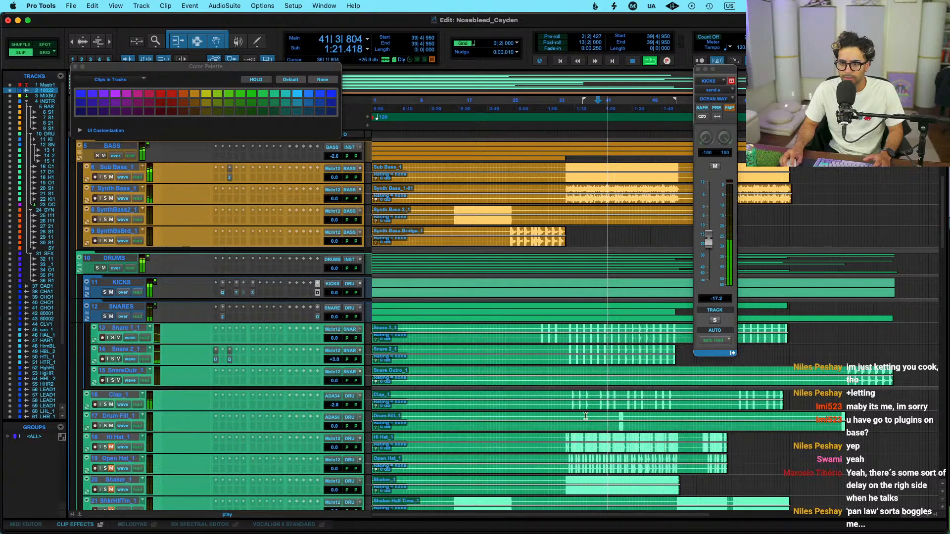
pyautogui.click(621, 418)
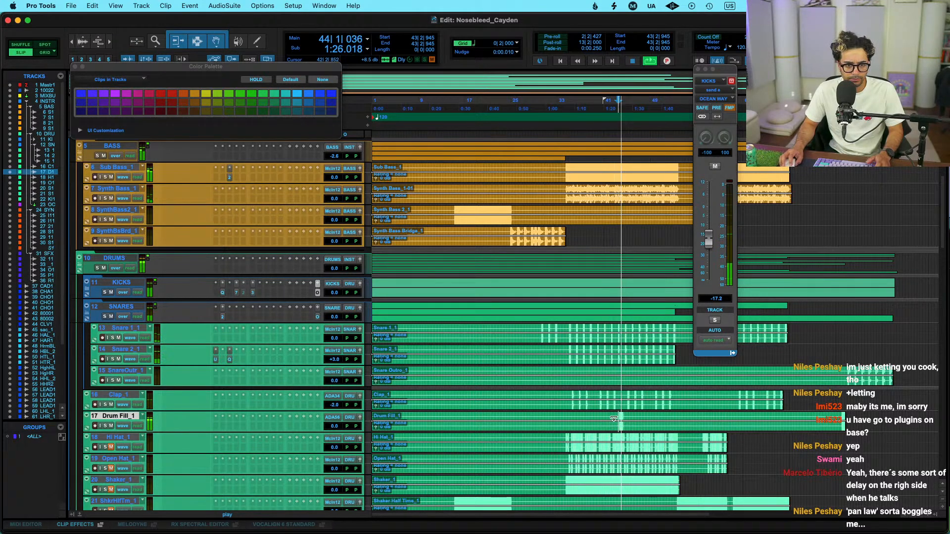
pyautogui.click(620, 419)
pyautogui.press('space')
pyautogui.press('space')
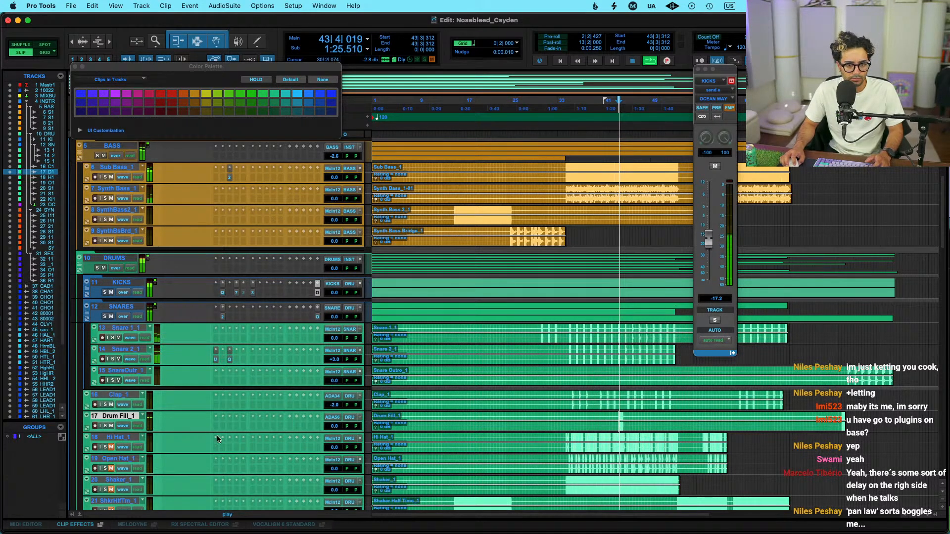
pyautogui.press('space')
# Insert the Soundtoys Devil-Loc Deluxe plugin in the second insert slot of Drum Fill_1
pyautogui.click(224, 428)
pyautogui.press('Escape')
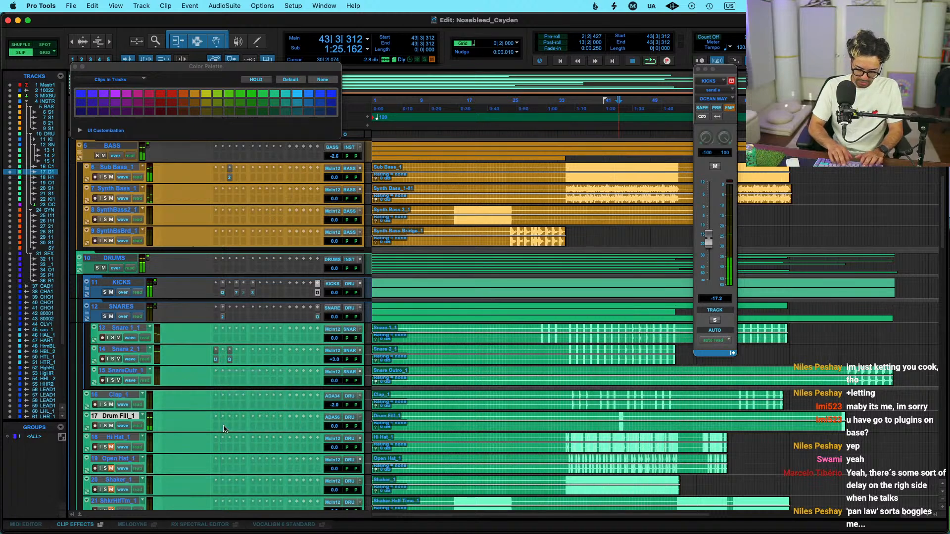
pyautogui.write('devil')
pyautogui.press('Down')
pyautogui.press('Down')
pyautogui.press('Return')
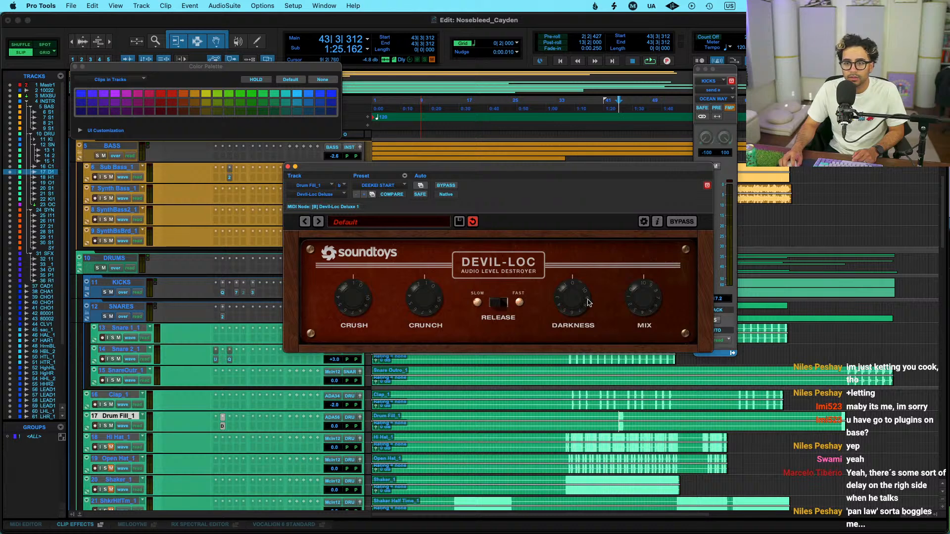
# Audition the drum fill repeatedly, comparing it with Devil-Loc Deluxe active and bypassed
pyautogui.press('space')
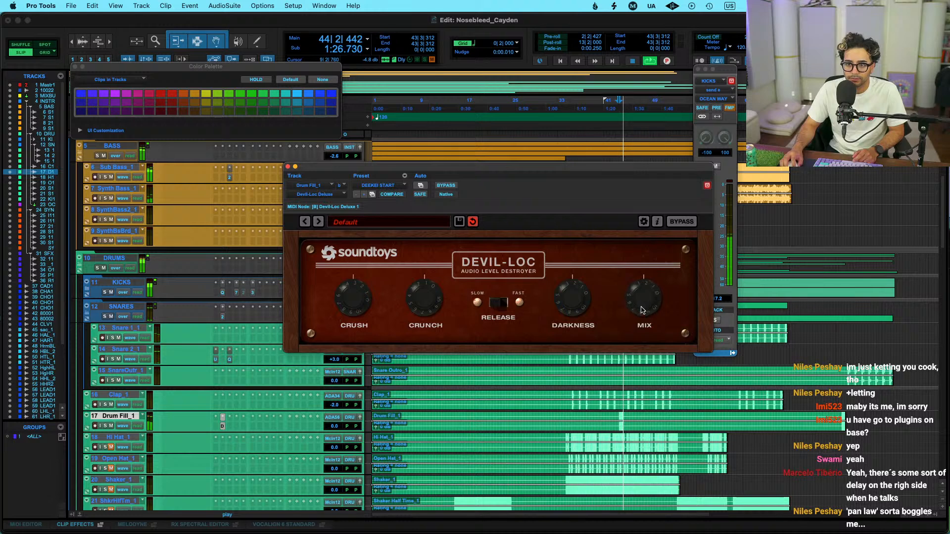
pyautogui.click(447, 186)
pyautogui.click(447, 186)
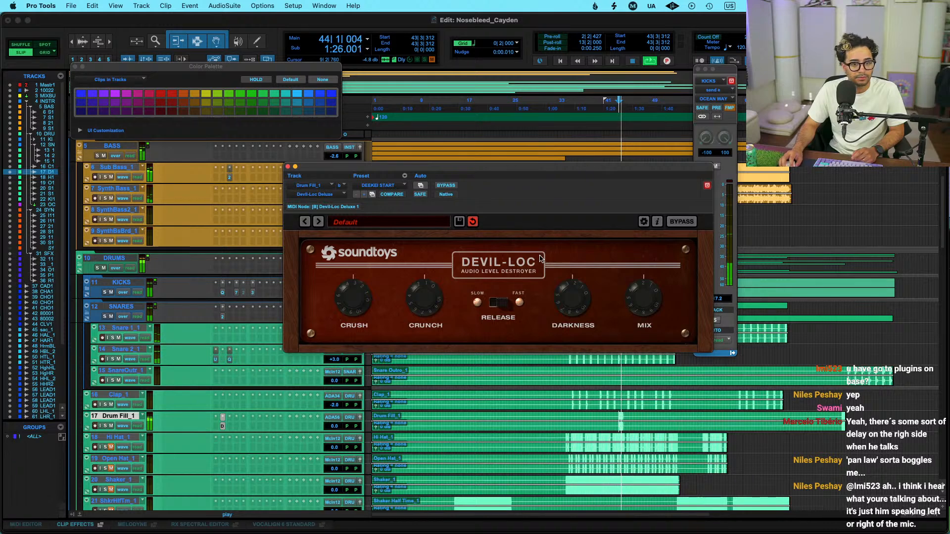
pyautogui.press('space')
pyautogui.press('space')
pyautogui.click(446, 186)
pyautogui.press('space')
pyautogui.press('space')
pyautogui.click(449, 188)
pyautogui.press('space')
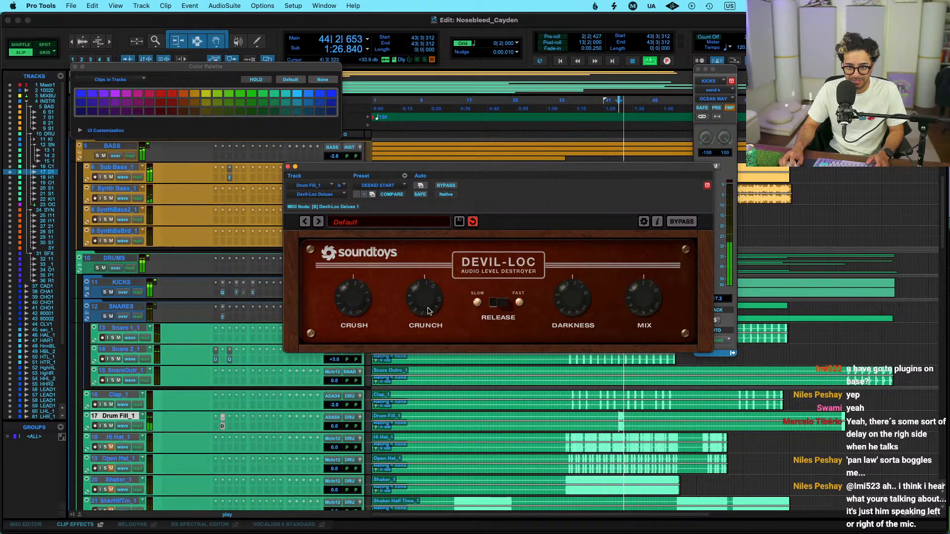
pyautogui.press('space')
pyautogui.press('space')
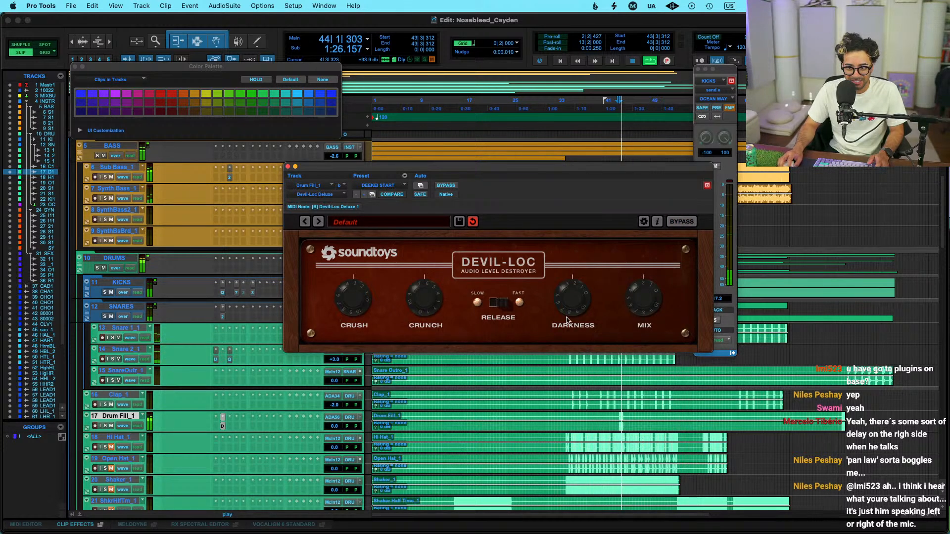
pyautogui.press('space')
pyautogui.press('space')
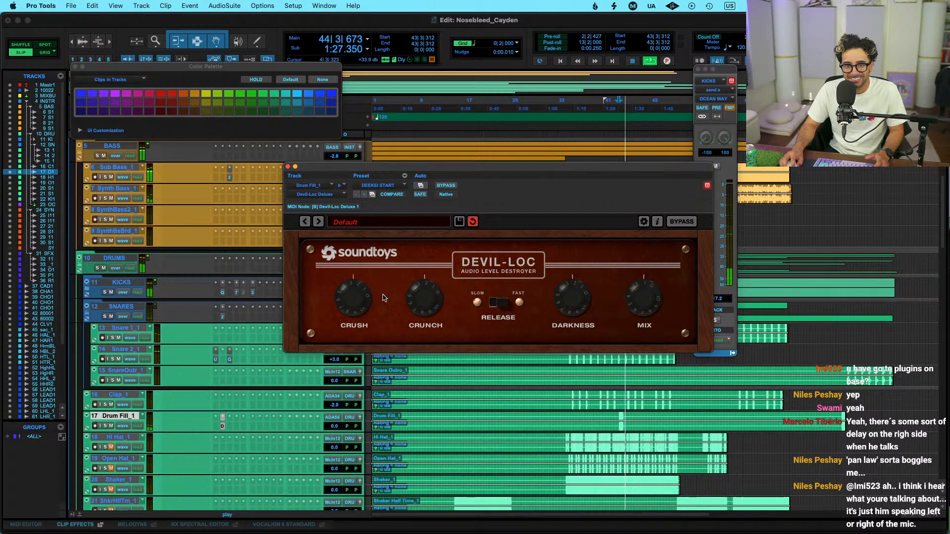
pyautogui.press('space')
pyautogui.press('space')
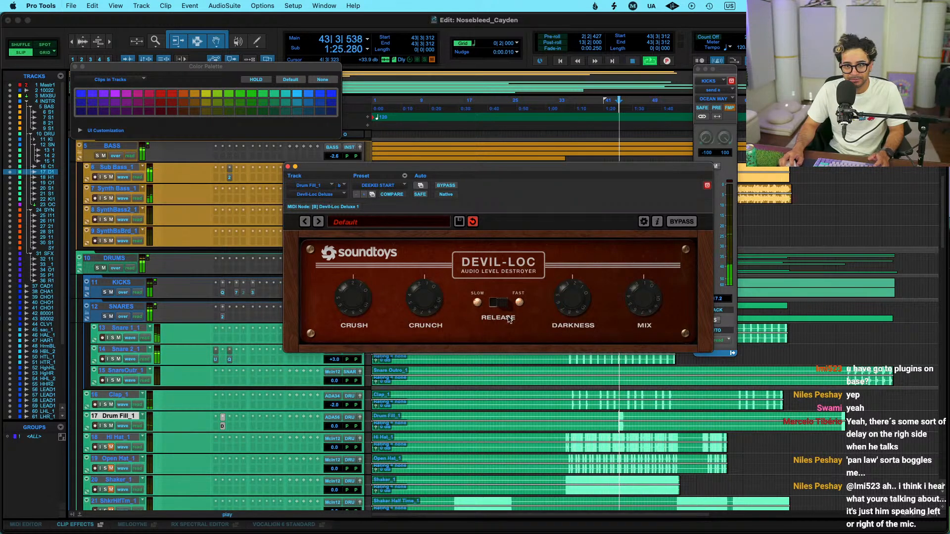
pyautogui.click(451, 186)
pyautogui.press('space')
pyautogui.press('space')
pyautogui.click(451, 186)
pyautogui.press('space')
pyautogui.press('space')
# Lower the Drum Fill_1 volume to -1.3 dB, close the Devil-Loc Deluxe window, and stop playback
pyautogui.moveTo(335, 426); pyautogui.dragTo(335, 430)
pyautogui.click(288, 167)
pyautogui.press('space')
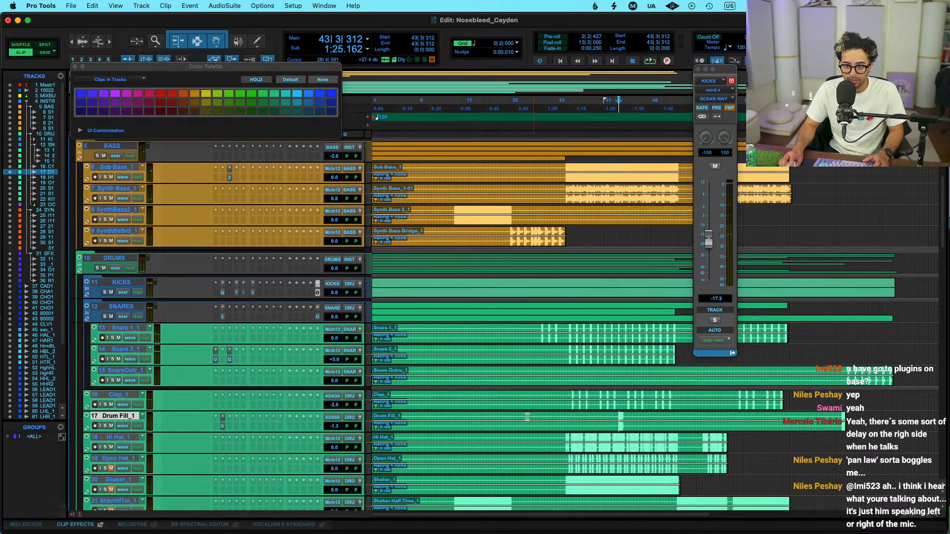
# Play from around bar 35, unmute the Hi Hat_1 and Open Hat_1 tracks, and close the KICKS send window
pyautogui.click(571, 415)
pyautogui.press('space')
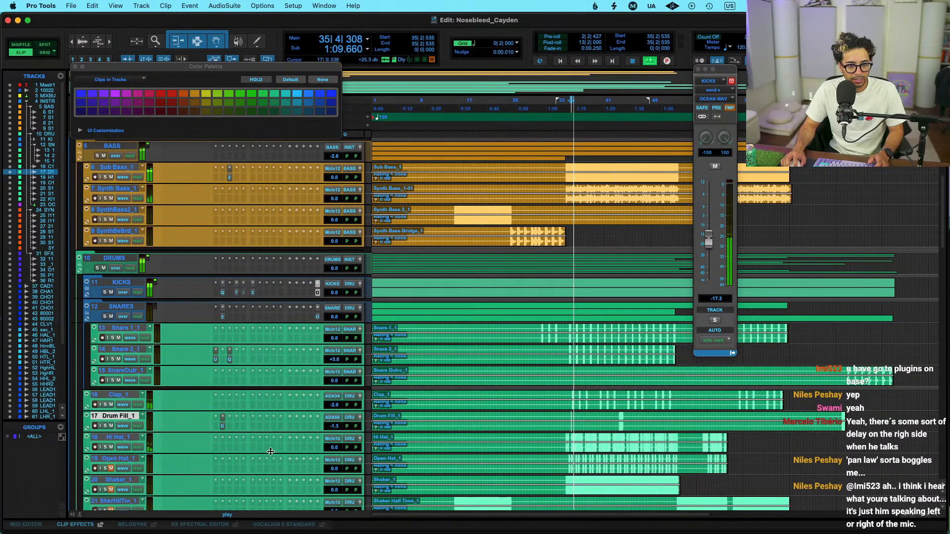
pyautogui.scroll(-3, 271, 452)
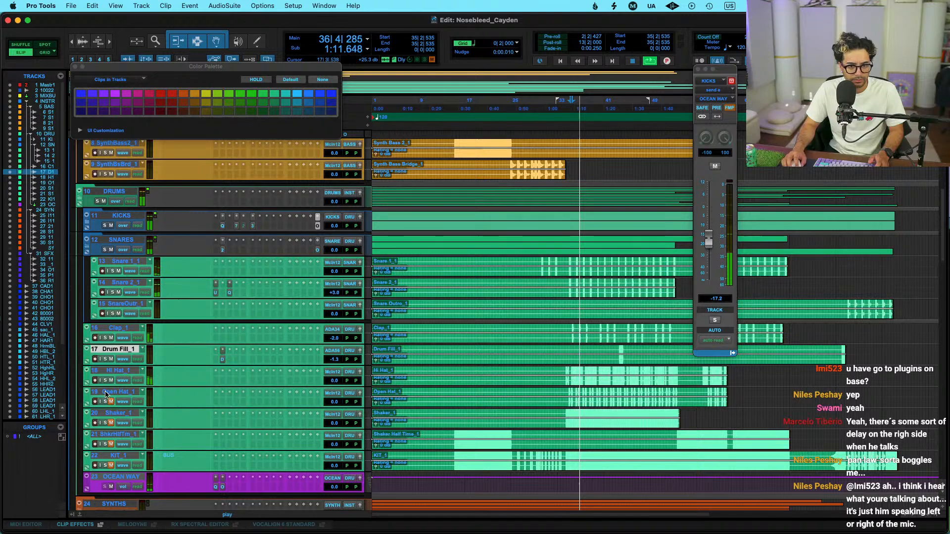
pyautogui.click(699, 70)
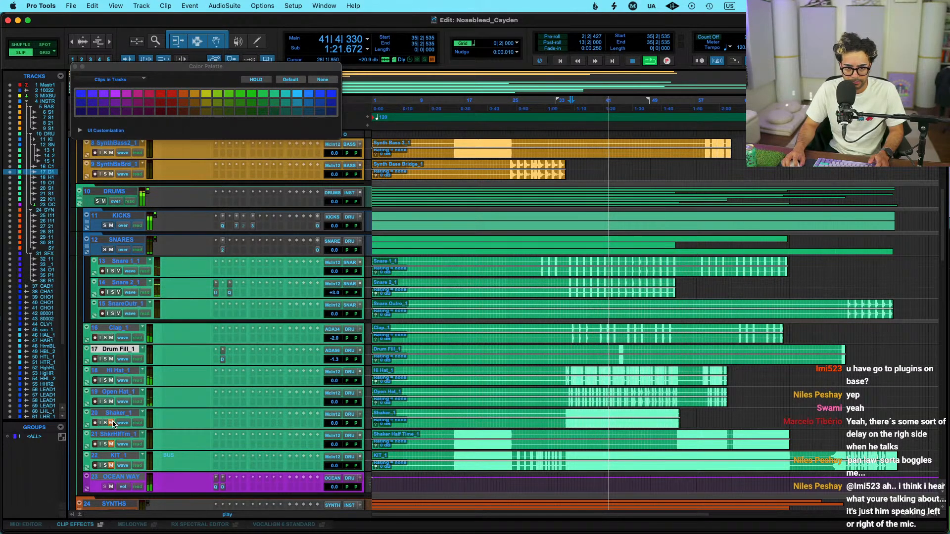
# Unmute Shaker_1 and set the volumes of Open Hat_1 to -3.3 dB, Hi Hat_1 to +1.2 dB and Shaker_1 to +1.2 dB
pyautogui.click(335, 402)
pyautogui.moveTo(333, 403); pyautogui.dragTo(335, 383)
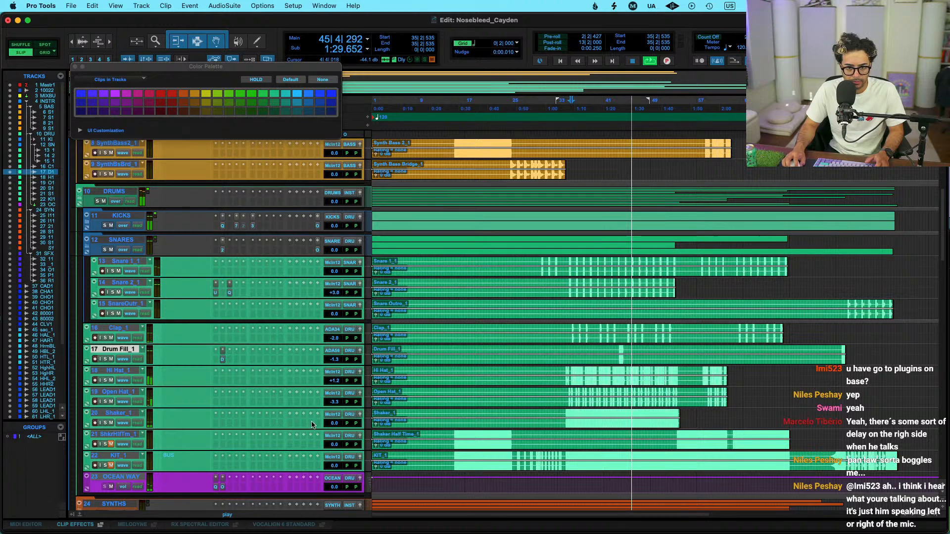
pyautogui.moveTo(335, 423); pyautogui.dragTo(334, 423)
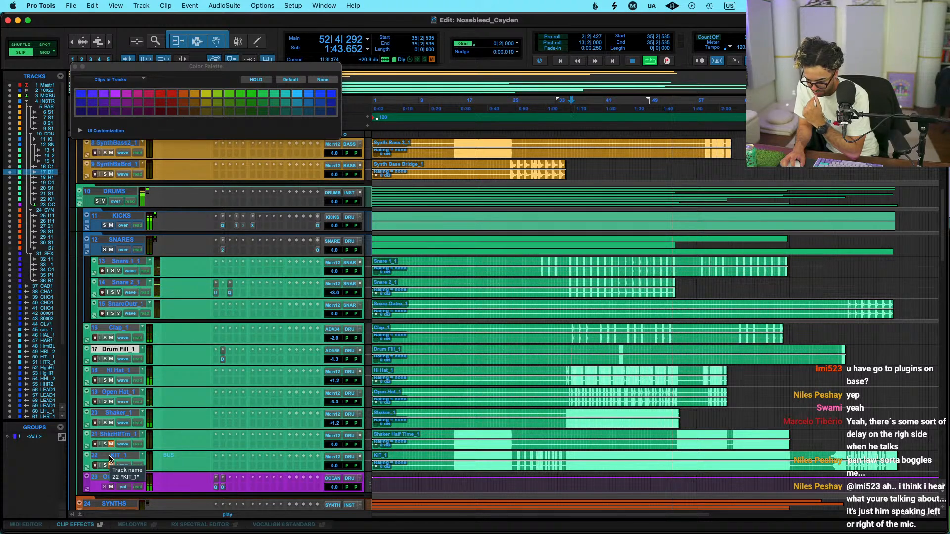
pyautogui.click(516, 371)
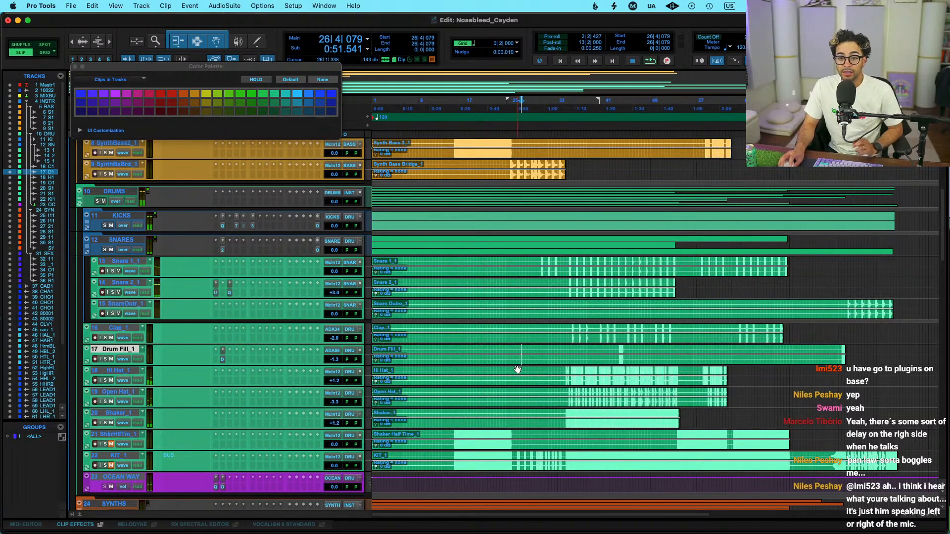
# Switch to Streamlabs Desktop to check the live stream's chat and audio mixer, and return to Pro Tools
pyautogui.click(480, 524)
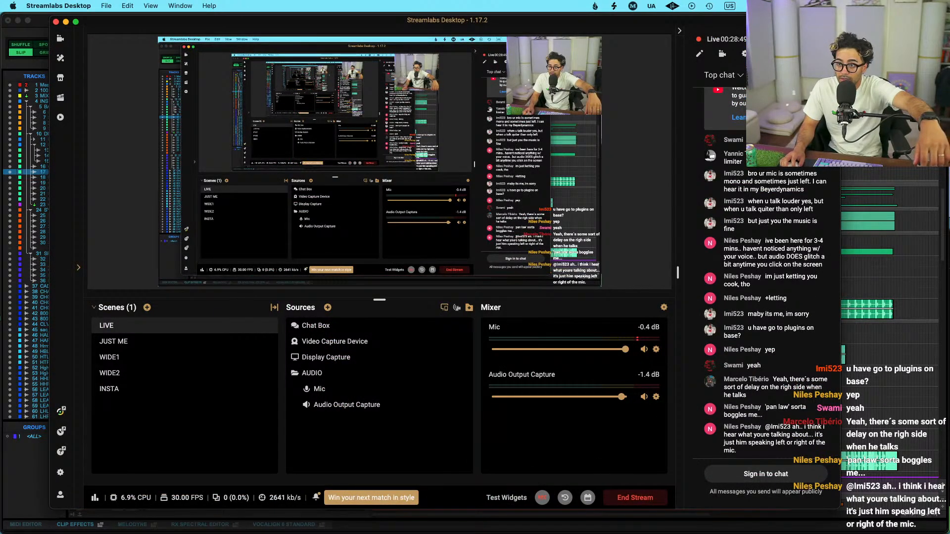
pyautogui.press('super+Tab')
# Open the MIXBUS track's send to Screenflick Loopback 1-2 and examine its available output assignments without changing them
pyautogui.scroll(5, 515, 299)
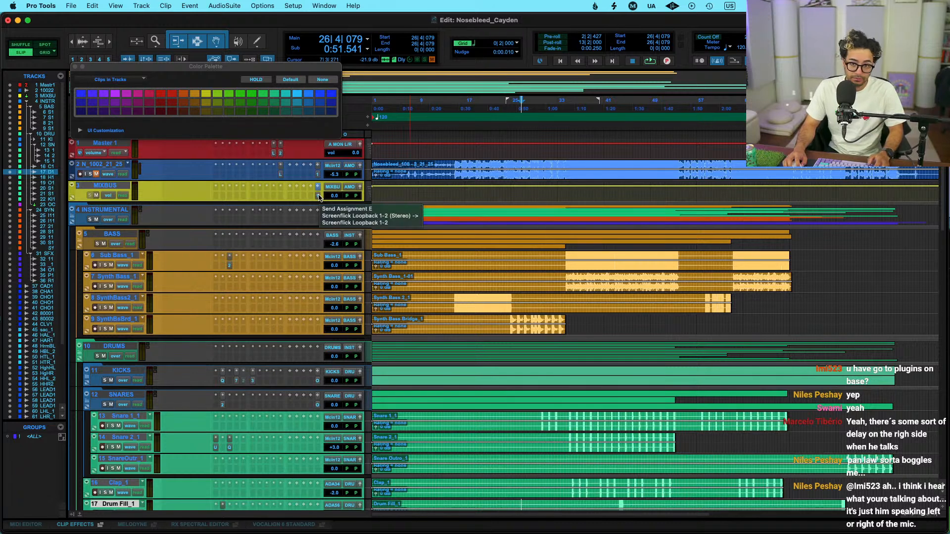
pyautogui.click(319, 197)
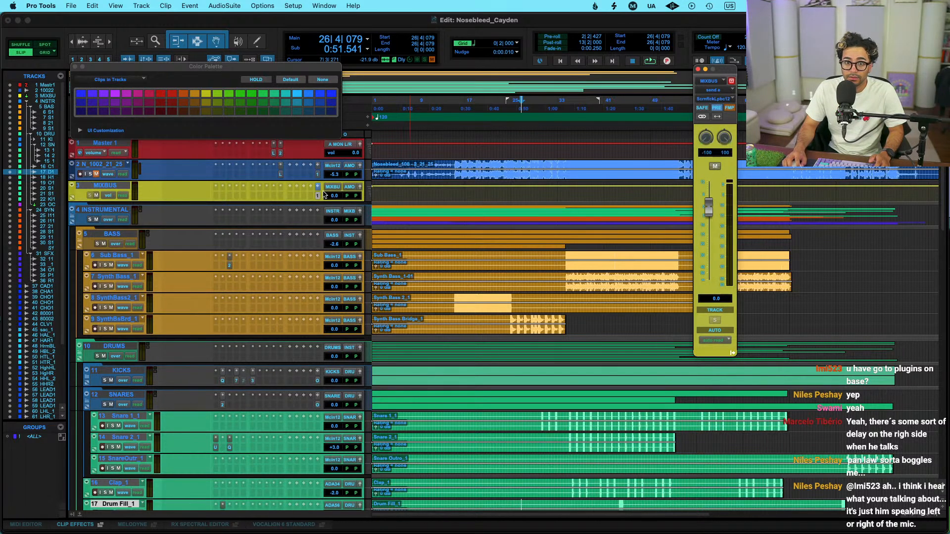
pyautogui.click(318, 186)
pyautogui.click(291, 186)
pyautogui.click(318, 186)
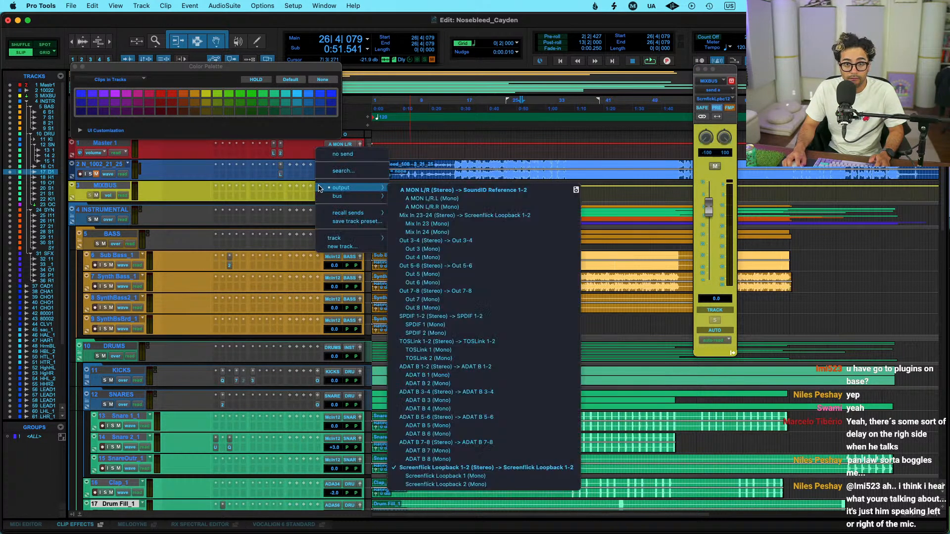
pyautogui.moveTo(347, 188)
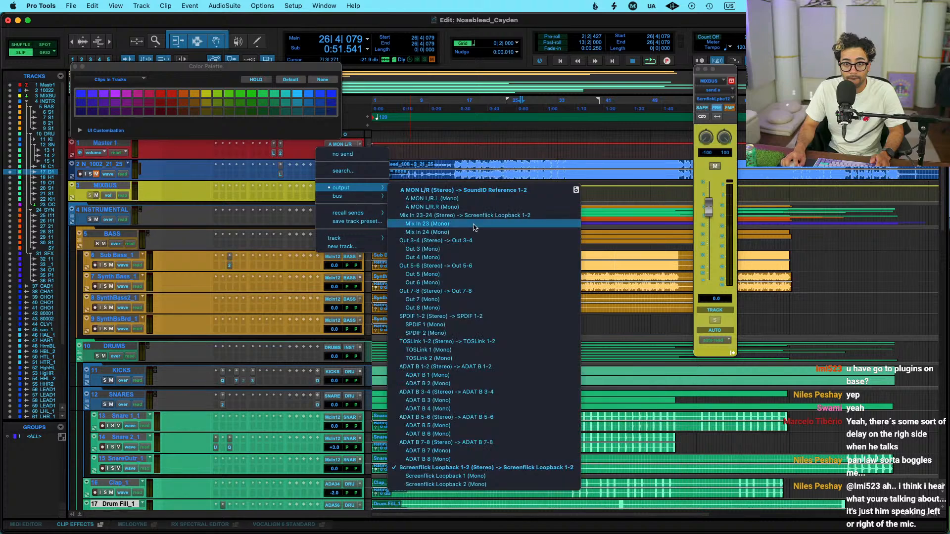
pyautogui.click(263, 187)
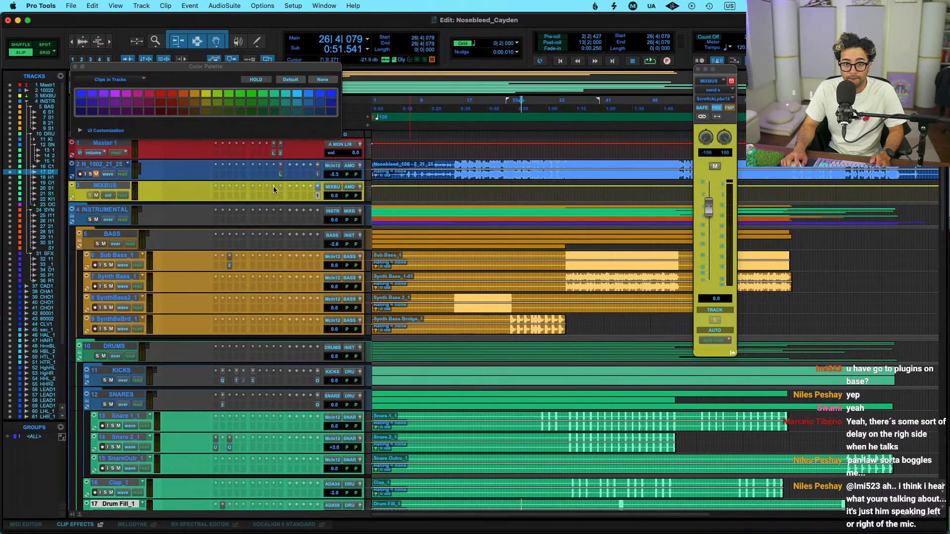
# Check the live stream's mixer and chat in Streamlabs Desktop, and return to Pro Tools to unmute the MIXBUS send to Screenflick Loopback
pyautogui.moveTo(544, 533)
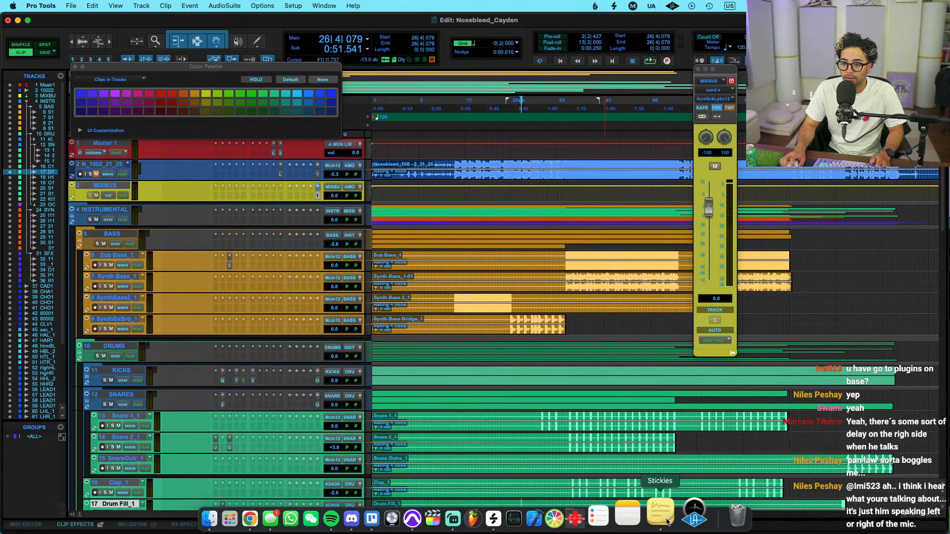
pyautogui.click(478, 523)
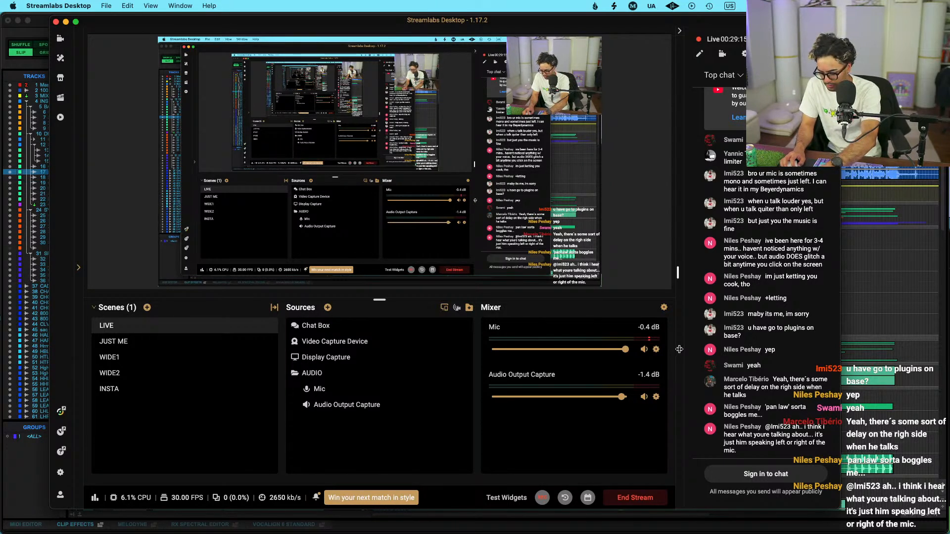
pyautogui.press('super+Tab')
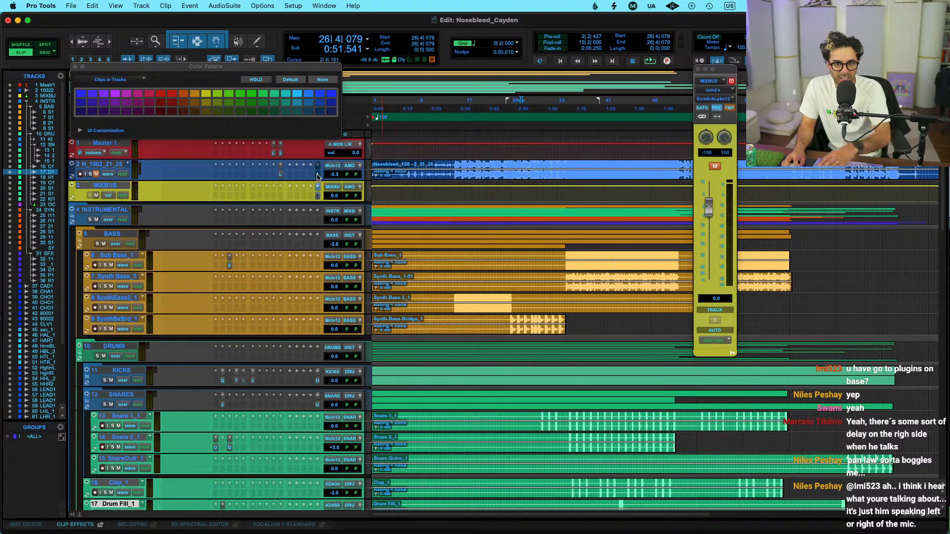
pyautogui.keyDown('ctrl'); pyautogui.keyDown('super'); pyautogui.click(317, 195); pyautogui.keyUp('super'); pyautogui.keyUp('ctrl')
# Switch to Streamlabs Desktop, open the Mic source's properties and review its device, mono downmix and monitoring settings
pyautogui.press('super+Tab')
pyautogui.click(656, 349)
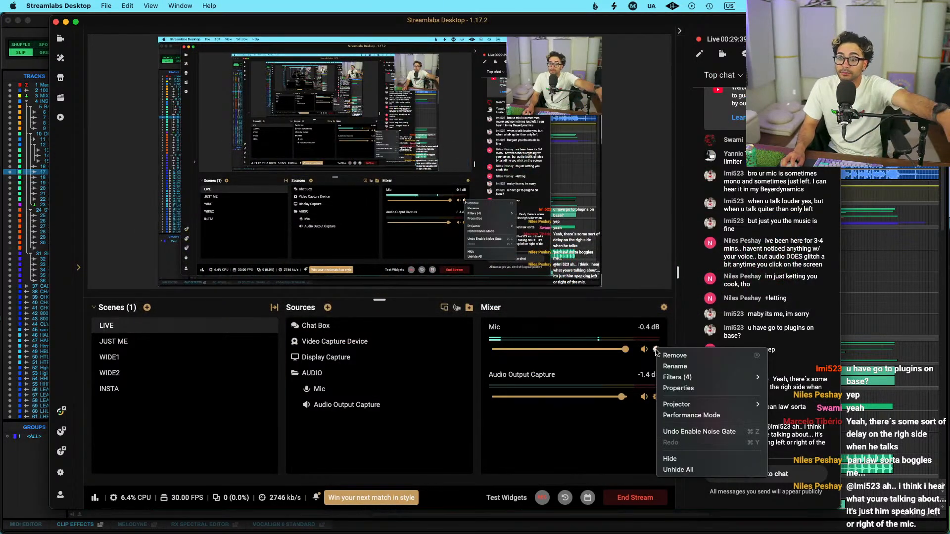
pyautogui.click(680, 389)
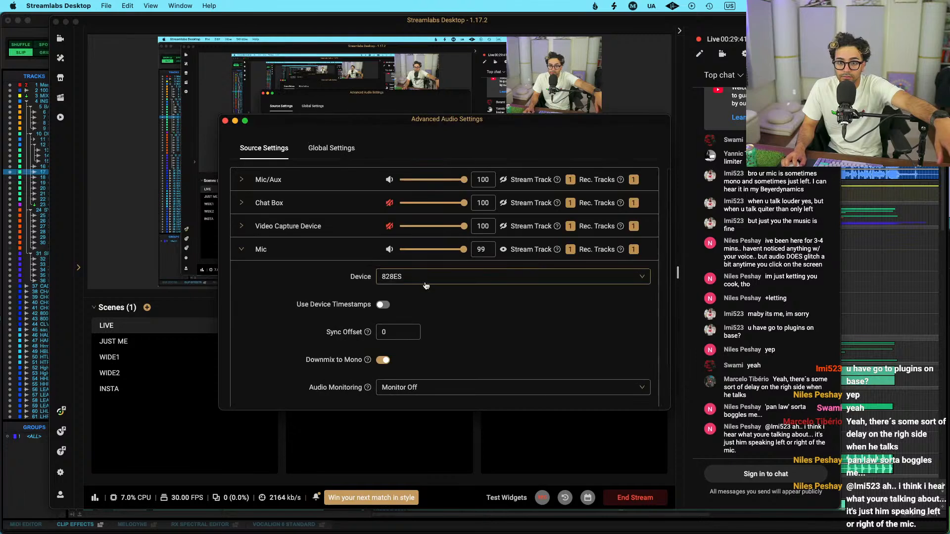
pyautogui.scroll(-2, 402, 297)
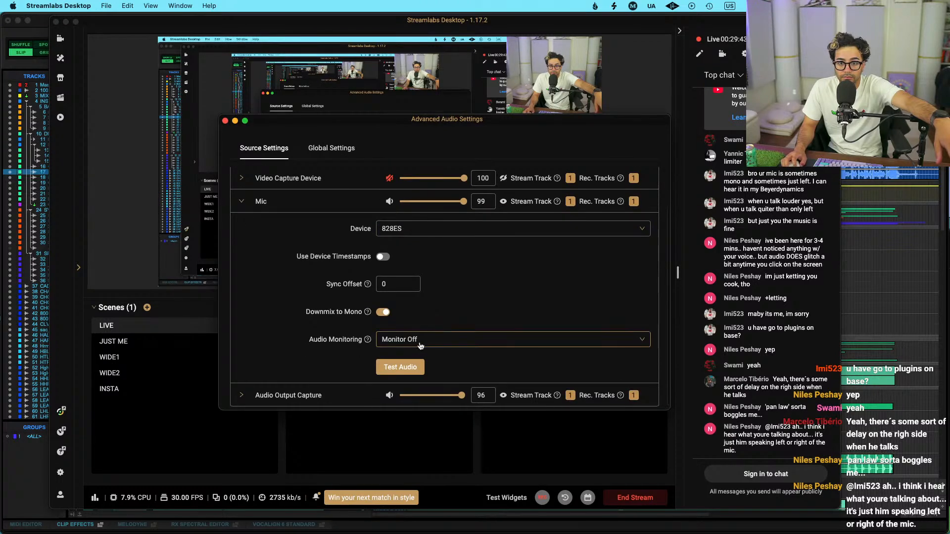
pyautogui.scroll(2, 399, 364)
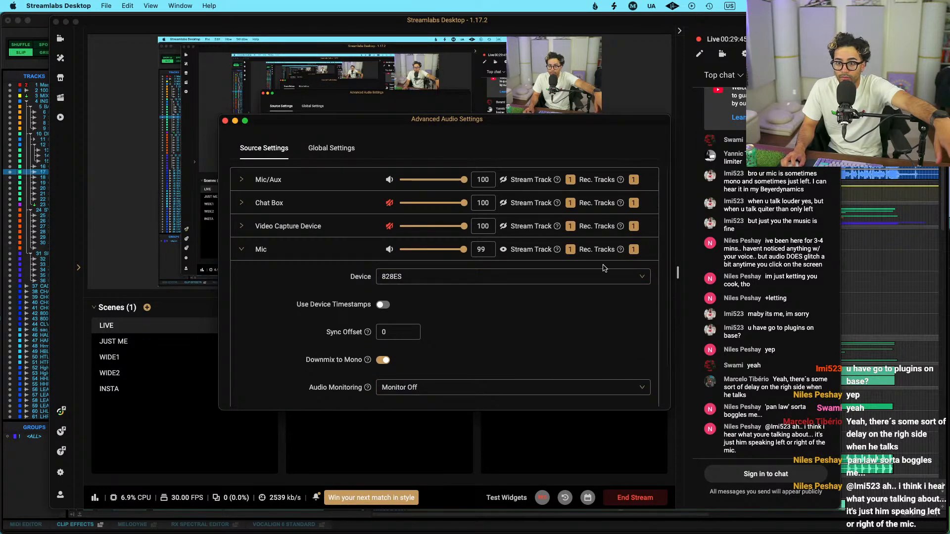
# Try toggling the Mic's stream track 1 assignment, and look through its available input devices without changing the device
pyautogui.rightClick(571, 251)
pyautogui.click(557, 253)
pyautogui.click(570, 252)
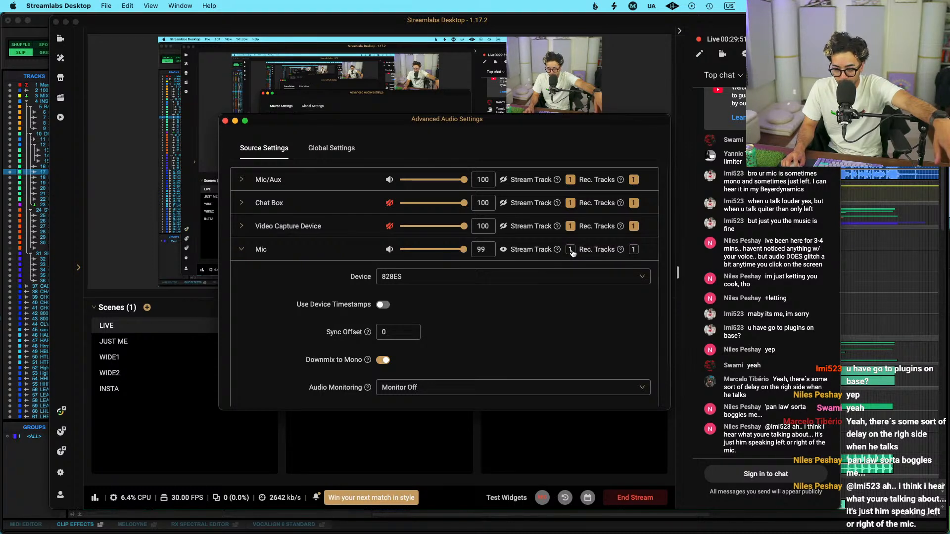
pyautogui.click(598, 279)
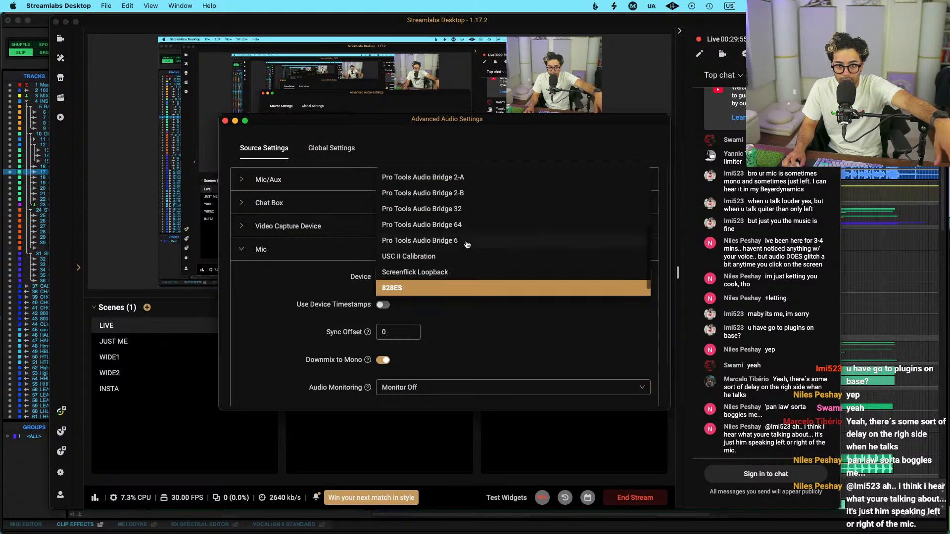
pyautogui.scroll(10, 468, 244)
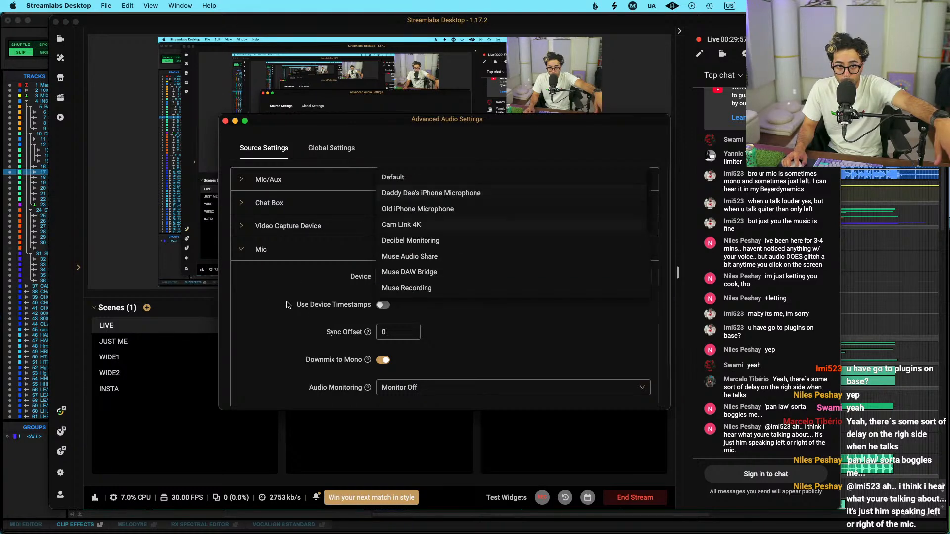
pyautogui.click(336, 294)
pyautogui.scroll(-2, 335, 294)
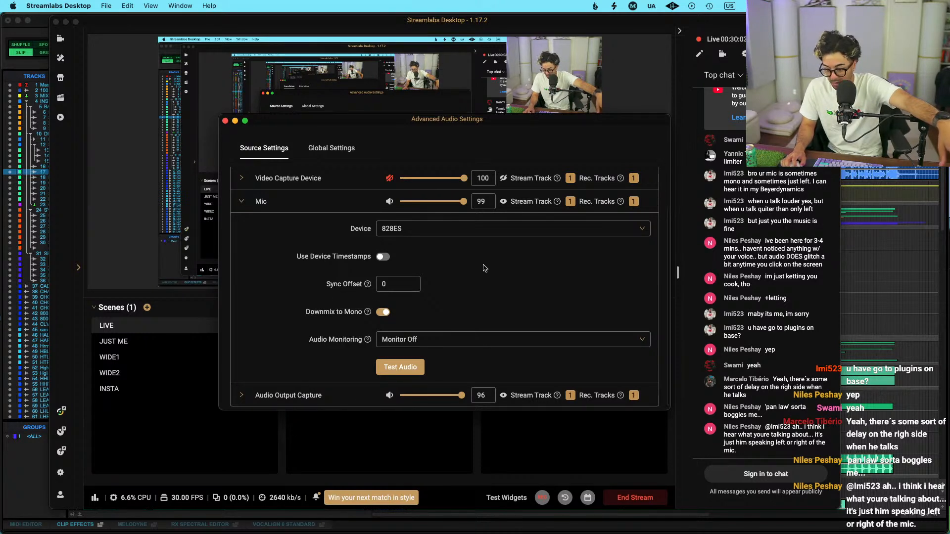
# Take the Mic off stream and recording track 1, and examine the global options for Desktop Audio Device 1
pyautogui.click(569, 206)
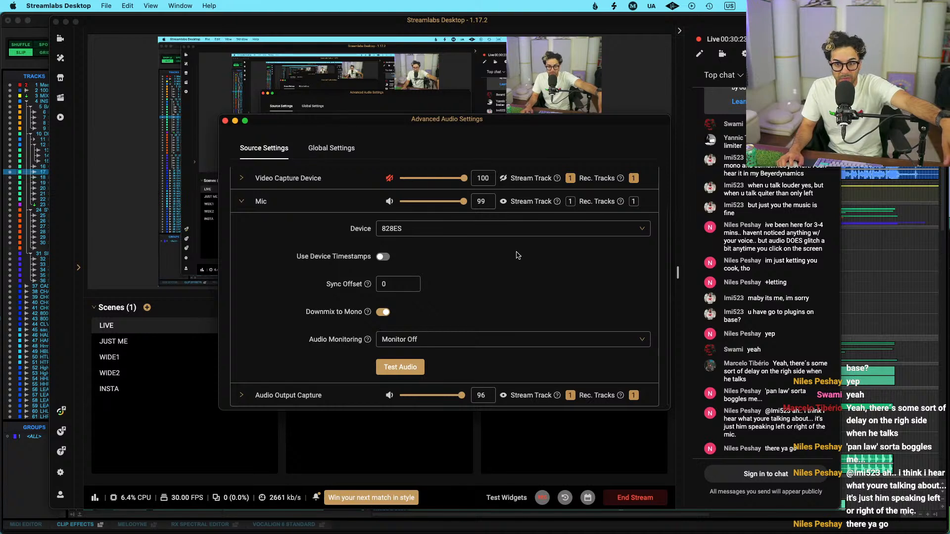
pyautogui.click(331, 148)
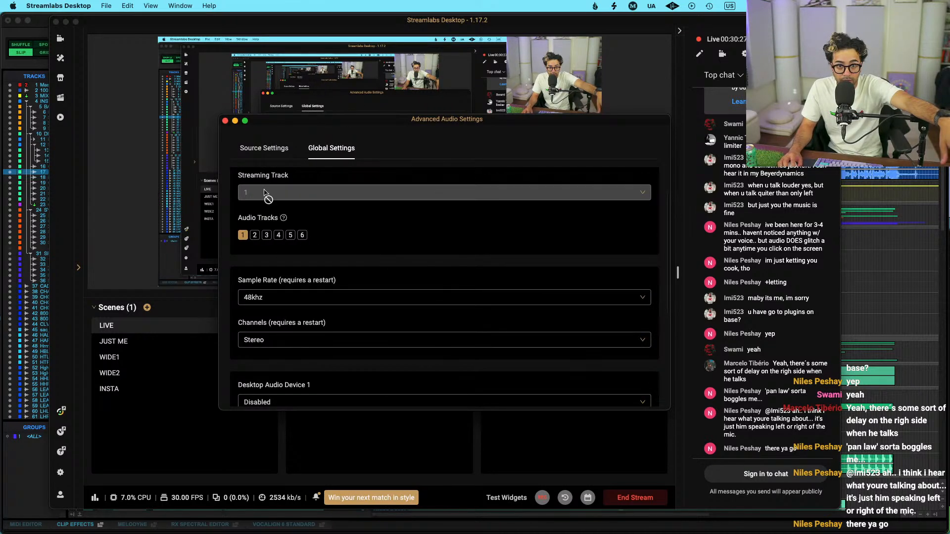
pyautogui.scroll(-2, 388, 318)
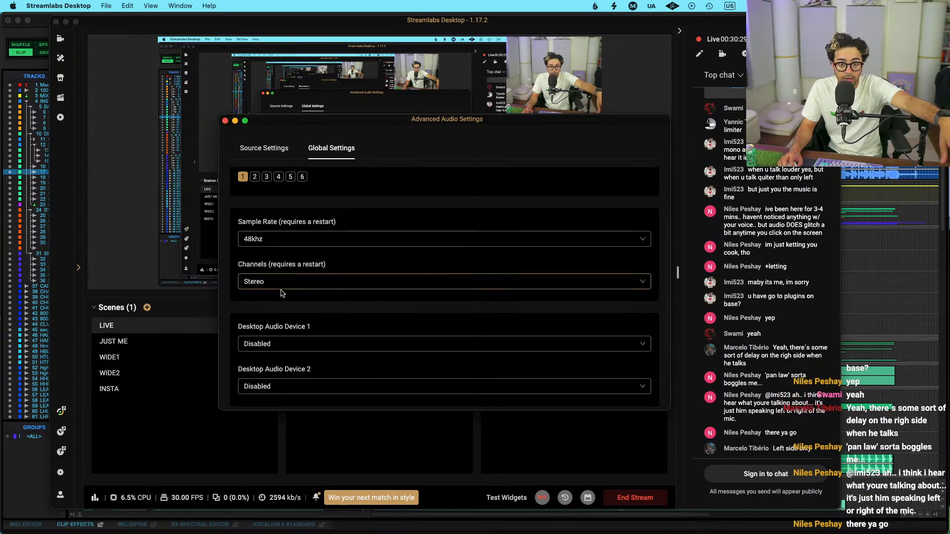
pyautogui.scroll(-3, 388, 318)
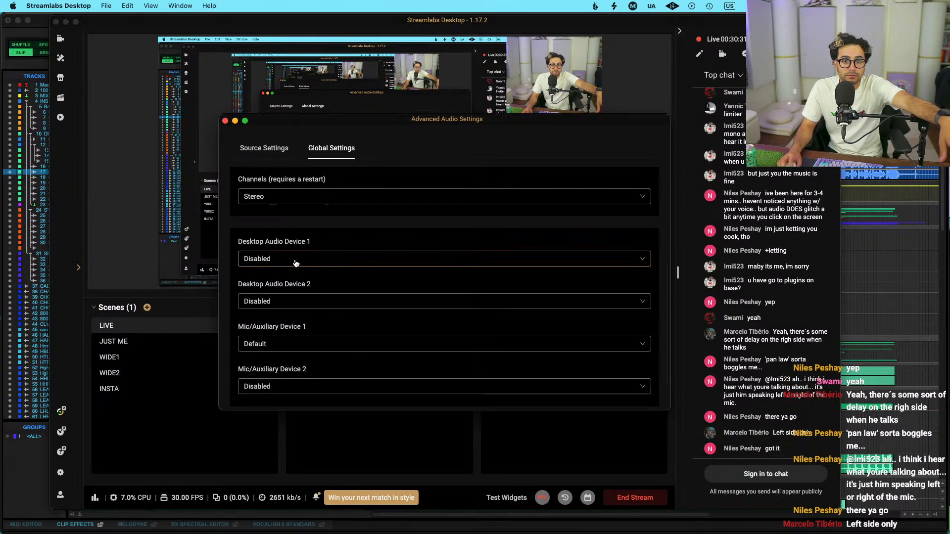
pyautogui.scroll(-1, 292, 242)
pyautogui.click(293, 239)
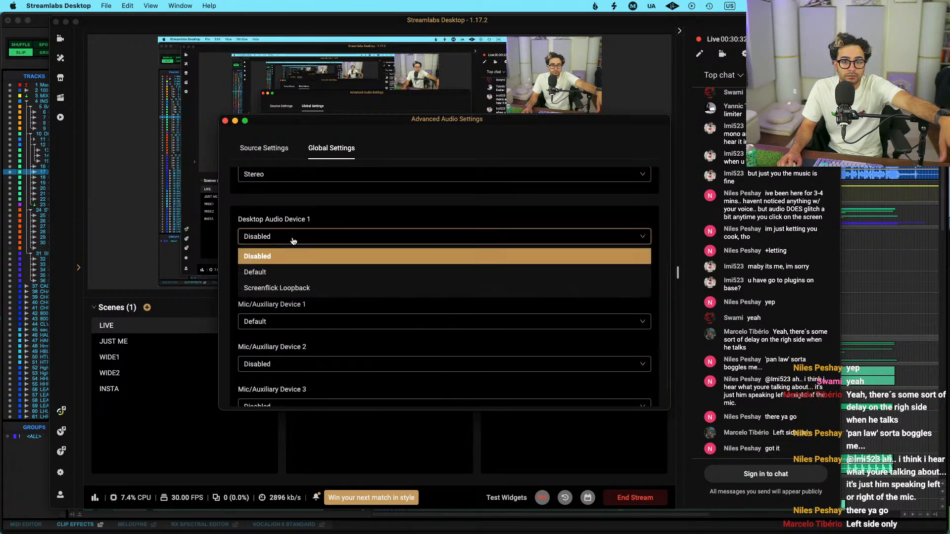
pyautogui.click(345, 214)
# Set Mic/Auxiliary Device 1 to 828ES, close the advanced audio settings and return to Pro Tools
pyautogui.scroll(-1, 345, 213)
pyautogui.click(298, 306)
pyautogui.scroll(-10, 297, 280)
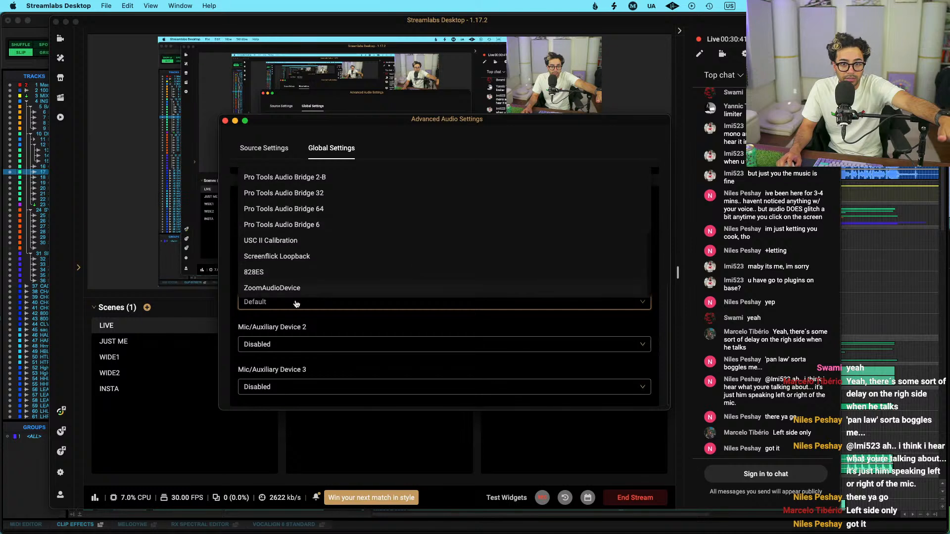
pyautogui.click(297, 273)
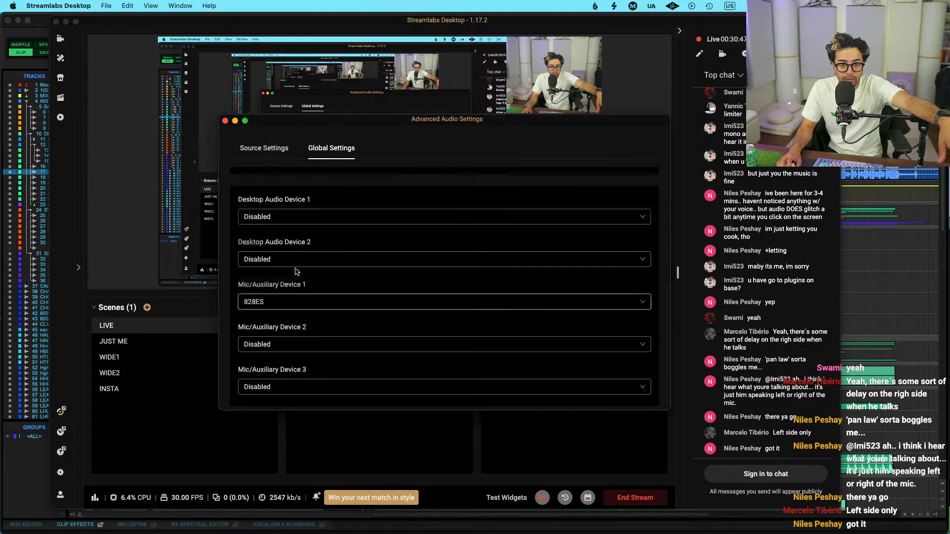
pyautogui.click(264, 148)
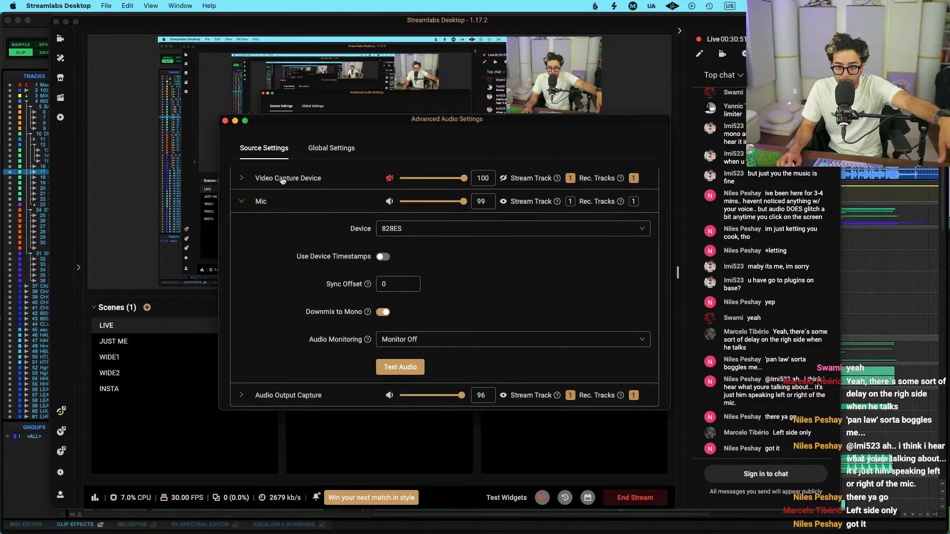
pyautogui.click(225, 122)
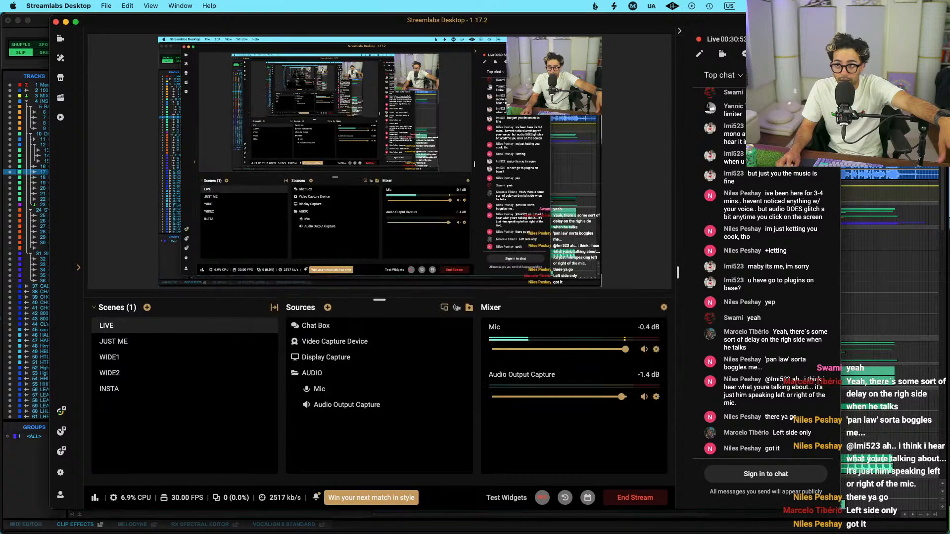
pyautogui.click(890, 179)
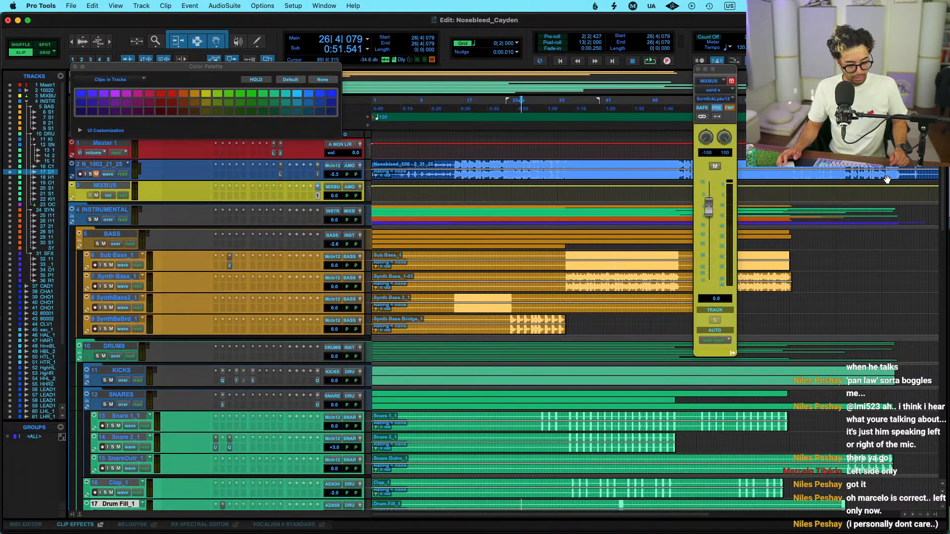
# Reopen the Mic's properties in Streamlabs Desktop and enable audio track 2 in the global settings
pyautogui.moveTo(460, 532)
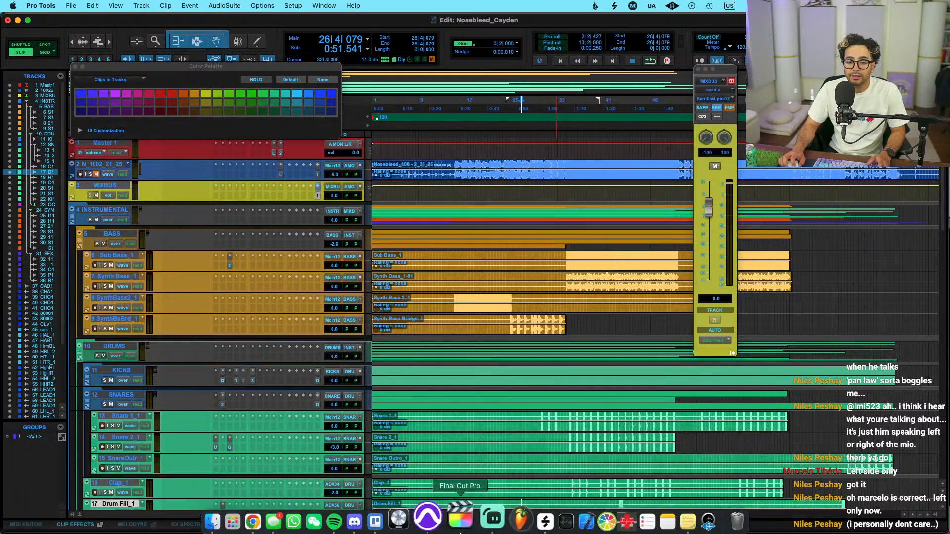
pyautogui.click(494, 517)
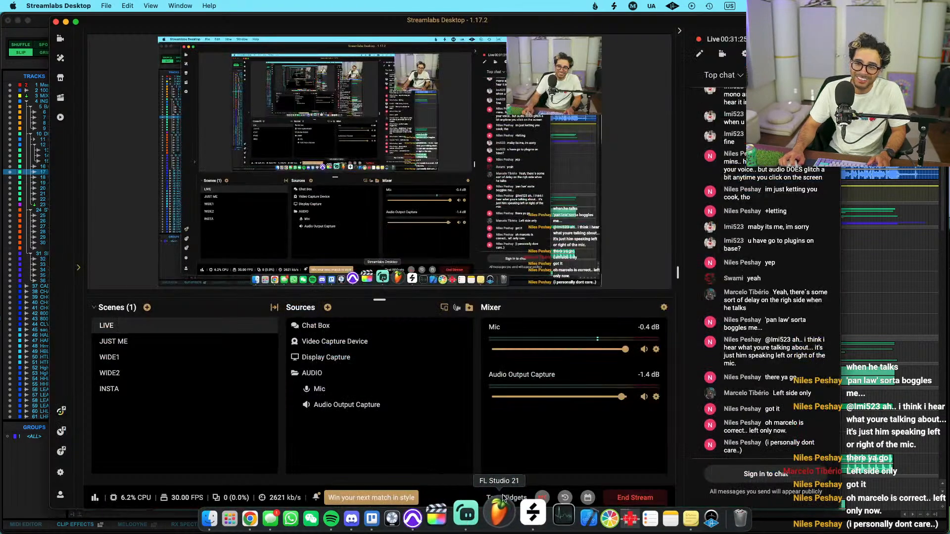
pyautogui.click(656, 349)
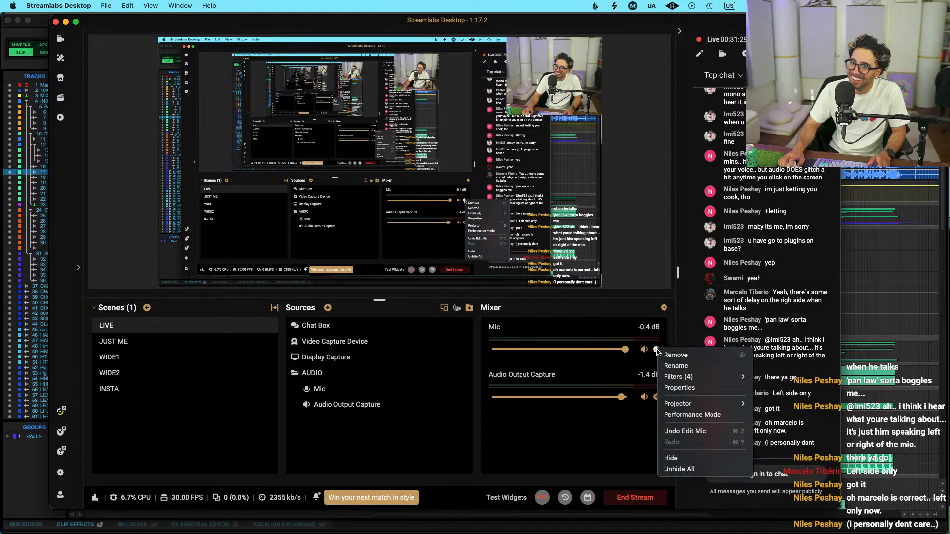
pyautogui.click(693, 388)
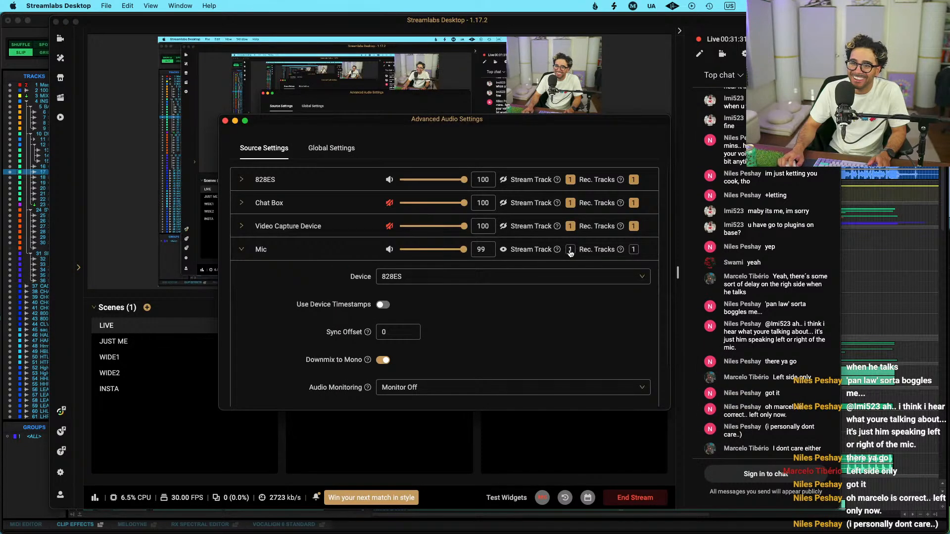
pyautogui.click(332, 148)
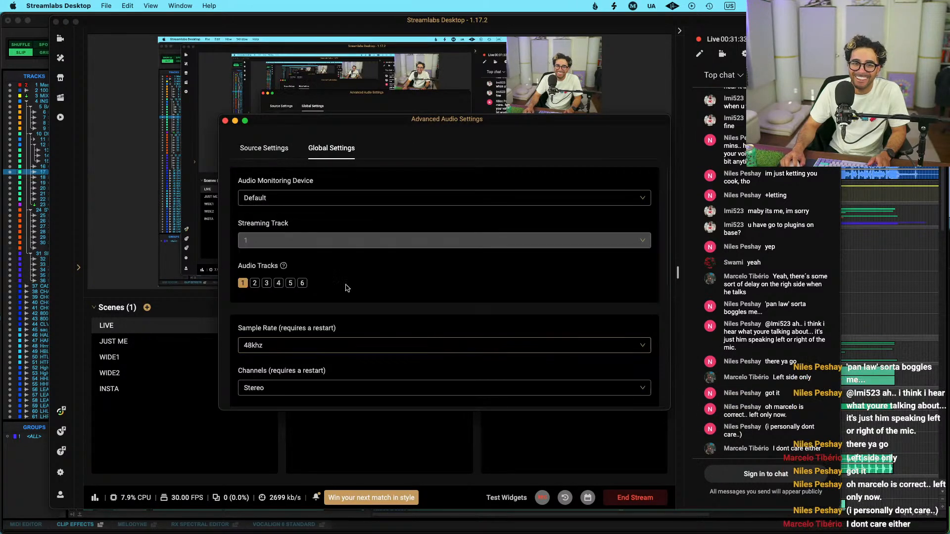
pyautogui.scroll(-2, 347, 287)
pyautogui.click(254, 233)
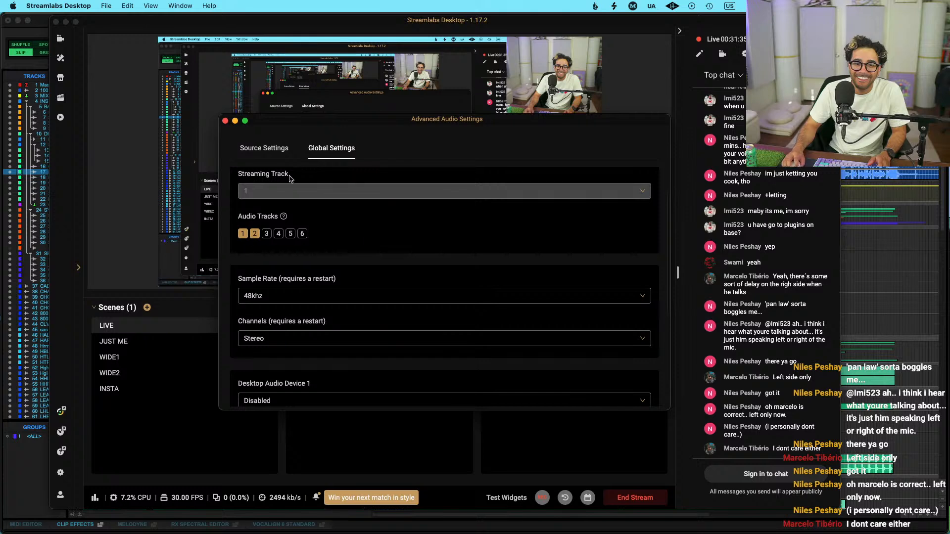
# Set Mic/Auxiliary Device 1 to Disabled in the global audio settings
pyautogui.scroll(-3, 312, 295)
pyautogui.scroll(-5, 371, 278)
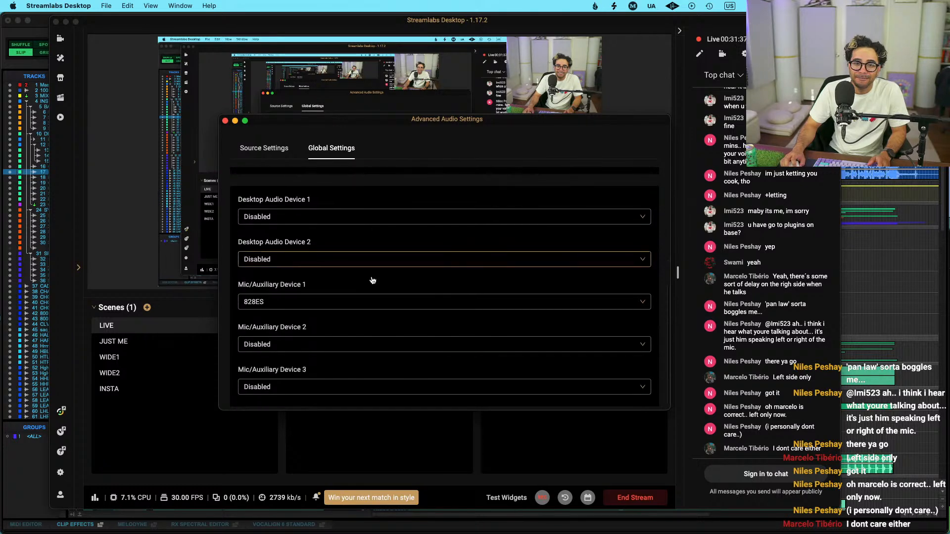
pyautogui.click(369, 301)
pyautogui.scroll(5, 279, 186)
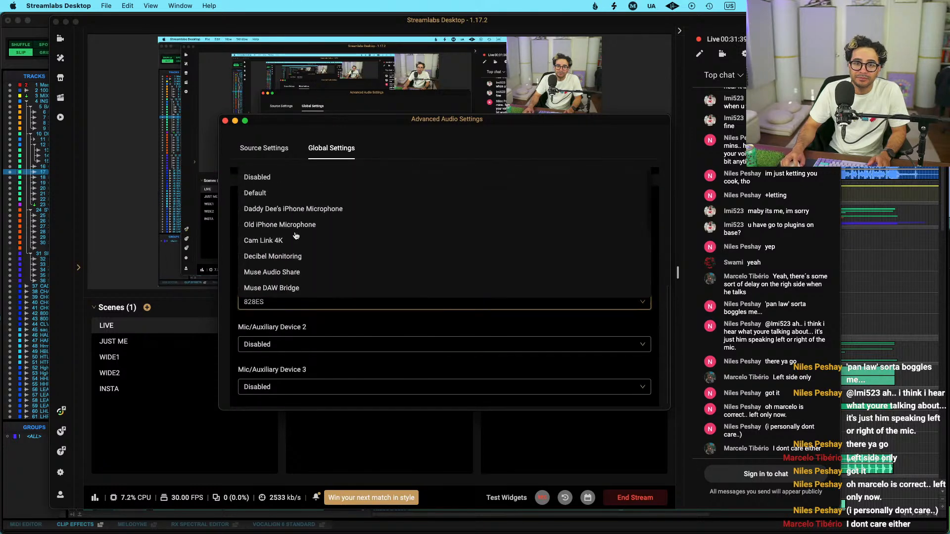
pyautogui.click(286, 180)
# Assign the Mic to stream track 1 and recording track 1, review the device settings, close the audio settings and return to Pro Tools
pyautogui.click(276, 155)
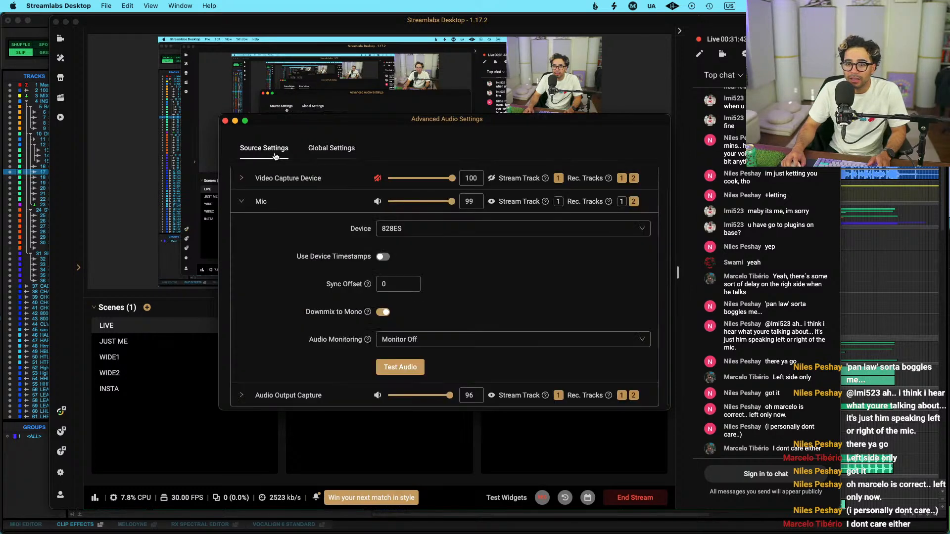
pyautogui.click(621, 203)
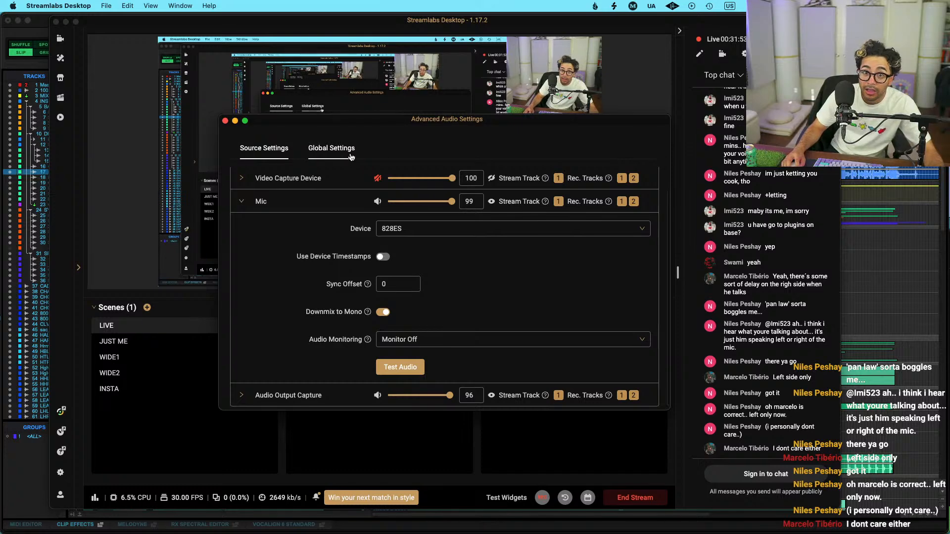
pyautogui.click(332, 148)
pyautogui.scroll(-5, 350, 325)
pyautogui.scroll(-1, 350, 324)
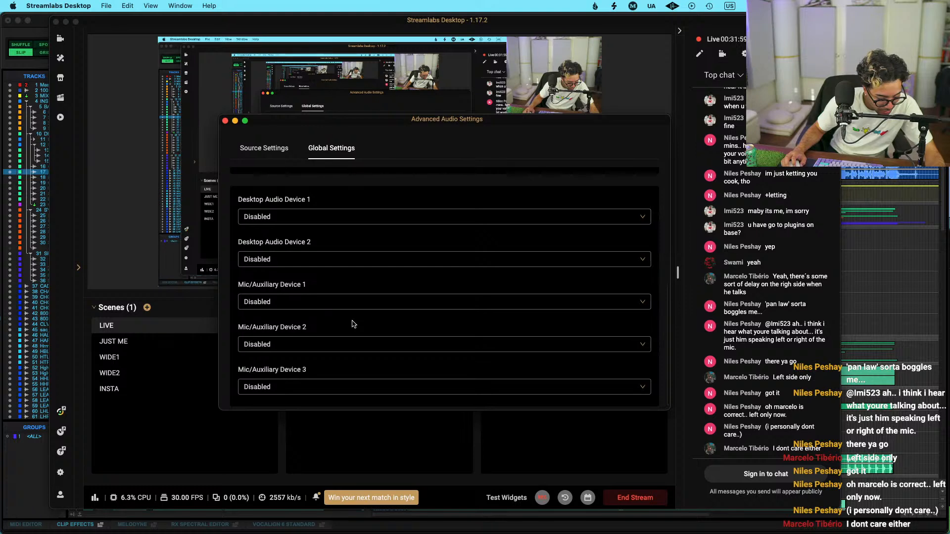
pyautogui.click(264, 149)
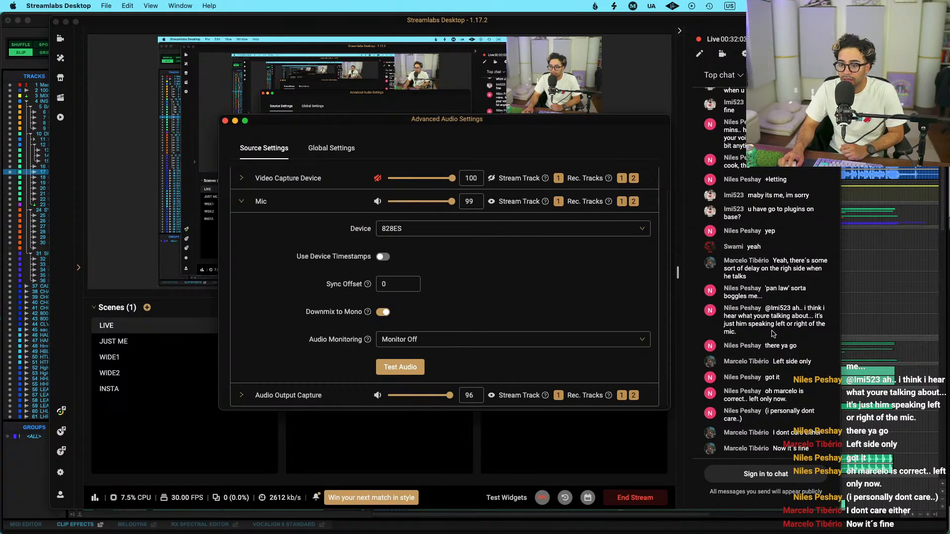
pyautogui.click(225, 122)
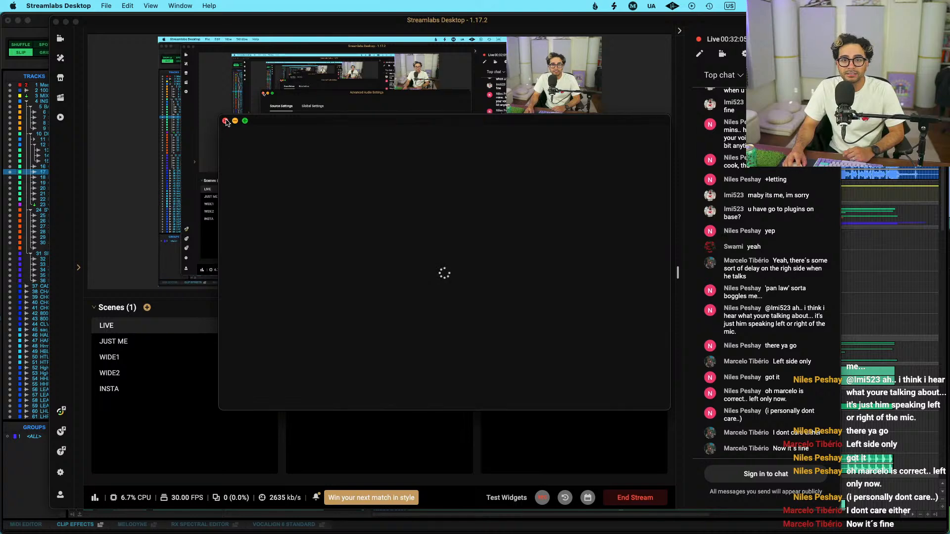
pyautogui.press('super+Tab')
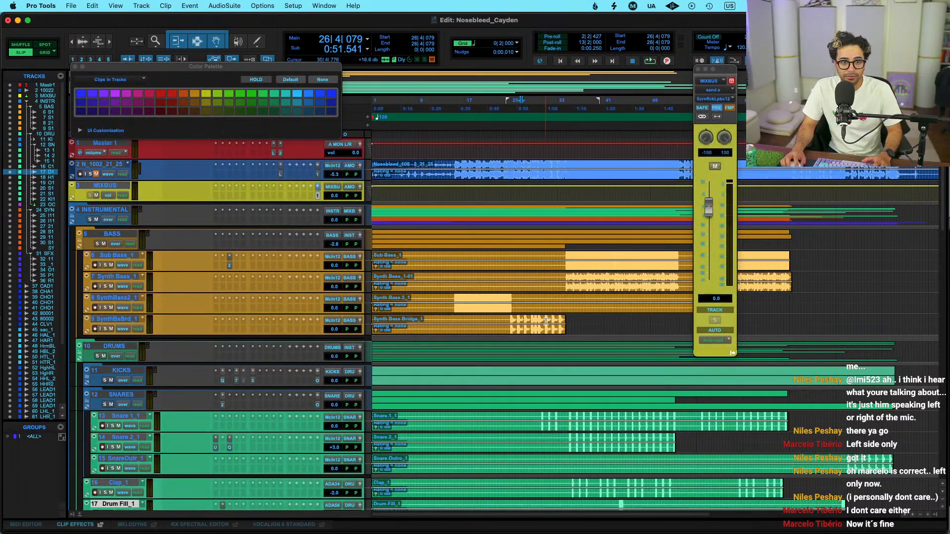
# Play the song from the Synth Bass_1 entry at bar 34 and close the floating MIXBUS output window
pyautogui.click(565, 276)
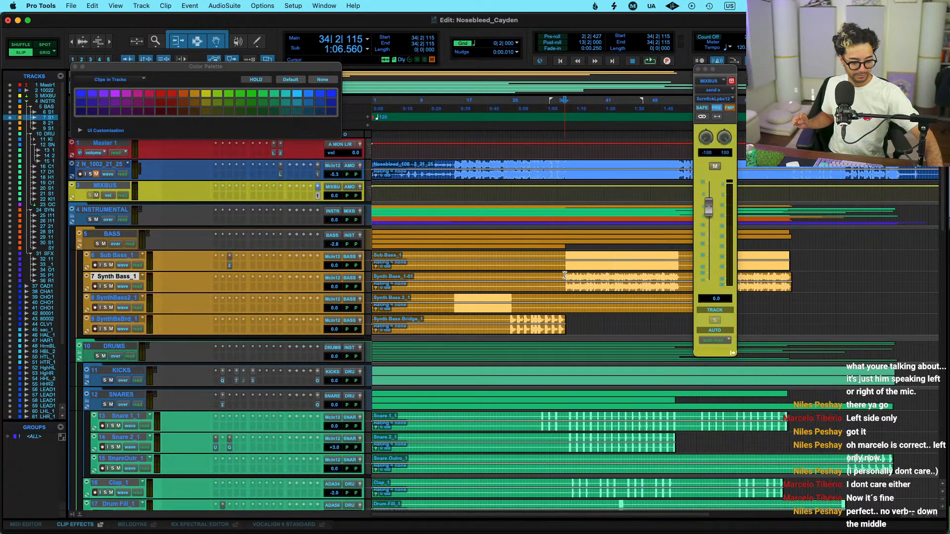
pyautogui.press('space')
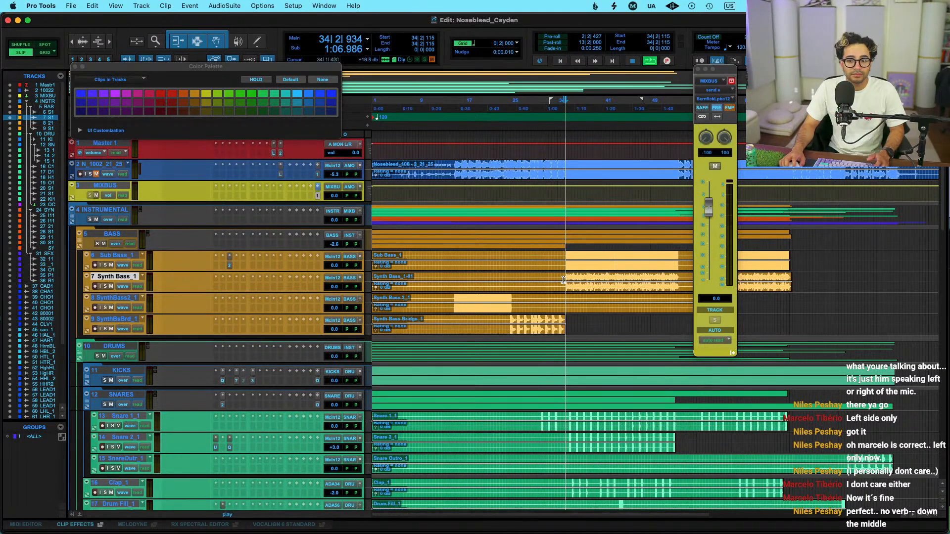
pyautogui.click(698, 69)
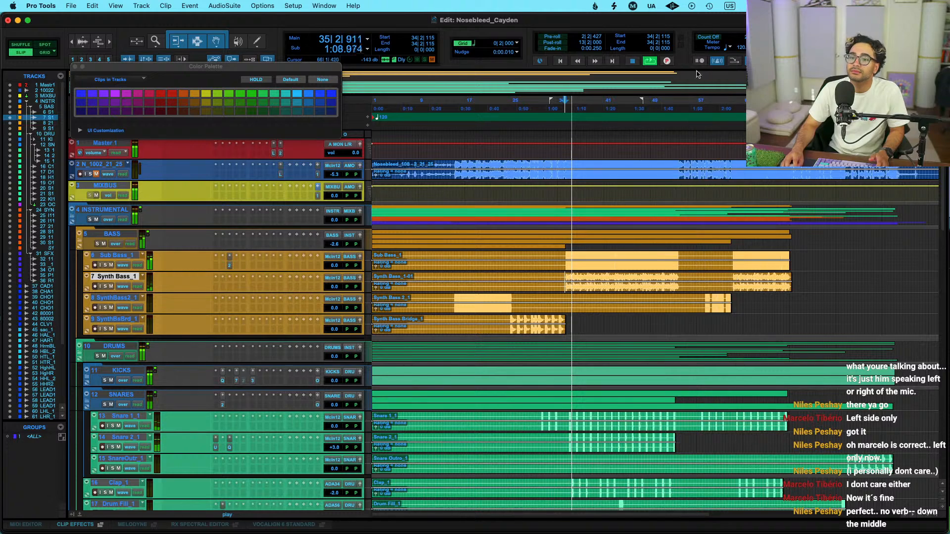
pyautogui.scroll(-5, 491, 412)
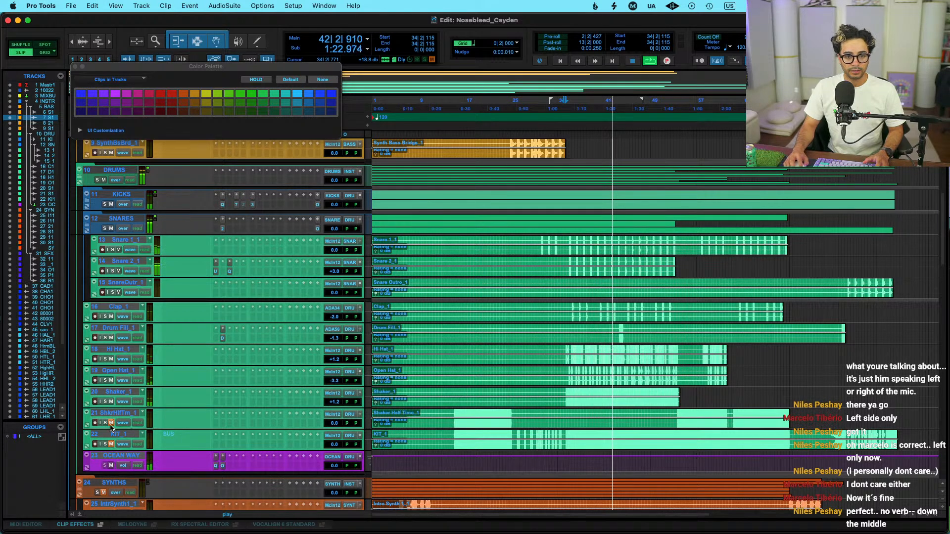
# Save the session, solo the KIT_1 track and move the playback start to bar 37 in its clip
pyautogui.press('space')
pyautogui.click(680, 419)
pyautogui.press('space')
pyautogui.press('super+s')
pyautogui.click(566, 419)
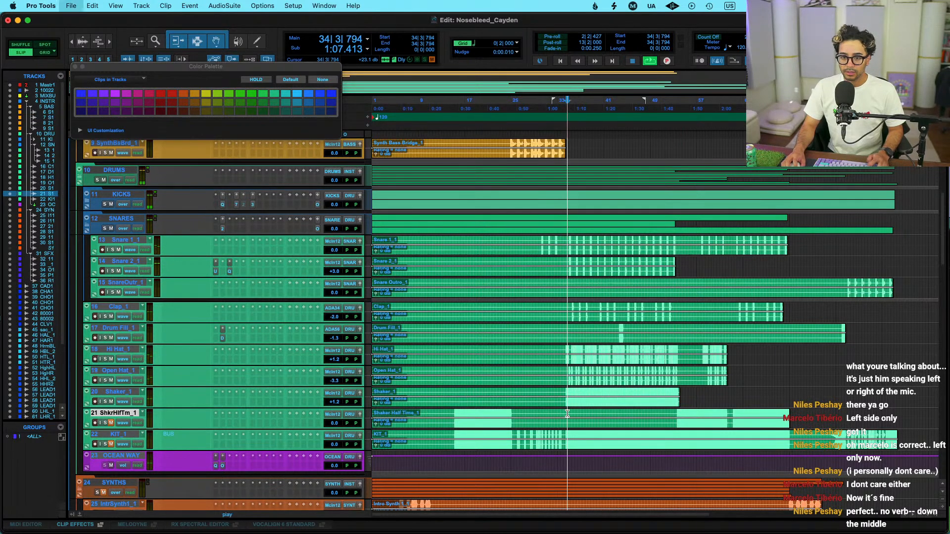
pyautogui.click(106, 444)
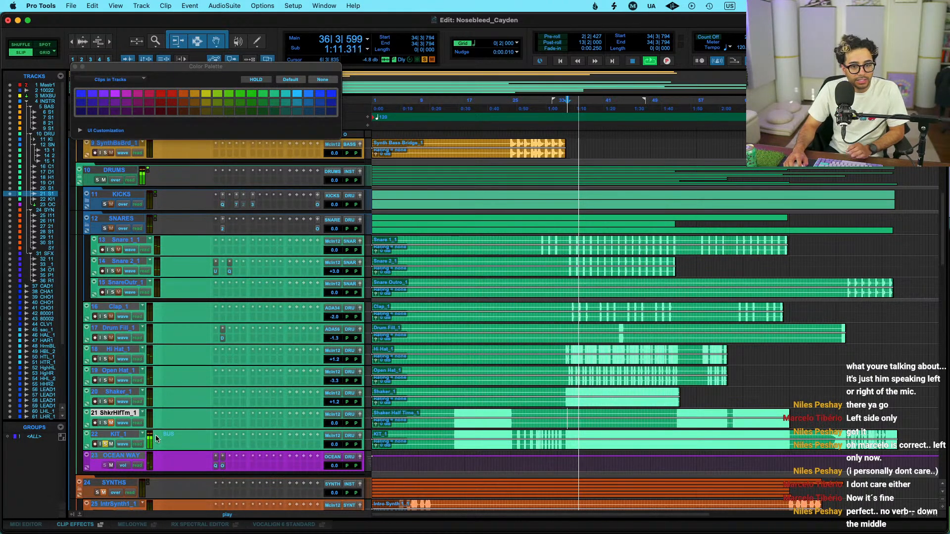
pyautogui.press('space')
pyautogui.moveTo(563, 438); pyautogui.dragTo(794, 442)
pyautogui.click(582, 438)
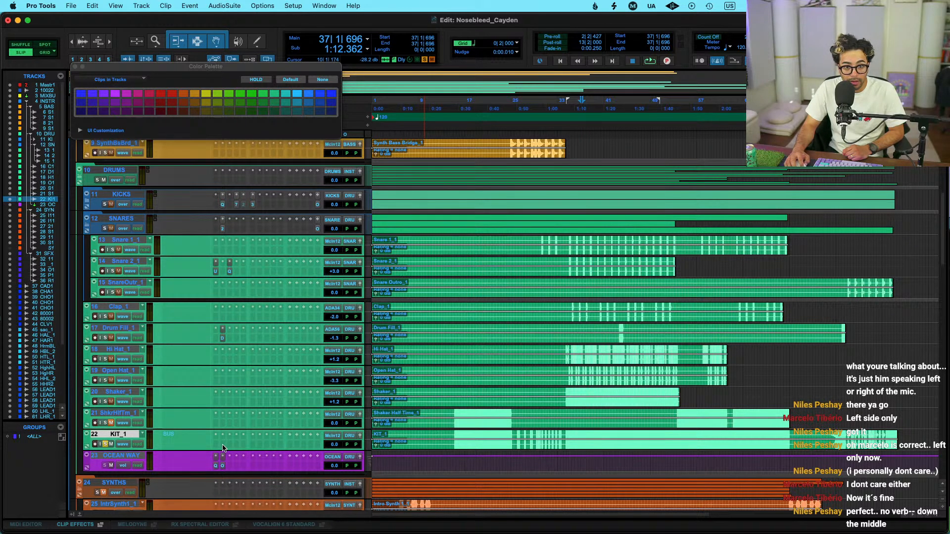
pyautogui.click(223, 448)
pyautogui.moveTo(267, 446)
pyautogui.moveTo(340, 207)
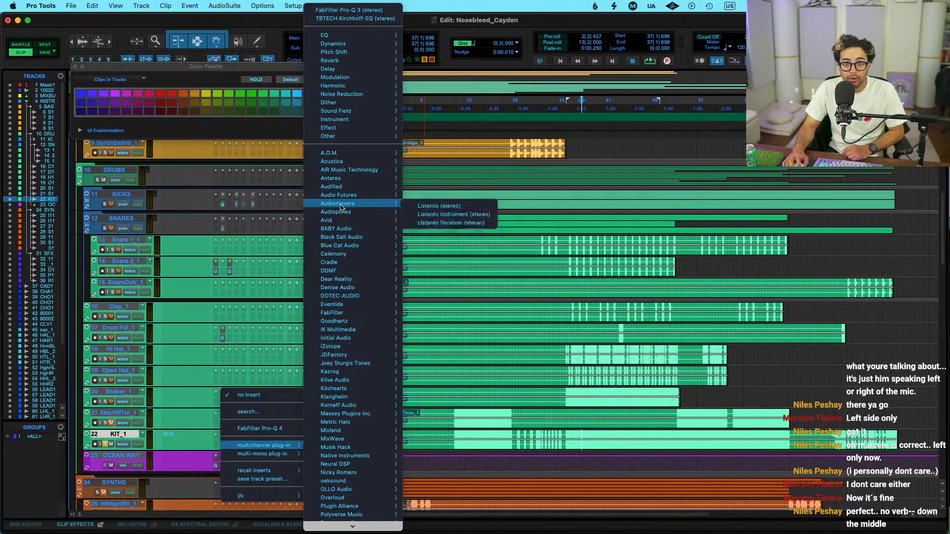
pyautogui.moveTo(354, 358)
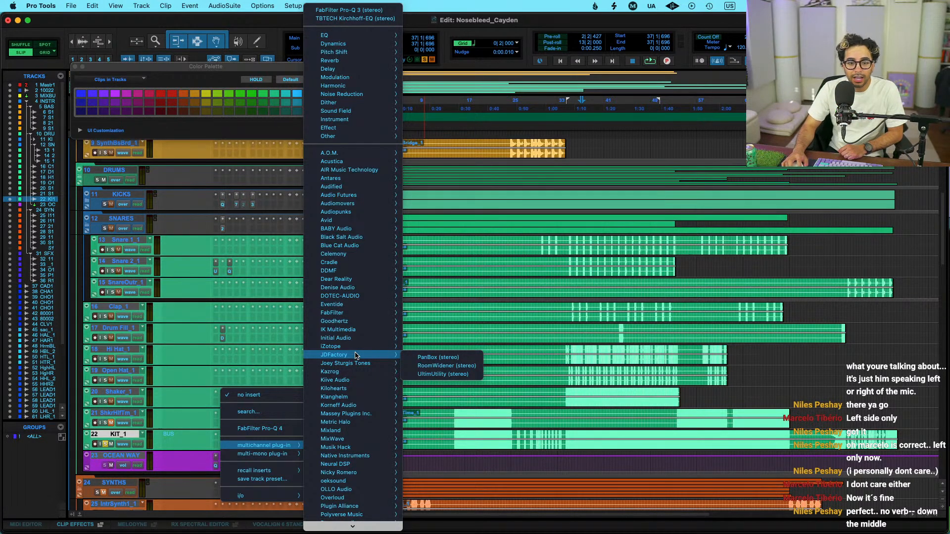
pyautogui.click(846, 349)
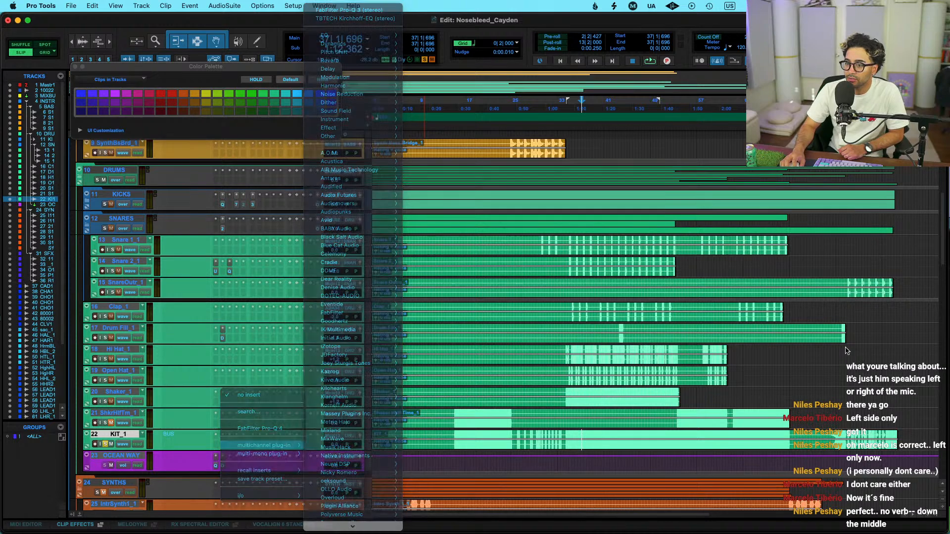
pyautogui.click(677, 517)
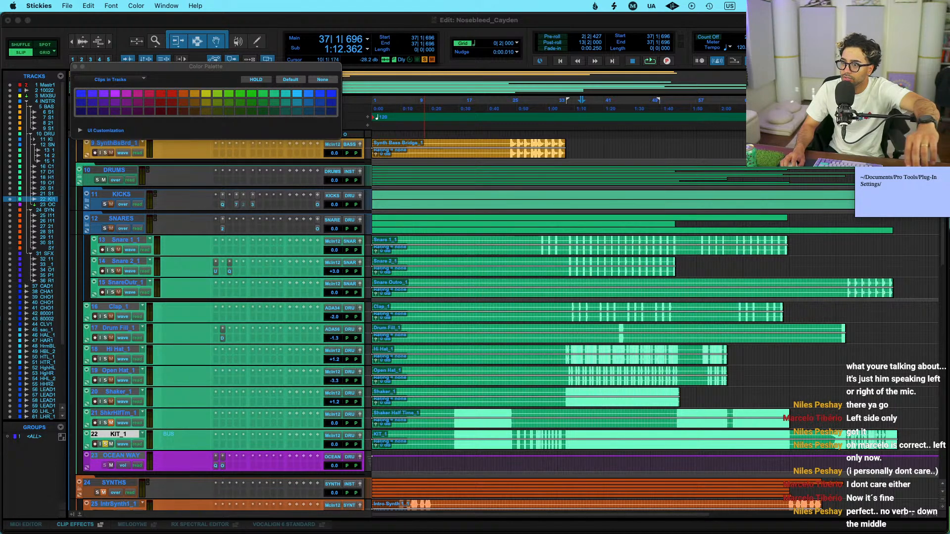
# Insert the Goodhertz VCME (Vulf Compressor Mastering Edition) plug-in on the KIT_1 track
pyautogui.click(222, 448)
pyautogui.write('c')
pyautogui.press('BackSpace')
pyautogui.write('vcme')
pyautogui.press('Return')
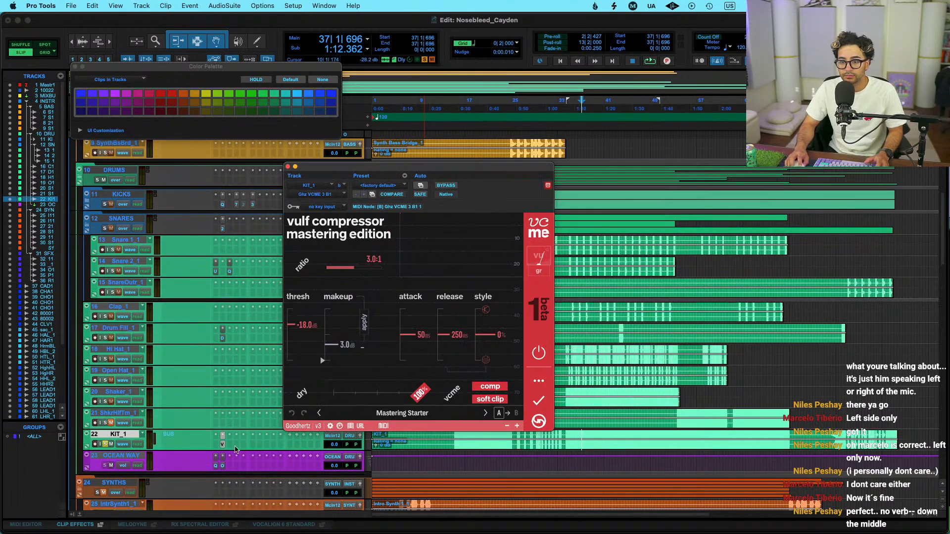
# During playback, set the compressor's attack to 3.7 ms, release to 28 ms, threshold to -38.0 dB and ratio to LIM
pyautogui.press('space')
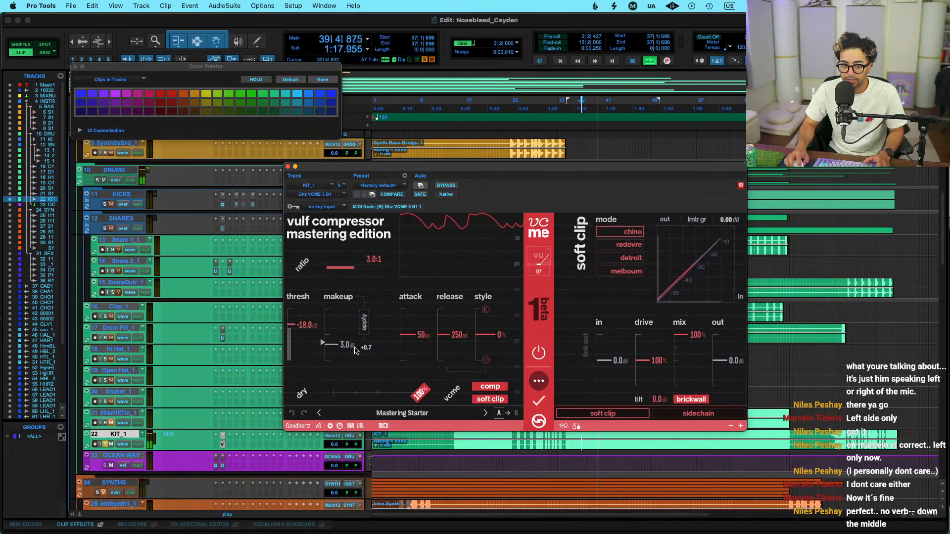
pyautogui.moveTo(422, 335); pyautogui.dragTo(450, 352)
pyautogui.moveTo(308, 329); pyautogui.dragTo(308, 347)
pyautogui.moveTo(342, 265); pyautogui.dragTo(384, 267)
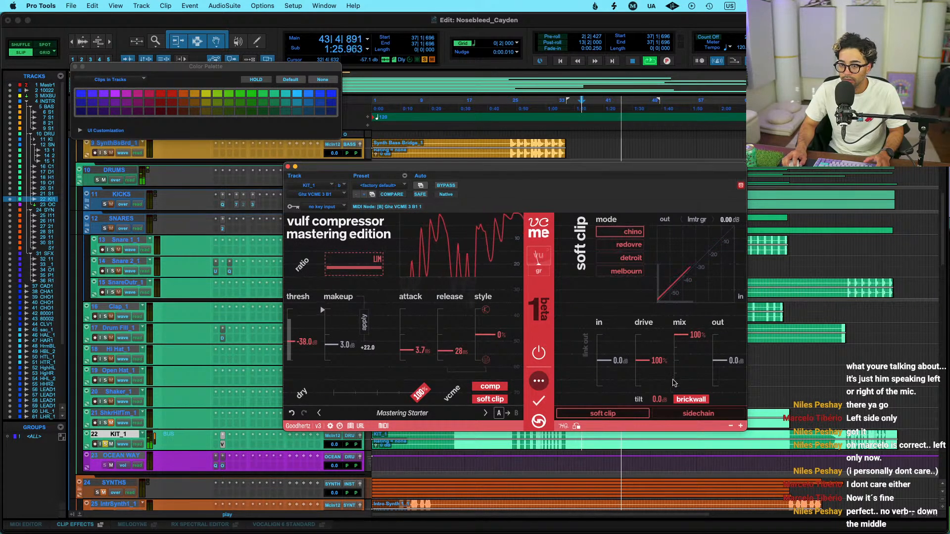
# Set the soft clip drive to 192% and the threshold to -25.5 dB, then compare the clip modes and choose detroit
pyautogui.click(629, 244)
pyautogui.moveTo(659, 360); pyautogui.dragTo(663, 341)
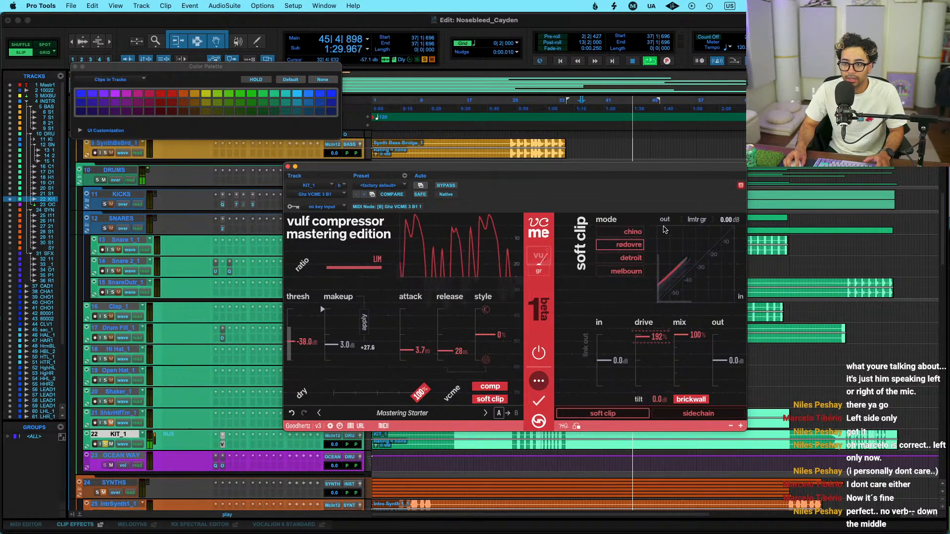
pyautogui.click(629, 232)
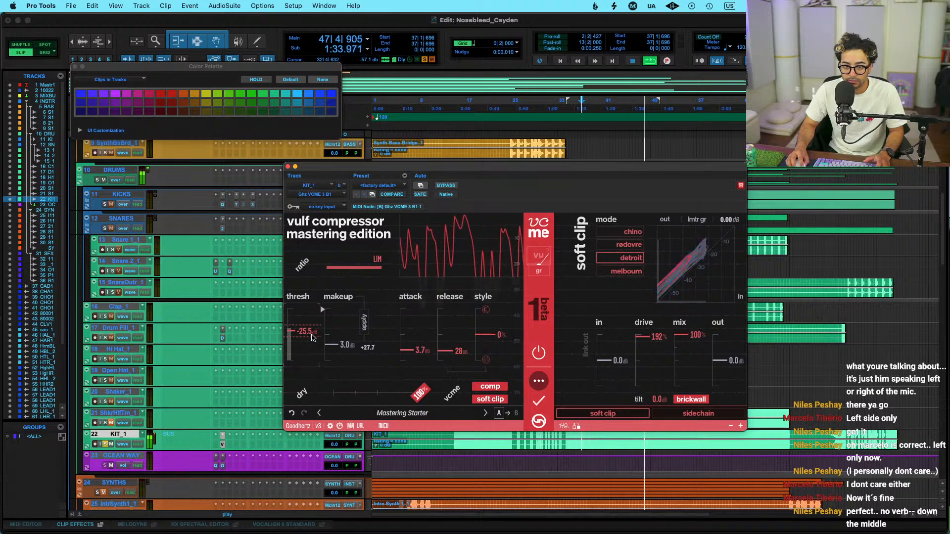
pyautogui.click(632, 233)
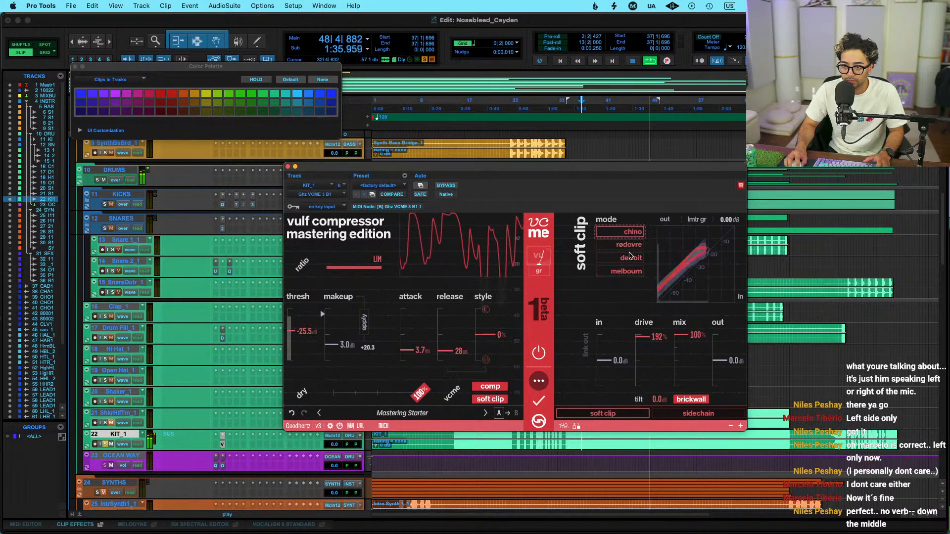
pyautogui.click(632, 246)
pyautogui.click(635, 273)
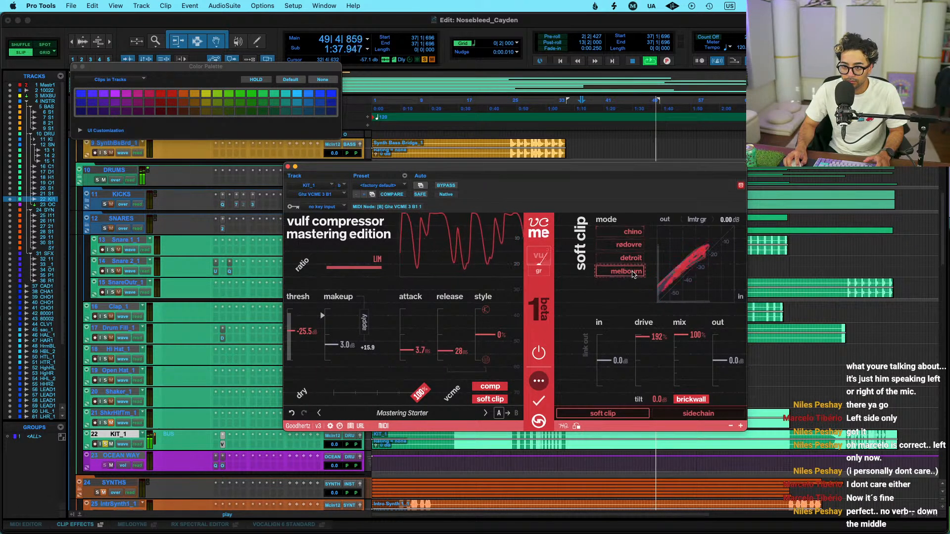
pyautogui.click(631, 259)
pyautogui.click(632, 246)
pyautogui.click(631, 255)
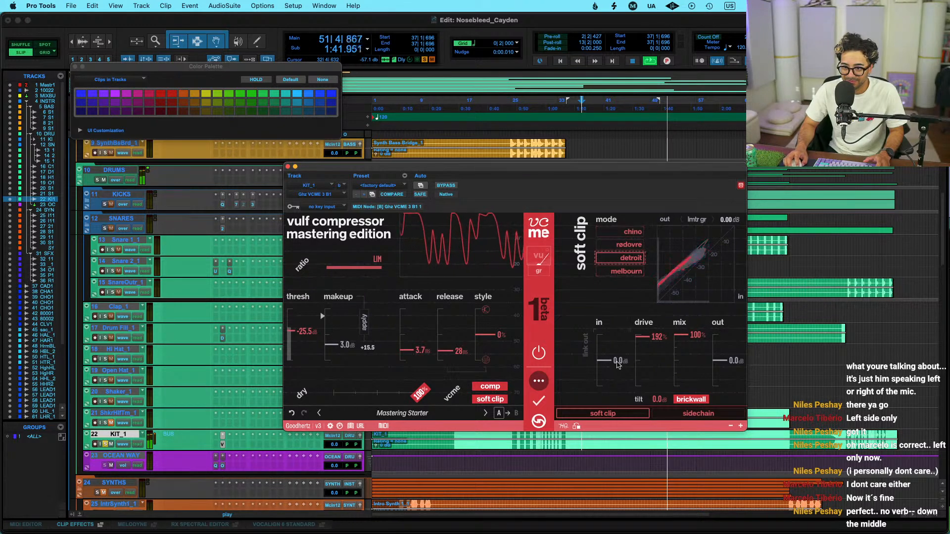
# Replay the kit and set the compressor's attack to 18 ms, release to 59 ms, makeup to 2.0 dB and ratio to 7.8:1
pyautogui.press('space')
pyautogui.press('space')
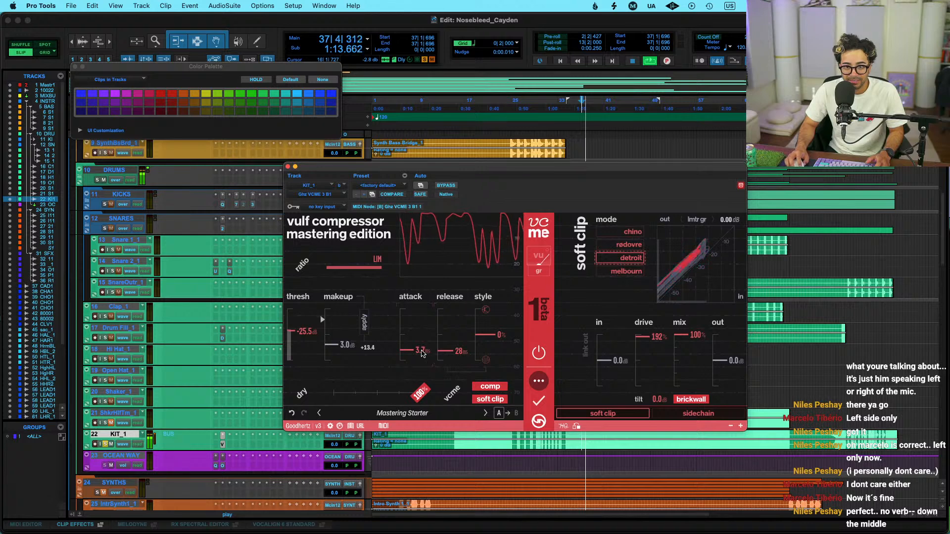
pyautogui.moveTo(460, 355); pyautogui.dragTo(463, 350)
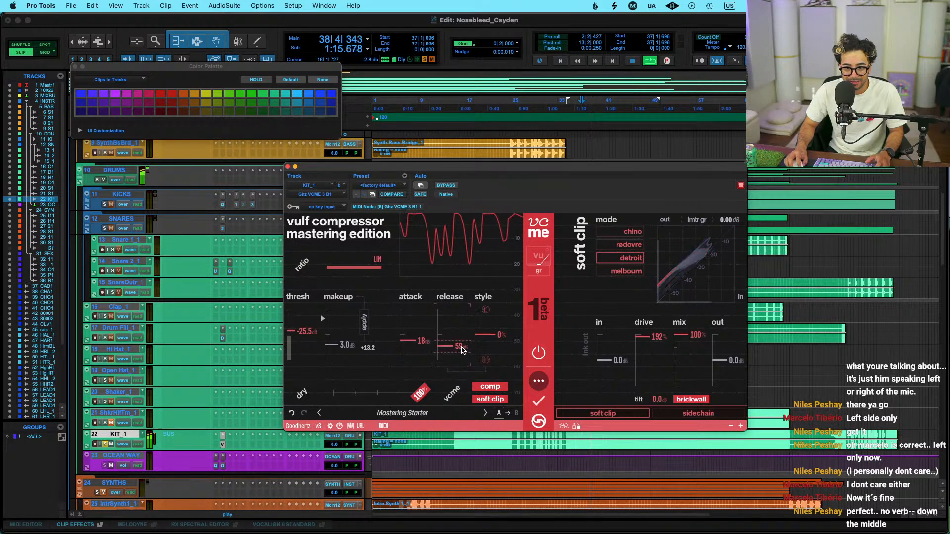
pyautogui.moveTo(326, 345); pyautogui.dragTo(321, 352)
pyautogui.moveTo(349, 270); pyautogui.dragTo(343, 271)
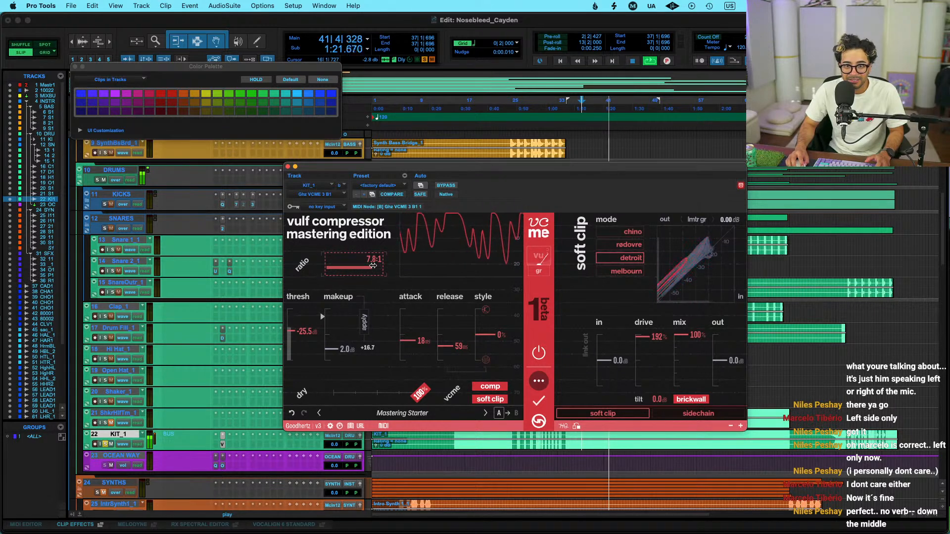
# Compare KIT_1 with the compressor off and on, replay the section and save the session
pyautogui.click(539, 354)
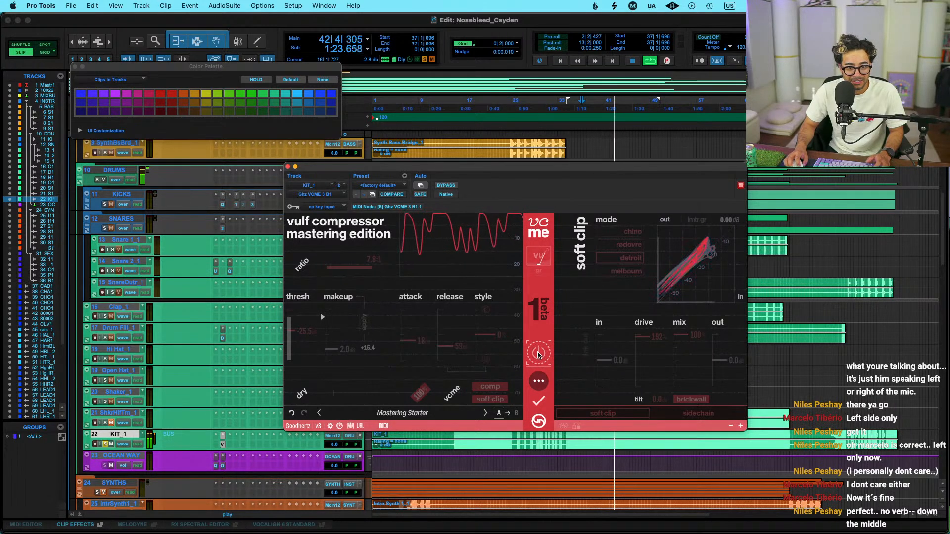
pyautogui.click(539, 355)
pyautogui.press('space')
pyautogui.press('space')
pyautogui.press('super+s')
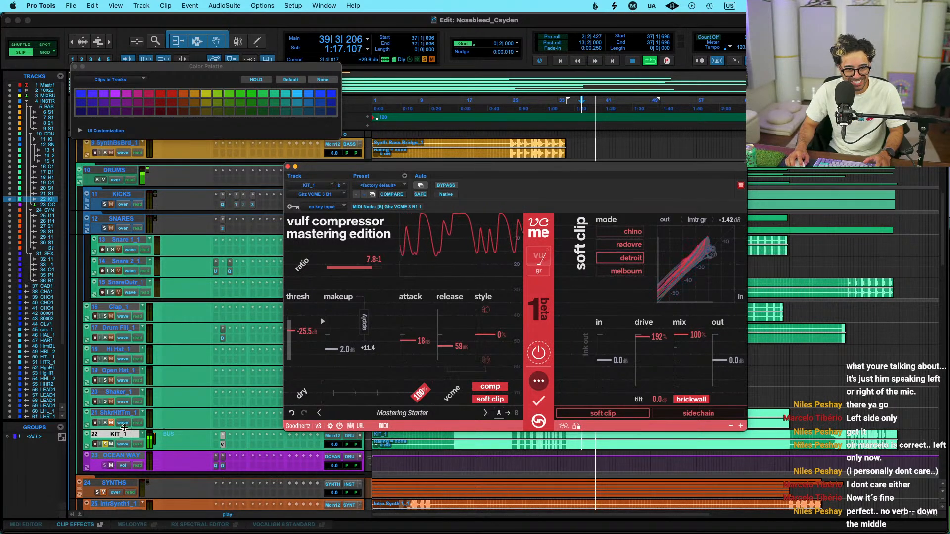
# Unmute KIT_1, lower its volume and take it out of solo to hear it with the full mix
pyautogui.click(110, 444)
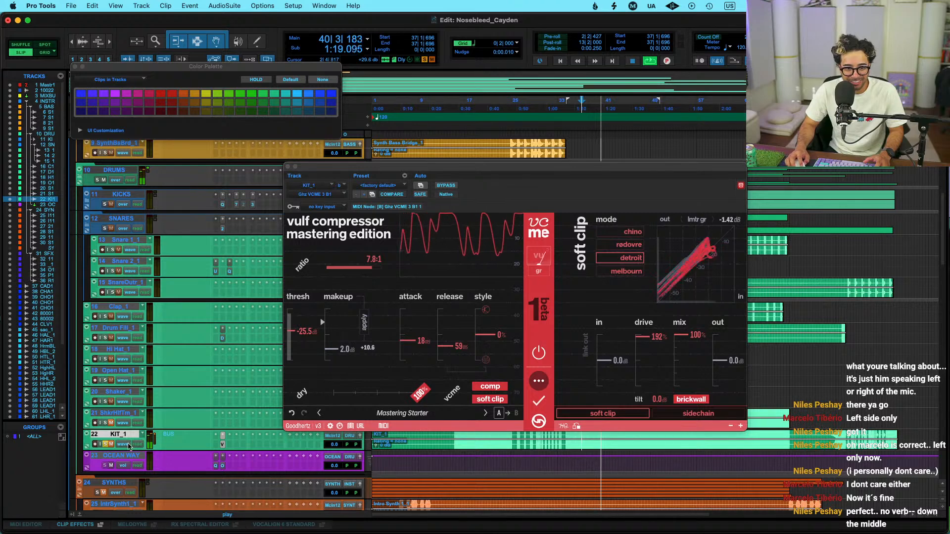
pyautogui.click(333, 448)
pyautogui.moveTo(333, 449)
pyautogui.mouseDown()
pyautogui.moveTo(332, 467)
pyautogui.moveTo(333, 444)
pyautogui.mouseUp()
pyautogui.click(104, 443)
pyautogui.click(106, 444)
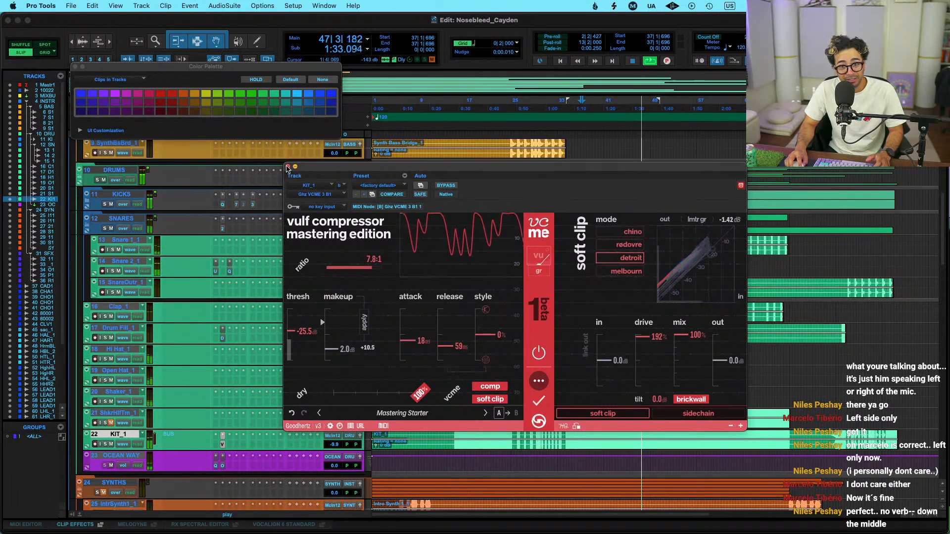
# Close the compressor, set the KIT_1 volume to -11.2 dB and save the session while replaying the section
pyautogui.click(288, 167)
pyautogui.press('space')
pyautogui.press('super+s')
pyautogui.moveTo(334, 445); pyautogui.dragTo(334, 447)
pyautogui.press('space')
pyautogui.press('super+s')
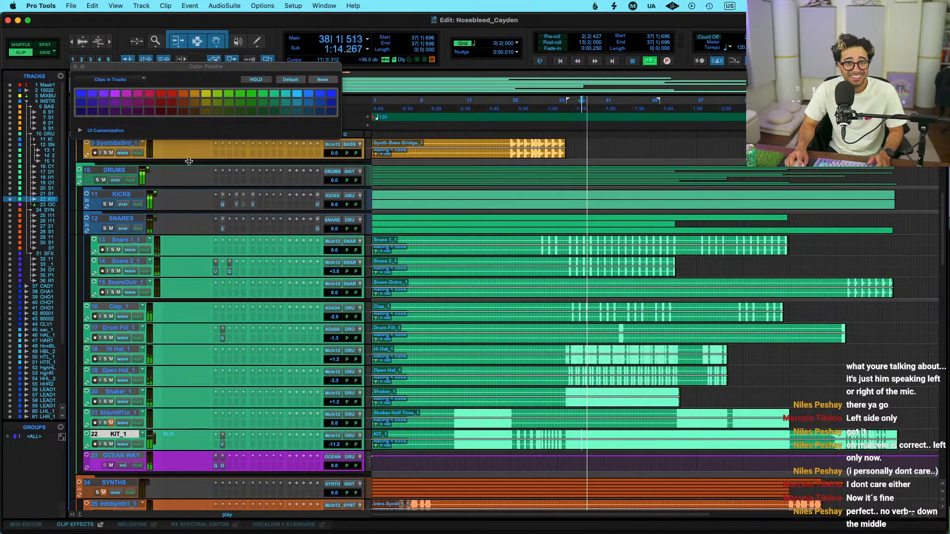
# Insert the Orange Clip (stereo) plug-in on the DRUMS folder track
pyautogui.click(218, 172)
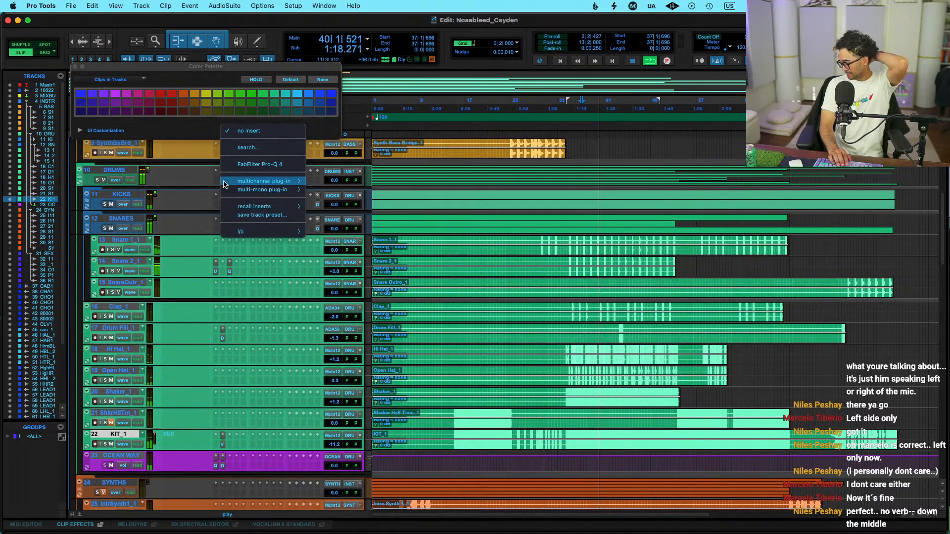
pyautogui.write('orange')
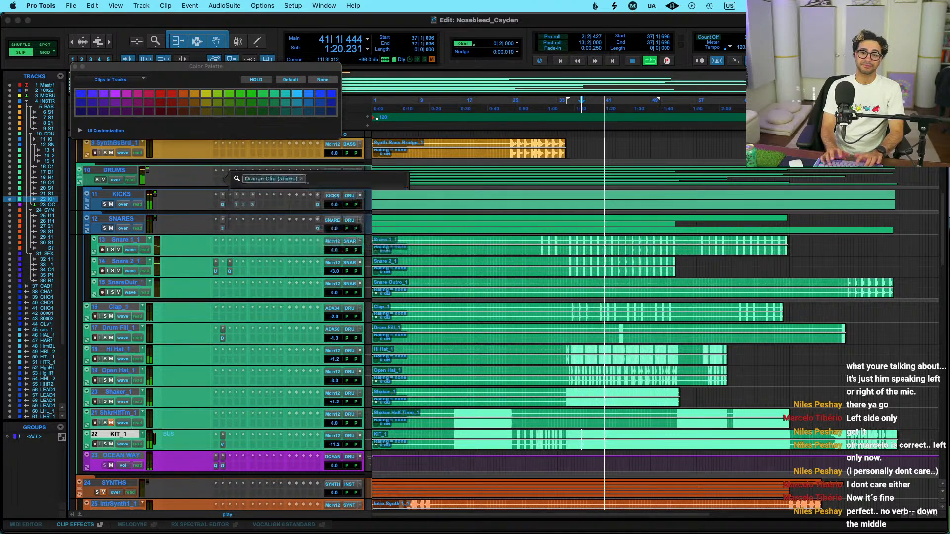
pyautogui.press('Return')
# Set the DRUMS clipper's ceiling to -6.6 and input to +0.9 dB, check it against bypass and close the plug-in
pyautogui.moveTo(344, 295); pyautogui.dragTo(343, 315)
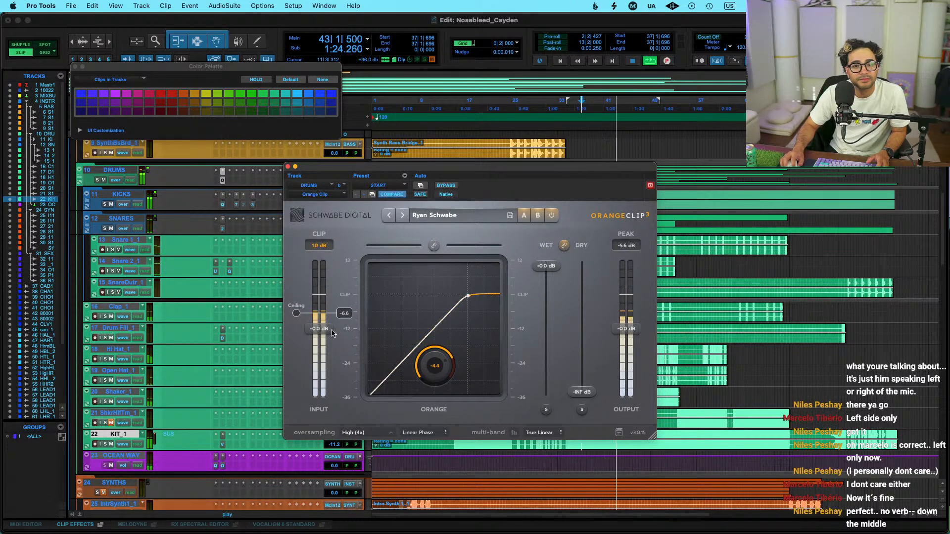
pyautogui.moveTo(324, 331); pyautogui.dragTo(343, 317)
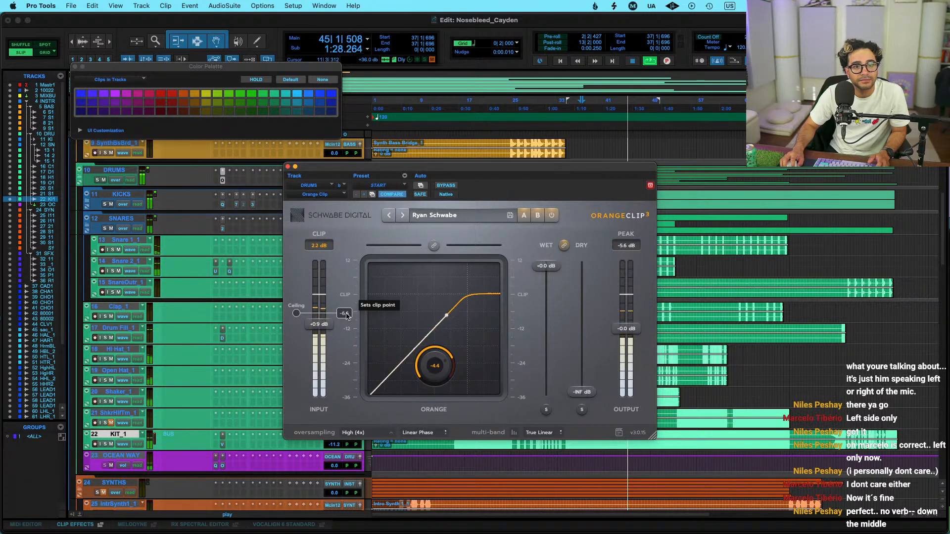
pyautogui.click(447, 187)
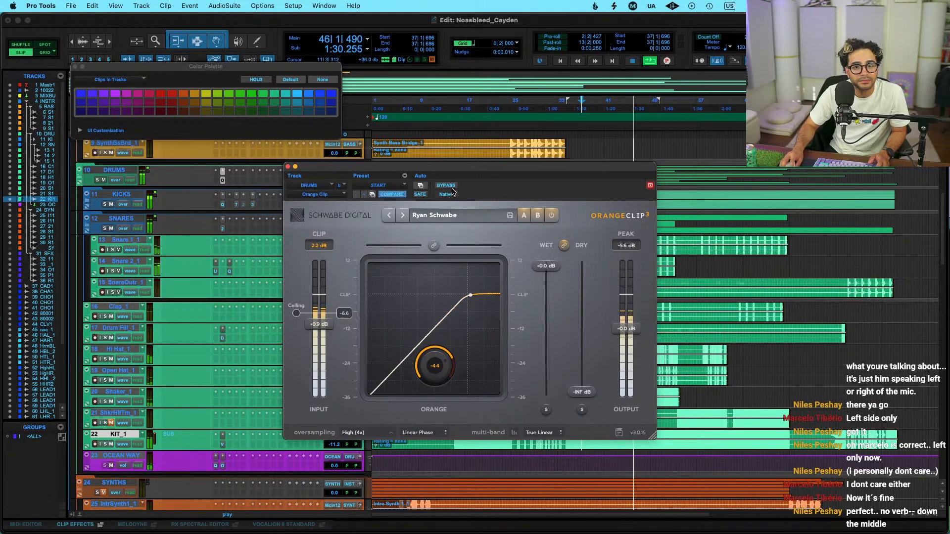
pyautogui.click(287, 167)
# Collapse the DRUMS folder, close the Color Palette and stop playback
pyautogui.click(78, 171)
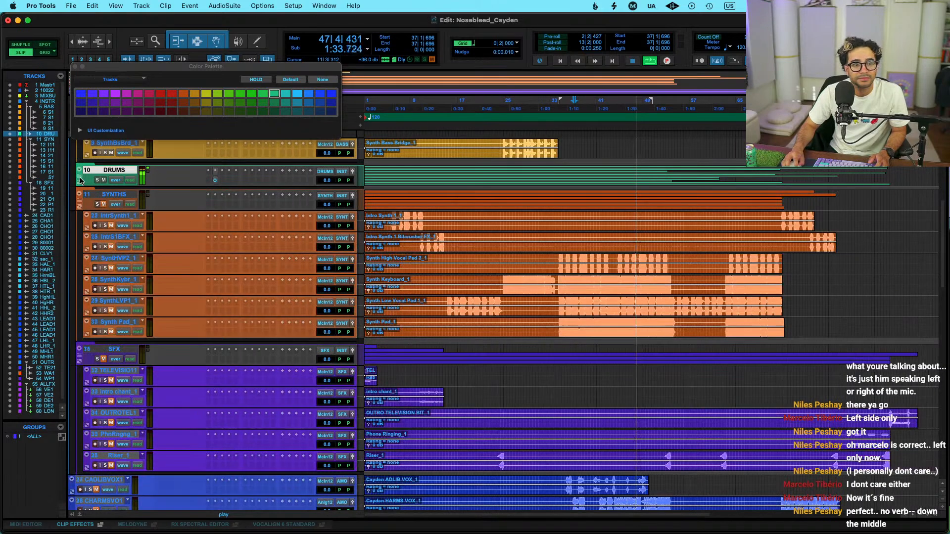
pyautogui.click(76, 66)
pyautogui.press('space')
pyautogui.scroll(5, 233, 195)
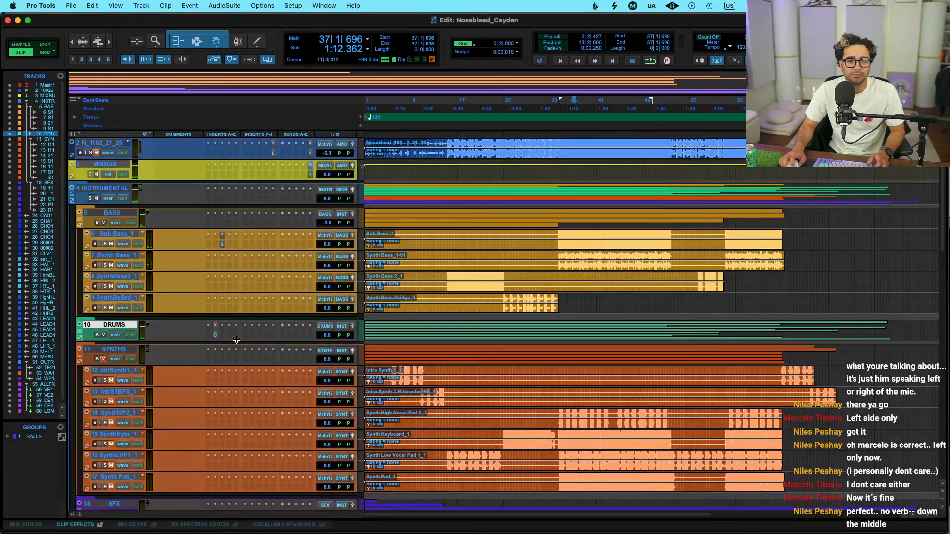
# Insert the Spectre plug-in after the clipper on the DRUMS track and start playback
pyautogui.click(222, 336)
pyautogui.write('spec')
pyautogui.press('Return')
pyautogui.press('space')
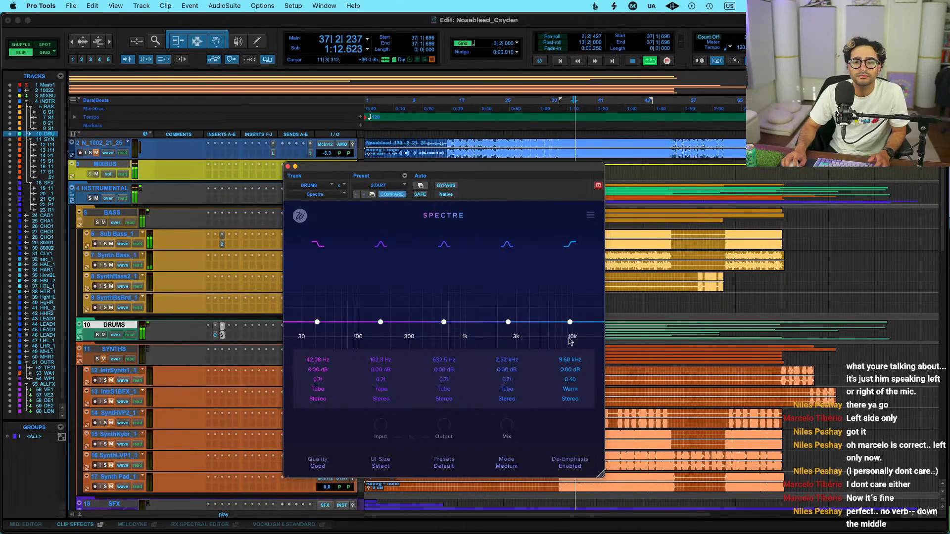
# Boost Spectre's high band on DRUMS by 3.58 dB at 6.02 kHz, check it against bypass, save and close the plug-in
pyautogui.moveTo(571, 322); pyautogui.dragTo(544, 305)
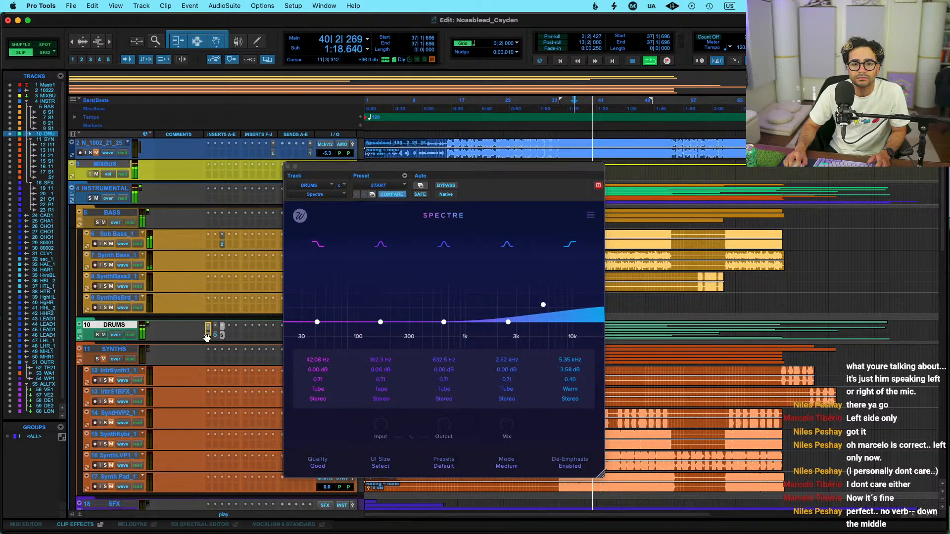
pyautogui.click(455, 188)
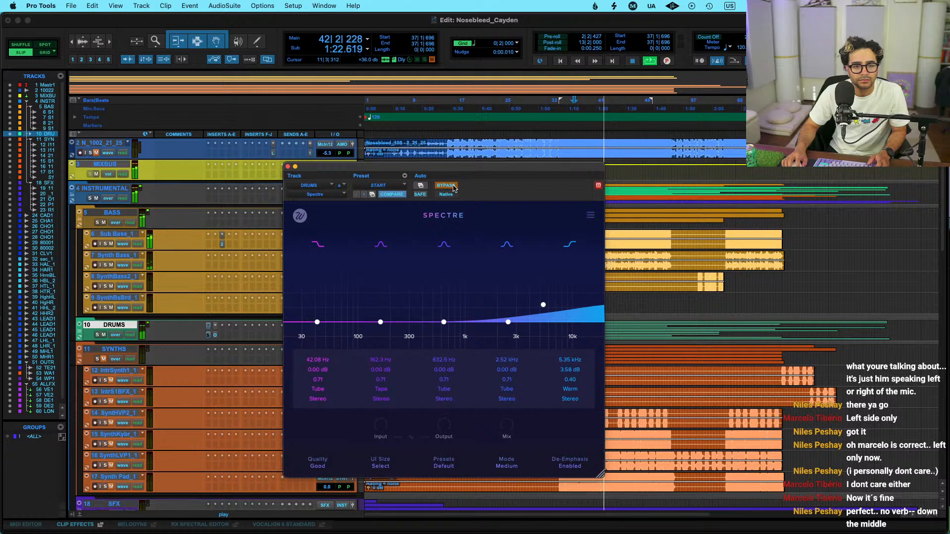
pyautogui.click(454, 187)
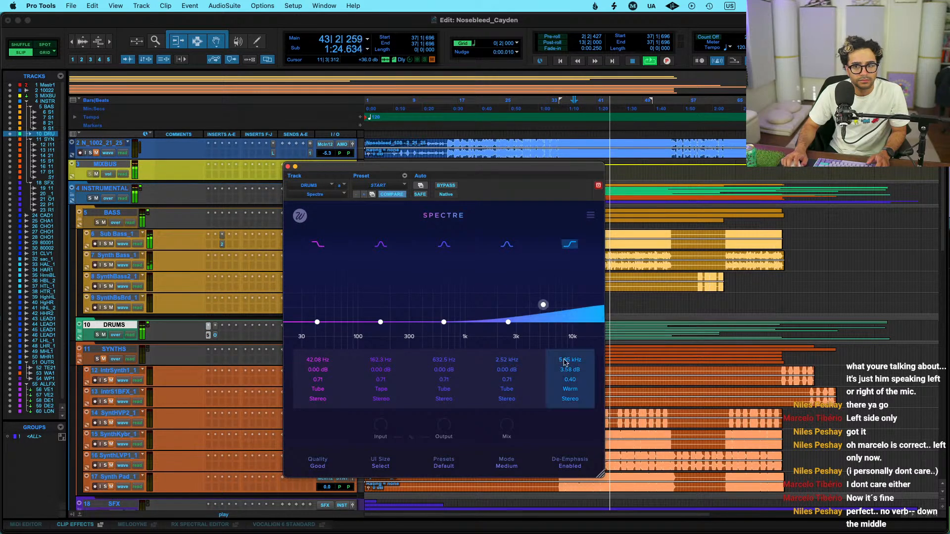
pyautogui.moveTo(544, 305); pyautogui.dragTo(548, 305)
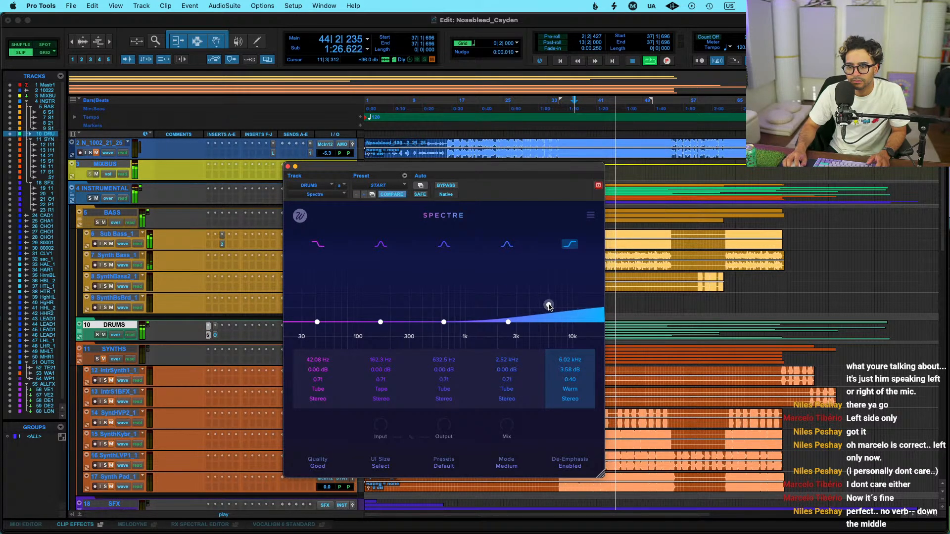
pyautogui.press('super+s')
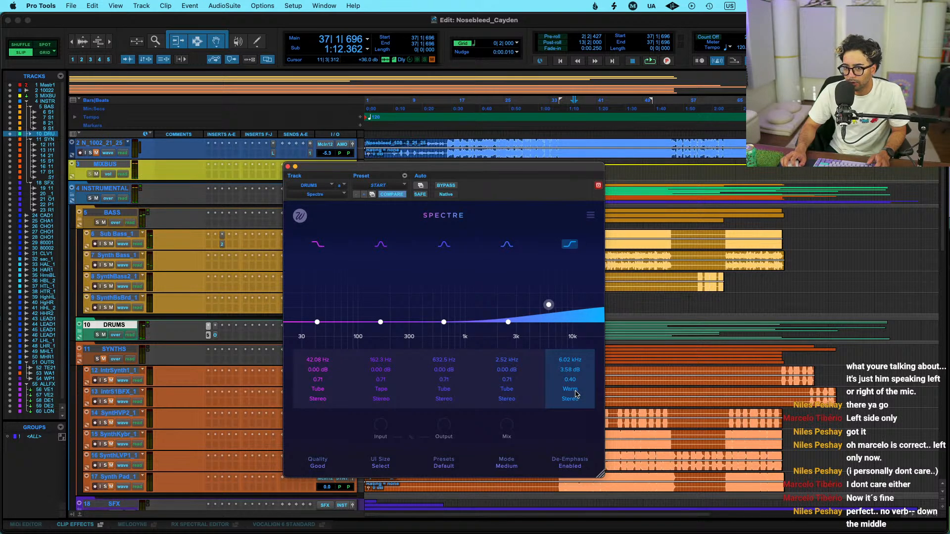
pyautogui.click(289, 167)
pyautogui.press('space')
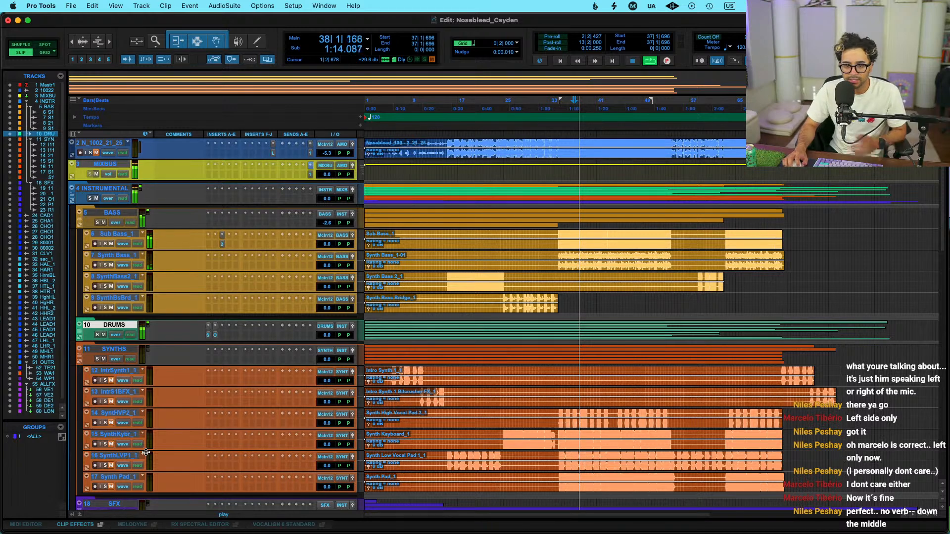
pyautogui.press('super+s')
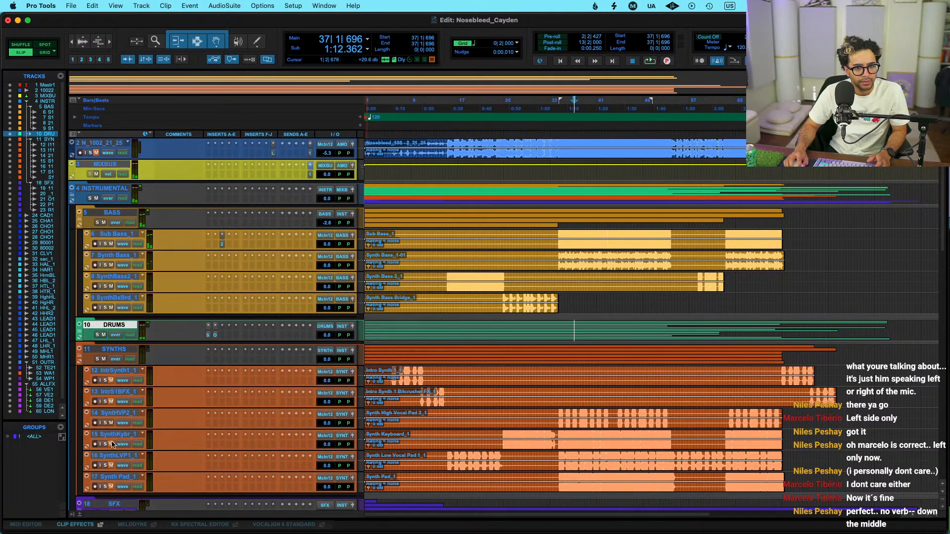
# Unmute the six synth tracks from IntrSynth1_1 to Synth Pad_1 and set the SYNTHS folder volume to -4.0 dB during playback
pyautogui.click(115, 371)
pyautogui.keyDown('shift'); pyautogui.click(115, 478); pyautogui.keyUp('shift')
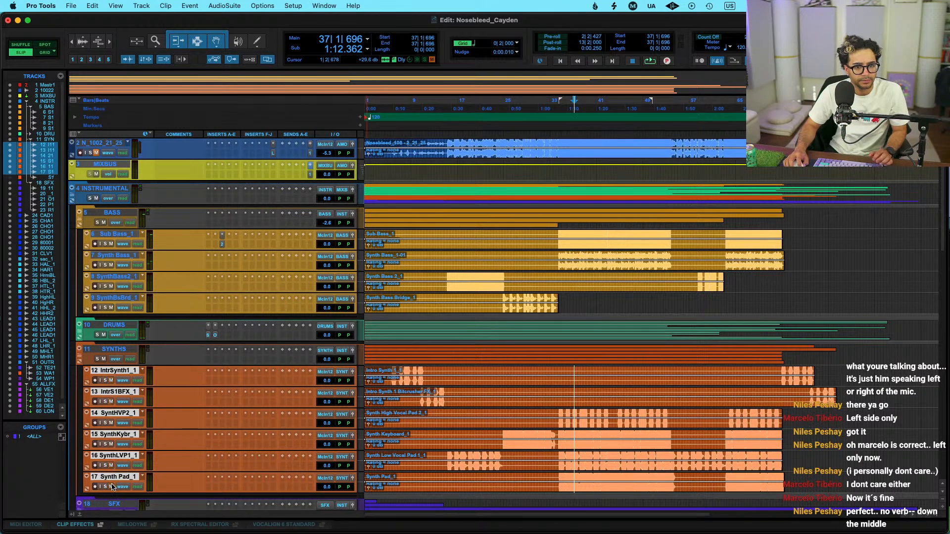
pyautogui.press('space')
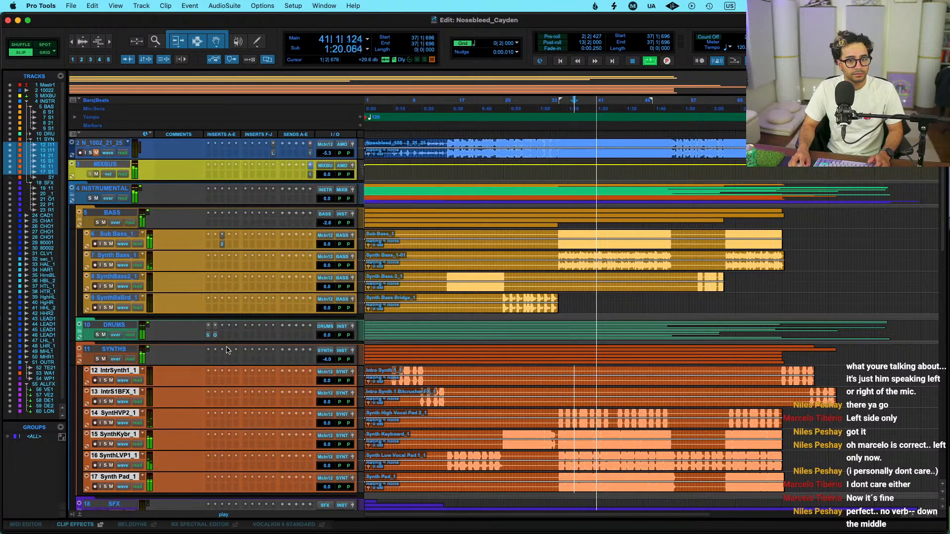
# Insert FabFilter Pro-Q 4 on the SYNTHS folder and on the soloed Synth Keyboard_1 track
pyautogui.click(212, 361)
pyautogui.click(249, 343)
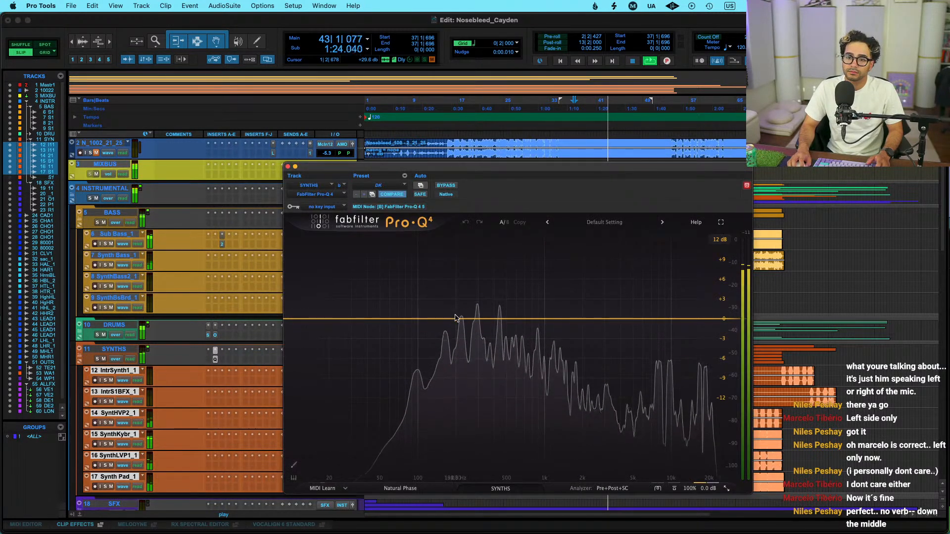
pyautogui.click(106, 444)
pyautogui.click(214, 443)
pyautogui.click(236, 428)
# Cut Synth Keyboard_1 by 4.12 dB at 226.87 Hz with a Q of 0.920, and close the equalizer
pyautogui.moveTo(469, 319); pyautogui.dragTo(462, 357)
pyautogui.keyDown('alt'); pyautogui.keyDown('shift'); pyautogui.click(471, 290); pyautogui.keyUp('shift'); pyautogui.keyUp('alt')
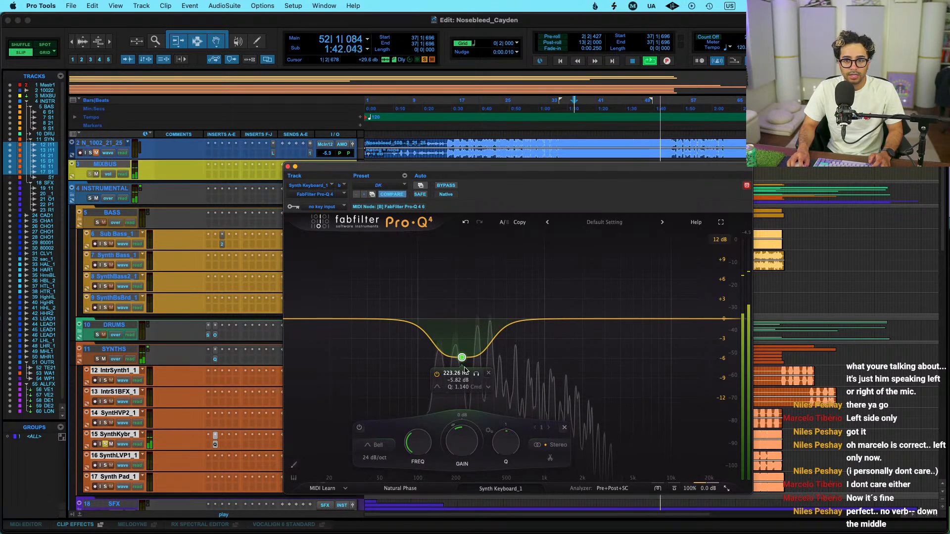
pyautogui.scroll(-3, 464, 360)
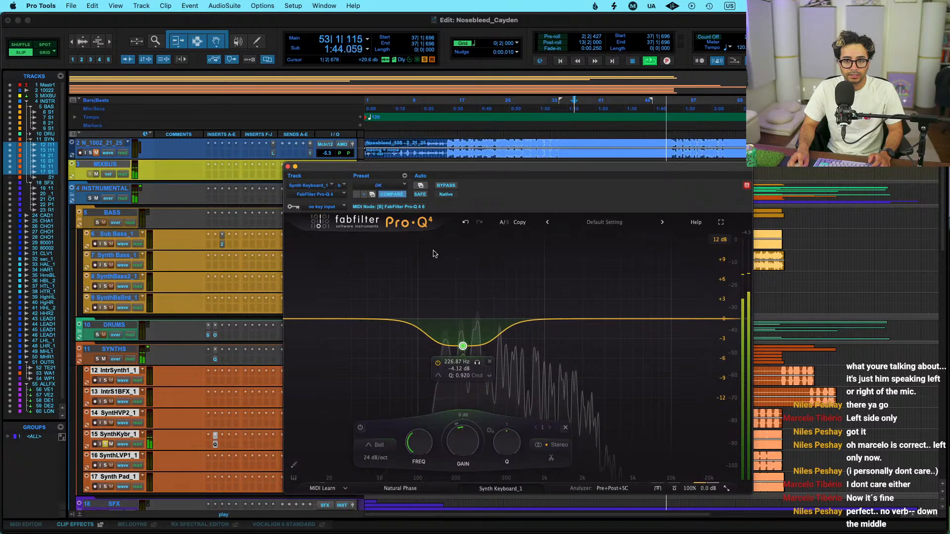
pyautogui.press('space')
pyautogui.press('space')
pyautogui.click(287, 166)
# Unsolo Synth Keyboard_1, set its volume to +1.2 dB, and audition SynthLVP1_1 and Synth Pad_1 briefly in solo
pyautogui.click(106, 444)
pyautogui.moveTo(325, 445); pyautogui.dragTo(324, 446)
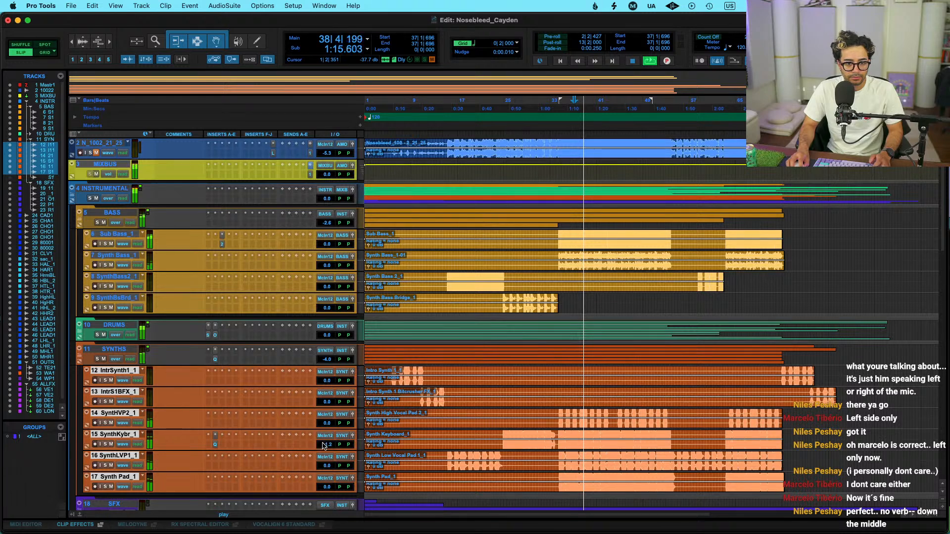
pyautogui.click(105, 465)
pyautogui.click(105, 465)
pyautogui.click(105, 487)
pyautogui.click(105, 488)
# Insert FabFilter Pro-Q 4 on Synth Pad_1, cut 4.58 dB at 241.61 Hz and close the plug-in
pyautogui.click(218, 489)
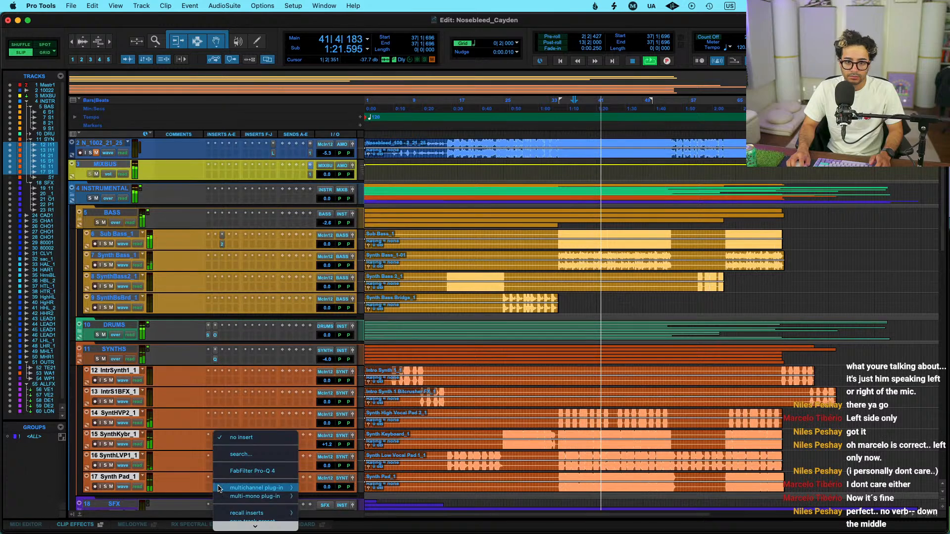
pyautogui.click(236, 471)
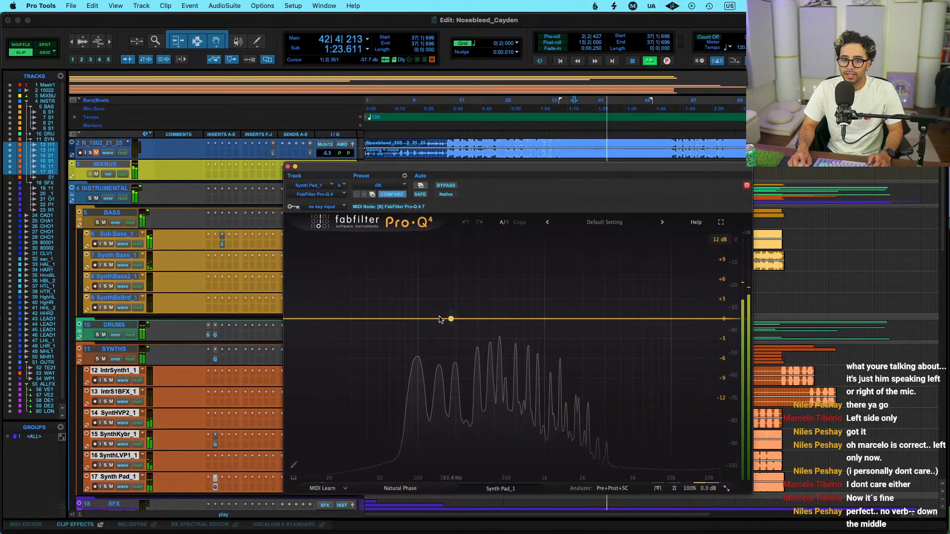
pyautogui.moveTo(440, 318); pyautogui.dragTo(466, 349)
pyautogui.press('space')
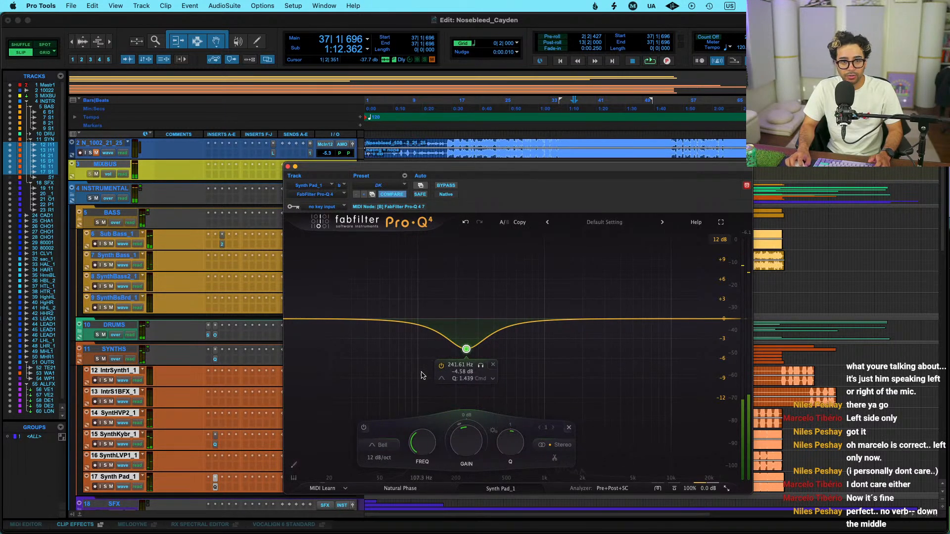
pyautogui.click(288, 168)
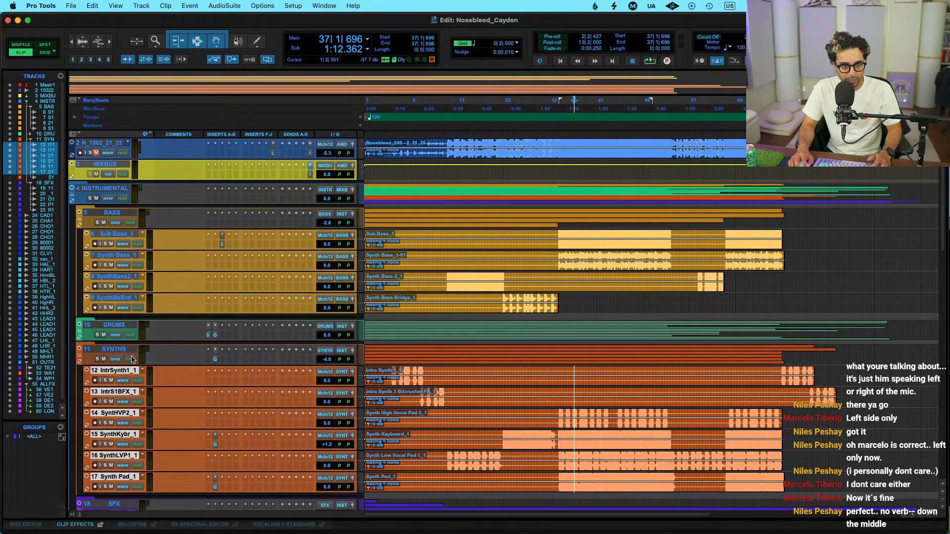
# Select the SYNTHS folder track and start playback from bar 35
pyautogui.click(83, 359)
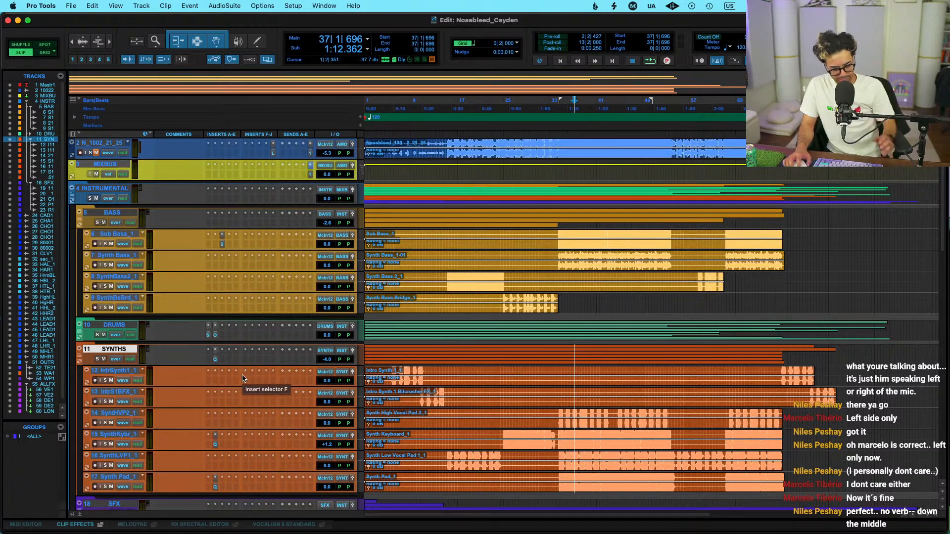
pyautogui.scroll(-8, 244, 381)
pyautogui.scroll(5, 244, 381)
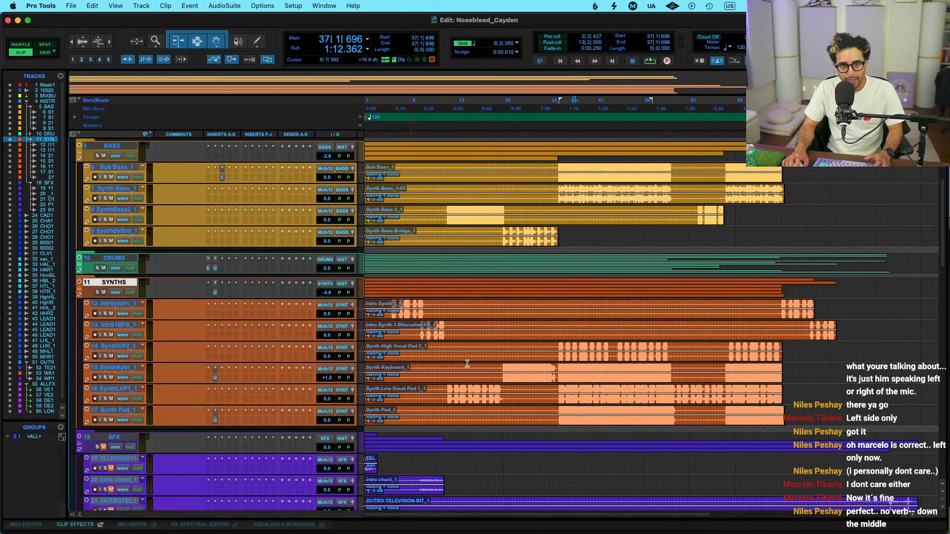
pyautogui.click(562, 286)
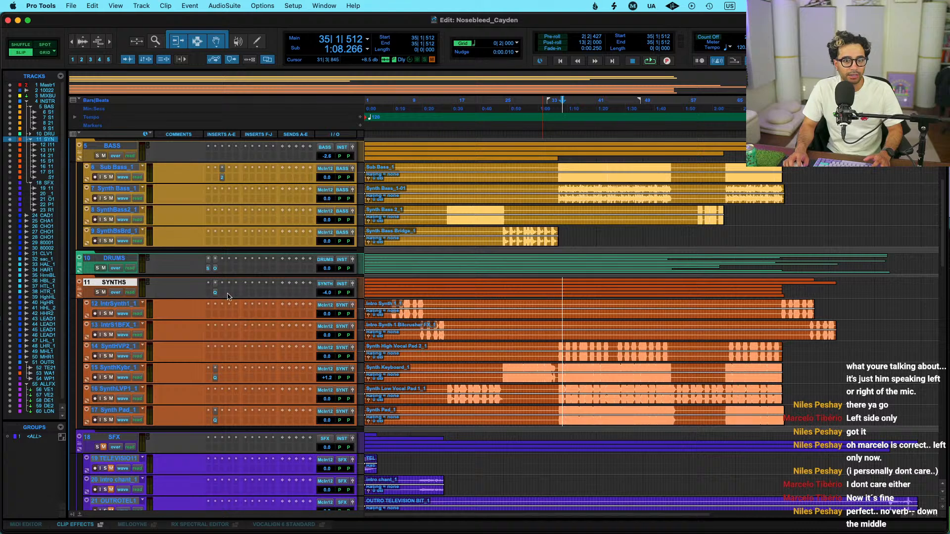
pyautogui.press('space')
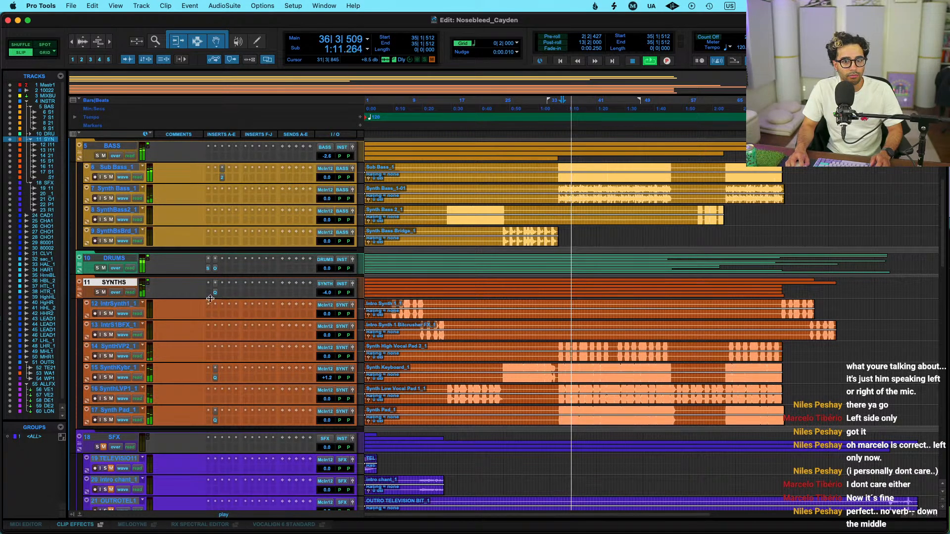
# Insert UltimUtility in the SYNTHS folder's insert slot F and set its width to 137
pyautogui.click(247, 297)
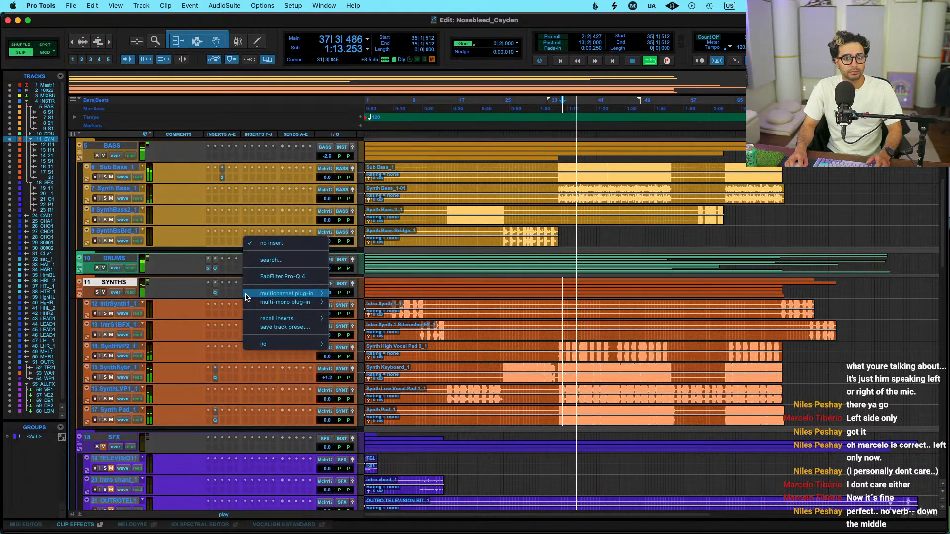
pyautogui.moveTo(247, 297)
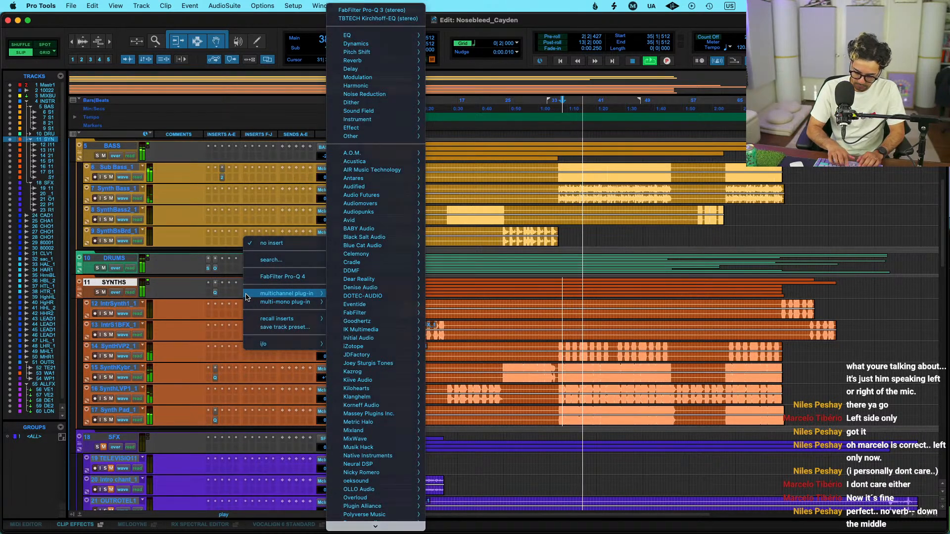
pyautogui.write('ulti')
pyautogui.press('Return')
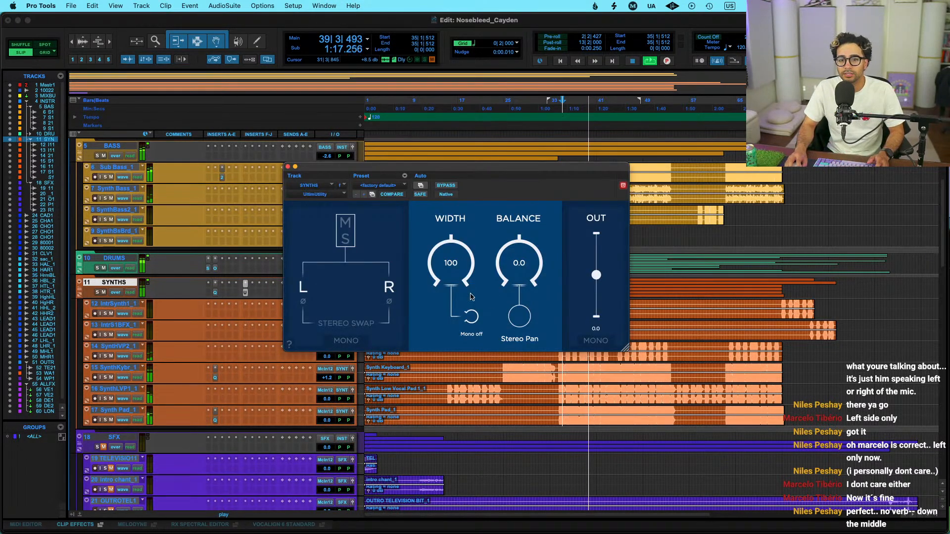
pyautogui.moveTo(460, 254); pyautogui.dragTo(463, 274)
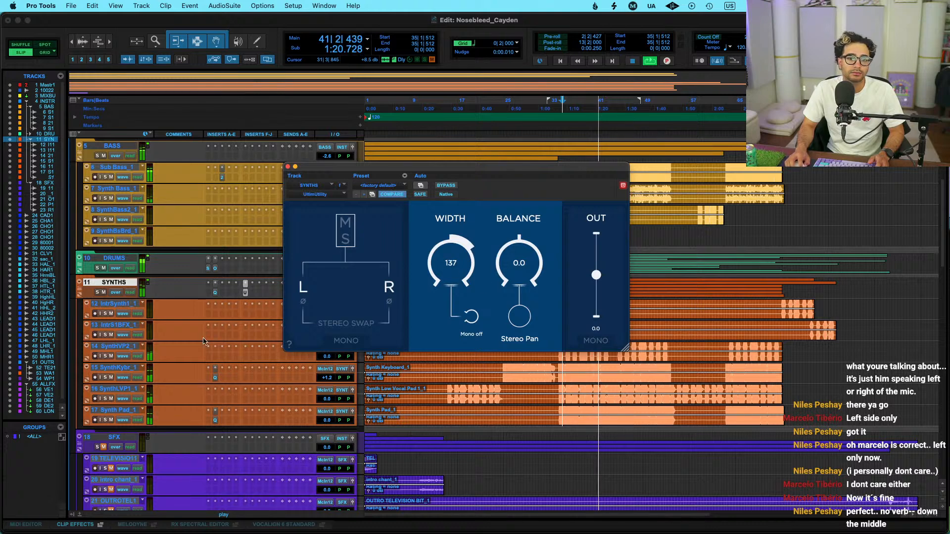
# Open Pro-Q 4 on SYNTHS and sweep a boosted bell around 308 Hz to find the problem frequencies
pyautogui.click(217, 293)
pyautogui.click(215, 284)
pyautogui.click(179, 305)
pyautogui.click(494, 260)
pyautogui.moveTo(494, 261)
pyautogui.mouseDown()
pyautogui.moveTo(475, 356)
pyautogui.moveTo(479, 260)
pyautogui.moveTo(481, 375)
pyautogui.moveTo(478, 267)
pyautogui.mouseUp()
pyautogui.scroll(3, 479, 260)
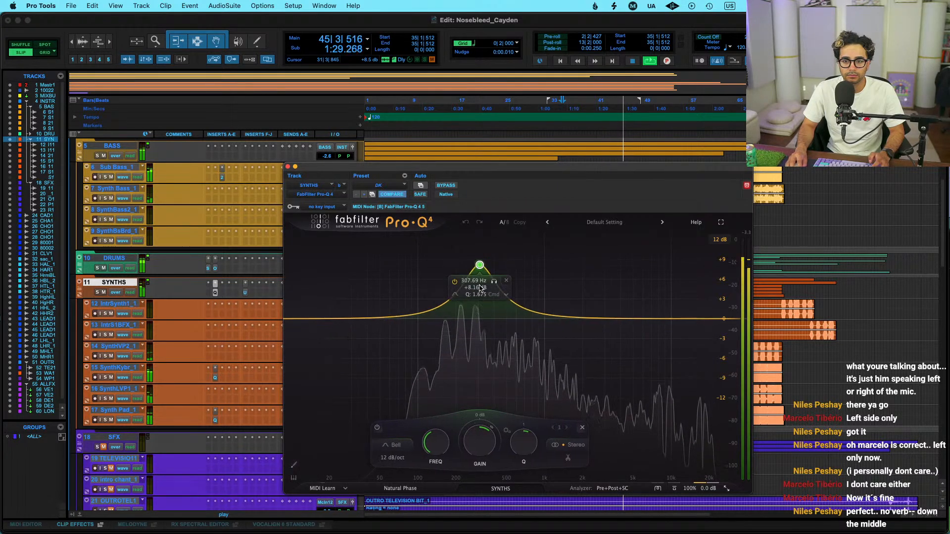
pyautogui.click(508, 240)
# Cut the SYNTHS lows about 4 dB with a low shelf, add a bell dip of about 2.5 dB near 350 Hz, and close Pro-Q 4
pyautogui.moveTo(317, 319); pyautogui.dragTo(487, 358)
pyautogui.click(474, 309)
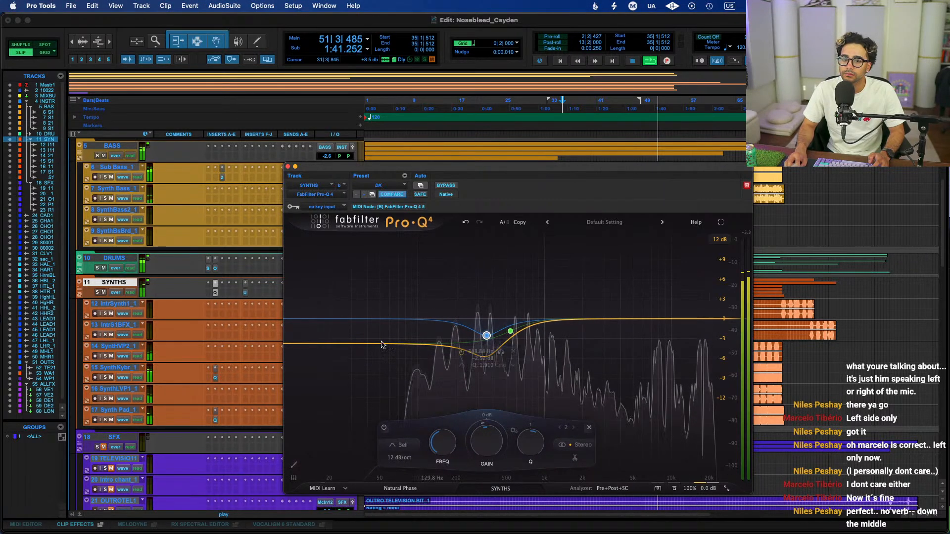
pyautogui.click(217, 293)
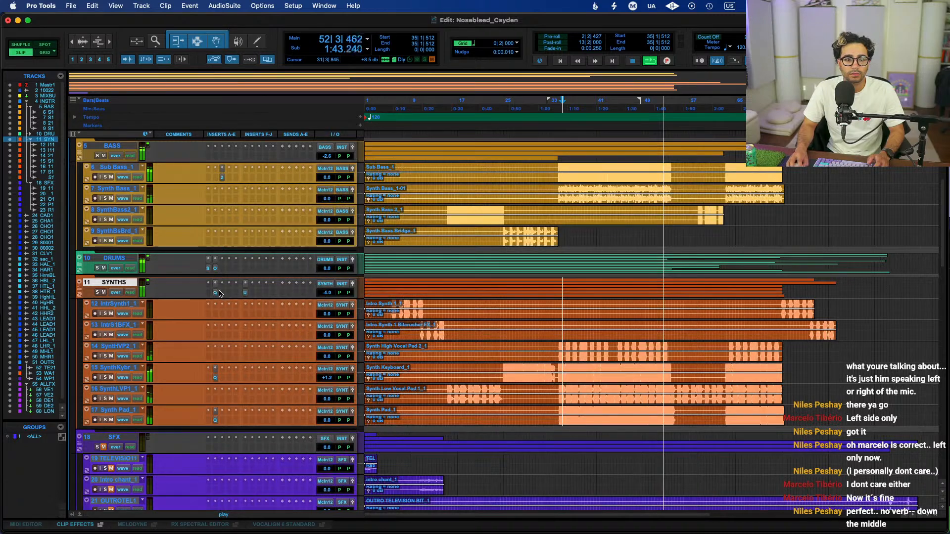
# Insert the 280 PRE plug-in after Pro-Q 4 on the SYNTHS folder
pyautogui.click(223, 296)
pyautogui.write('280')
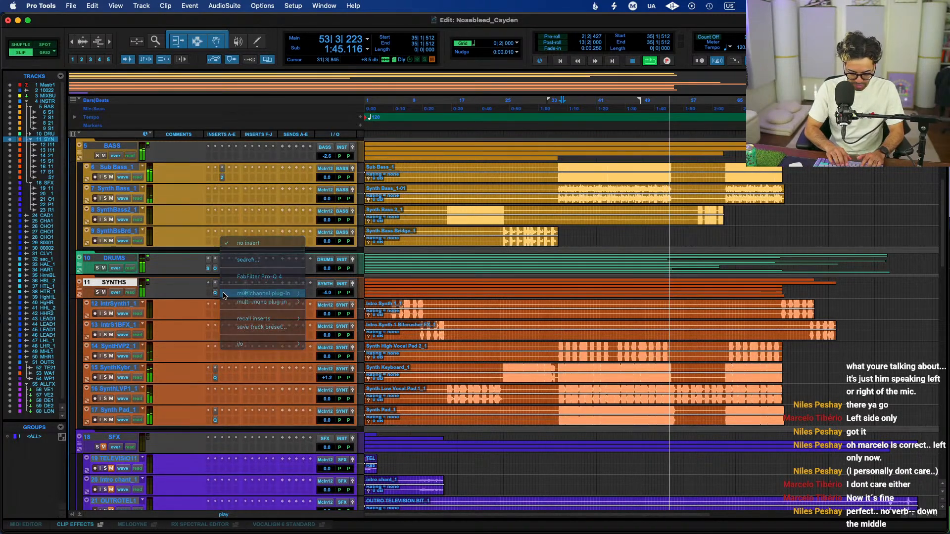
pyautogui.press('Return')
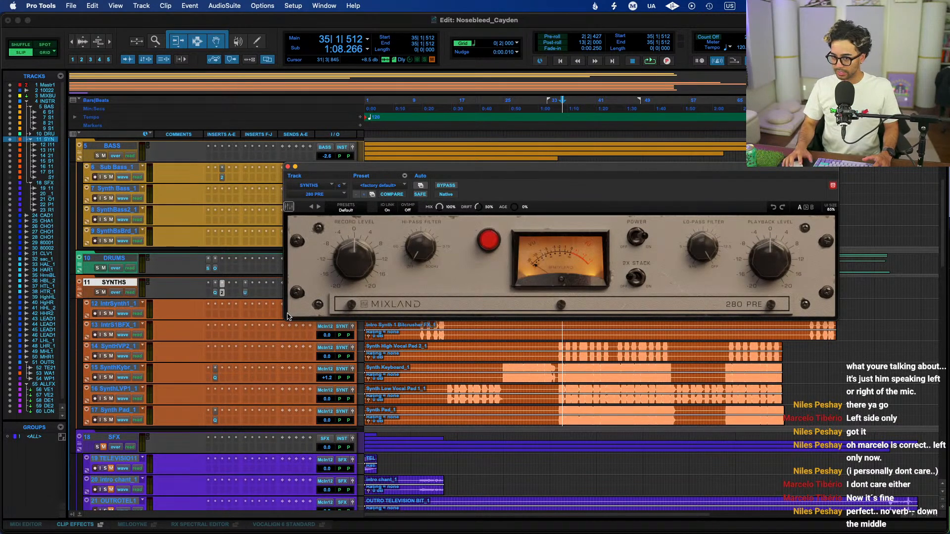
# Raise the 280 PRE's record level to about 11.6 and fine-tune its low-pass filter around 9.1 kHz during playback
pyautogui.press('space')
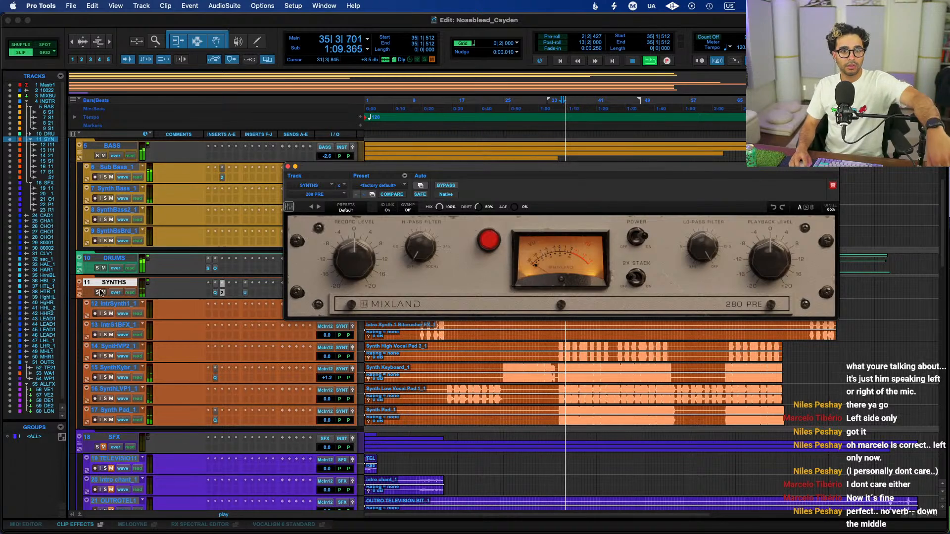
pyautogui.moveTo(353, 269); pyautogui.dragTo(356, 243)
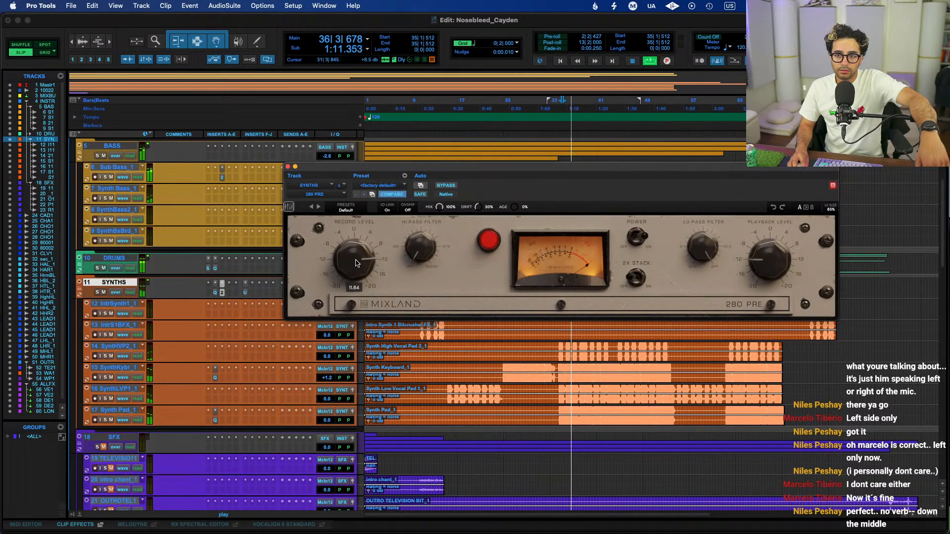
pyautogui.moveTo(704, 246); pyautogui.dragTo(706, 257)
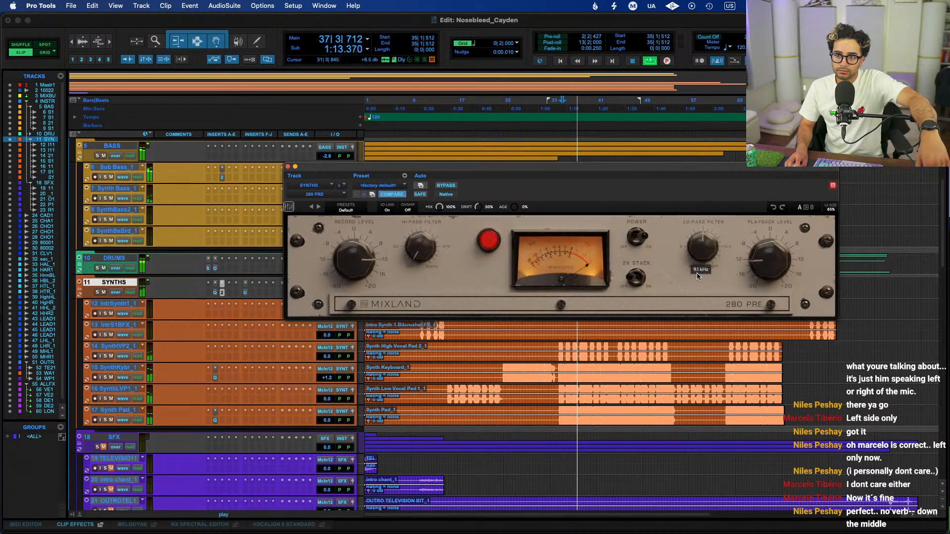
pyautogui.moveTo(359, 264); pyautogui.dragTo(360, 258)
pyautogui.moveTo(703, 247); pyautogui.dragTo(664, 229)
# Compare the 280 PRE against bypass in the mix and with SYNTHS soloed, and set its record level to 12.95
pyautogui.click(447, 186)
pyautogui.click(448, 186)
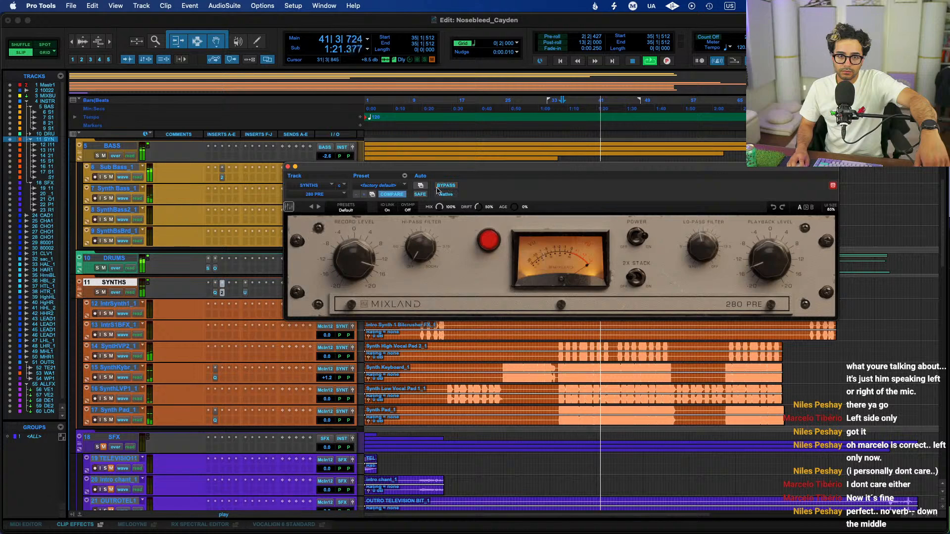
pyautogui.click(99, 293)
pyautogui.click(446, 186)
pyautogui.click(446, 186)
pyautogui.moveTo(368, 274)
pyautogui.mouseDown()
pyautogui.moveTo(372, 261)
pyautogui.moveTo(352, 269)
pyautogui.mouseUp()
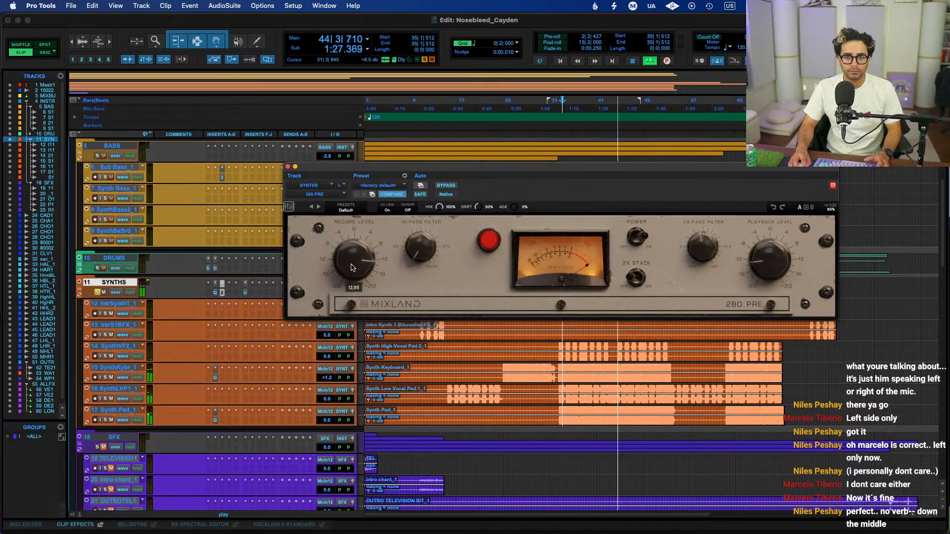
# Fine-tune the 280 PRE's low-pass filter on SYNTHS and compare the plug-in against bypass with SYNTHS soloed
pyautogui.click(448, 187)
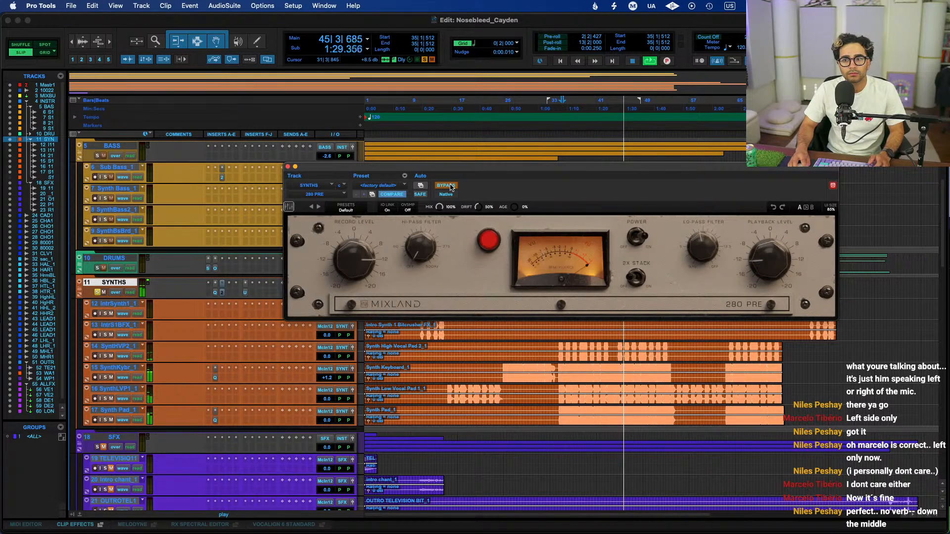
pyautogui.click(449, 187)
pyautogui.moveTo(700, 247); pyautogui.dragTo(704, 251)
pyautogui.press('space')
pyautogui.press('space')
pyautogui.click(445, 186)
pyautogui.click(445, 186)
# Set the 280 PRE's mix to 40%, unsolo SYNTHS, and save the session
pyautogui.moveTo(440, 207); pyautogui.dragTo(437, 239)
pyautogui.click(97, 292)
pyautogui.press('super+s')
# Solo the Synth High Vocal Pad 2 track and insert FabFilter Pro-Q 4 on it during playback
pyautogui.click(105, 356)
pyautogui.press('space')
pyautogui.press('space')
pyautogui.click(215, 347)
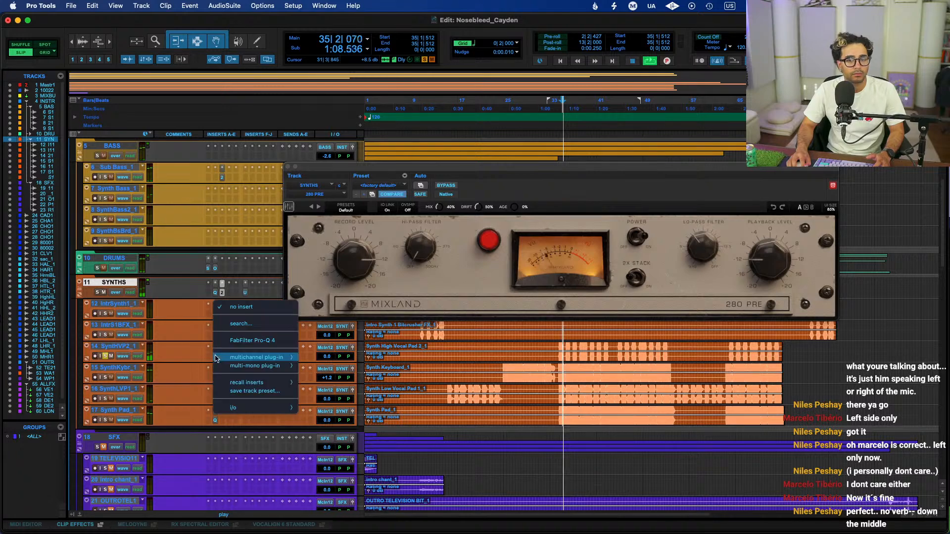
pyautogui.click(257, 342)
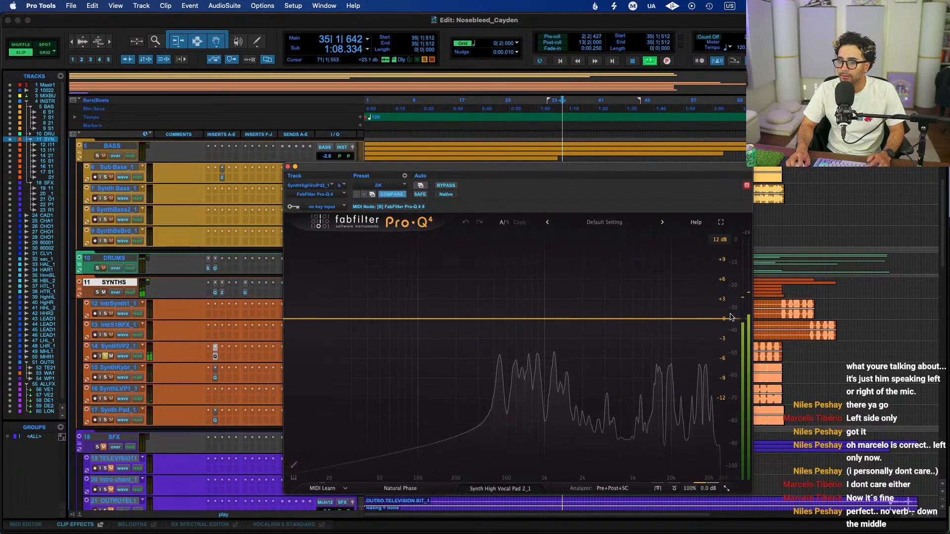
# Roll off the vocal pad's highs with an 18 dB/oct high cut near 7 kHz, unsolo the track, and save the session
pyautogui.click(723, 319)
pyautogui.moveTo(722, 319); pyautogui.dragTo(651, 320)
pyautogui.scroll(-2, 663, 321)
pyautogui.scroll(1, 664, 322)
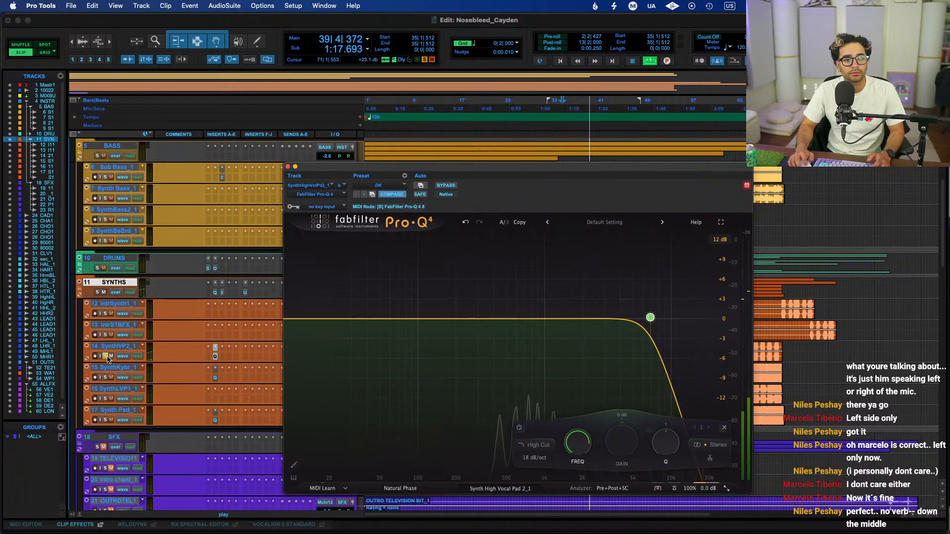
pyautogui.click(250, 274)
pyautogui.press('space')
pyautogui.press('super+s')
pyautogui.press('space')
pyautogui.click(288, 166)
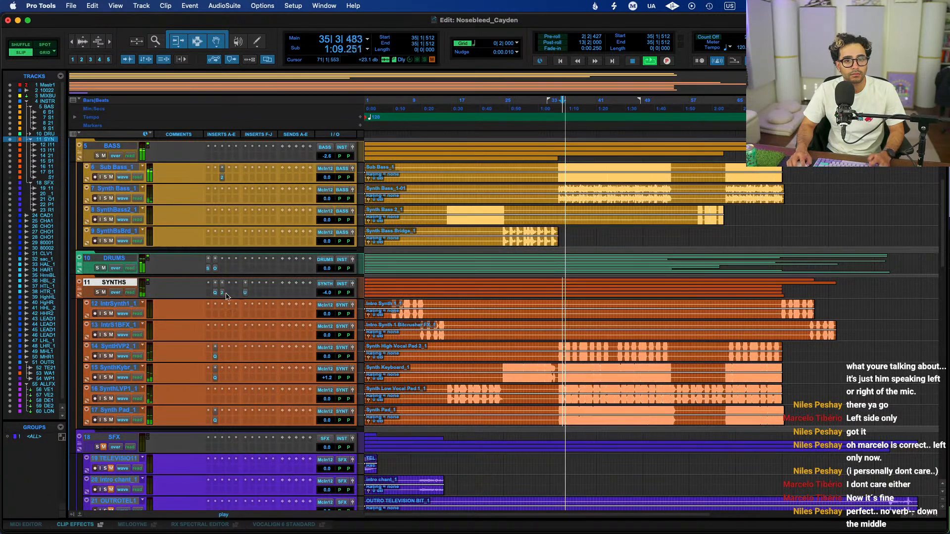
# Fine-tune Synth High Vocal Pad 2's high cut to about 7.3 kHz in the full mix and close its EQ
pyautogui.click(222, 293)
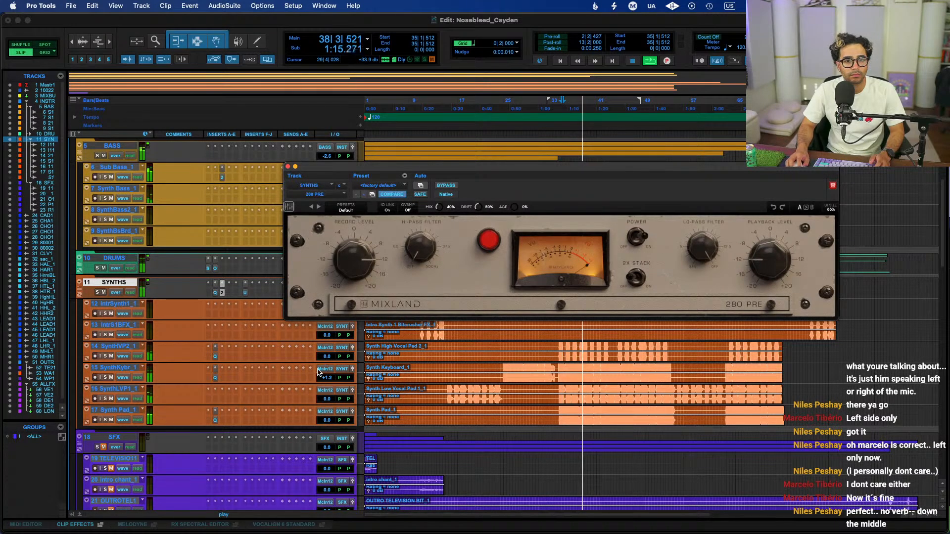
pyautogui.click(215, 346)
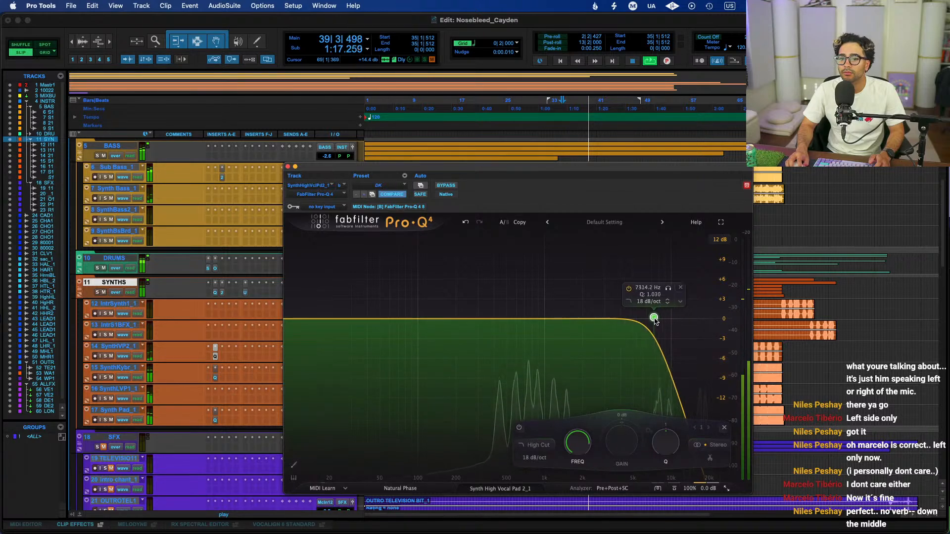
pyautogui.click(287, 168)
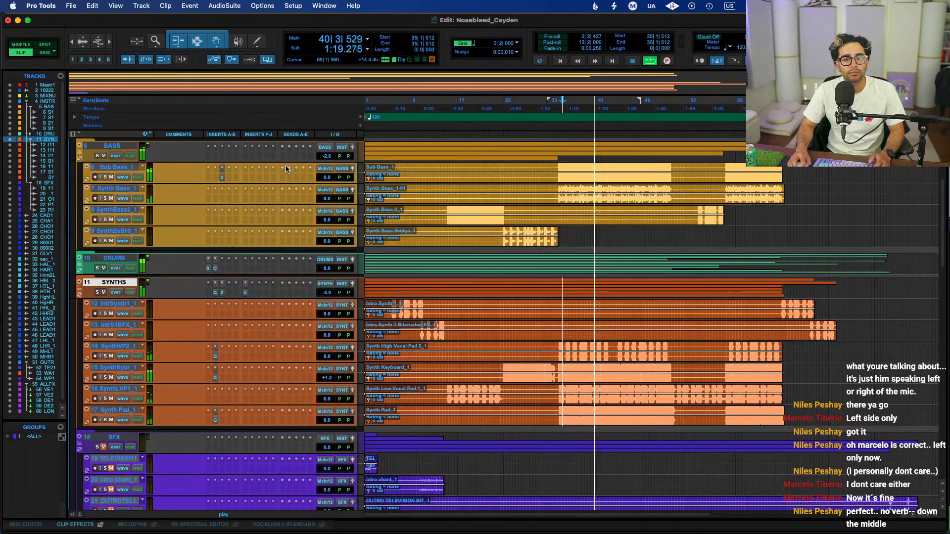
# Compare the SYNTHS 280 PRE against bypass in the full mix
pyautogui.click(222, 284)
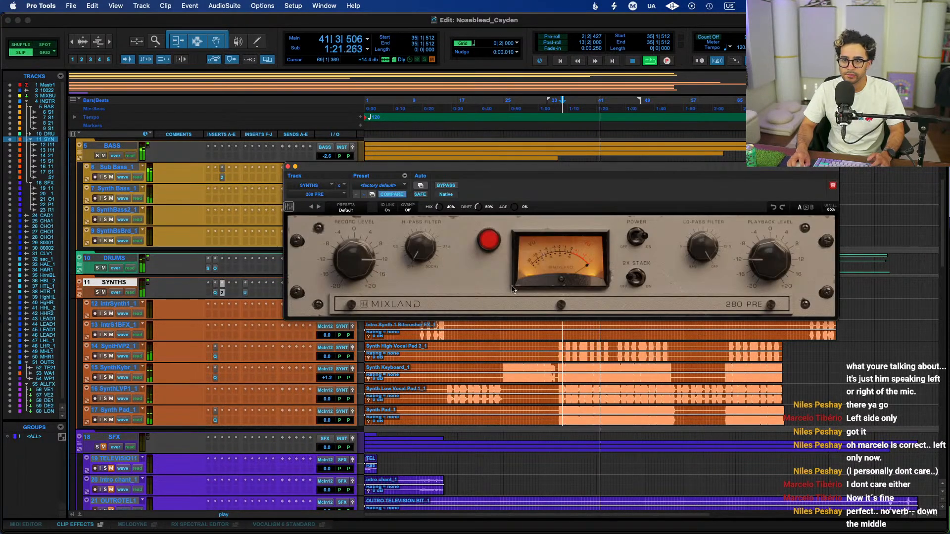
pyautogui.click(447, 186)
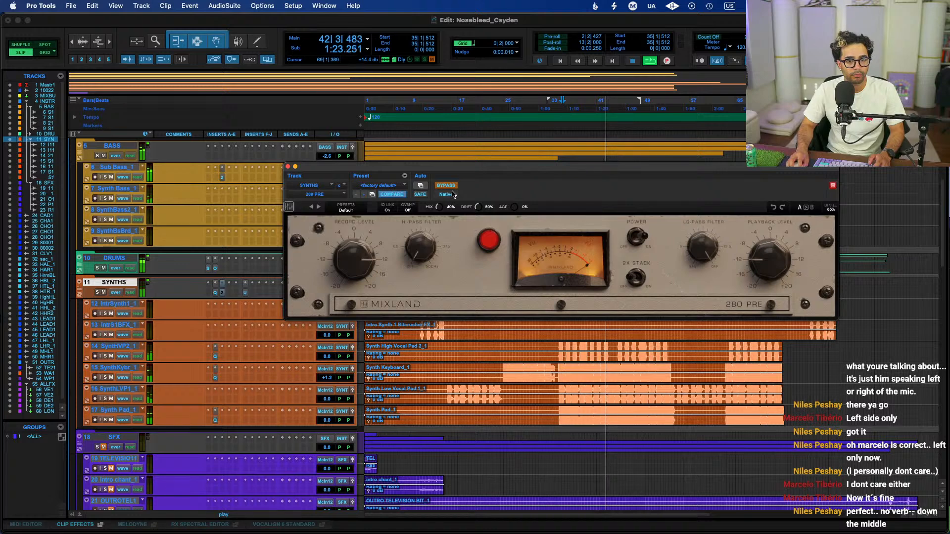
pyautogui.click(446, 186)
pyautogui.press('space')
# Insert the stereo 3348 TAPE plug-in after the 280 PRE on the SYNTHS folder
pyautogui.click(228, 293)
pyautogui.write('tape')
pyautogui.press('Down')
pyautogui.press('Down')
pyautogui.press('Down')
pyautogui.press('Down')
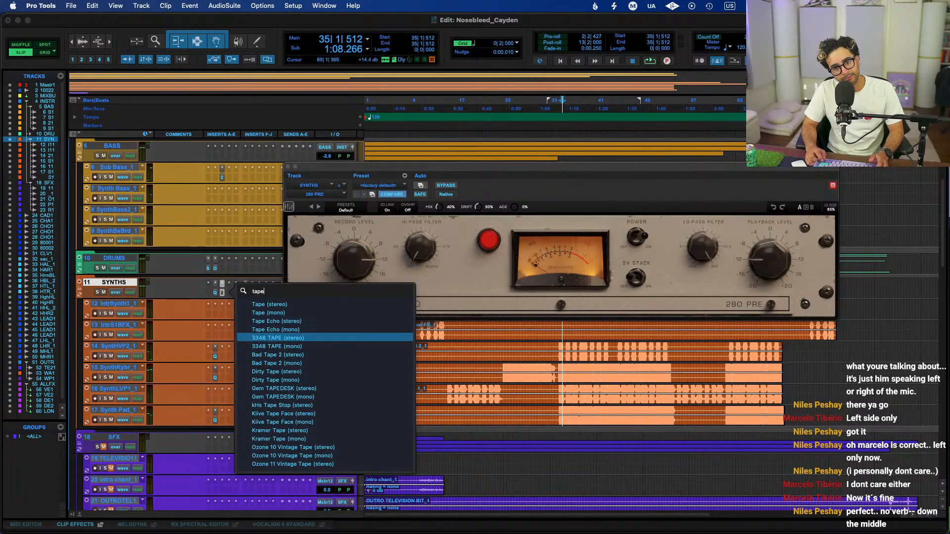
pyautogui.press('Return')
# Raise the 3348 TAPE's input with the output linked, refine it with SYNTHS soloed, and return to the full mix
pyautogui.press('space')
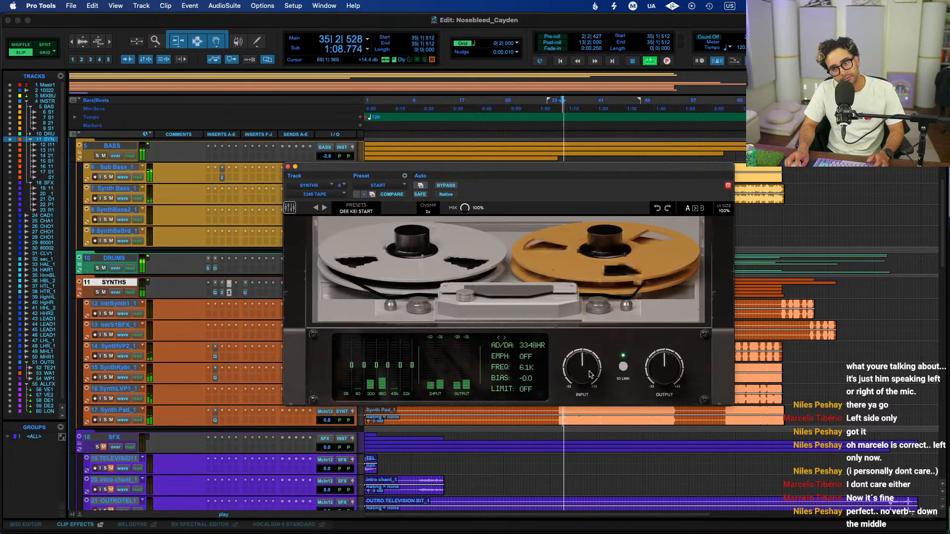
pyautogui.moveTo(583, 369); pyautogui.dragTo(600, 325)
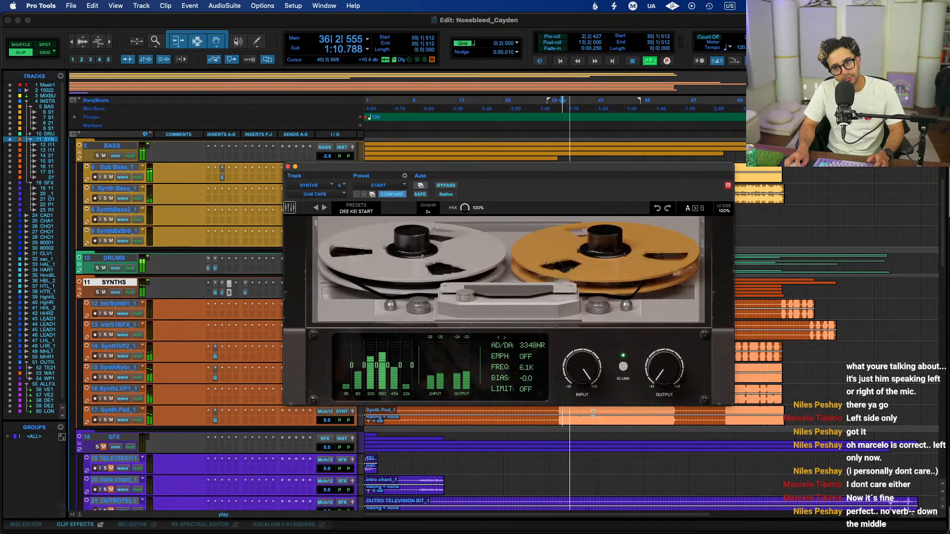
pyautogui.click(98, 293)
pyautogui.moveTo(575, 353); pyautogui.dragTo(573, 371)
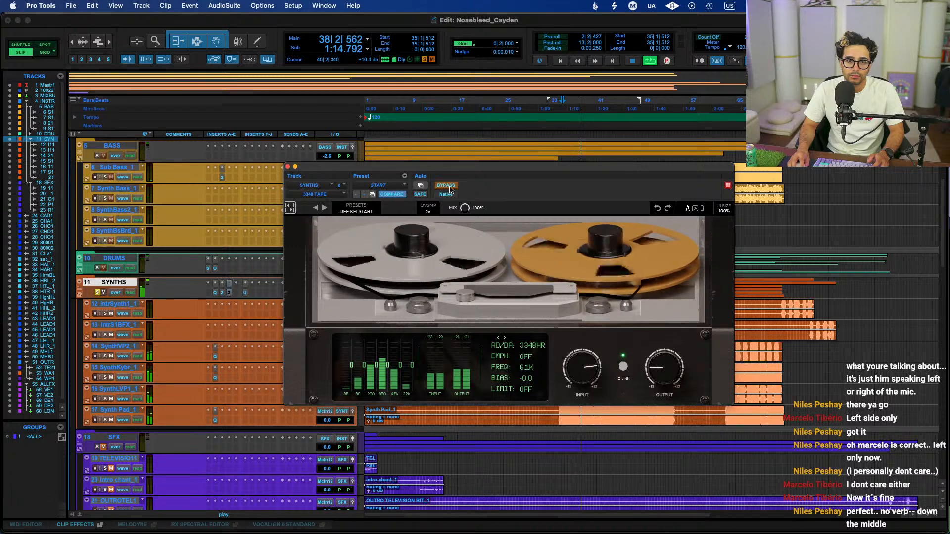
pyautogui.click(97, 292)
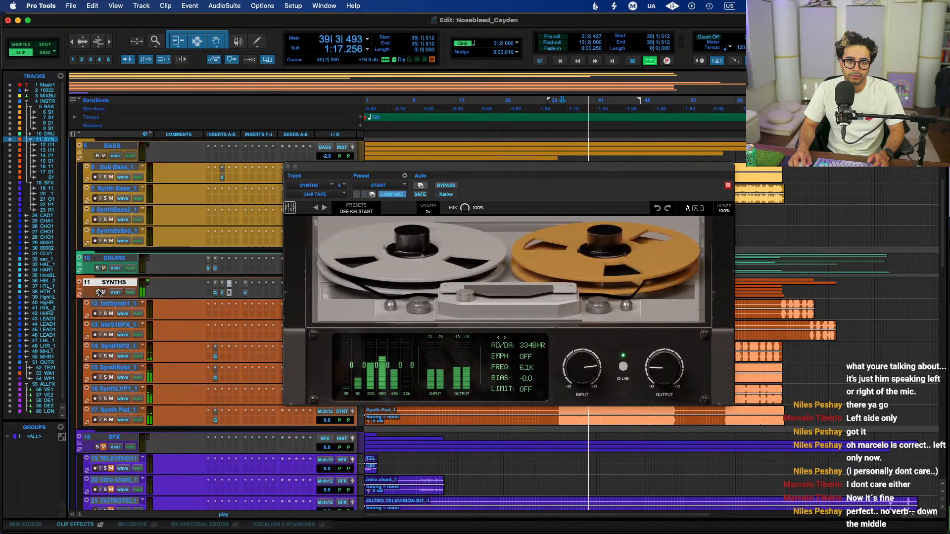
# Compare the SYNTHS processing after the EQ against bypass in the mix, and lower the 3348 TAPE's input slightly
pyautogui.keyDown('shift'); pyautogui.keyDown('super'); pyautogui.click(222, 293); pyautogui.keyUp('super'); pyautogui.keyUp('shift')
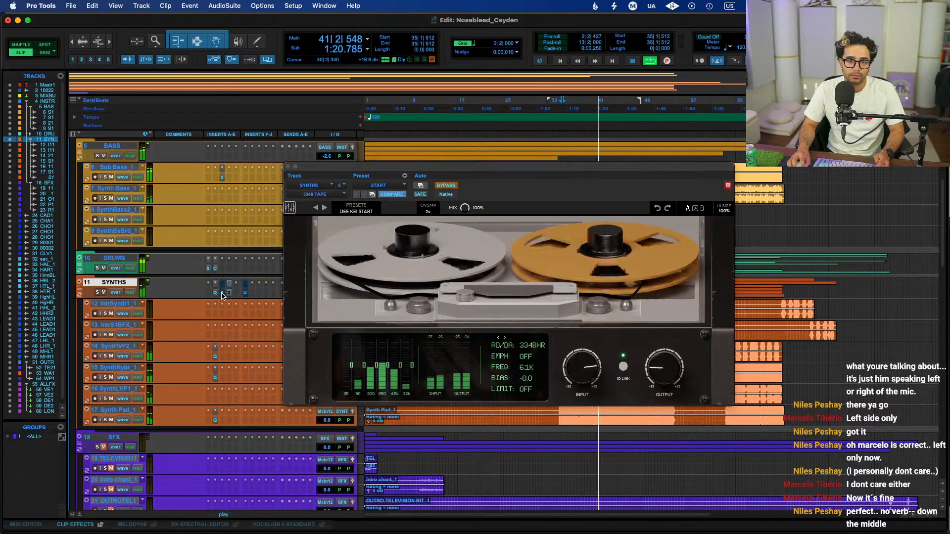
pyautogui.keyDown('shift'); pyautogui.keyDown('super'); pyautogui.click(222, 294); pyautogui.keyUp('super'); pyautogui.keyUp('shift')
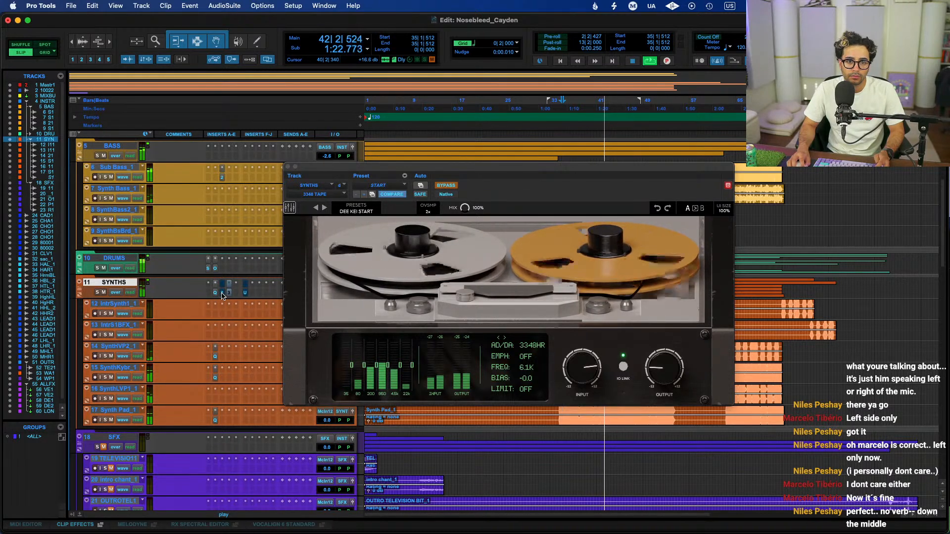
pyautogui.moveTo(582, 373); pyautogui.dragTo(581, 378)
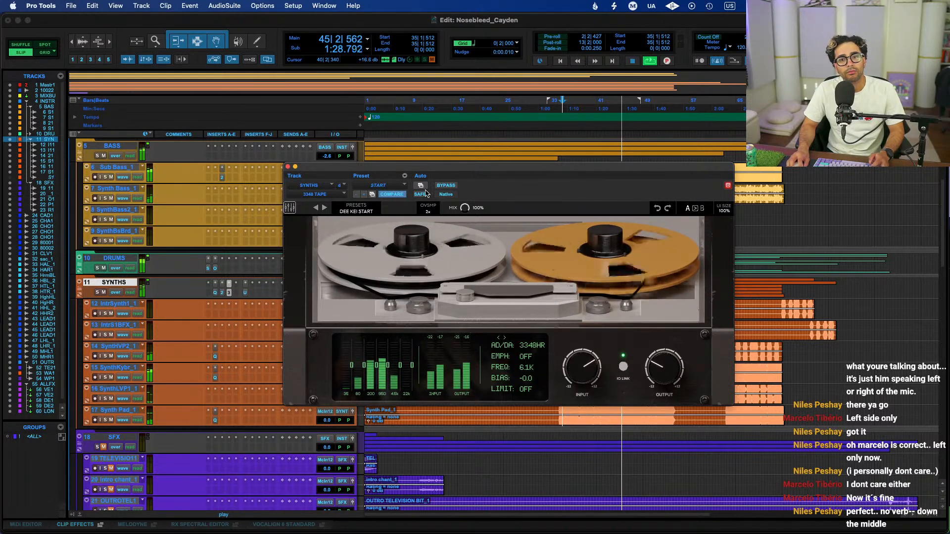
pyautogui.press('space')
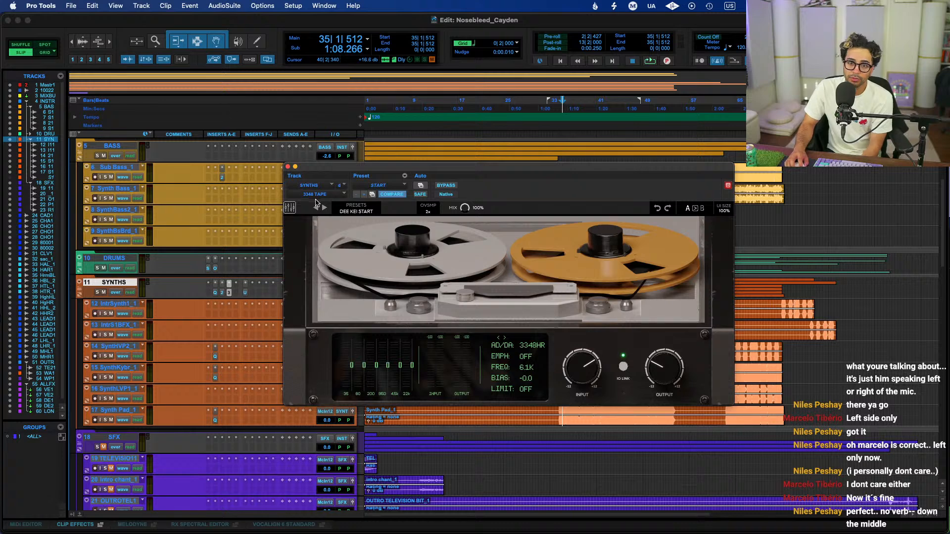
# Recheck the 280 PRE during playback and set the SYNTHS folder's volume to -4.1 dB
pyautogui.press('space')
pyautogui.click(287, 167)
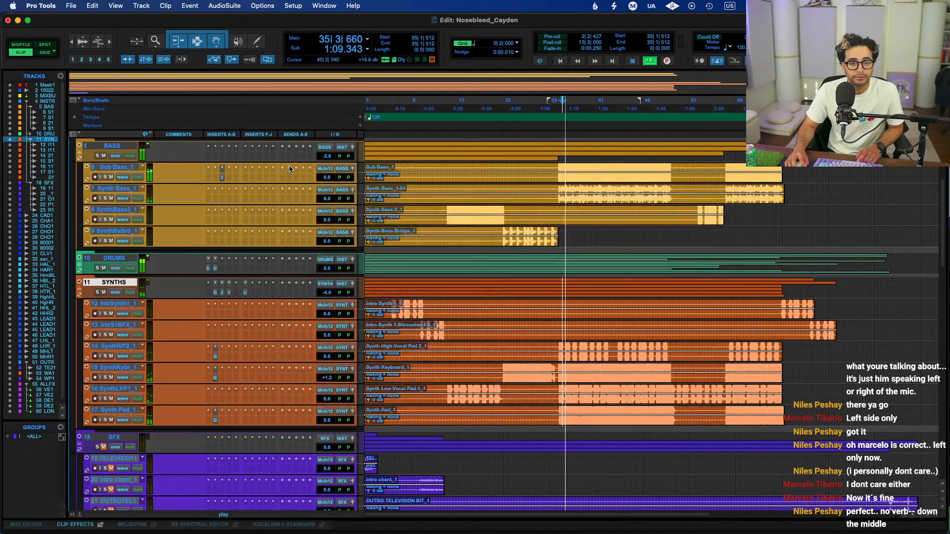
pyautogui.click(222, 292)
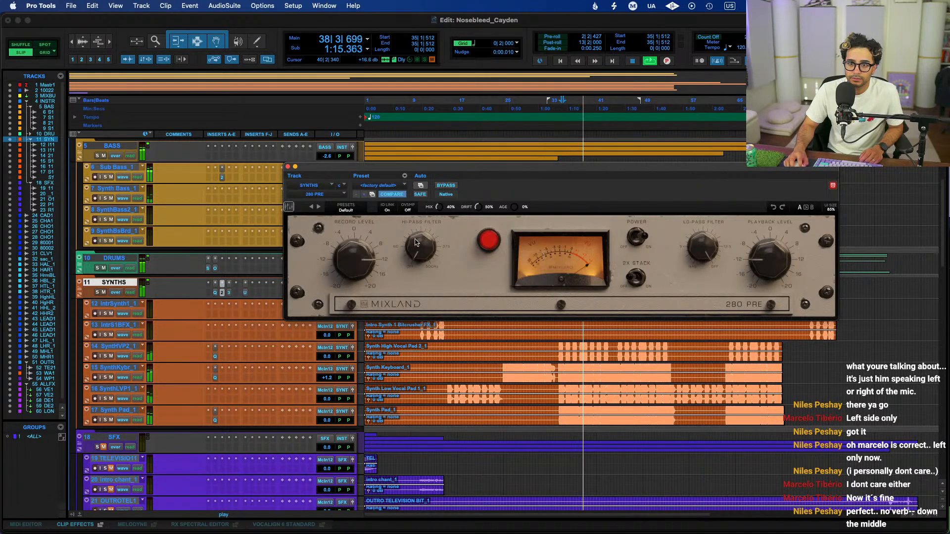
pyautogui.click(287, 166)
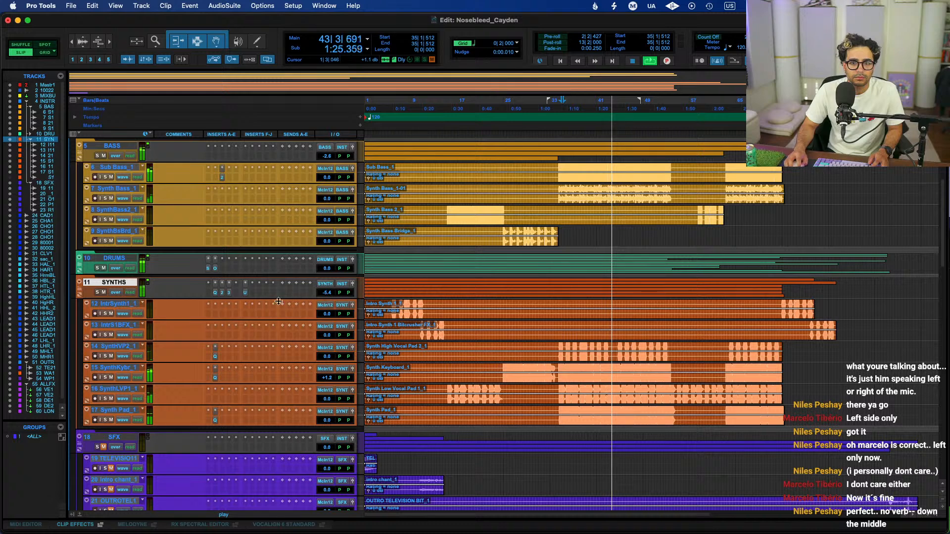
pyautogui.click(327, 293)
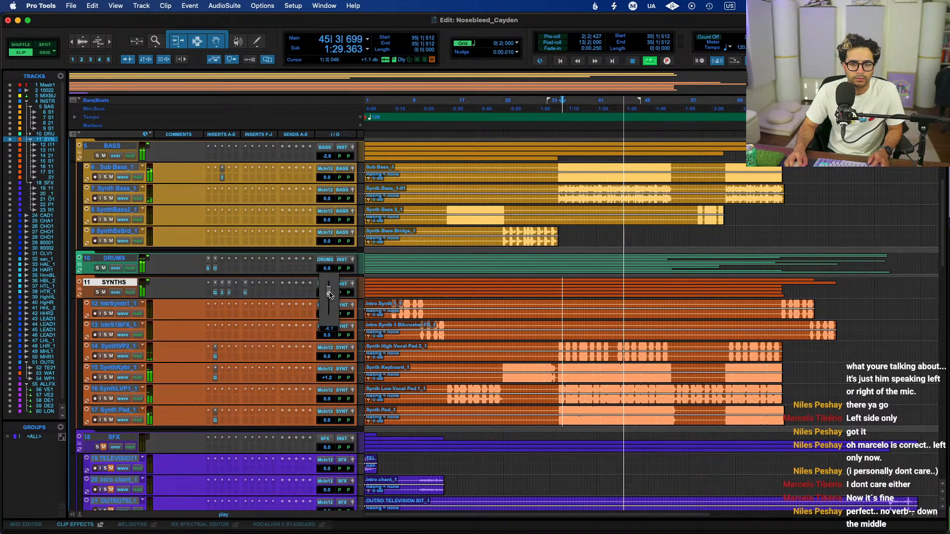
# Insert the Ghz Midside Matrix 3 plug-in in a later insert slot on the SYNTHS folder
pyautogui.click(264, 296)
pyautogui.press('s')
pyautogui.press('Return')
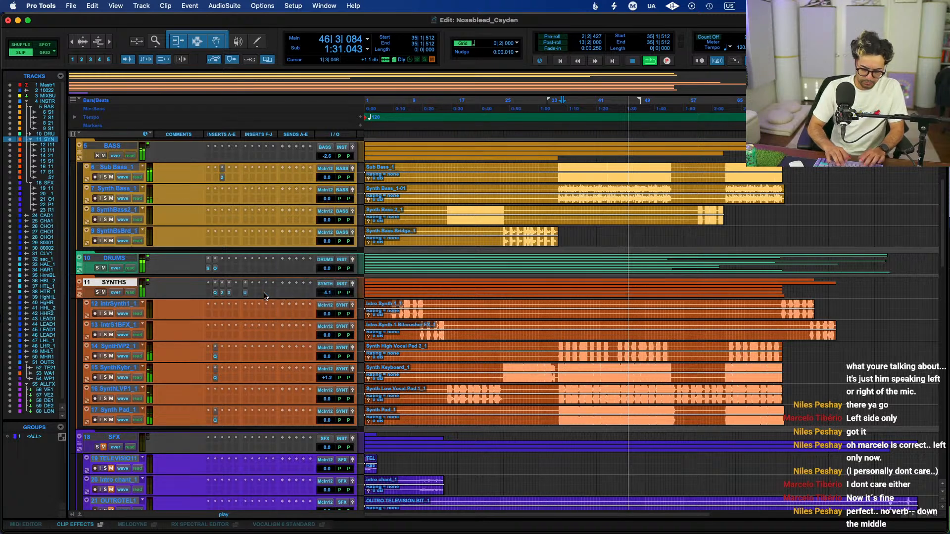
pyautogui.write('shadow')
pyautogui.press('Return')
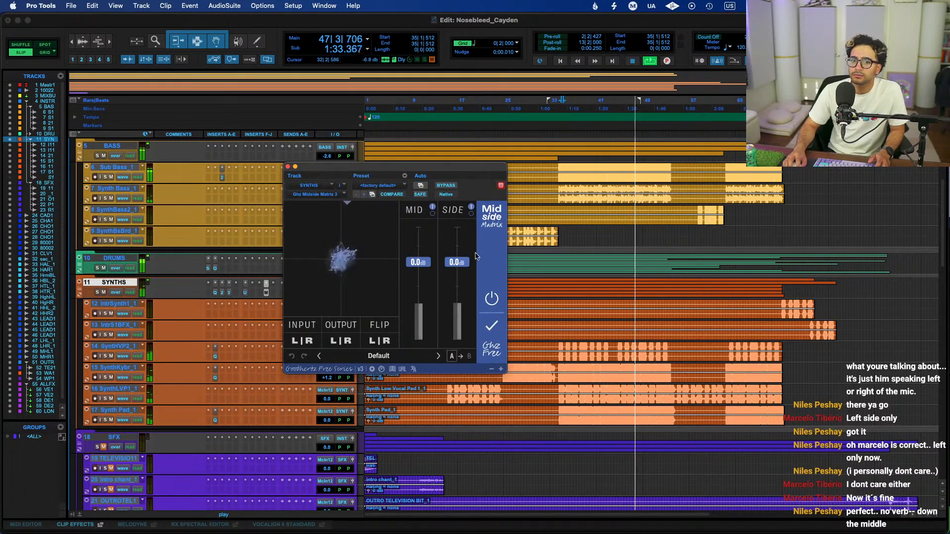
# Widen SYNTHS with mid at -1.0 dB and side at 1.0 dB, compare against bypass, and close the plug-in
pyautogui.moveTo(420, 264)
pyautogui.mouseDown()
pyautogui.moveTo(456, 249)
pyautogui.moveTo(419, 266)
pyautogui.mouseUp()
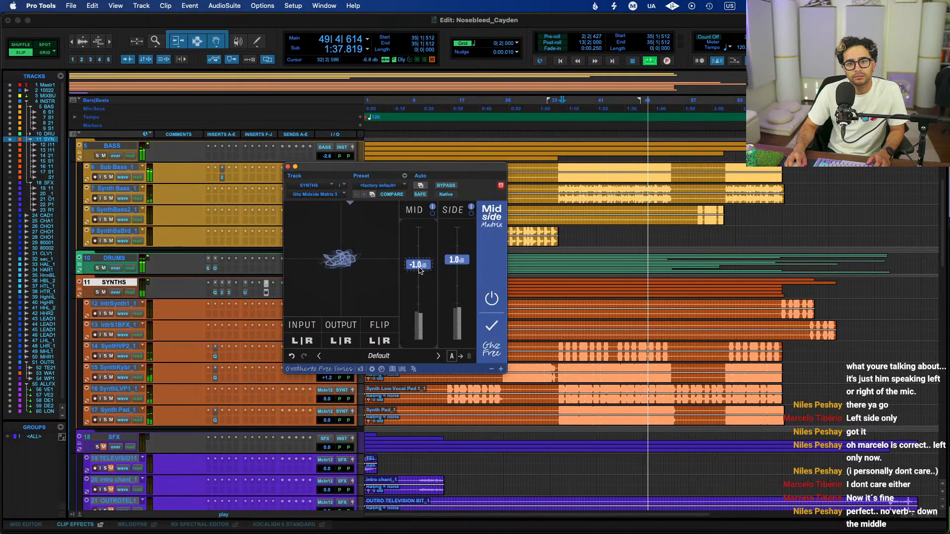
pyautogui.click(446, 186)
pyautogui.click(446, 185)
pyautogui.click(288, 167)
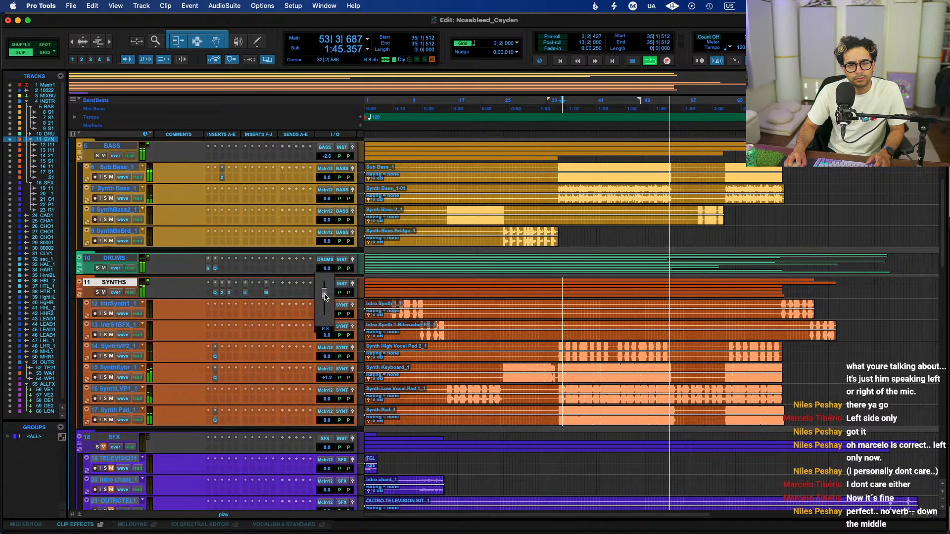
# Expand the DRUMS folder and add a send from the SNARES folder to the VERB1 stereo bus
pyautogui.click(78, 267)
pyautogui.press('space')
pyautogui.press('space')
pyautogui.press('space')
pyautogui.click(297, 318)
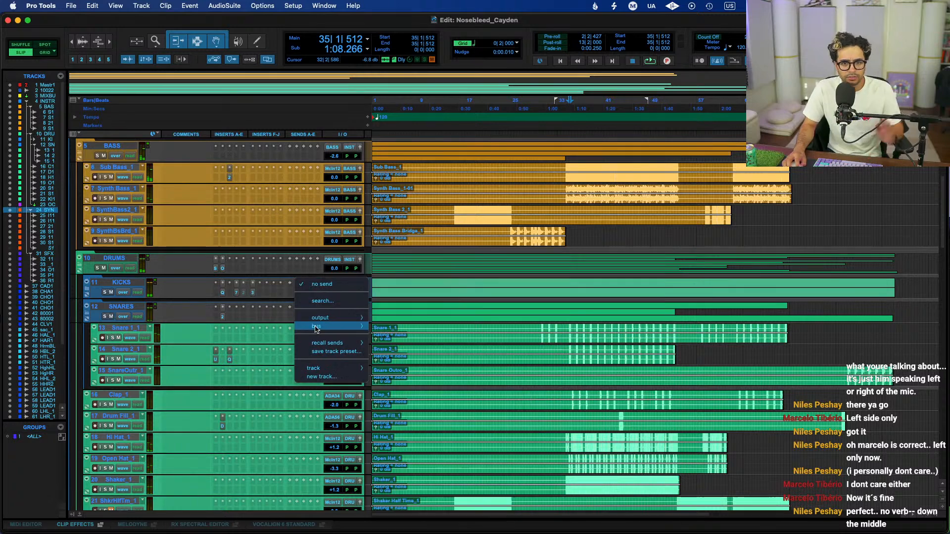
pyautogui.moveTo(305, 329)
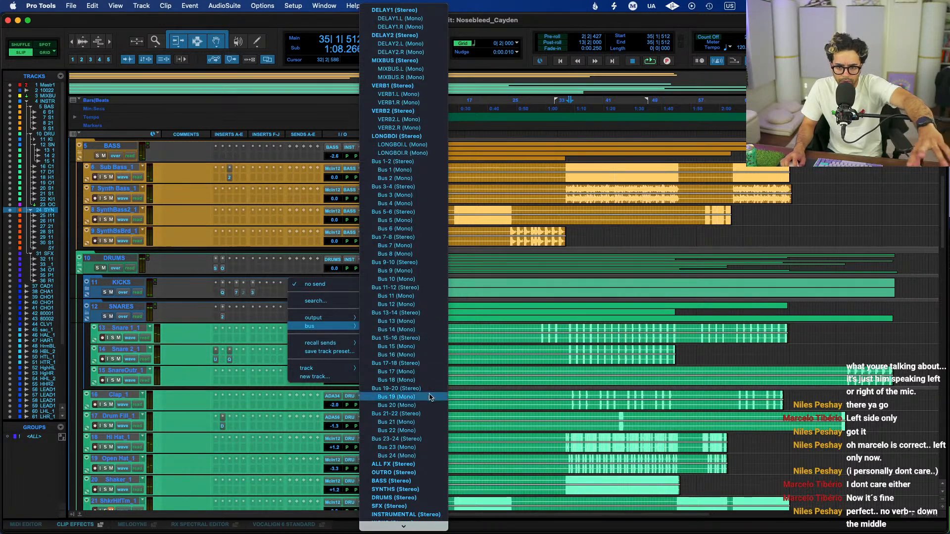
pyautogui.scroll(1, 420, 466)
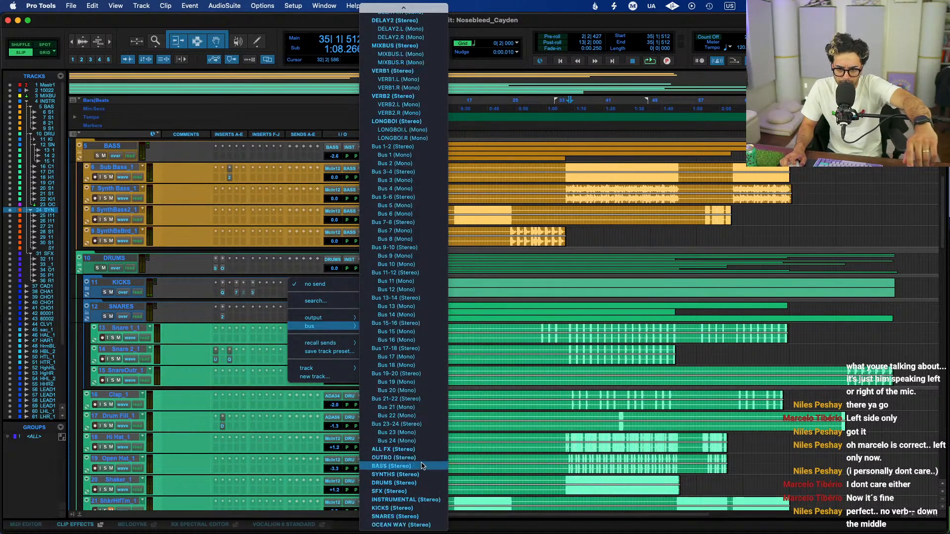
pyautogui.click(394, 86)
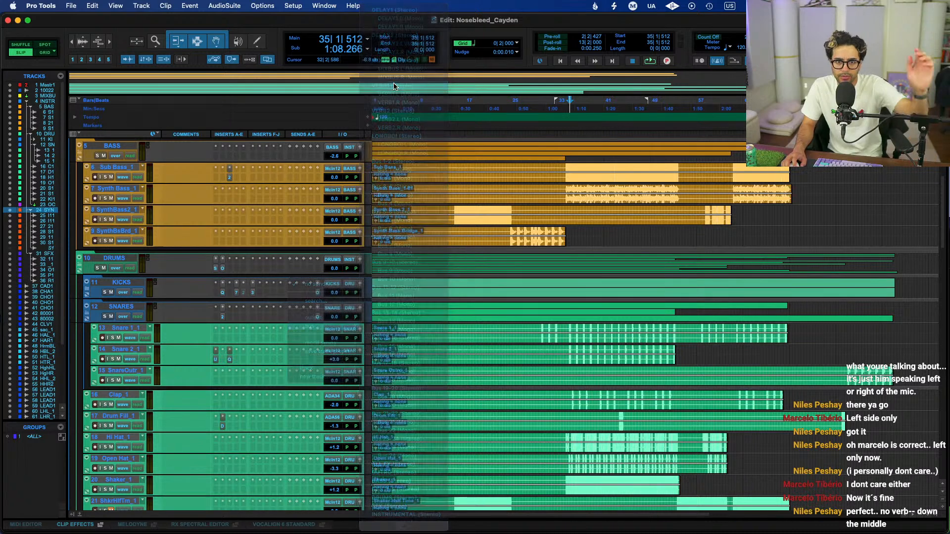
# Raise the SNARES send to VERB1 to about -16.6 dB, trim it slightly lower, and collapse the SNARES folder
pyautogui.moveTo(709, 281); pyautogui.dragTo(709, 241)
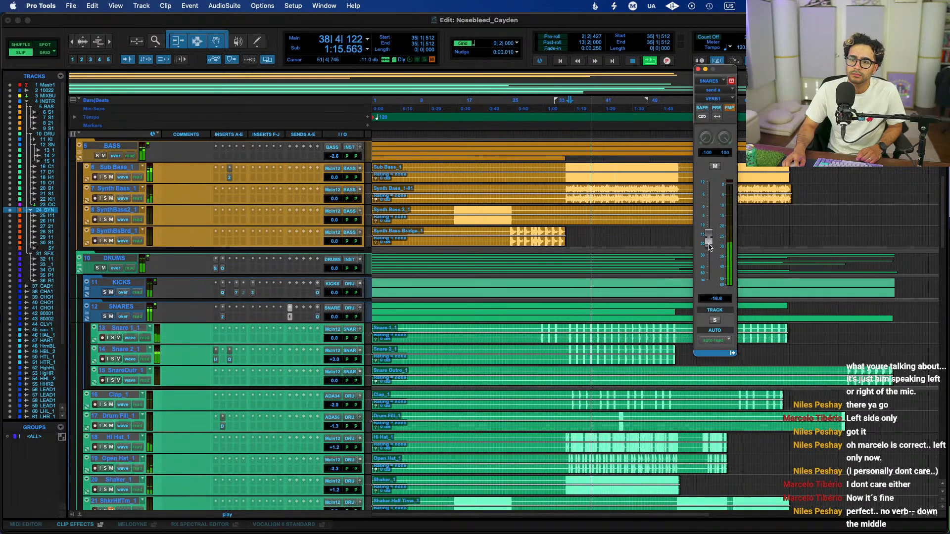
pyautogui.moveTo(710, 246); pyautogui.dragTo(710, 249)
pyautogui.click(698, 70)
pyautogui.click(87, 308)
# Compare the mix with the full-song audio track above MIXBUS by toggling its solo during playback from bar 39
pyautogui.scroll(4, 566, 221)
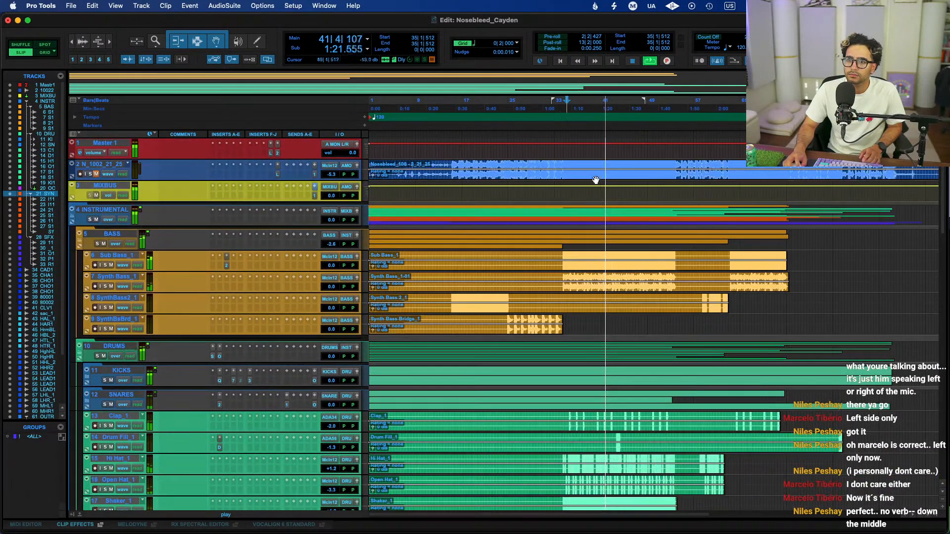
pyautogui.click(590, 165)
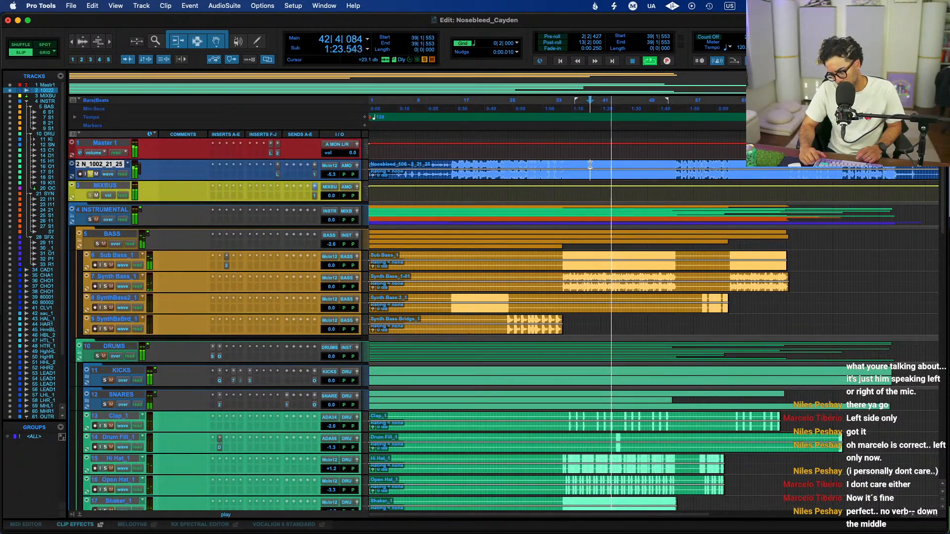
pyautogui.hotkey('shift', 's')
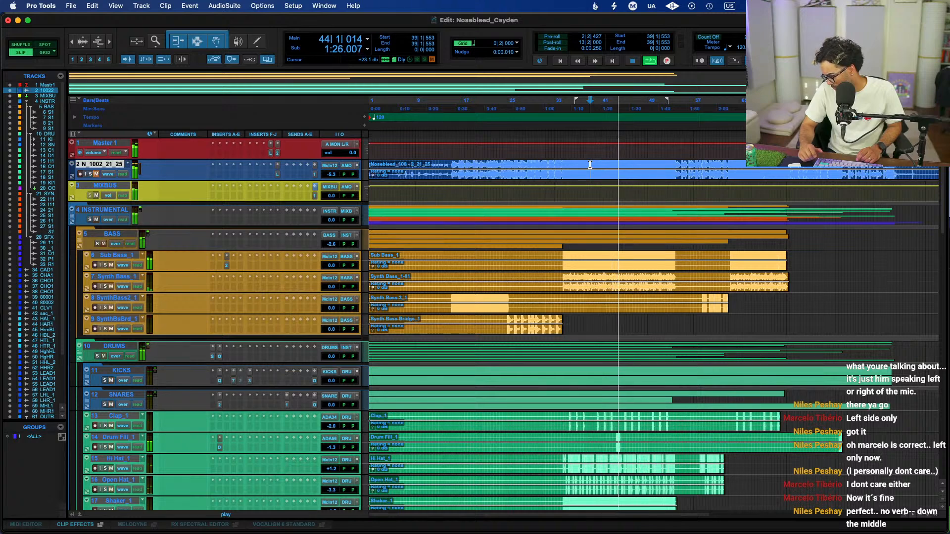
# Collapse the DRUMS, BASS and SYNTHS folders, and take a quick look at the Pro-Q 4 EQ on SYNTHS
pyautogui.click(79, 346)
pyautogui.click(79, 233)
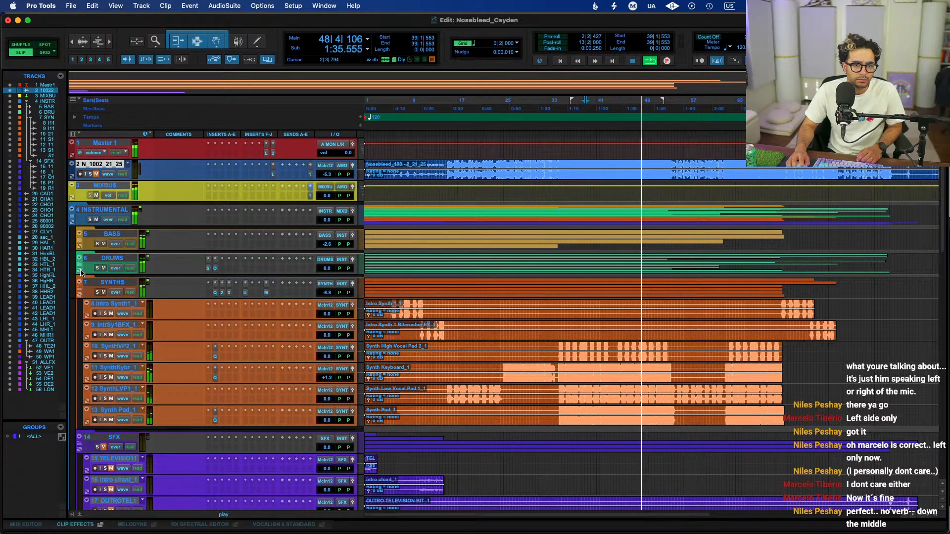
pyautogui.click(80, 241)
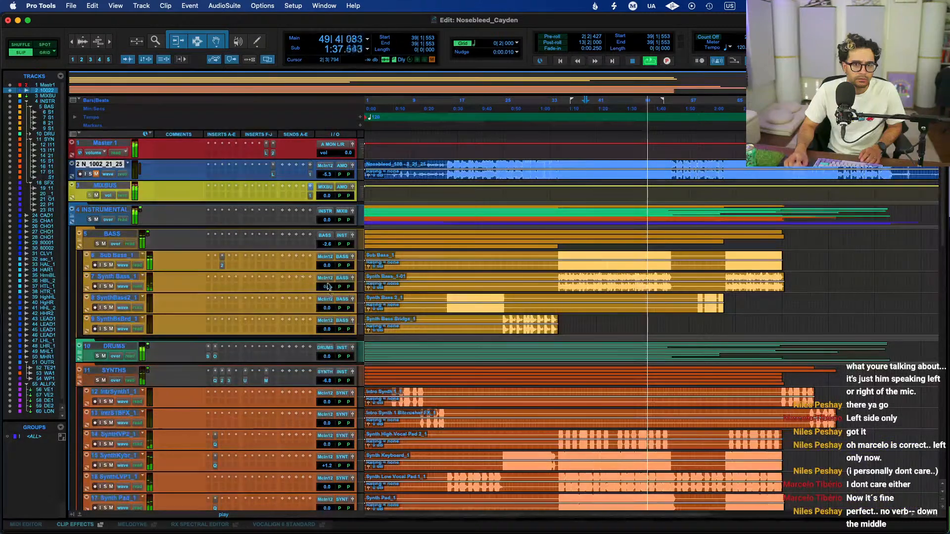
pyautogui.click(81, 374)
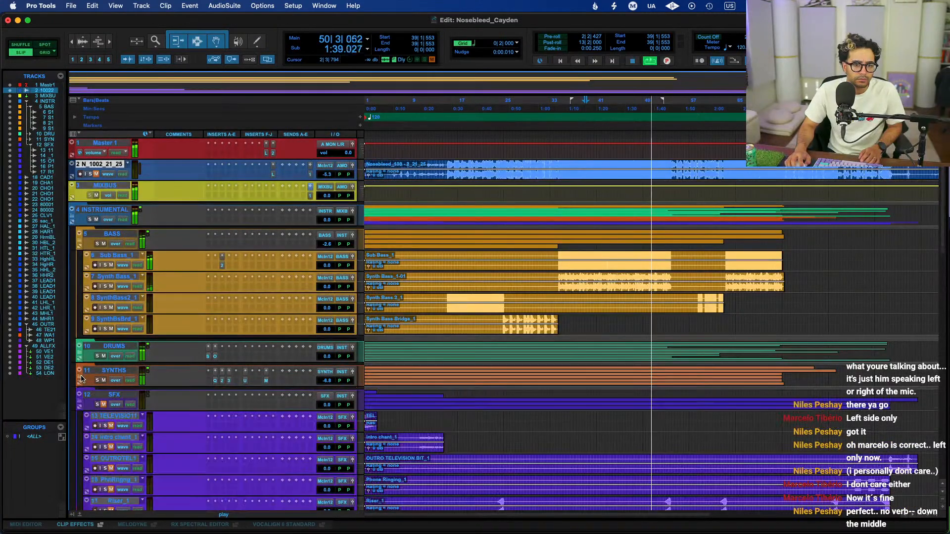
pyautogui.click(79, 238)
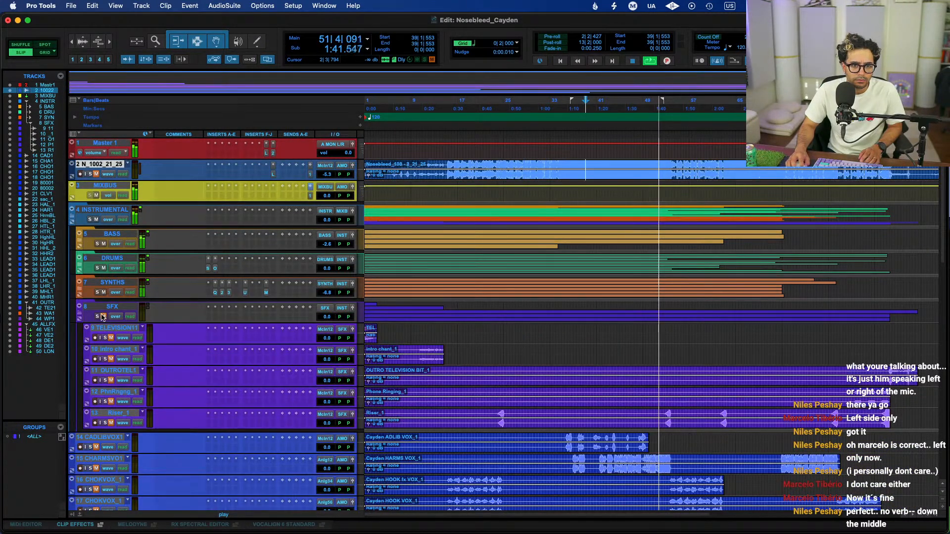
pyautogui.click(215, 293)
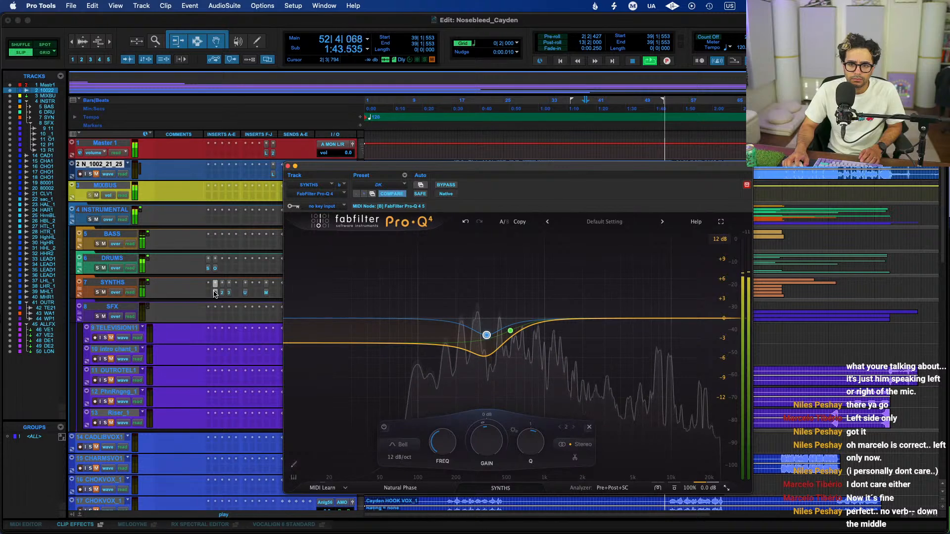
pyautogui.click(282, 162)
# Unmute all the tracks inside the SFX folder, from TELEVISION to Riser, and play the mix from bar 42
pyautogui.click(118, 329)
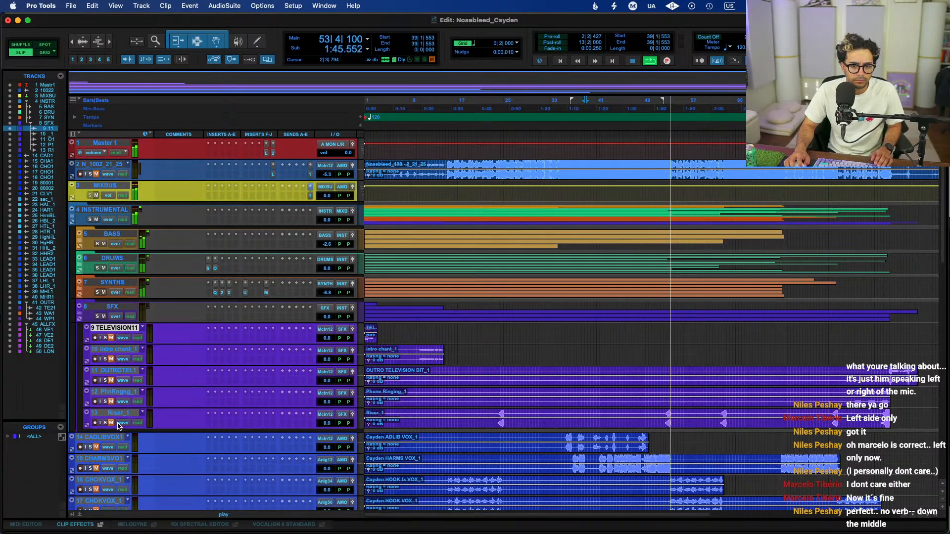
pyautogui.keyDown('shift'); pyautogui.click(119, 414); pyautogui.keyUp('shift')
pyautogui.keyDown('alt'); pyautogui.keyDown('shift'); pyautogui.click(111, 424); pyautogui.keyUp('shift'); pyautogui.keyUp('alt')
pyautogui.press('space')
pyautogui.press('space')
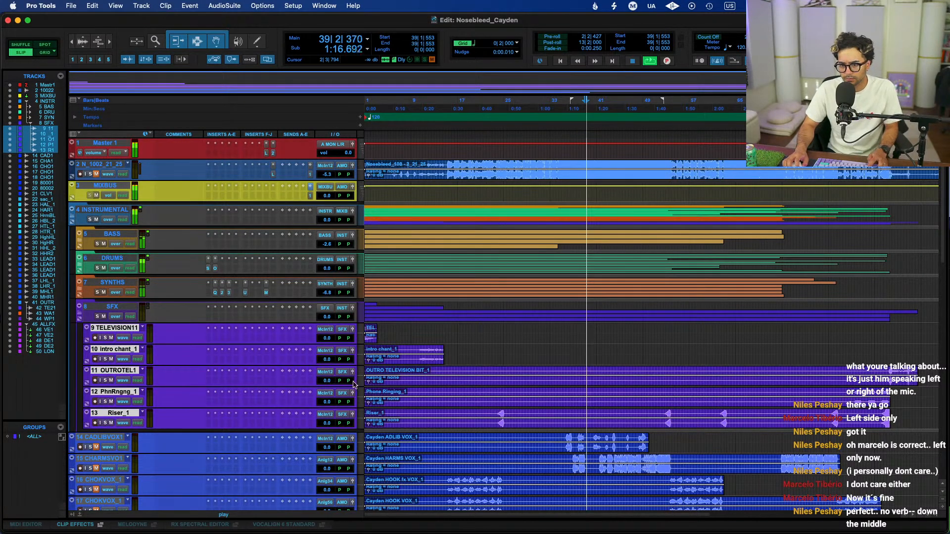
pyautogui.click(604, 414)
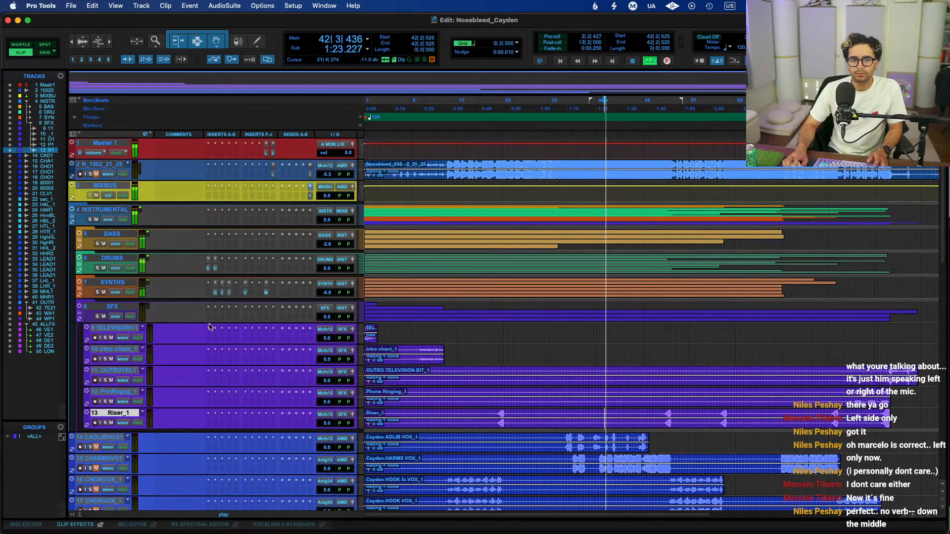
# Expand the DRUMS folder, unmute the Shaker Half Time track, and lower Shaker_1's volume to -3.9 dB
pyautogui.click(80, 259)
pyautogui.scroll(-1, 88, 267)
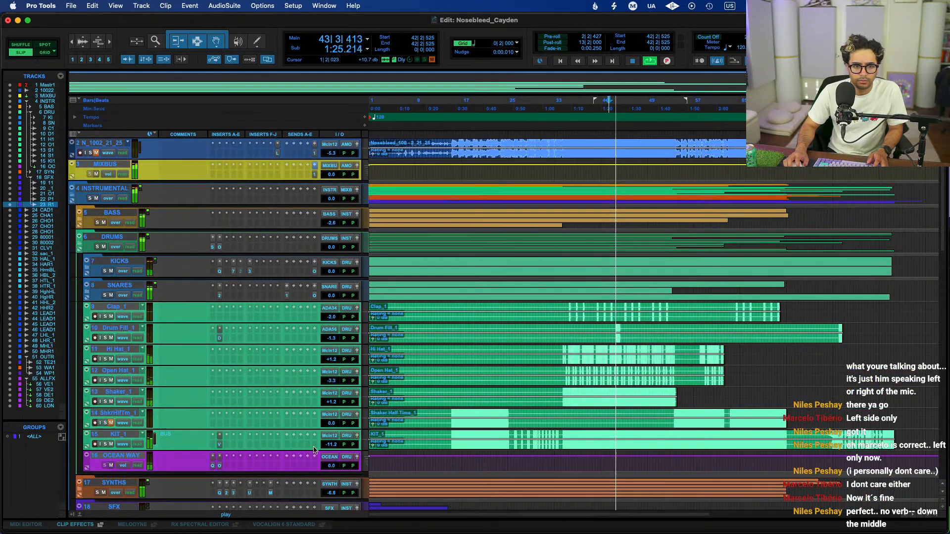
pyautogui.click(111, 423)
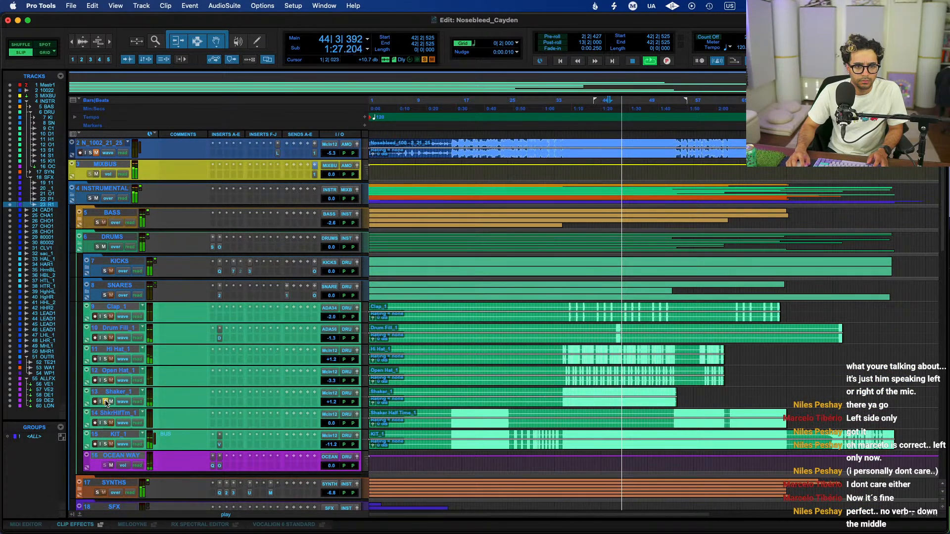
pyautogui.moveTo(328, 401); pyautogui.dragTo(335, 383)
pyautogui.scroll(-1, 333, 405)
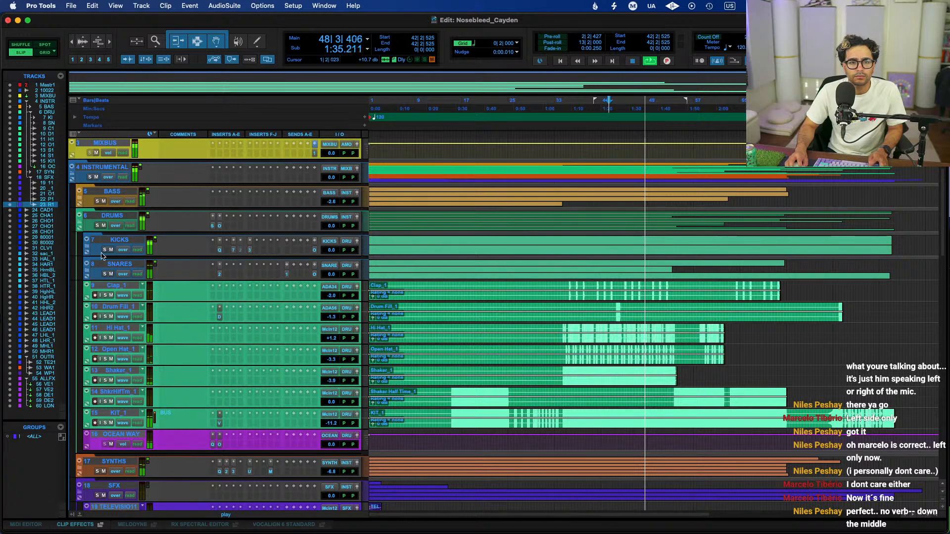
# Fine-tune the SNARES send to VERB1 at about -16.6 dB and close the send window
pyautogui.click(287, 265)
pyautogui.moveTo(711, 237); pyautogui.dragTo(710, 236)
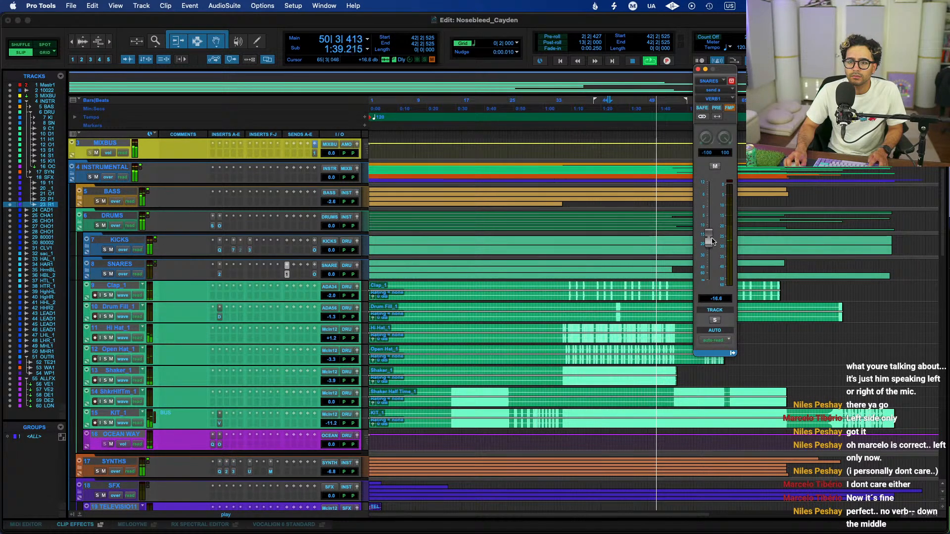
pyautogui.click(699, 69)
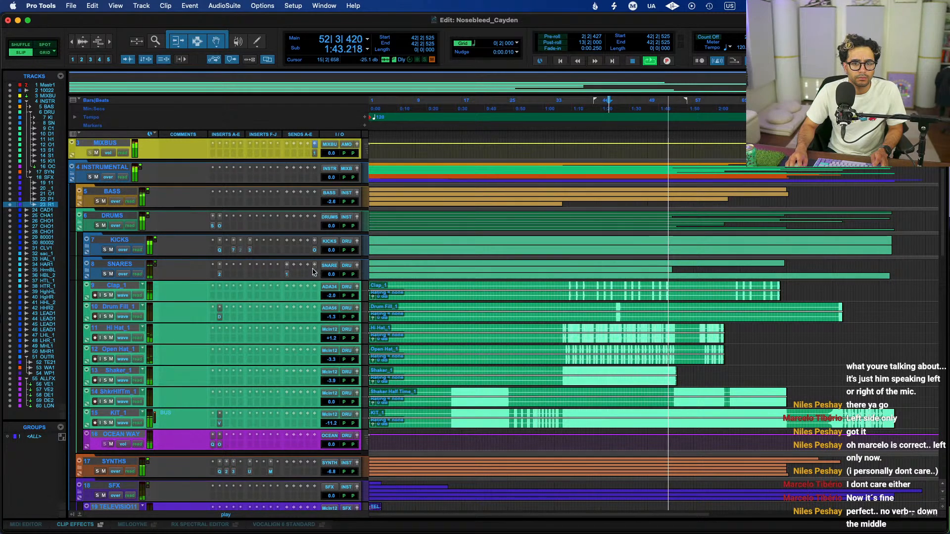
# Play into the drum fill from bar 42, save the session, and raise Drum Fill_1's OCEAN WAY send to -14.5 dB
pyautogui.click(566, 285)
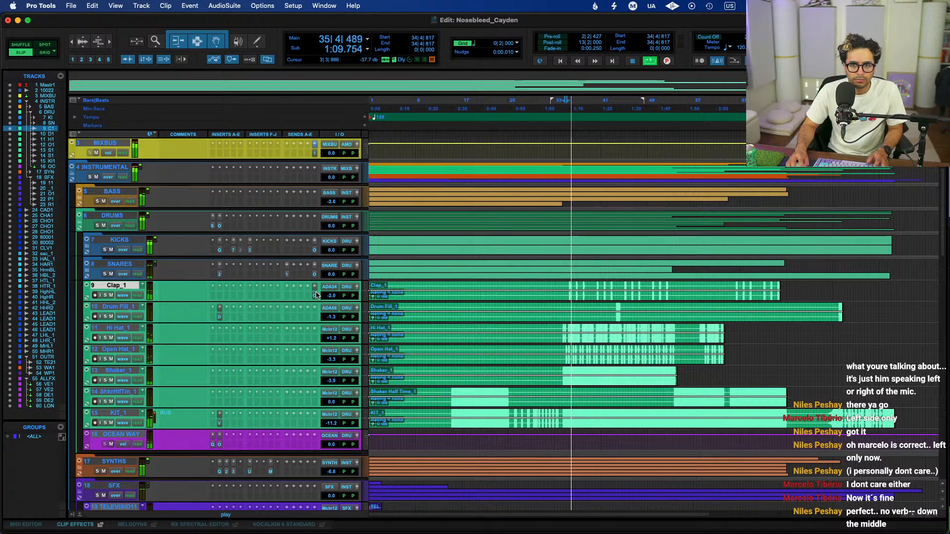
pyautogui.press('space')
pyautogui.click(612, 306)
pyautogui.press('space')
pyautogui.press('super+s')
pyautogui.click(315, 317)
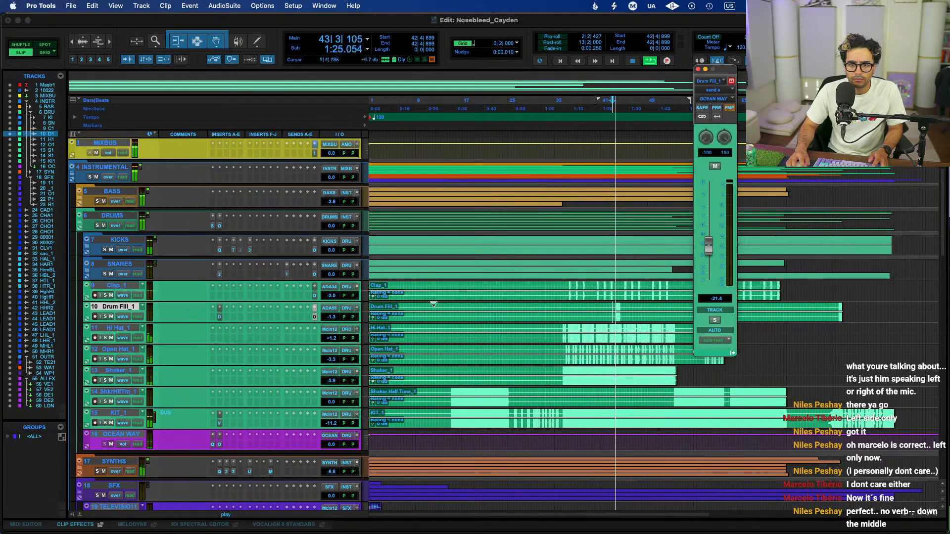
pyautogui.moveTo(709, 246); pyautogui.dragTo(709, 236)
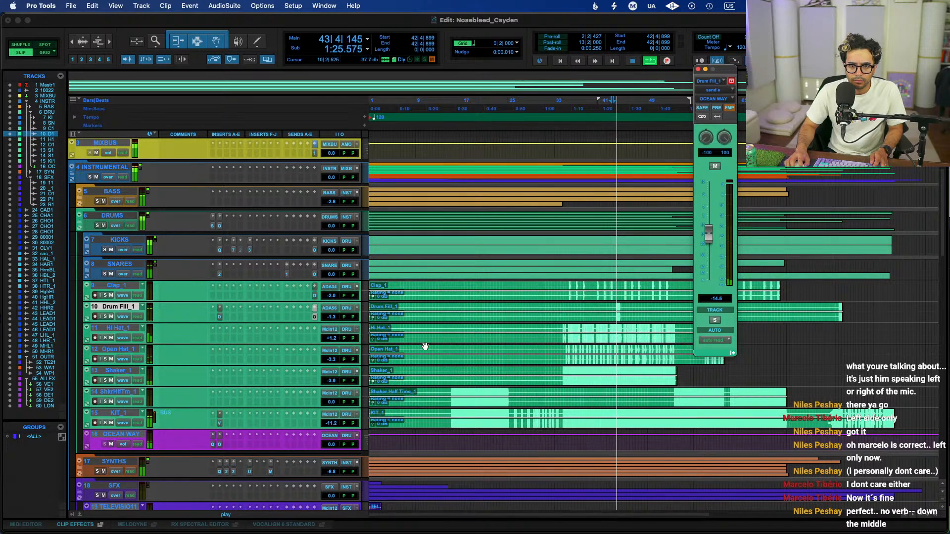
# Copy Drum Fill_1's OCEAN WAY send to Hi Hat_1 and lower the copied send to -41.0 dB
pyautogui.moveTo(315, 317); pyautogui.dragTo(316, 339)
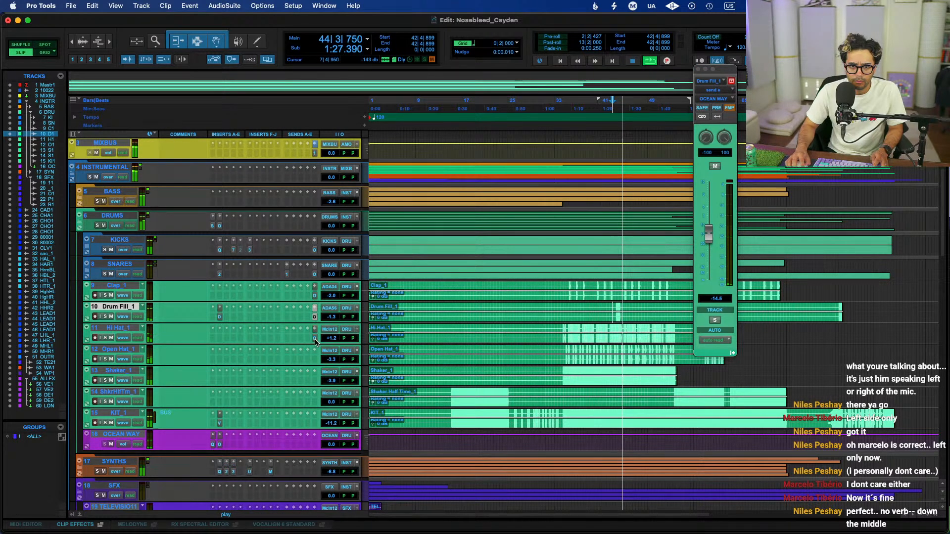
pyautogui.click(315, 339)
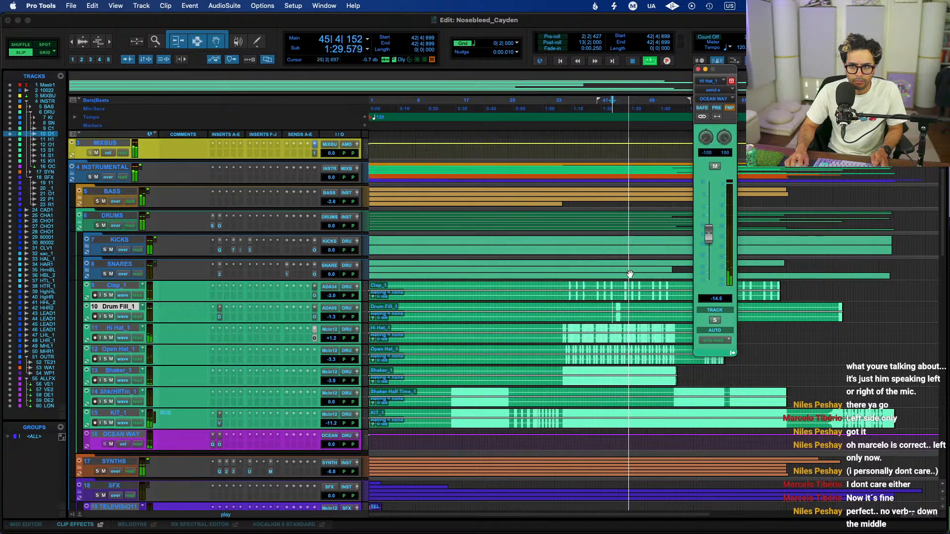
pyautogui.moveTo(712, 242); pyautogui.dragTo(707, 264)
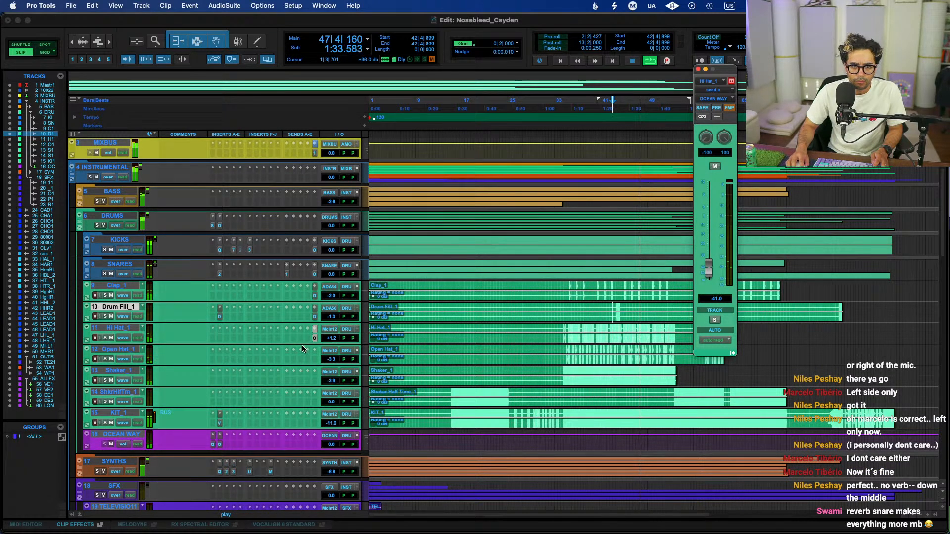
# Lower Open Hat_1's volume to -7.9 dB and leave its OCEAN WAY send muted at minus infinity
pyautogui.moveTo(333, 359)
pyautogui.mouseDown()
pyautogui.moveTo(313, 348)
pyautogui.moveTo(315, 358)
pyautogui.mouseUp()
pyautogui.click(709, 272)
pyautogui.moveTo(710, 272); pyautogui.dragTo(713, 218)
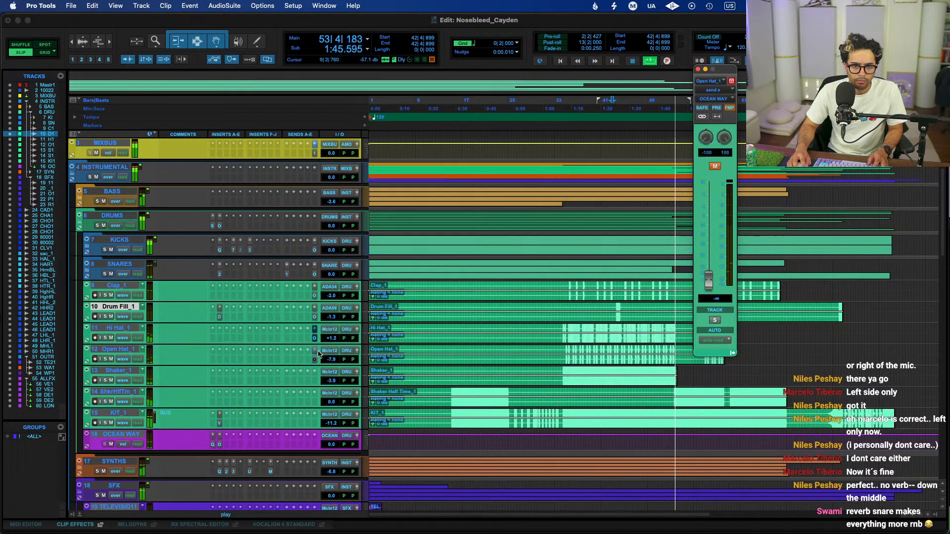
# Try Shaker_1's OCEAN WAY send at about -17.7 dB while playing from bar 34, and mute the send
pyautogui.press('space')
pyautogui.click(566, 370)
pyautogui.press('space')
pyautogui.click(316, 379)
pyautogui.moveTo(709, 280)
pyautogui.mouseDown()
pyautogui.moveTo(709, 221)
pyautogui.moveTo(708, 280)
pyautogui.mouseUp()
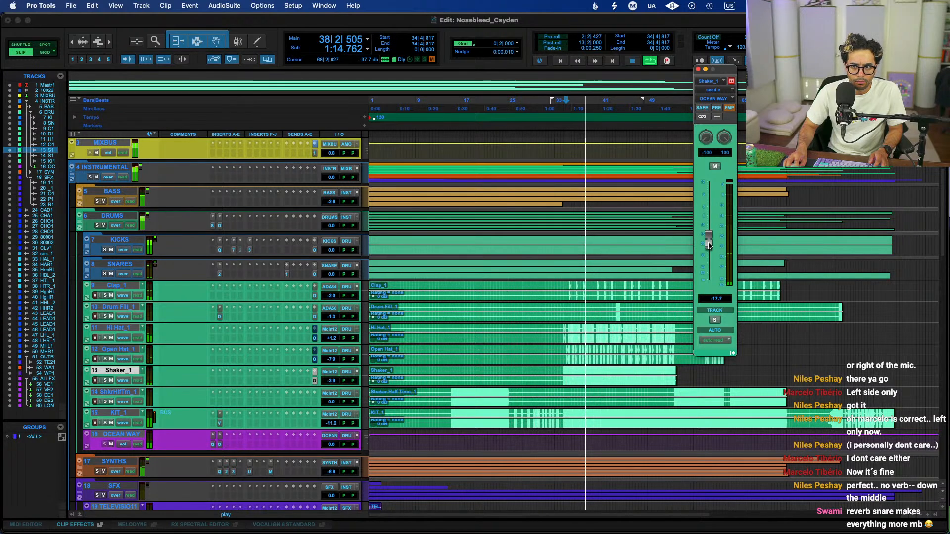
pyautogui.keyDown('super'); pyautogui.click(314, 380); pyautogui.keyUp('super')
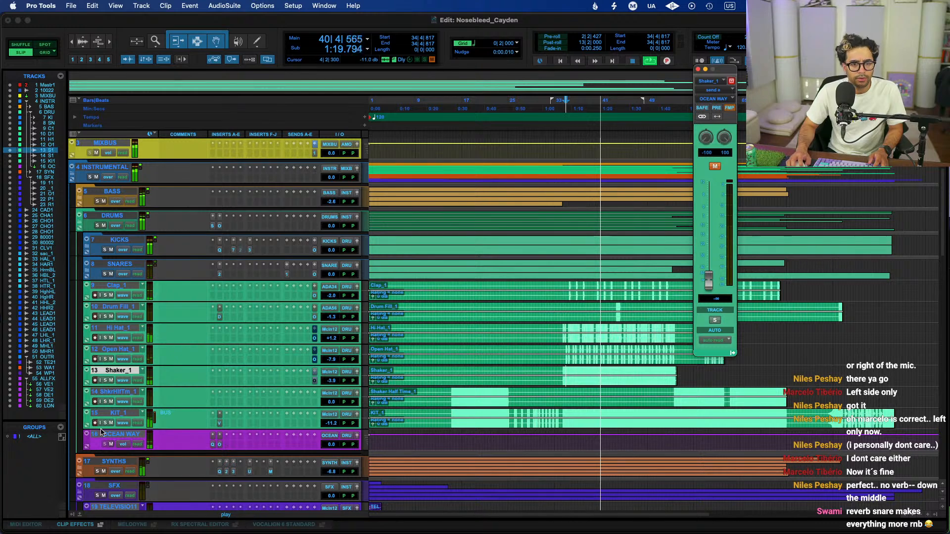
# Check the Orange Clip plug-in on DRUMS, collapse the DRUMS folder, stop playback, and close the open send window
pyautogui.click(213, 226)
pyautogui.click(220, 226)
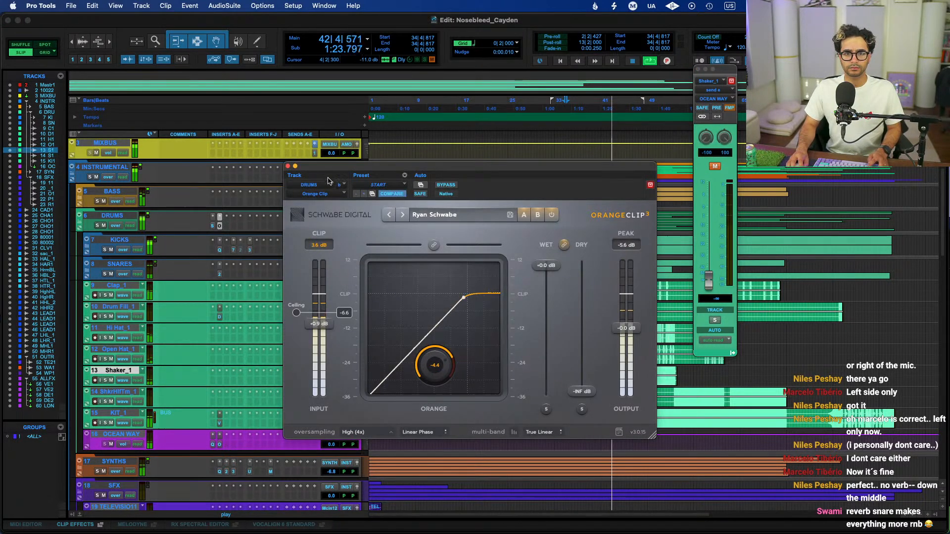
pyautogui.click(288, 166)
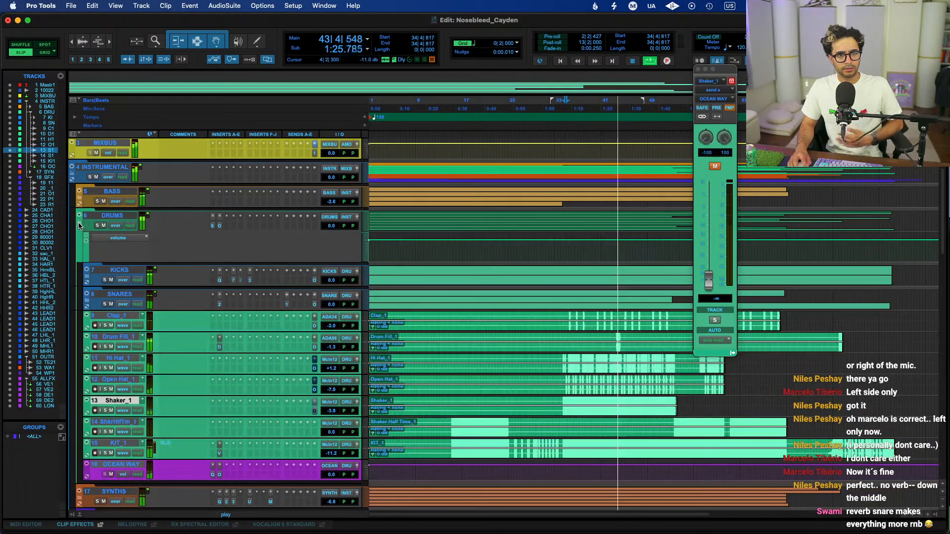
pyautogui.click(78, 216)
pyautogui.press('space')
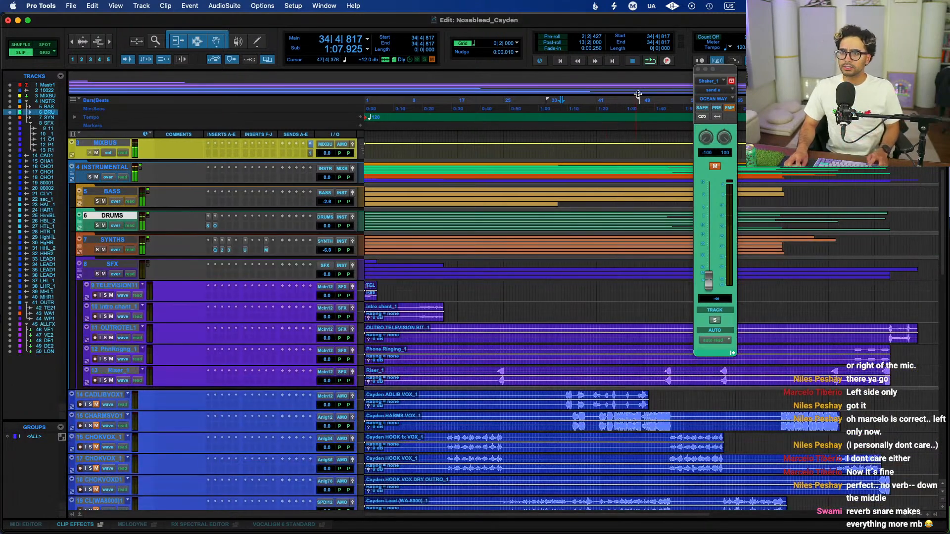
pyautogui.click(698, 70)
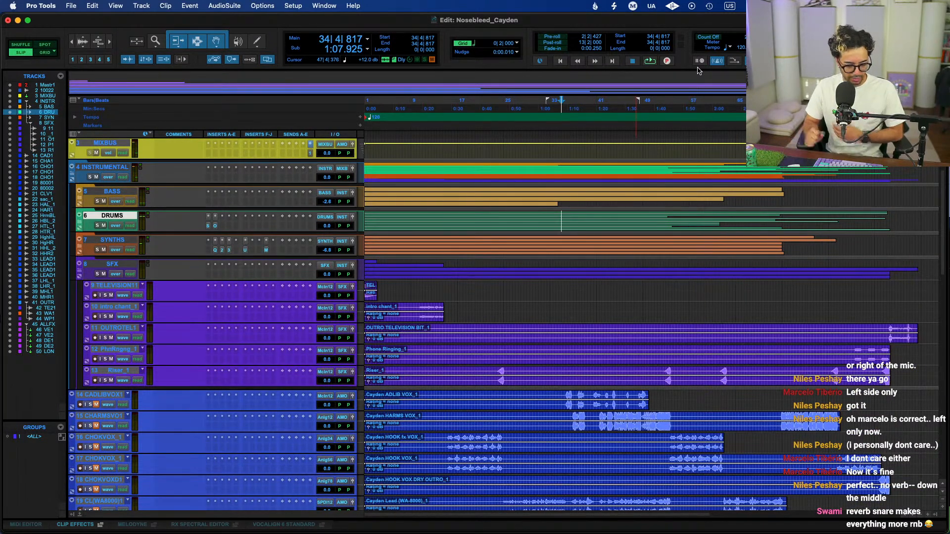
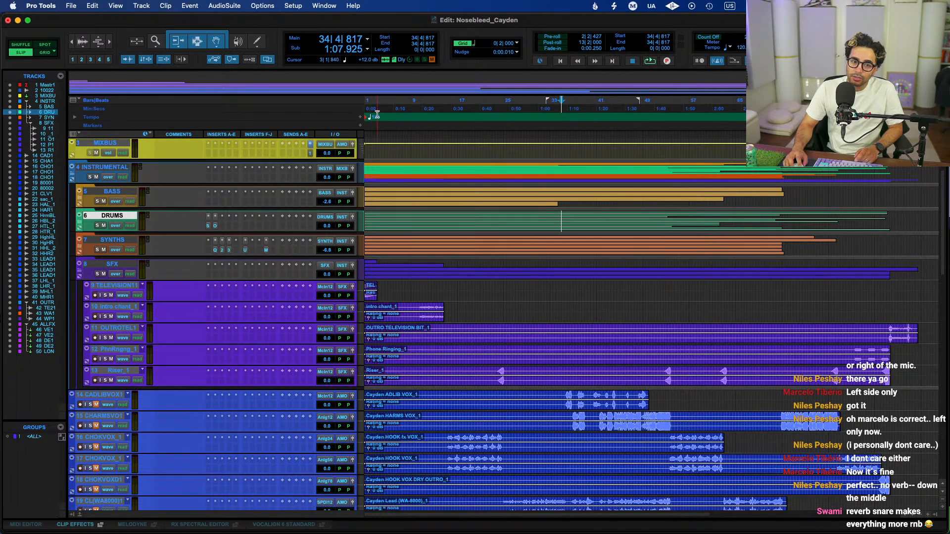
# Set the playback position near the end of bar 41 on the harmony vocal track and listen to the mix
pyautogui.click(565, 215)
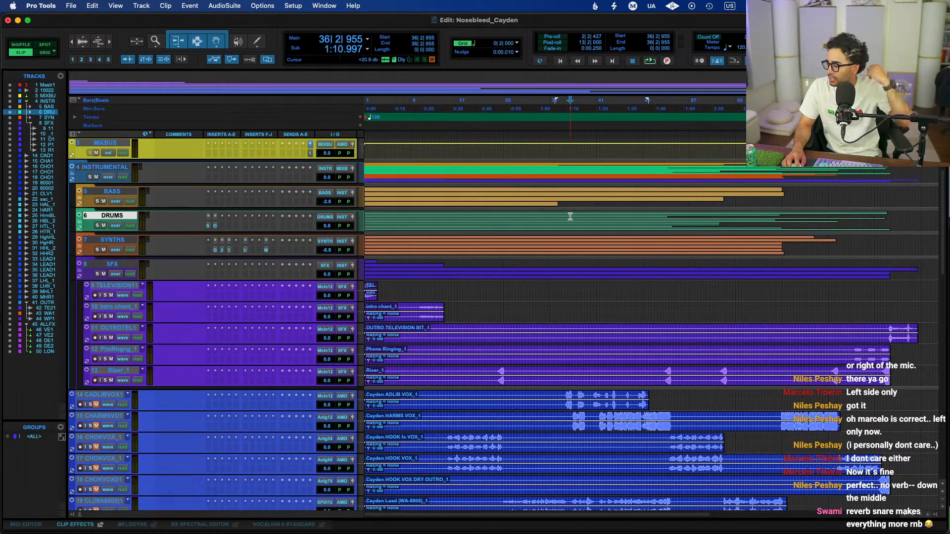
pyautogui.click(609, 221)
pyautogui.click(623, 215)
pyautogui.click(613, 221)
pyautogui.click(607, 220)
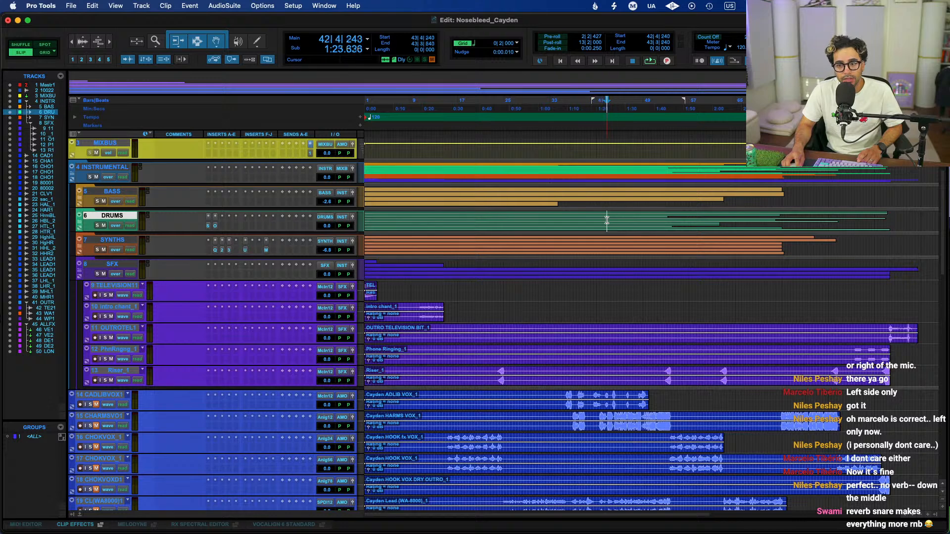
pyautogui.hscroll(5, 613, 348)
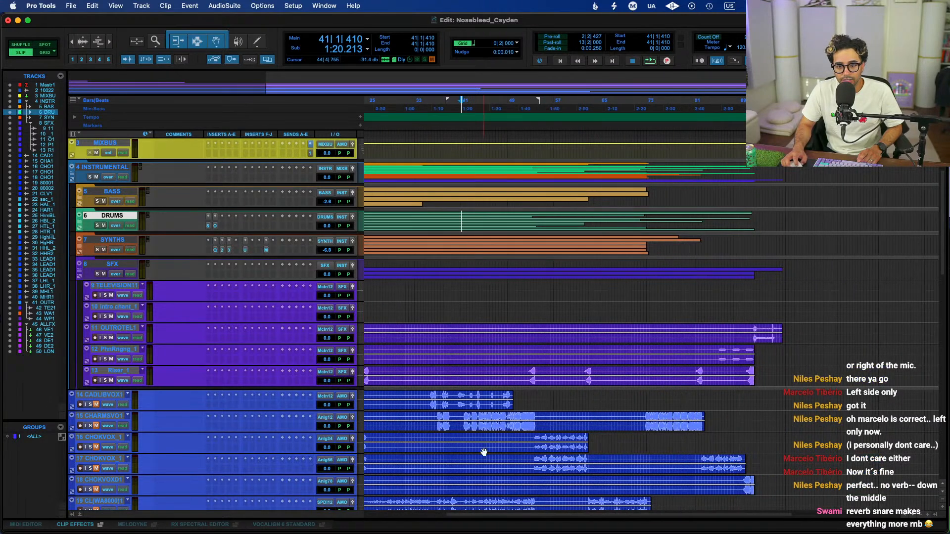
pyautogui.click(467, 417)
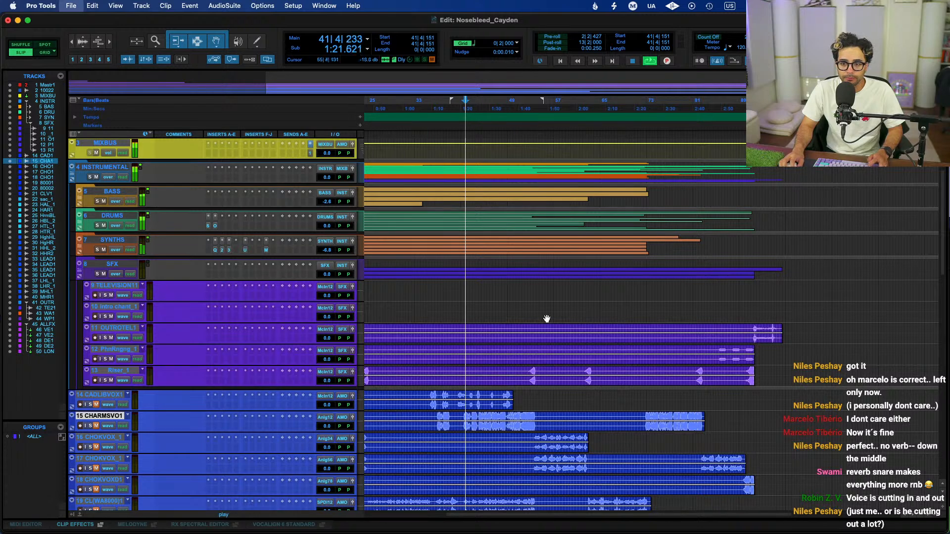
# Save the session and compare the mix with the soloed full-song track from around bar 53
pyautogui.click(531, 350)
pyautogui.press('super+s')
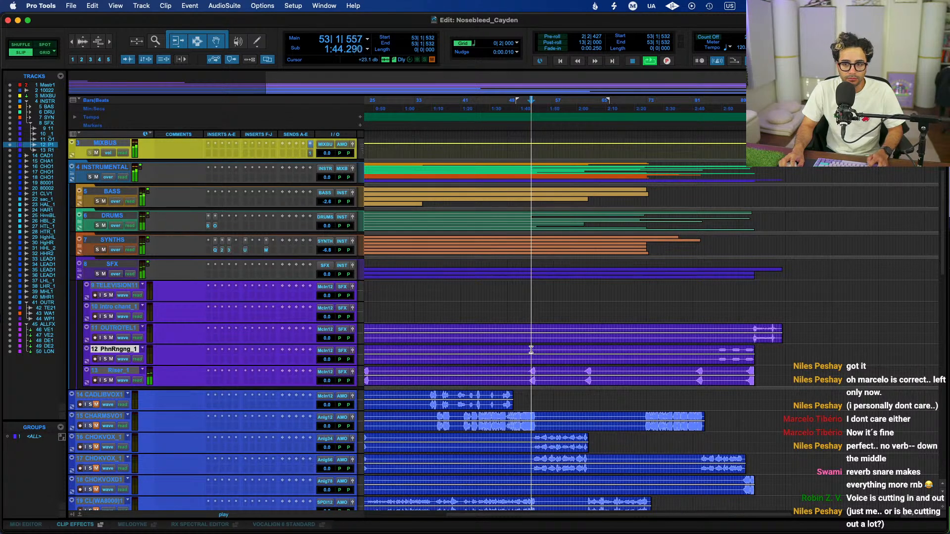
pyautogui.scroll(2, 531, 350)
pyautogui.click(528, 165)
pyautogui.press('space')
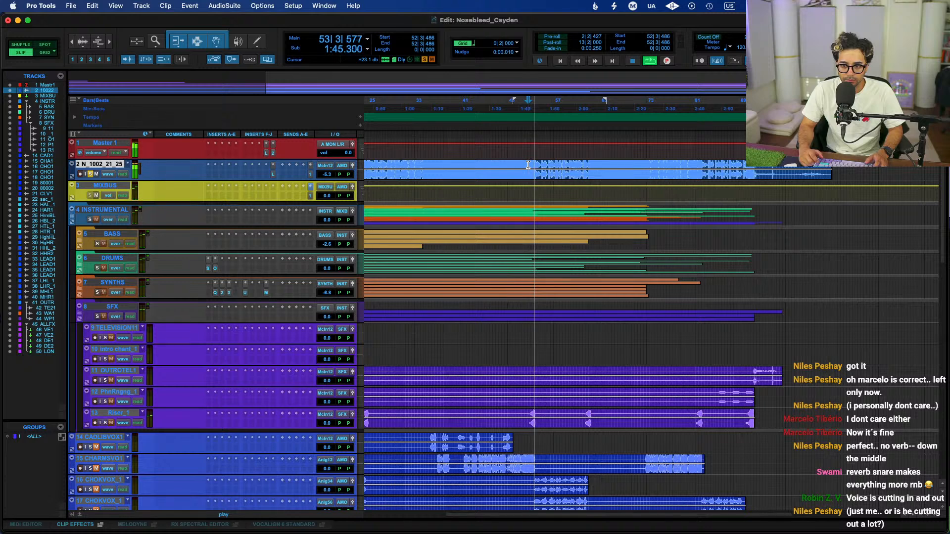
# Play the intro chant in the SFX folder from near bar 10
pyautogui.hscroll(-5, 444, 390)
pyautogui.press('space')
pyautogui.click(417, 350)
pyautogui.press('space')
# Play the riser in the SFX folder with the rest of the mix from around bar 24
pyautogui.moveTo(332, 426); pyautogui.dragTo(332, 438)
pyautogui.press('space')
pyautogui.click(499, 412)
pyautogui.press('space')
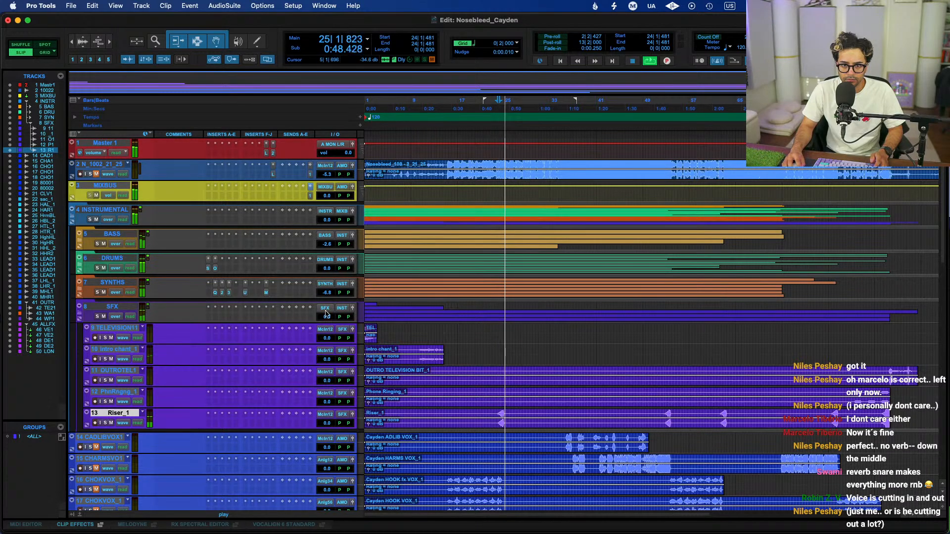
# Set the SFX folder's volume to -6.5 dB, check it from the song's start and around bar 10, and collapse the folder
pyautogui.moveTo(325, 322); pyautogui.dragTo(325, 322)
pyautogui.click(370, 309)
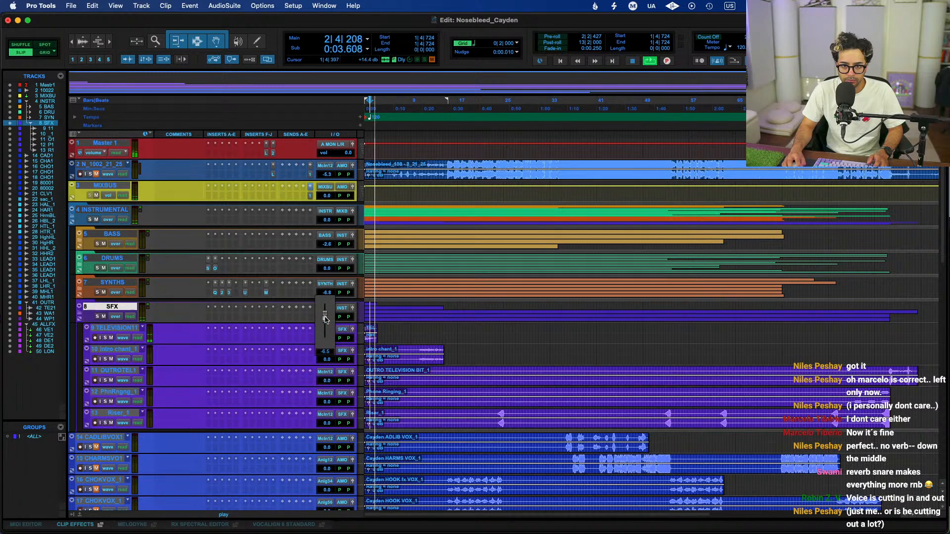
pyautogui.click(420, 312)
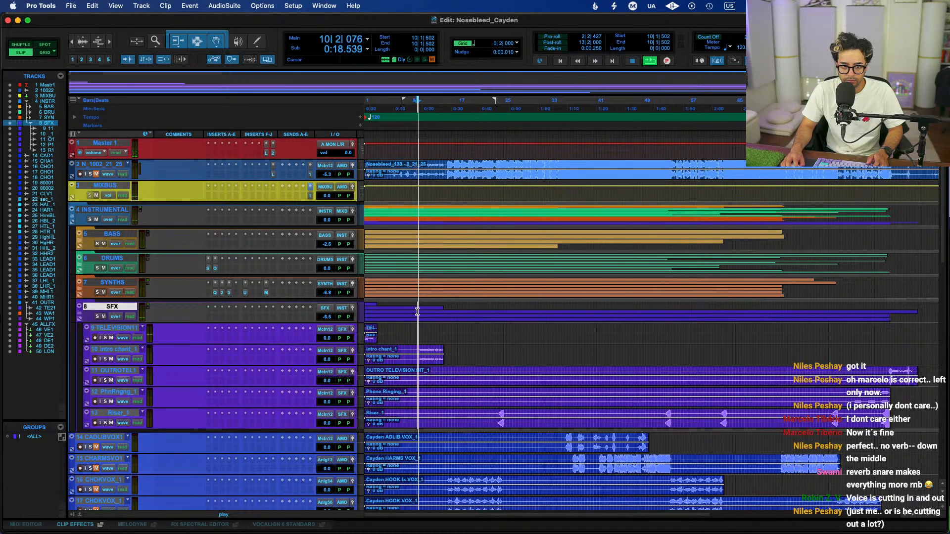
pyautogui.click(79, 307)
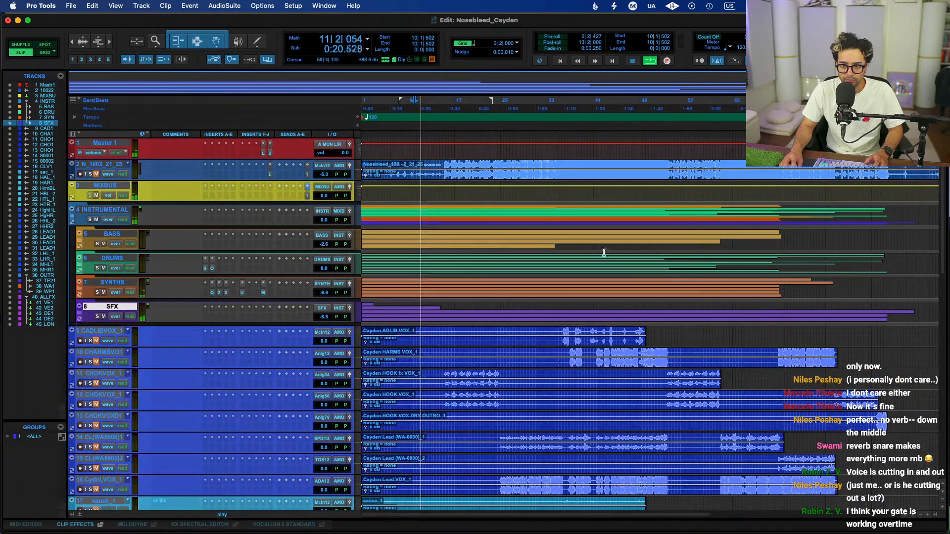
# Play the mix from around bar 19 on the full-song track
pyautogui.click(471, 162)
pyautogui.press('space')
pyautogui.click(470, 166)
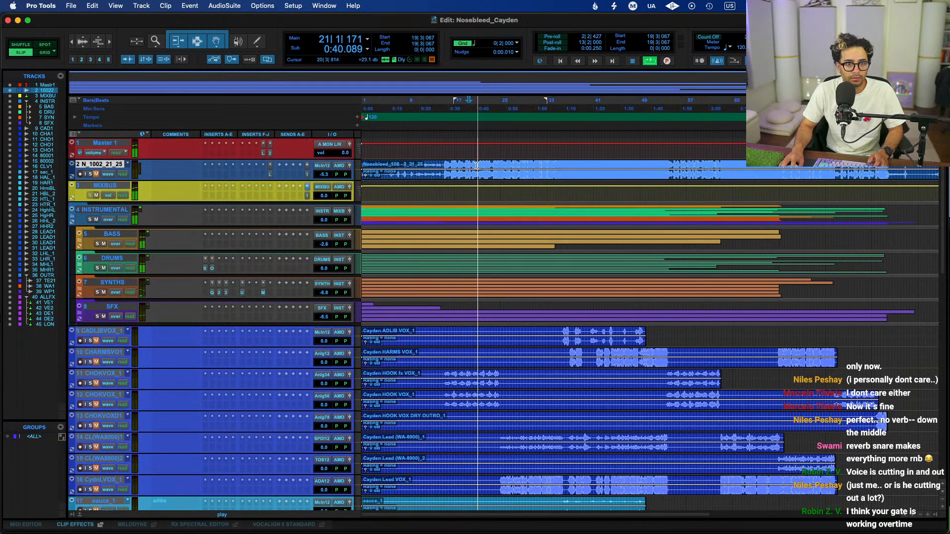
# Expand the BASS and DRUMS folders to show their tracks while playing the mix from around bar 21
pyautogui.click(79, 243)
pyautogui.click(484, 167)
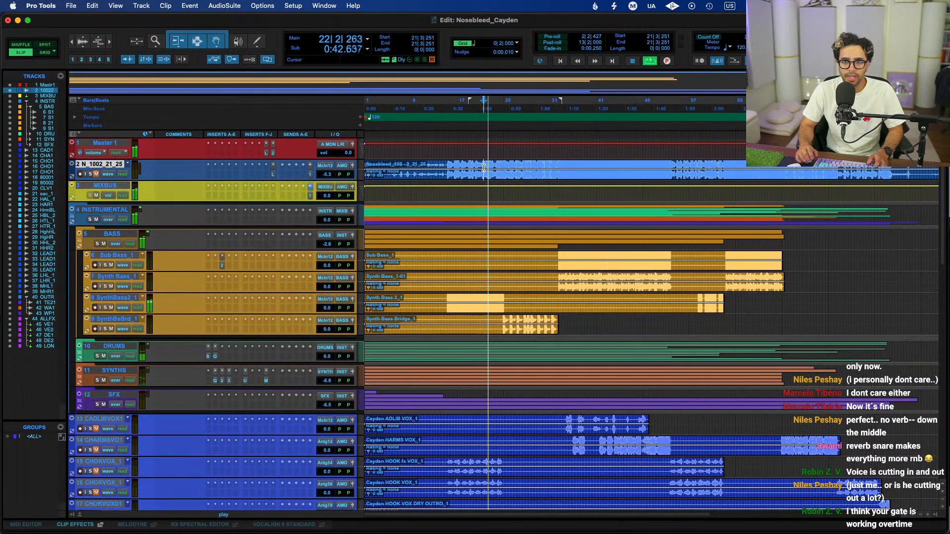
pyautogui.click(79, 357)
pyautogui.scroll(-6, 526, 419)
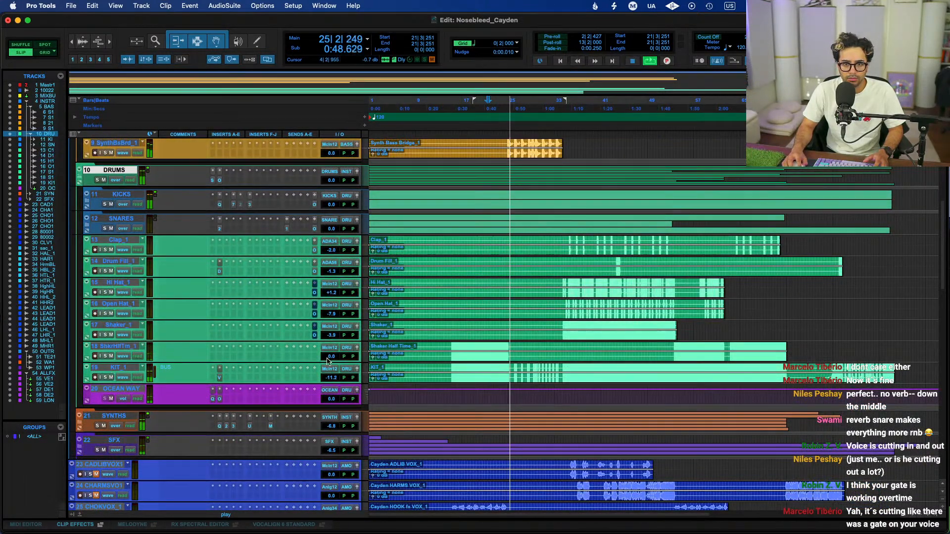
# Play from around bar 19 and pull the half-time shaker's volume all the way down
pyautogui.click(473, 345)
pyautogui.press('space')
pyautogui.moveTo(327, 357); pyautogui.dragTo(333, 382)
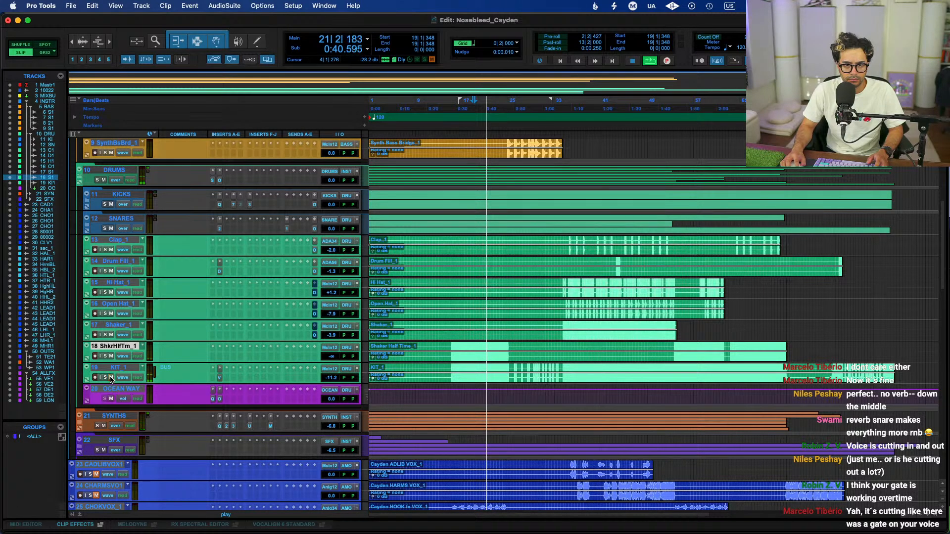
# Separate and mute the KIT_1 clip section between about bars 13 and 25, and set the half-time shaker's volume to about -9 dB
pyautogui.moveTo(511, 371); pyautogui.dragTo(437, 375)
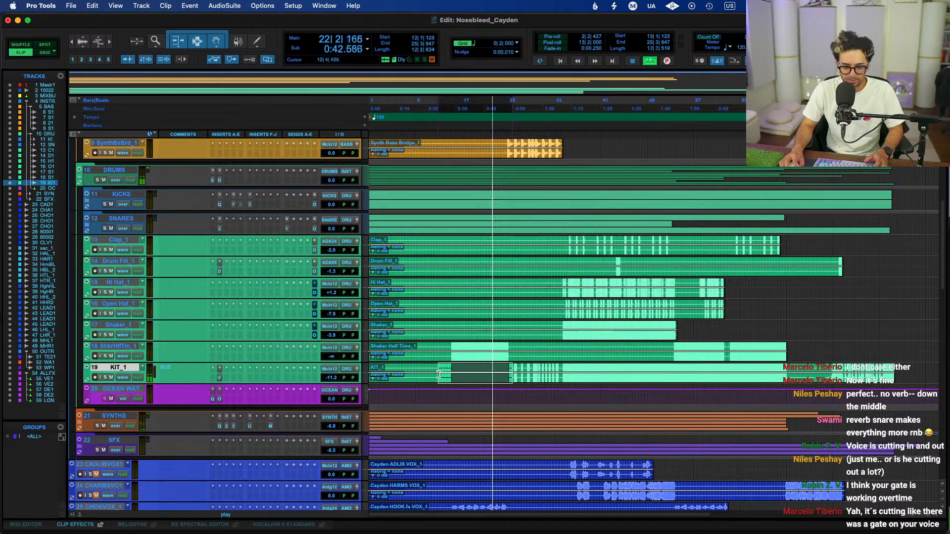
pyautogui.press('super+e')
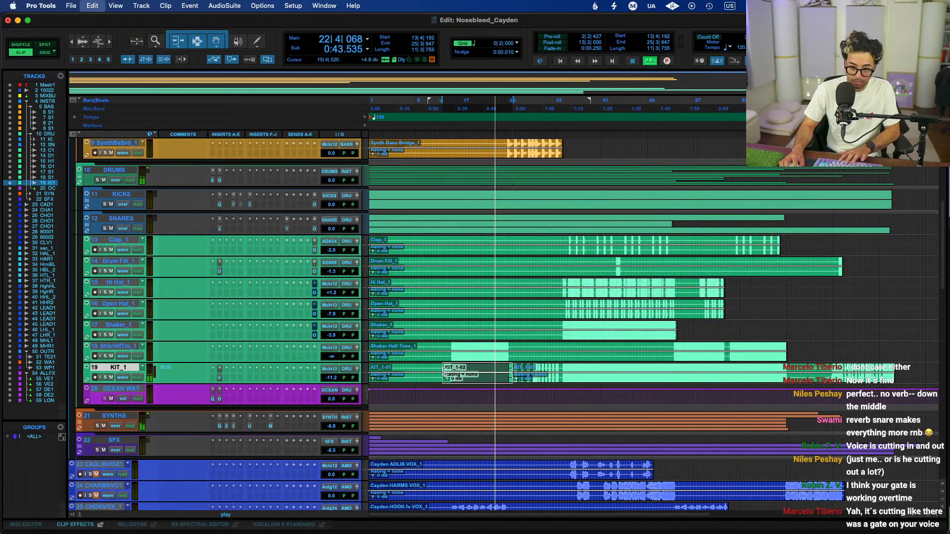
pyautogui.click(451, 347)
pyautogui.moveTo(336, 357); pyautogui.dragTo(345, 338)
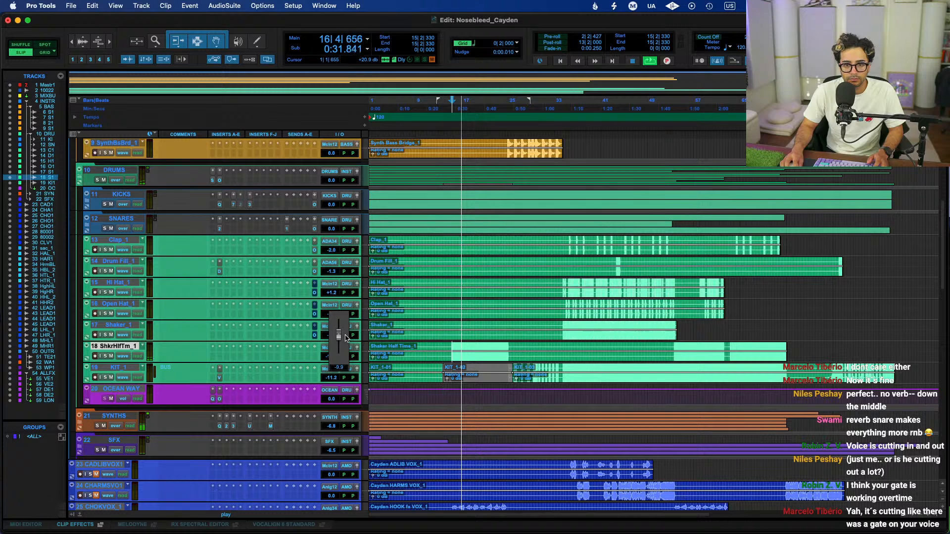
# Compare the mix with the soloed full-song track from around bar 18
pyautogui.scroll(8, 469, 247)
pyautogui.click(470, 166)
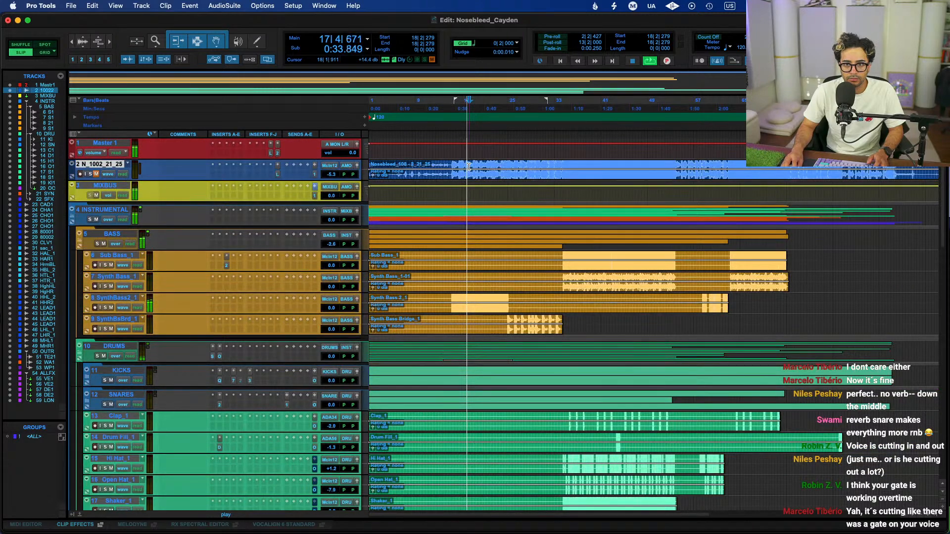
pyautogui.hotkey('shift', 's')
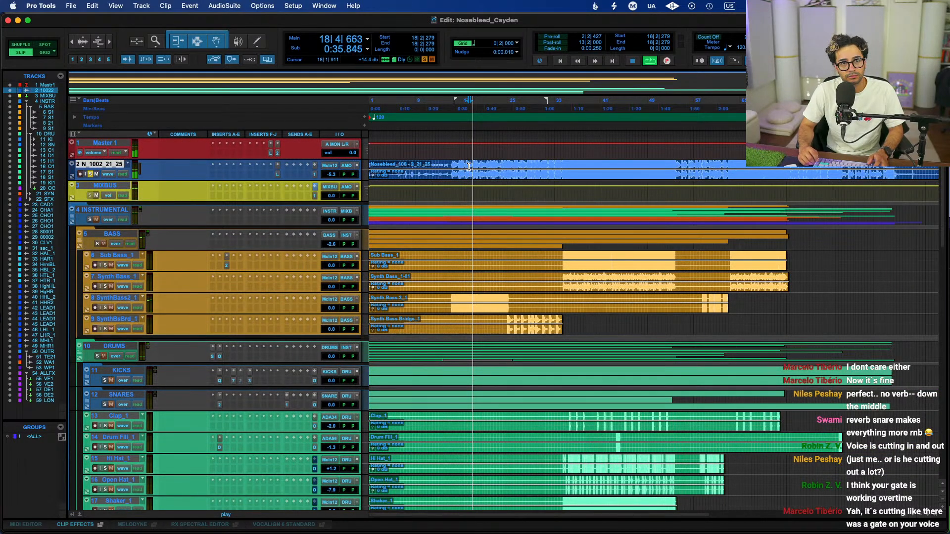
# Play the drums from bar 54 and audition the half-time shaker by briefly muting and soloing it
pyautogui.scroll(-5, 686, 383)
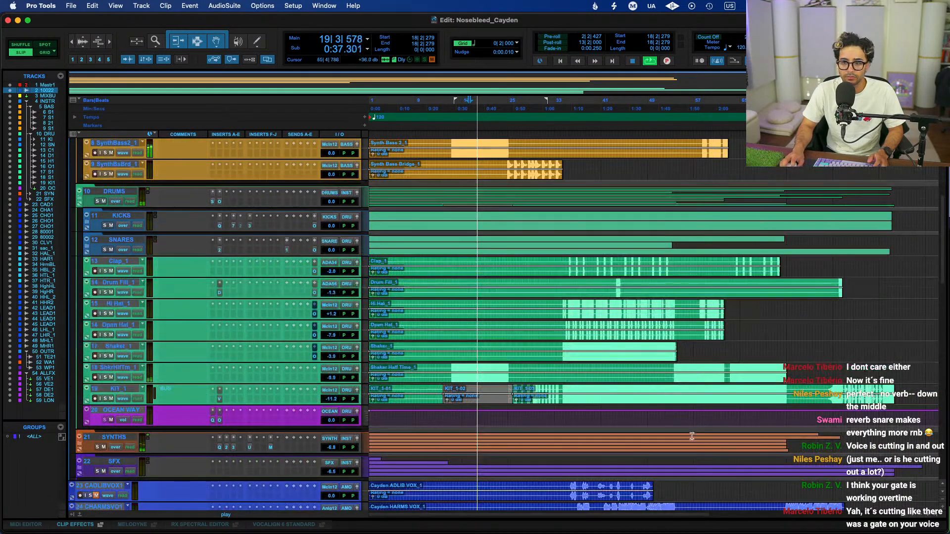
pyautogui.click(680, 379)
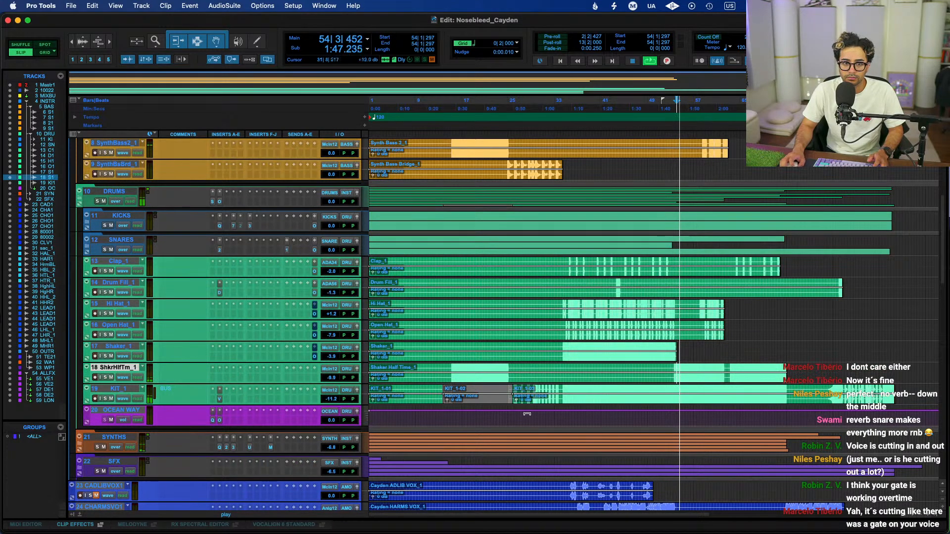
pyautogui.press('ctrl+alt+super+[')
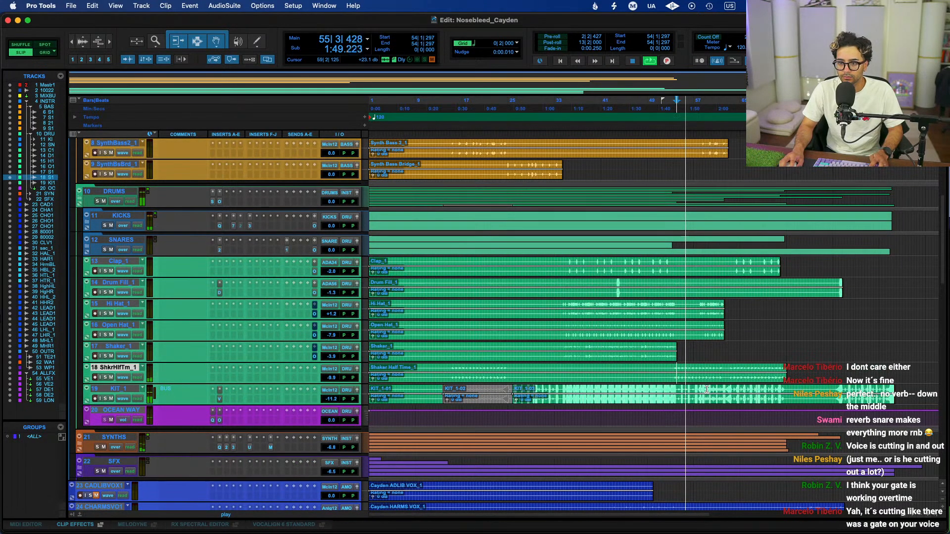
pyautogui.press('t')
pyautogui.press('t')
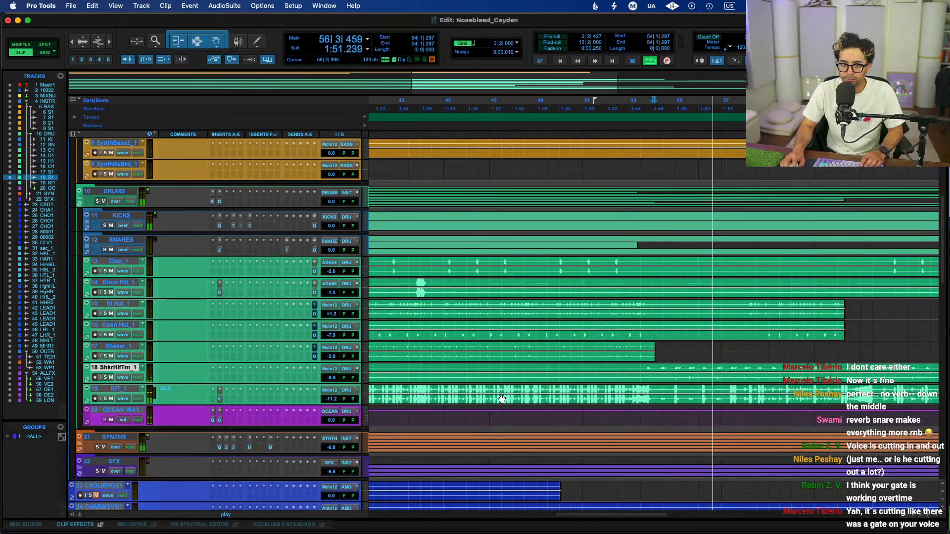
pyautogui.click(107, 377)
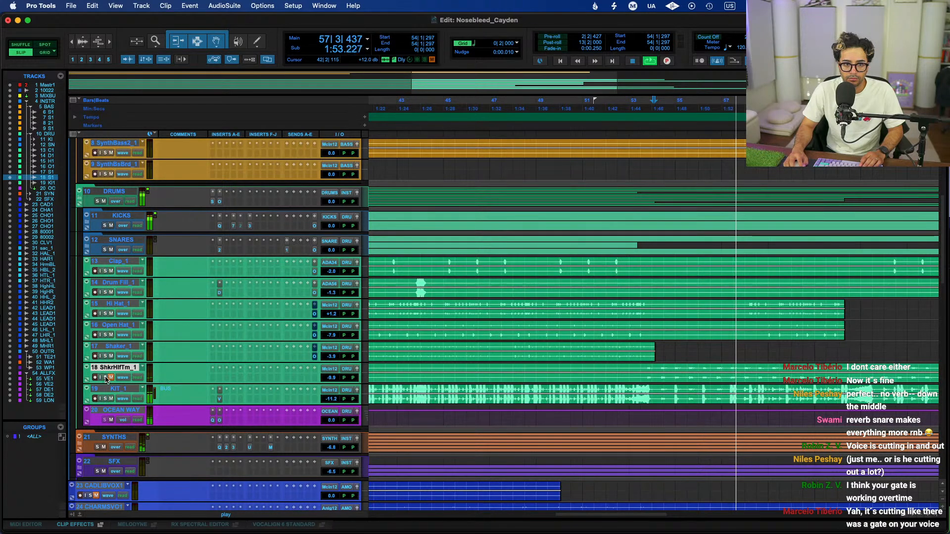
pyautogui.click(105, 377)
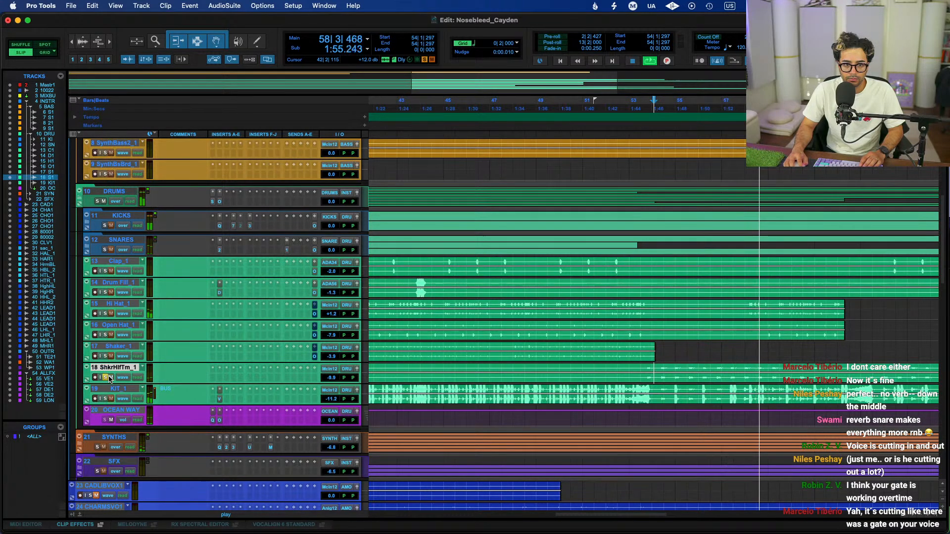
pyautogui.click(107, 378)
pyautogui.press('r')
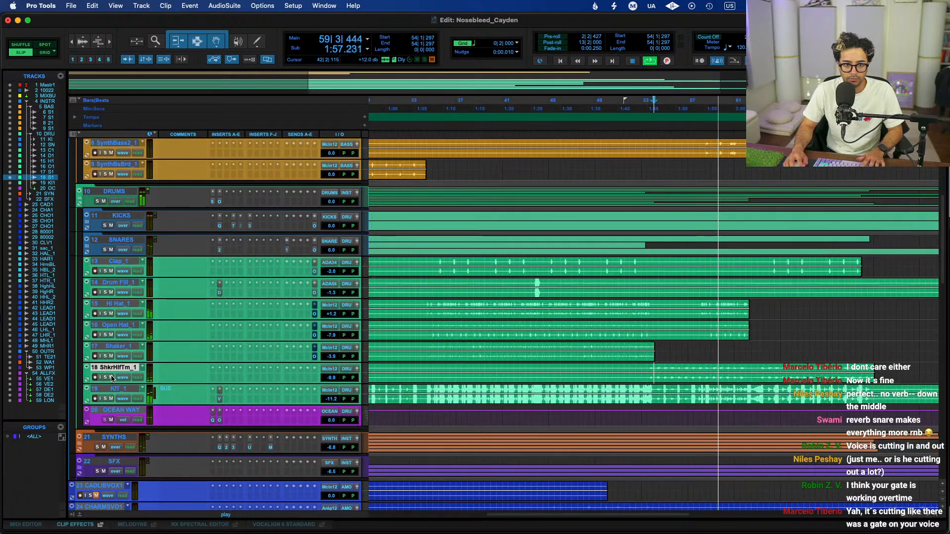
# Separate and mute the KIT_1 clip section between about bars 54 and 74
pyautogui.hscroll(3, 668, 385)
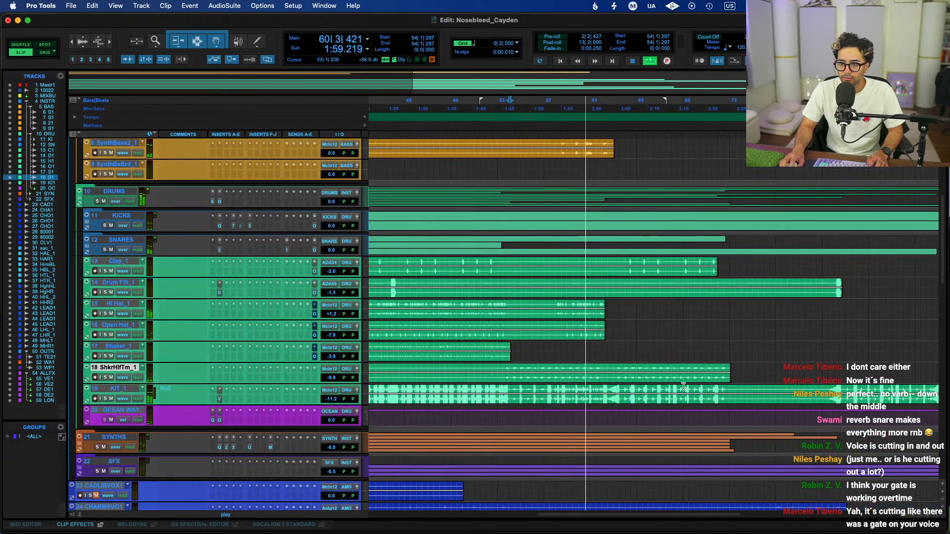
pyautogui.moveTo(744, 394); pyautogui.dragTo(511, 391)
pyautogui.press('n')
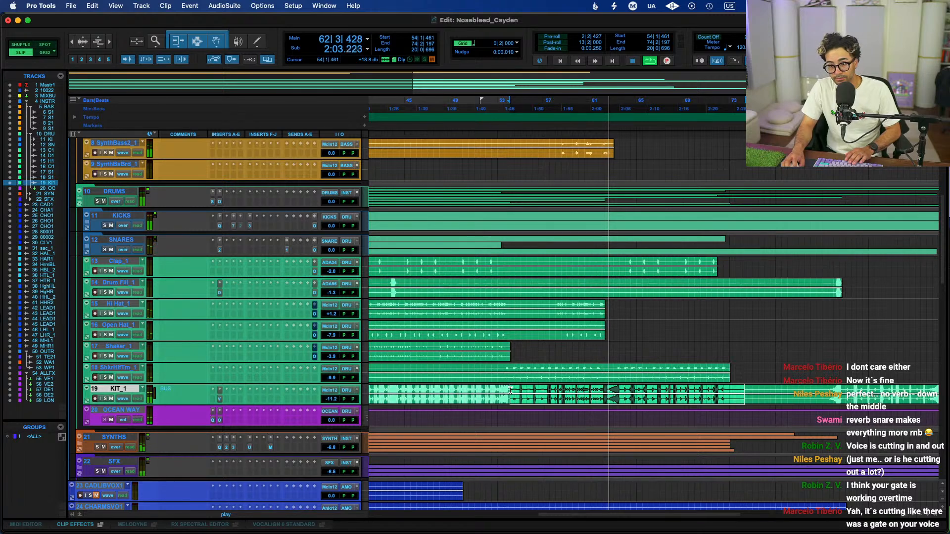
pyautogui.press('b')
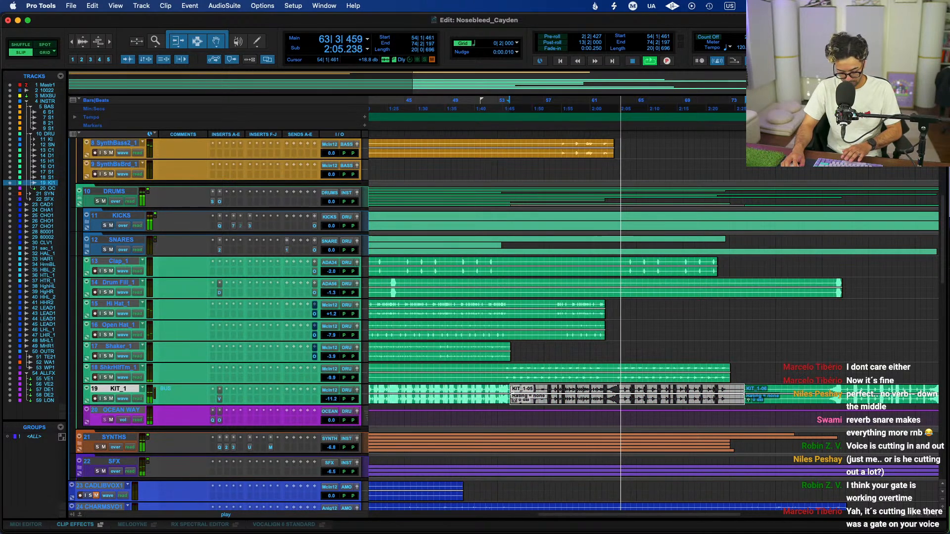
# Play from bar 54 and set the half-time shaker's volume to -7.9 dB
pyautogui.click(509, 368)
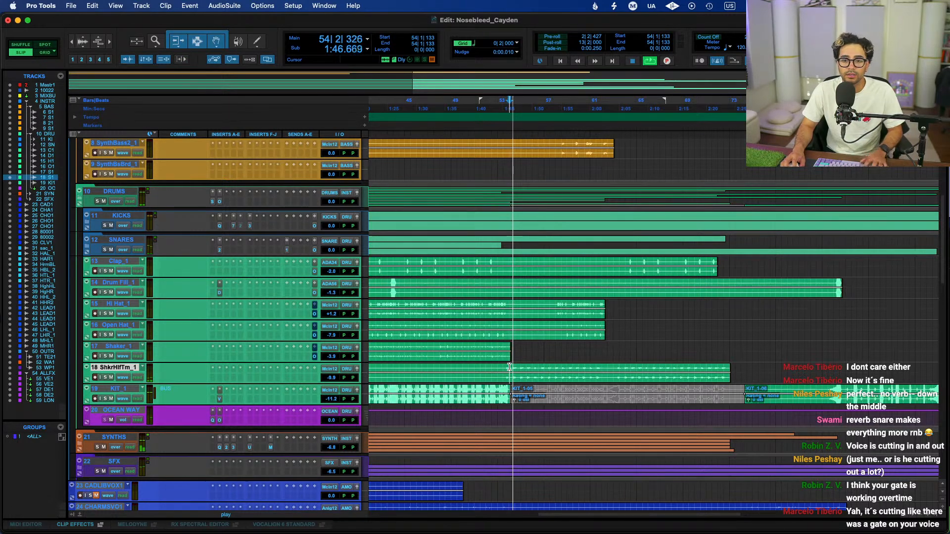
pyautogui.press('t')
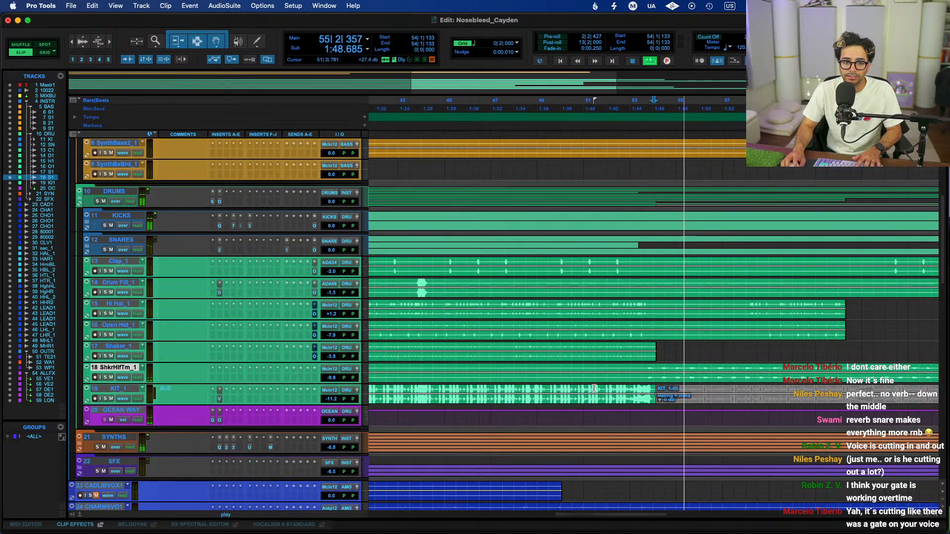
pyautogui.press('r')
pyautogui.press('r')
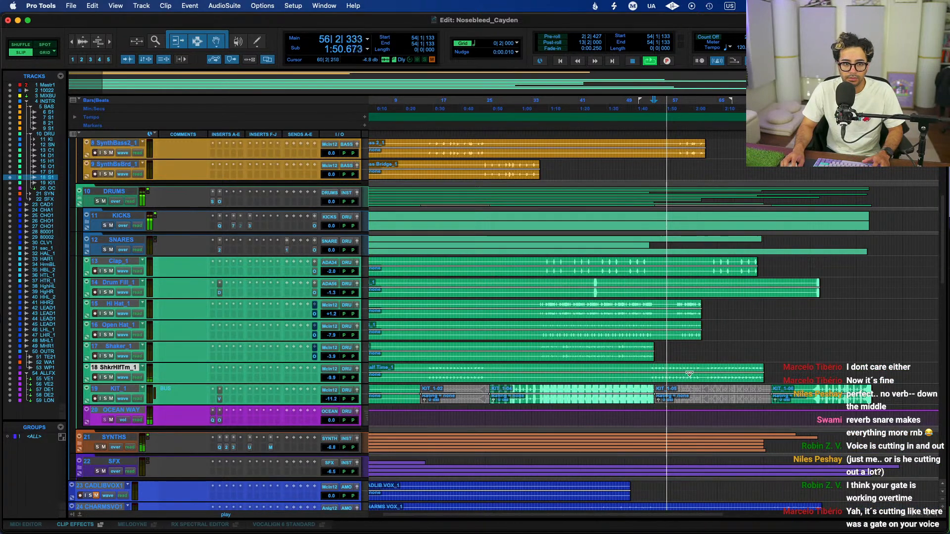
pyautogui.moveTo(333, 378); pyautogui.dragTo(334, 375)
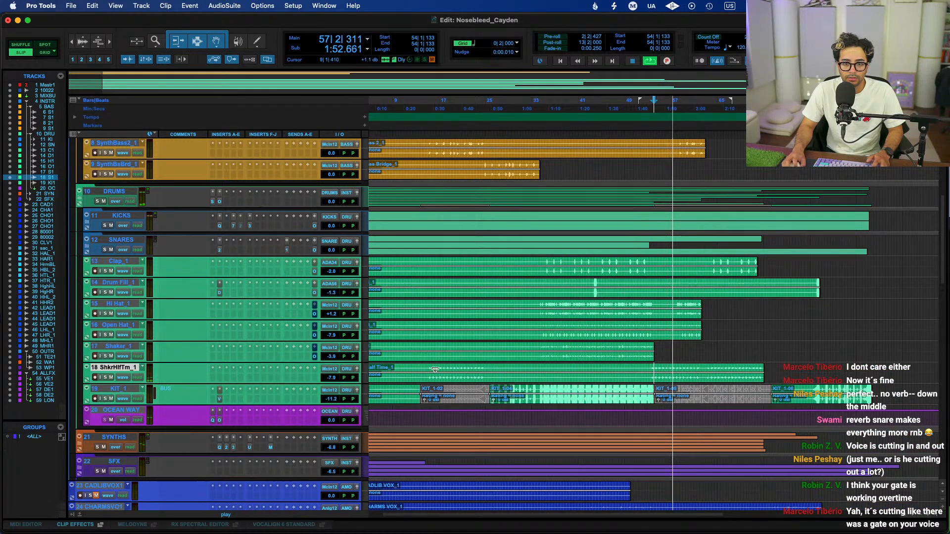
# Replay bar 54, compare with the soloed full-song track near bar 56, and move playback to about bar 32 on the half-time shaker
pyautogui.scroll(5, 651, 285)
pyautogui.press('space')
pyautogui.press('space')
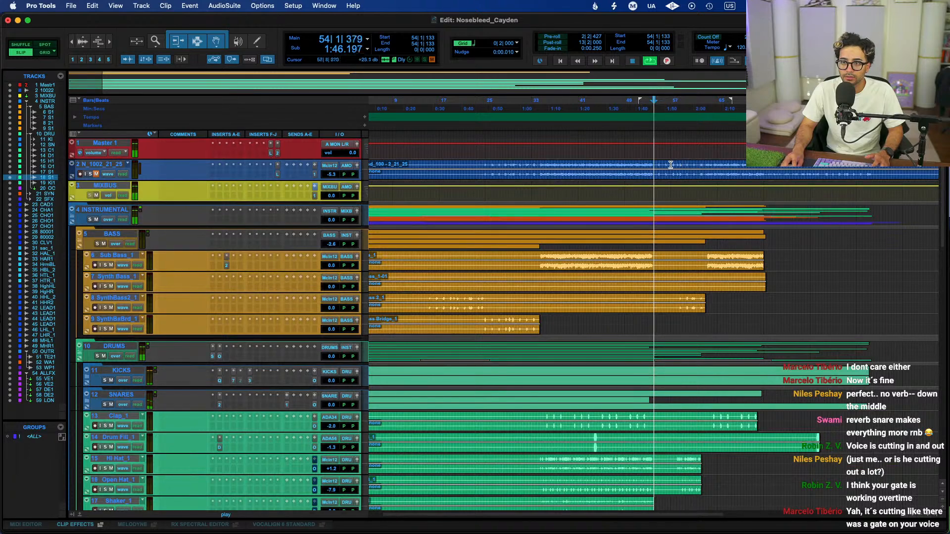
pyautogui.click(671, 165)
pyautogui.hotkey('shift', 's')
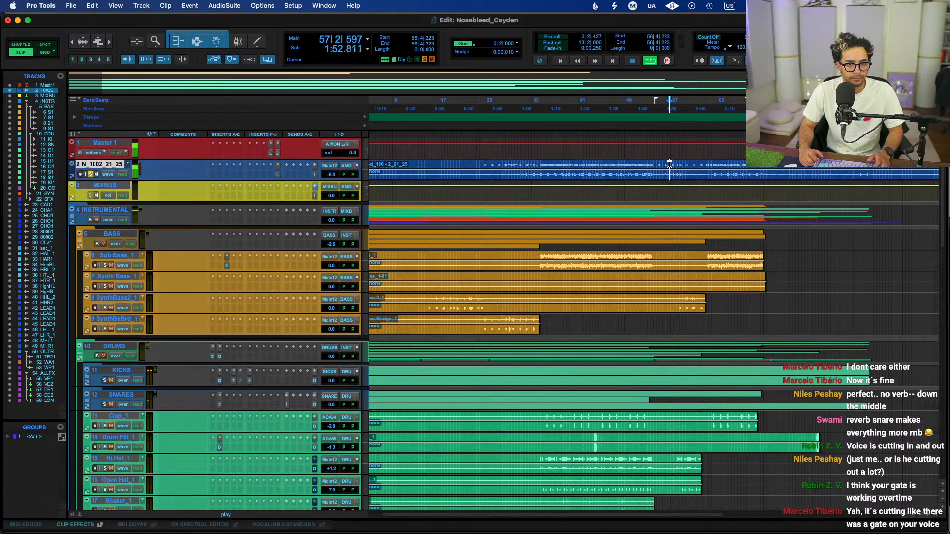
pyautogui.scroll(-5, 710, 349)
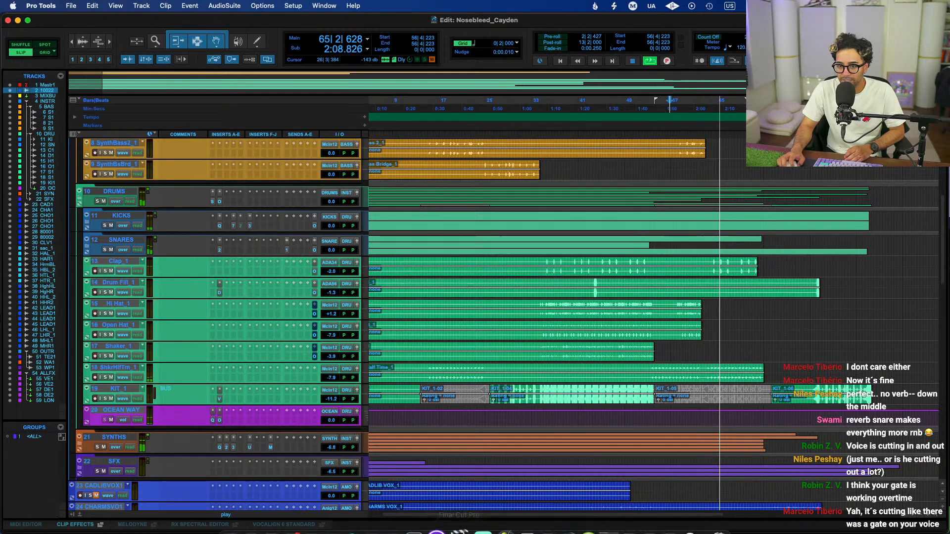
pyautogui.click(528, 367)
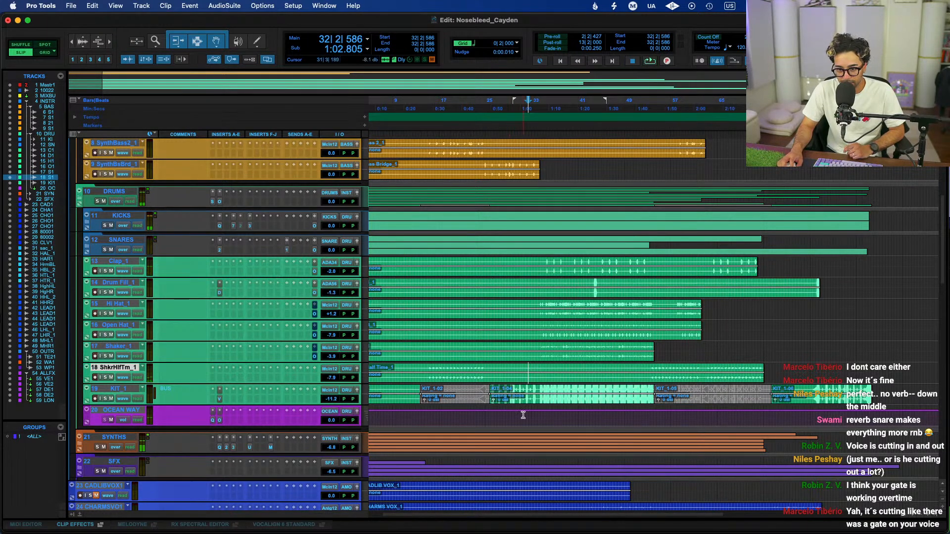
# Switch to Streamlabs Desktop, examine the Noise Gate settings in the Mic source's filters, and return to Pro Tools
pyautogui.click(484, 522)
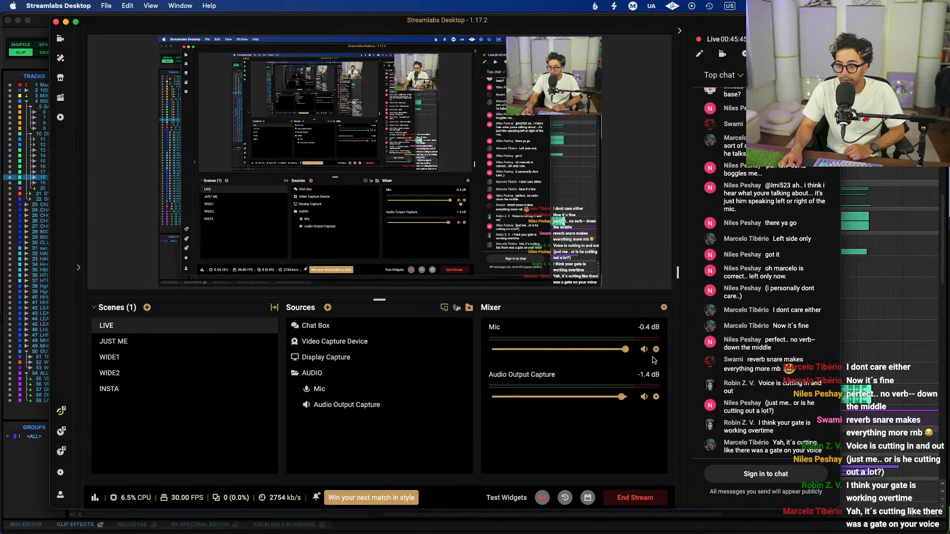
pyautogui.click(656, 349)
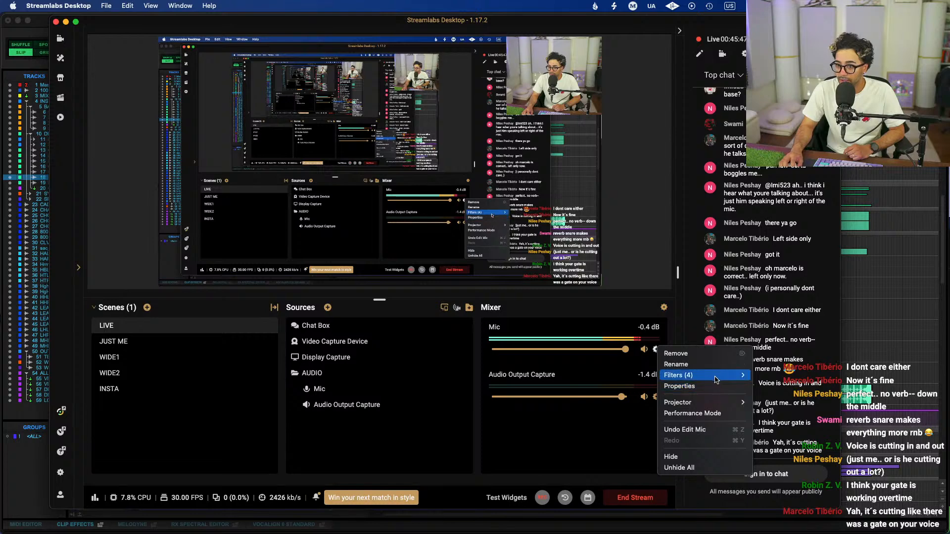
pyautogui.moveTo(717, 375)
pyautogui.click(775, 375)
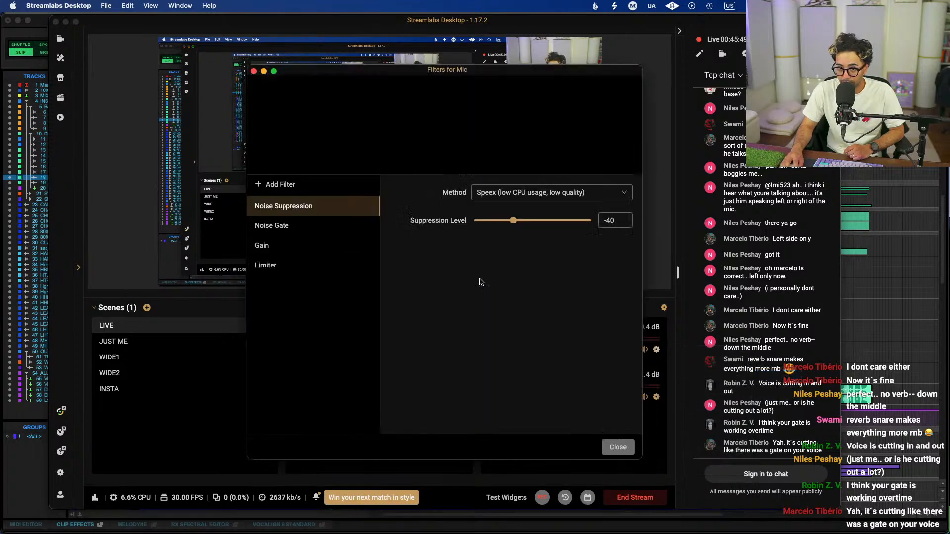
pyautogui.click(307, 231)
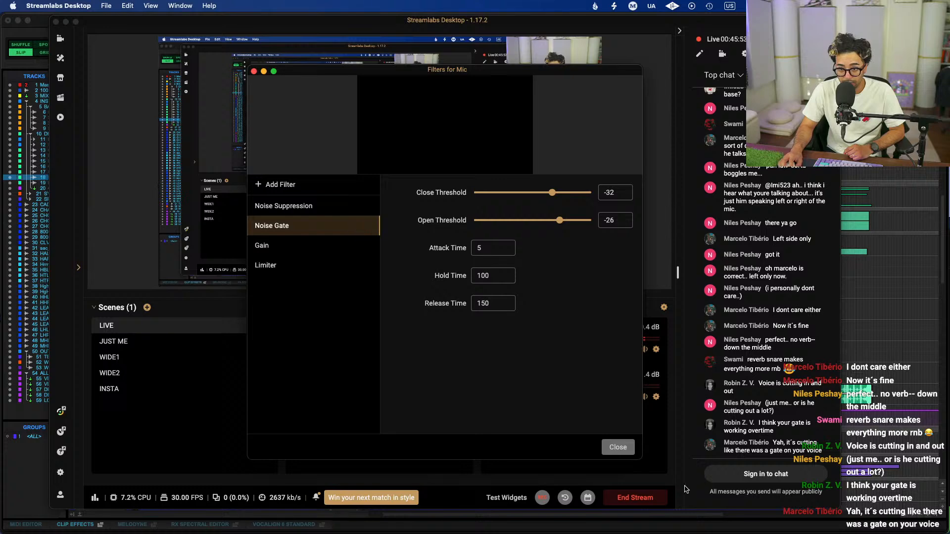
pyautogui.moveTo(354, 227)
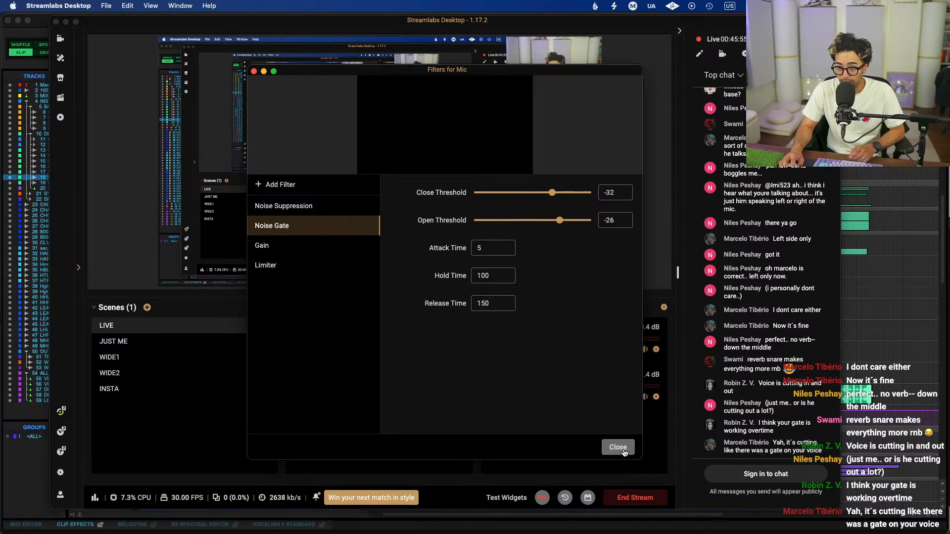
pyautogui.click(624, 452)
pyautogui.press('super+Tab')
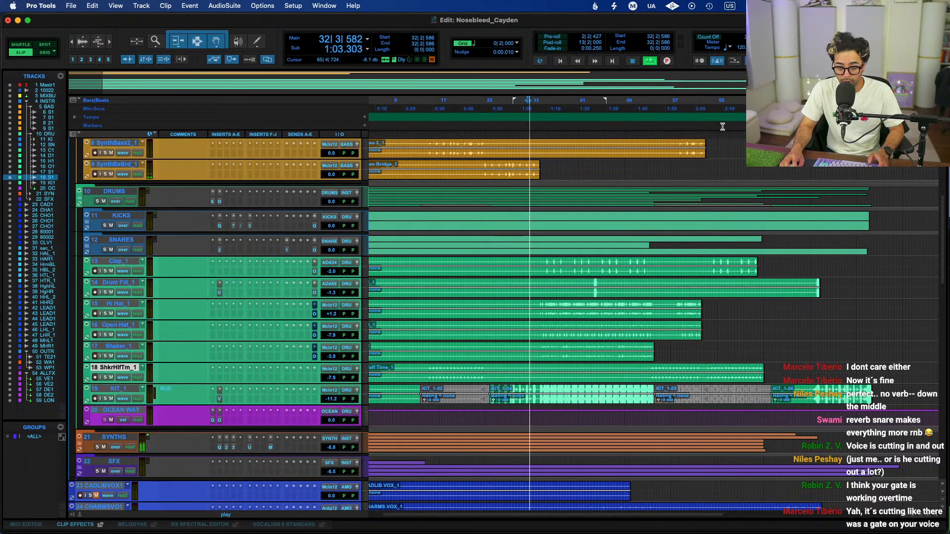
# Switch to Streamlabs Desktop again, toggle the Noise Gate in the Mic source's filters, and close the filter settings
pyautogui.press('super+Tab')
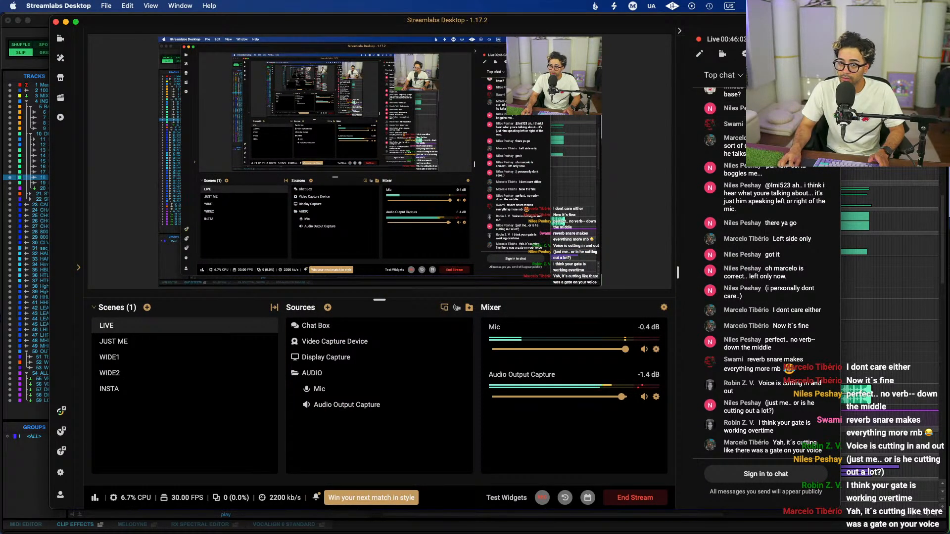
pyautogui.press('super+Tab')
pyautogui.press('super+Tab')
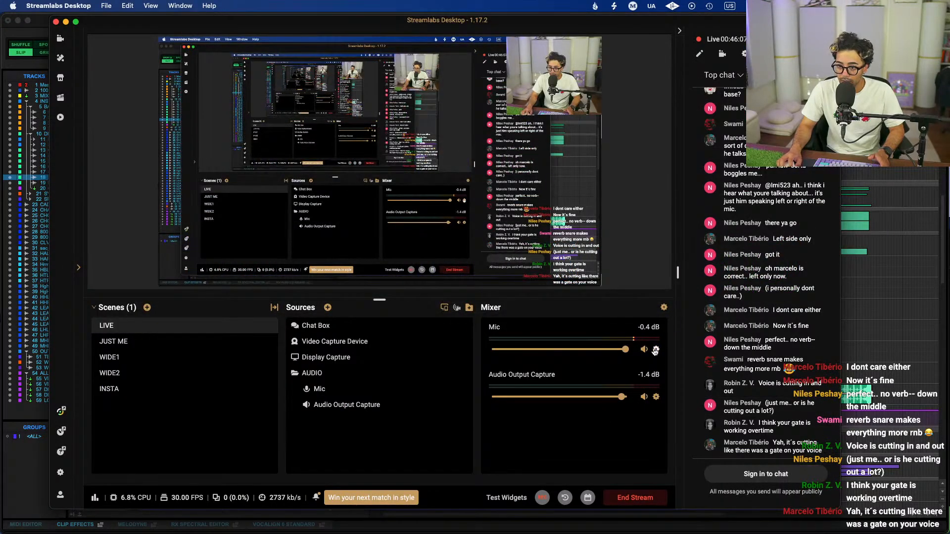
pyautogui.click(655, 350)
pyautogui.moveTo(718, 375)
pyautogui.click(792, 376)
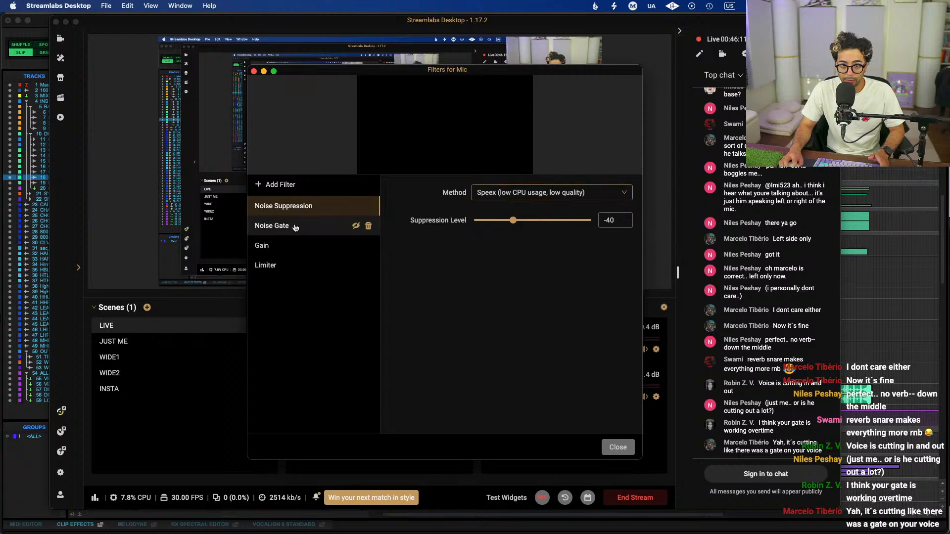
pyautogui.click(353, 229)
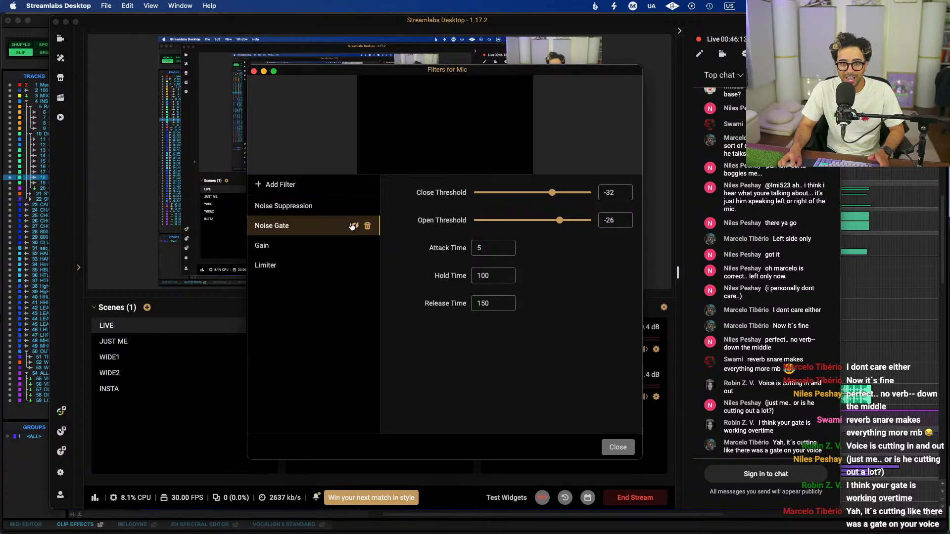
pyautogui.click(617, 451)
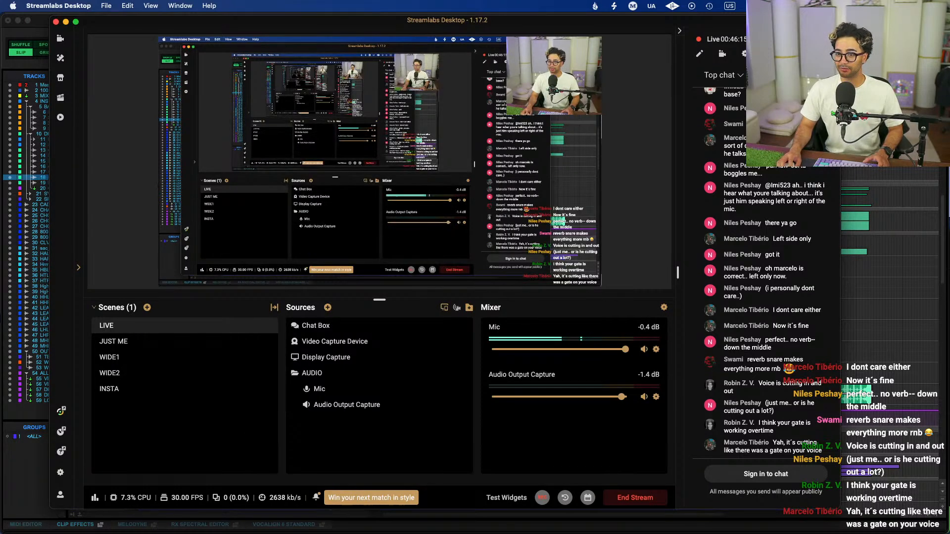
# Switch back to Pro Tools and play the mix from about bar 34 on the KIT_1 track
pyautogui.press('super+Tab')
pyautogui.press('space')
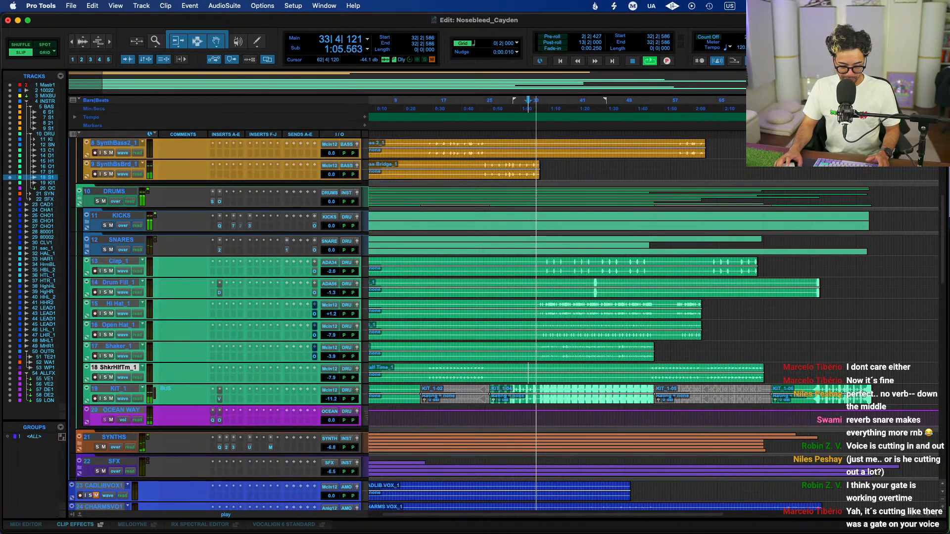
pyautogui.click(554, 389)
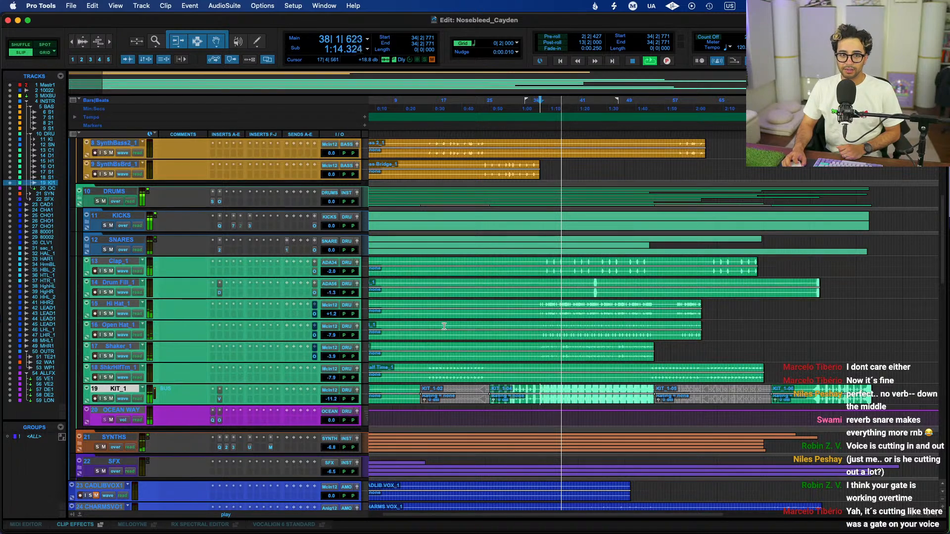
pyautogui.scroll(4, 224, 159)
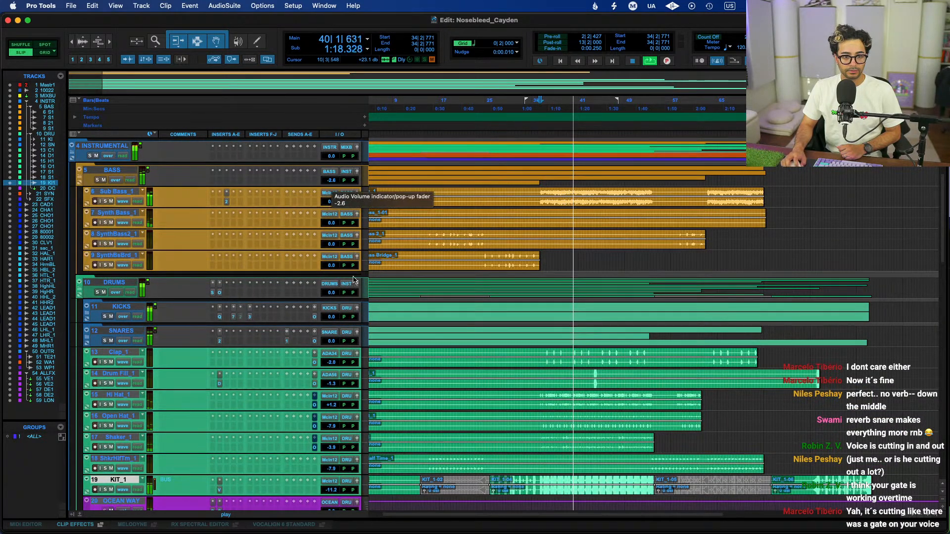
pyautogui.scroll(-4, 348, 410)
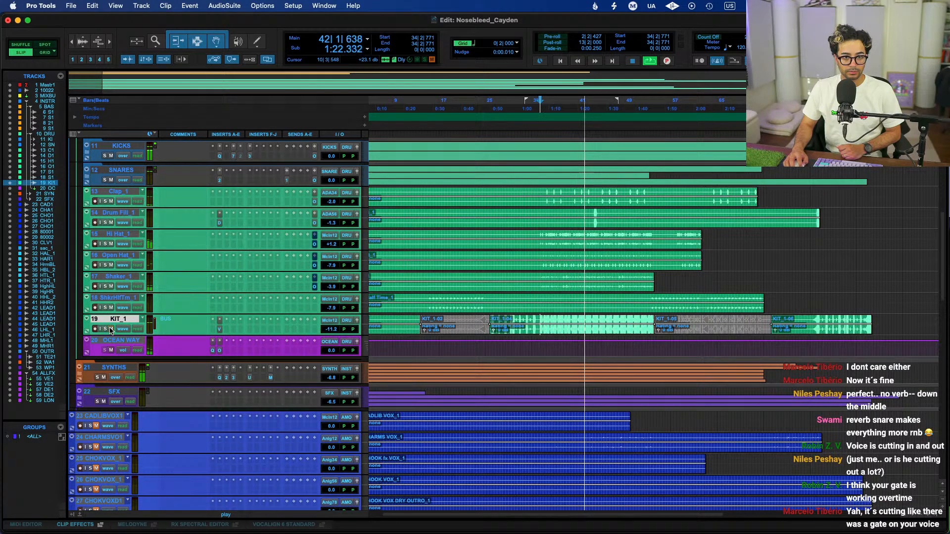
# Solo the KIT_1 track and add FabFilter Pro-Q 4 to its free first insert slot
pyautogui.click(214, 330)
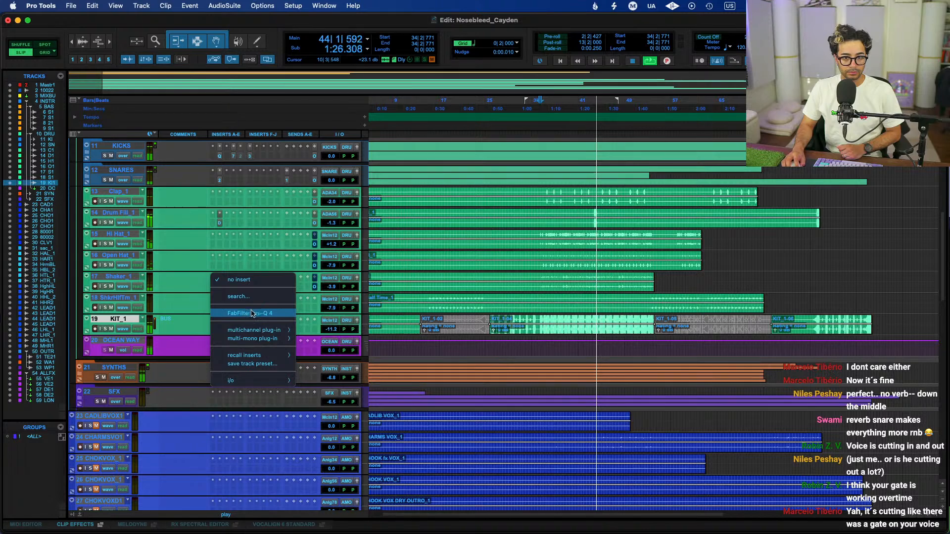
pyautogui.click(106, 333)
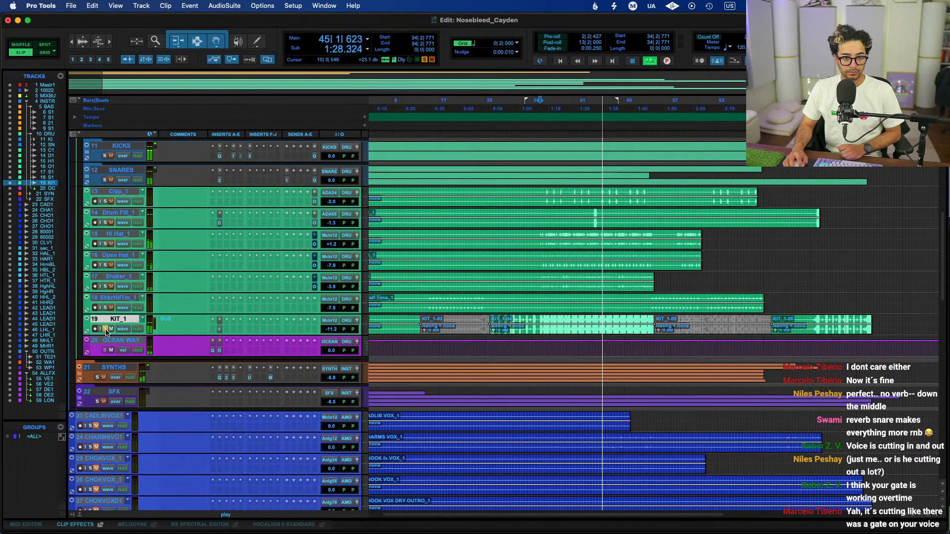
pyautogui.click(213, 330)
pyautogui.click(236, 314)
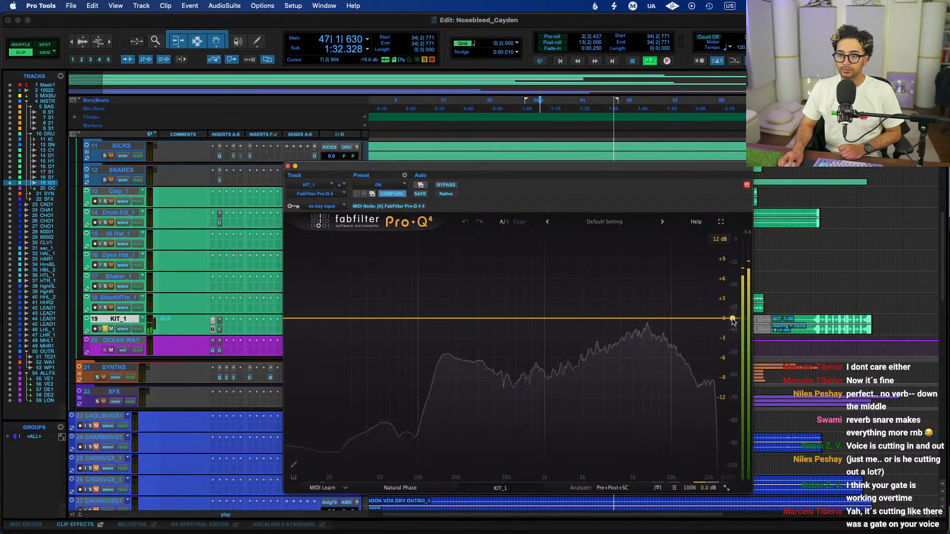
# Cut KIT_1's highs with a Pro-Q 4 high shelf at about 1717 Hz and -9.09 dB, and close the plug-in
pyautogui.moveTo(696, 318); pyautogui.dragTo(577, 341)
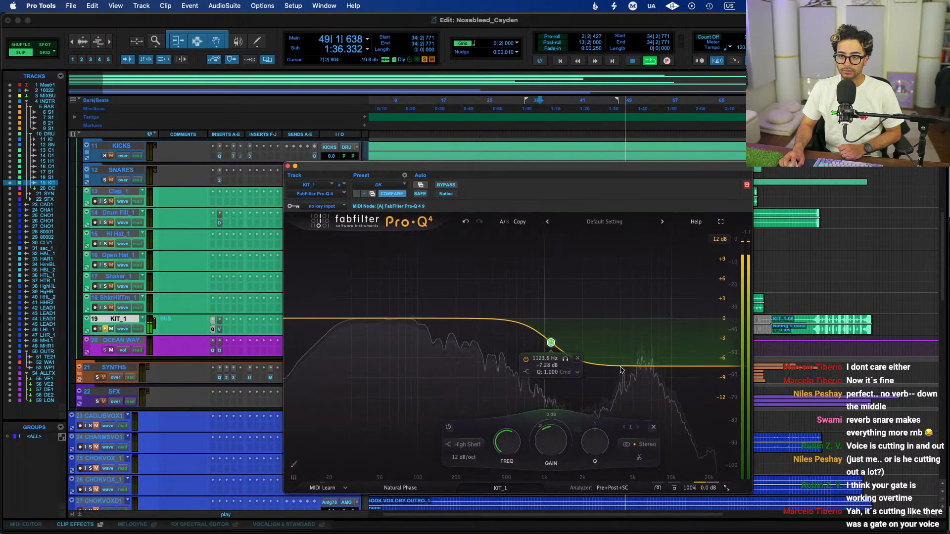
pyautogui.moveTo(548, 343); pyautogui.dragTo(574, 349)
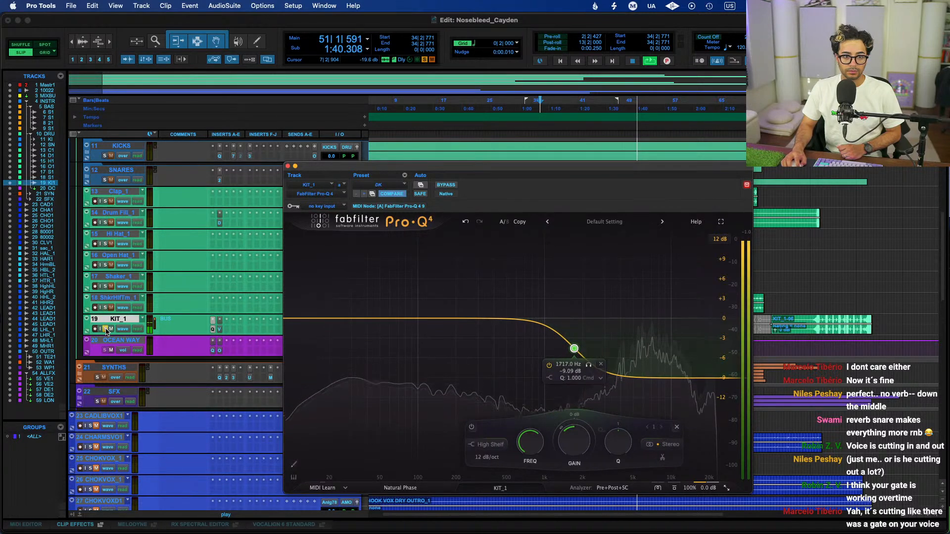
pyautogui.click(287, 166)
# Play from about bar 44 and again from about bar 42 on the full-song track
pyautogui.scroll(10, 427, 315)
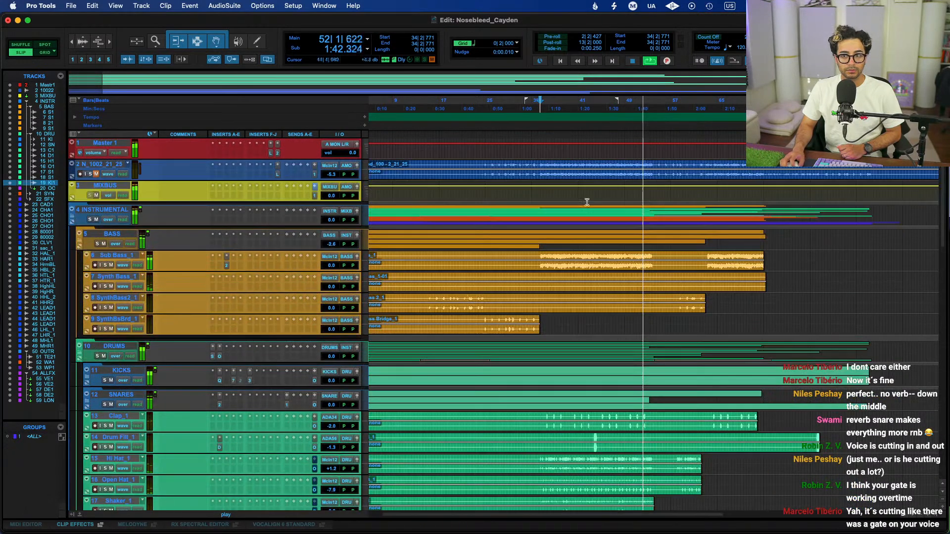
pyautogui.click(599, 167)
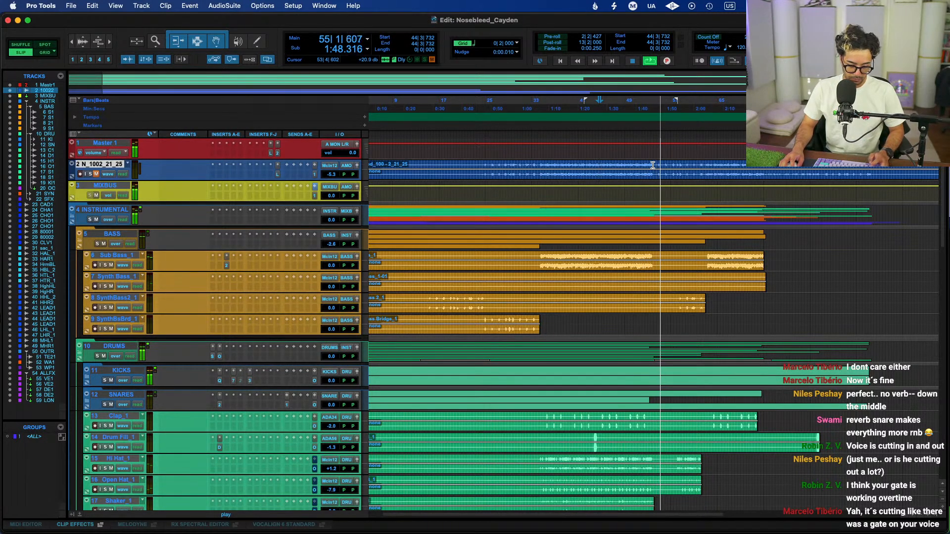
pyautogui.click(588, 165)
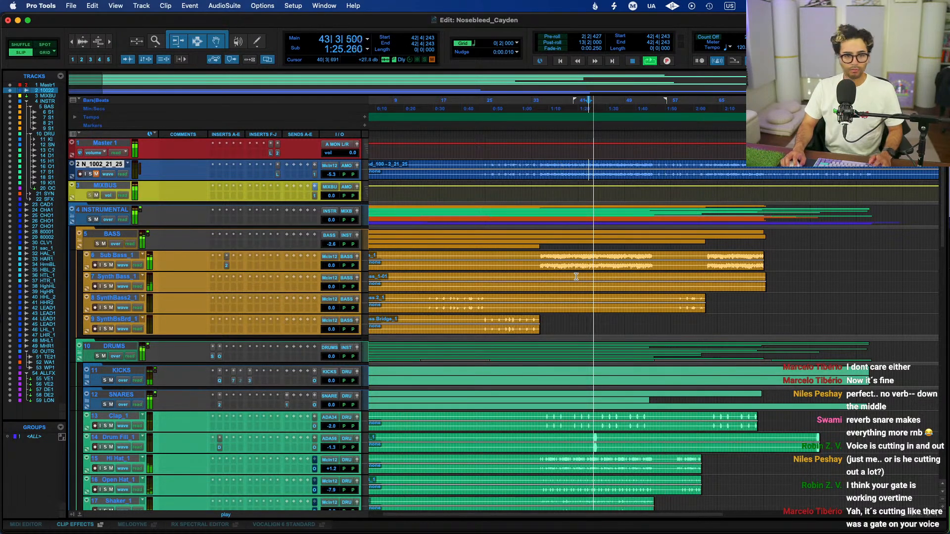
# Set the SYNTHS folder's volume to -6.9 dB and collapse the DRUMS folder
pyautogui.scroll(-5, 559, 364)
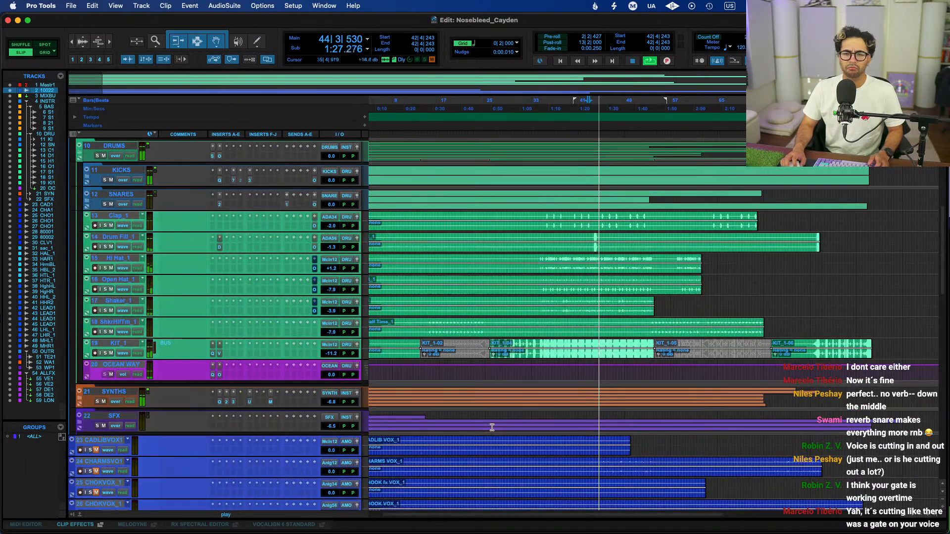
pyautogui.moveTo(331, 401); pyautogui.dragTo(330, 406)
pyautogui.click(79, 152)
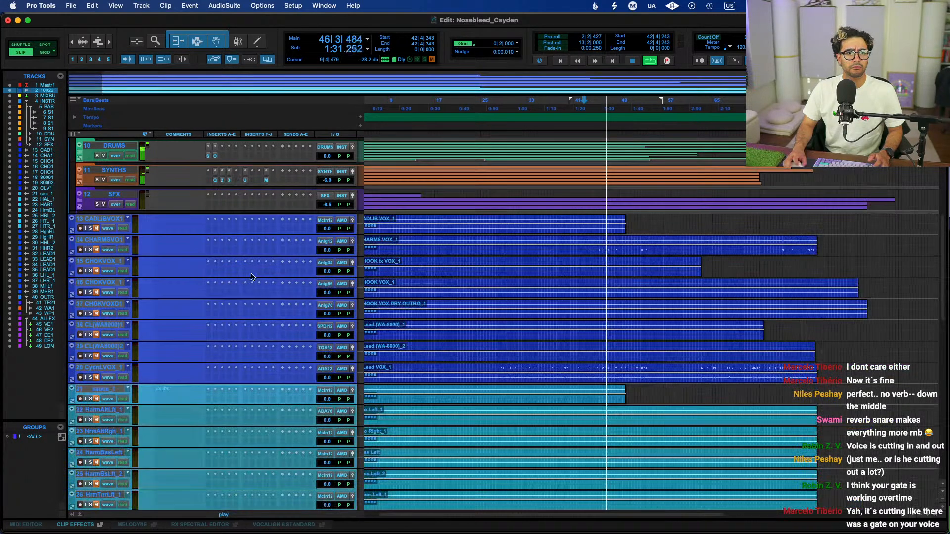
# Stop playback, save the session and leave the BASS folder's volume automation lane closed
pyautogui.scroll(5, 191, 233)
pyautogui.press('super+s')
pyautogui.click(80, 246)
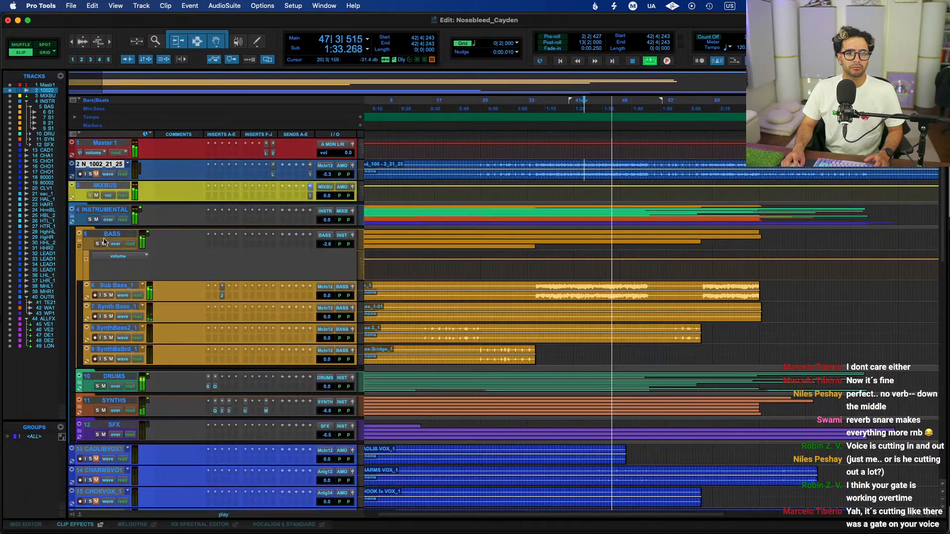
pyautogui.press('space')
pyautogui.press('super+s')
pyautogui.click(80, 247)
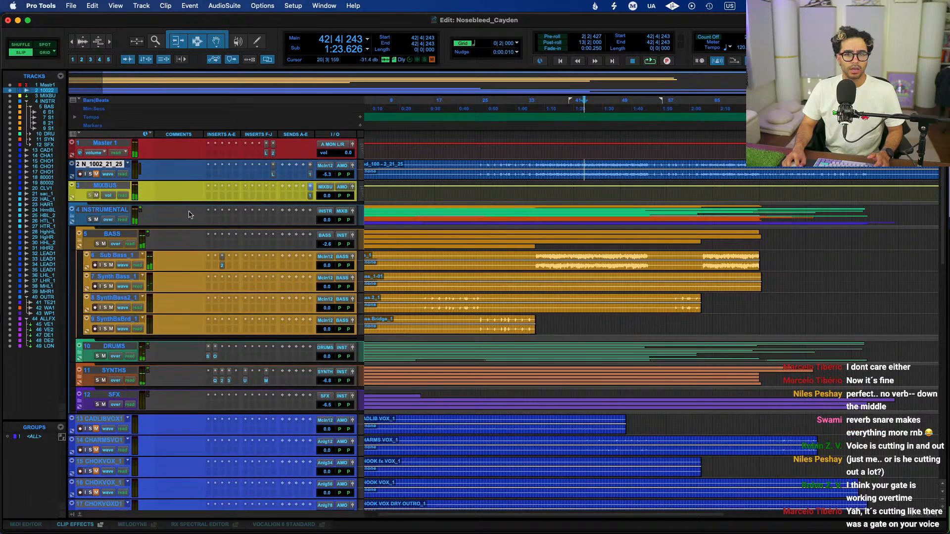
# Play the mix from about bar 38 on the full-song track and collapse the BASS folder
pyautogui.press('space')
pyautogui.hotkey('shift', 's')
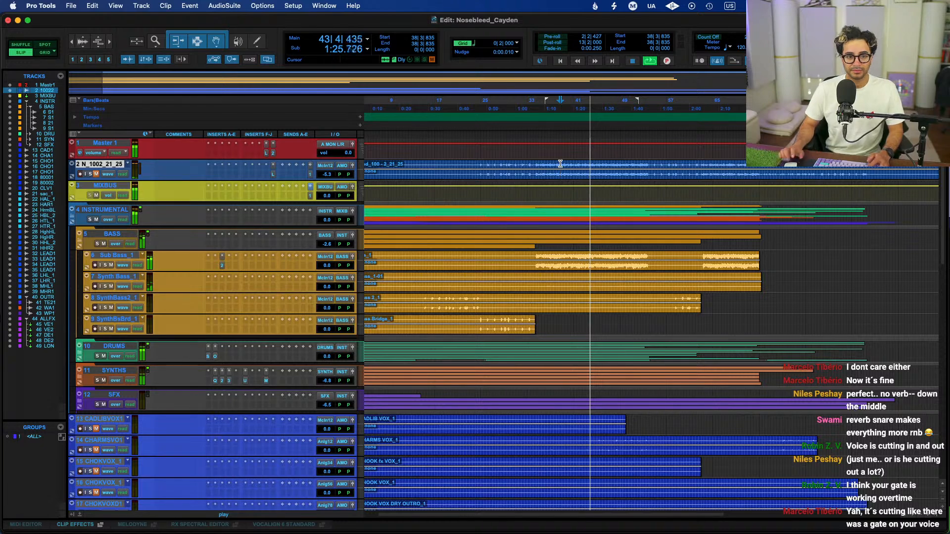
pyautogui.click(78, 241)
pyautogui.scroll(-5, 409, 285)
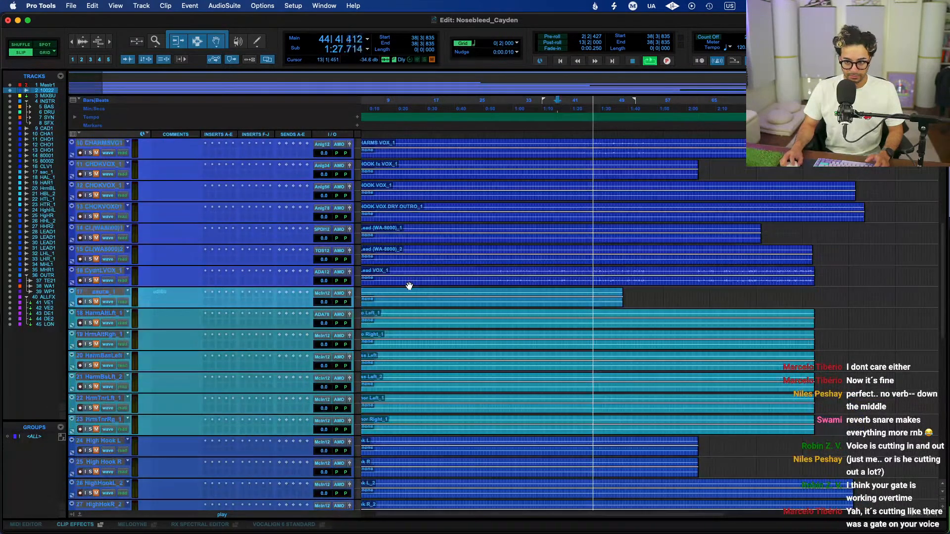
# Audition the Lead VOX track soloed from about bar 25 and enter "bus" as its track comment
pyautogui.scroll(4, 409, 285)
pyautogui.hscroll(-3, 409, 285)
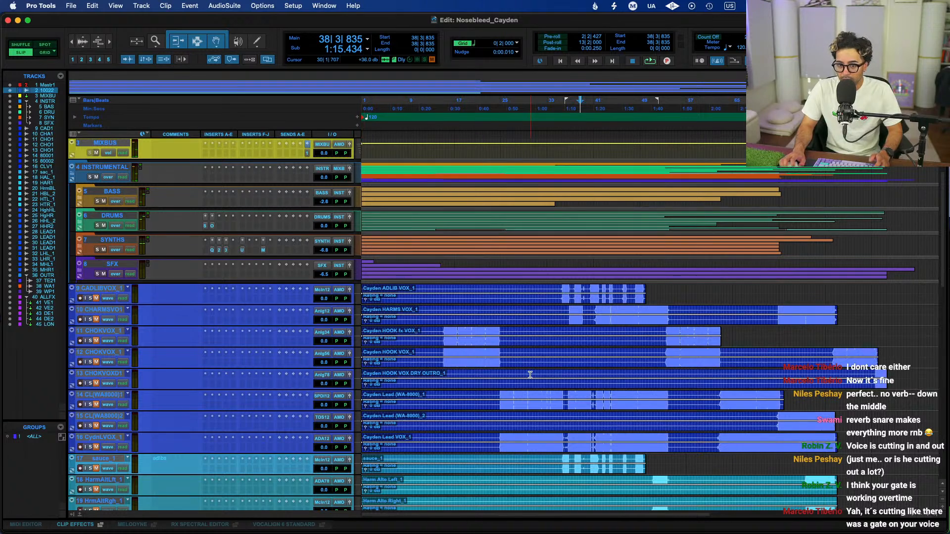
pyautogui.click(93, 437)
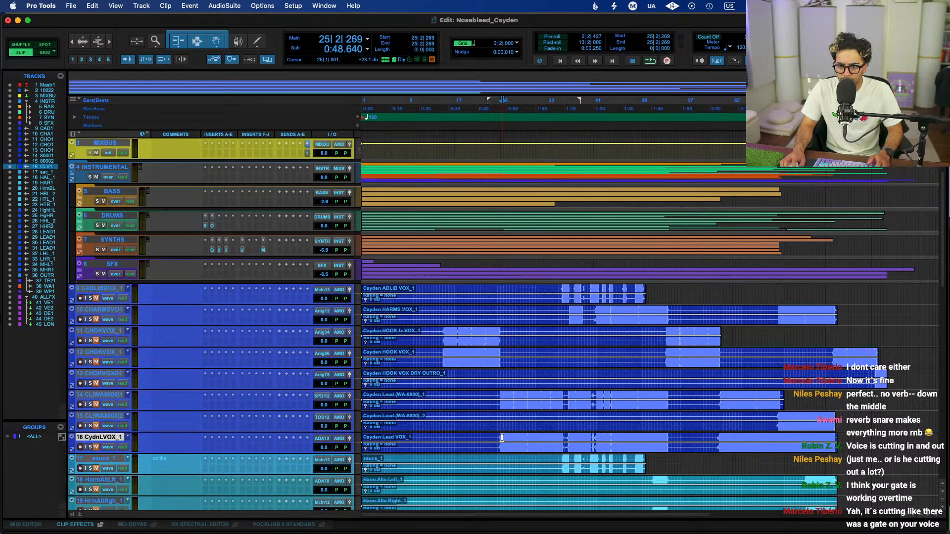
pyautogui.click(91, 447)
pyautogui.press('space')
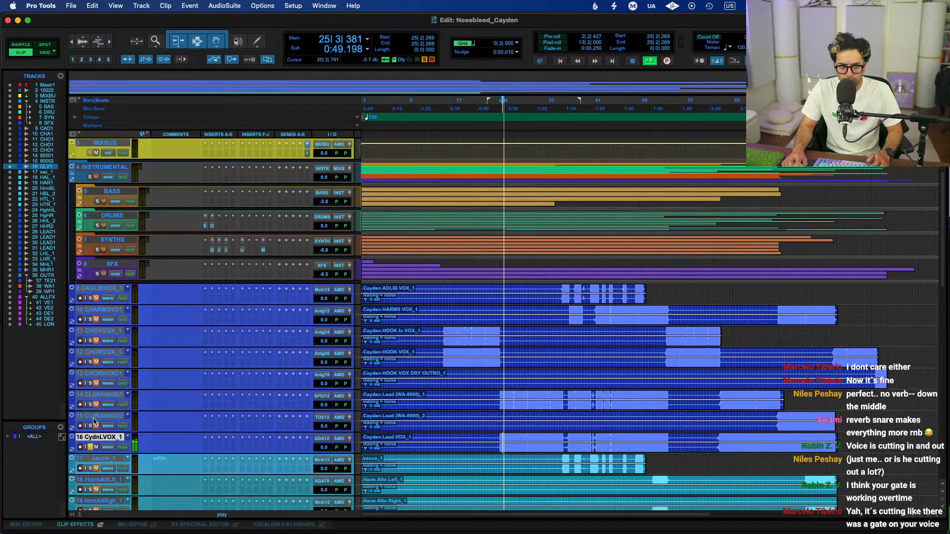
pyautogui.click(185, 445)
pyautogui.write('bus')
pyautogui.press('Return')
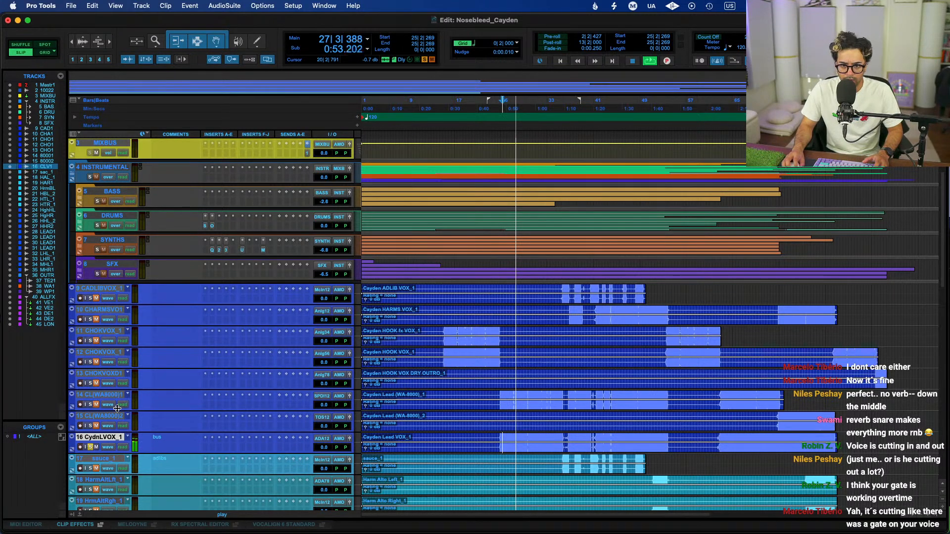
# Solo the first Lead (WA-8000) track, enter "dry" as its track comment, and save the session
pyautogui.click(91, 406)
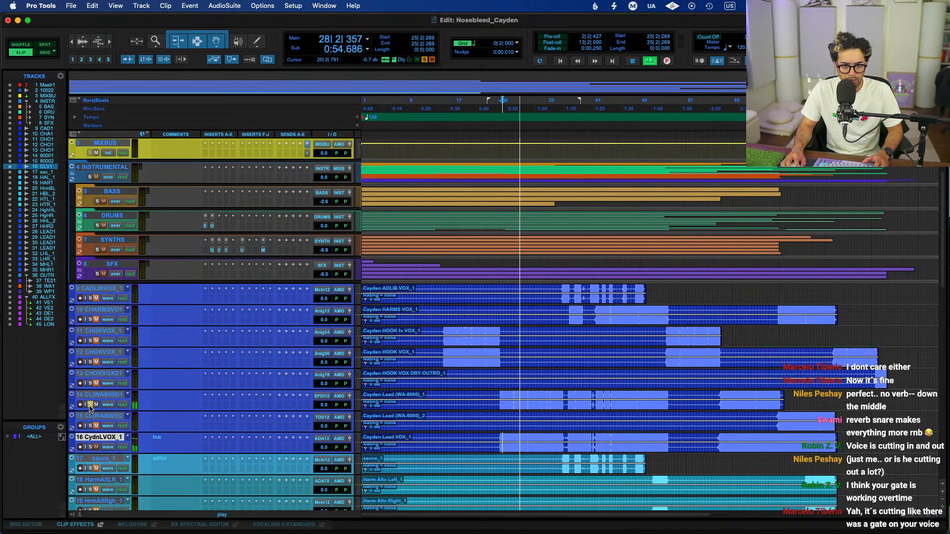
pyautogui.click(170, 398)
pyautogui.write('dry')
pyautogui.press('Return')
pyautogui.press('super+s')
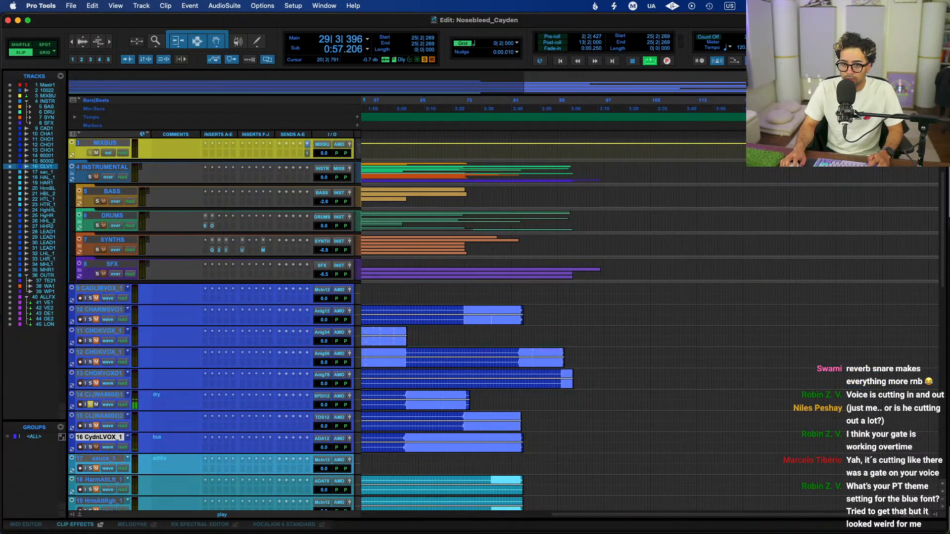
# Play from about bar 28 and audition the "bus" lead vocal soloed against the rest of the session
pyautogui.scroll(2, 515, 421)
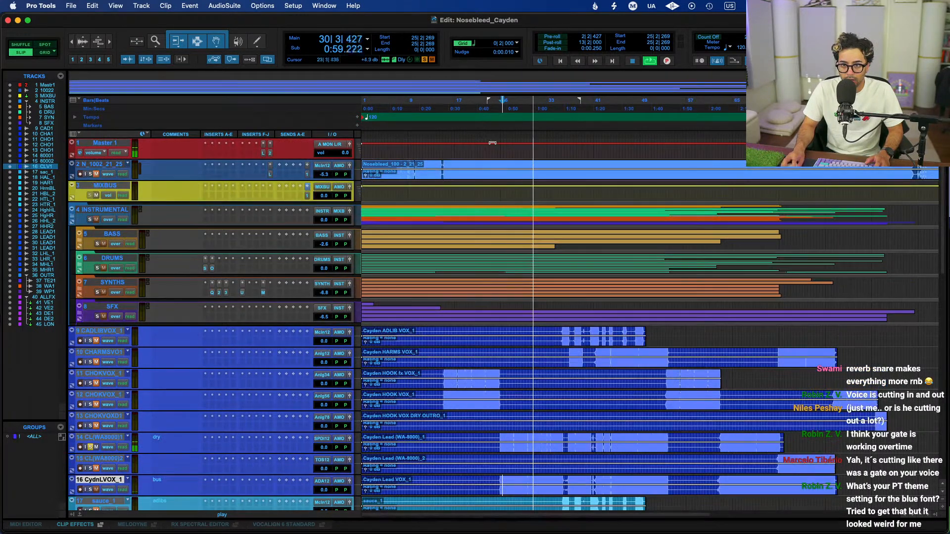
pyautogui.click(519, 165)
pyautogui.click(520, 164)
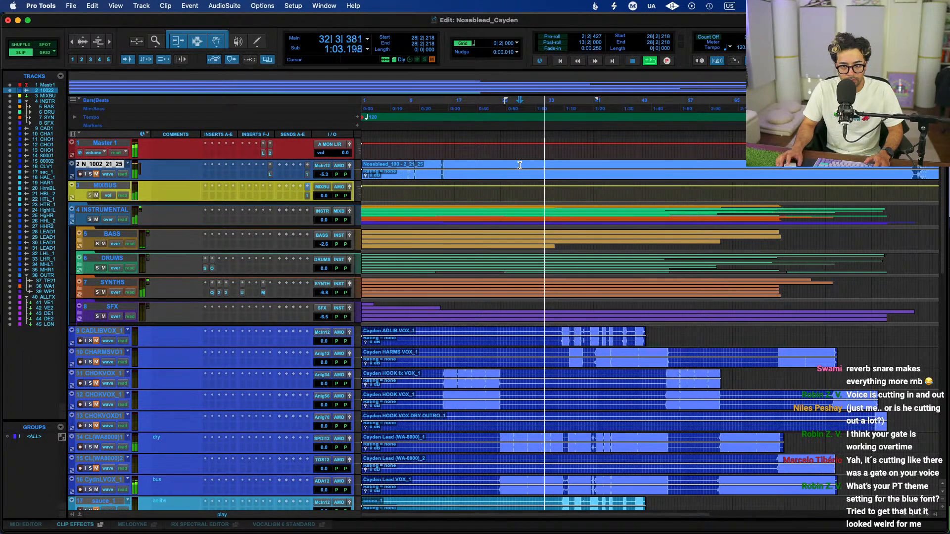
pyautogui.click(91, 490)
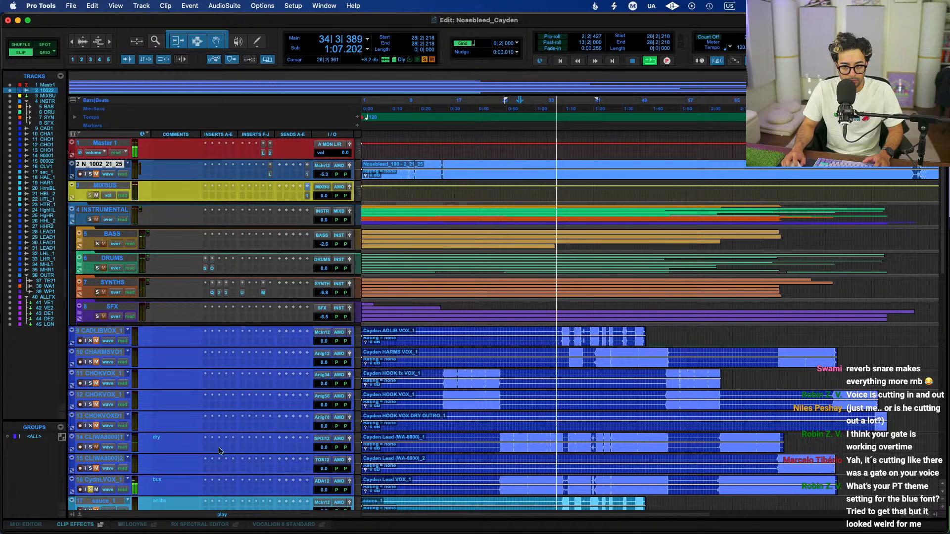
pyautogui.scroll(-10, 238, 433)
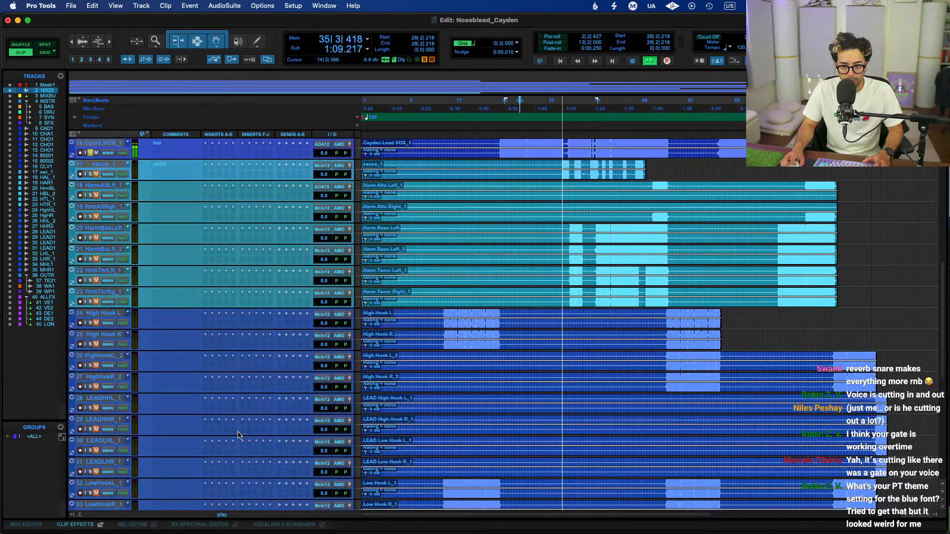
# Stop playback and move the "dry" Lead (WA-8000) track directly below the SFX track
pyautogui.press('space')
pyautogui.scroll(10, 117, 362)
pyautogui.moveTo(104, 353); pyautogui.dragTo(99, 243)
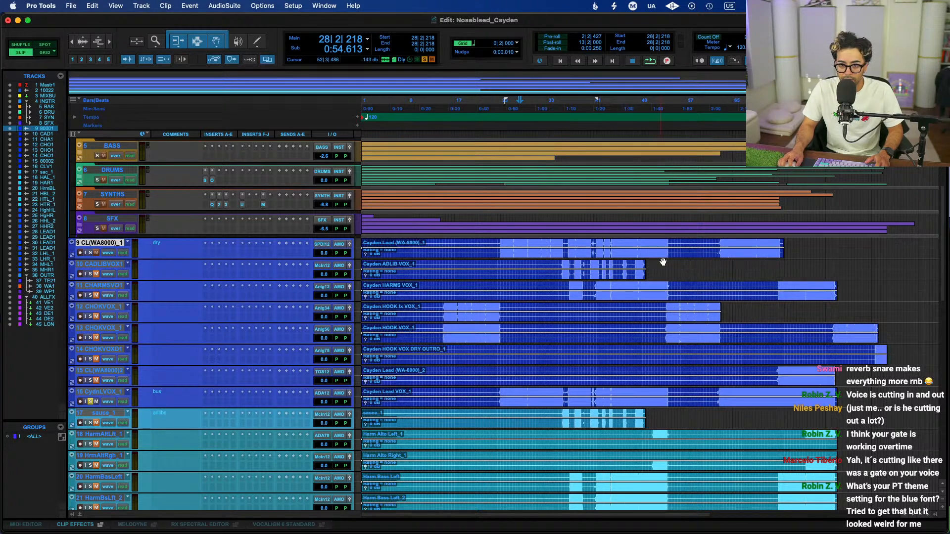
# Audition the HOOK fx VOX and HOOK VOX tracks from the first hook, and move HOOK VOX directly below the "dry" lead track
pyautogui.click(441, 307)
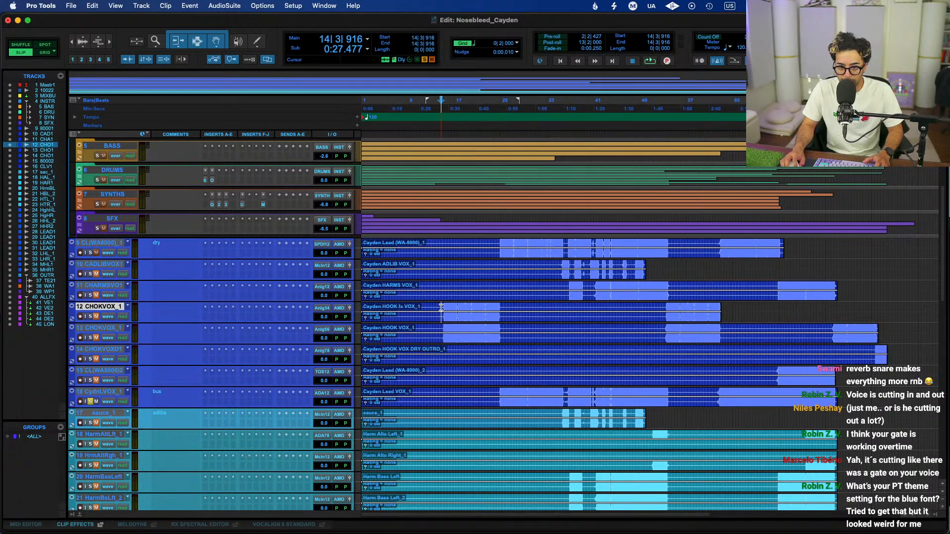
pyautogui.click(90, 317)
pyautogui.click(90, 338)
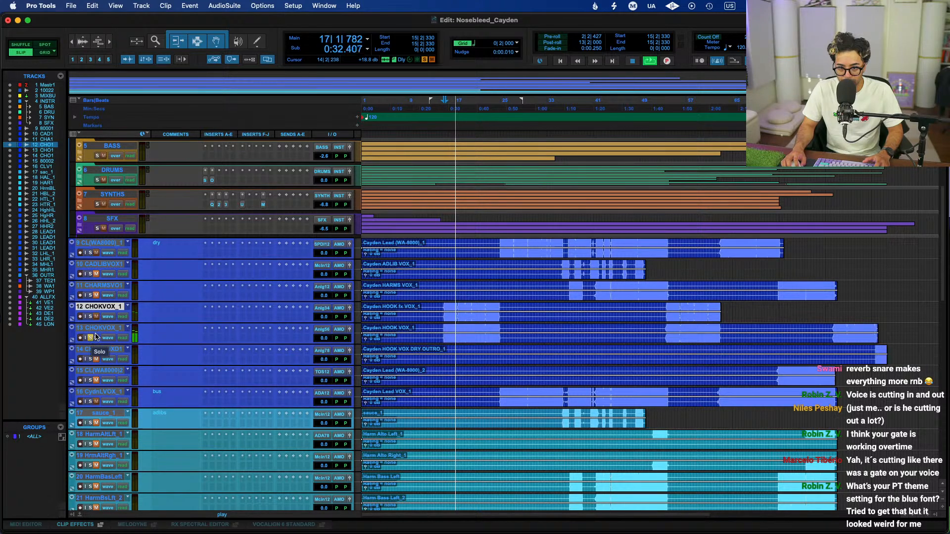
pyautogui.moveTo(98, 327); pyautogui.dragTo(98, 265)
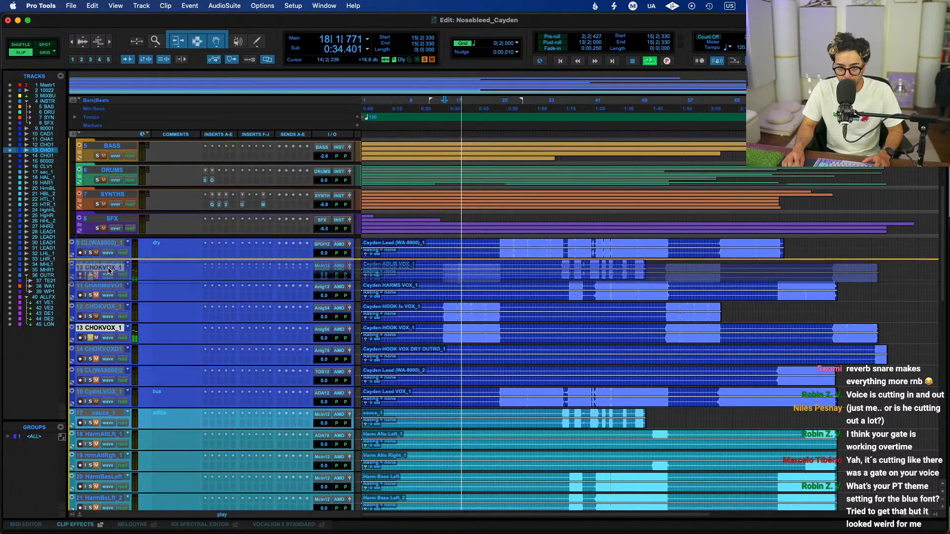
# Move the HOOK fx VOX track directly below the "bus" lead vocal track and look through the remaining tracks
pyautogui.moveTo(99, 327); pyautogui.dragTo(101, 416)
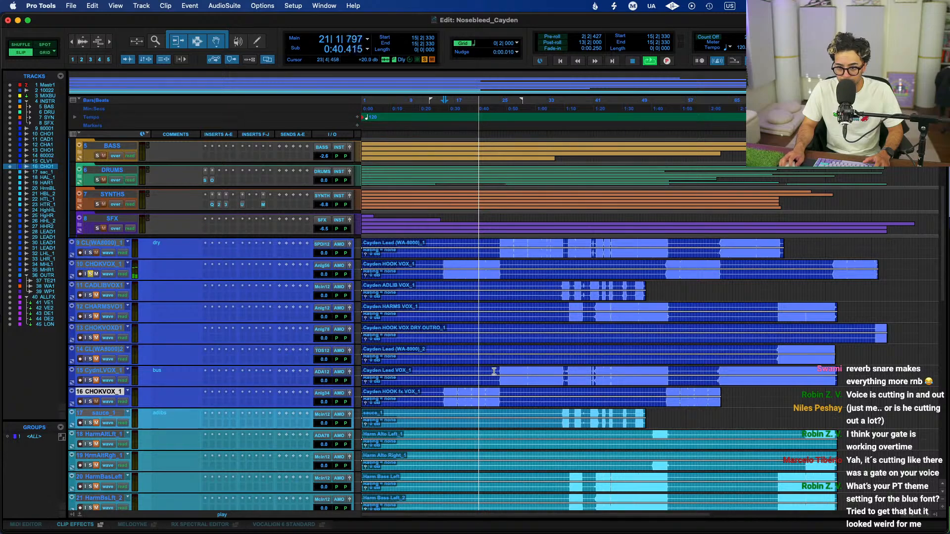
pyautogui.scroll(-5, 467, 364)
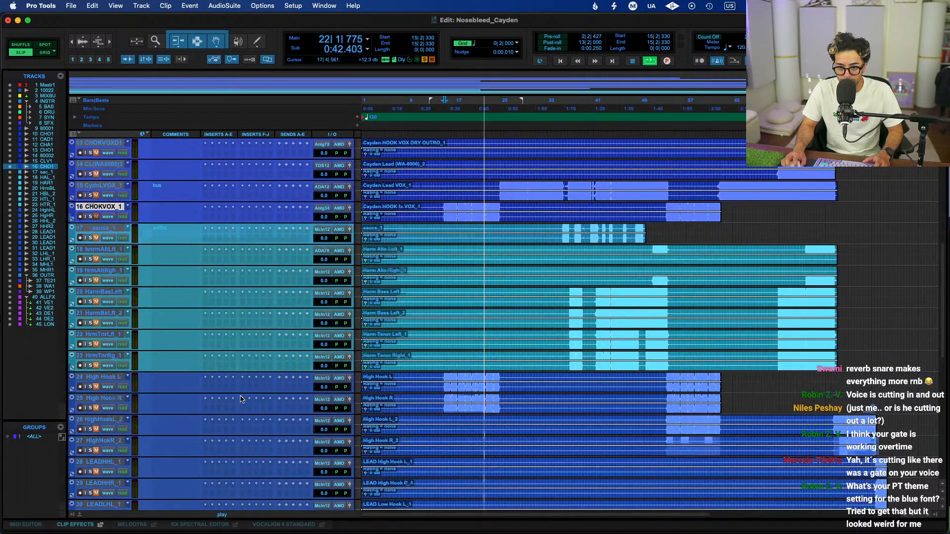
pyautogui.scroll(-4, 396, 354)
pyautogui.scroll(-4, 413, 350)
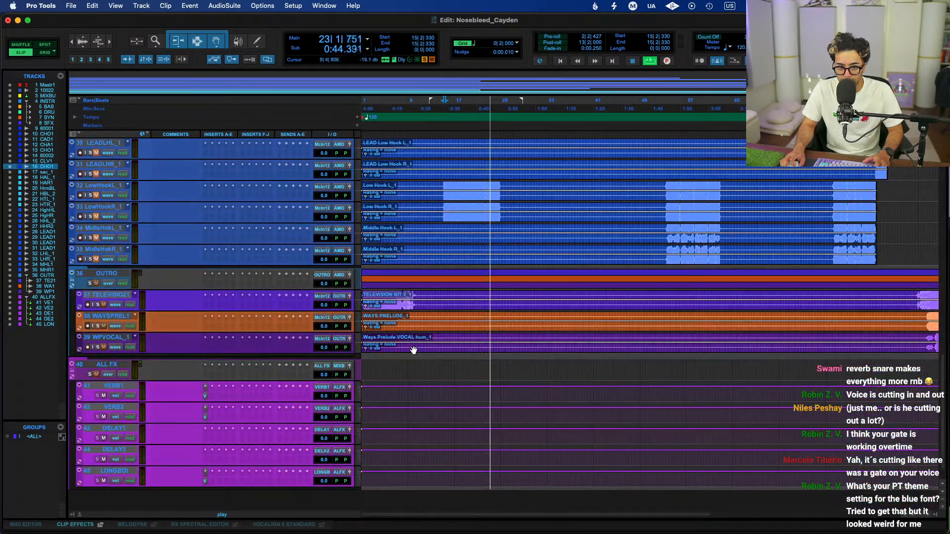
pyautogui.scroll(15, 413, 350)
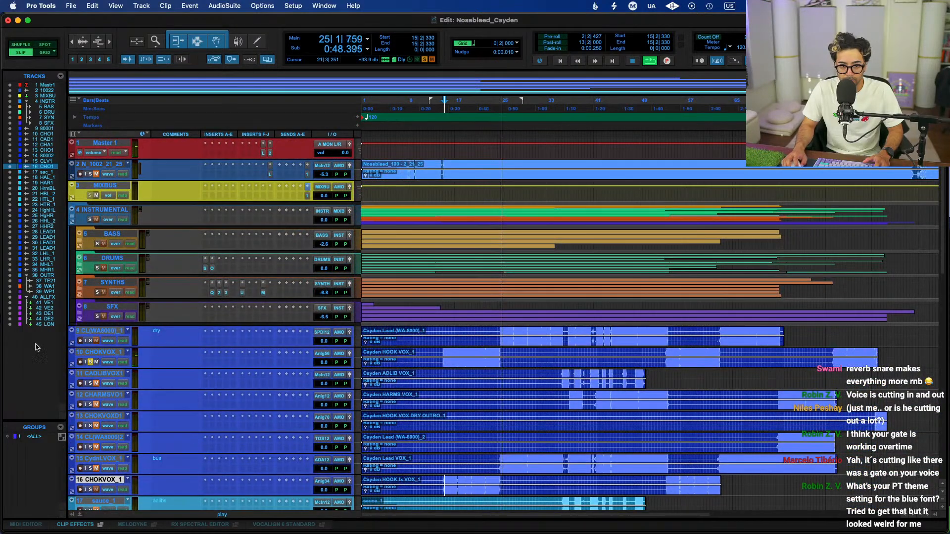
# Play the "dry" lead and hook vocals with the mix from about bar 18, and move HOOK fx VOX directly below HOOK VOX
pyautogui.click(91, 341)
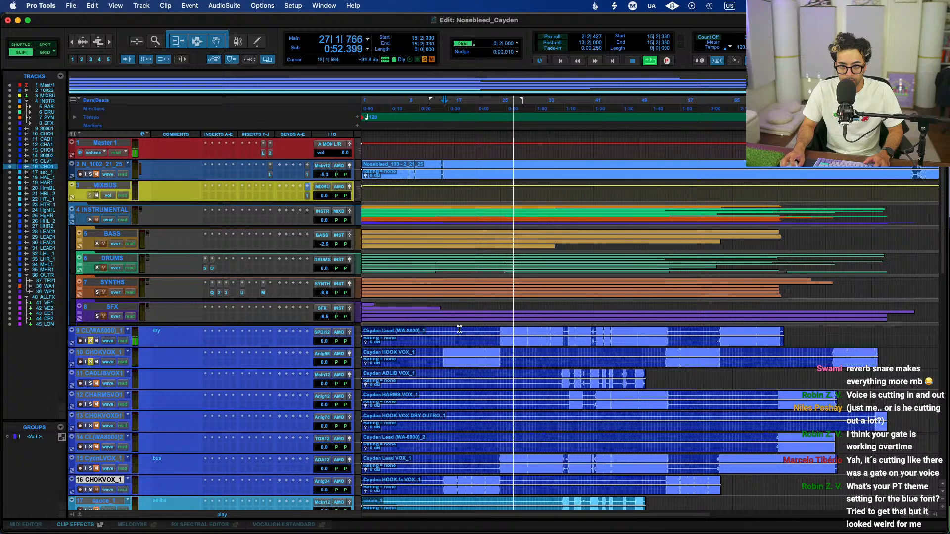
pyautogui.click(462, 167)
pyautogui.press('space')
pyautogui.press('space')
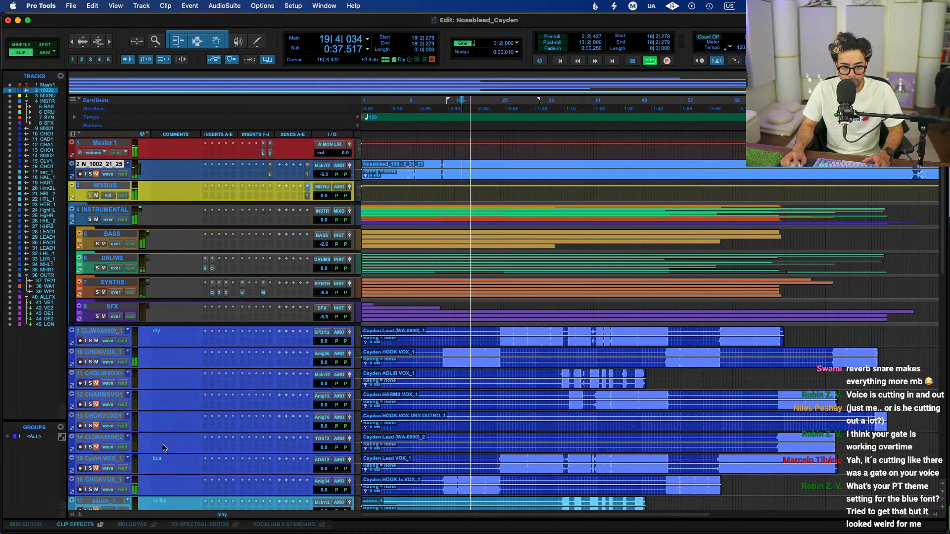
pyautogui.moveTo(99, 479); pyautogui.dragTo(124, 369)
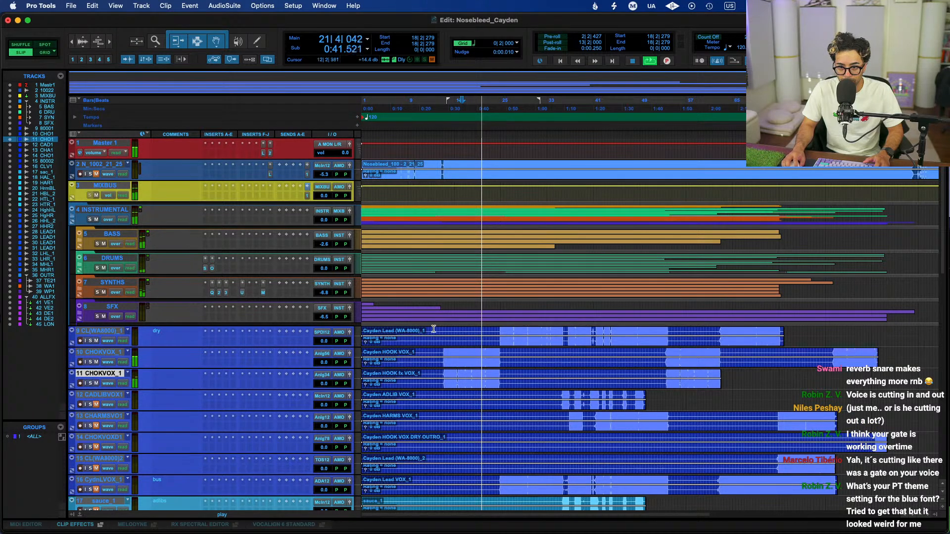
# Reset the "dry" lead track's fader to 0.0 and raise its clip gain, comparing it with the "bus" lead during playback
pyautogui.click(498, 331)
pyautogui.press('space')
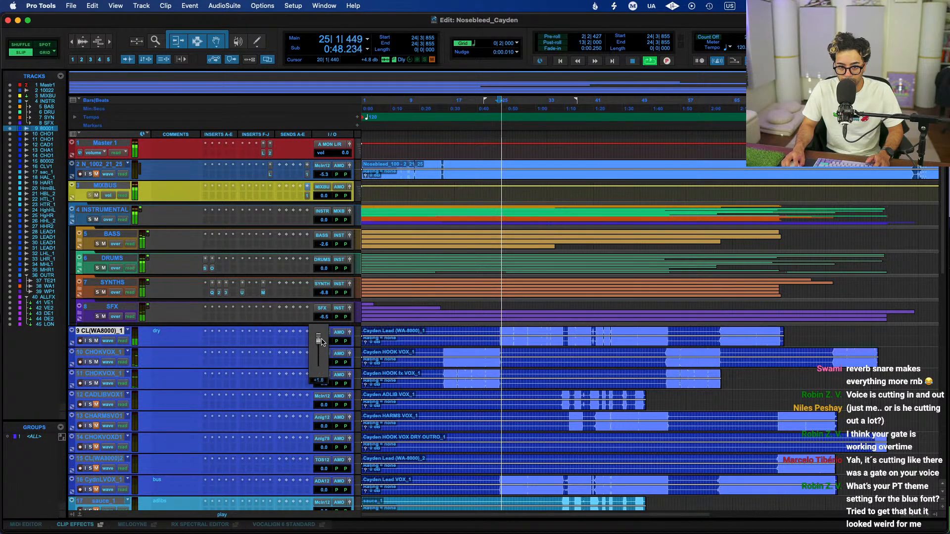
pyautogui.keyDown('alt'); pyautogui.click(322, 342); pyautogui.keyUp('alt')
pyautogui.moveTo(487, 336); pyautogui.dragTo(487, 334)
pyautogui.click(91, 490)
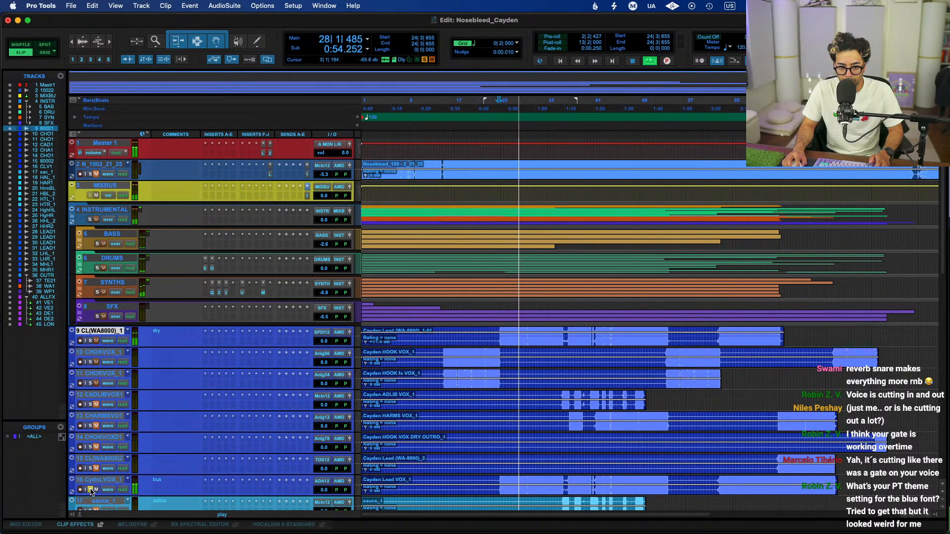
pyautogui.click(93, 490)
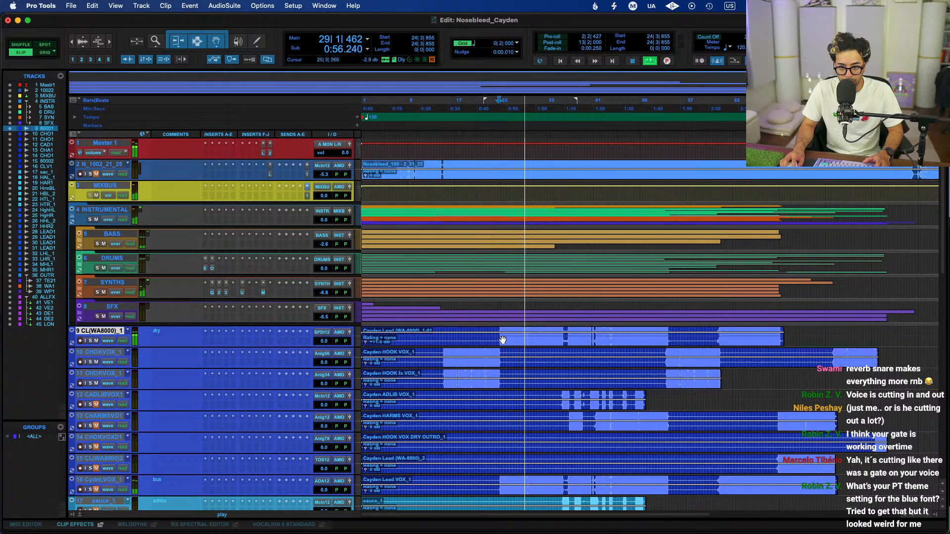
# Insert Auto-Tune Pro (stereo) in the first insert slot of the "dry" lead vocal track
pyautogui.click(205, 343)
pyautogui.moveTo(204, 344)
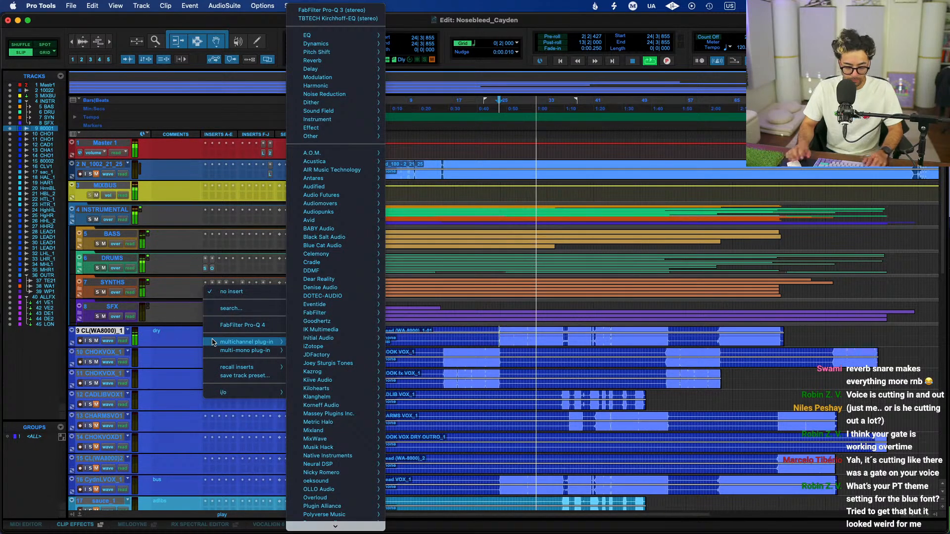
pyautogui.click(231, 308)
pyautogui.write('auto')
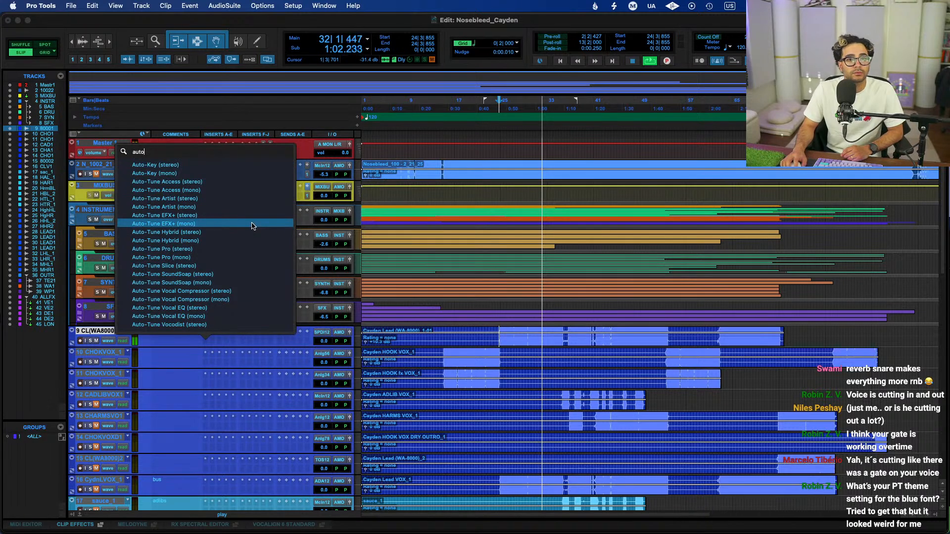
pyautogui.click(205, 248)
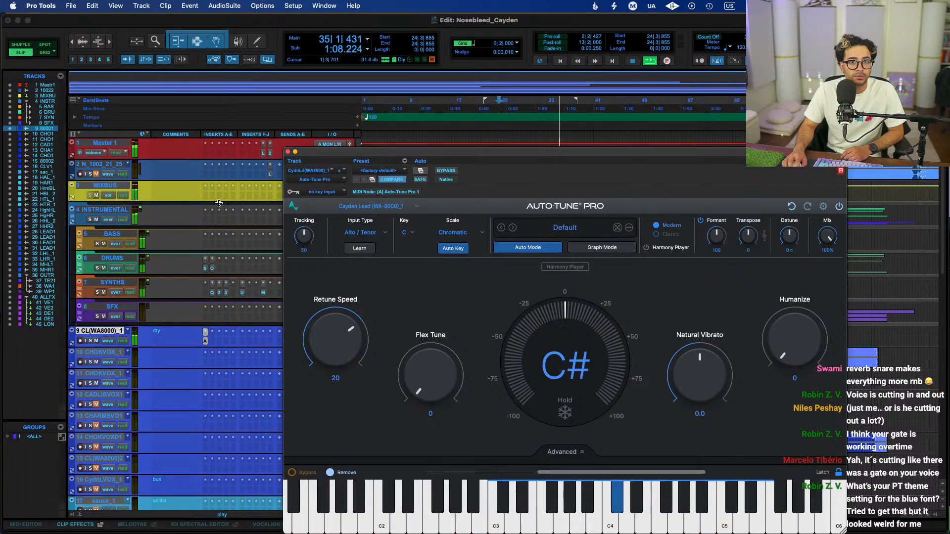
# Insert Auto-Key on the MIXBUS track to try detecting the song's key
pyautogui.click(215, 201)
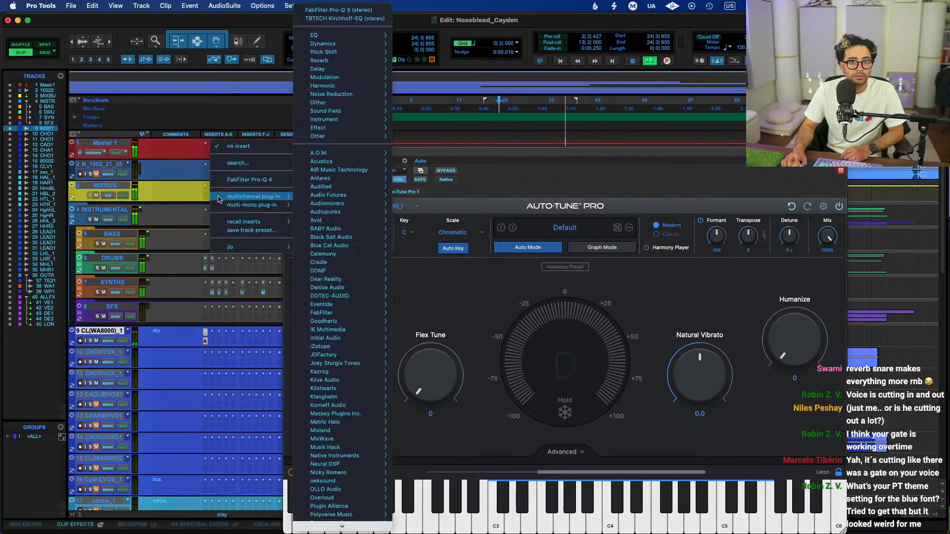
pyautogui.write('auto')
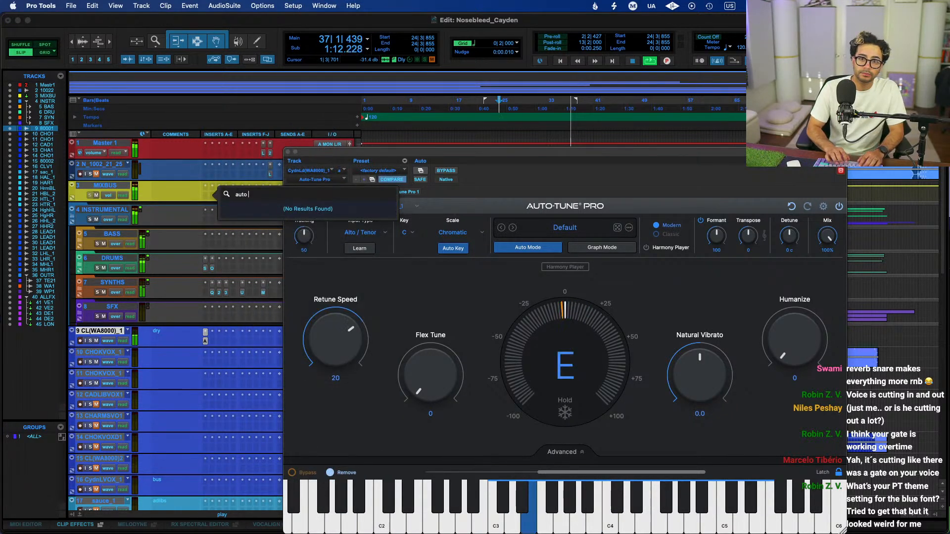
pyautogui.press('BackSpace')
pyautogui.press('Return')
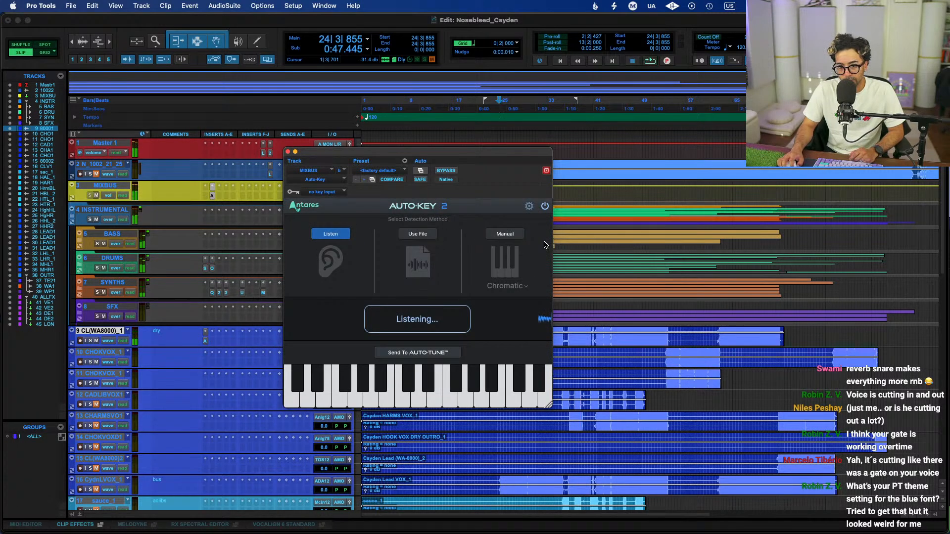
# Switch Auto-Key to manual detection, try a note on its keyboard, and remove the plug-in from MIXBUS
pyautogui.click(513, 237)
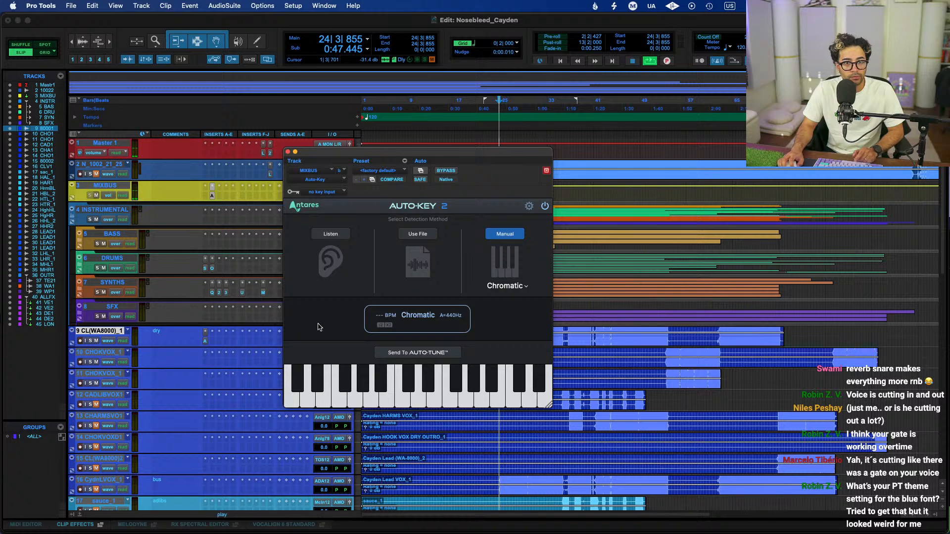
pyautogui.click(408, 392)
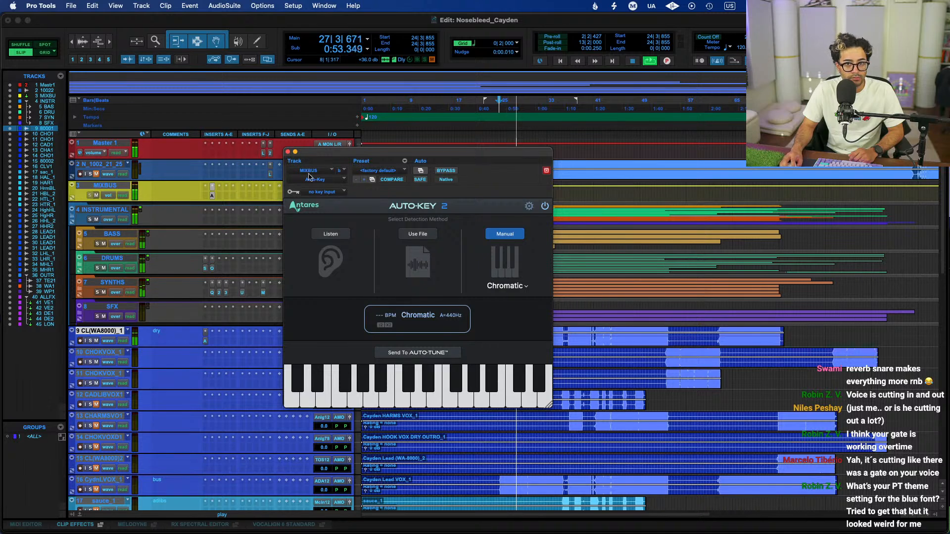
pyautogui.click(288, 153)
pyautogui.press('space')
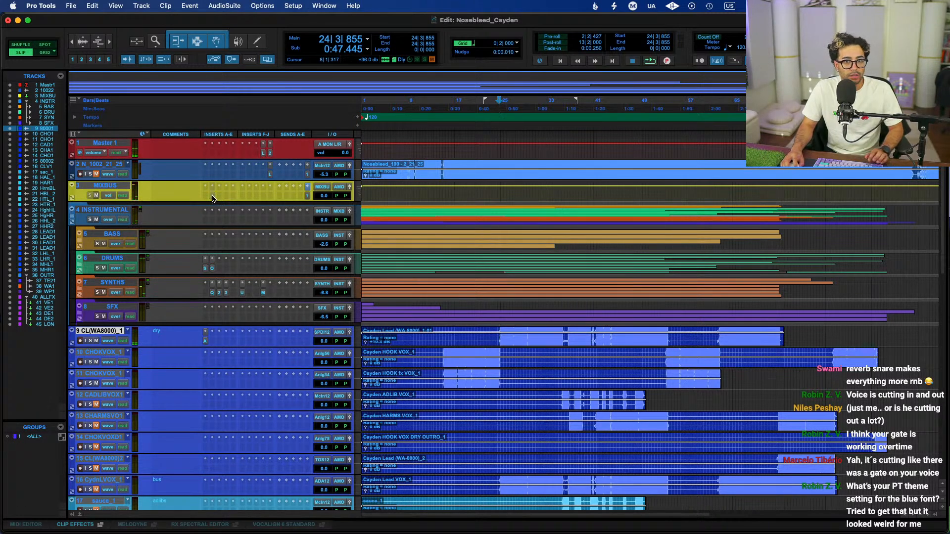
# Set Auto-Tune Pro on the "dry" lead to the key of D Minor with Retune Speed 0 during playback
pyautogui.click(207, 342)
pyautogui.press('space')
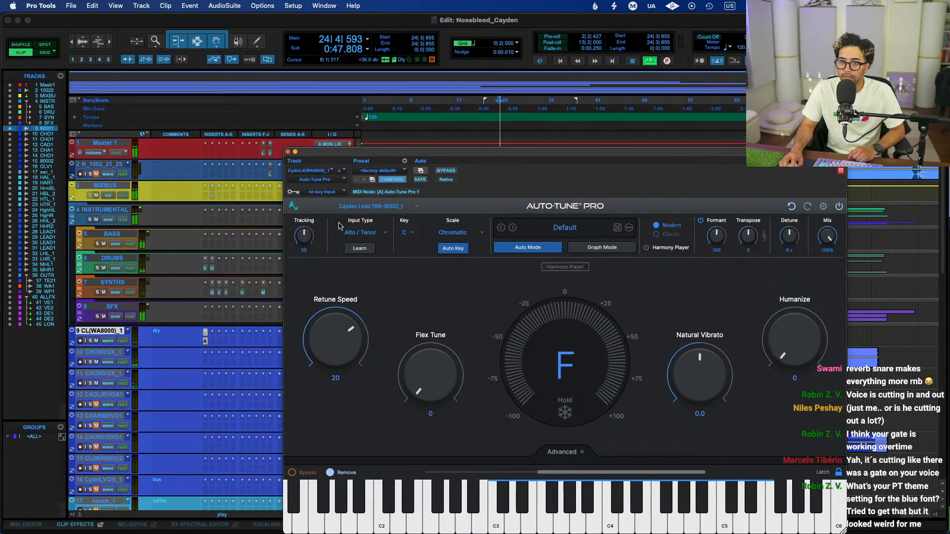
pyautogui.click(406, 233)
pyautogui.click(427, 279)
pyautogui.click(456, 232)
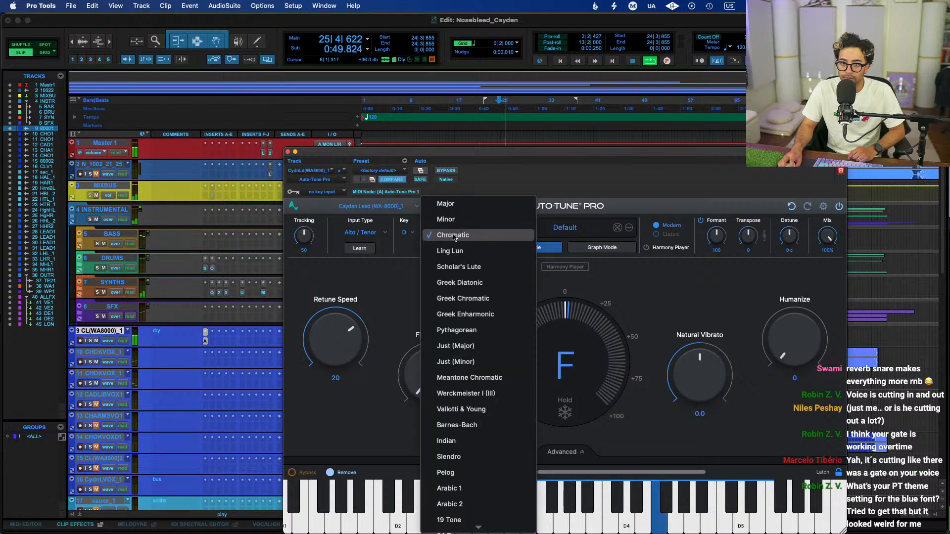
pyautogui.click(471, 218)
pyautogui.moveTo(354, 352); pyautogui.dragTo(409, 198)
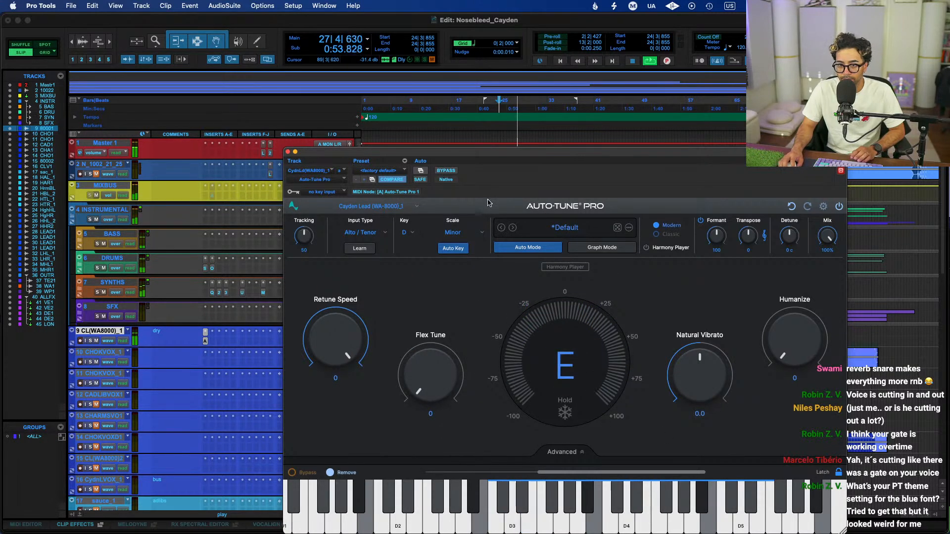
# Put Auto-Key on MIXBUS and run its Listen detection during playback, with Auto-Tune Pro bypassed on the "dry" lead
pyautogui.click(212, 198)
pyautogui.click(323, 234)
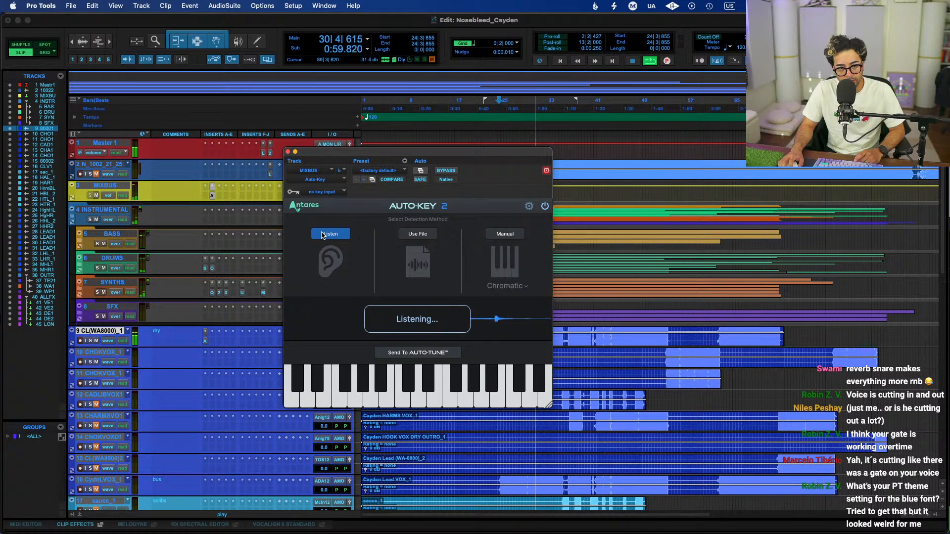
pyautogui.click(205, 341)
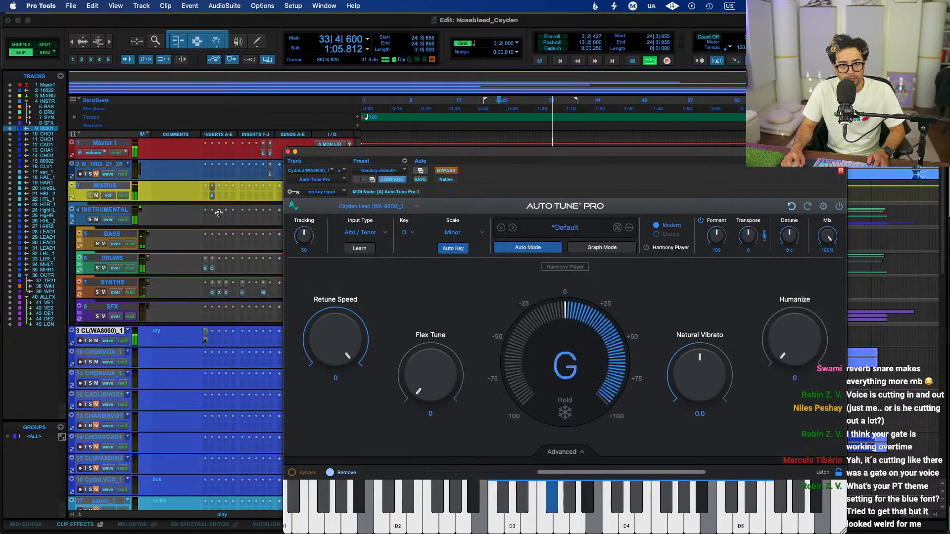
pyautogui.click(213, 187)
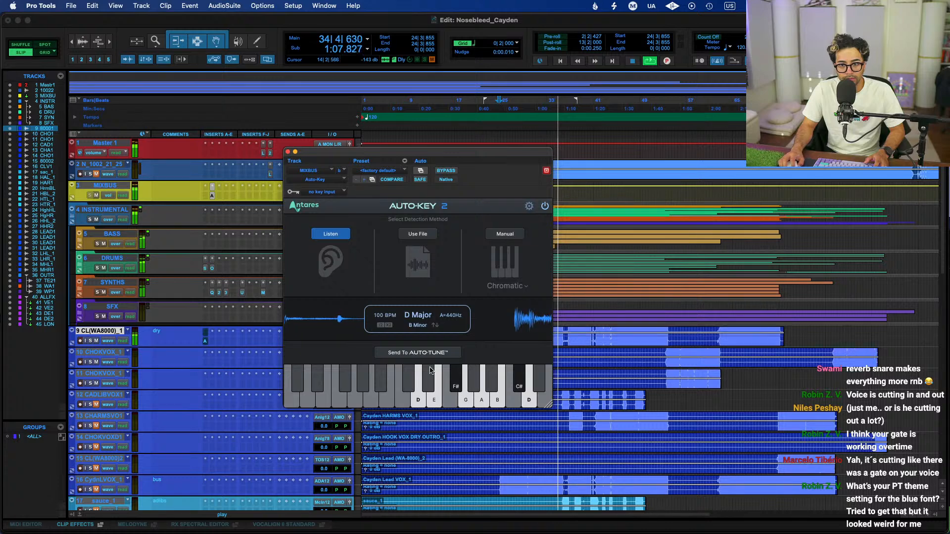
# Set Auto-Key to manual detection, close its window and restart playback from the "dry" lead's entry
pyautogui.click(511, 236)
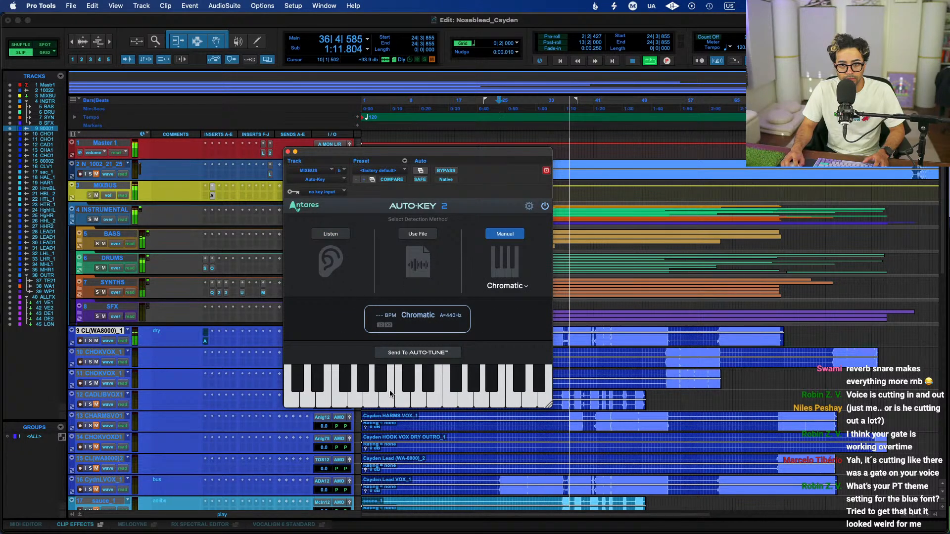
pyautogui.click(333, 236)
pyautogui.click(508, 236)
pyautogui.press('space')
pyautogui.click(295, 152)
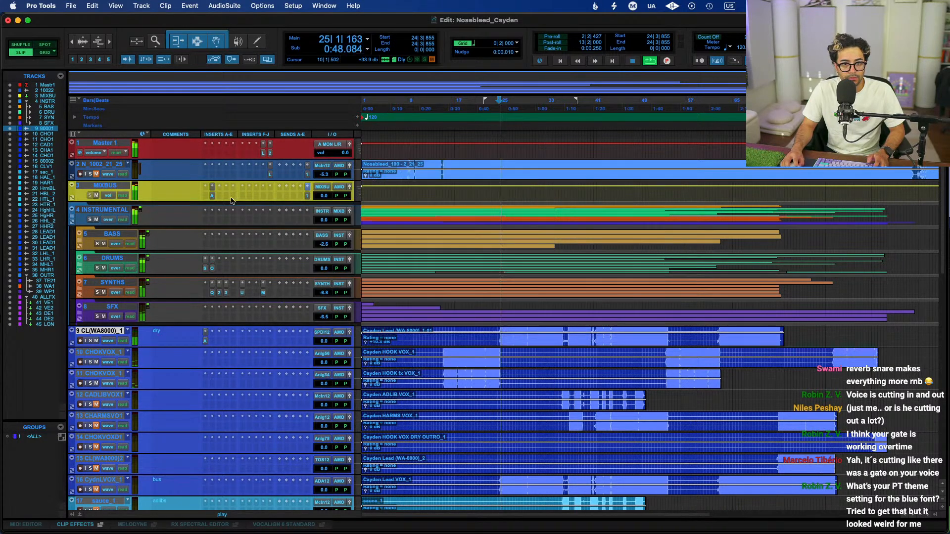
# Set Auto-Tune Pro on the "dry" lead to Retune Speed about 22, Humanize 51 and input type Low Male
pyautogui.click(205, 341)
pyautogui.moveTo(337, 336); pyautogui.dragTo(324, 362)
pyautogui.moveTo(770, 367); pyautogui.dragTo(771, 337)
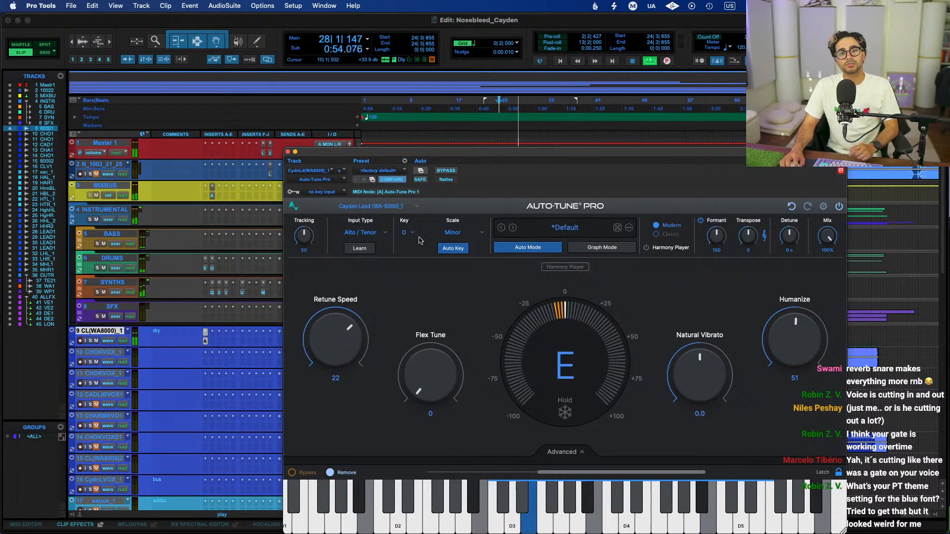
pyautogui.click(360, 233)
pyautogui.click(365, 279)
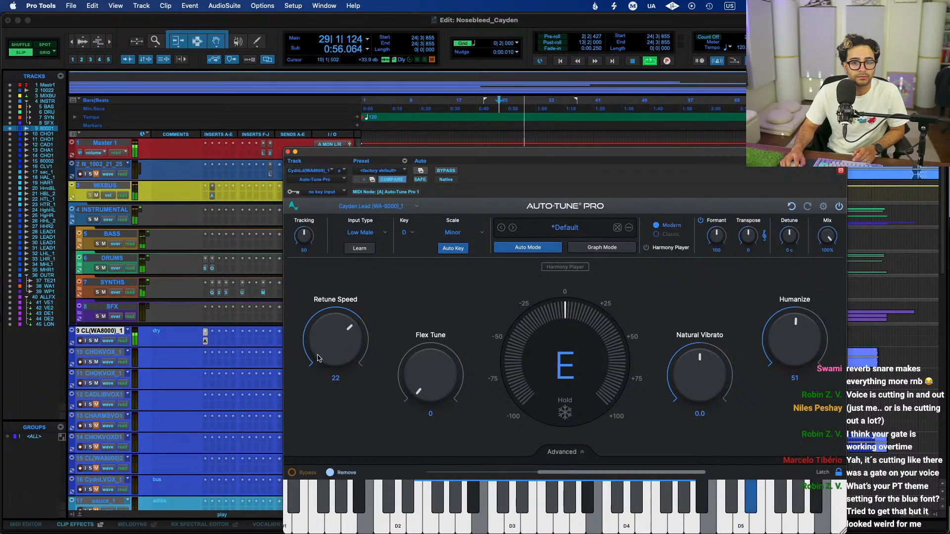
pyautogui.moveTo(318, 361); pyautogui.dragTo(317, 363)
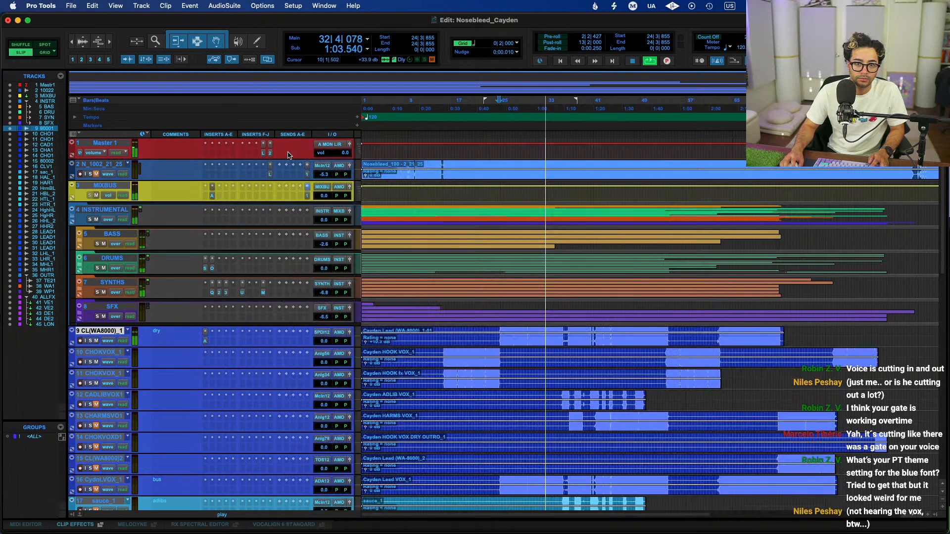
# Copy Auto-Tune Pro onto the first hook vocal track, CHOKVOX_1, below the "dry" lead and stop playback
pyautogui.click(288, 152)
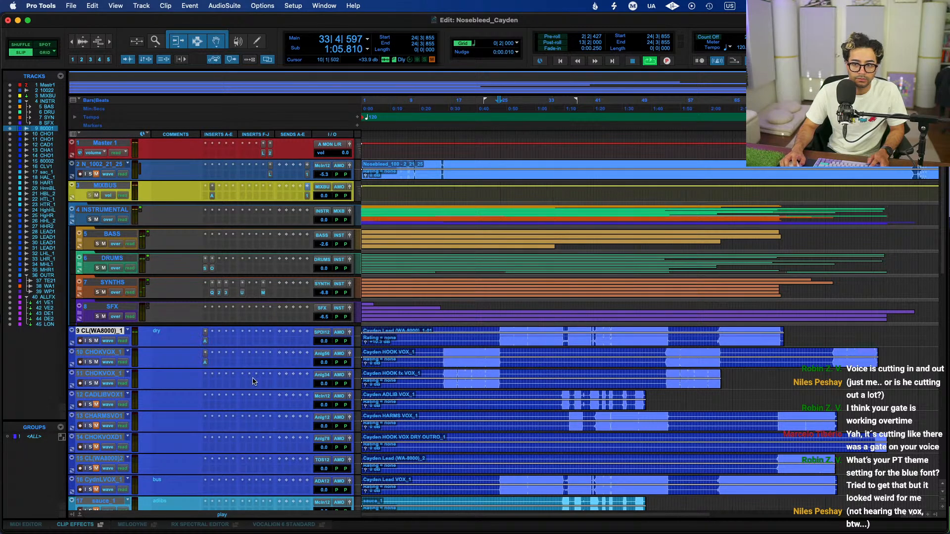
pyautogui.press('space')
pyautogui.click(546, 329)
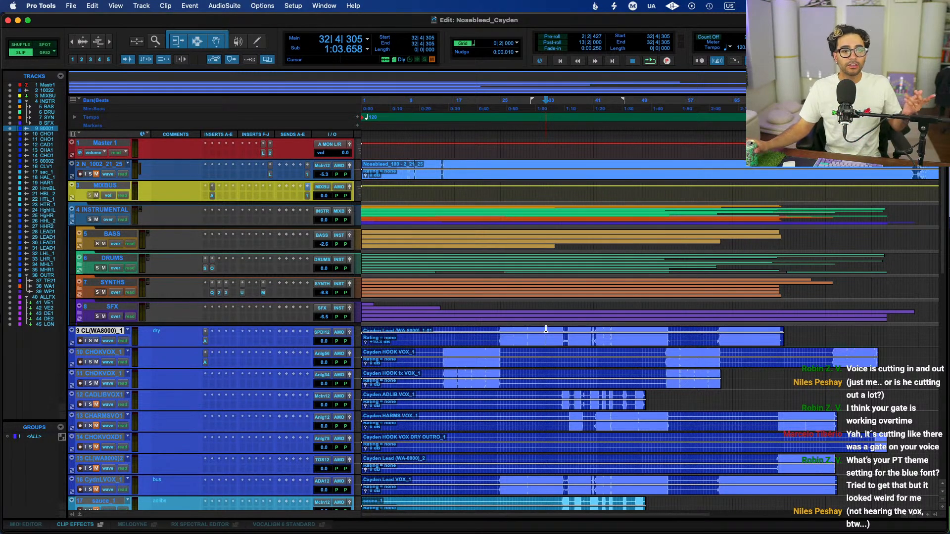
# Route the outputs of all vocal tracks, from the "dry" lead through MidleHokR_1, to the MIXBUS (Stereo) bus
pyautogui.scroll(-10, 371, 372)
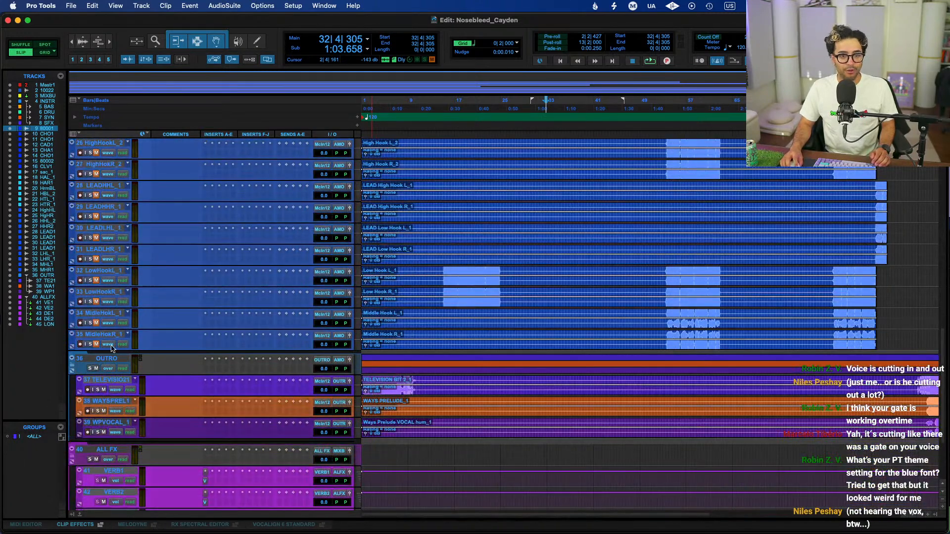
pyautogui.keyDown('shift'); pyautogui.click(109, 336); pyautogui.keyUp('shift')
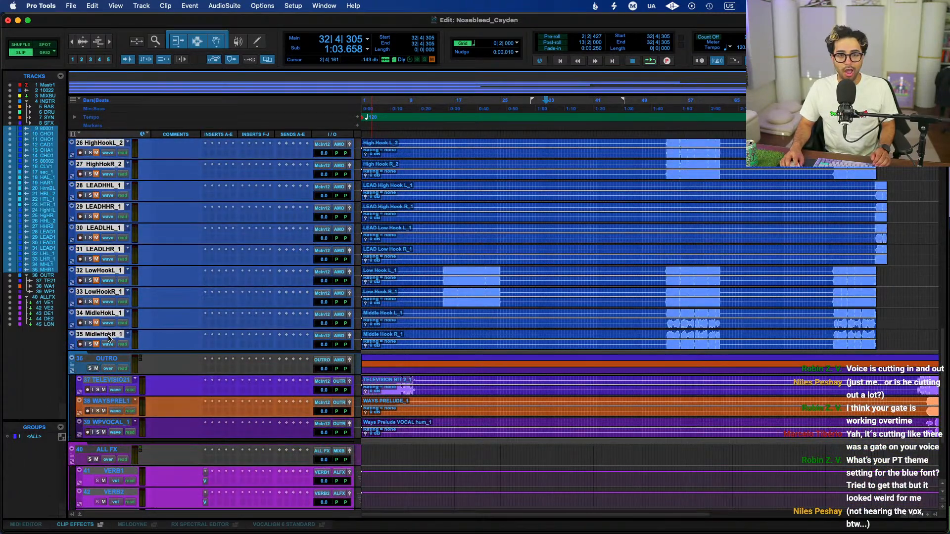
pyautogui.click(344, 338)
pyautogui.moveTo(354, 345)
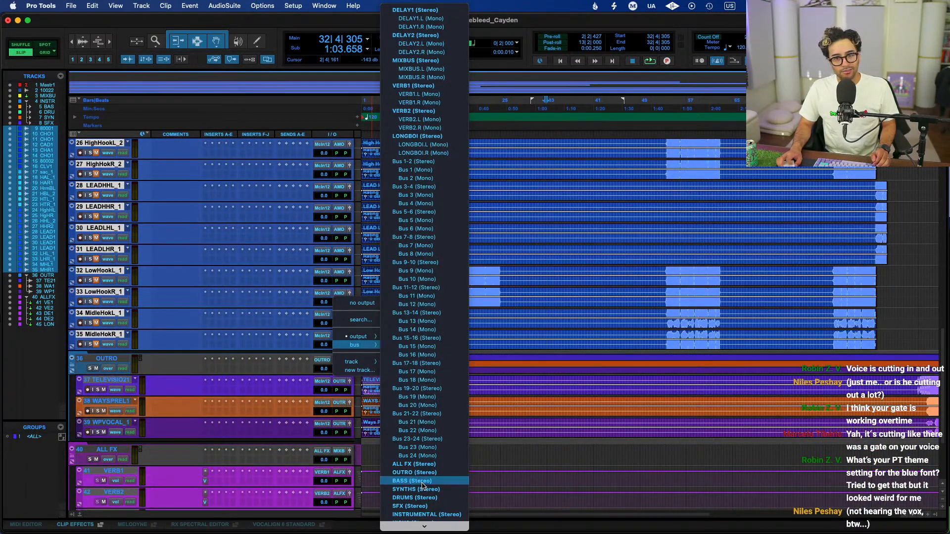
pyautogui.click(405, 61)
# Audition the mix through MIXBUS from the "dry" lead's entry at about bar 24
pyautogui.scroll(10, 343, 244)
pyautogui.scroll(3, 343, 243)
pyautogui.press('space')
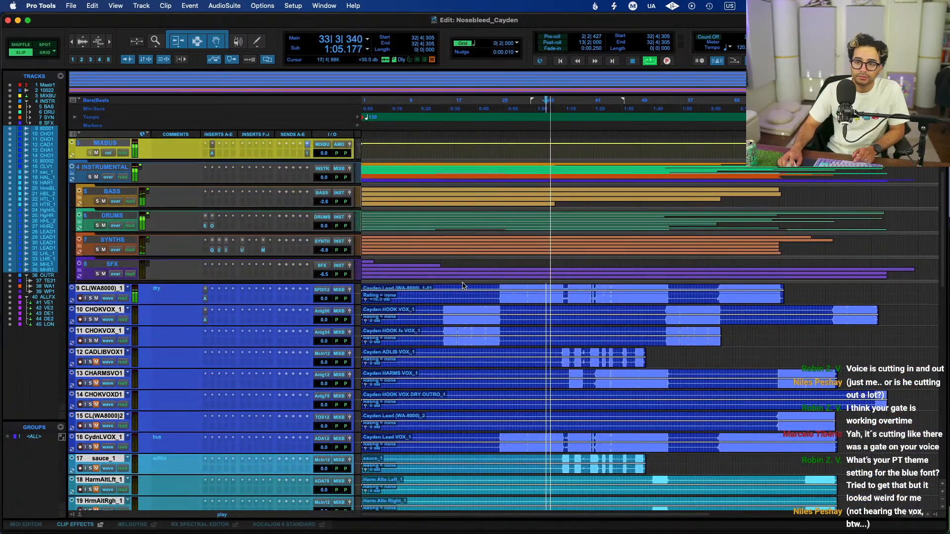
pyautogui.press('space')
pyautogui.click(500, 288)
pyautogui.press('space')
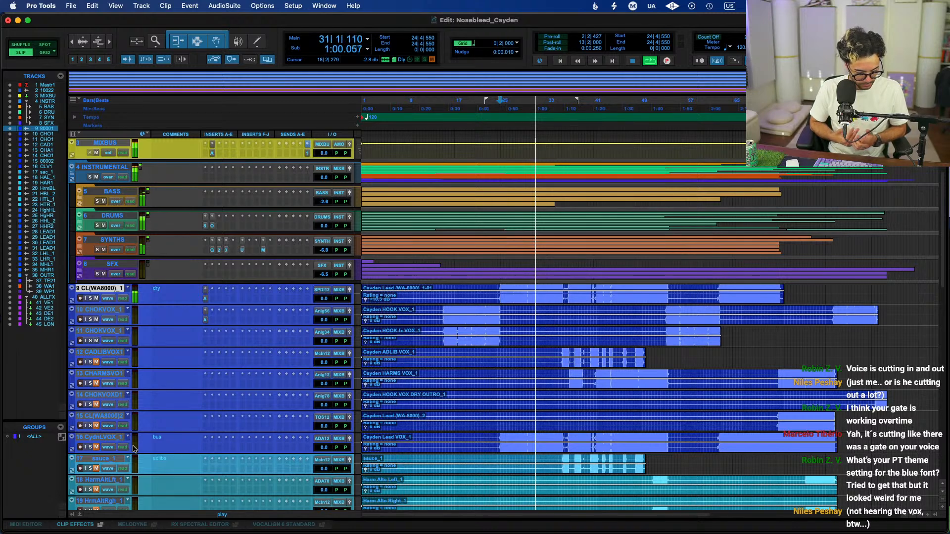
pyautogui.press('space')
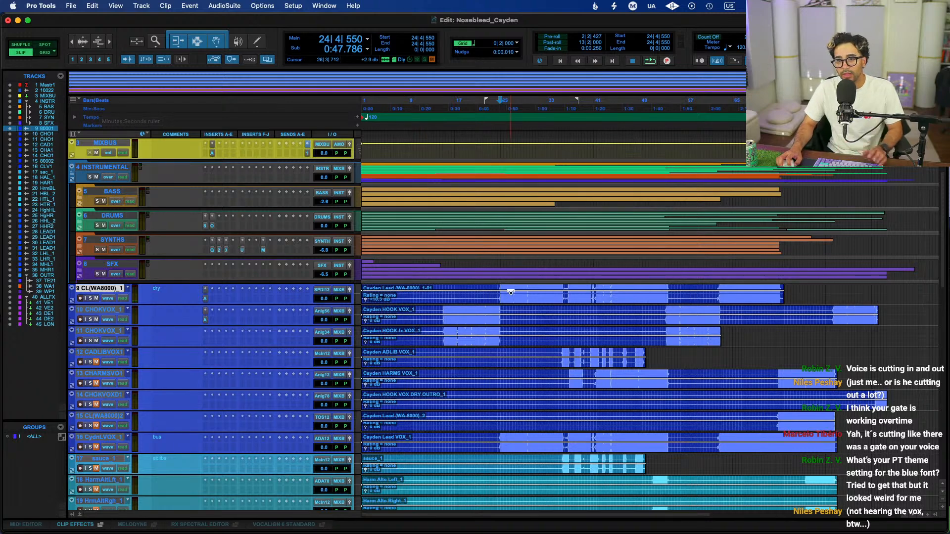
pyautogui.press('space')
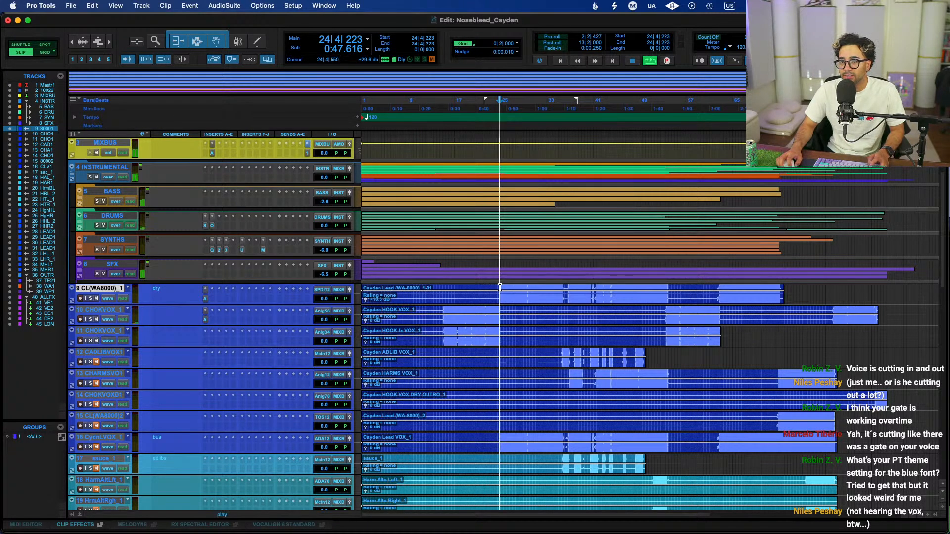
pyautogui.click(96, 362)
pyautogui.scroll(-5, 353, 343)
pyautogui.press('space')
# Move the four LEAD hook tracks, LEADHHL_1 through LEADLHR_1, below MidleHokR_1
pyautogui.scroll(-4, 372, 338)
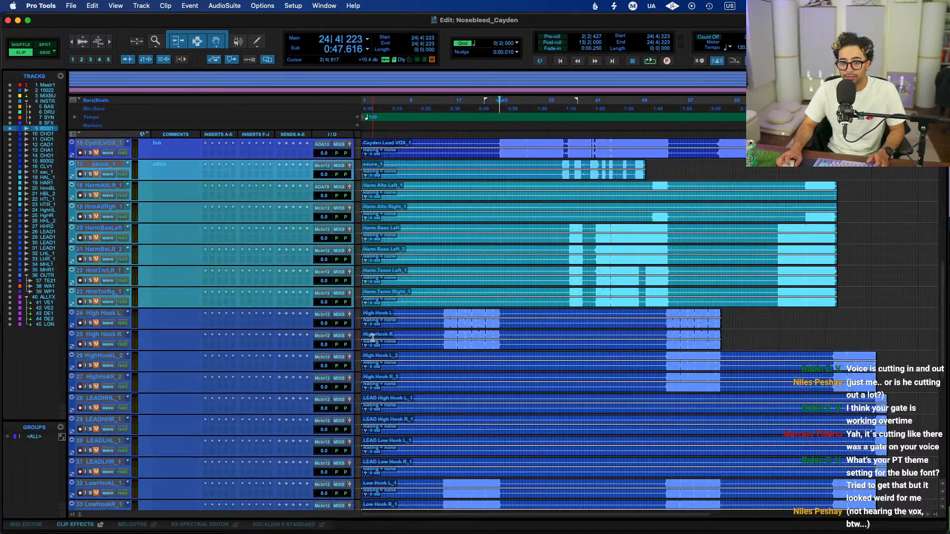
pyautogui.scroll(-5, 370, 338)
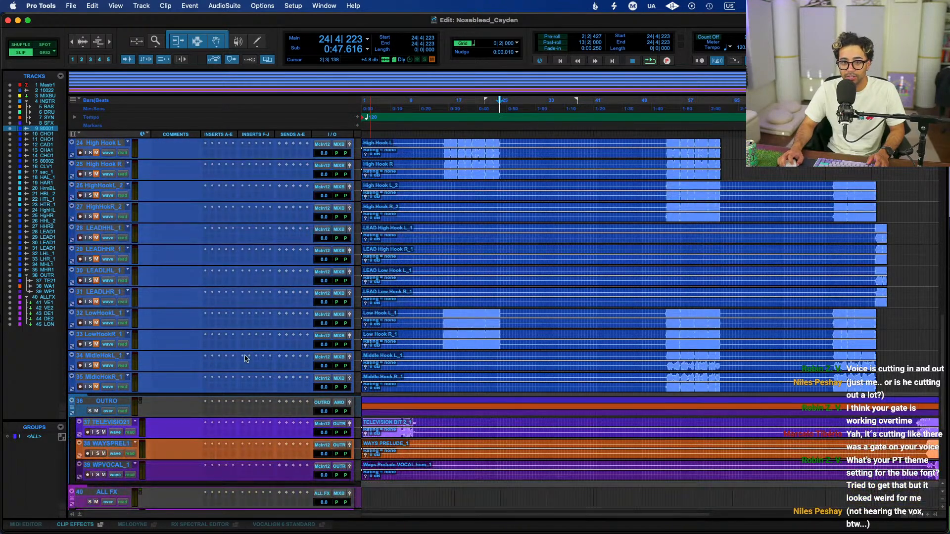
pyautogui.scroll(5, 244, 358)
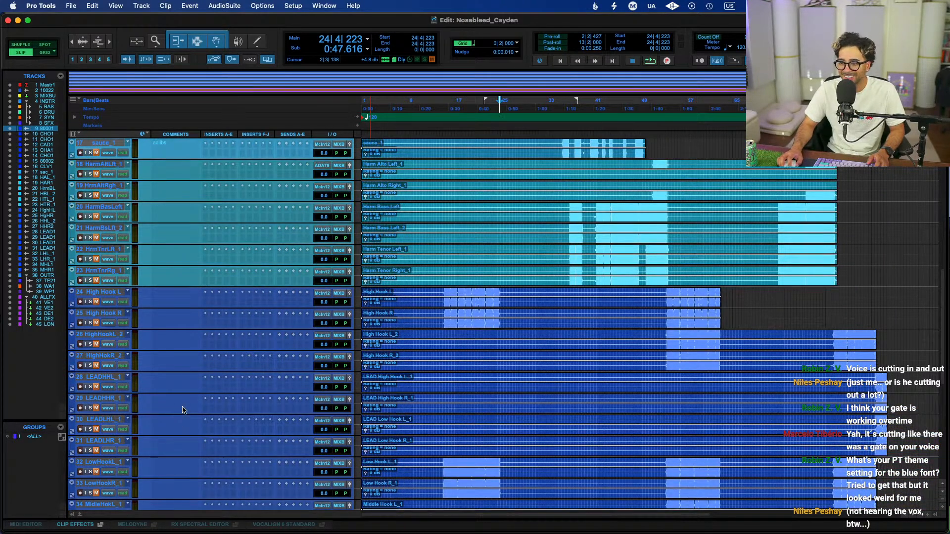
pyautogui.scroll(-4, 174, 391)
pyautogui.click(111, 314)
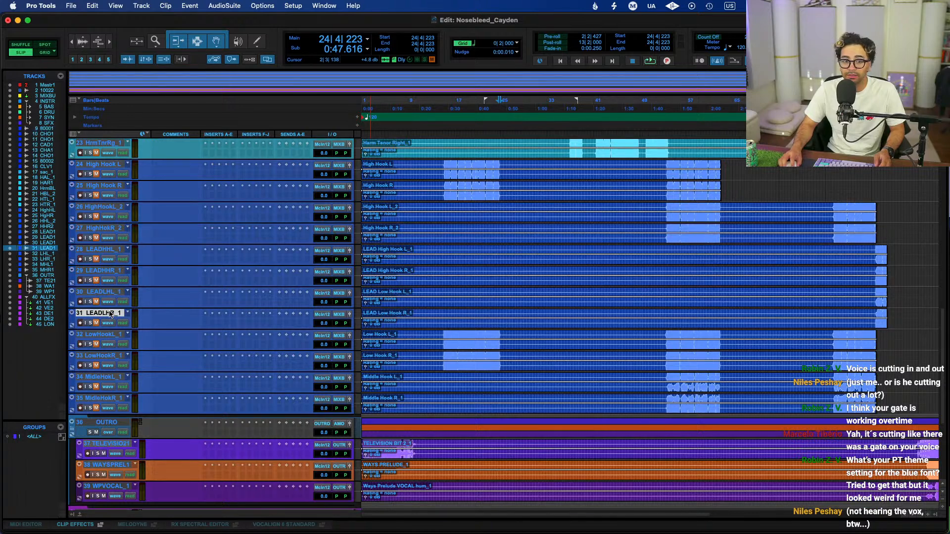
pyautogui.keyDown('shift'); pyautogui.click(107, 253); pyautogui.keyUp('shift')
pyautogui.moveTo(109, 257); pyautogui.dragTo(107, 415)
# Move LowHookL_1 and LowHookR_1 above the HighHookL_2 track
pyautogui.scroll(5, 371, 303)
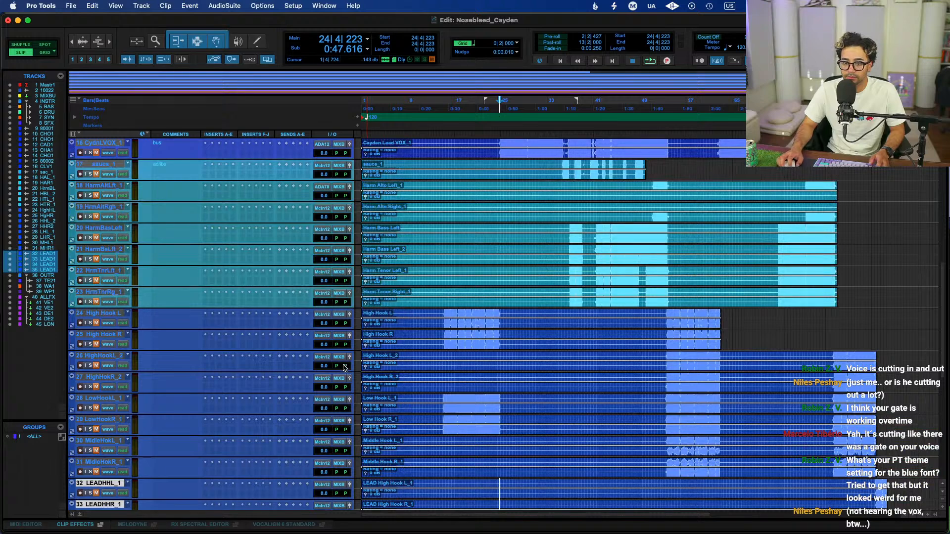
pyautogui.click(112, 399)
pyautogui.keyDown('shift'); pyautogui.click(107, 420); pyautogui.keyUp('shift')
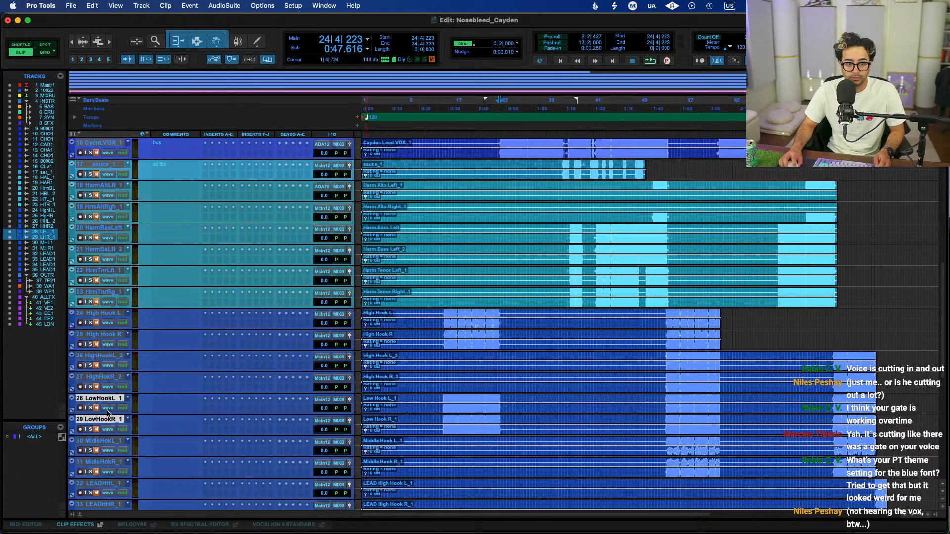
pyautogui.moveTo(108, 402); pyautogui.dragTo(109, 351)
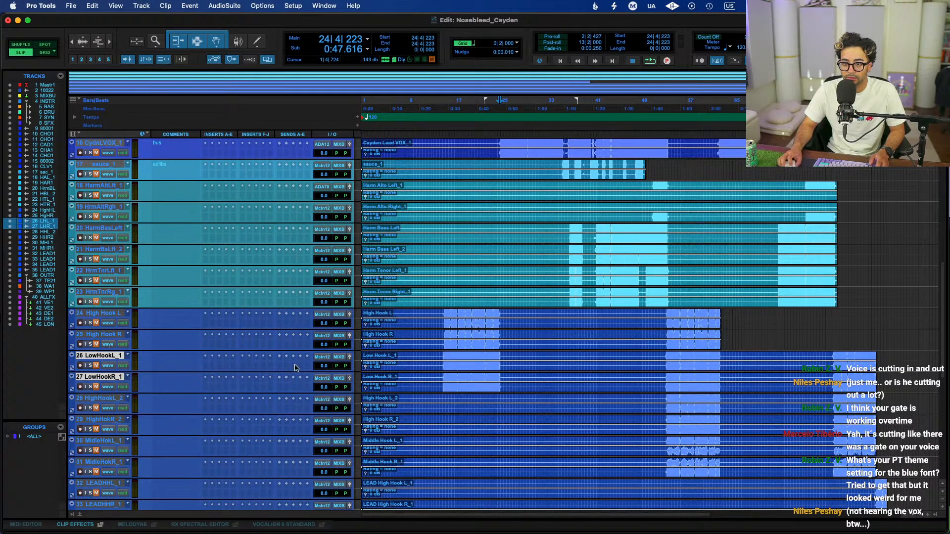
# Audition the "dry" lead from bar 24 and the hook from bar 15, and mute the "HOOK fx" vocal track
pyautogui.scroll(7, 500, 332)
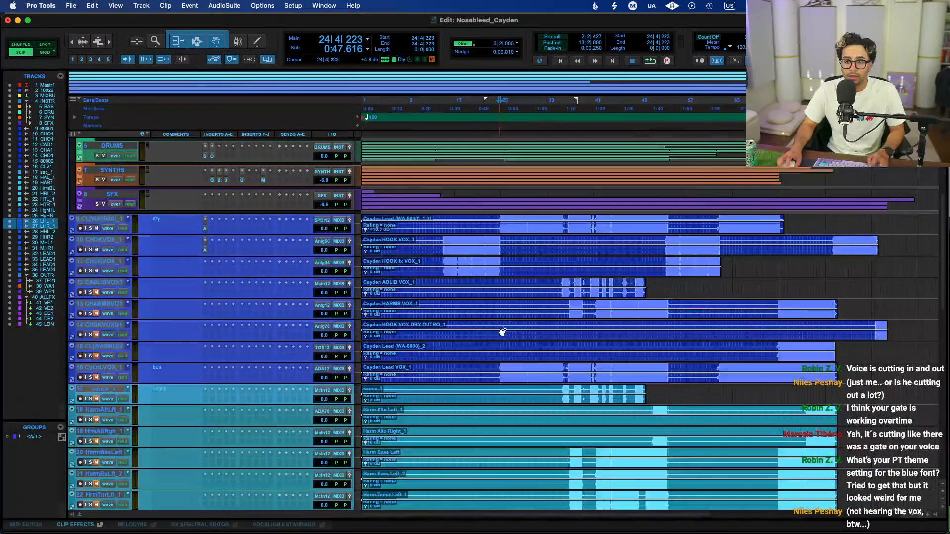
pyautogui.scroll(4, 551, 371)
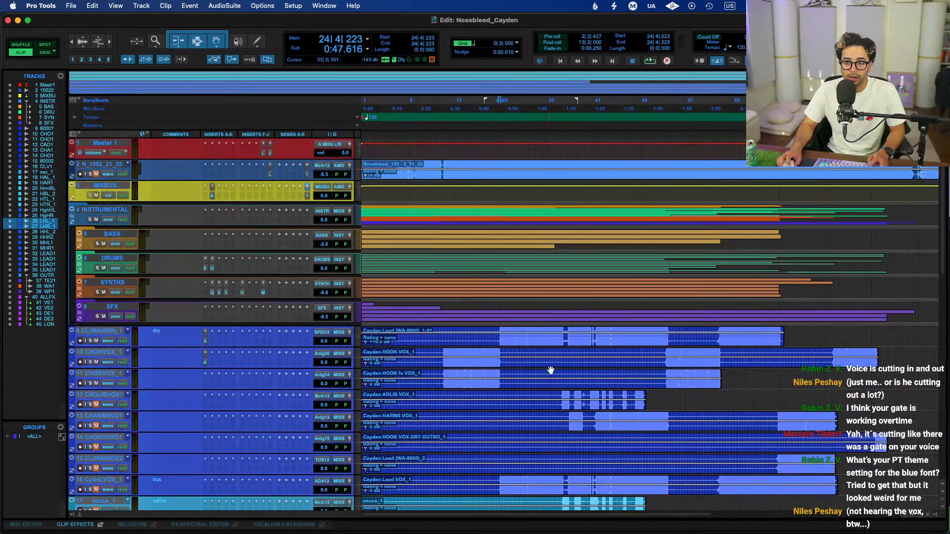
pyautogui.click(500, 330)
pyautogui.press('space')
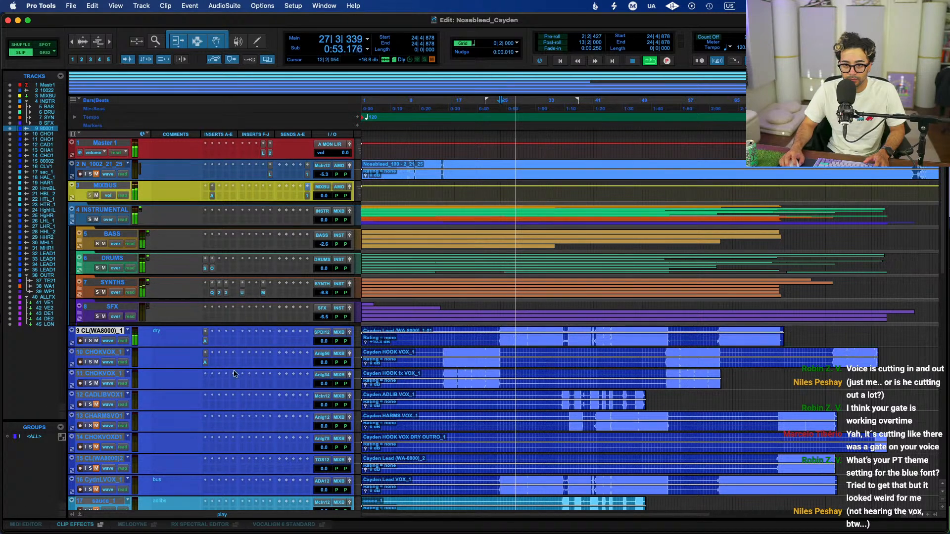
pyautogui.press('space')
pyautogui.click(445, 330)
pyautogui.press('space')
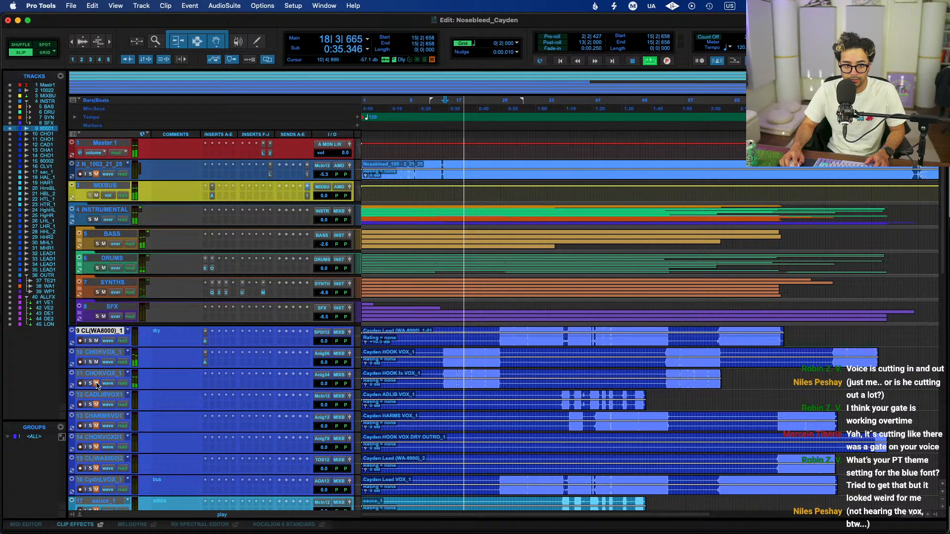
# Move the "dry" lead and first hook vocal into a new stereo routing folder named LEAD VOX, with the tracks routed to it
pyautogui.keyDown('shift'); pyautogui.click(107, 350); pyautogui.keyUp('shift')
pyautogui.rightClick(106, 349)
pyautogui.moveTo(148, 368)
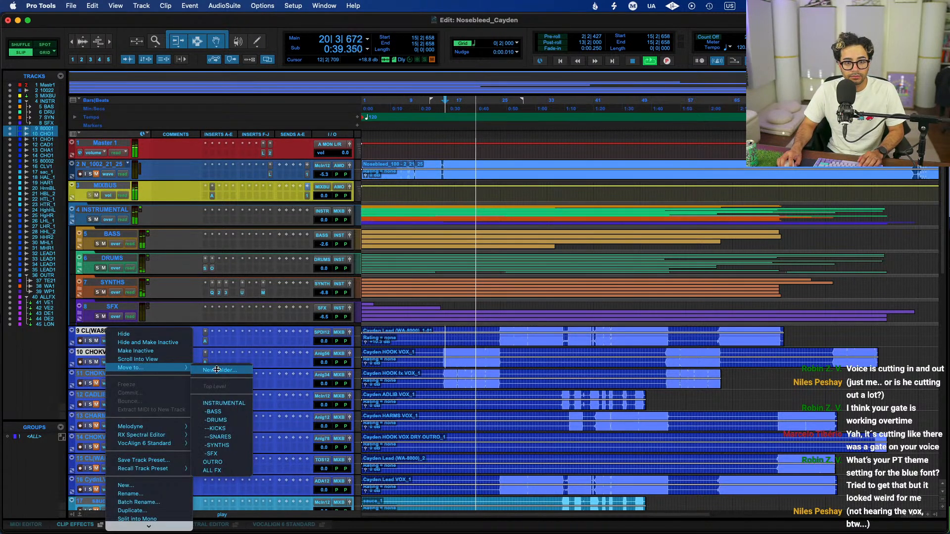
pyautogui.click(218, 371)
pyautogui.write('LEAD')
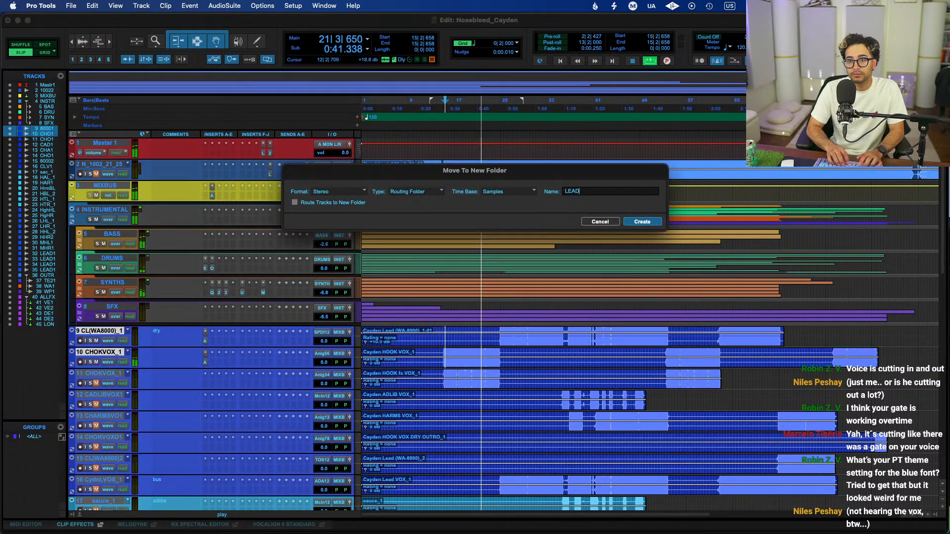
pyautogui.write(' VOX')
pyautogui.click(294, 203)
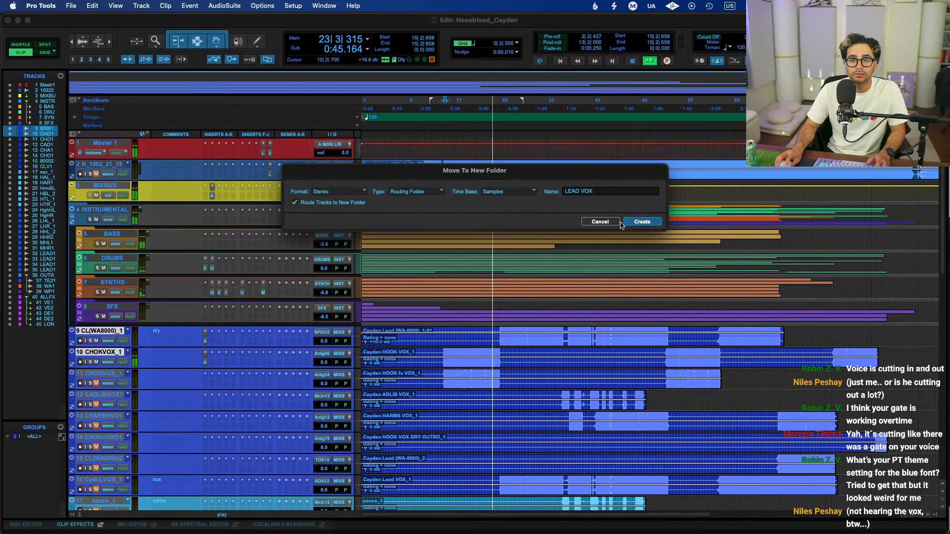
pyautogui.click(625, 222)
# Route the LEAD VOX folder's output to the MIXBUS stereo bus
pyautogui.click(339, 335)
pyautogui.moveTo(340, 345)
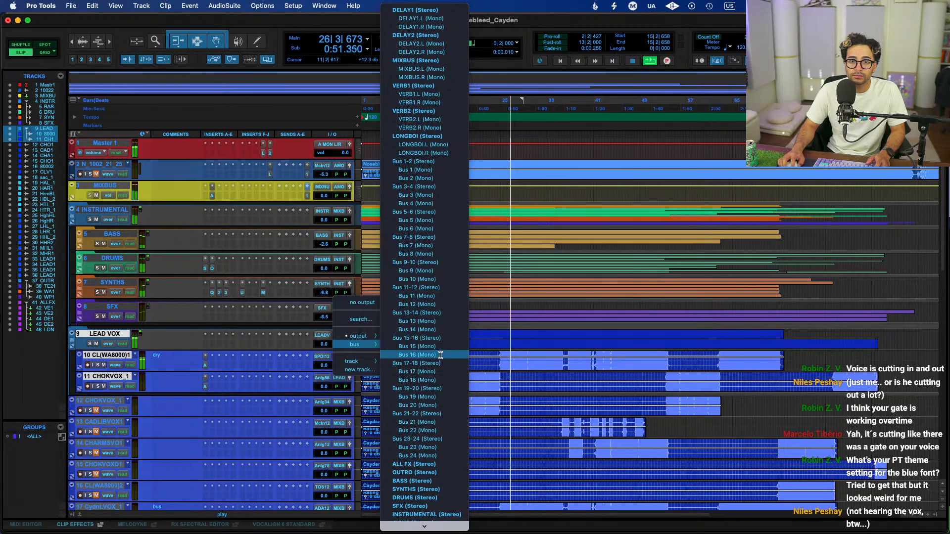
pyautogui.click(429, 61)
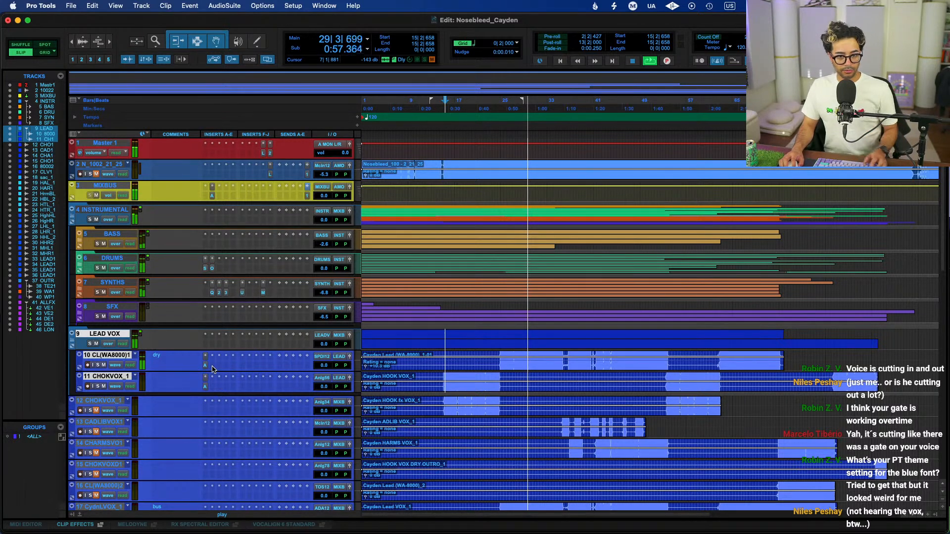
# Insert FabFilter Pro-Q 4 on the "dry" lead vocal and play the vocal from bar 25 with the EQ open
pyautogui.click(221, 369)
pyautogui.click(238, 351)
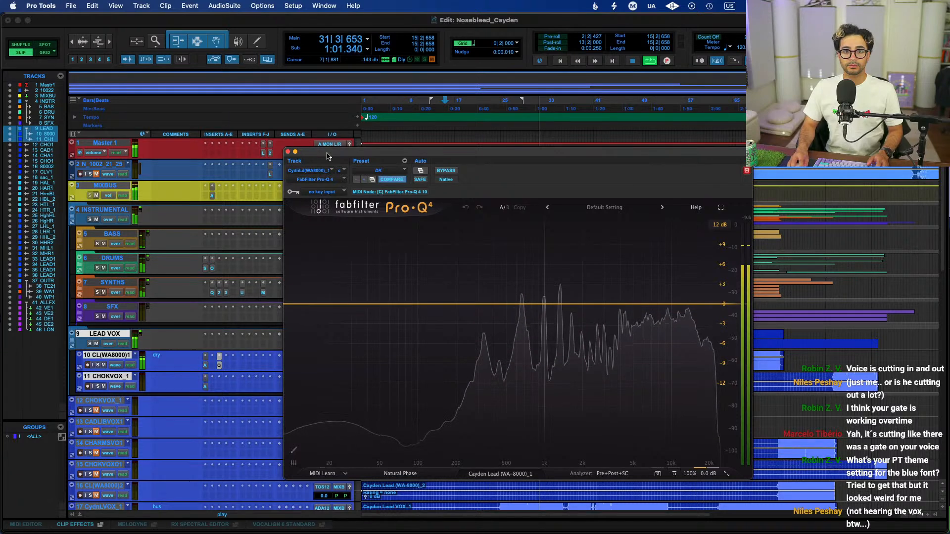
pyautogui.moveTo(327, 156); pyautogui.dragTo(476, 140)
pyautogui.click(328, 230)
pyautogui.moveTo(328, 230); pyautogui.dragTo(328, 232)
pyautogui.moveTo(513, 139); pyautogui.dragTo(406, 147)
pyautogui.press('space')
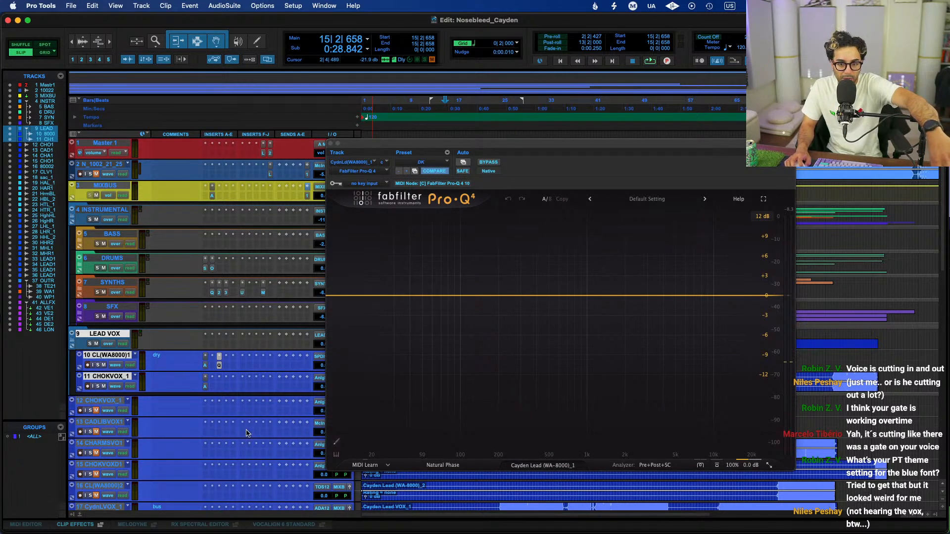
pyautogui.moveTo(423, 142); pyautogui.dragTo(395, 153)
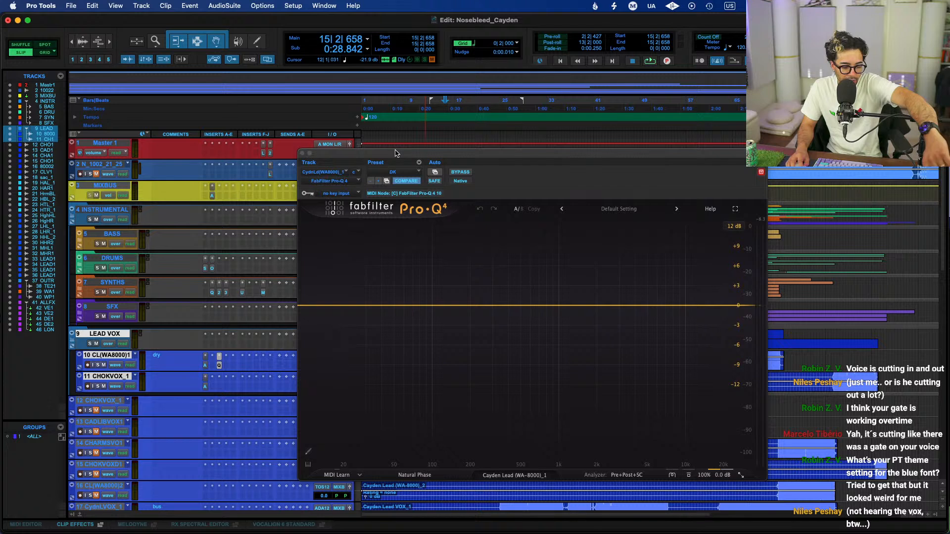
pyautogui.moveTo(395, 153); pyautogui.dragTo(390, 136)
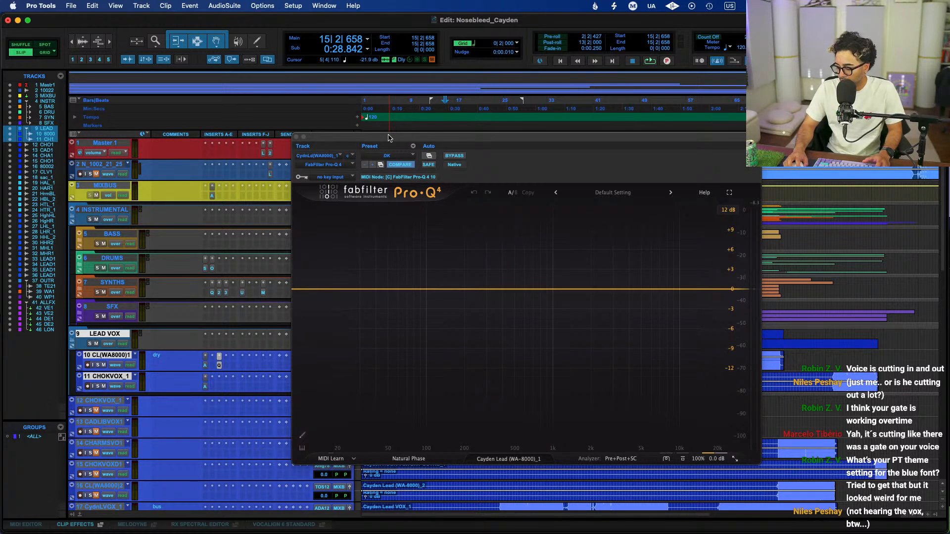
pyautogui.press('space')
pyautogui.moveTo(542, 140); pyautogui.dragTo(555, 169)
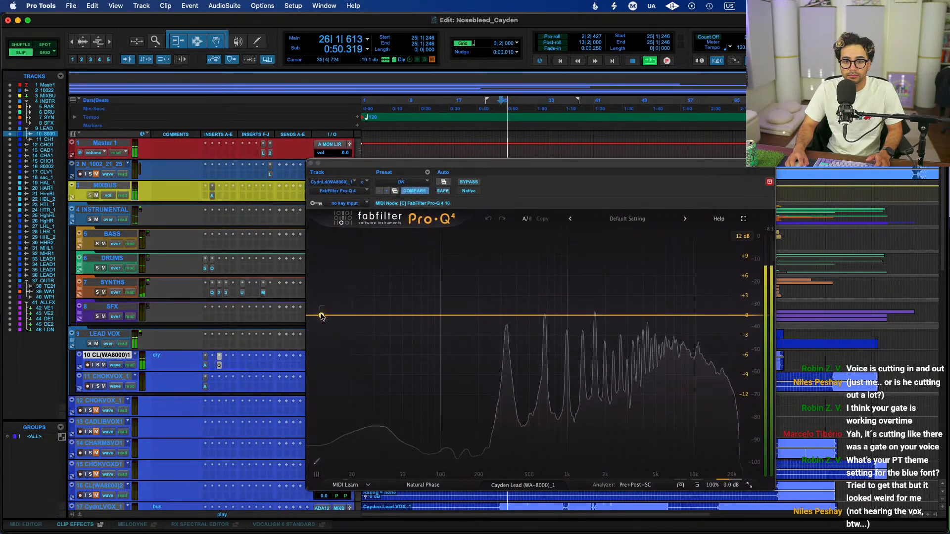
# Add a narrow cut of about 6.5 dB at 4485 Hz and a broad dip of about 2 dB at 1110 Hz on the dry lead
pyautogui.moveTo(646, 316); pyautogui.dragTo(653, 338)
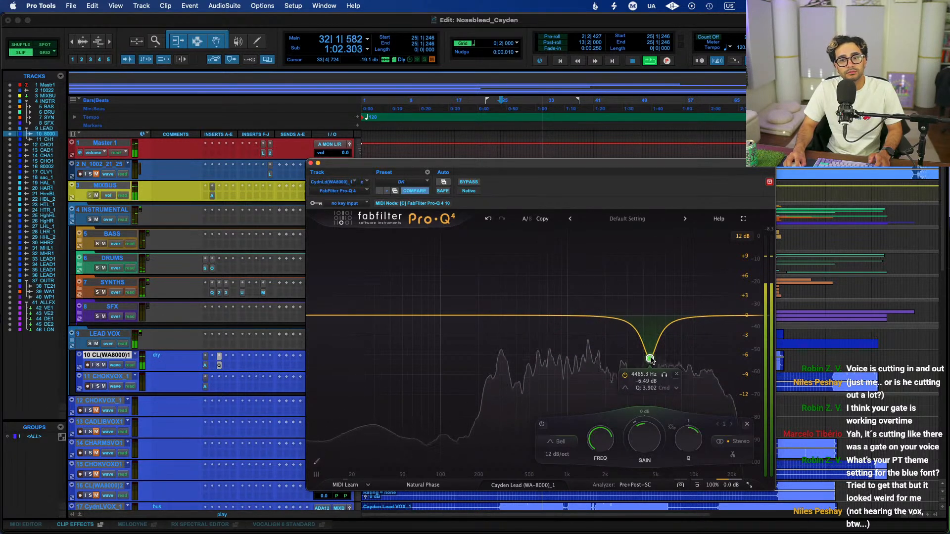
pyautogui.moveTo(561, 318); pyautogui.dragTo(576, 339)
pyautogui.press('space')
pyautogui.press('space')
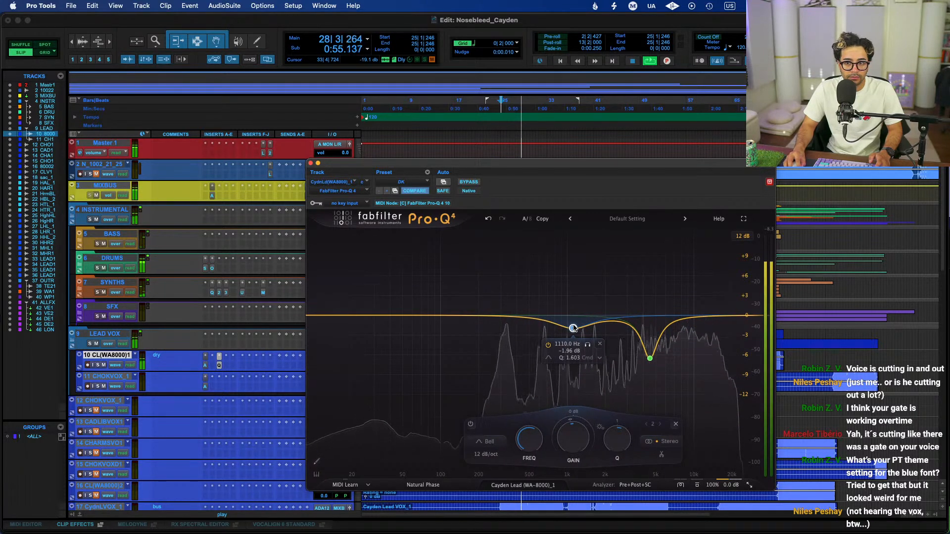
# Shift the broad dip to about 746 Hz at -2.5 dB, checking against bypass, and add a 12 dB/oct low cut at about 51 Hz
pyautogui.moveTo(573, 328); pyautogui.dragTo(553, 331)
pyautogui.click(469, 182)
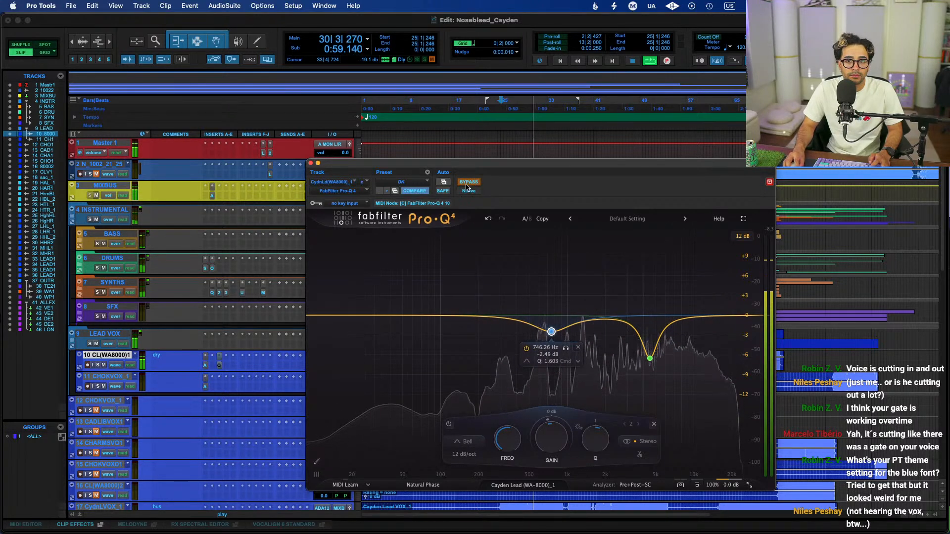
pyautogui.click(468, 183)
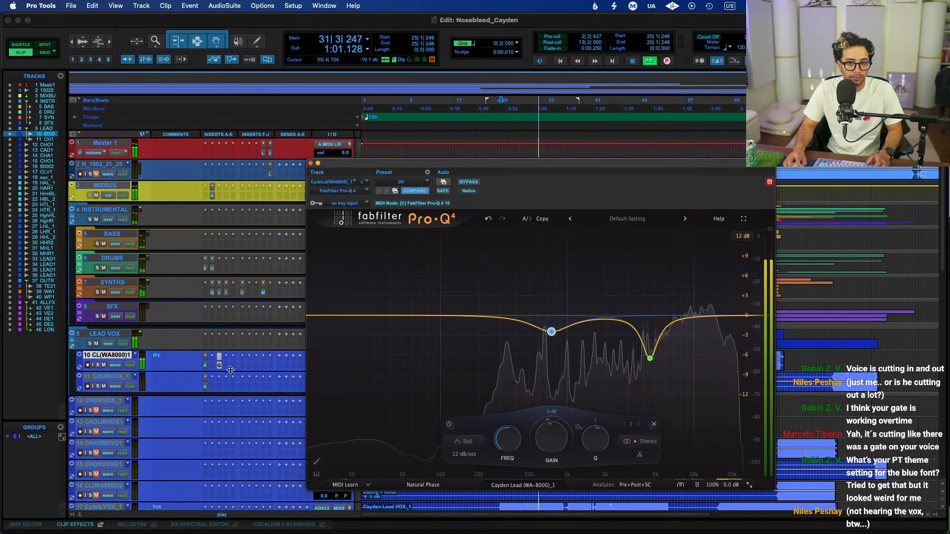
pyautogui.moveTo(317, 315); pyautogui.dragTo(404, 314)
pyautogui.scroll(-1, 404, 314)
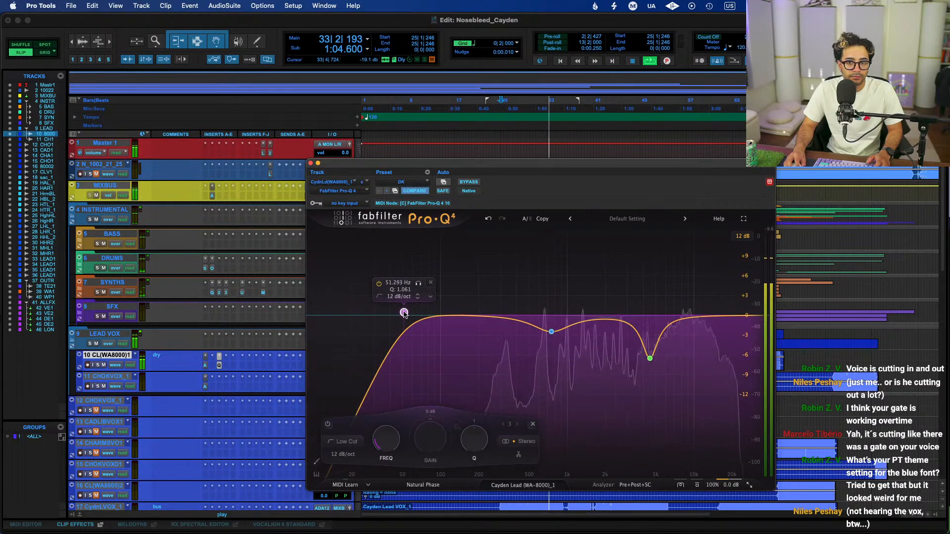
# Find the stereo Vocal De-Esser and insert it ahead of Pro-Q 4 on the dry lead vocal
pyautogui.click(226, 367)
pyautogui.click(212, 366)
pyautogui.click(213, 366)
pyautogui.moveTo(213, 367)
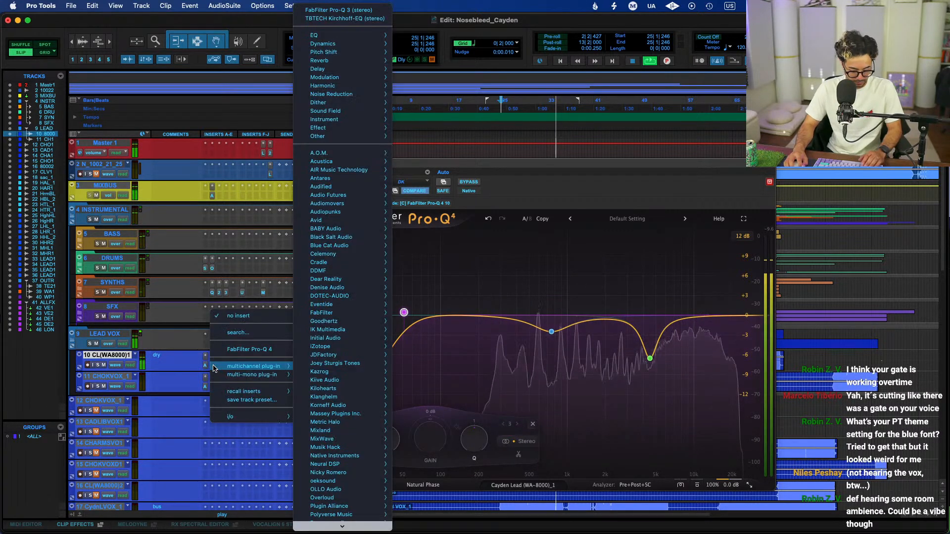
pyautogui.click(238, 333)
pyautogui.write('vocal')
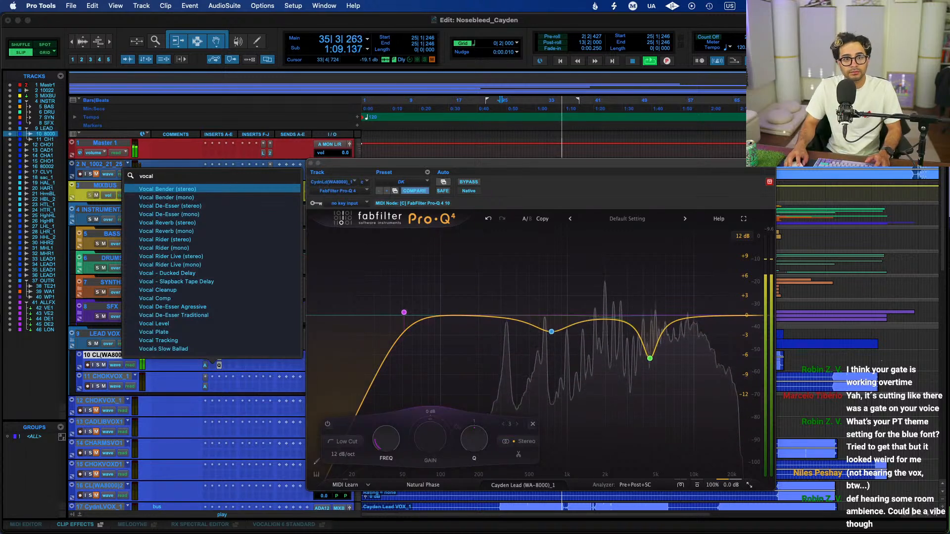
pyautogui.click(180, 207)
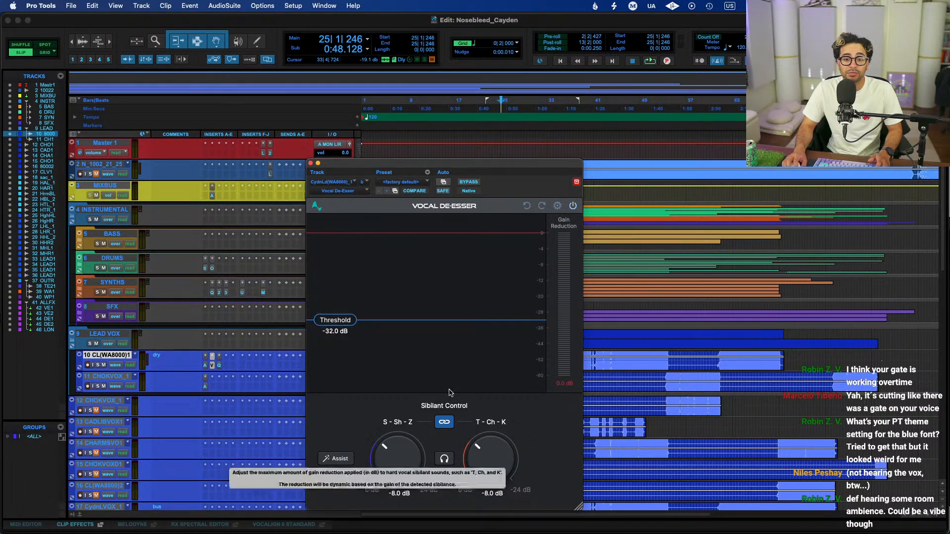
pyautogui.moveTo(455, 165); pyautogui.dragTo(486, 126)
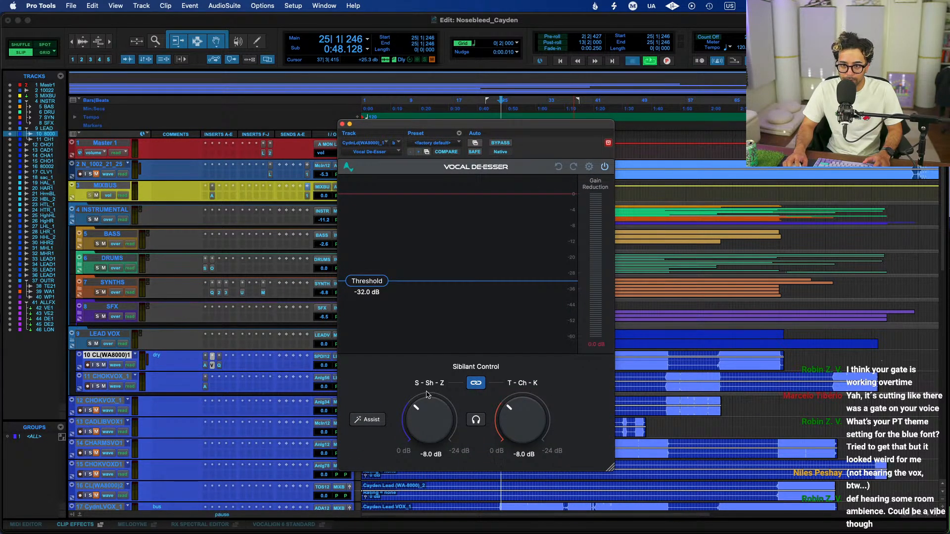
# Unlink the sibilant controls and set the de-esser to threshold -41.1 dB, S-Sh-Z -10.6 dB and T-Ch-K -4.3 dB during playback
pyautogui.press('space')
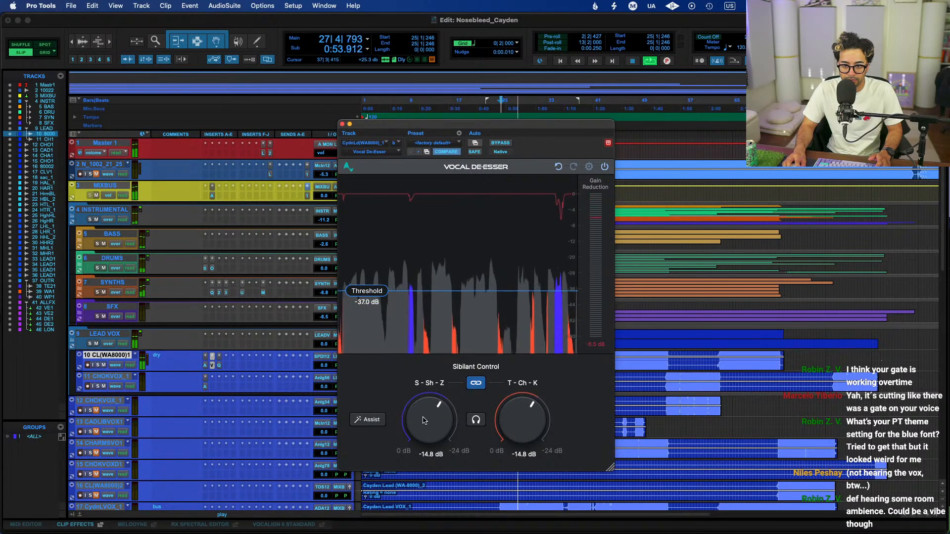
pyautogui.click(475, 386)
pyautogui.moveTo(440, 434); pyautogui.dragTo(444, 420)
pyautogui.moveTo(368, 292); pyautogui.dragTo(374, 300)
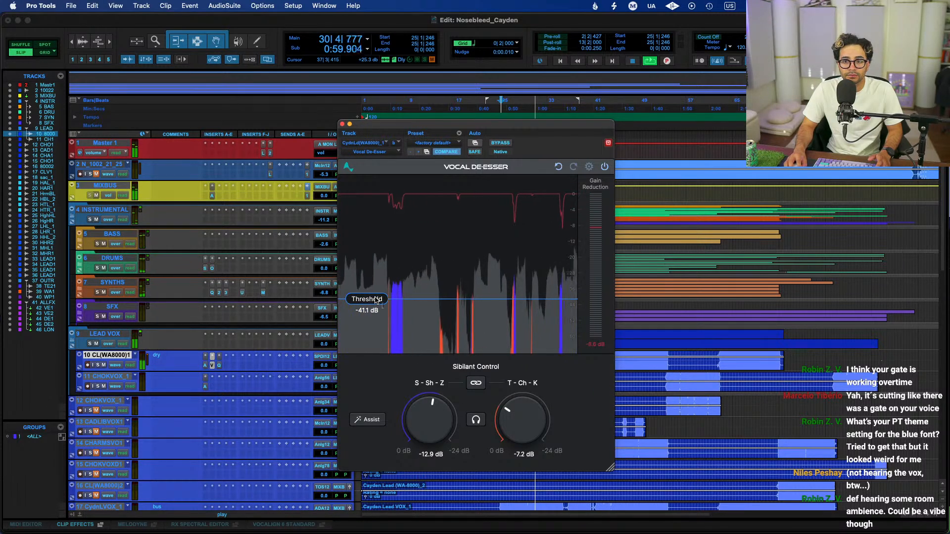
pyautogui.moveTo(434, 425); pyautogui.dragTo(431, 429)
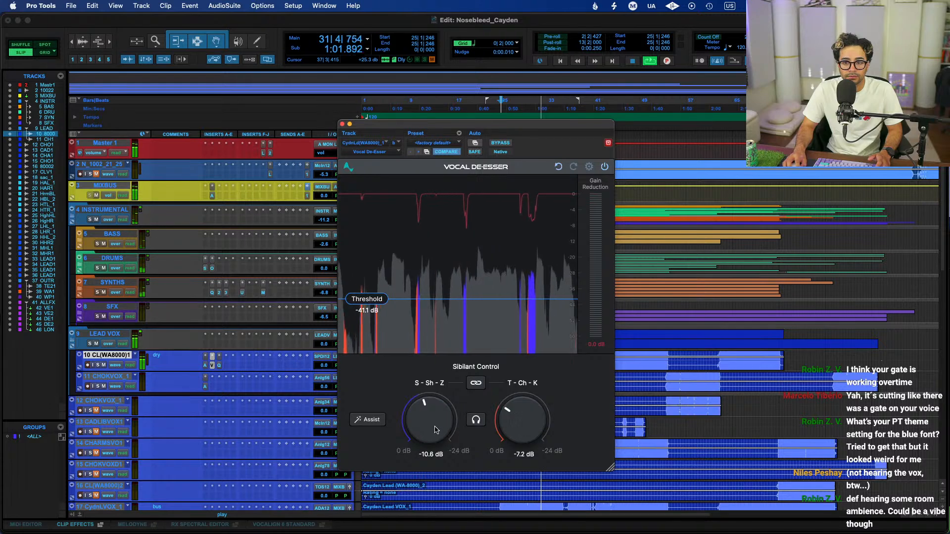
pyautogui.moveTo(515, 429); pyautogui.dragTo(515, 434)
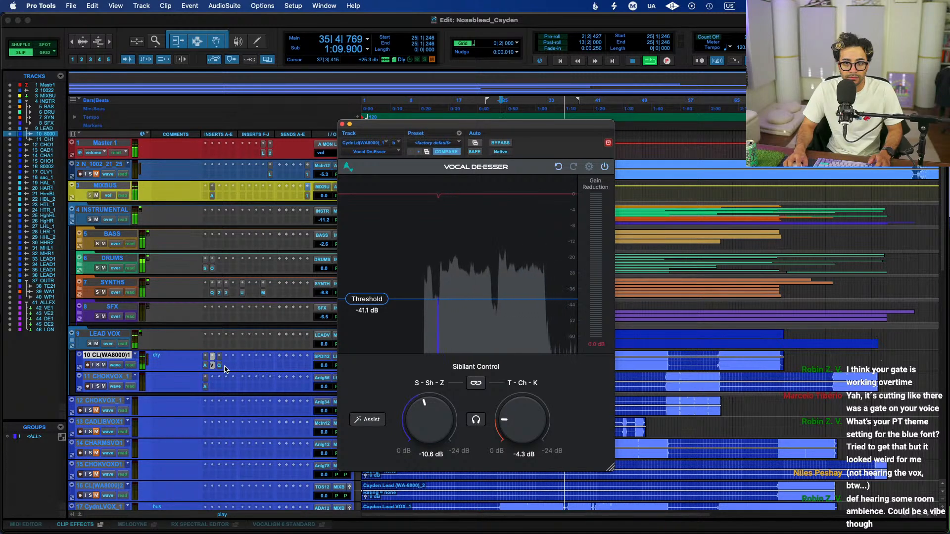
# Audition the dry lead again from bar 25 while checking its de-esser and Pro-Q 4 settings
pyautogui.click(225, 368)
pyautogui.click(211, 367)
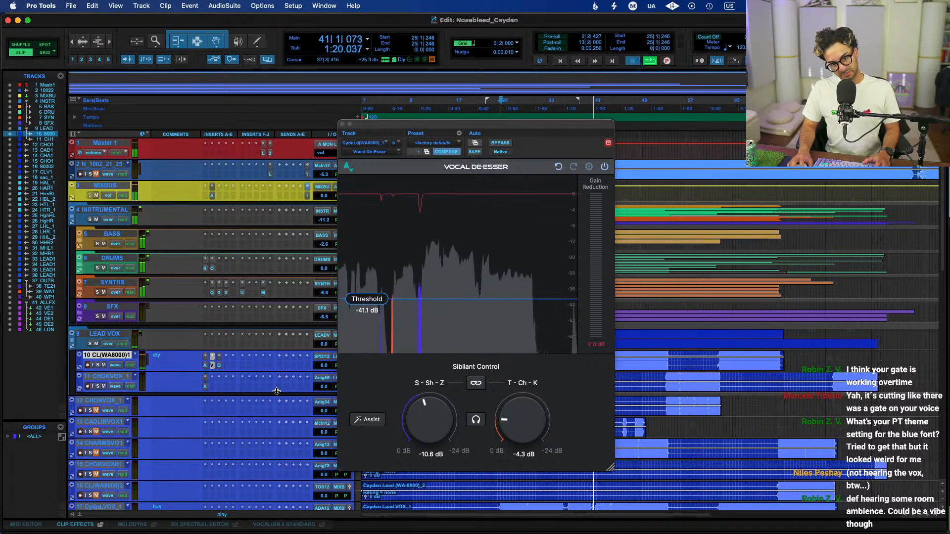
pyautogui.press('space')
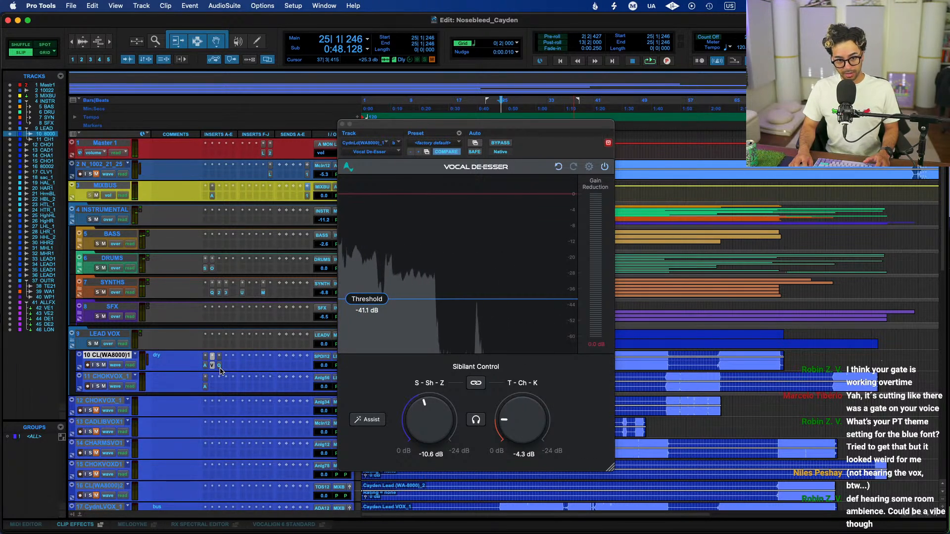
pyautogui.press('space')
pyautogui.click(217, 367)
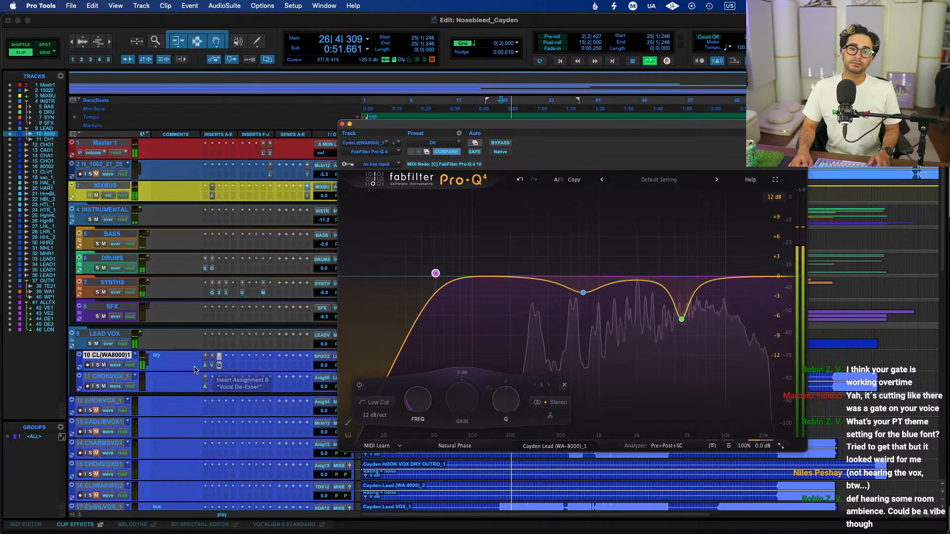
# Insert the MixWave CA-70S preamp after Pro-Q 4 on the dry lead and compare it with bypass
pyautogui.click(226, 366)
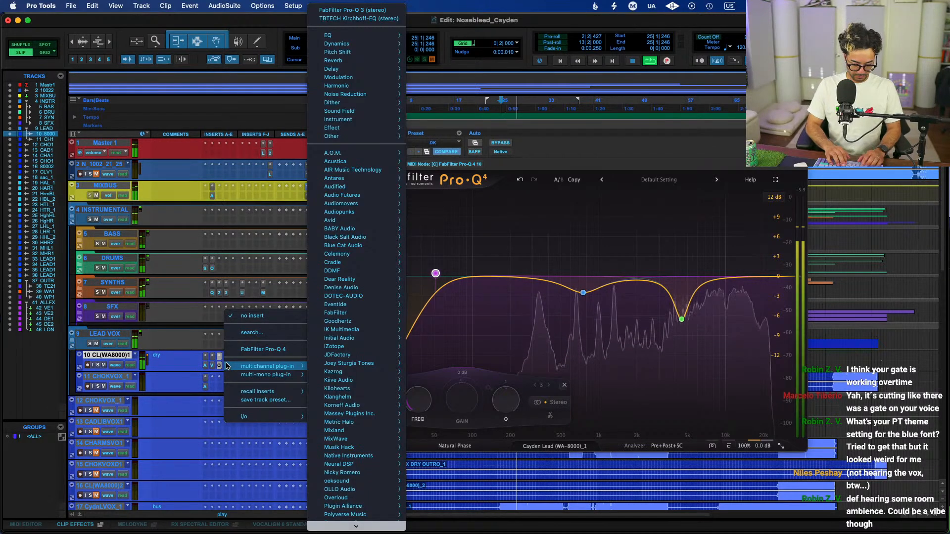
pyautogui.write('manley')
pyautogui.press('Return')
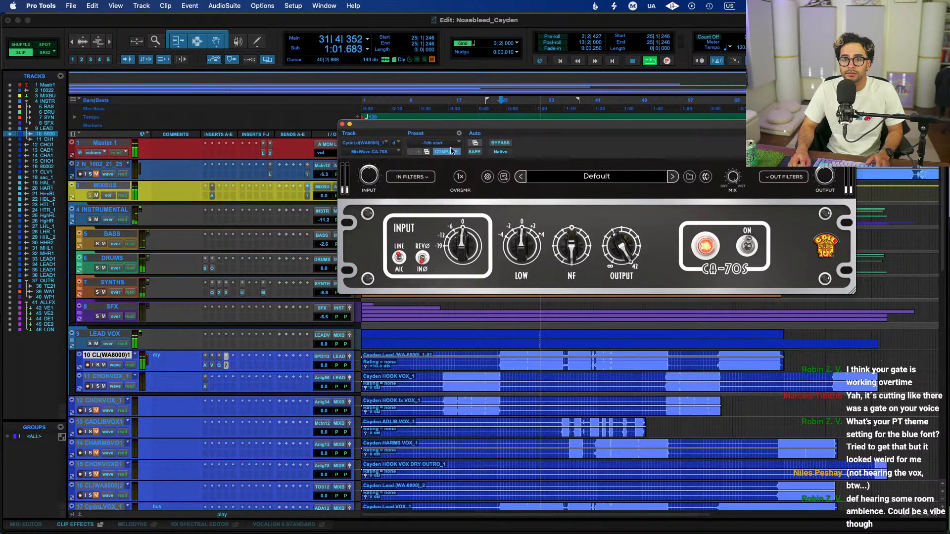
pyautogui.click(500, 143)
pyautogui.click(501, 144)
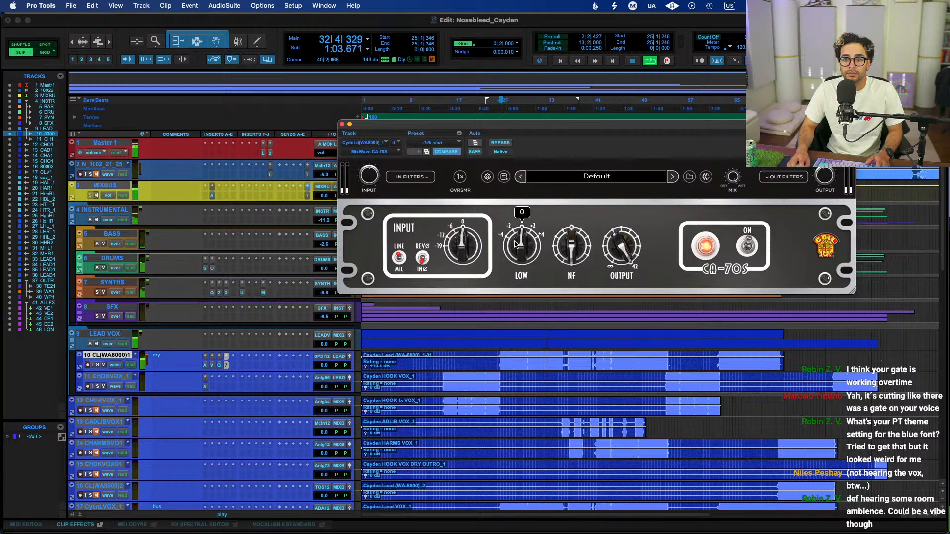
# Turn down the CA-70S NF control and compare the result with bypass
pyautogui.moveTo(560, 261); pyautogui.dragTo(579, 237)
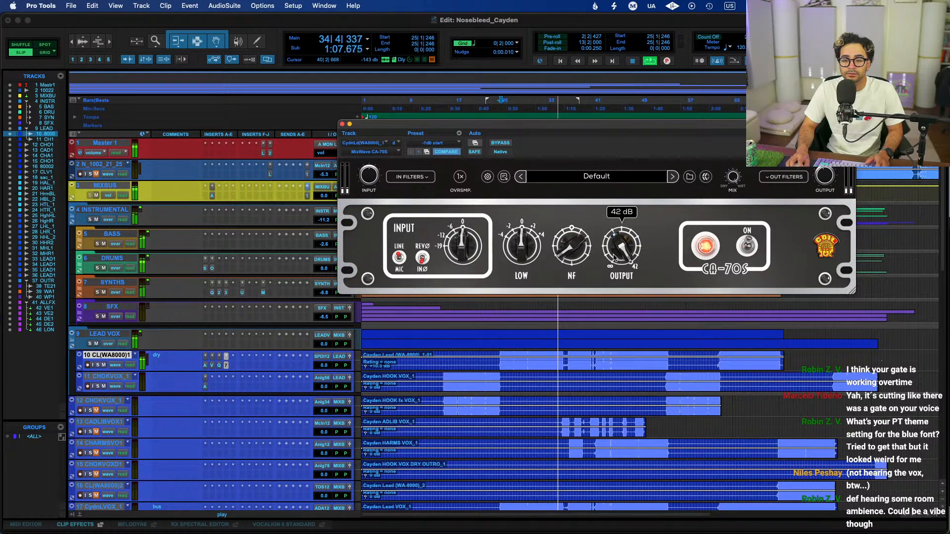
pyautogui.click(501, 143)
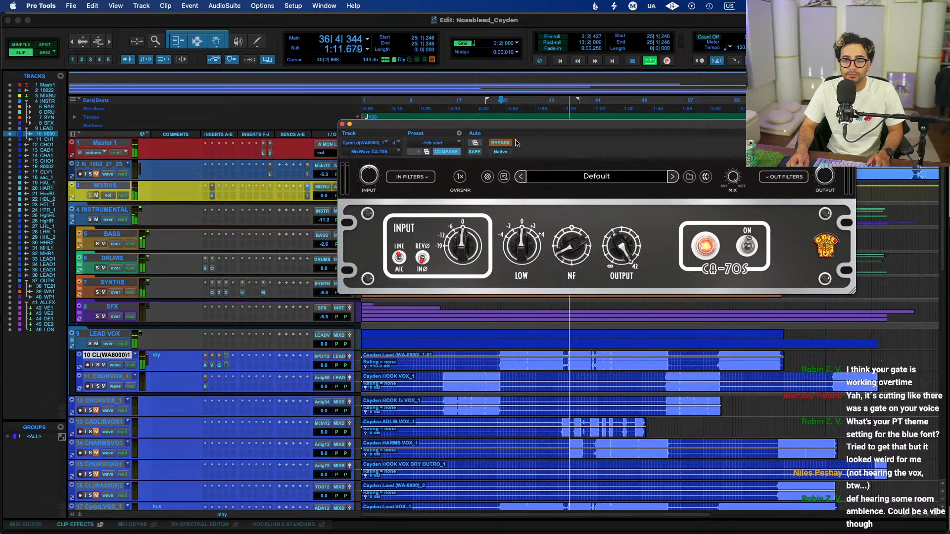
pyautogui.click(501, 143)
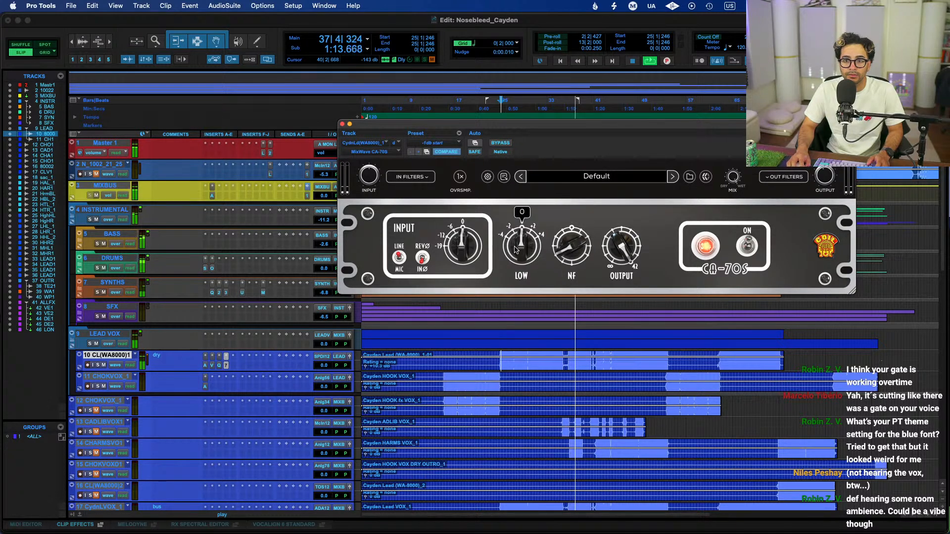
# Raise the CA-70S Low control above 0 and compare the dry lead with and without the preamp
pyautogui.moveTo(522, 247); pyautogui.dragTo(560, 258)
pyautogui.click(501, 143)
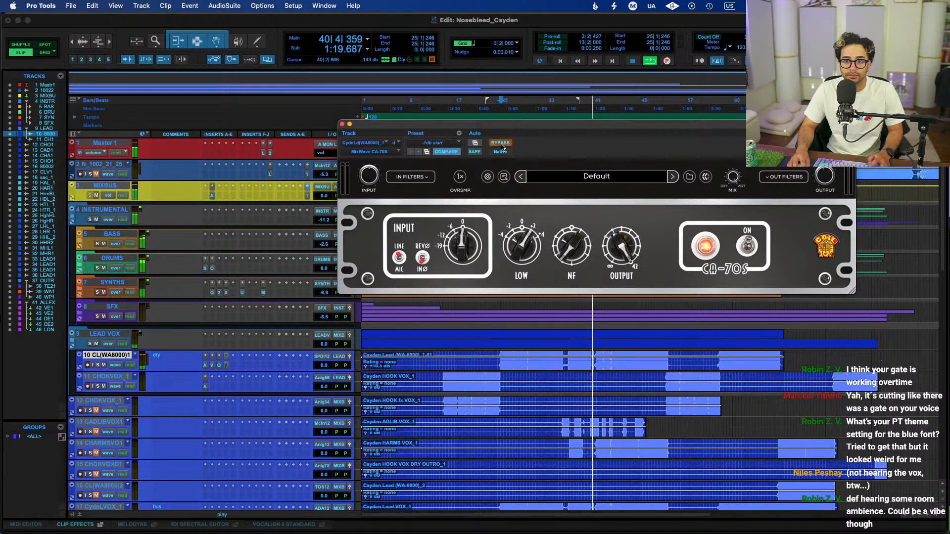
pyautogui.click(503, 144)
pyautogui.click(503, 144)
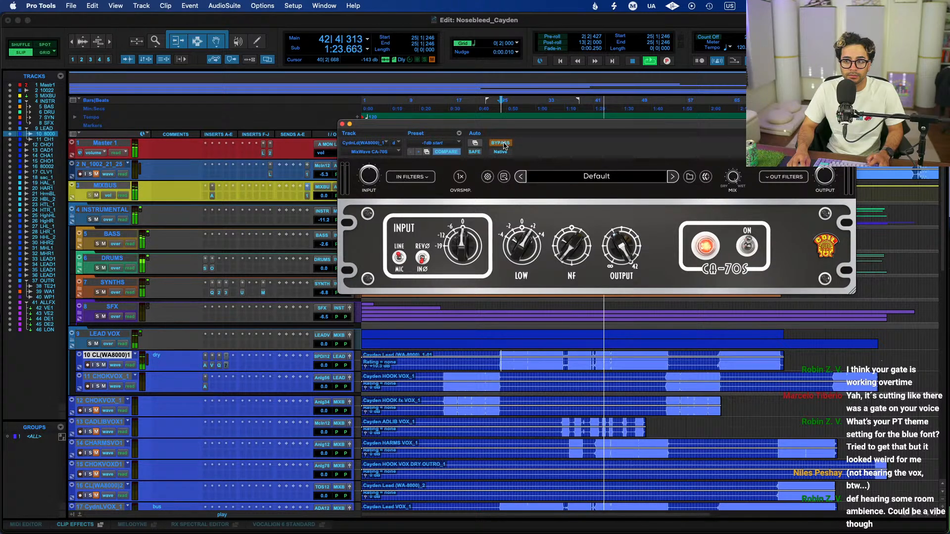
pyautogui.click(503, 144)
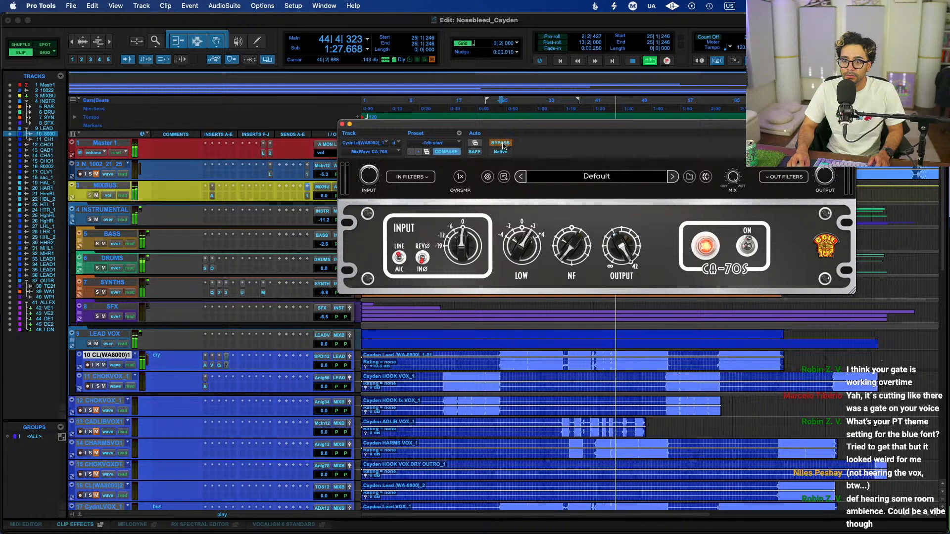
# Set the CA-70S NF control to 2.896 and reopen Pro-Q 4 on the dry lead
pyautogui.moveTo(585, 260)
pyautogui.moveTo(586, 259); pyautogui.dragTo(586, 241)
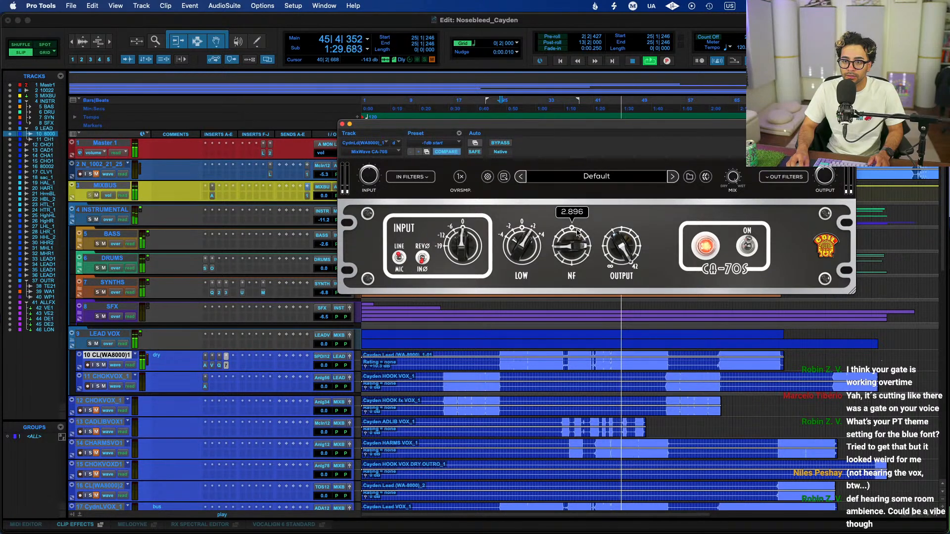
pyautogui.moveTo(566, 255)
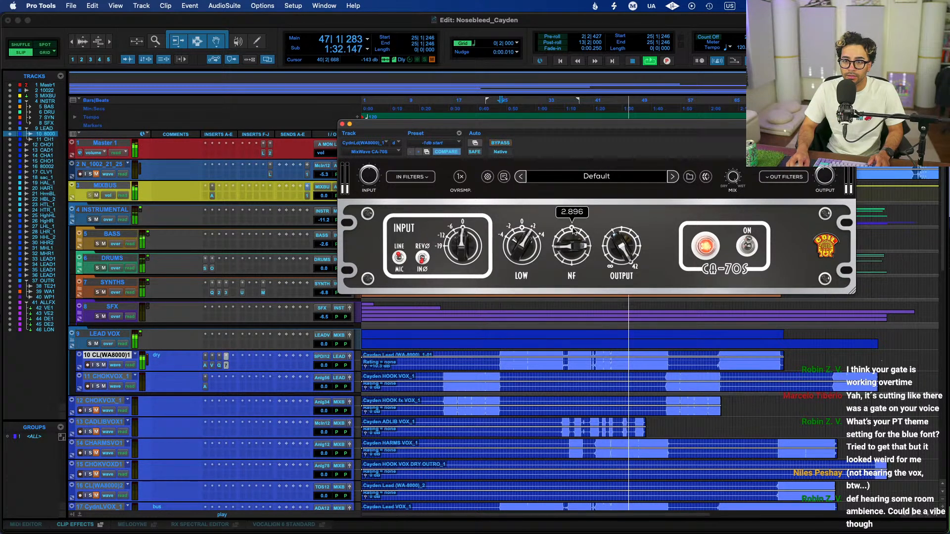
pyautogui.click(219, 366)
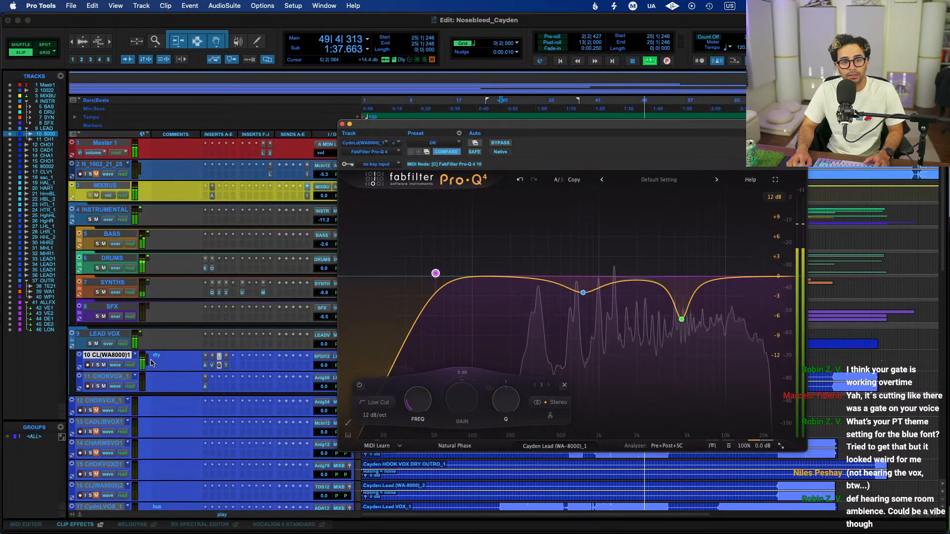
# Reopen the CA-70S on the dry lead, stop playback and check its Low and NF settings
pyautogui.click(226, 366)
pyautogui.press('space')
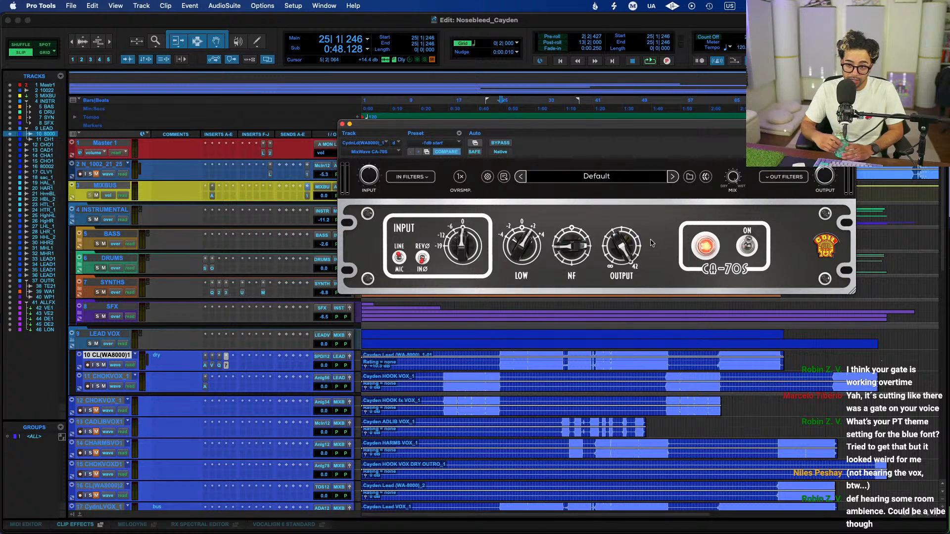
pyautogui.moveTo(514, 236)
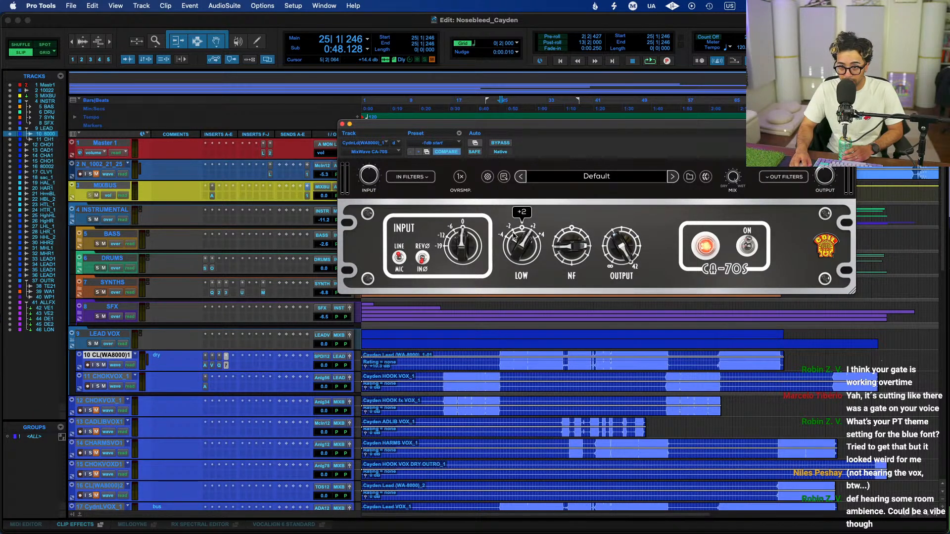
pyautogui.moveTo(575, 269)
pyautogui.moveTo(477, 522)
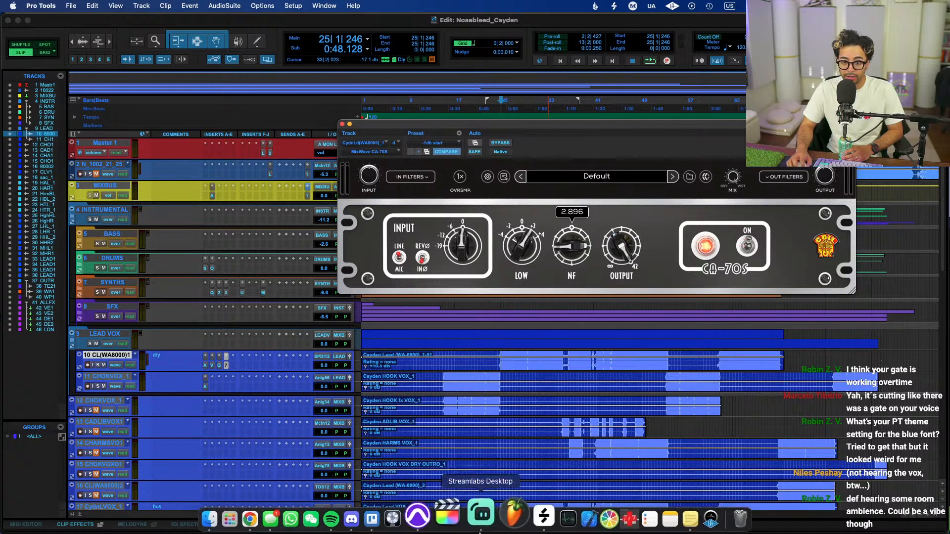
# Switch to PluginDoctor and unload the Oxford Limiter from the first plugin slot
pyautogui.click(602, 519)
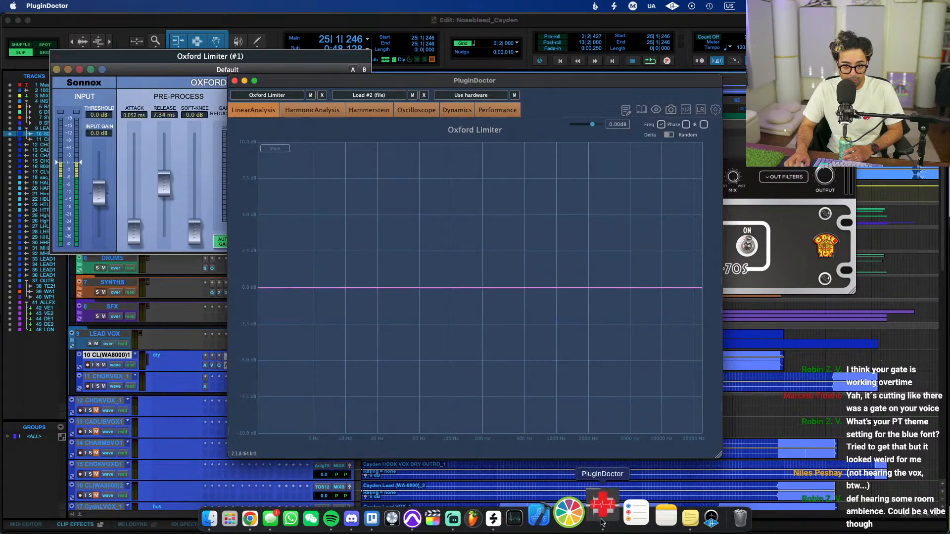
pyautogui.click(322, 110)
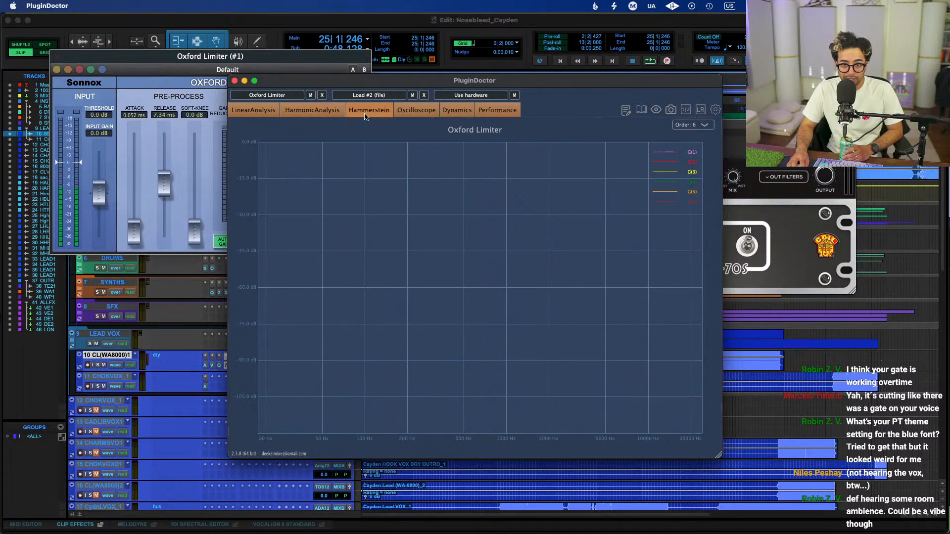
pyautogui.click(273, 111)
pyautogui.click(321, 96)
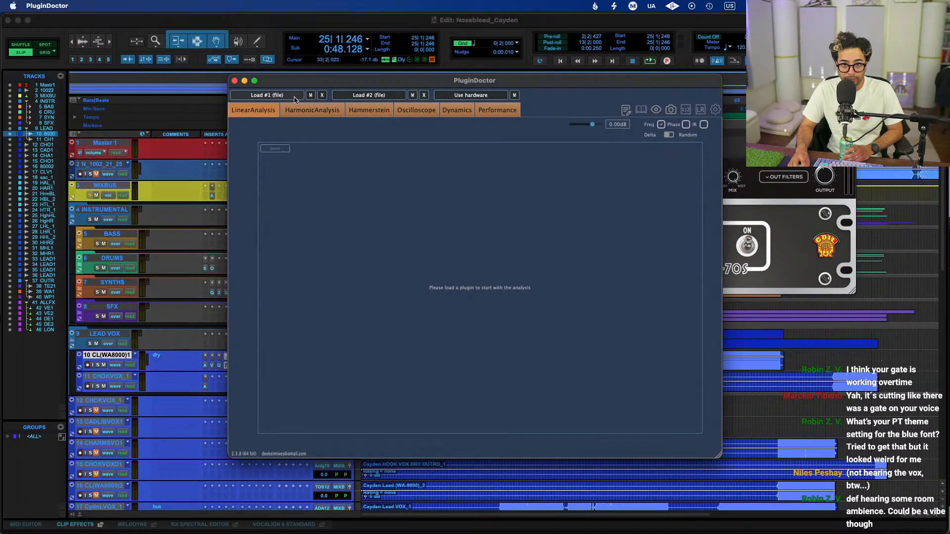
# Load MixWave CA-70S.component from the Components folder into PluginDoctor's first slot
pyautogui.click(280, 95)
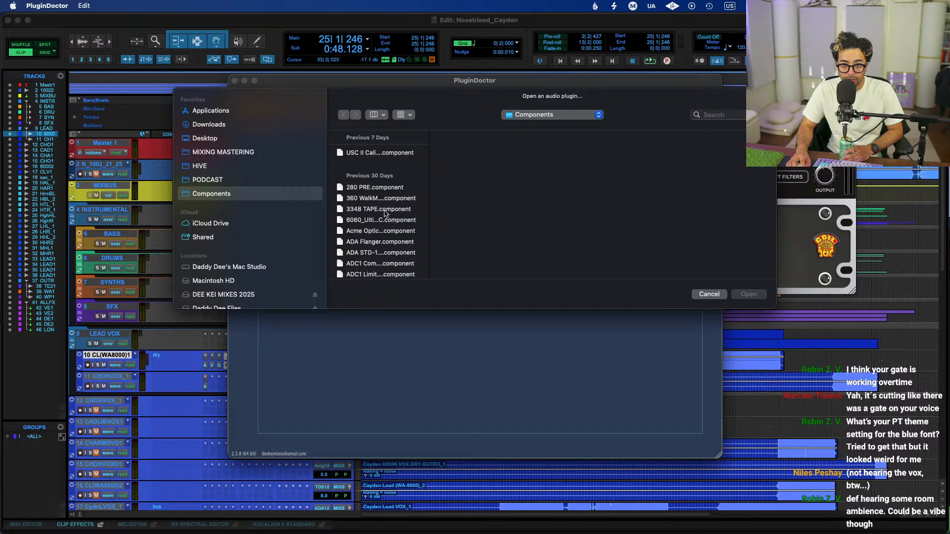
pyautogui.moveTo(430, 216); pyautogui.dragTo(503, 216)
pyautogui.scroll(-3, 391, 197)
pyautogui.scroll(-5, 391, 198)
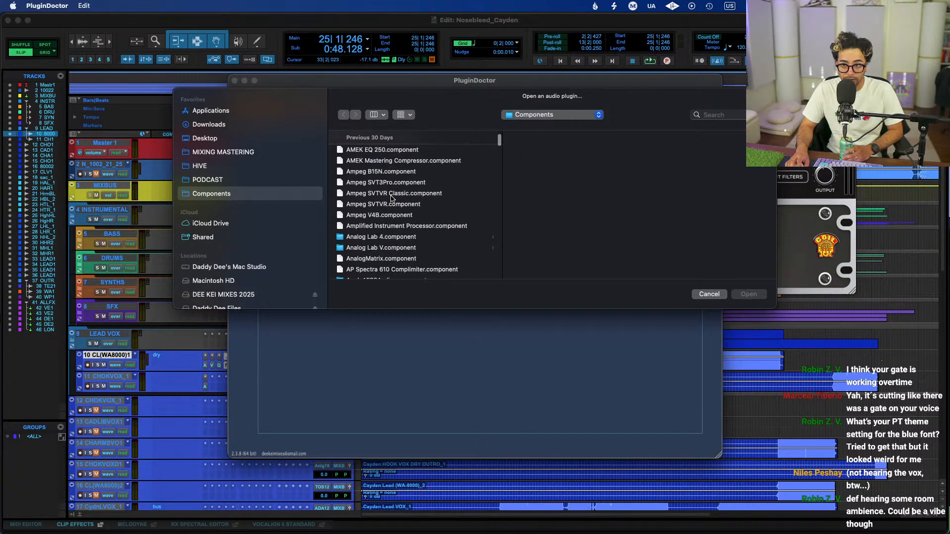
pyautogui.press('super+Tab')
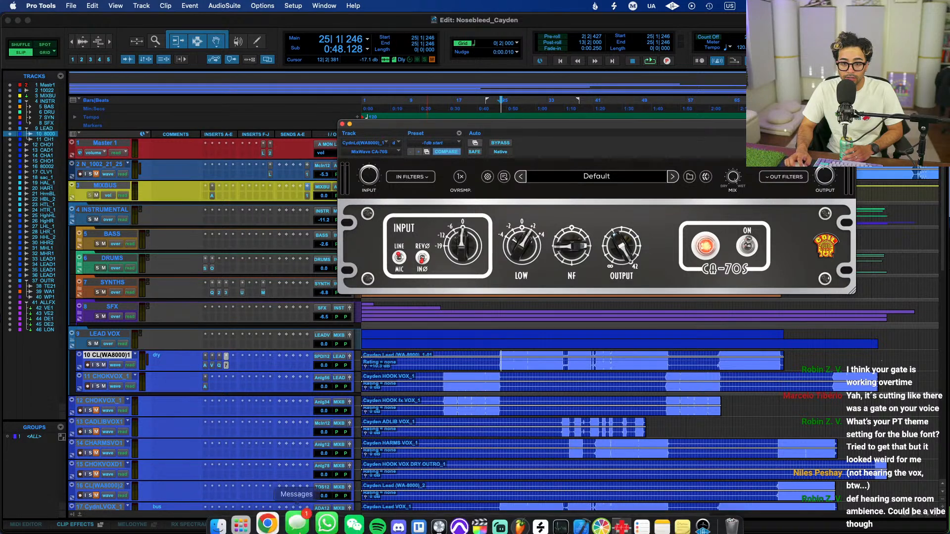
pyautogui.click(623, 520)
pyautogui.scroll(-15, 437, 224)
pyautogui.scroll(-15, 437, 225)
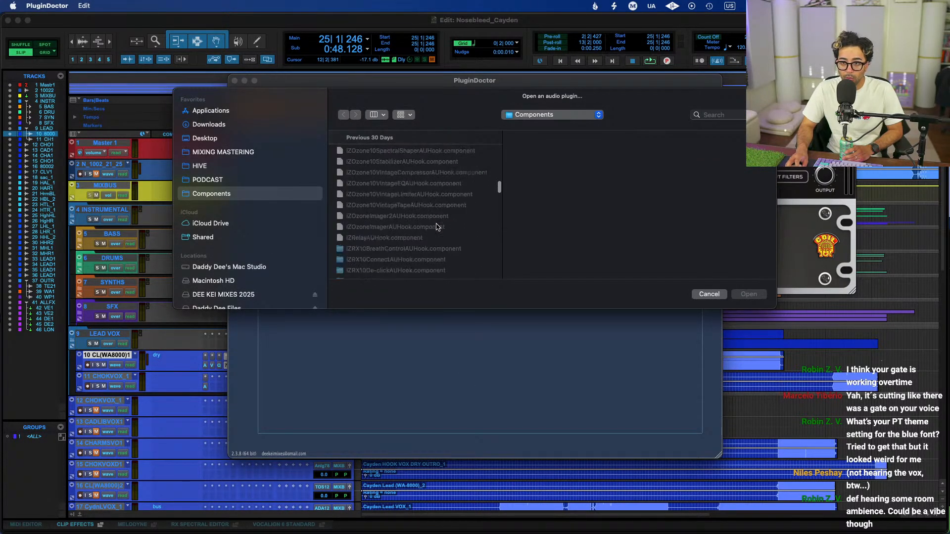
pyautogui.scroll(-8, 437, 227)
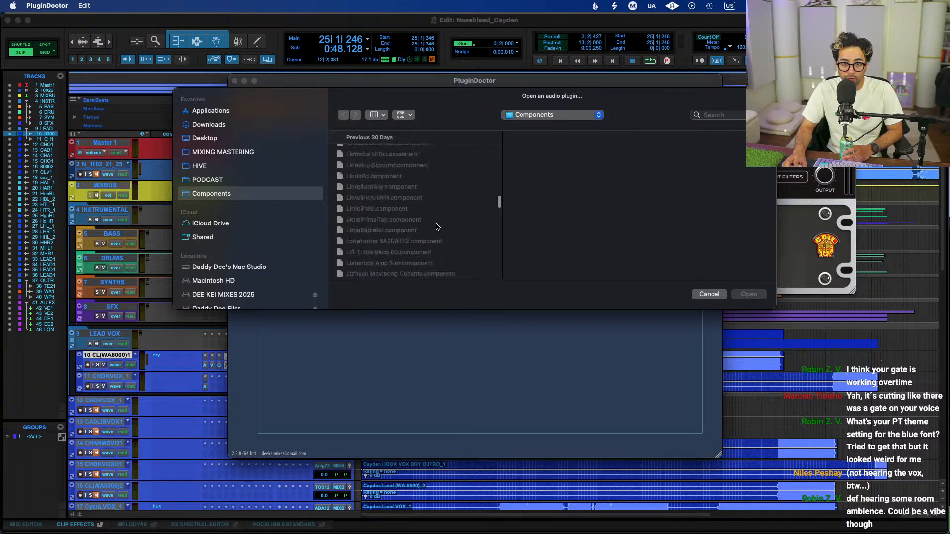
pyautogui.scroll(2, 406, 219)
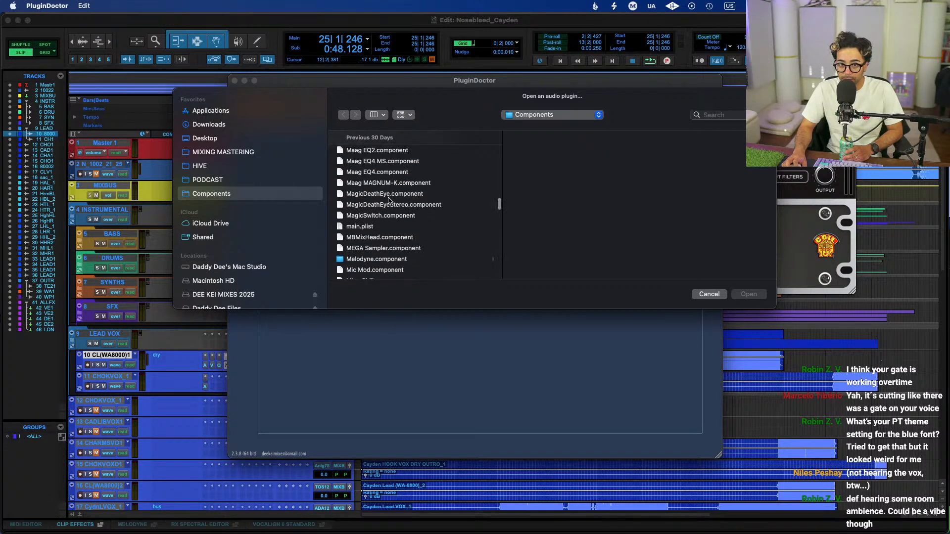
pyautogui.scroll(4, 390, 231)
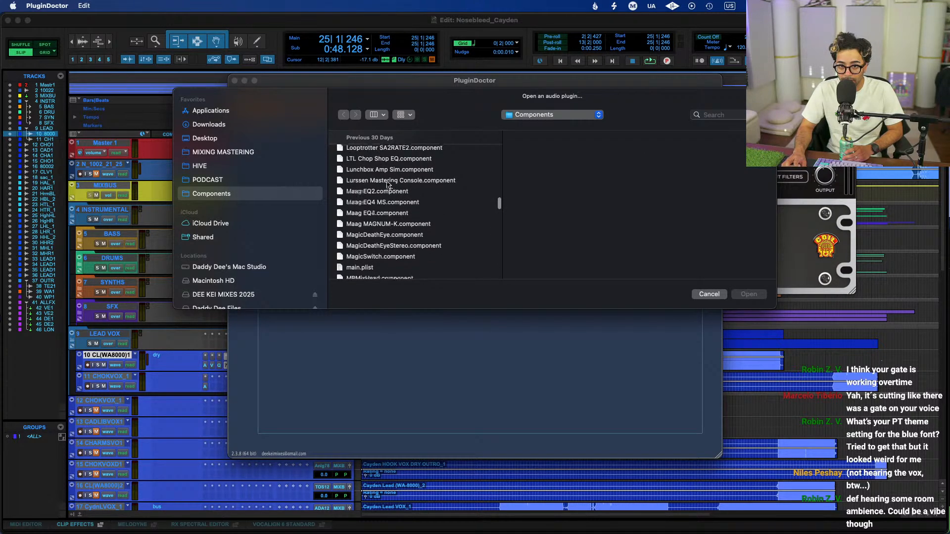
pyautogui.scroll(-2, 388, 184)
pyautogui.scroll(-5, 387, 184)
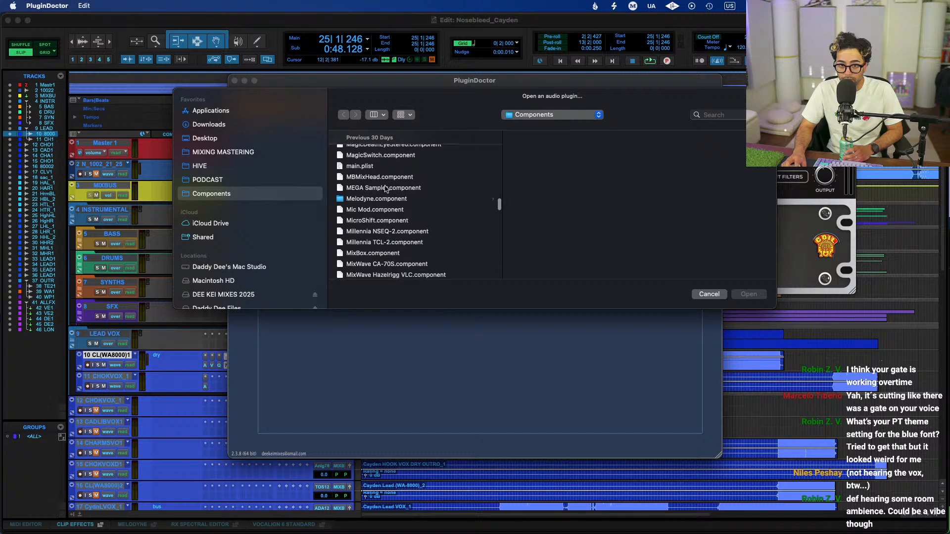
pyautogui.click(398, 221)
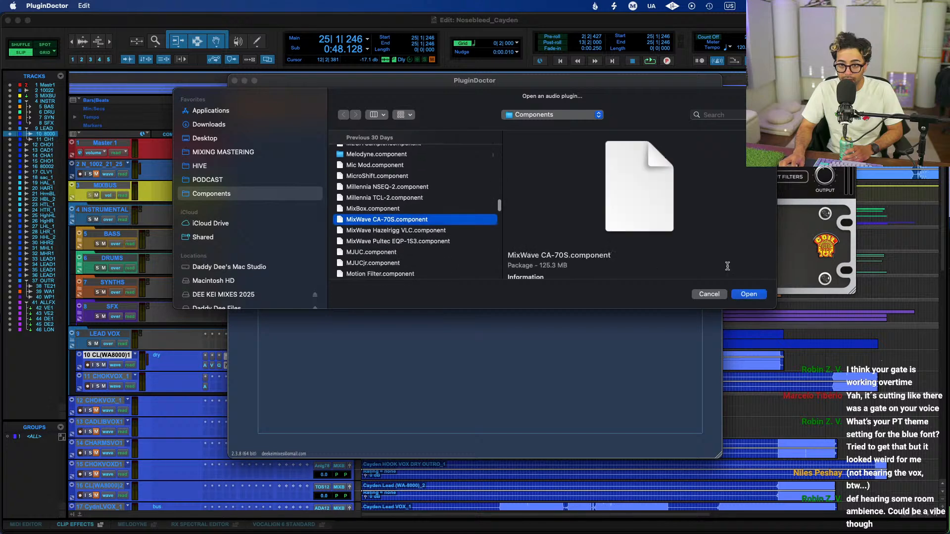
pyautogui.click(749, 295)
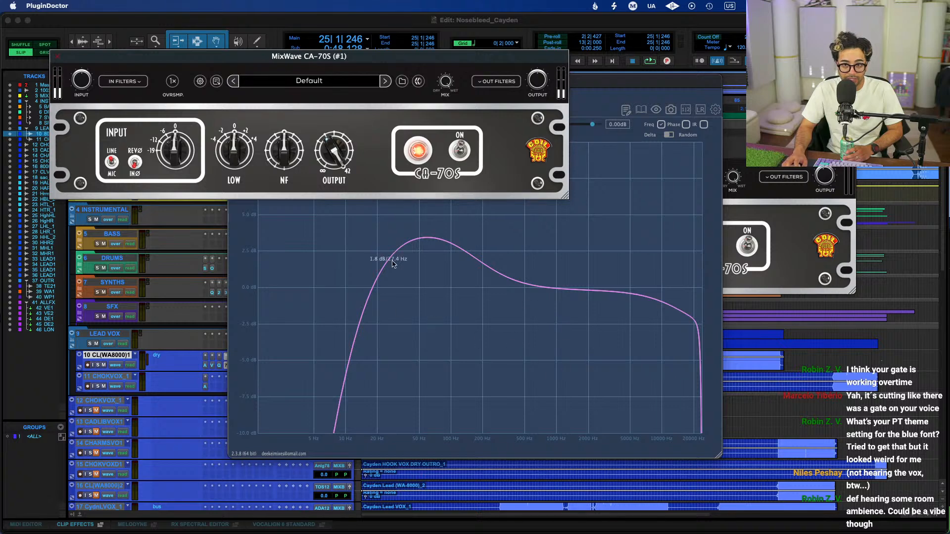
# Adjust the CA-70S NF control while watching its frequency response, and show the plugin's harmonic analysis
pyautogui.moveTo(289, 155); pyautogui.dragTo(243, 148)
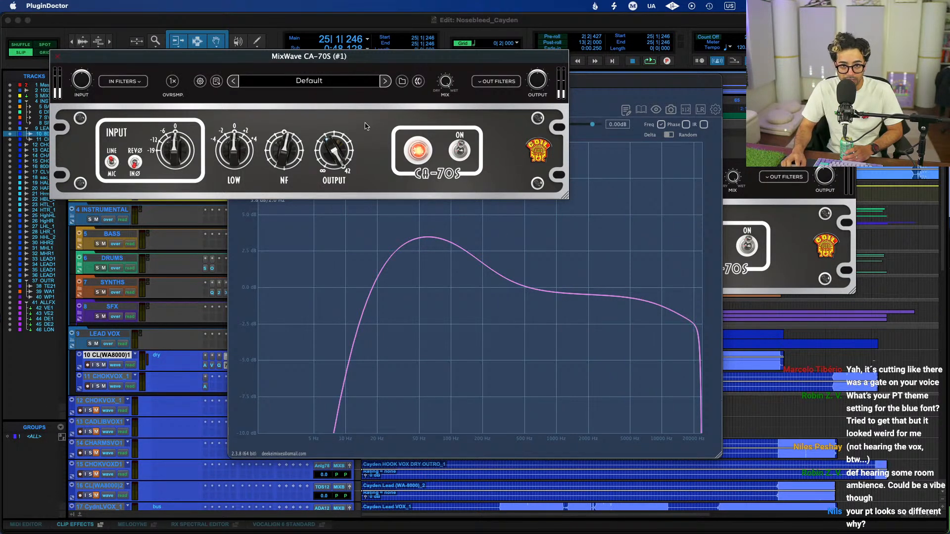
pyautogui.click(656, 84)
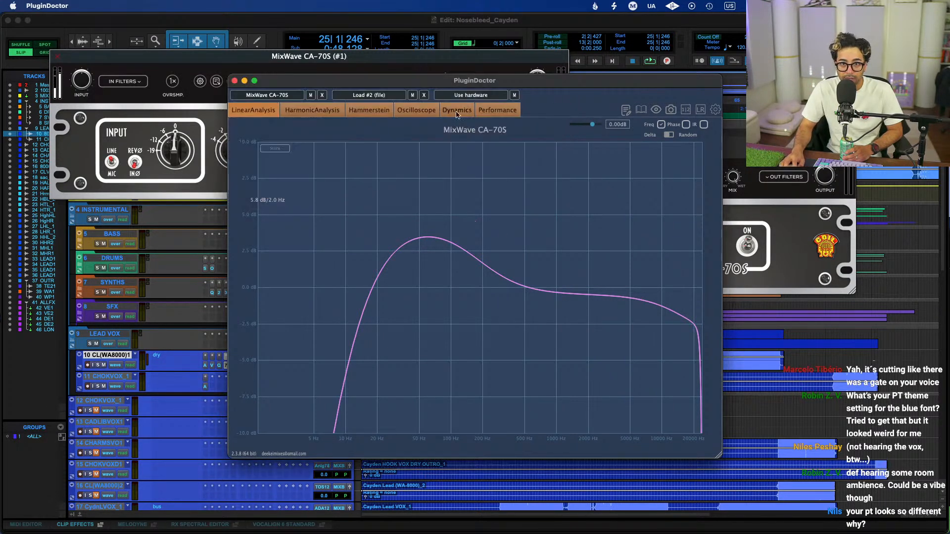
pyautogui.click(313, 109)
pyautogui.moveTo(185, 59); pyautogui.dragTo(377, 135)
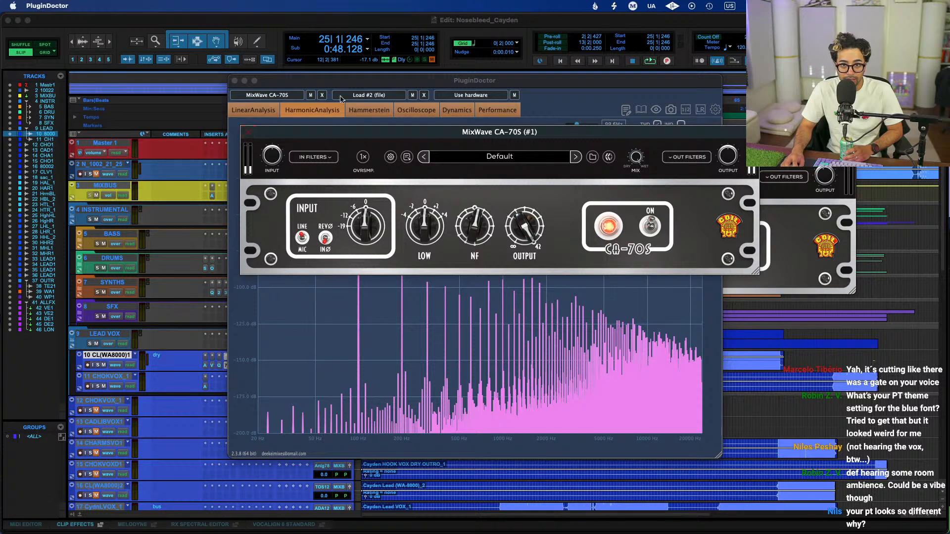
# Load UnFairchild.component into the second plugin slot for comparison with the CA-70S
pyautogui.click(369, 95)
pyautogui.scroll(-10, 389, 189)
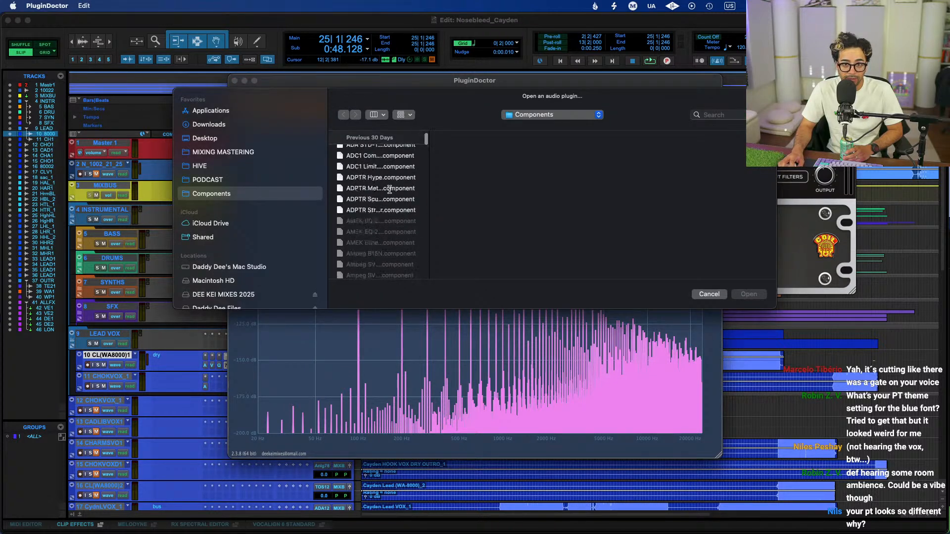
pyautogui.press('u')
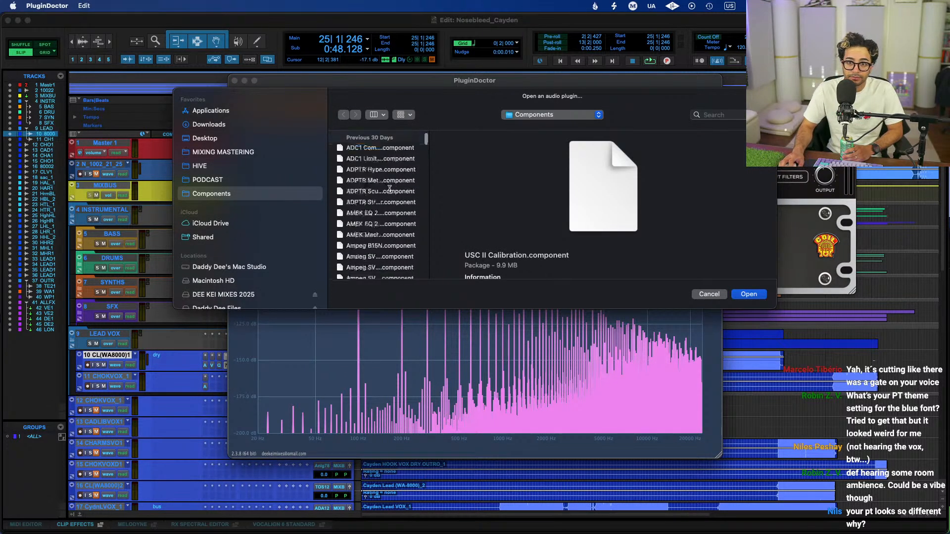
pyautogui.scroll(-10, 389, 190)
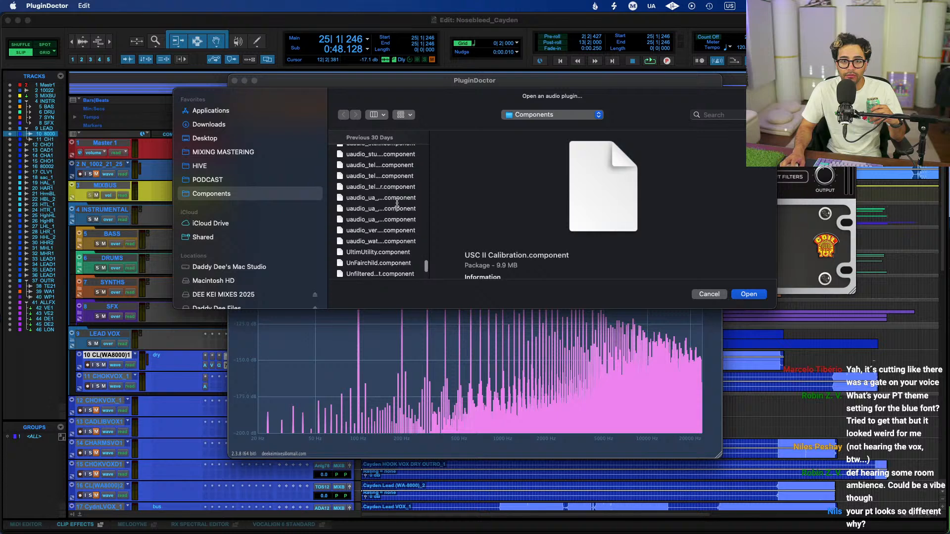
pyautogui.click(393, 236)
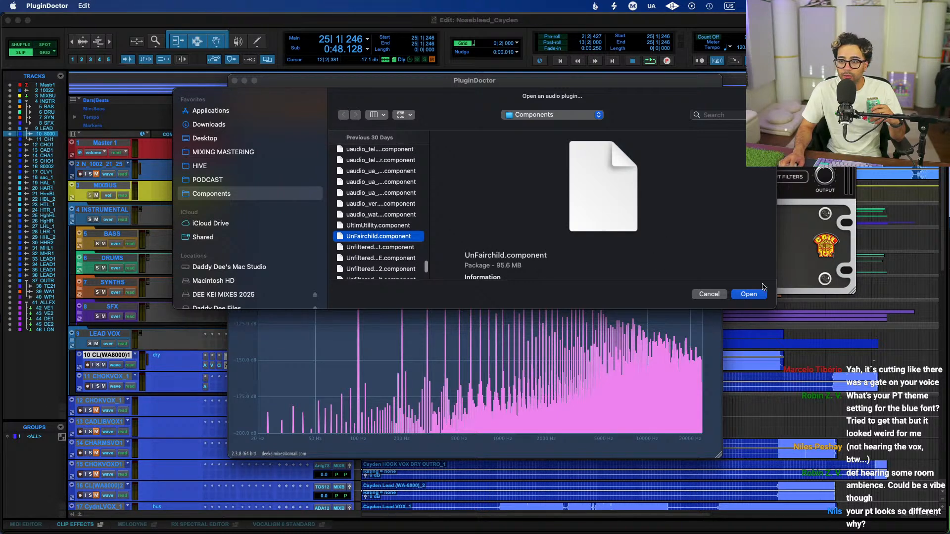
pyautogui.click(748, 294)
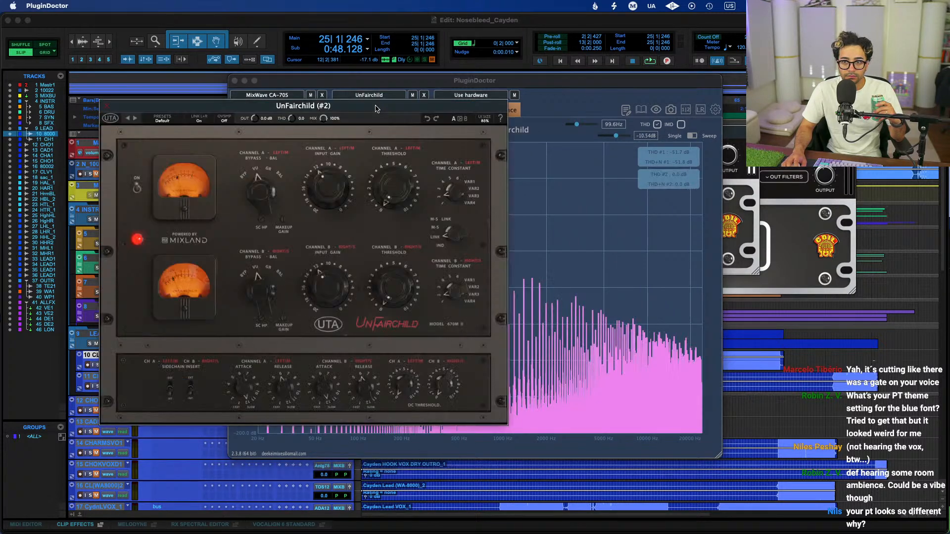
pyautogui.moveTo(428, 80); pyautogui.dragTo(482, 79)
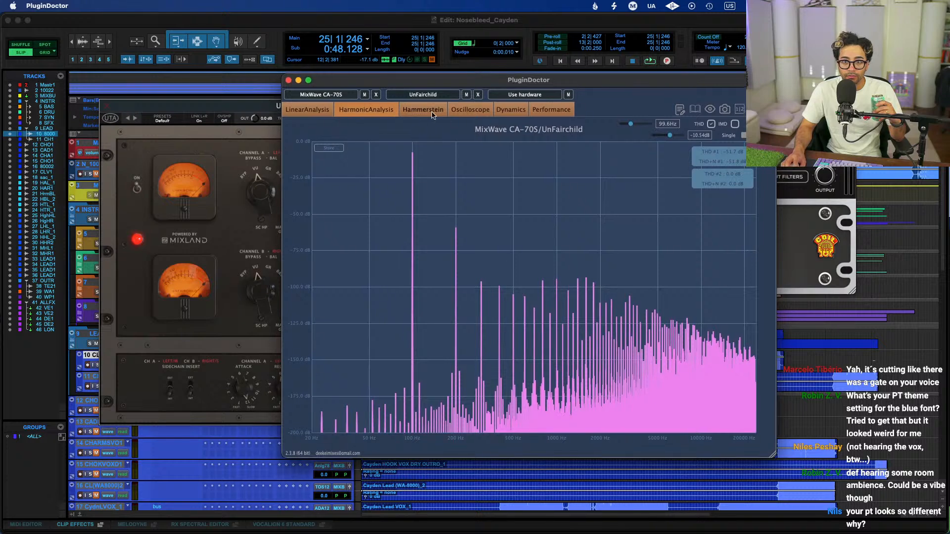
pyautogui.click(414, 97)
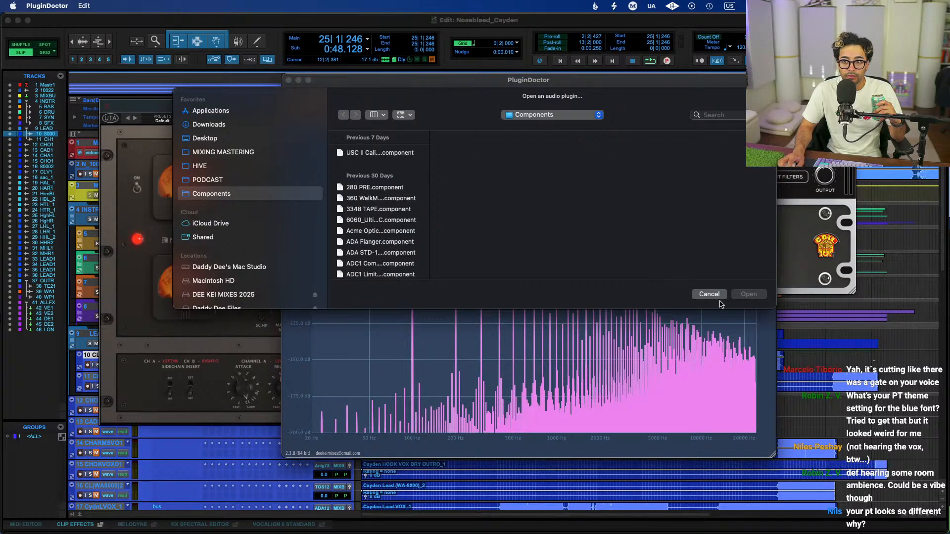
pyautogui.click(715, 295)
# Mute the CA-70S and examine the UnFairchild alone in the linear and harmonic analyses
pyautogui.click(364, 95)
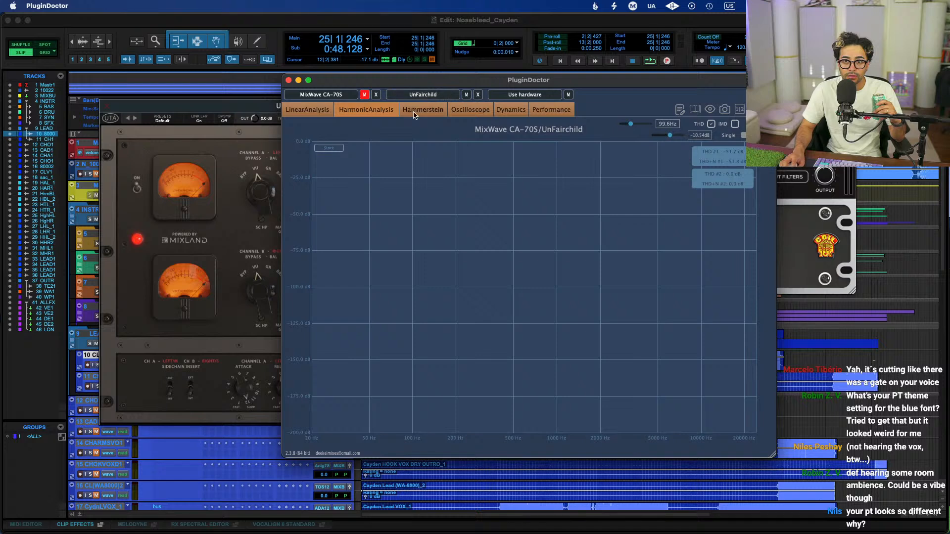
pyautogui.click(305, 112)
pyautogui.click(203, 110)
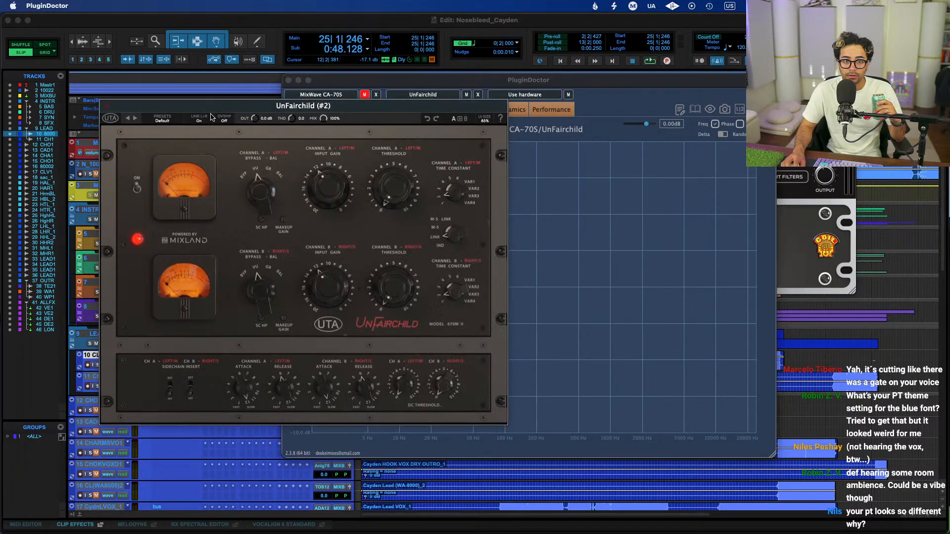
pyautogui.click(386, 89)
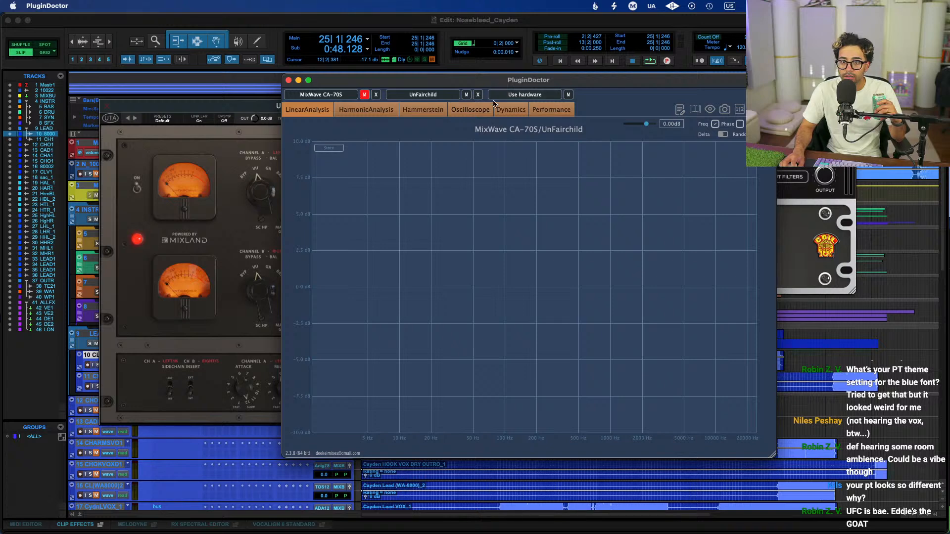
pyautogui.click(389, 113)
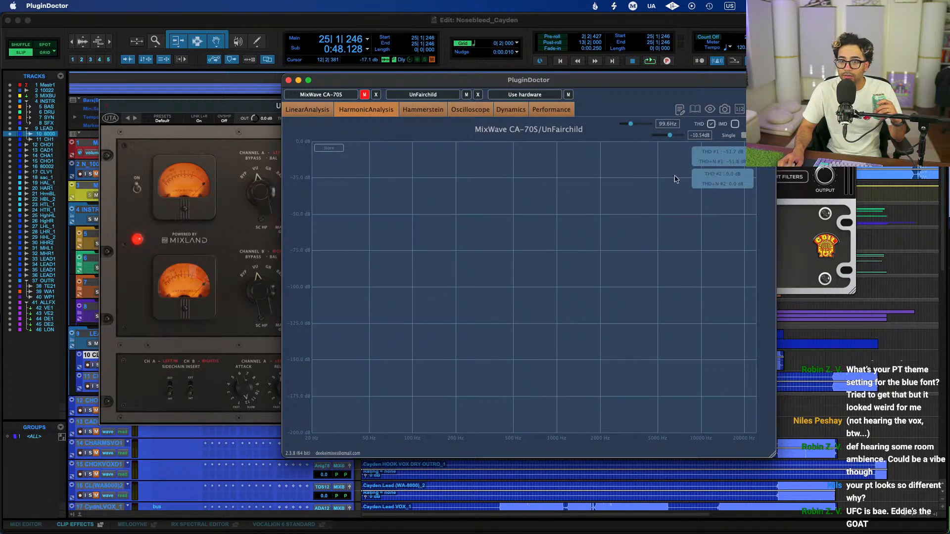
pyautogui.click(219, 155)
pyautogui.click(508, 79)
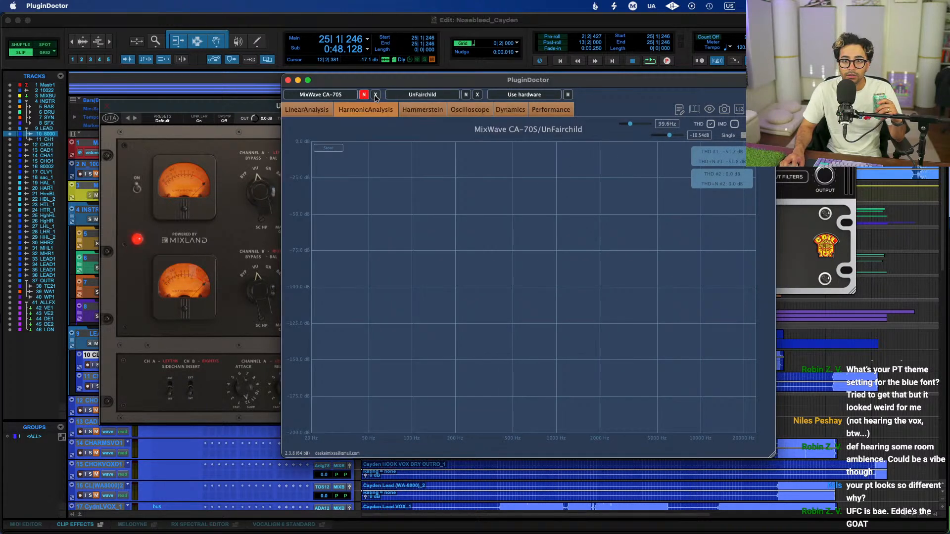
# Unmute the CA-70S, recheck the linear and harmonic analyses, and unload the UnFairchild from the second slot
pyautogui.click(365, 95)
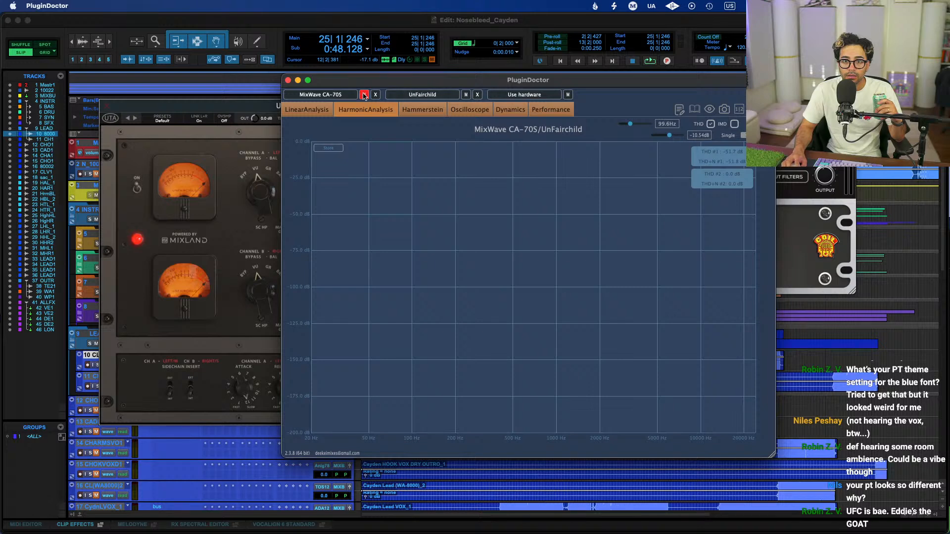
pyautogui.click(311, 110)
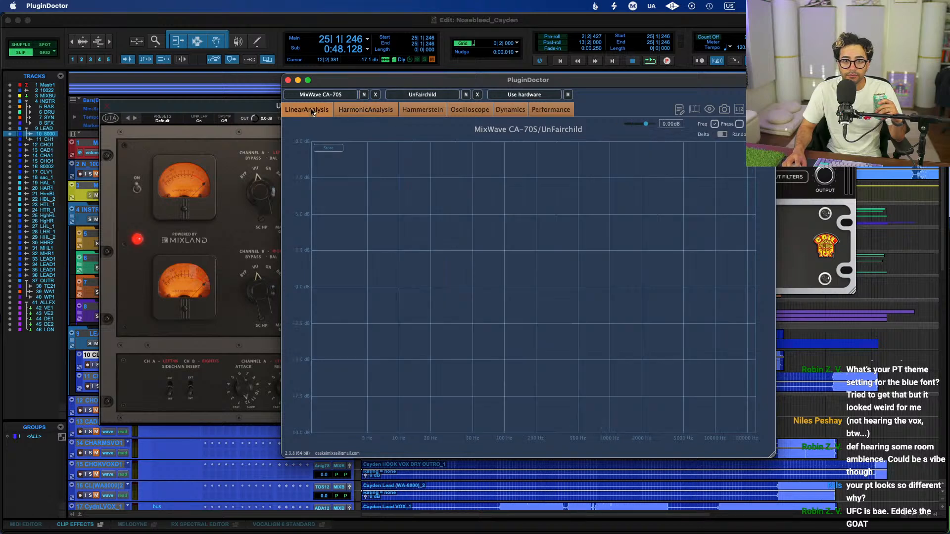
pyautogui.click(368, 113)
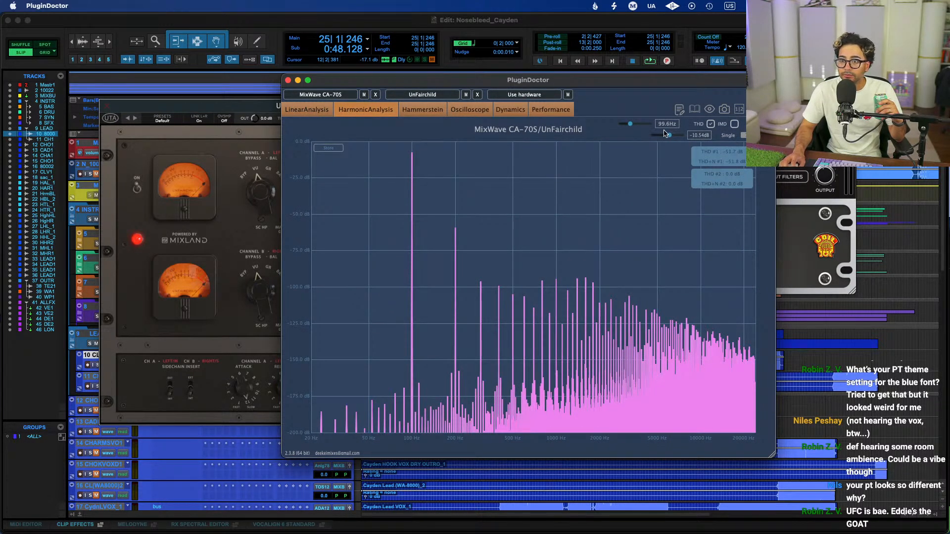
pyautogui.click(479, 95)
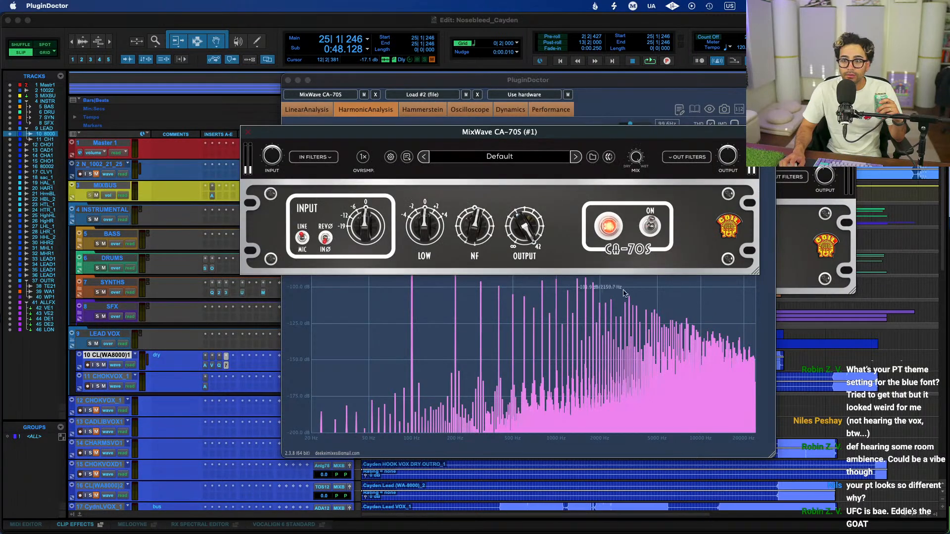
# Show the linear analysis and set the CA-70S LOW control to -4 and NF to 0.000
pyautogui.click(511, 124)
pyautogui.click(302, 111)
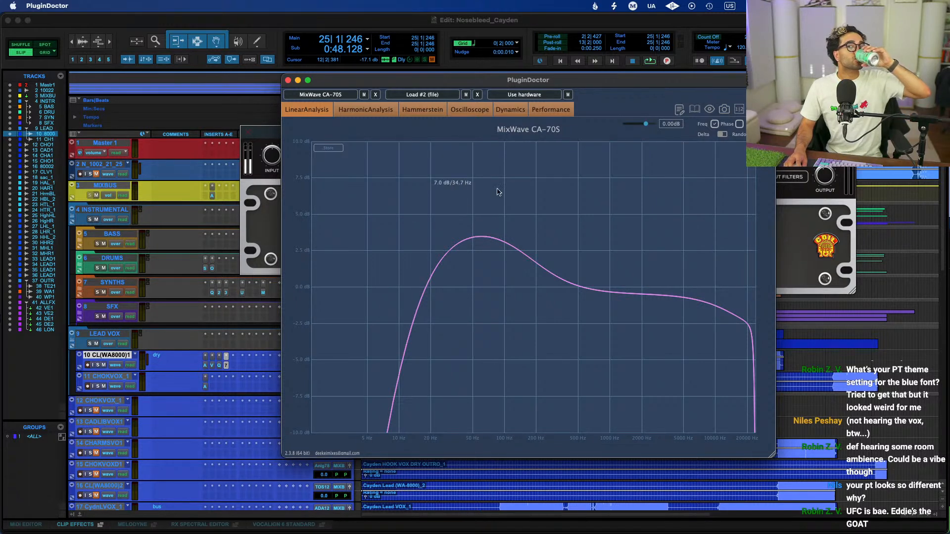
pyautogui.click(273, 139)
pyautogui.moveTo(273, 139); pyautogui.dragTo(304, 60)
pyautogui.moveTo(464, 143); pyautogui.dragTo(483, 278)
pyautogui.moveTo(515, 132); pyautogui.dragTo(554, 531)
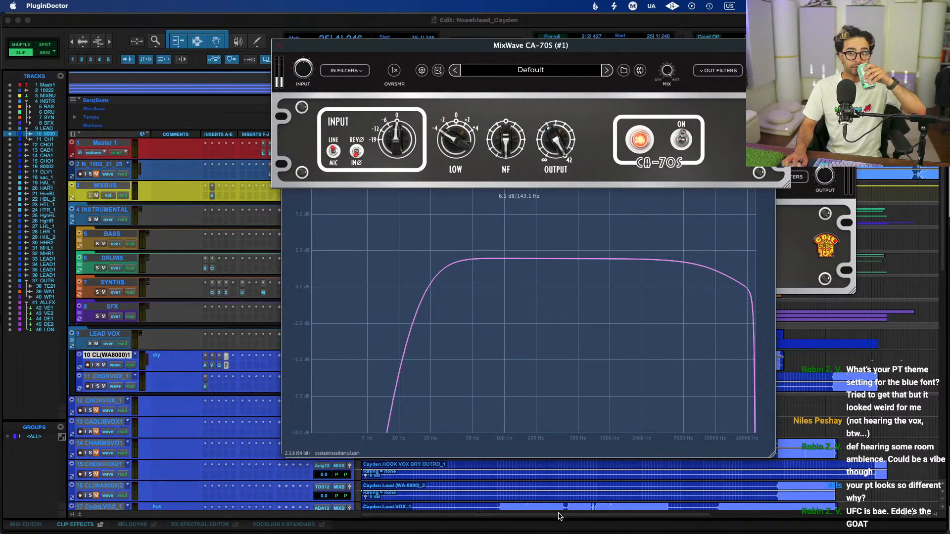
# Vary the CA-70S NF and LOW controls against the linear curve, ending with LOW at +2 and NF at 3.725, and close the plugin window
pyautogui.moveTo(455, 147)
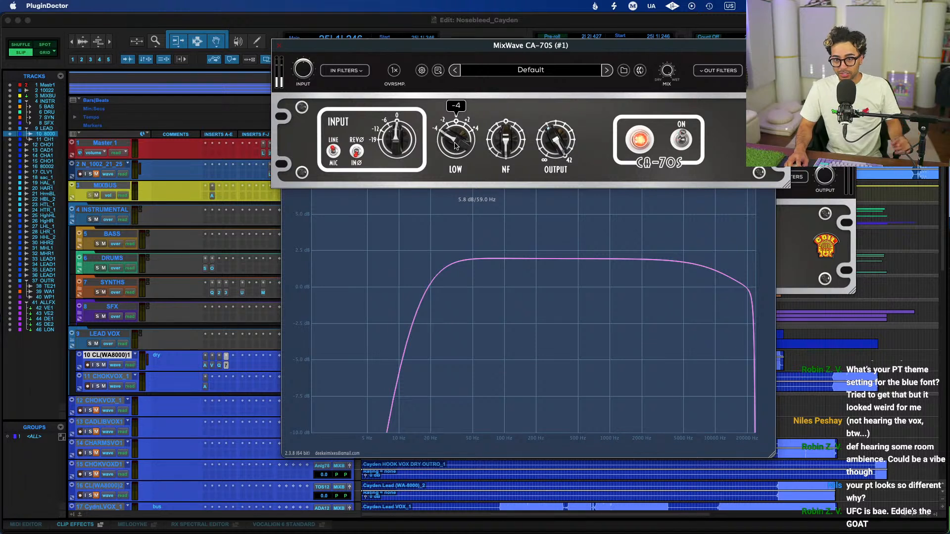
pyautogui.moveTo(505, 147)
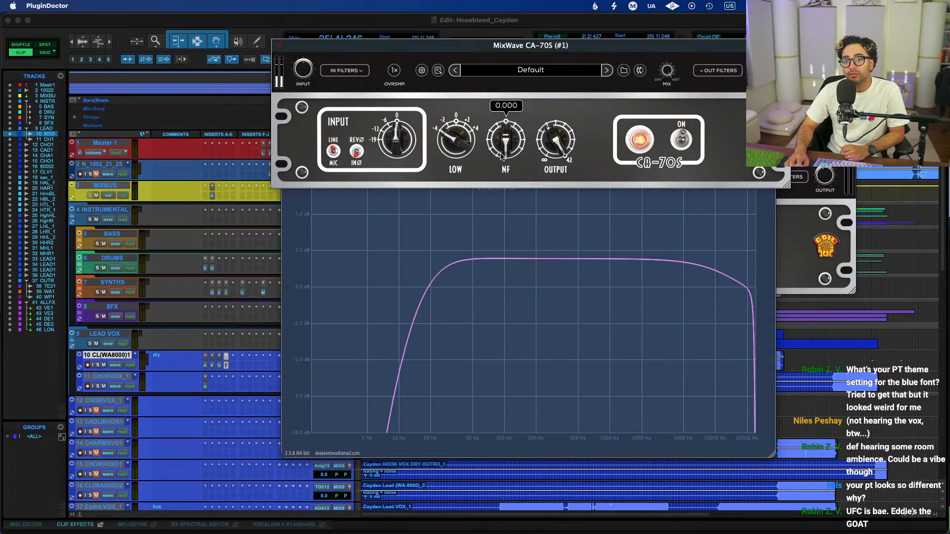
pyautogui.moveTo(505, 150); pyautogui.dragTo(525, 2)
pyautogui.moveTo(456, 148); pyautogui.dragTo(486, 339)
pyautogui.moveTo(445, 144); pyautogui.dragTo(455, 193)
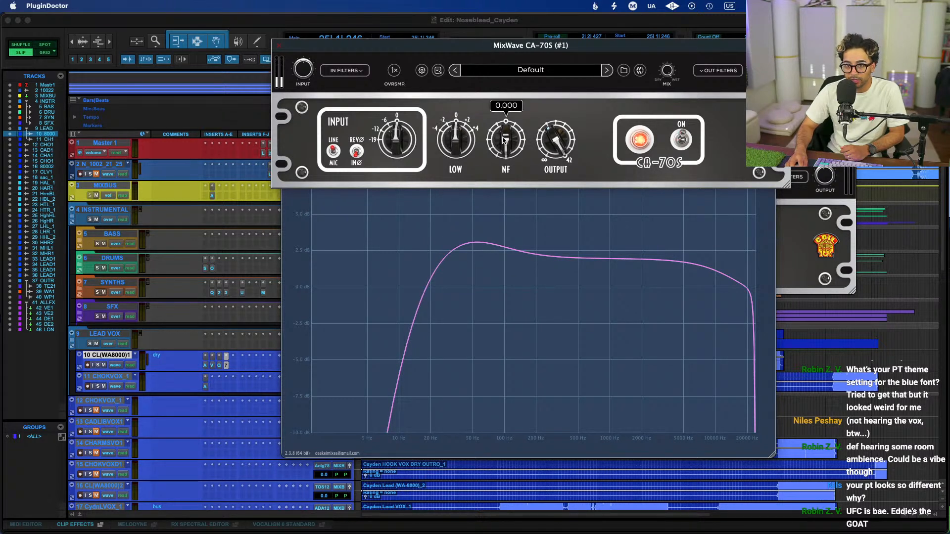
pyautogui.moveTo(508, 127); pyautogui.dragTo(508, 97)
pyautogui.moveTo(459, 134); pyautogui.dragTo(460, 119)
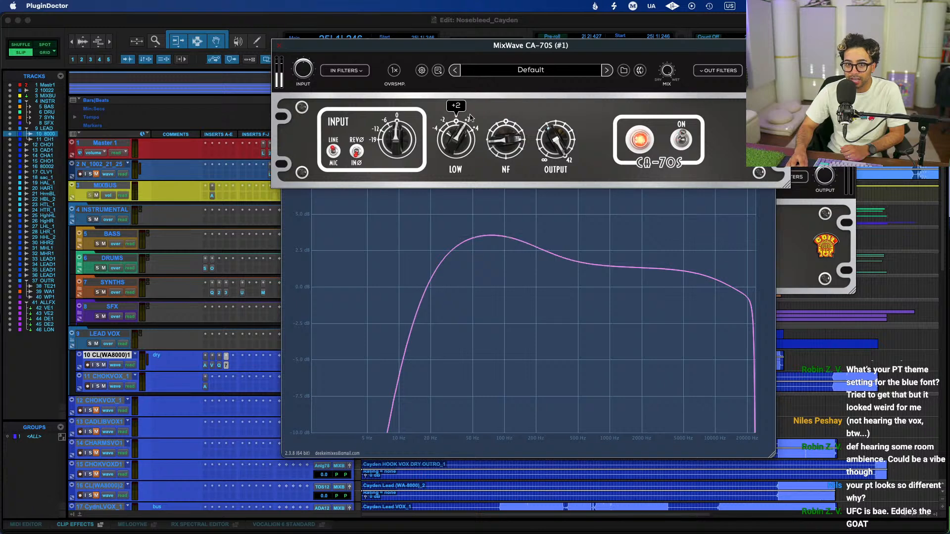
pyautogui.moveTo(506, 143)
pyautogui.mouseDown()
pyautogui.moveTo(509, 127)
pyautogui.moveTo(510, 145)
pyautogui.mouseUp()
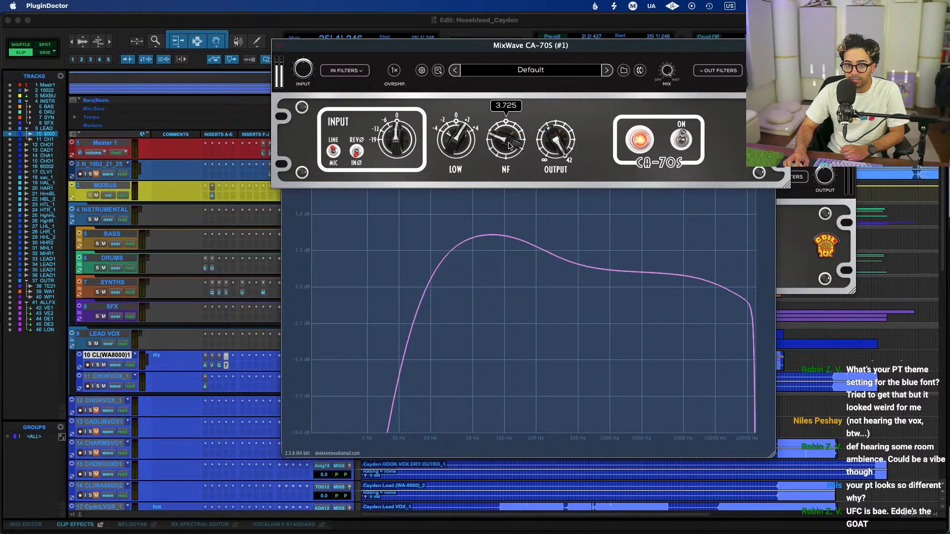
pyautogui.click(277, 48)
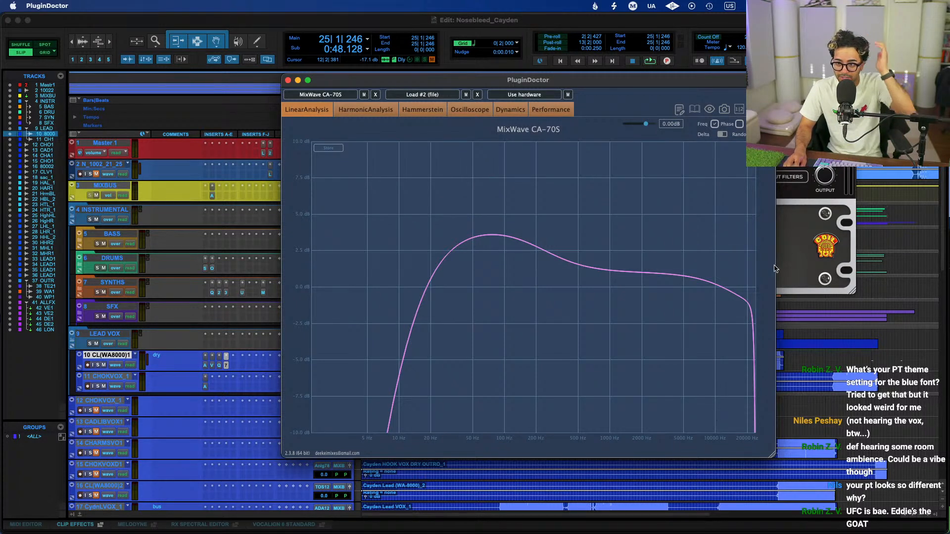
# Load UnFairchild.component into the first plugin slot in place of the CA-70S
pyautogui.click(349, 95)
pyautogui.scroll(-15, 388, 220)
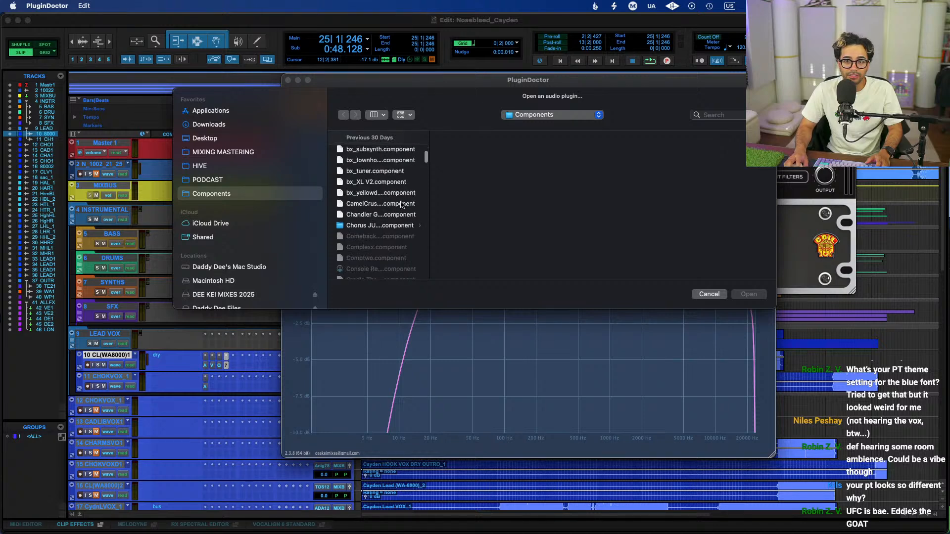
pyautogui.moveTo(425, 159); pyautogui.dragTo(426, 272)
pyautogui.scroll(10, 425, 267)
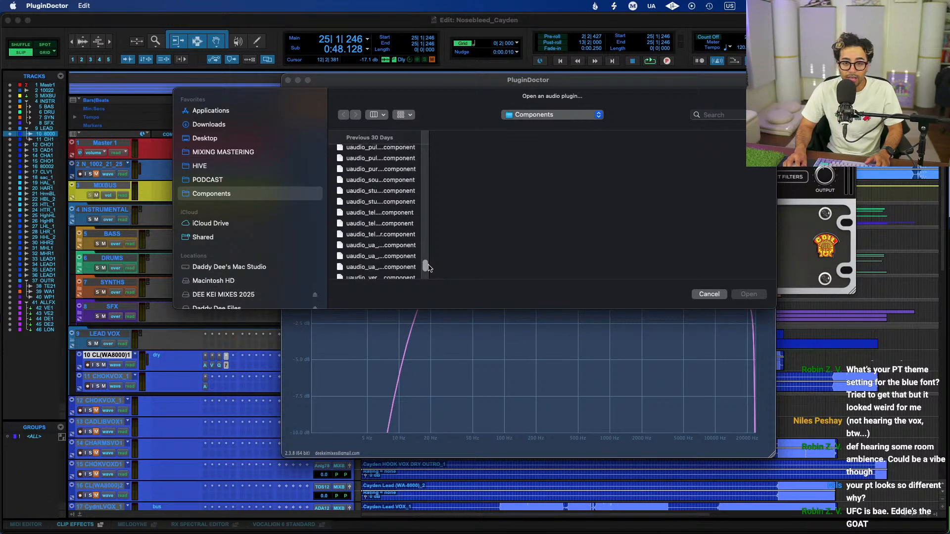
pyautogui.scroll(-5, 394, 240)
pyautogui.scroll(-5, 393, 240)
pyautogui.scroll(5, 394, 241)
pyautogui.scroll(5, 394, 241)
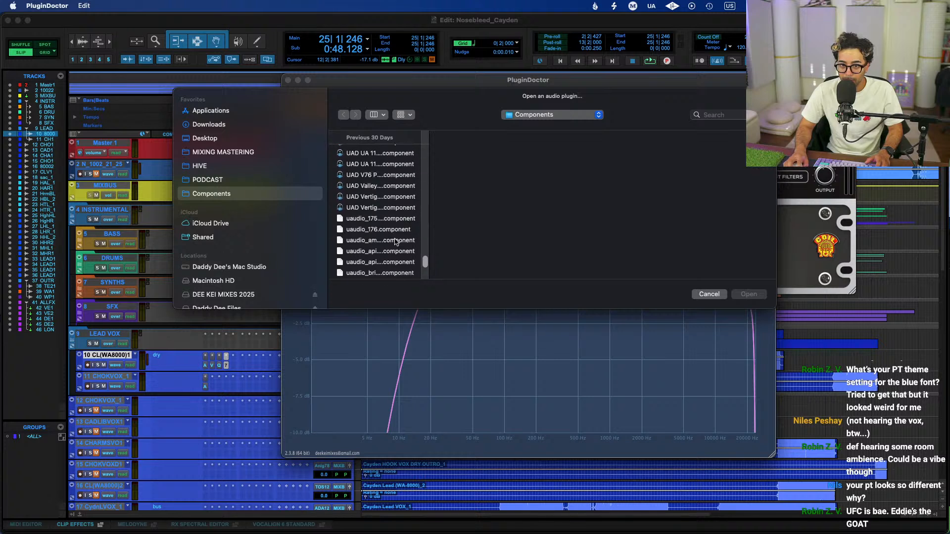
pyautogui.scroll(-1, 395, 242)
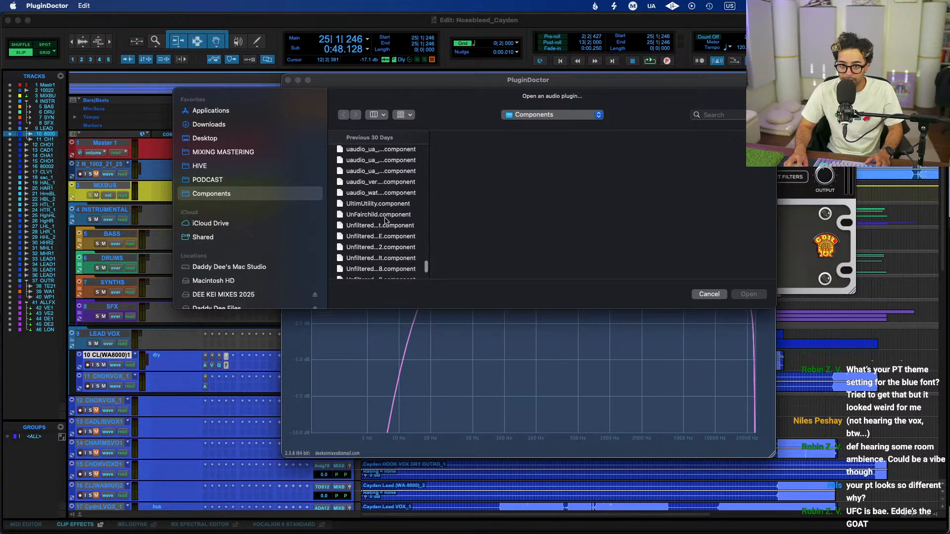
pyautogui.click(378, 216)
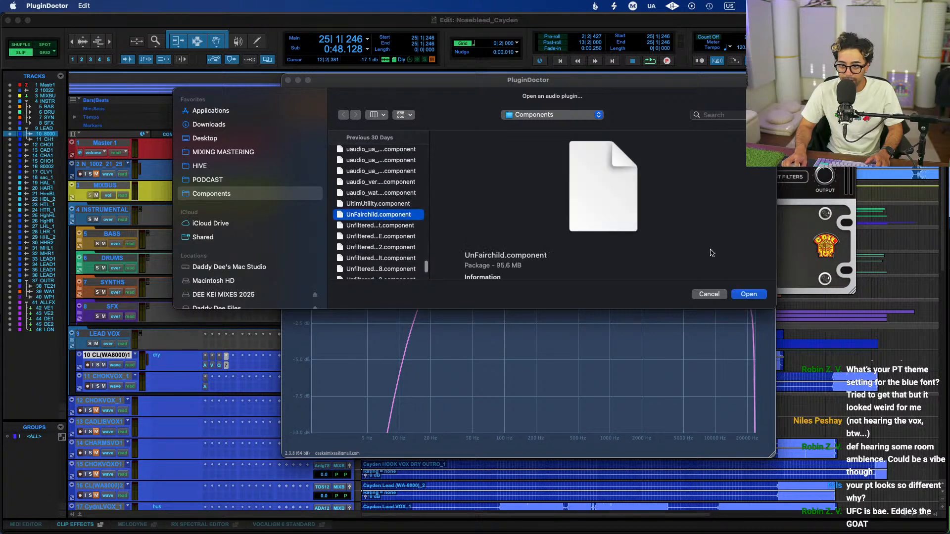
pyautogui.click(750, 295)
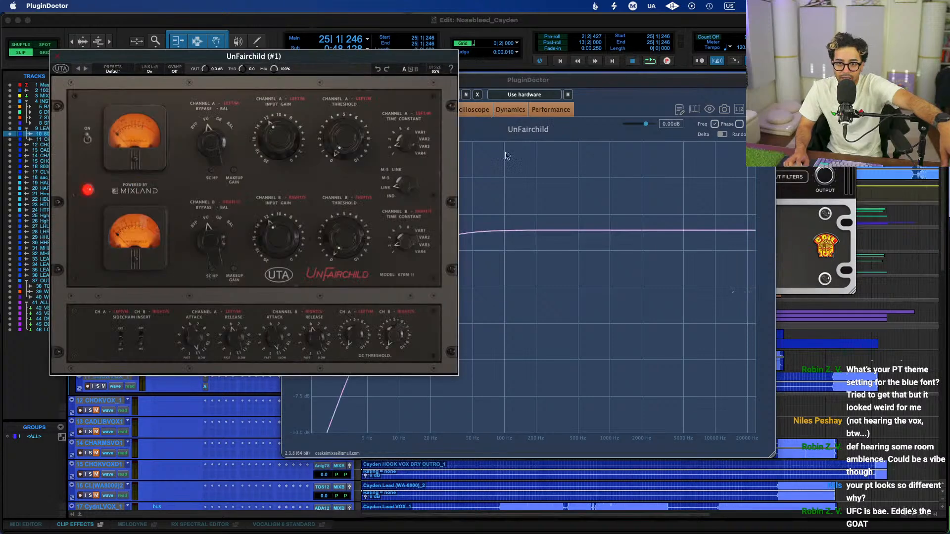
# Show the UnFairchild's harmonic analysis and raise the input gain on both channels to examine the added harmonics
pyautogui.click(572, 83)
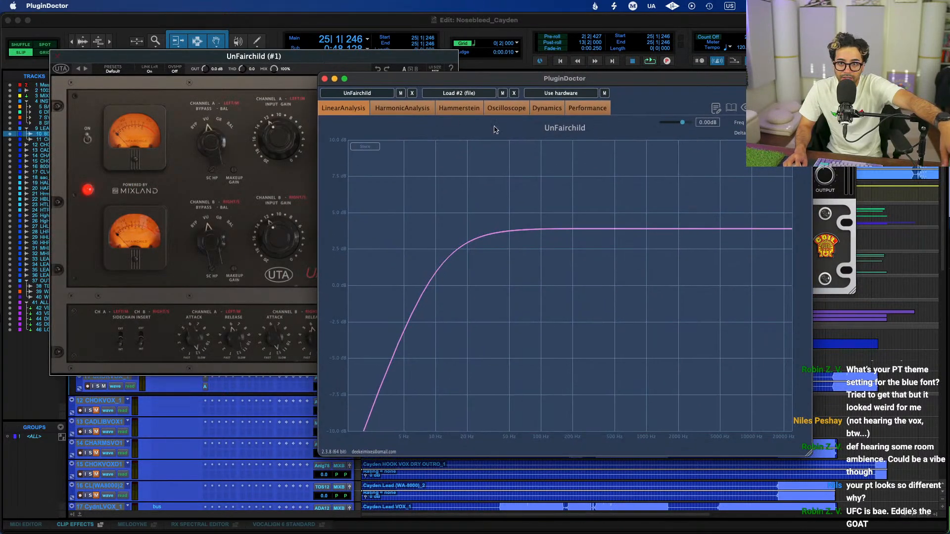
pyautogui.click(400, 110)
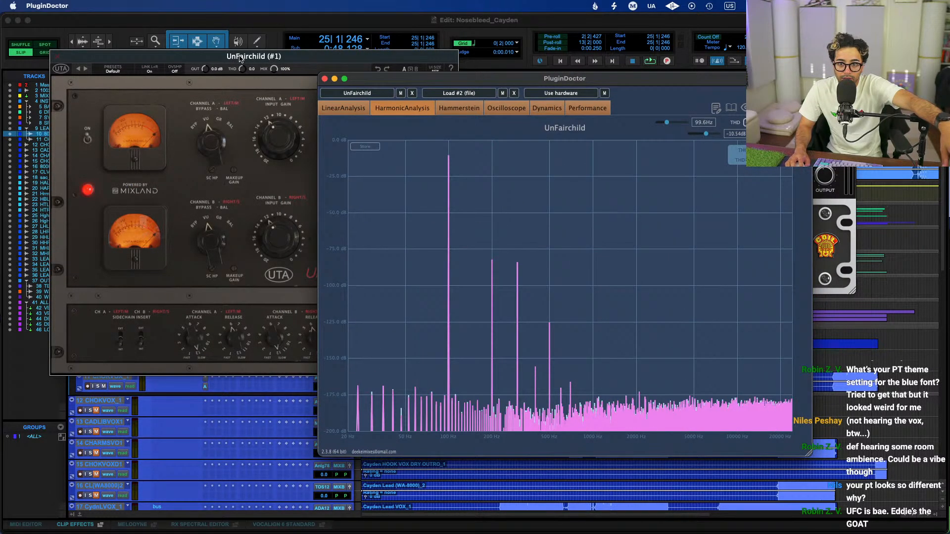
pyautogui.click(240, 58)
pyautogui.moveTo(276, 152); pyautogui.dragTo(284, 149)
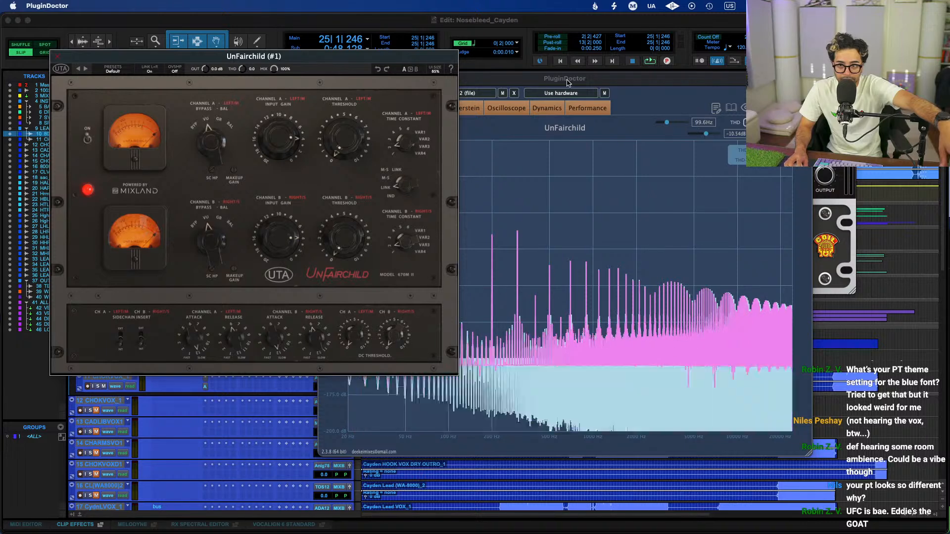
pyautogui.click(592, 79)
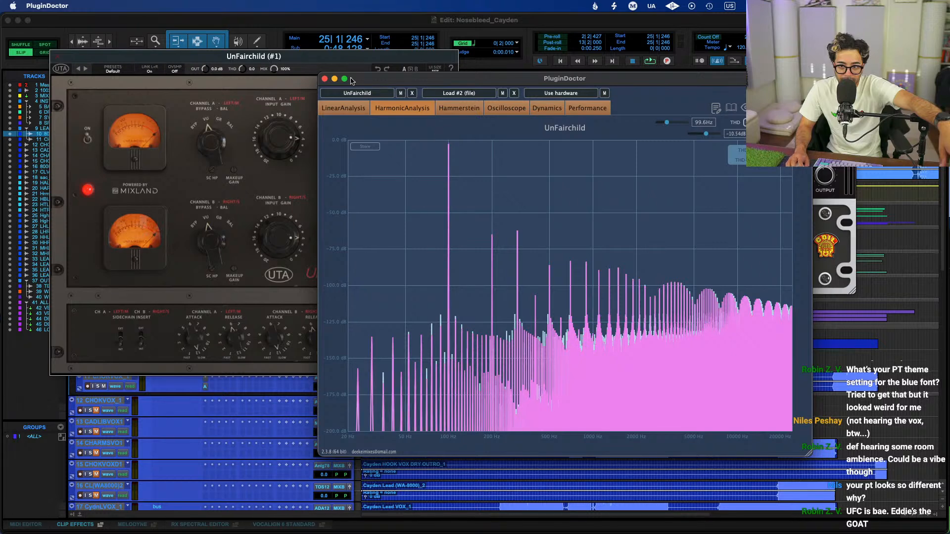
# Unload the UnFairchild and close PluginDoctor, then save the Nosebleed_Cayden session in Pro Tools
pyautogui.click(401, 94)
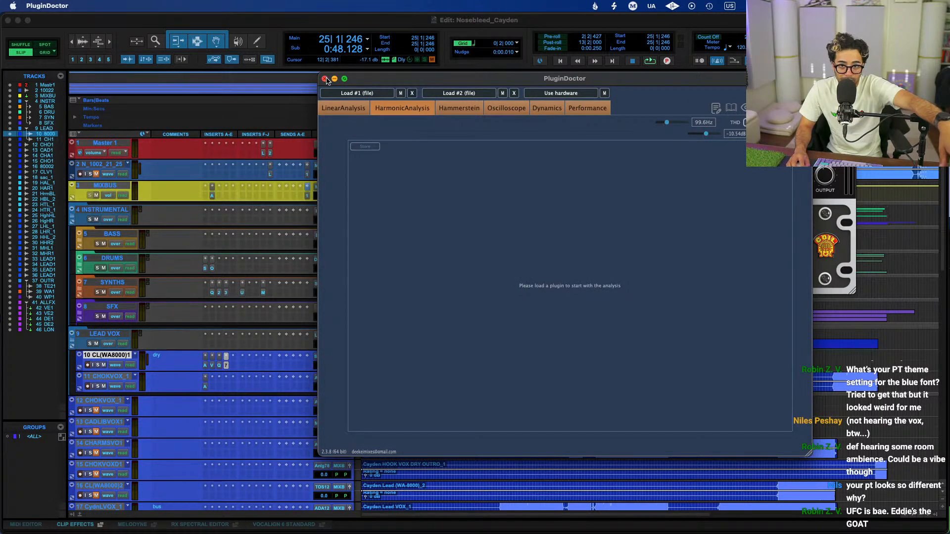
pyautogui.click(326, 80)
pyautogui.click(342, 125)
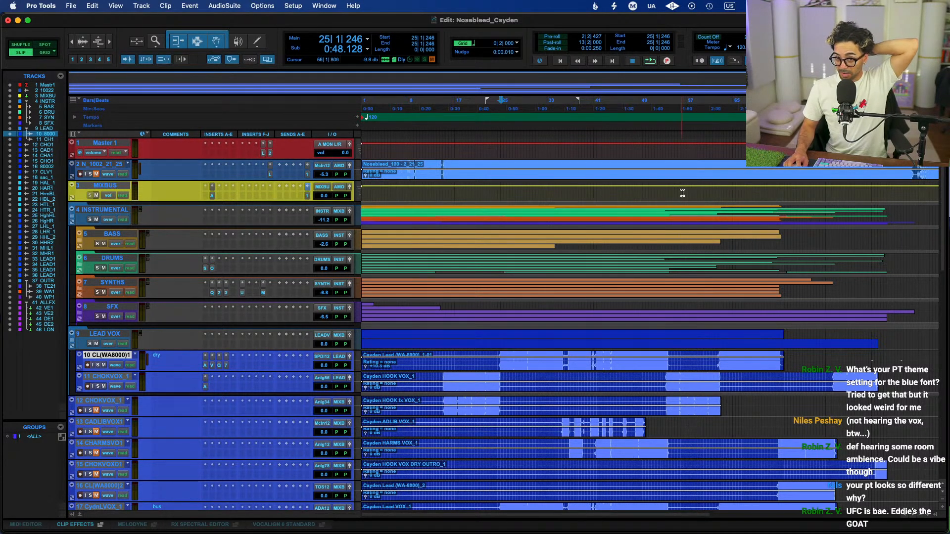
pyautogui.click(503, 236)
pyautogui.press('super+s')
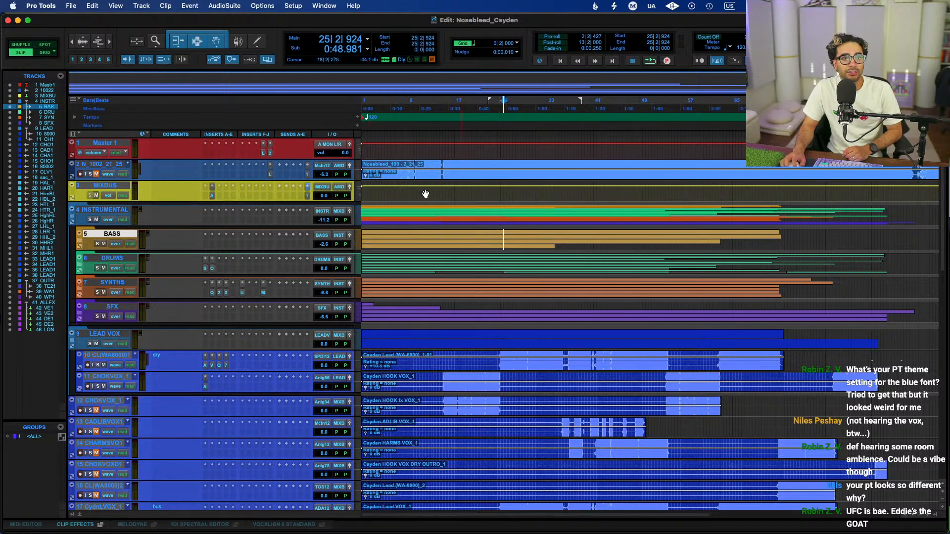
# Check the Display preferences and the track Color Palette for the interface theme colour settings
pyautogui.click(41, 5)
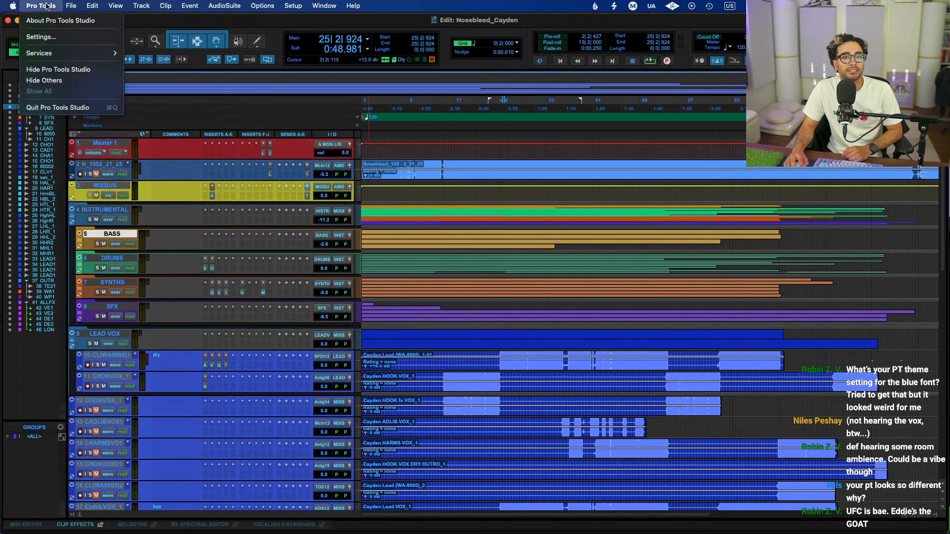
pyautogui.click(60, 37)
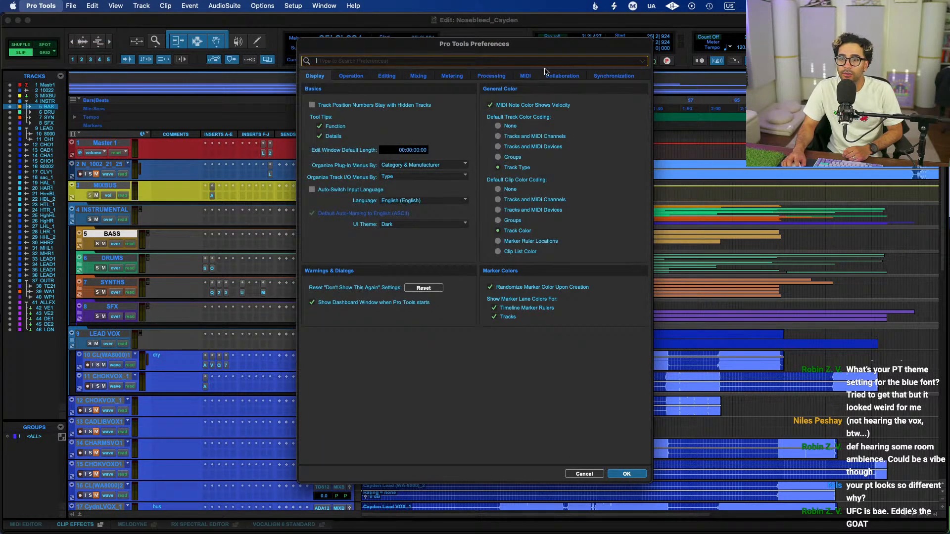
pyautogui.click(584, 474)
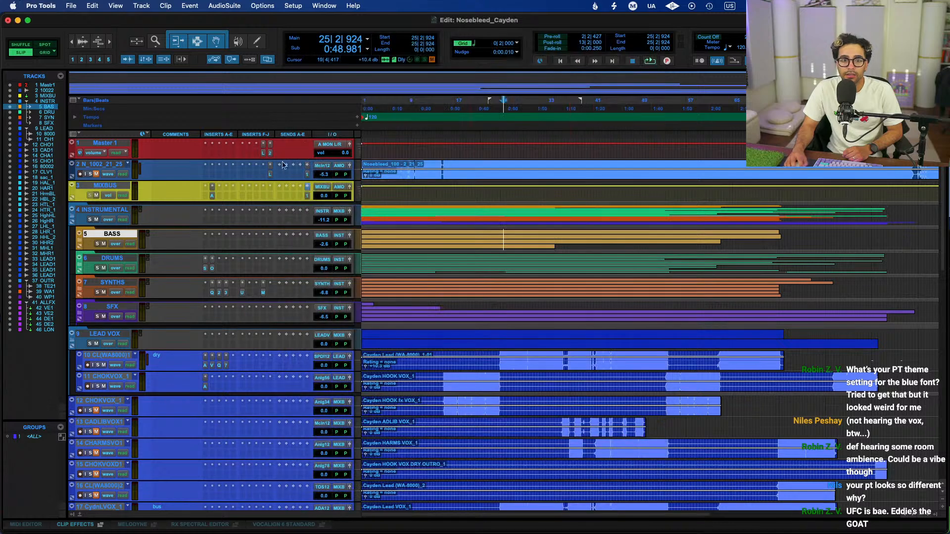
pyautogui.doubleClick(82, 364)
pyautogui.click(119, 80)
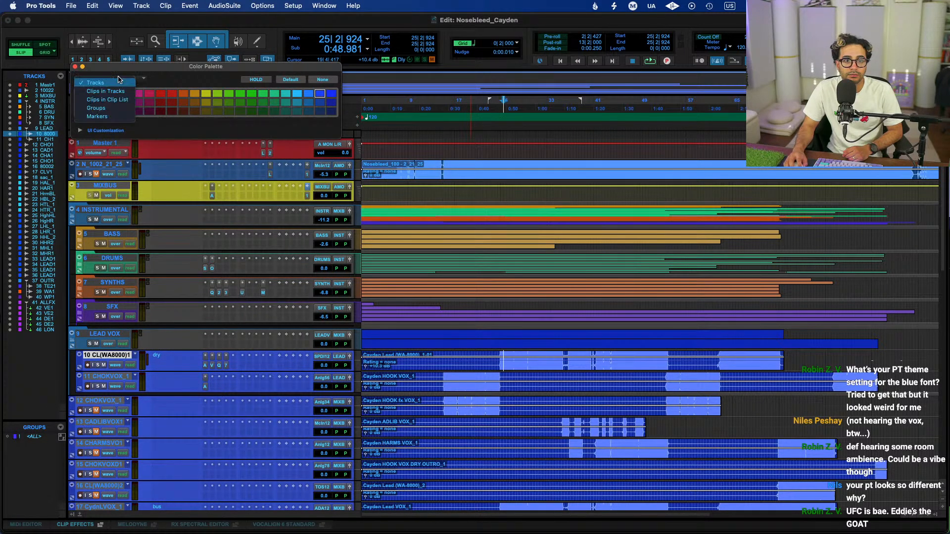
pyautogui.click(75, 67)
pyautogui.click(75, 67)
# Examine the preference categories through Synchronization for interface colour settings, and leave without changing anything
pyautogui.click(50, 5)
pyautogui.click(49, 38)
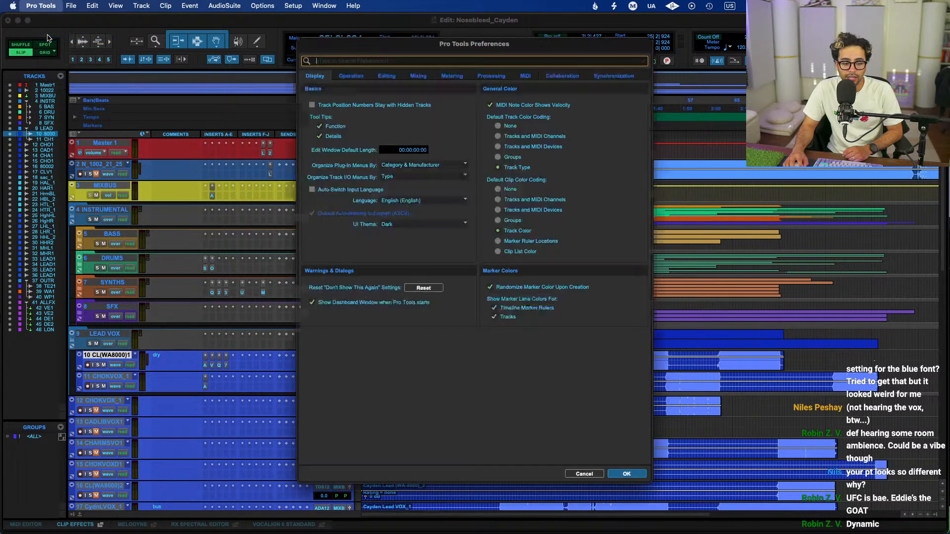
pyautogui.click(350, 76)
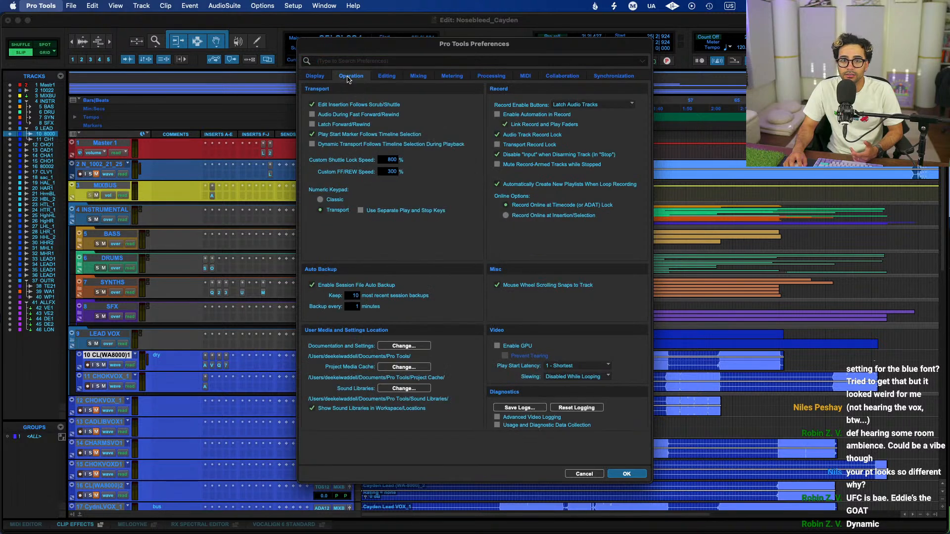
pyautogui.click(387, 77)
pyautogui.click(414, 80)
pyautogui.click(459, 80)
pyautogui.click(497, 77)
pyautogui.click(544, 80)
pyautogui.click(608, 78)
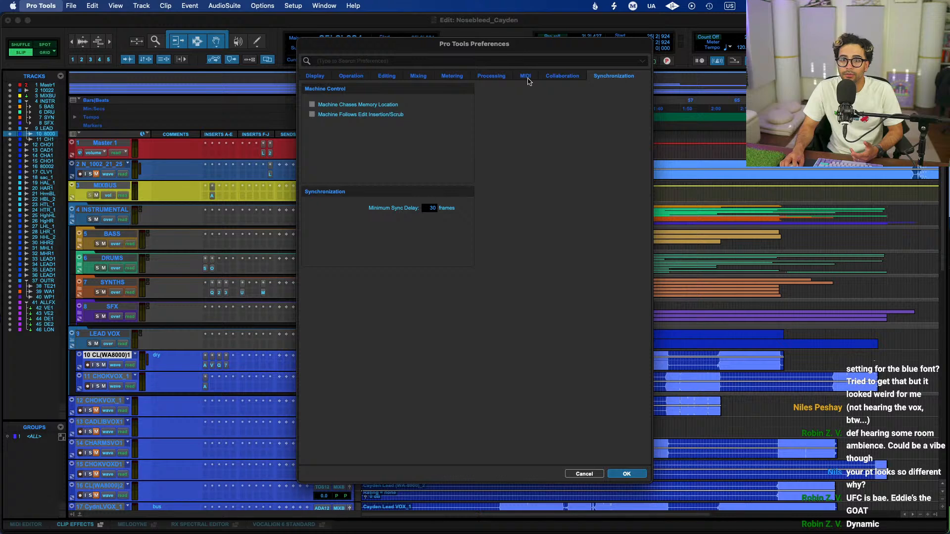
pyautogui.click(528, 79)
pyautogui.click(321, 79)
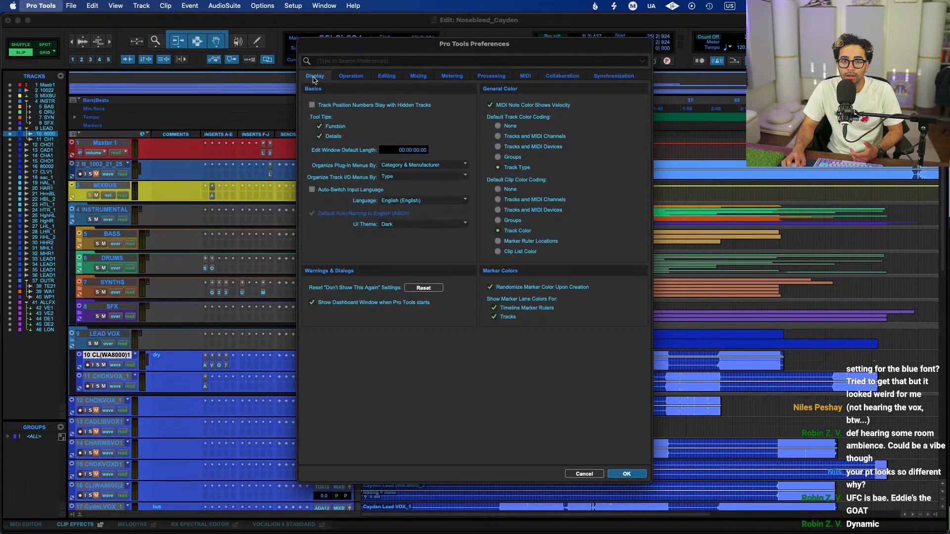
pyautogui.click(589, 474)
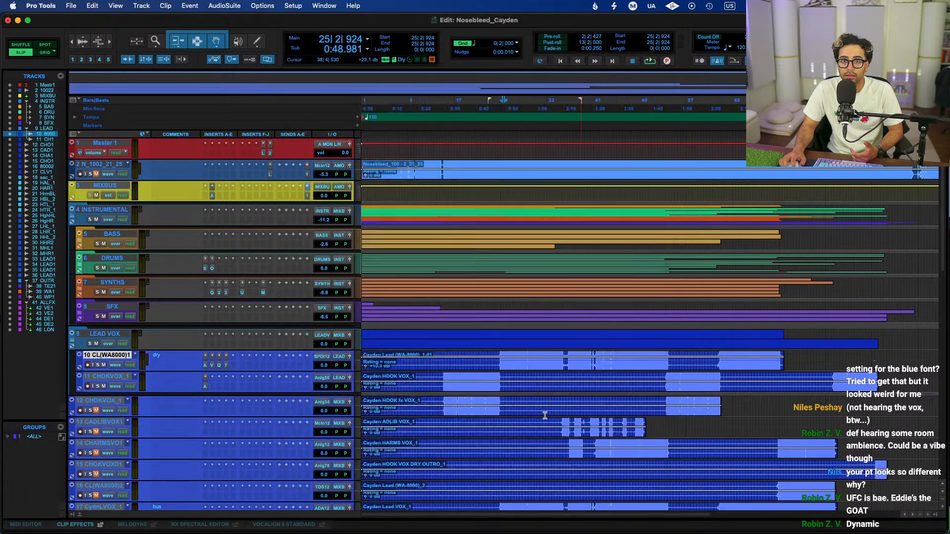
# Search the help for "color" to open the Color Palette, and expand its UI Customization section
pyautogui.click(360, 5)
pyautogui.write('color')
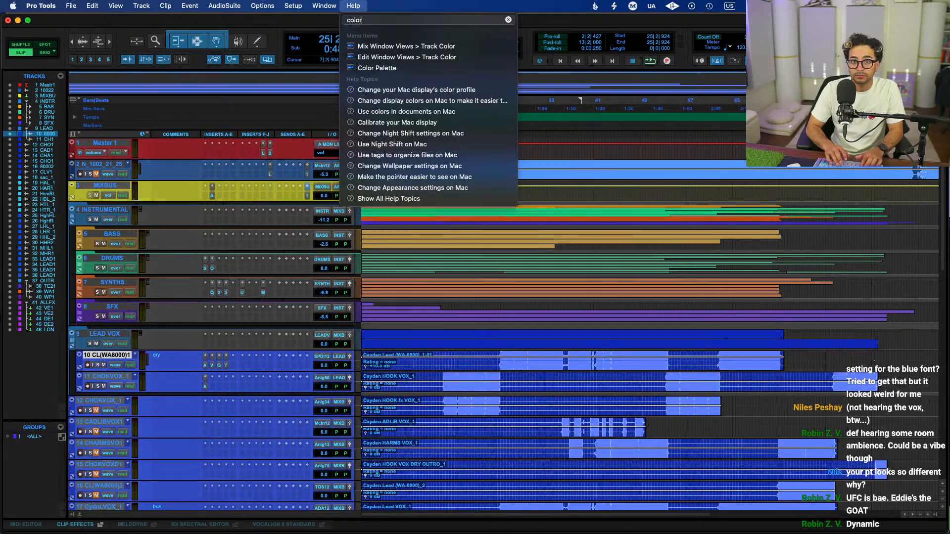
pyautogui.press('Down')
pyautogui.press('Down')
pyautogui.press('Down')
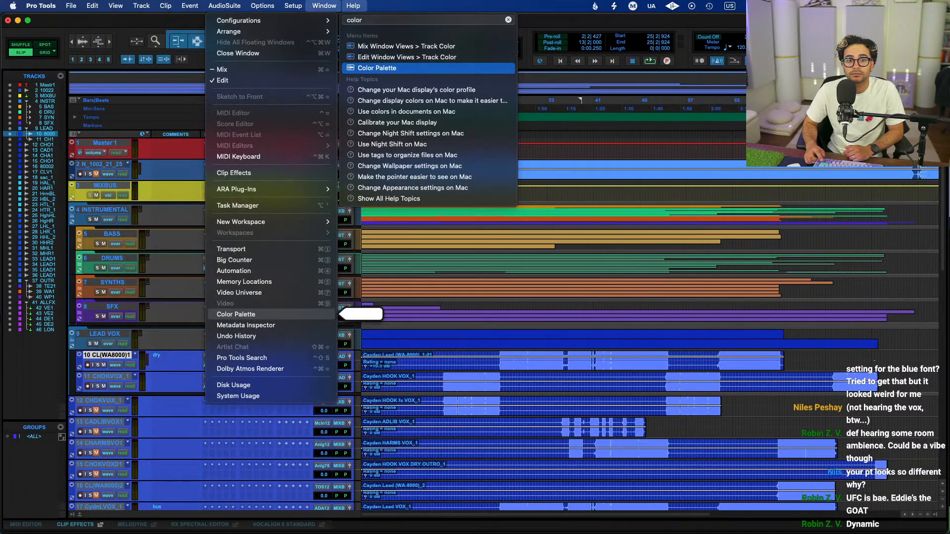
pyautogui.press('Return')
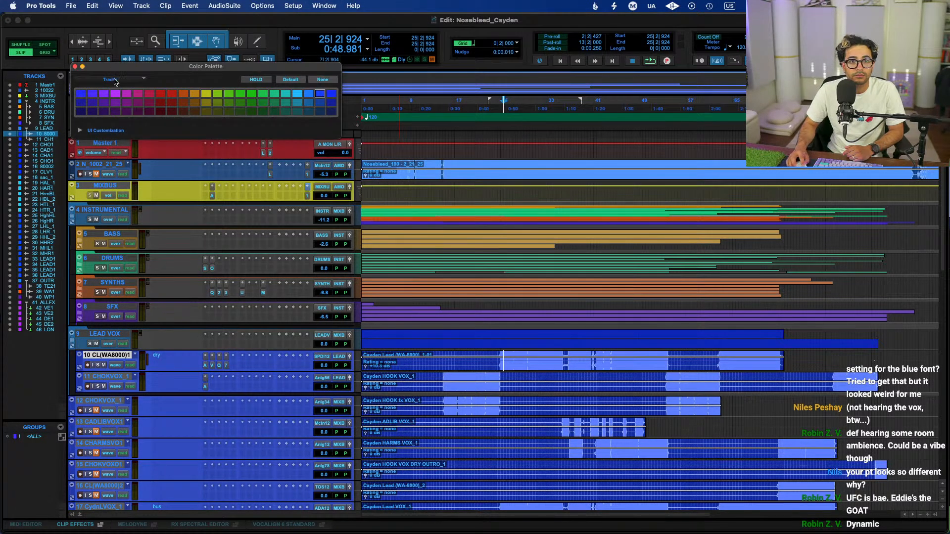
pyautogui.click(115, 80)
pyautogui.click(165, 71)
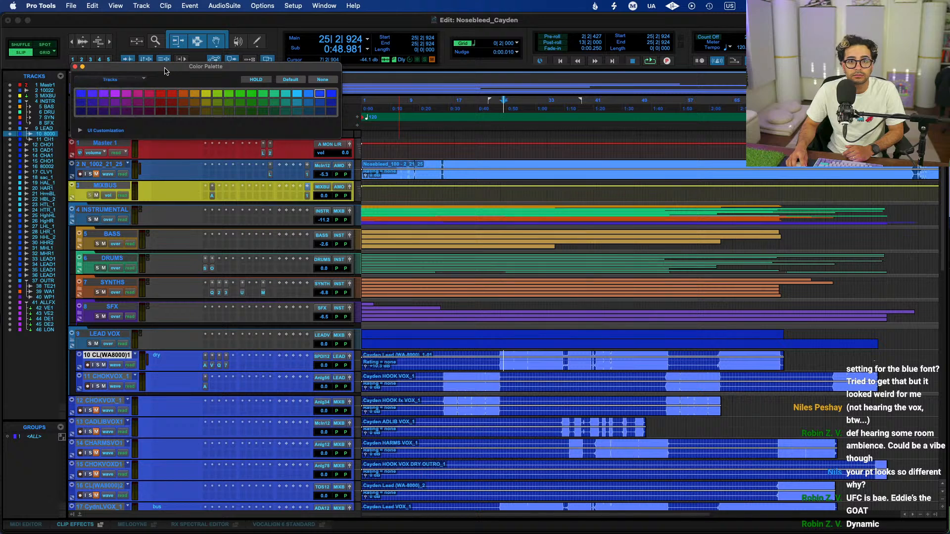
pyautogui.moveTo(164, 71); pyautogui.dragTo(415, 181)
pyautogui.click(331, 242)
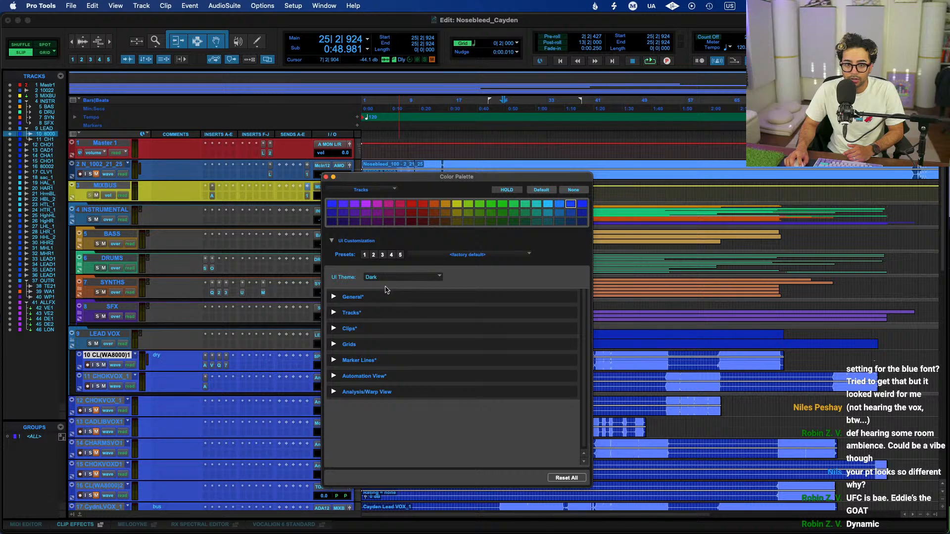
# Examine the UI Customization settings for General, Tracks, Clips, Grids and Marker Lines, then close the Color Palette
pyautogui.click(334, 361)
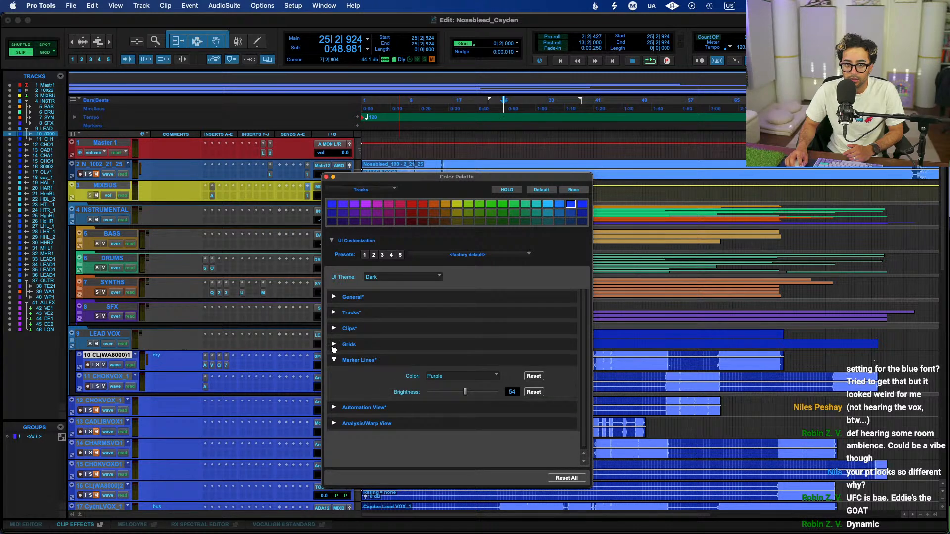
pyautogui.click(333, 345)
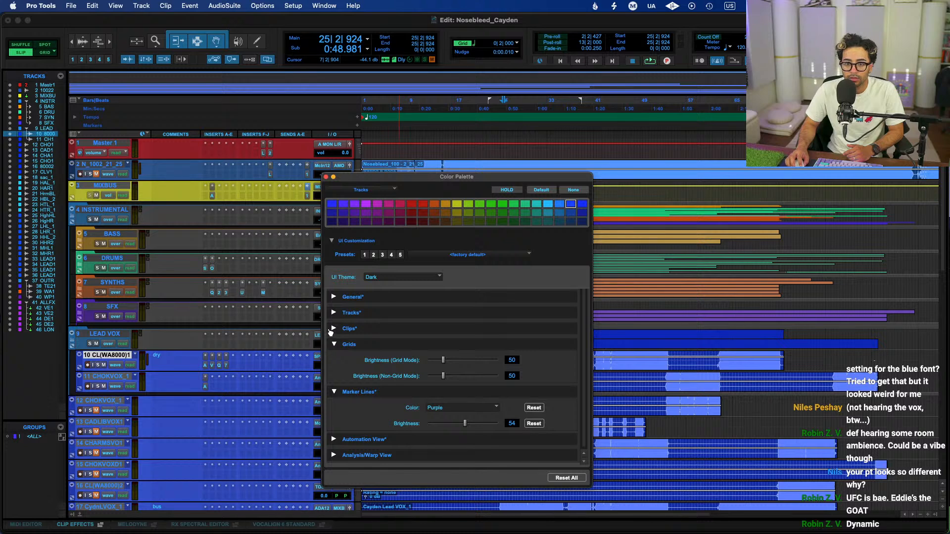
pyautogui.click(333, 330)
pyautogui.click(334, 314)
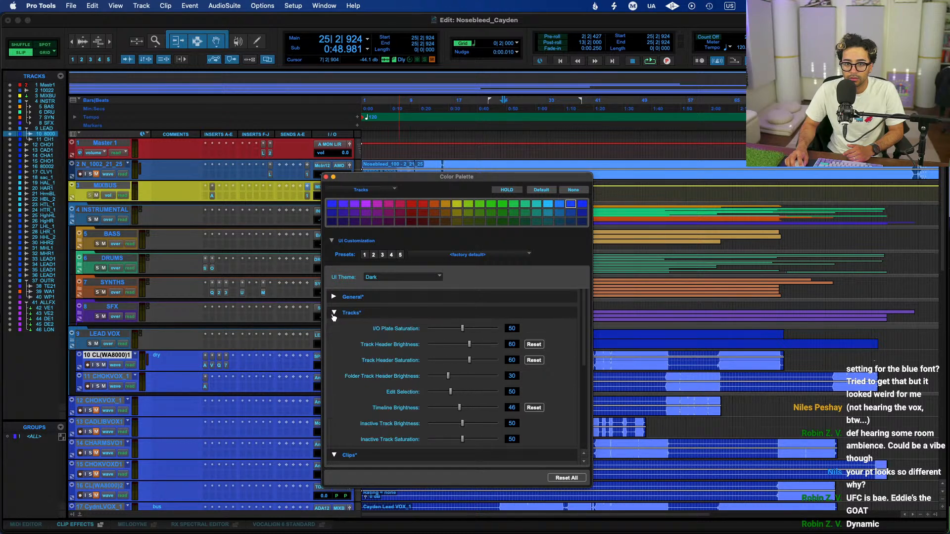
pyautogui.click(334, 297)
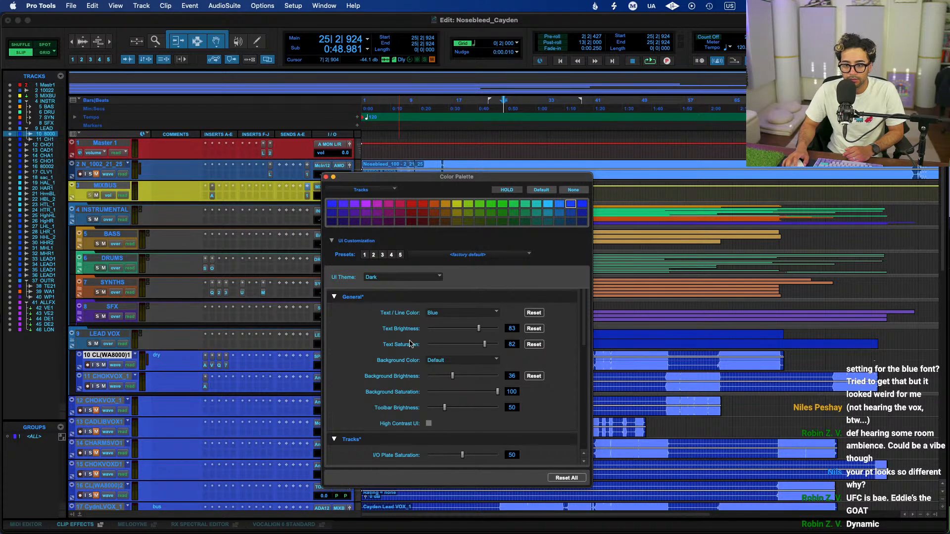
pyautogui.scroll(-10, 457, 350)
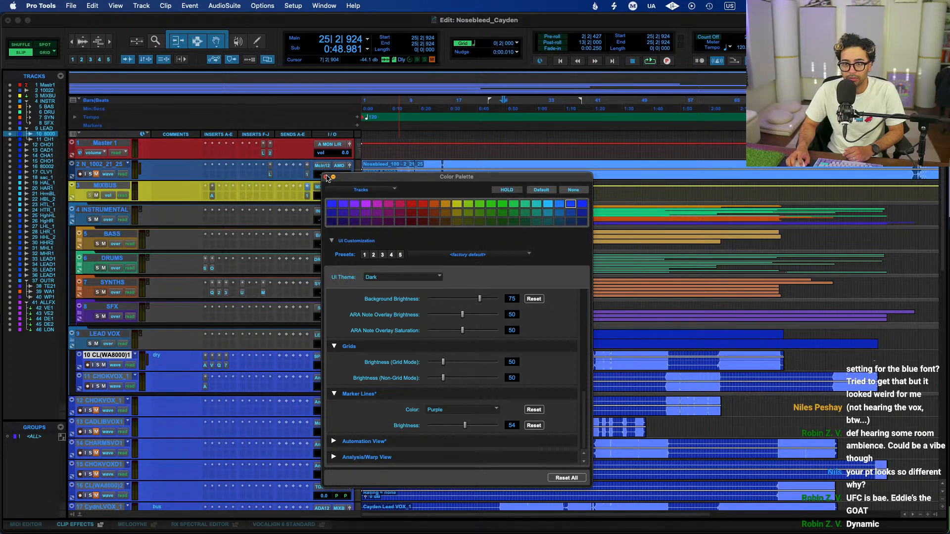
pyautogui.scroll(10, 430, 307)
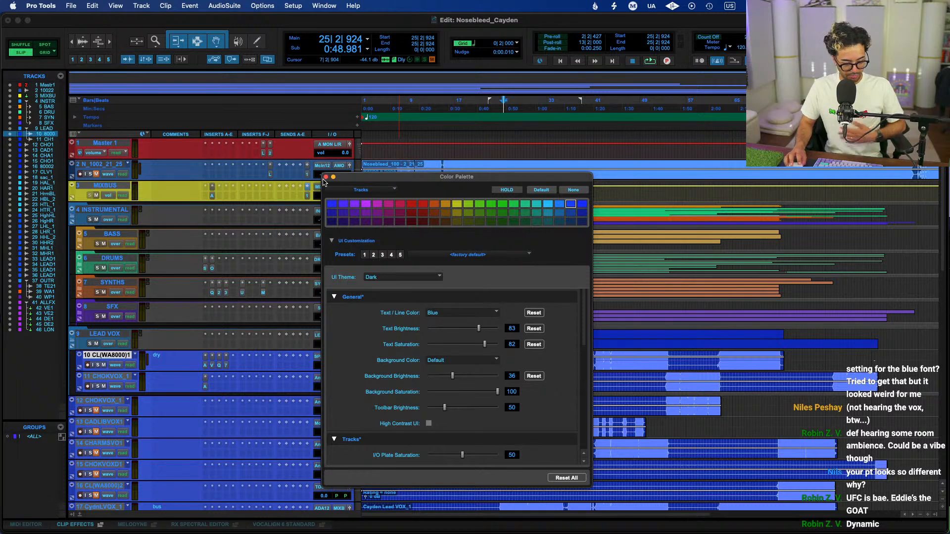
pyautogui.click(326, 177)
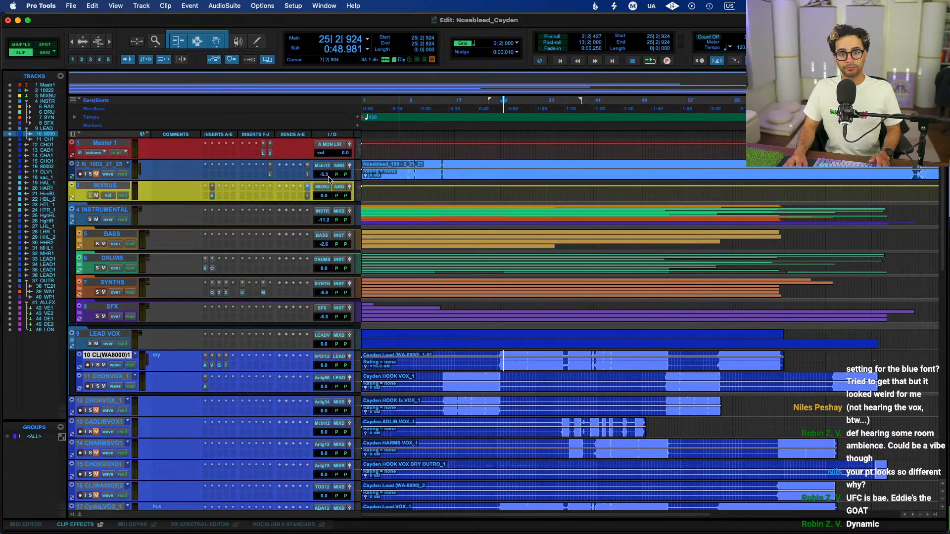
# Place the playback position just before the lead vocal's verse and review the CL(WA8000)1 track's CA-70S and Pro-Q 4 settings
pyautogui.click(500, 361)
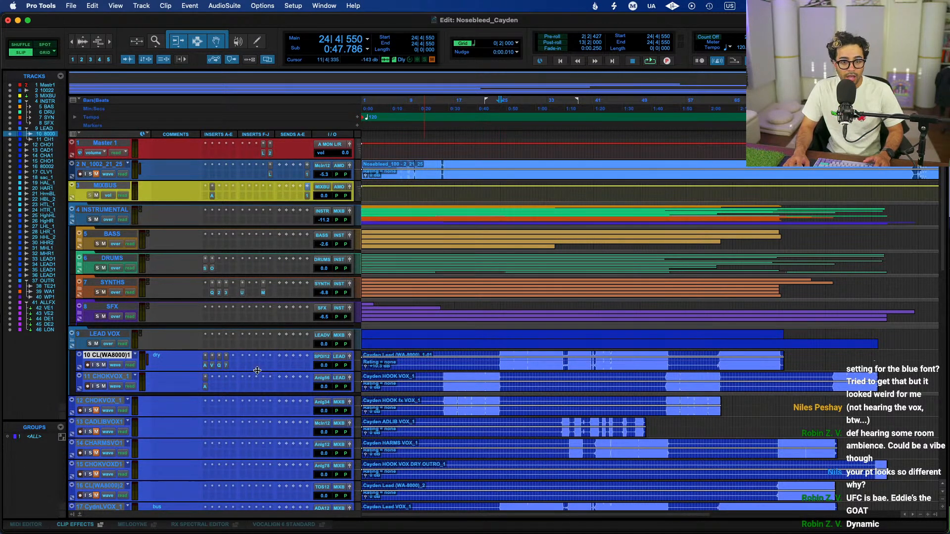
pyautogui.click(225, 366)
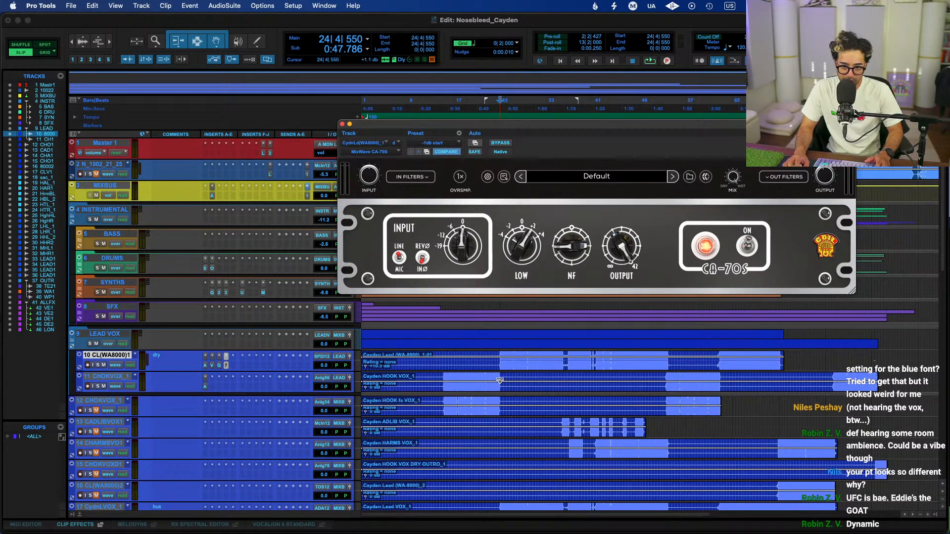
pyautogui.click(218, 365)
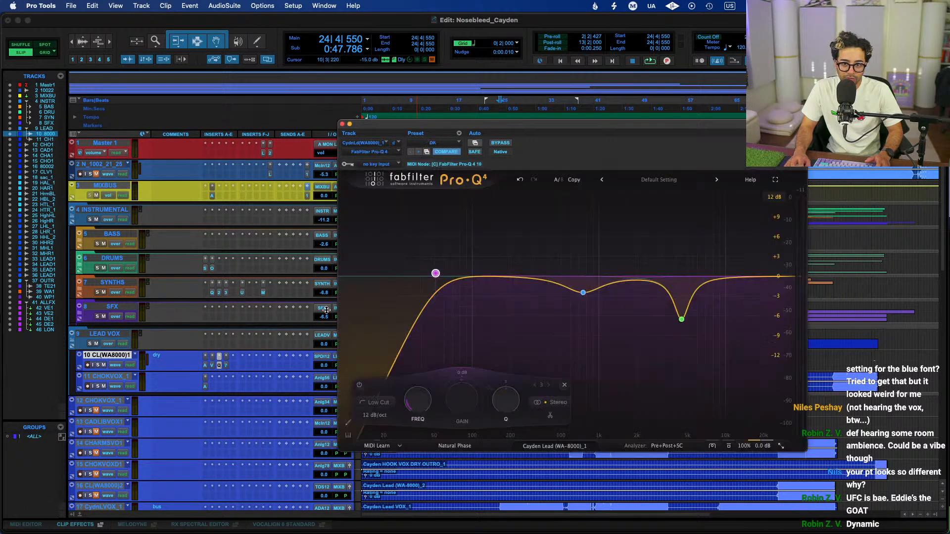
pyautogui.click(226, 367)
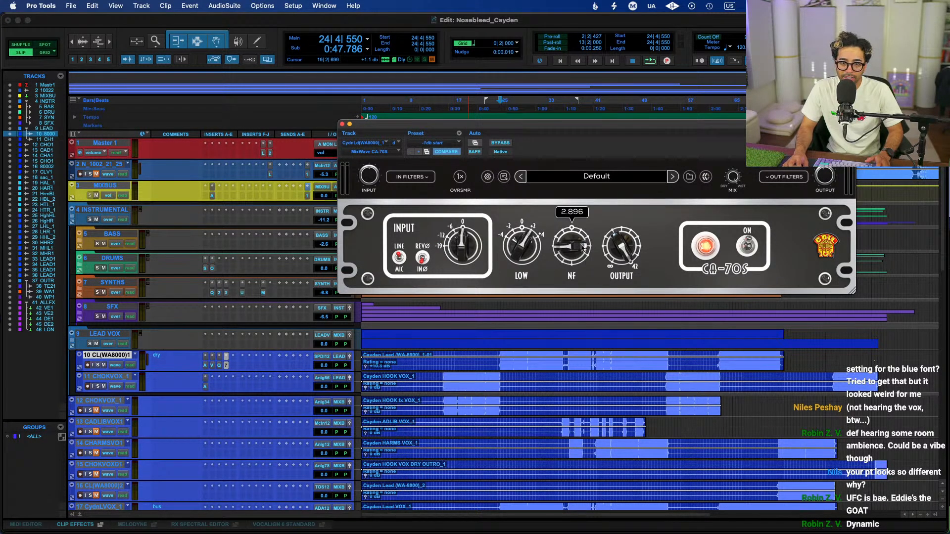
pyautogui.click(220, 365)
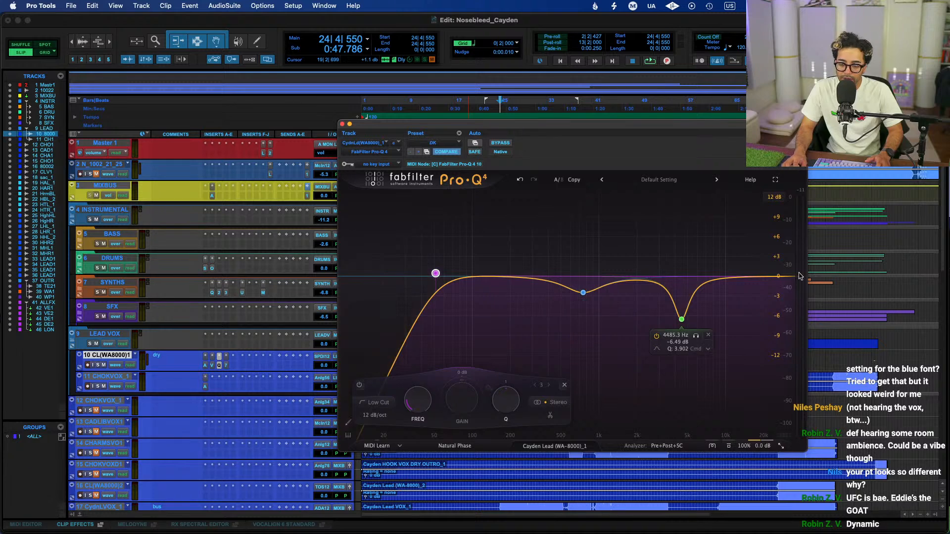
pyautogui.click(226, 365)
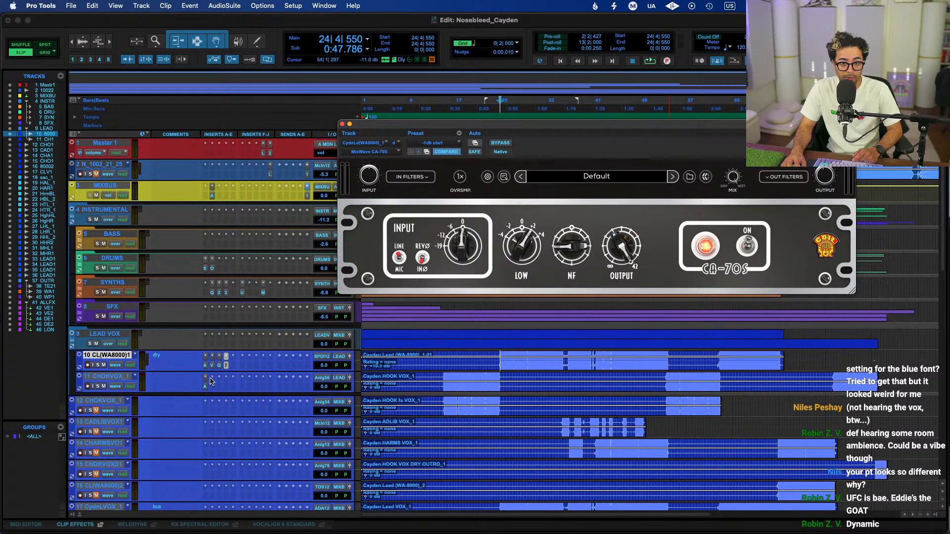
# Insert the Maag EQ4 on the first slot of inserts F-J of the CL(WA8000)1 lead vocal track
pyautogui.click(246, 368)
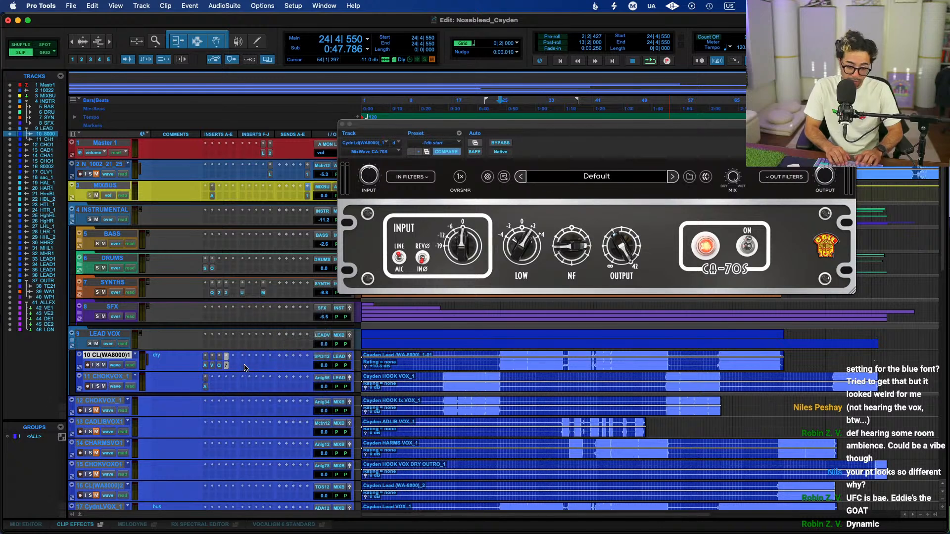
pyautogui.write('maag')
pyautogui.press('Down')
pyautogui.press('Down')
pyautogui.press('Return')
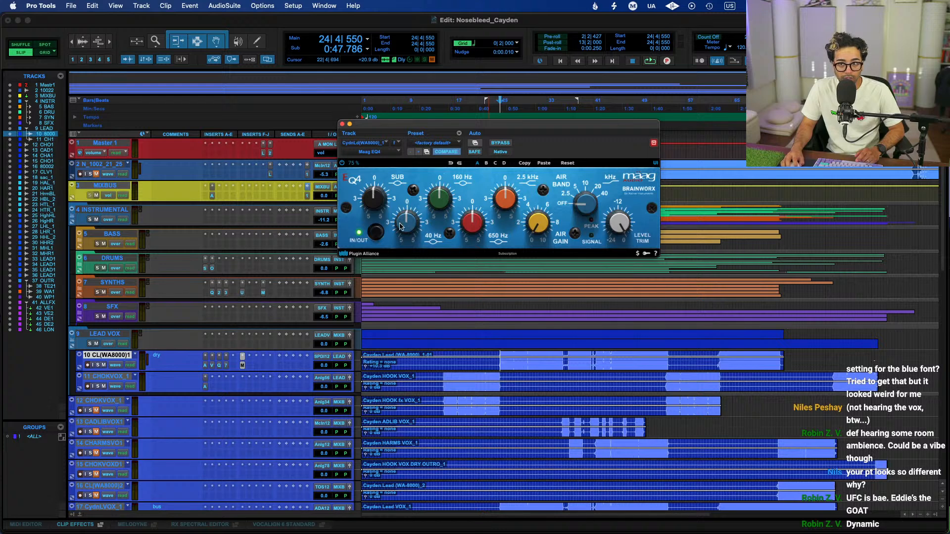
# During playback, boost the Maag EQ4's 40 Hz band to +4.0 and lower its level trim to about -4 dB
pyautogui.press('space')
pyautogui.moveTo(411, 229)
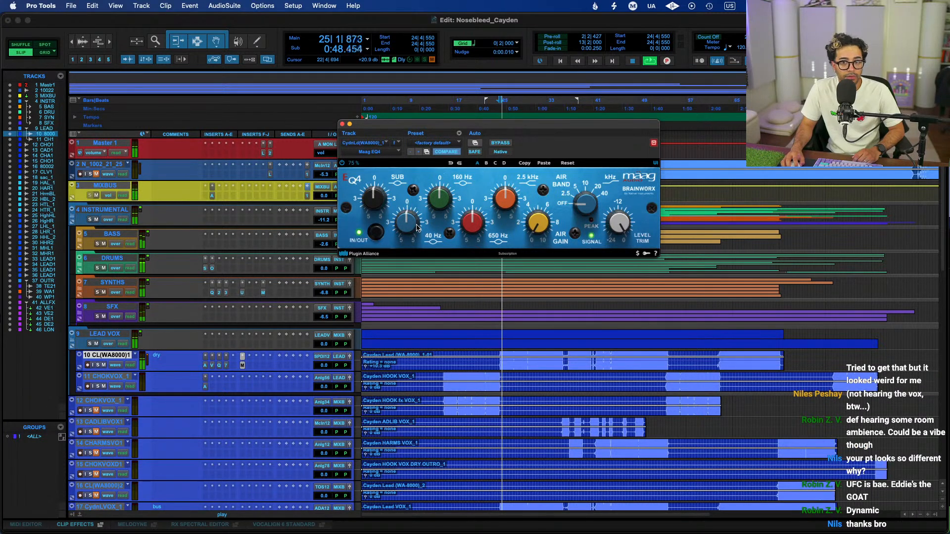
pyautogui.moveTo(418, 221); pyautogui.dragTo(420, 215)
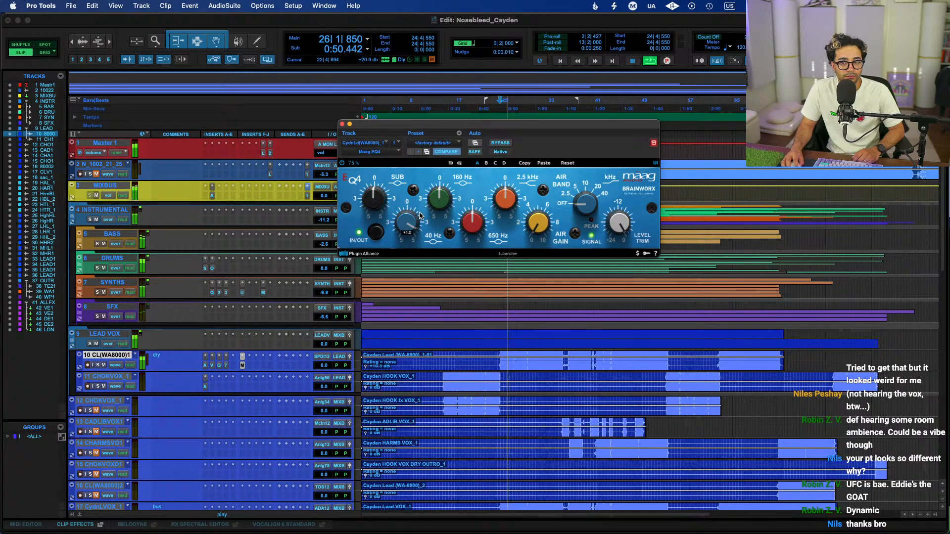
pyautogui.moveTo(623, 226); pyautogui.dragTo(624, 240)
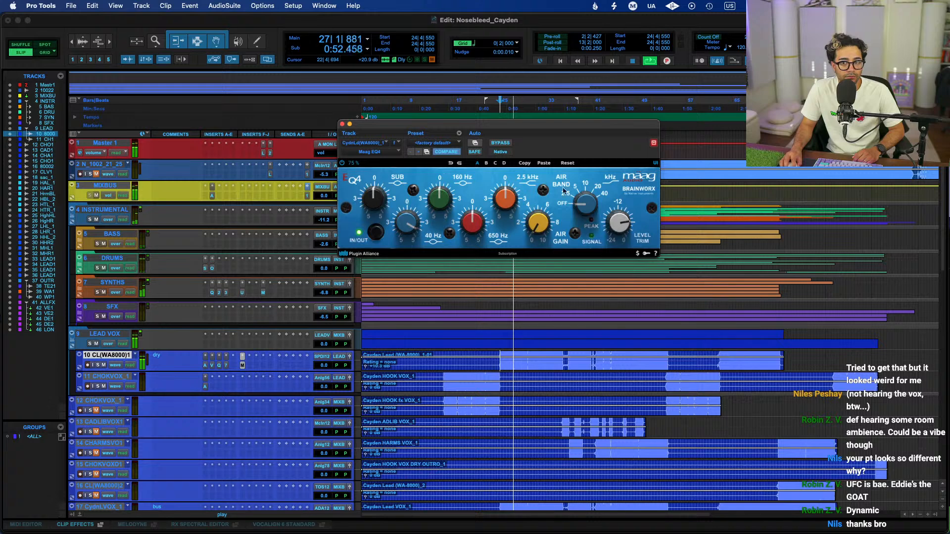
# Compare the lead vocal with the Maag EQ4 bypassed and active, then stop playback and remove the EQ from the track
pyautogui.click(501, 143)
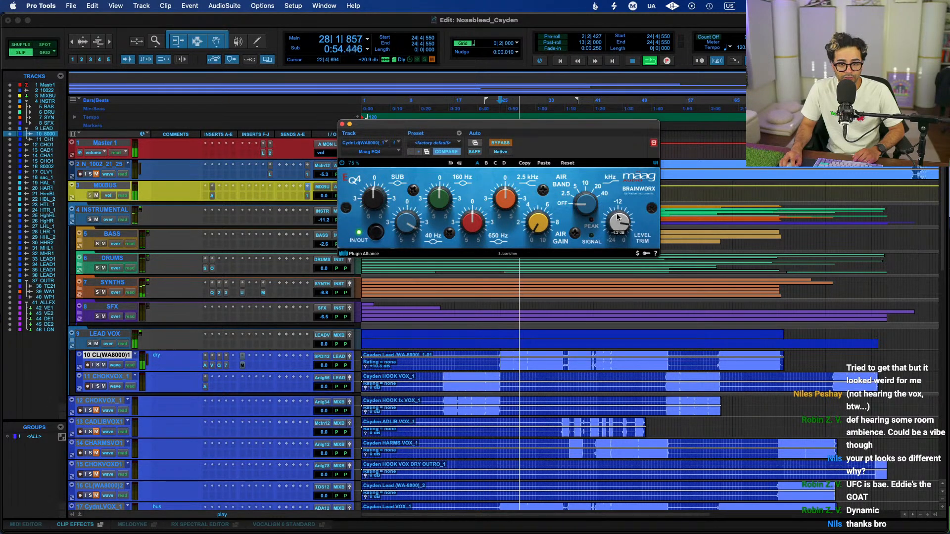
pyautogui.click(501, 143)
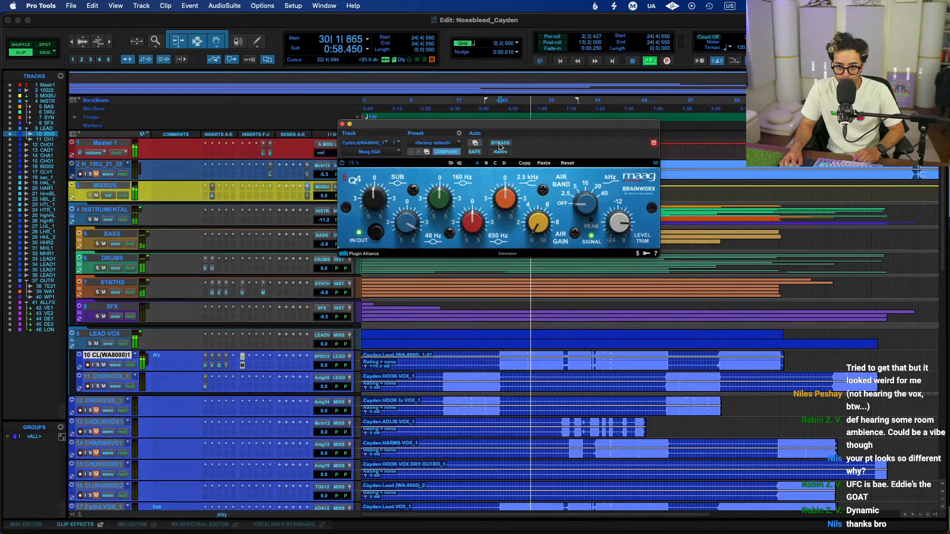
pyautogui.click(500, 144)
pyautogui.click(500, 143)
pyautogui.click(500, 144)
pyautogui.click(500, 144)
pyautogui.press('space')
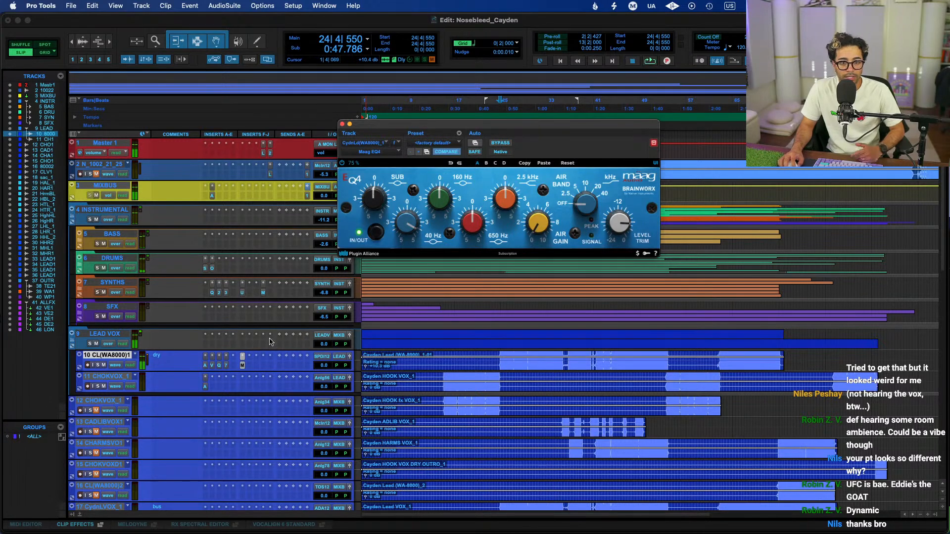
pyautogui.click(244, 361)
pyautogui.click(271, 308)
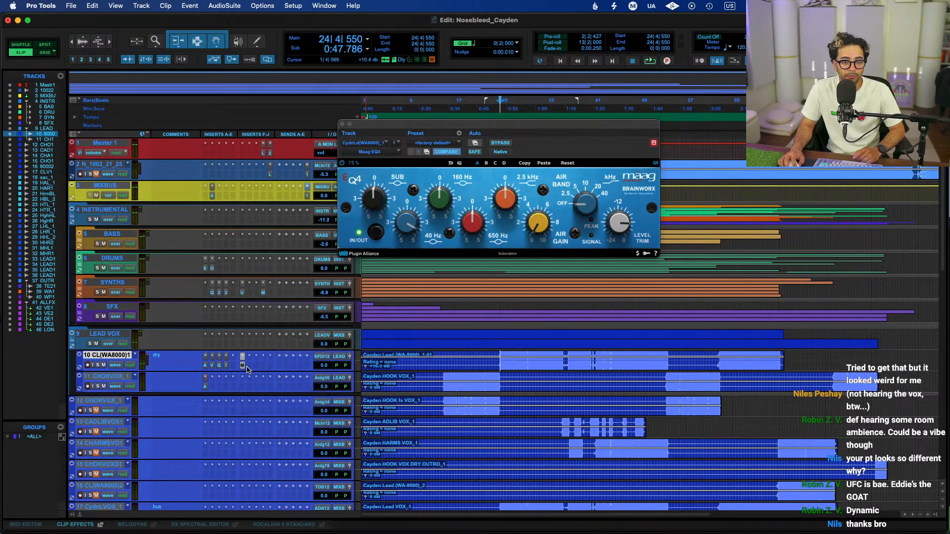
# Open the lead vocal's CA-70S and adjust its NF control while the vocal plays
pyautogui.click(226, 366)
pyautogui.press('space')
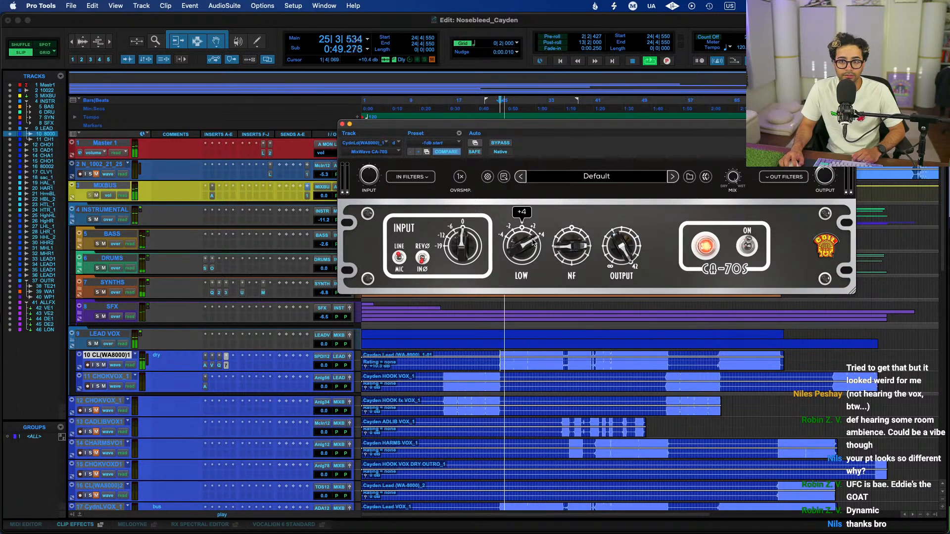
pyautogui.moveTo(577, 250)
pyautogui.moveTo(577, 250); pyautogui.dragTo(502, 271)
# Compare the lead vocal with the CA-70S bypassed and active, leaving it active, and stop playback
pyautogui.click(500, 143)
pyautogui.click(500, 144)
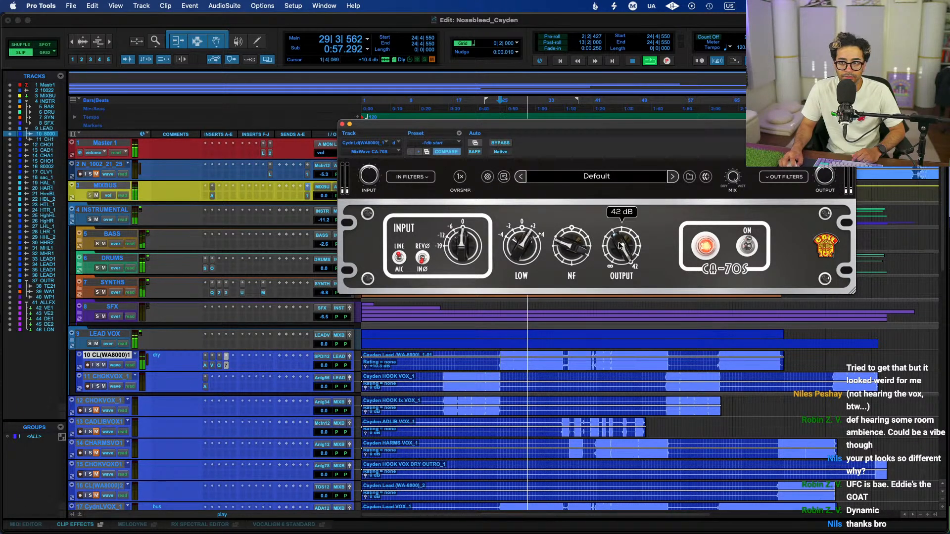
pyautogui.moveTo(469, 247)
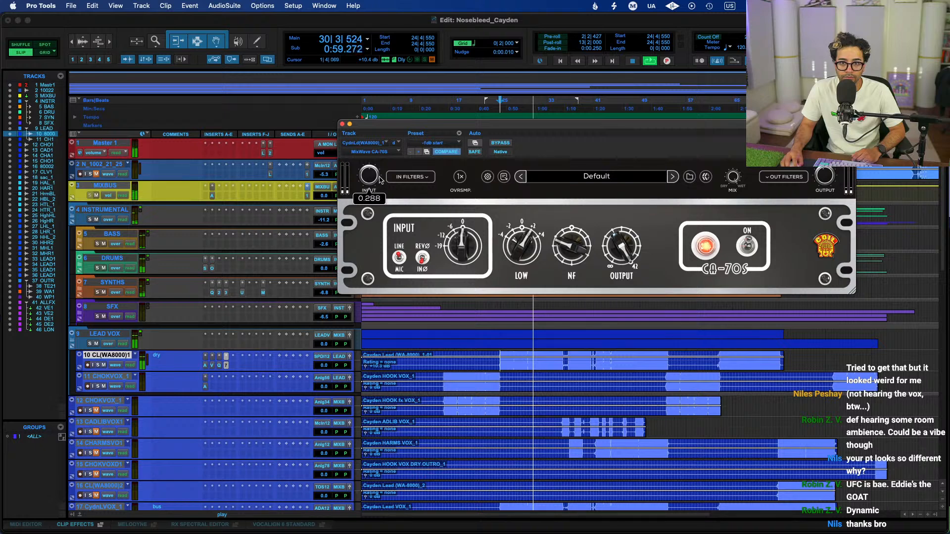
pyautogui.click(495, 144)
pyautogui.click(494, 144)
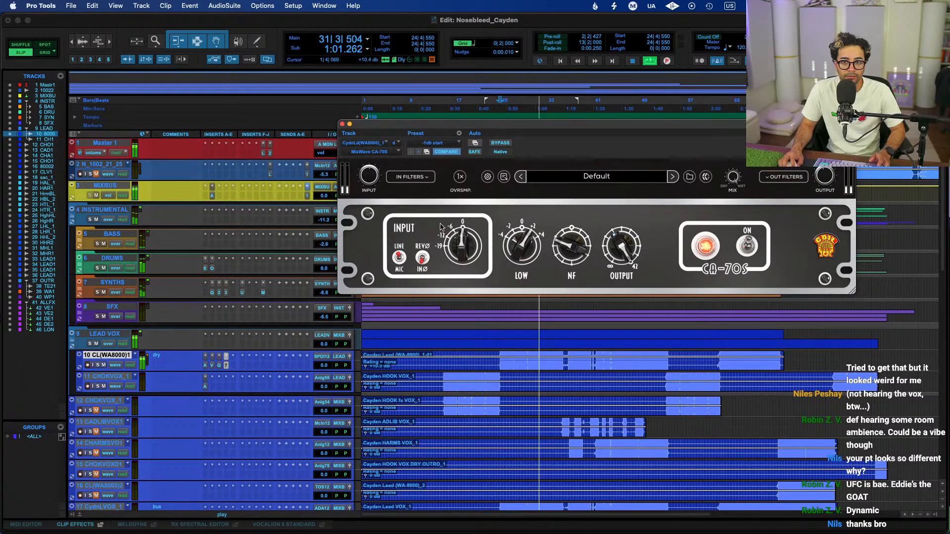
pyautogui.click(501, 143)
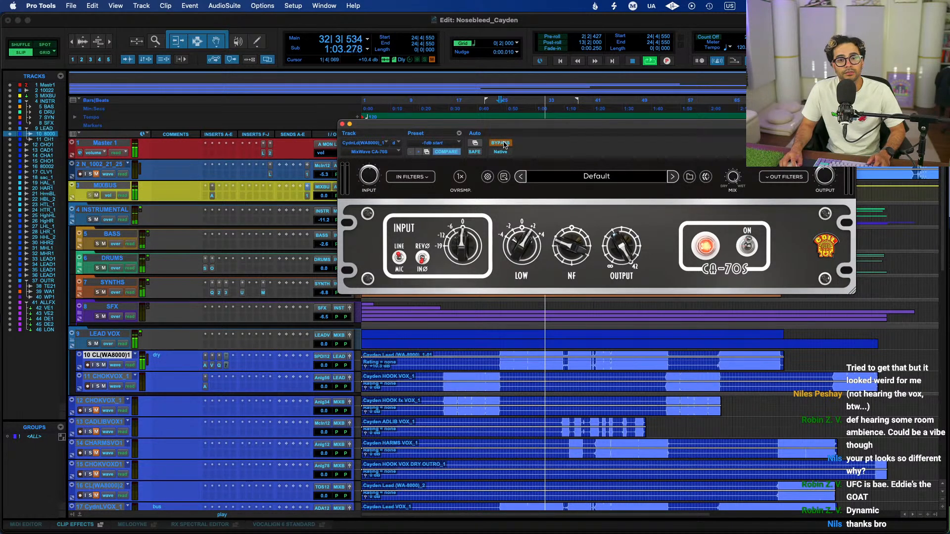
pyautogui.click(503, 143)
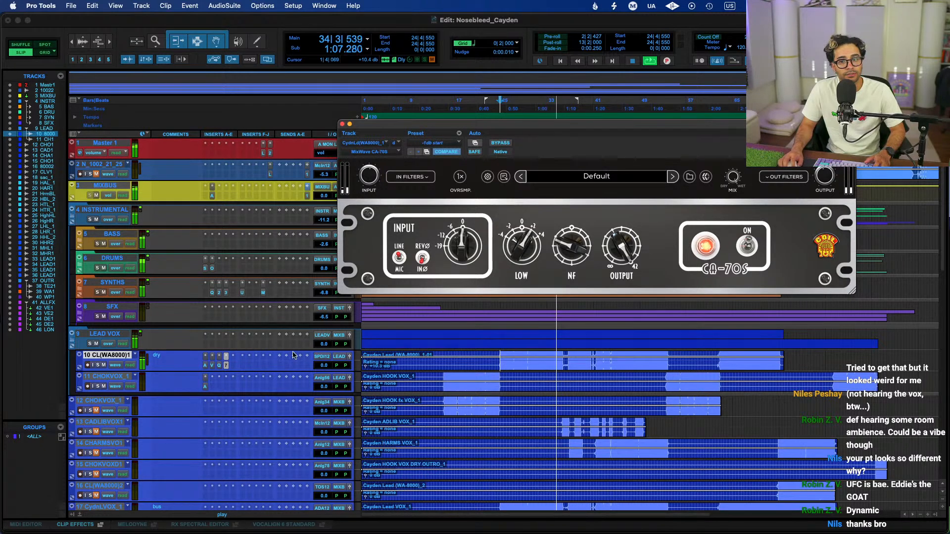
pyautogui.press('space')
pyautogui.click(232, 369)
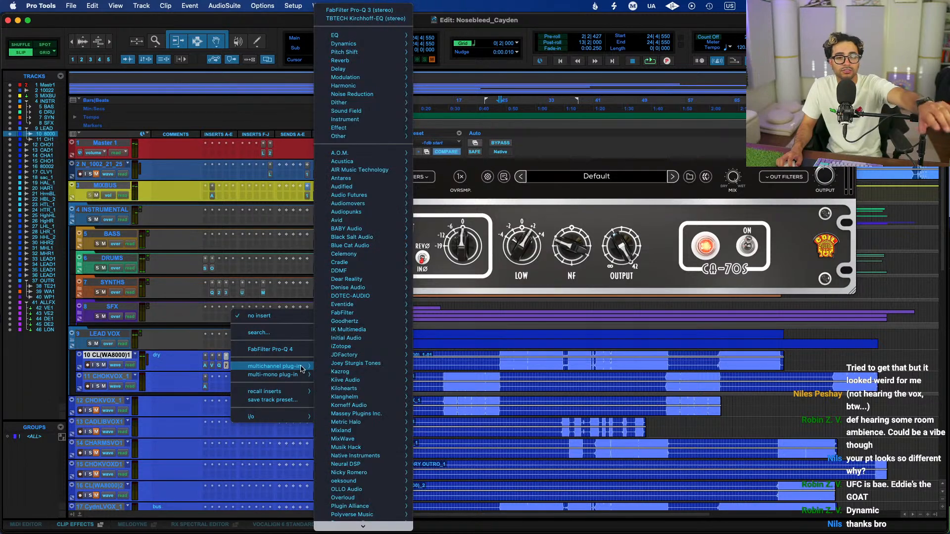
pyautogui.click(175, 365)
pyautogui.click(234, 366)
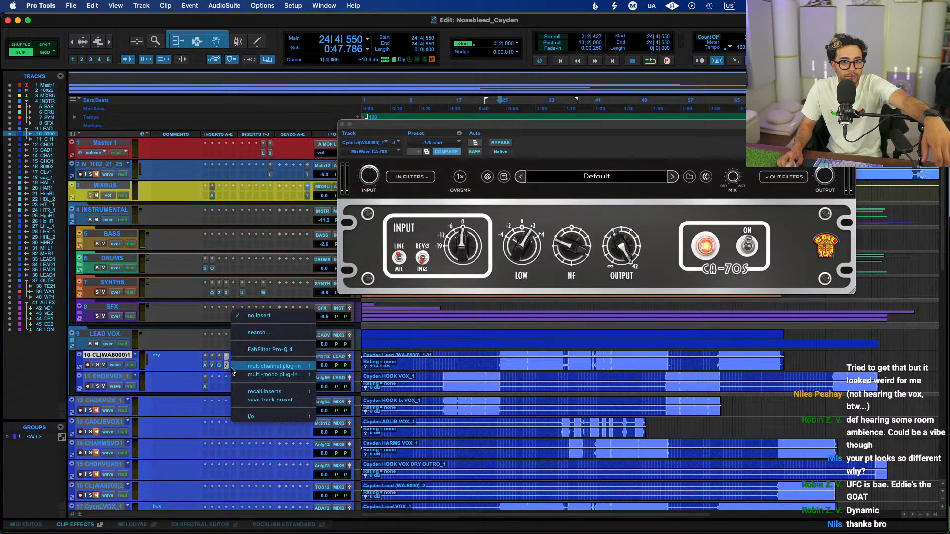
pyautogui.moveTo(274, 367)
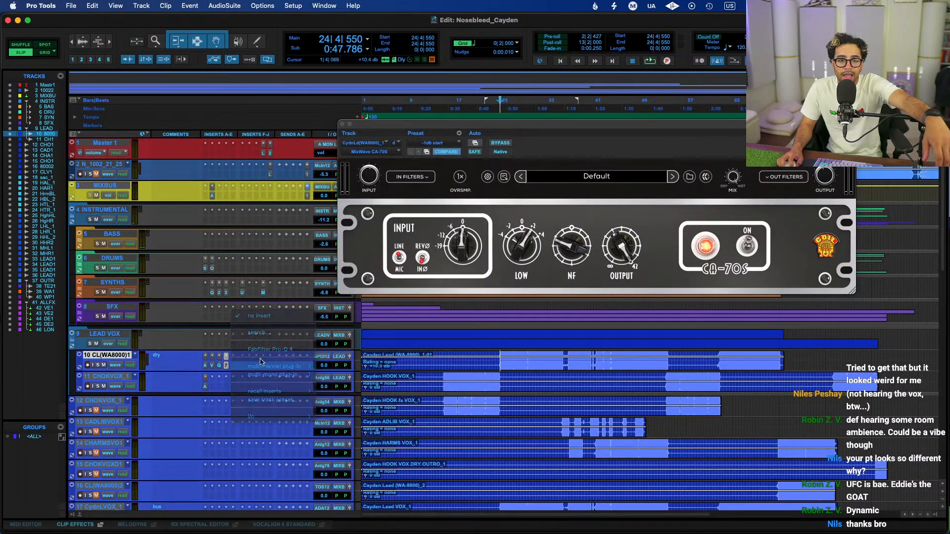
pyautogui.click(222, 368)
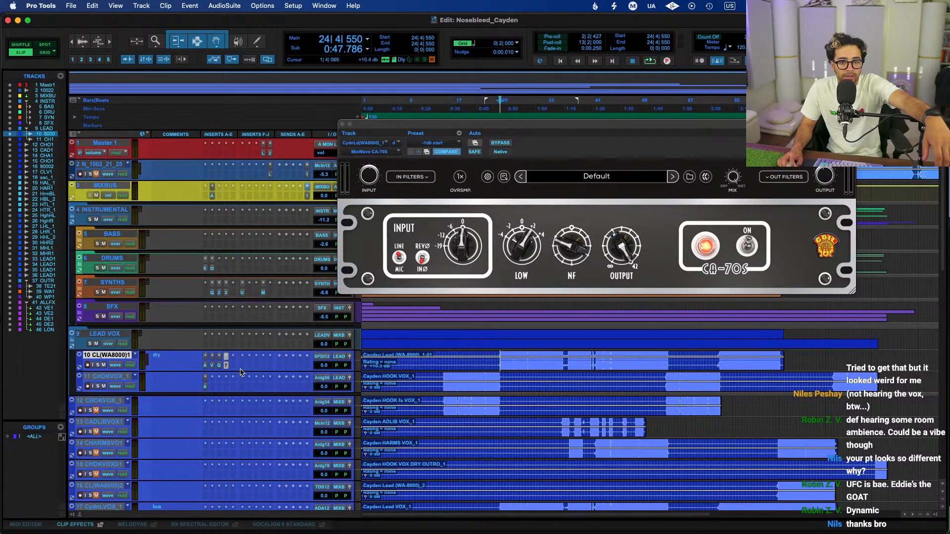
# Find "176" to insert the UADx 176 Compressor after the CA-70S on the lead vocal track, and play the vocal through it
pyautogui.click(235, 369)
pyautogui.write('176')
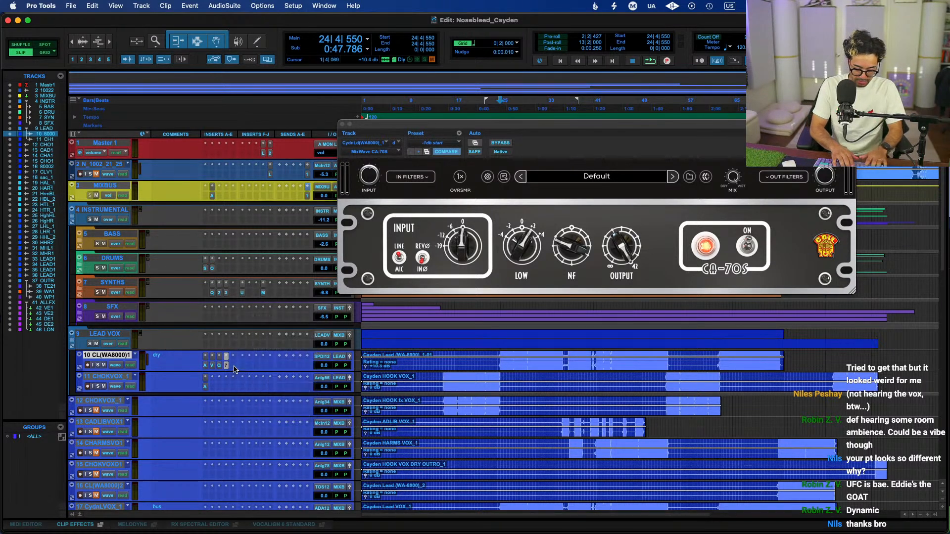
pyautogui.press('Down')
pyautogui.press('Down')
pyautogui.press('Return')
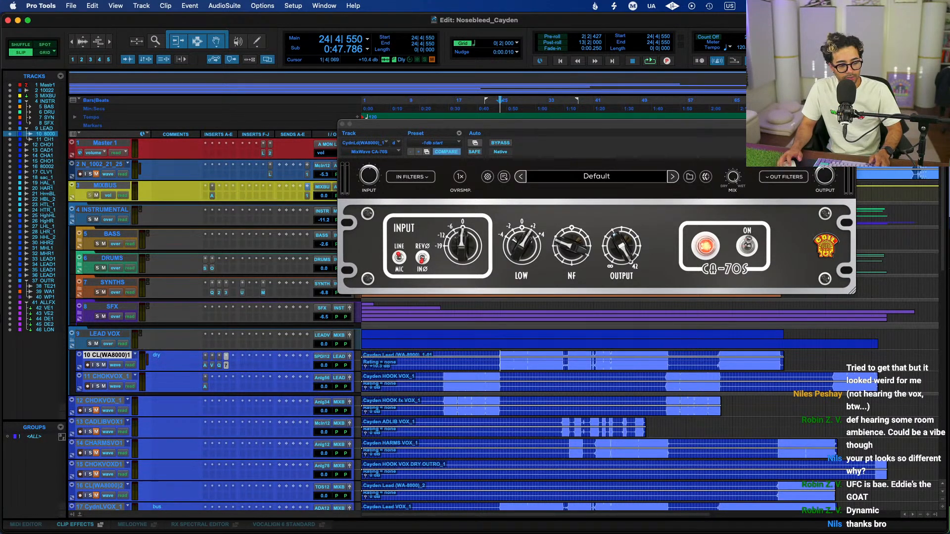
pyautogui.press('space')
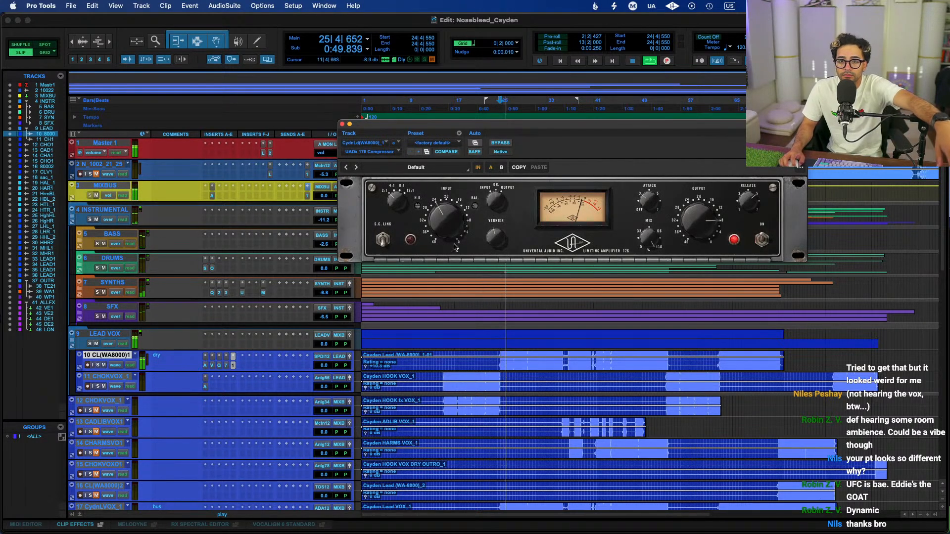
# Play the lead vocal through the UADx 176 Compressor and adjust its input and output levels
pyautogui.press('space')
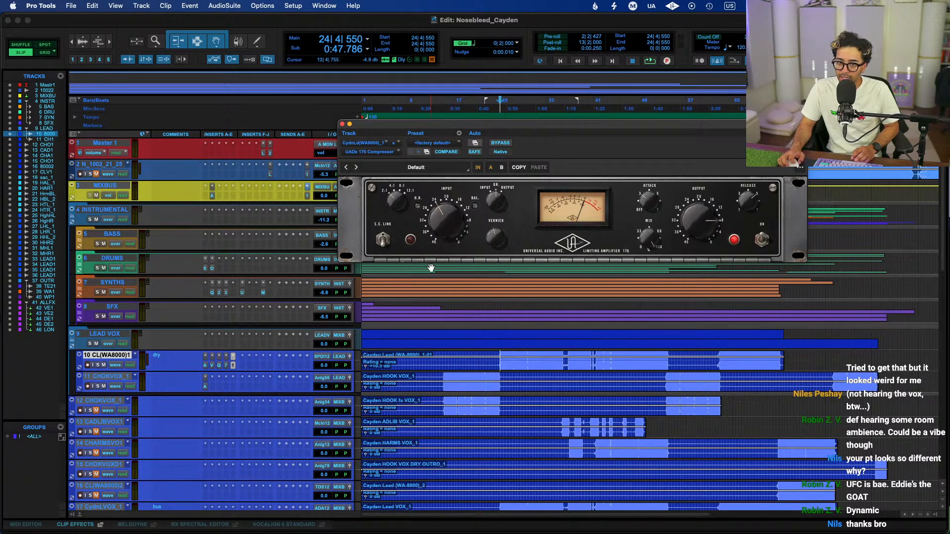
pyautogui.press('space')
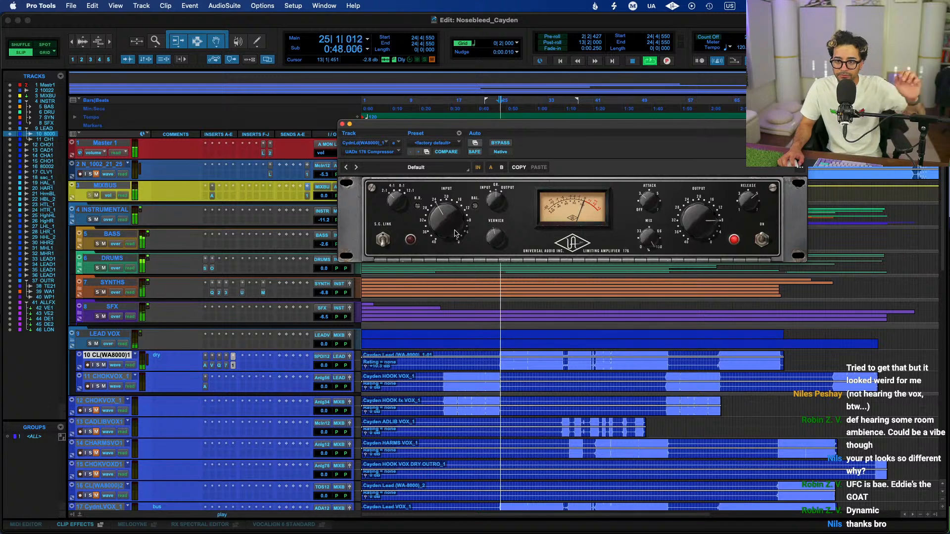
pyautogui.click(453, 218)
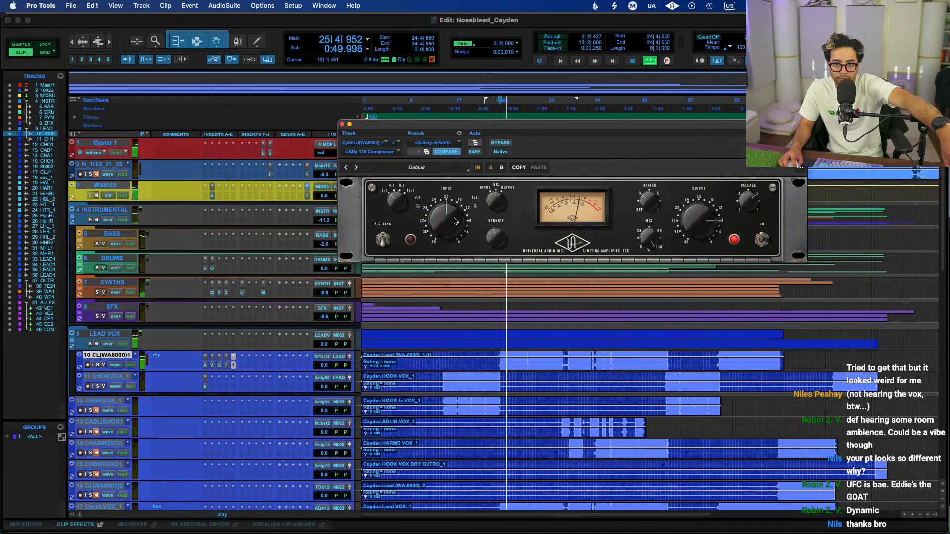
pyautogui.moveTo(692, 228); pyautogui.dragTo(691, 232)
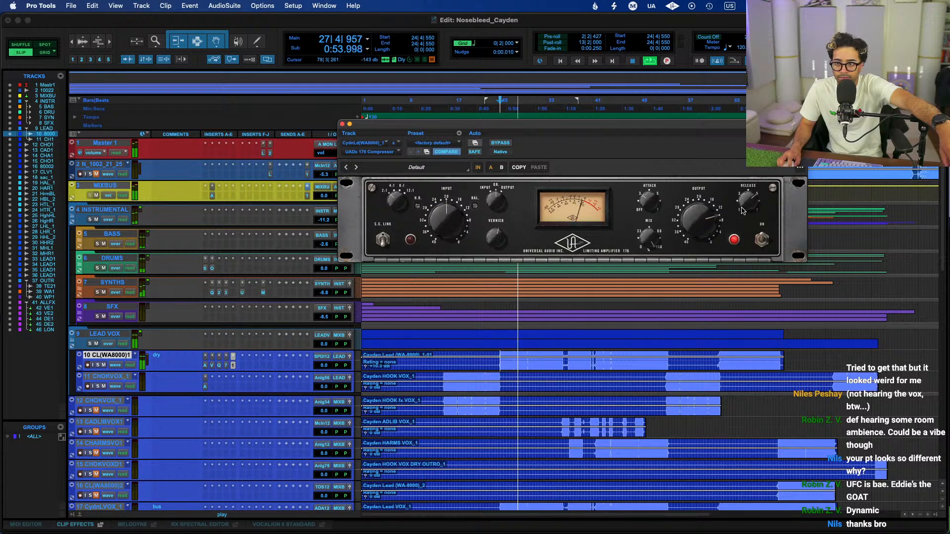
# Compare the lead vocal with the UADx 176 bypassed and active, leave it active, and close the compressor
pyautogui.click(501, 143)
pyautogui.click(507, 143)
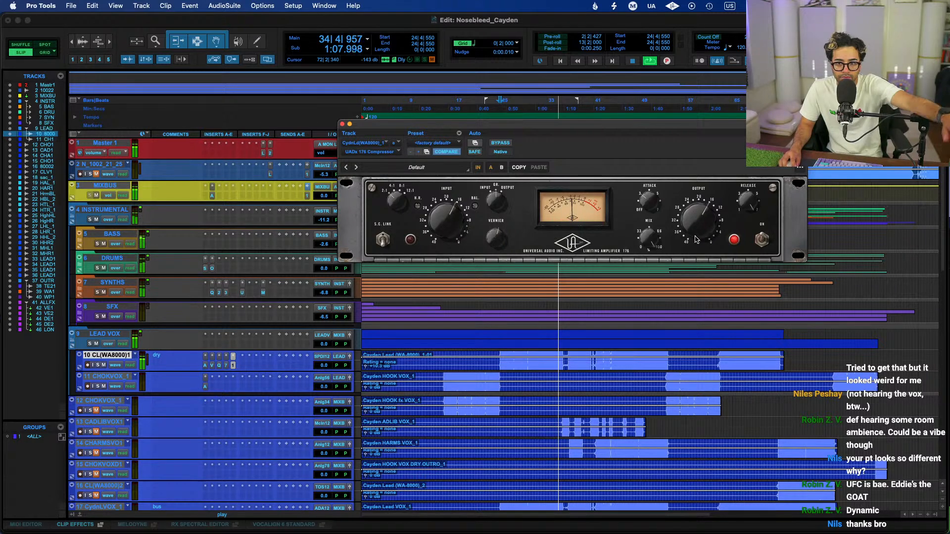
pyautogui.press('space')
pyautogui.press('space')
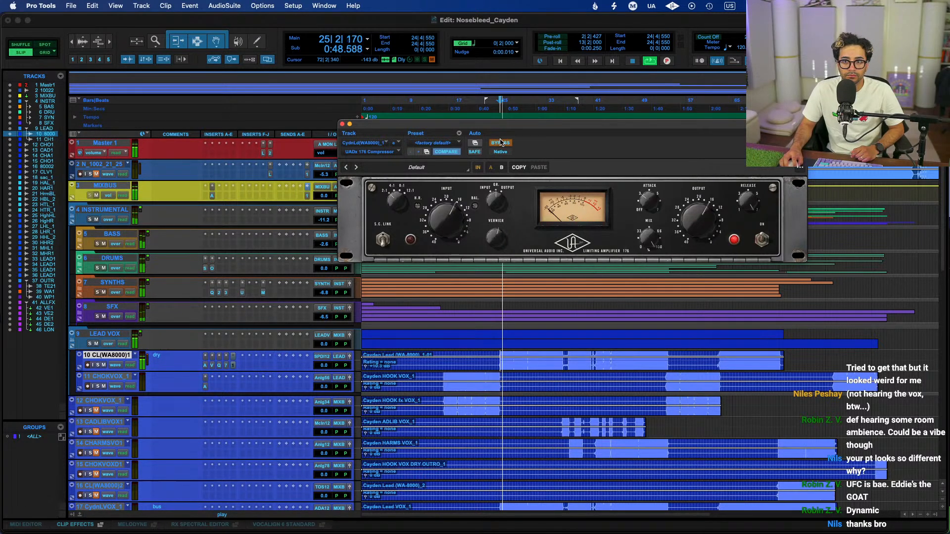
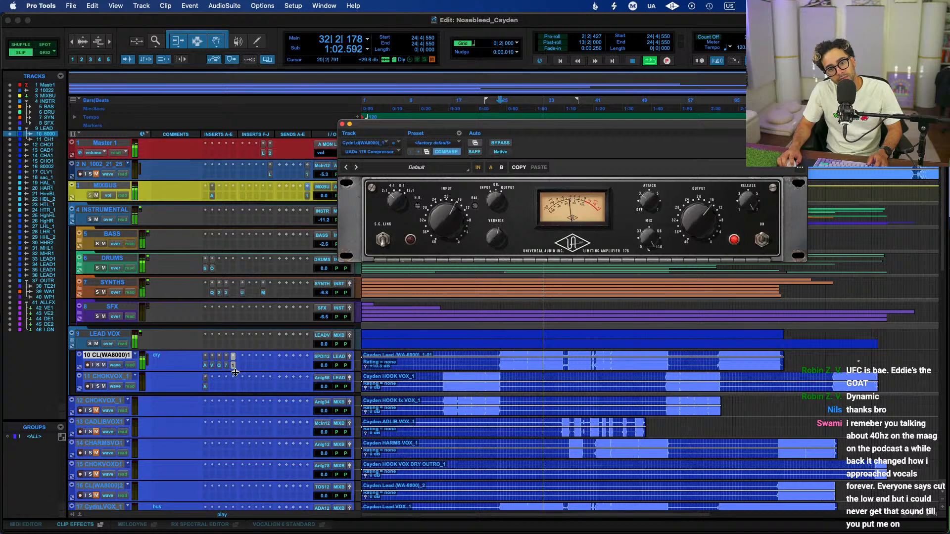
pyautogui.click(342, 124)
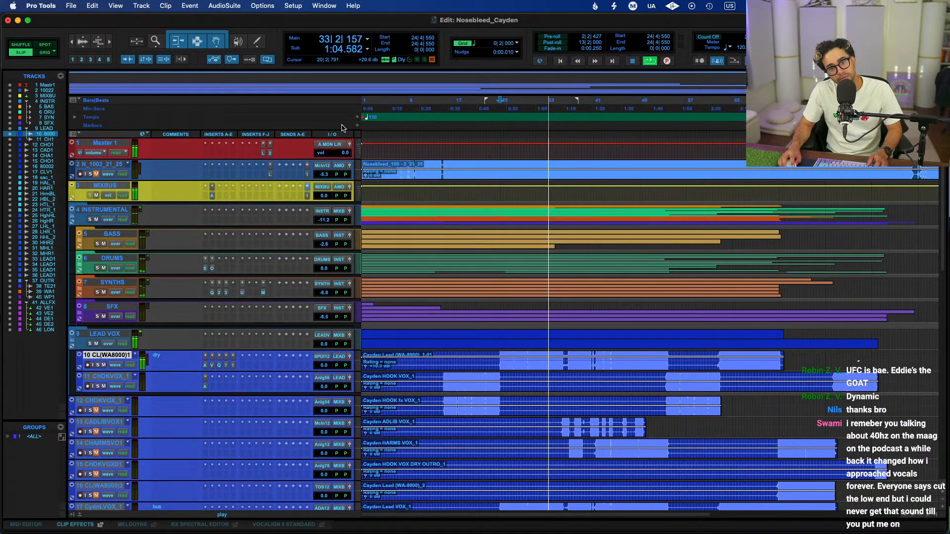
# Audition several passages of the lead vocal track to check how the processing chain sounds across the verse
pyautogui.scroll(-2, 247, 348)
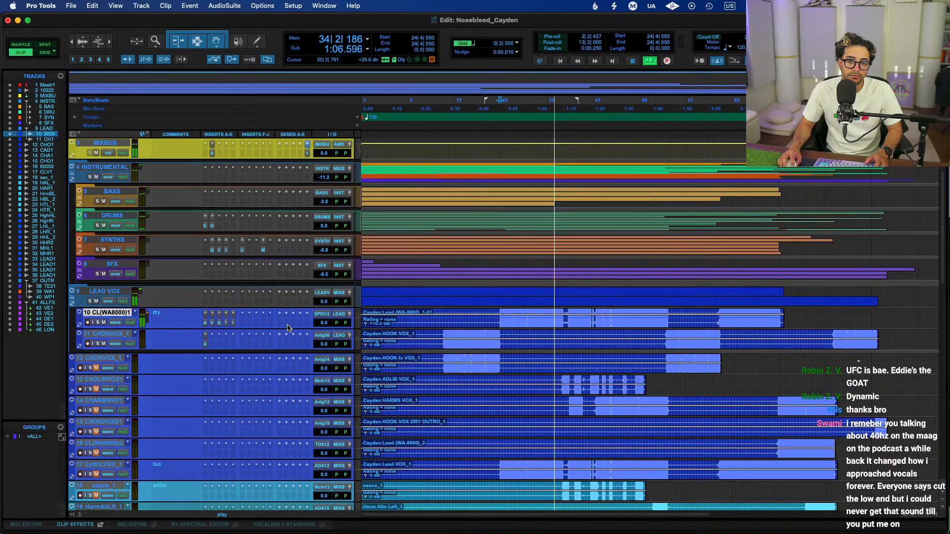
pyautogui.click(547, 312)
pyautogui.press('space')
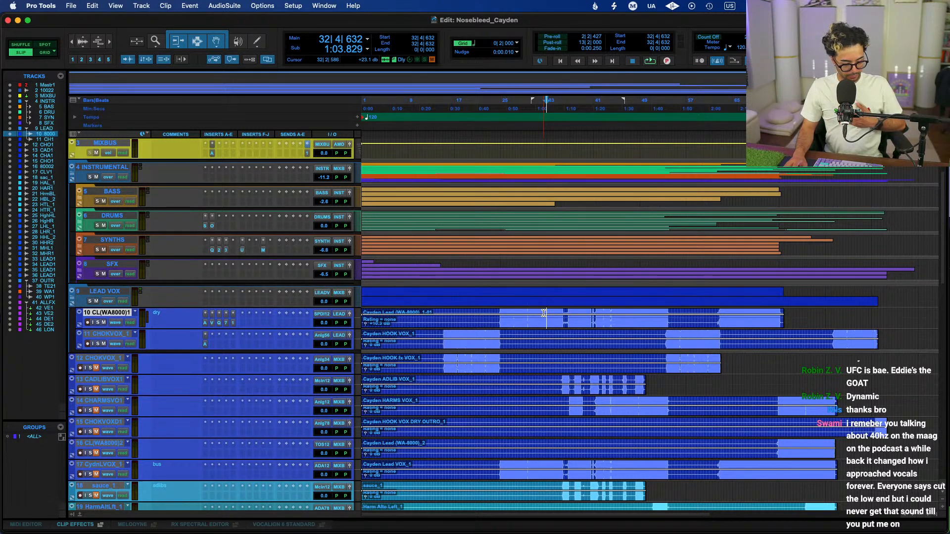
pyautogui.press('space')
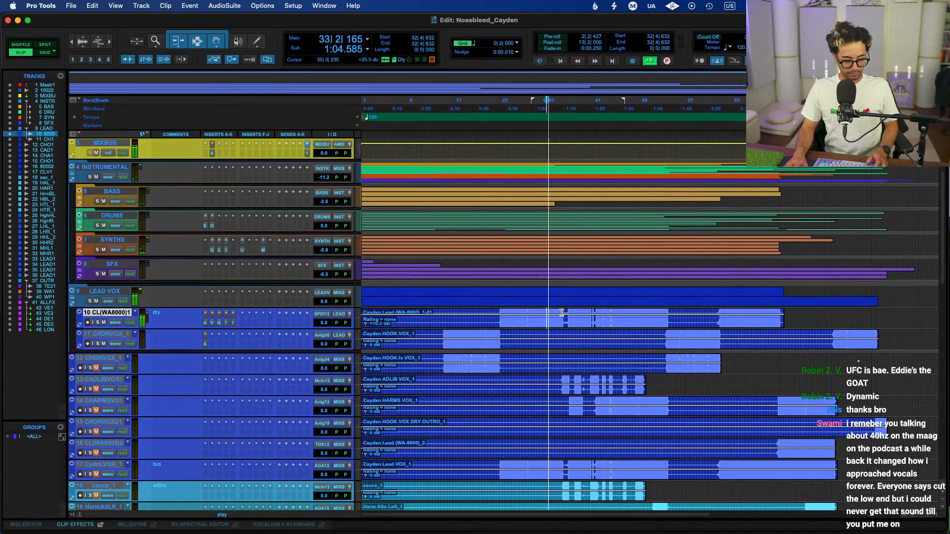
pyautogui.press('space')
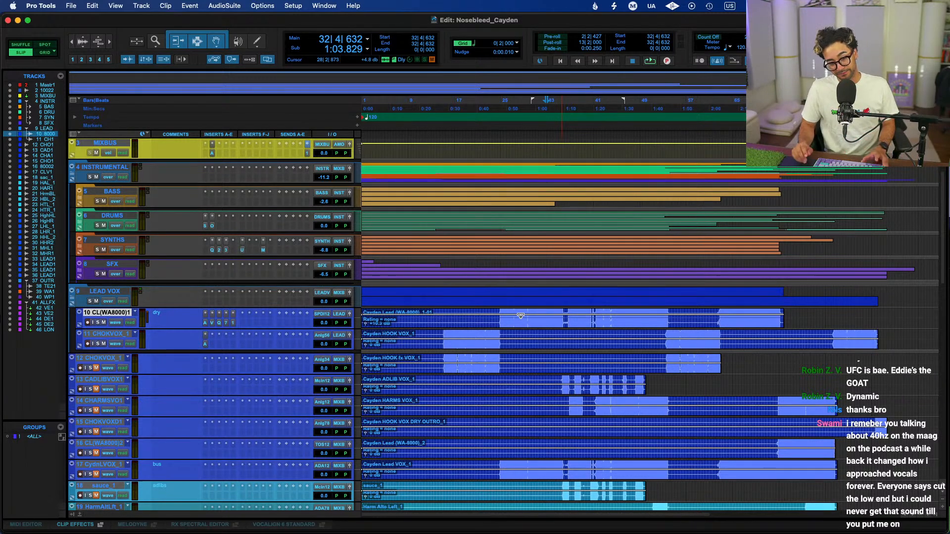
pyautogui.click(532, 312)
pyautogui.press('space')
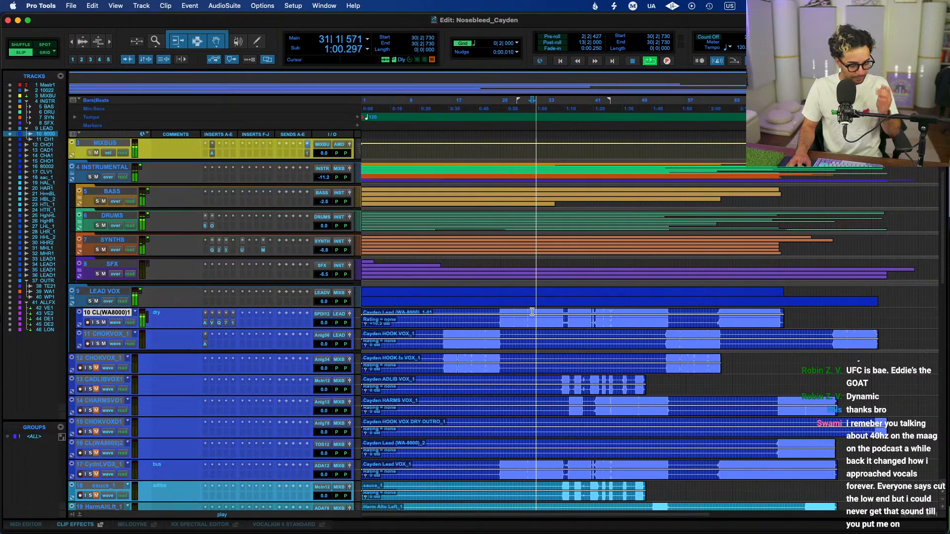
pyautogui.press('space')
pyautogui.click(615, 312)
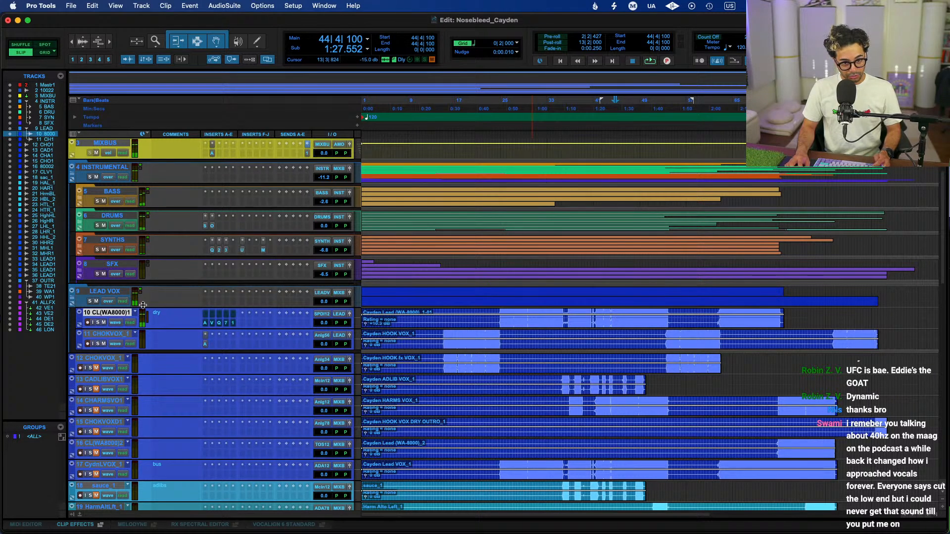
pyautogui.click(620, 313)
pyautogui.press('space')
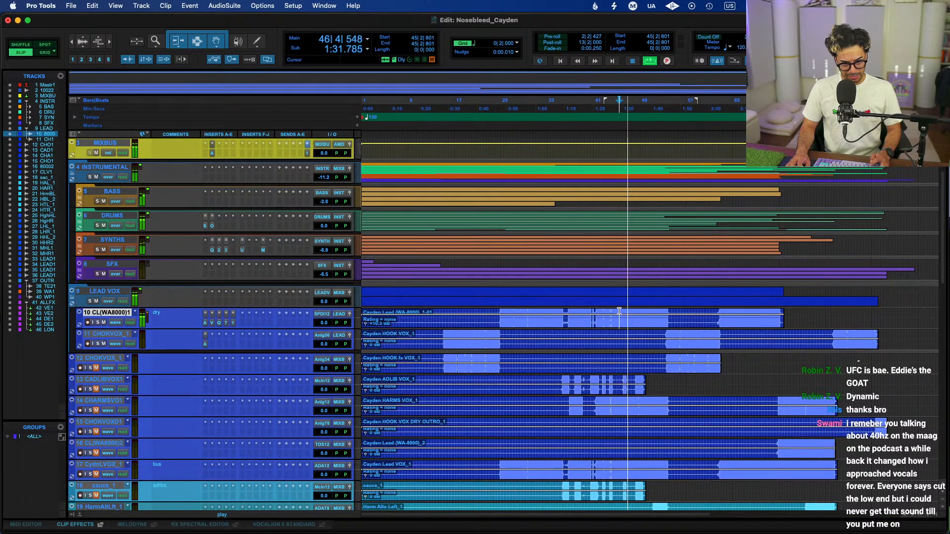
# Reset the LOW control of the lead vocal's CA-70S to its centre position, save the session, and close the plug-in
pyautogui.click(226, 323)
pyautogui.moveTo(520, 250)
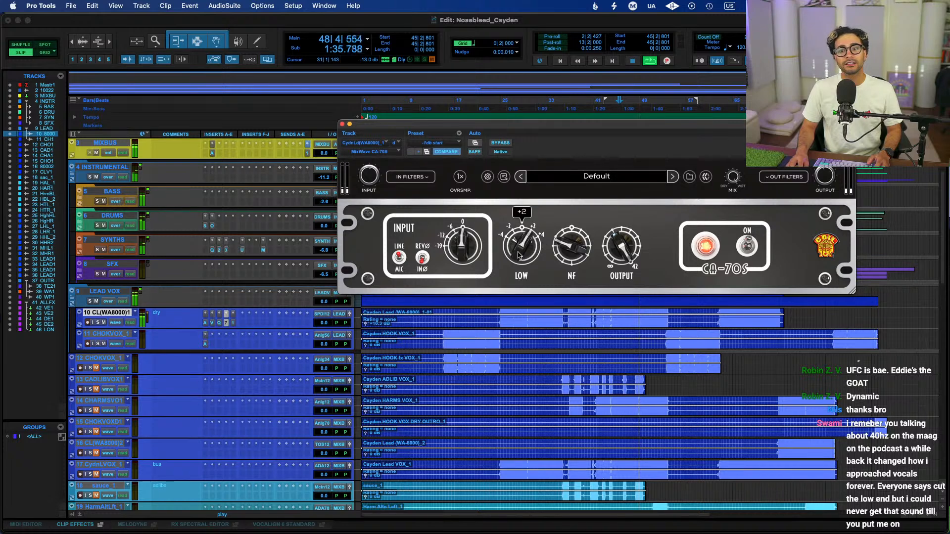
pyautogui.press('super+s')
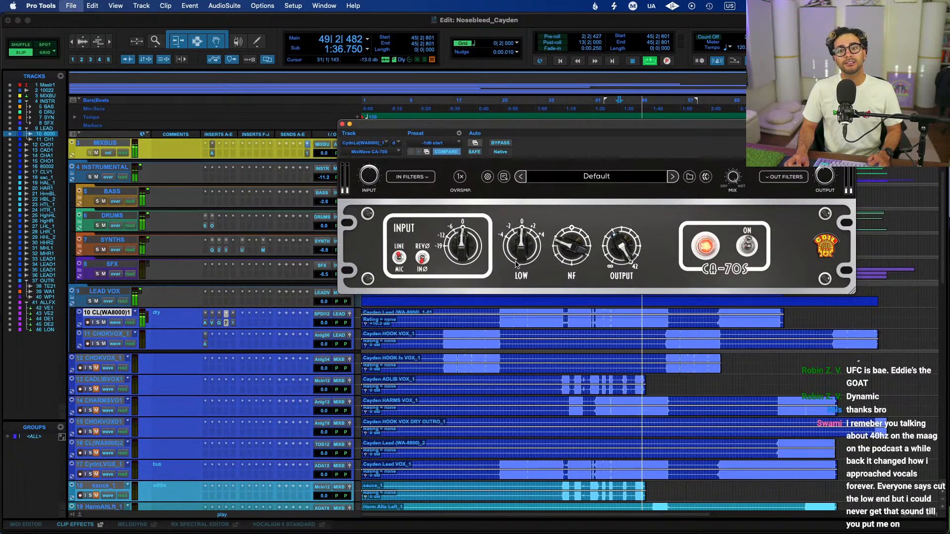
pyautogui.click(343, 125)
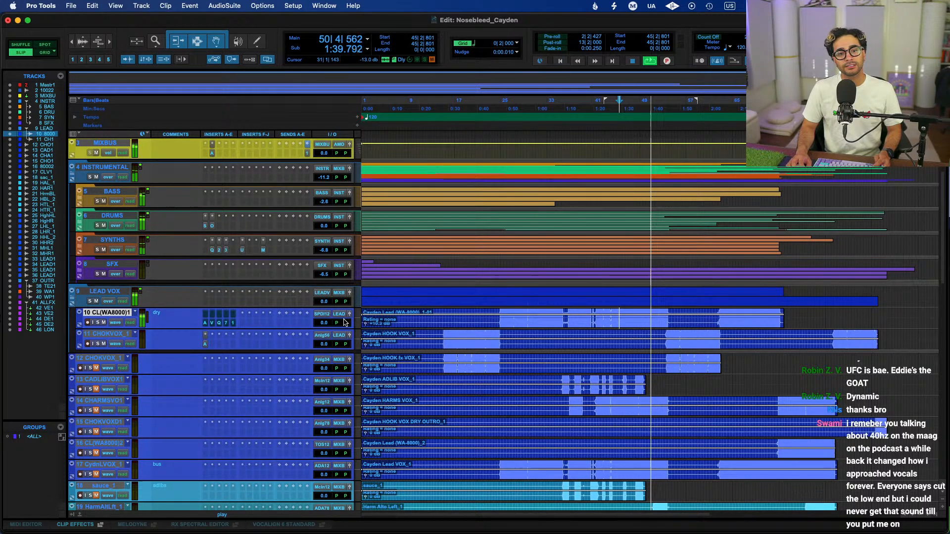
# Find "tape" to insert 3348 TAPE on the lead vocal track, after the compressor with one slot left empty
pyautogui.click(250, 328)
pyautogui.write('tape')
pyautogui.press('Down')
pyautogui.press('Down')
pyautogui.press('Down')
pyautogui.press('Down')
pyautogui.press('Return')
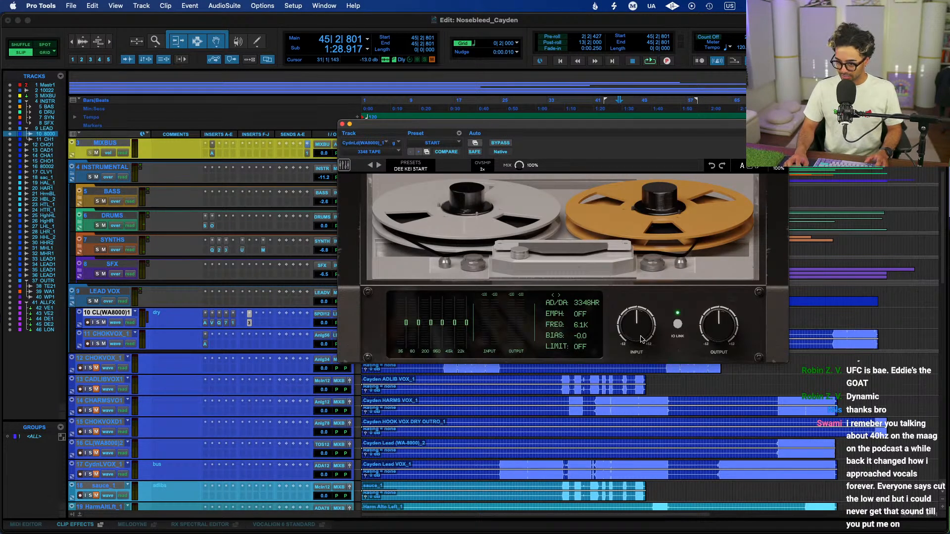
# Raise the linked input level of 3348 TAPE while the lead vocal plays, and bypass the plug-in to hear the difference
pyautogui.press('space')
pyautogui.moveTo(642, 338); pyautogui.dragTo(644, 327)
pyautogui.click(505, 144)
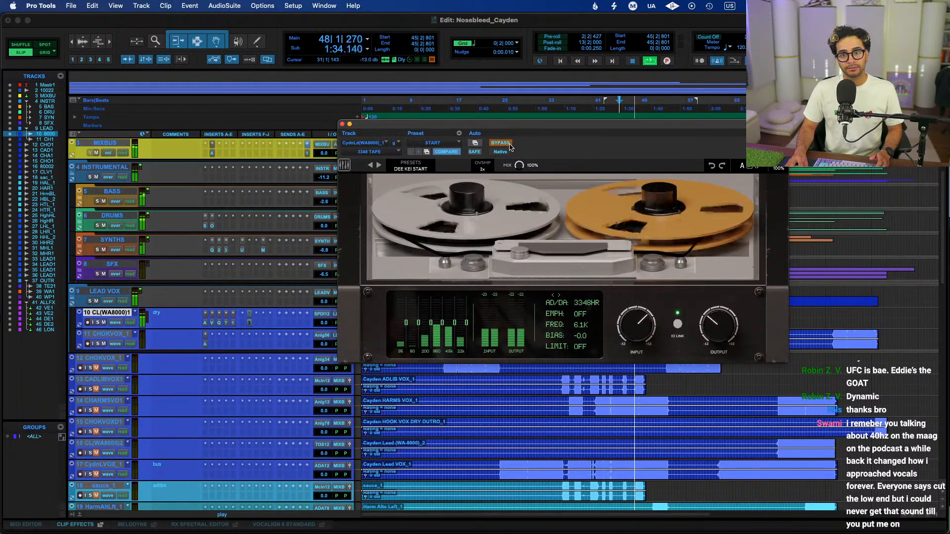
pyautogui.moveTo(645, 328); pyautogui.dragTo(647, 329)
# Reactivate 3348 TAPE on the lead vocal, replay the passage through it, and stop playback
pyautogui.click(205, 323)
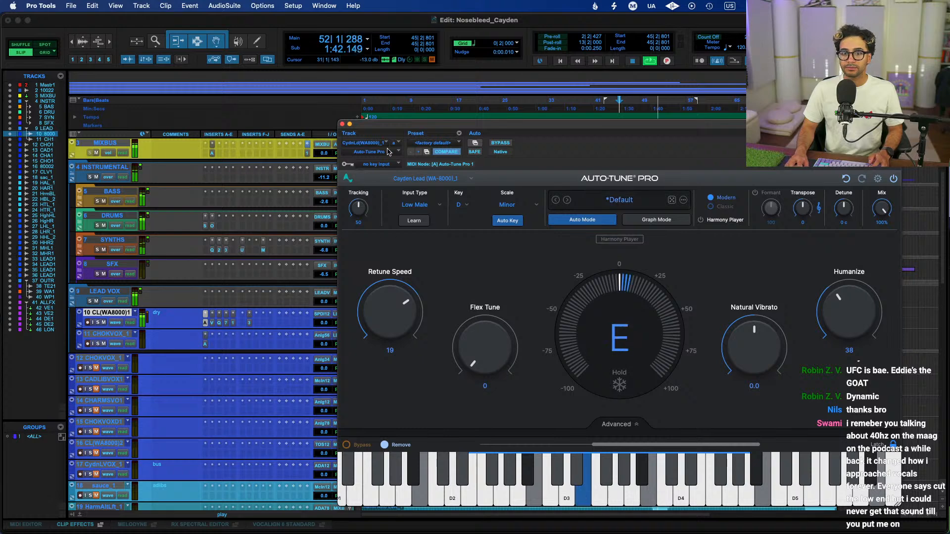
pyautogui.click(342, 124)
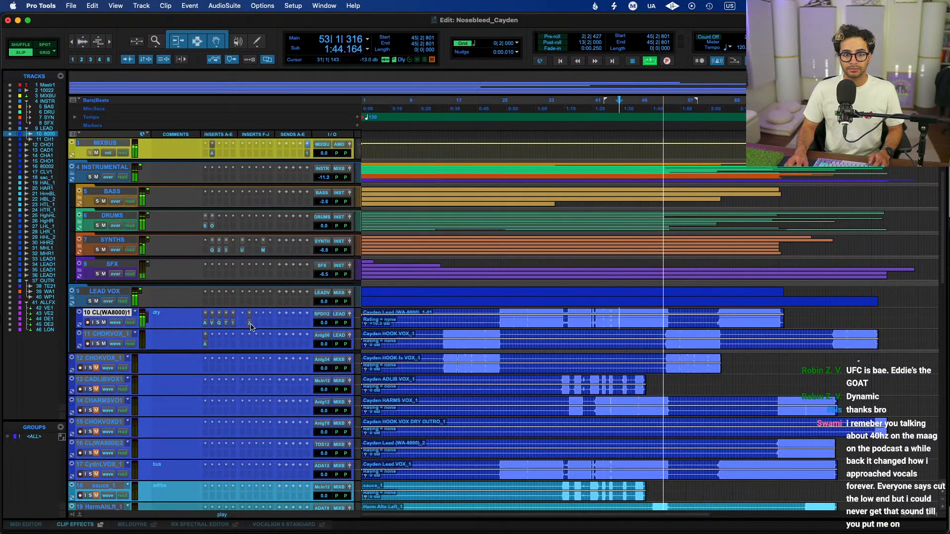
pyautogui.click(250, 323)
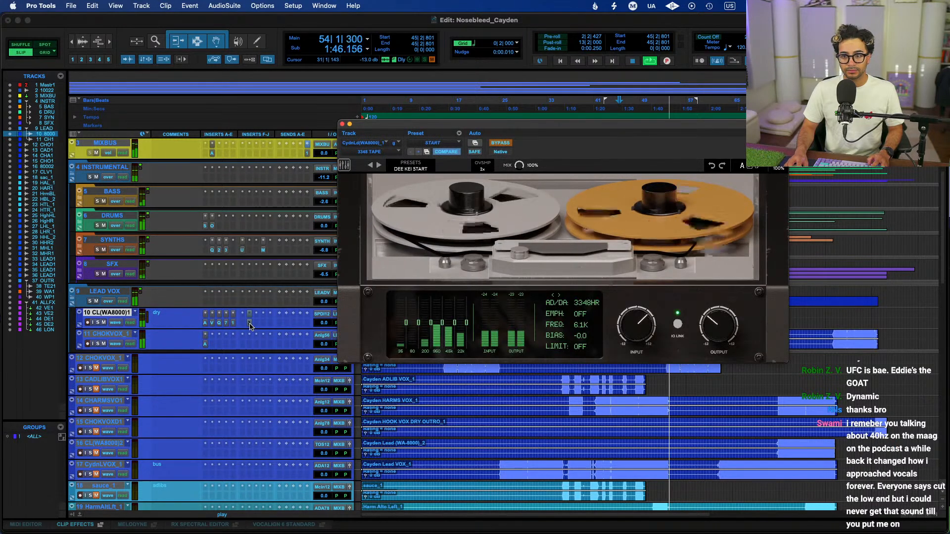
pyautogui.keyDown('super'); pyautogui.click(250, 324); pyautogui.keyUp('super')
pyautogui.press('space')
pyautogui.press('space')
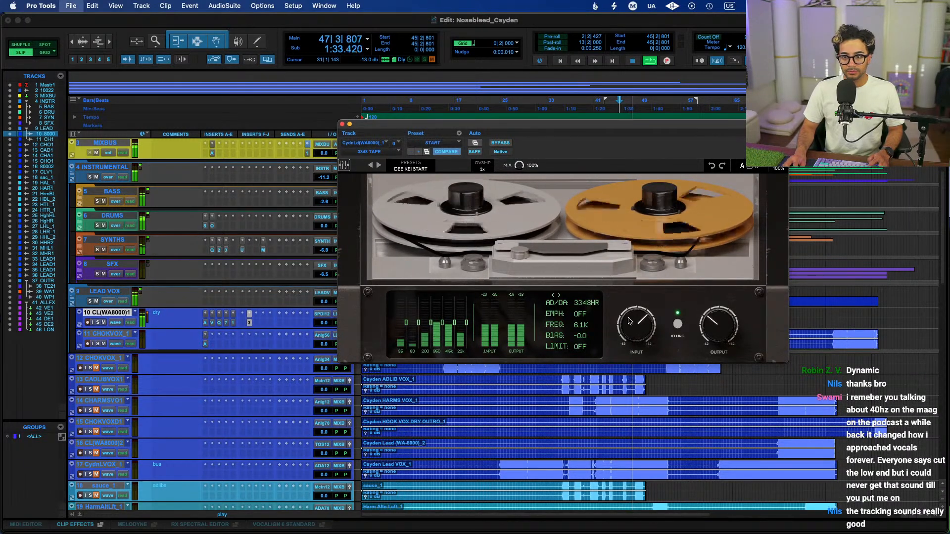
pyautogui.press('space')
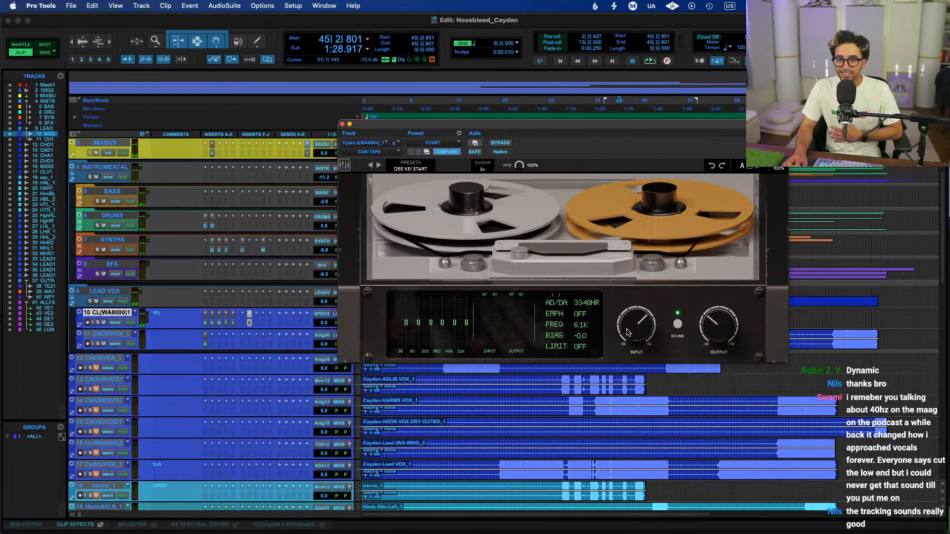
# Check the lead vocal's UADx 176 and 3348 TAPE settings with the passage playing, close the plug-in, and save the session
pyautogui.click(232, 324)
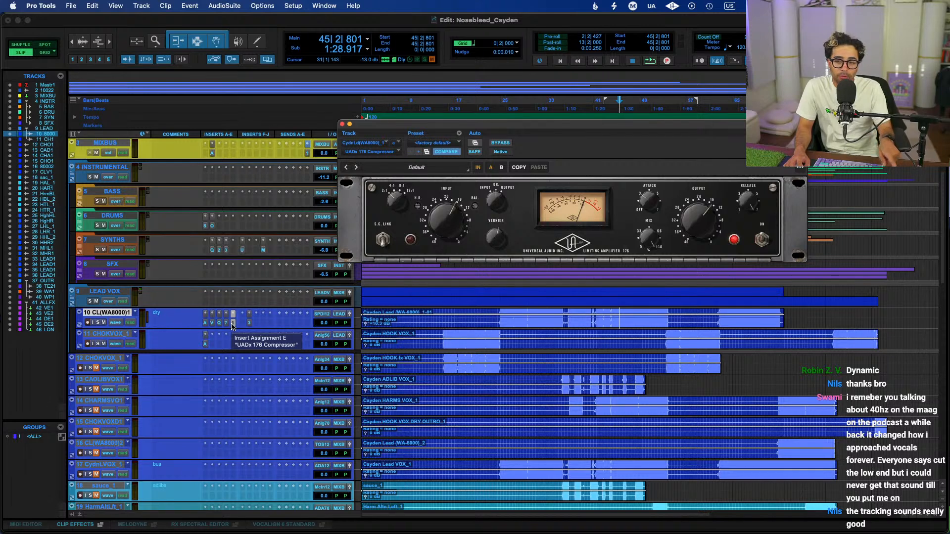
pyautogui.click(249, 324)
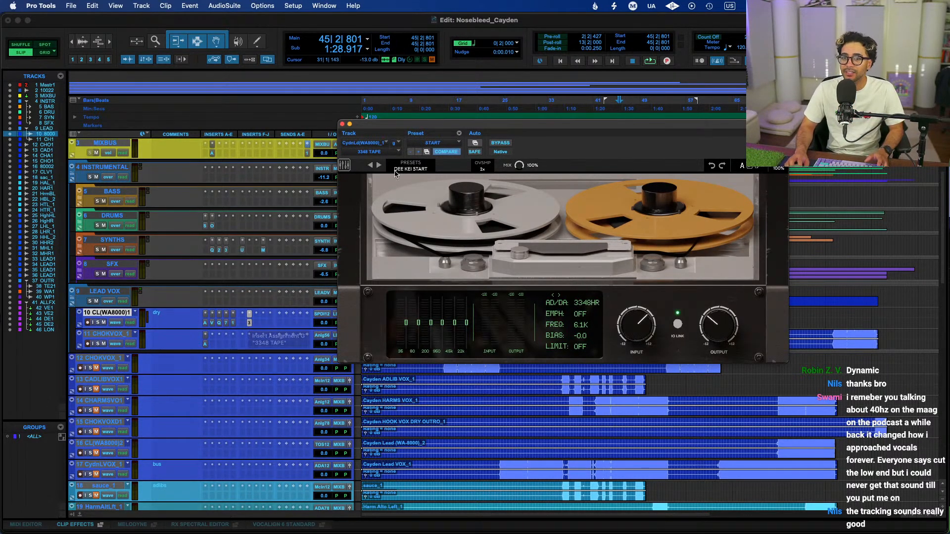
pyautogui.press('space')
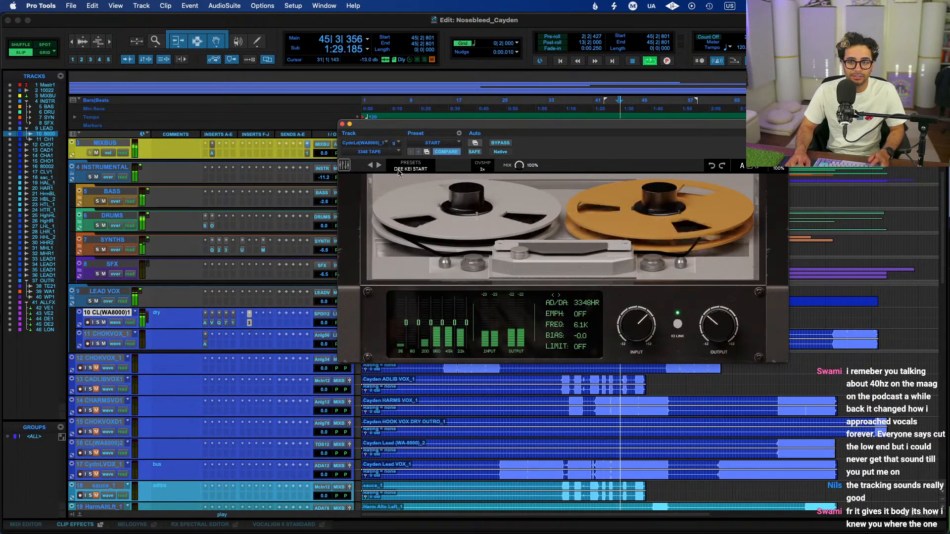
pyautogui.click(343, 124)
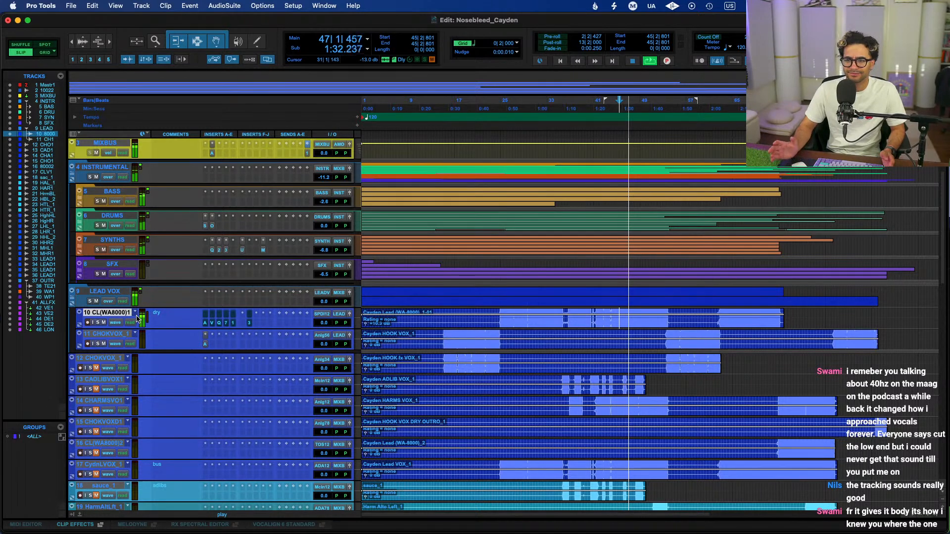
pyautogui.press('space')
pyautogui.press('super+s')
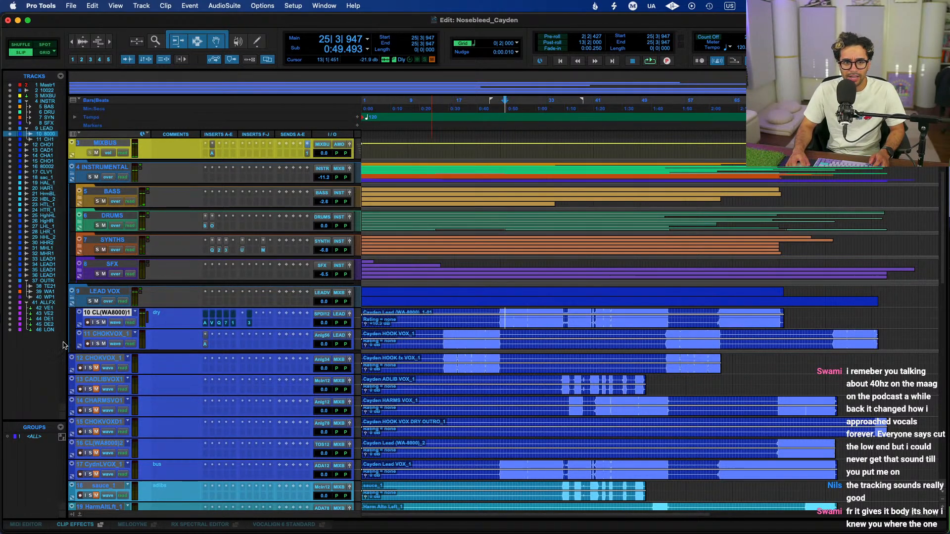
# Enlarge the height of the lead vocal track and play its verse
pyautogui.moveTo(92, 331); pyautogui.dragTo(98, 405)
pyautogui.click(504, 313)
pyautogui.press('space')
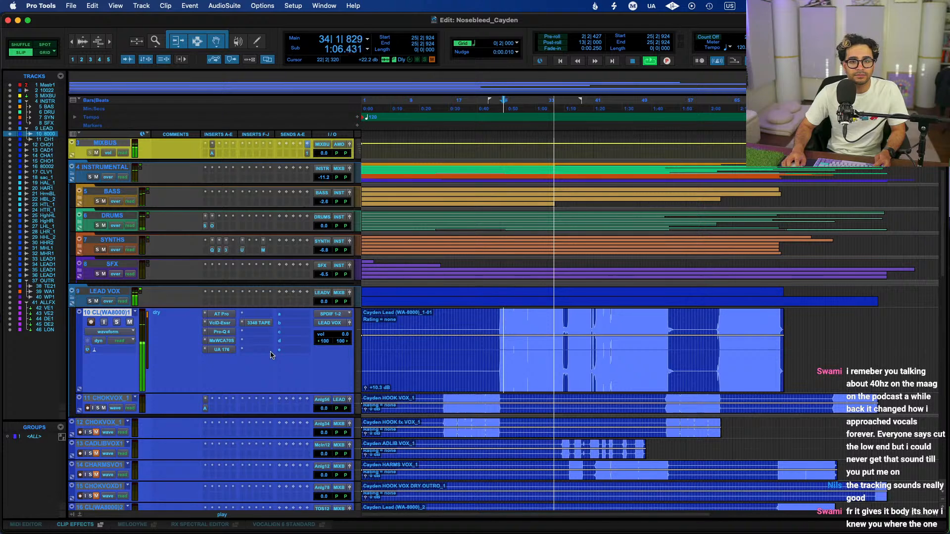
pyautogui.click(555, 322)
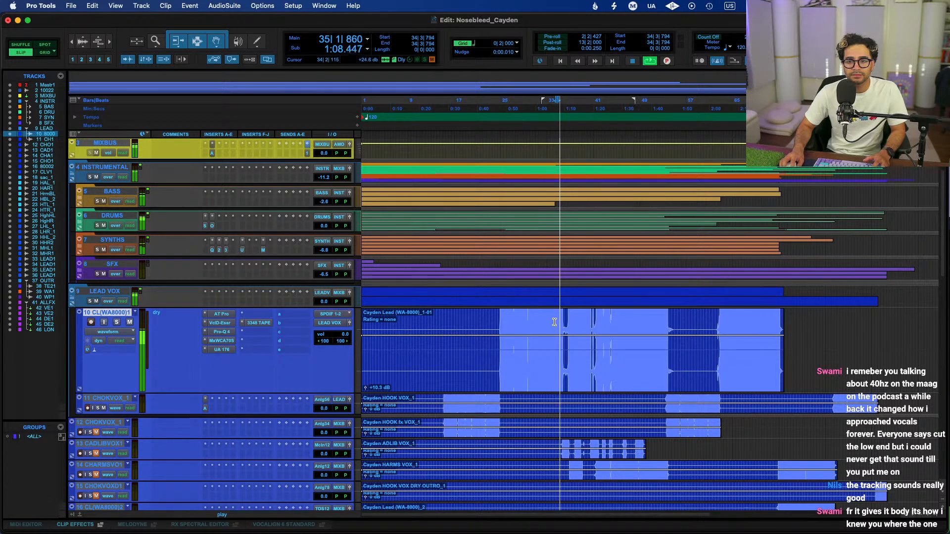
pyautogui.press('space')
# Audition the first verse passage of the lead vocal up close in the timeline, around bars 28 to 31
pyautogui.click(506, 325)
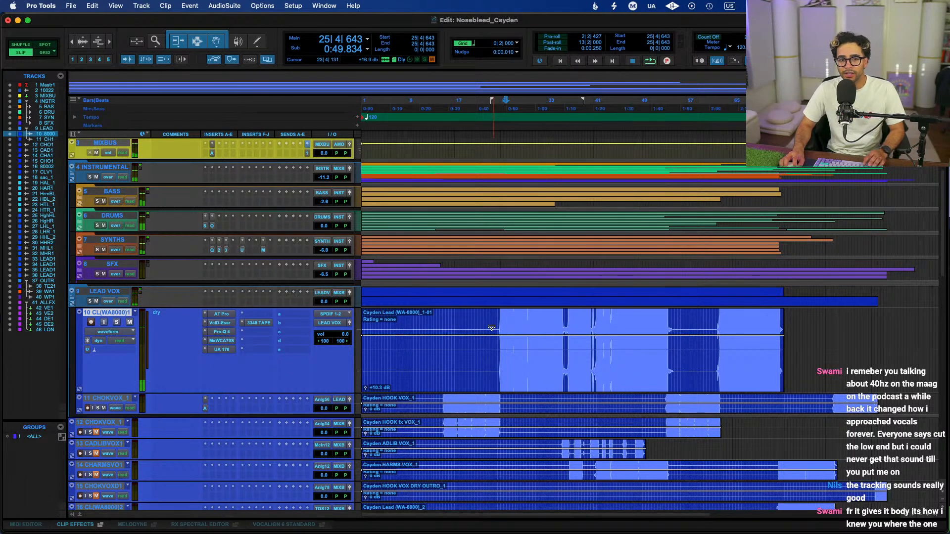
pyautogui.click(526, 325)
pyautogui.press('super+bracketright')
pyautogui.press('super+bracketright')
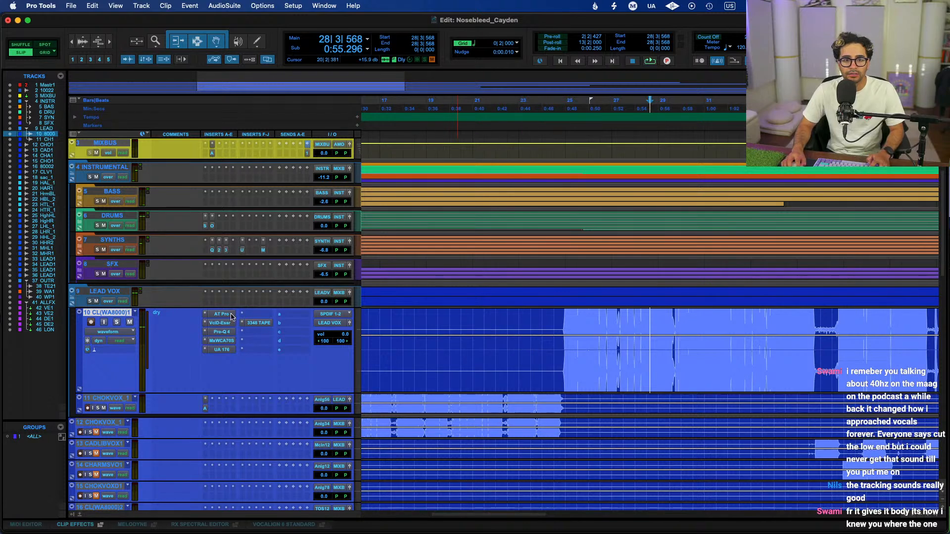
pyautogui.press('space')
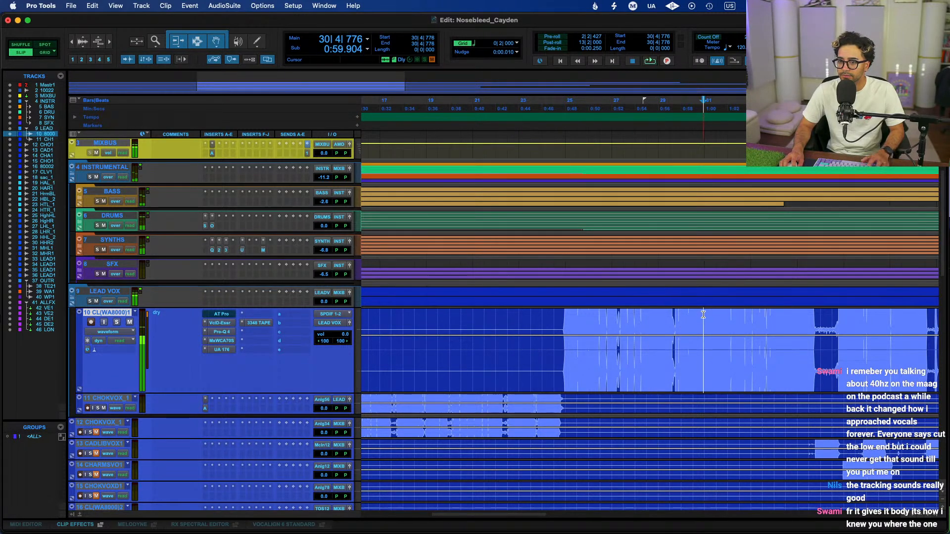
# Select the lead vocal phrase between about bars 33 and 35 and apply Melodyne to it
pyautogui.scroll(2, 703, 315)
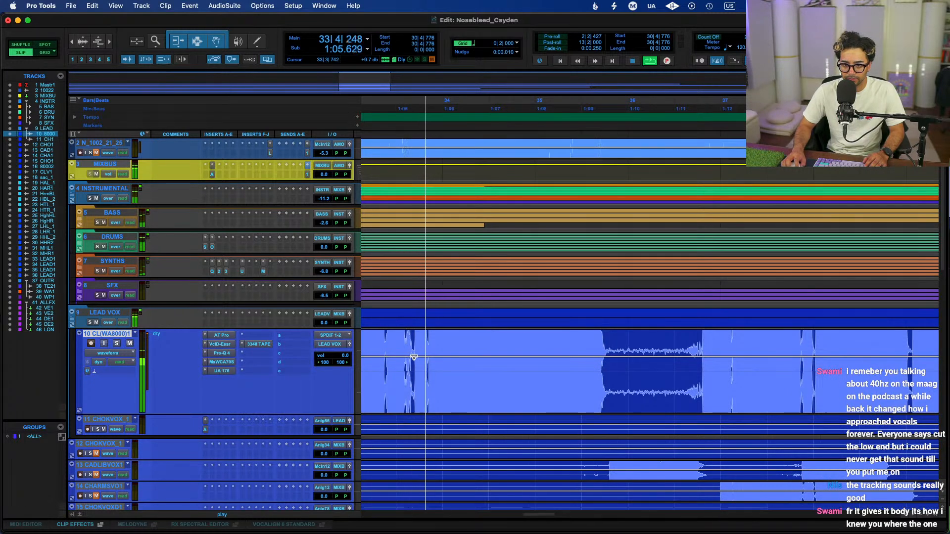
pyautogui.click(477, 342)
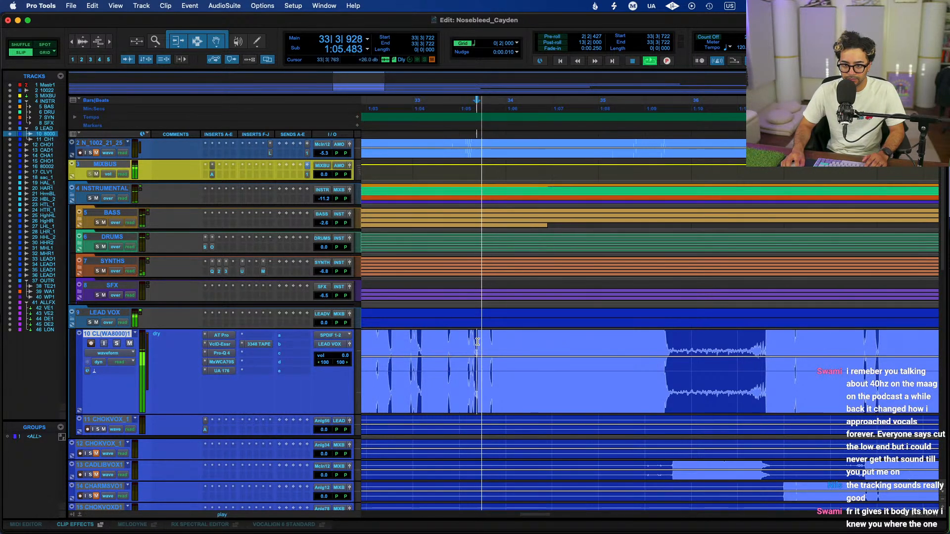
pyautogui.moveTo(477, 342); pyautogui.dragTo(678, 346)
pyautogui.rightClick(543, 400)
pyautogui.scroll(-4, 574, 460)
pyautogui.moveTo(577, 388)
pyautogui.click(639, 377)
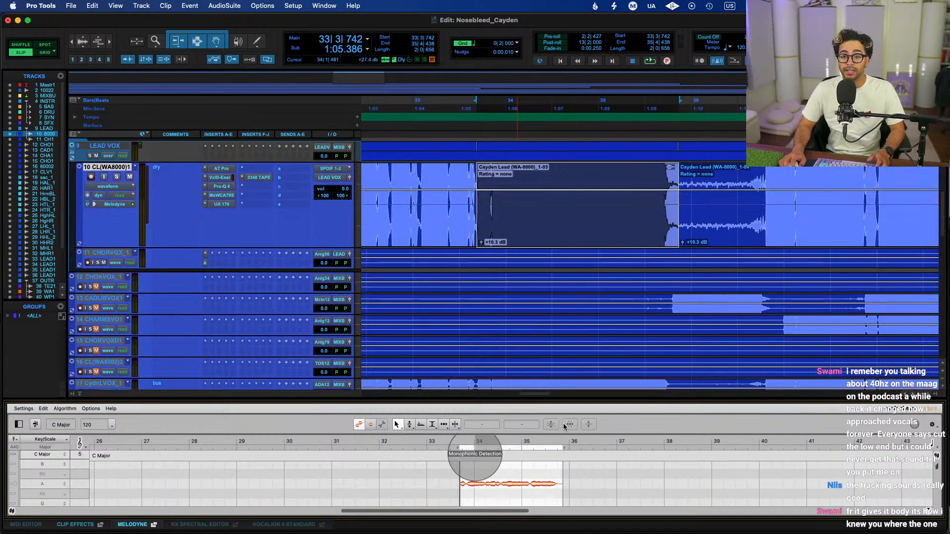
# Enlarge the Melodyne editor around the detected phrase and play it briefly
pyautogui.moveTo(559, 398); pyautogui.dragTo(572, 261)
pyautogui.scroll(3, 515, 373)
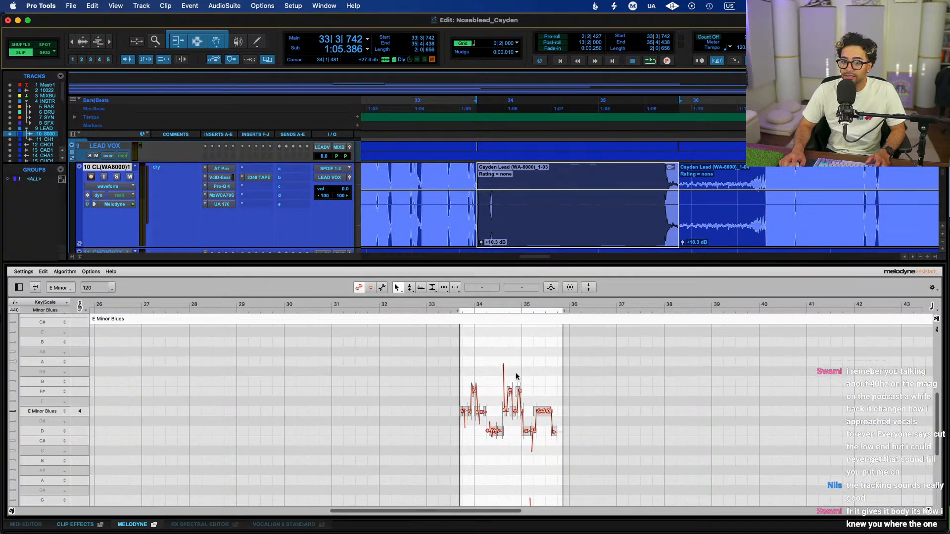
pyautogui.moveTo(519, 512); pyautogui.dragTo(465, 510)
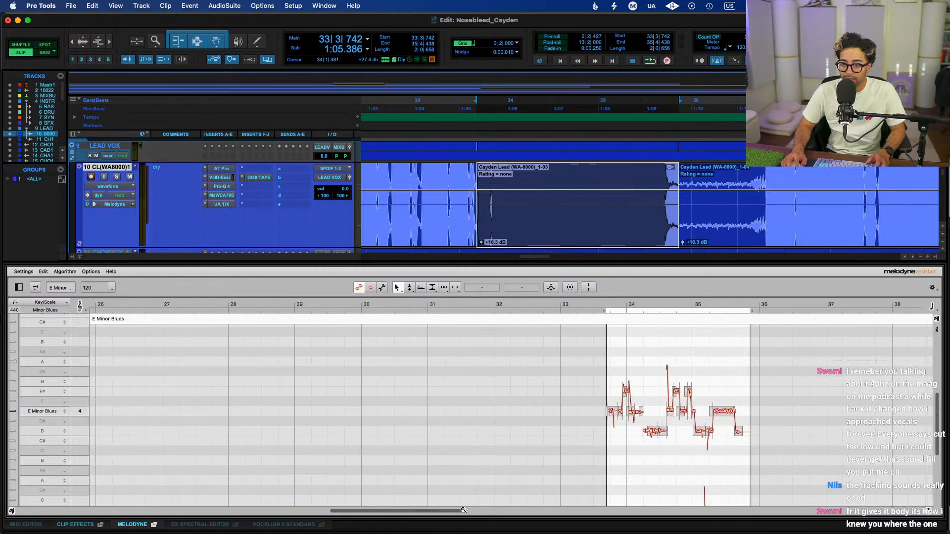
pyautogui.hscroll(8, 469, 431)
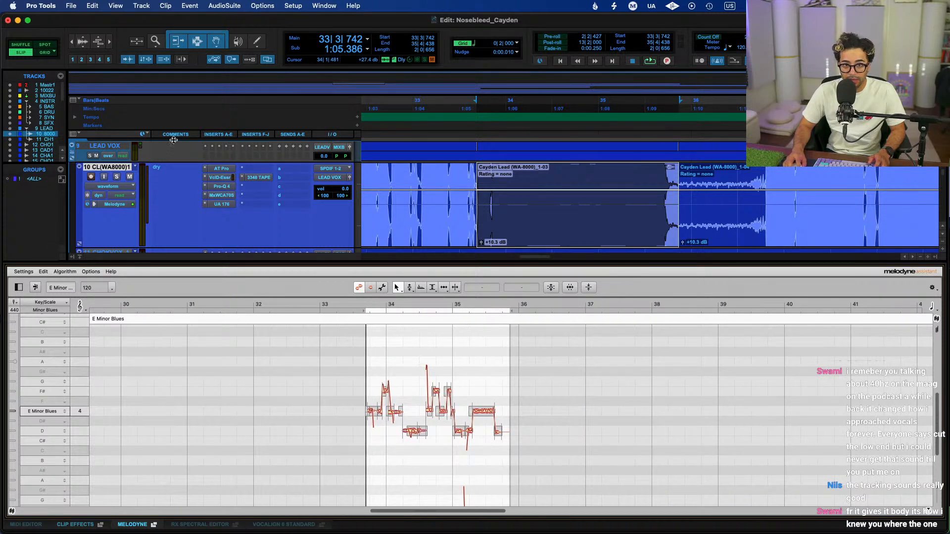
pyautogui.press('space')
pyautogui.press('space')
# Activate Melodyne's note separation tool and play the start of the phrase with its notes shown up close
pyautogui.rightClick(385, 391)
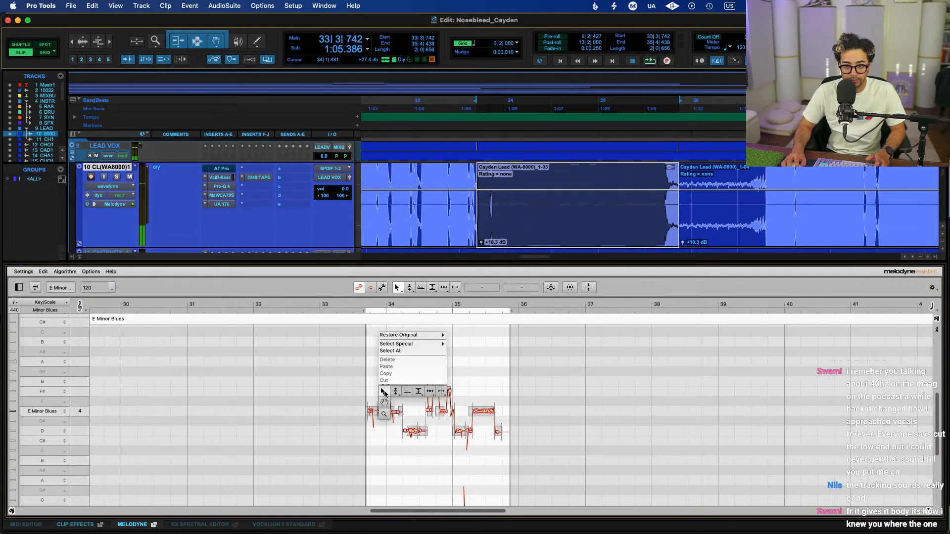
pyautogui.click(444, 392)
pyautogui.moveTo(509, 502); pyautogui.dragTo(421, 503)
pyautogui.hscroll(5, 458, 435)
pyautogui.press('space')
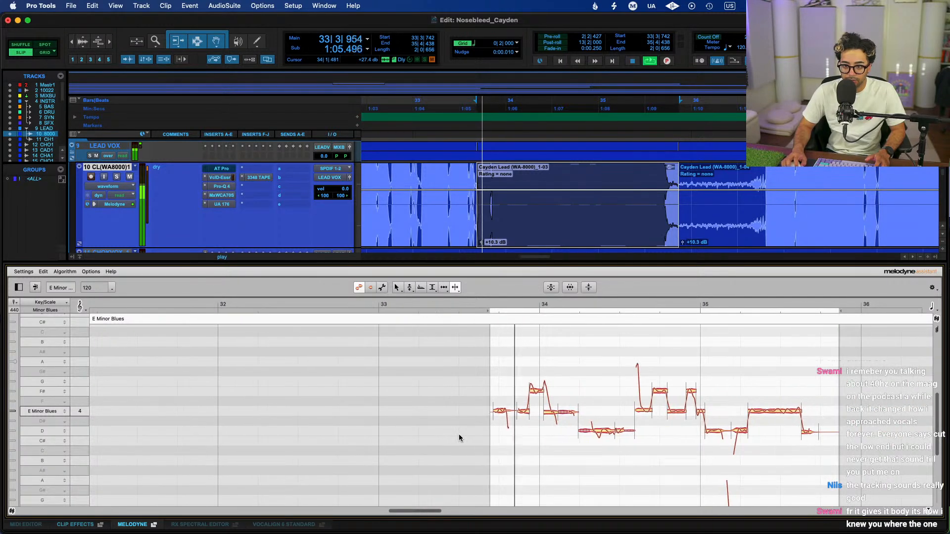
pyautogui.hscroll(2, 460, 439)
pyautogui.press('space')
# Split off the beginning of the E4 note just after bar 34, raise it to G4, and audition the edit
pyautogui.rightClick(425, 394)
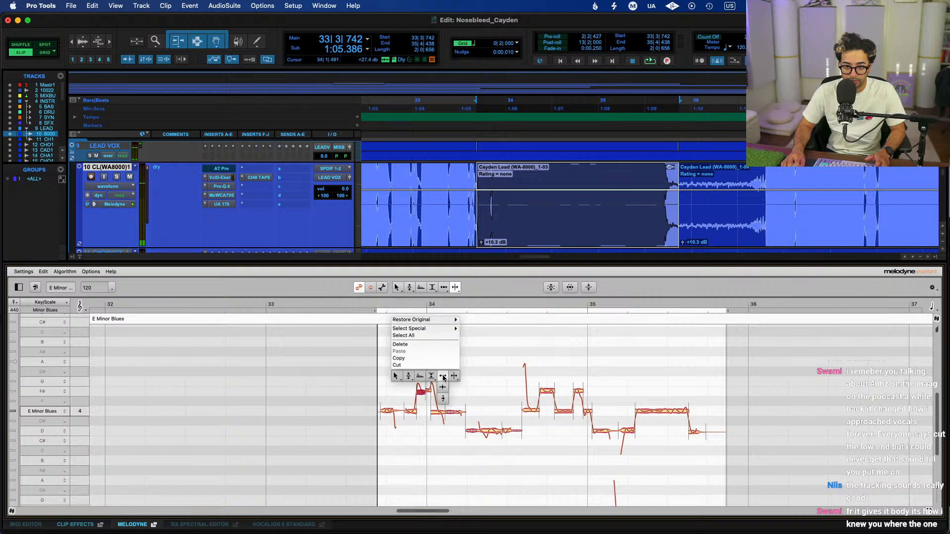
pyautogui.click(404, 374)
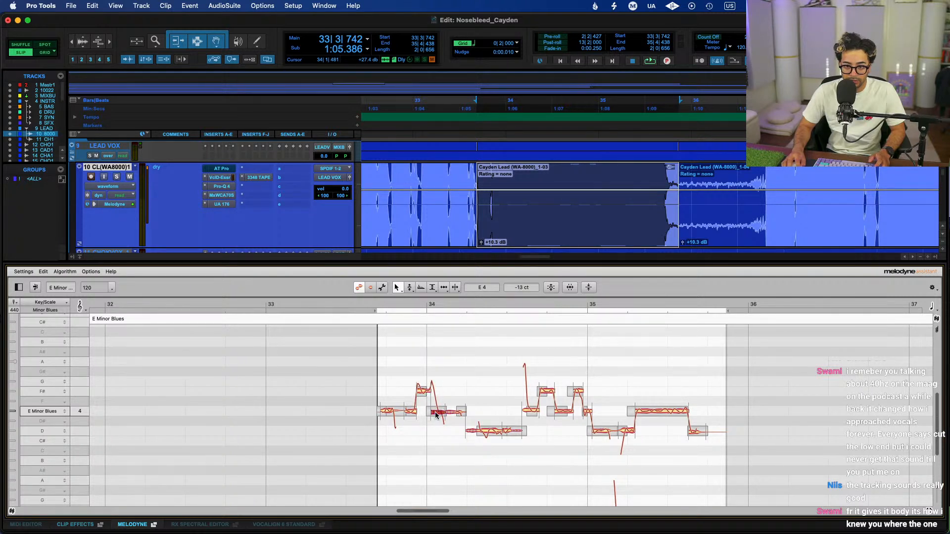
pyautogui.rightClick(468, 388)
pyautogui.click(522, 384)
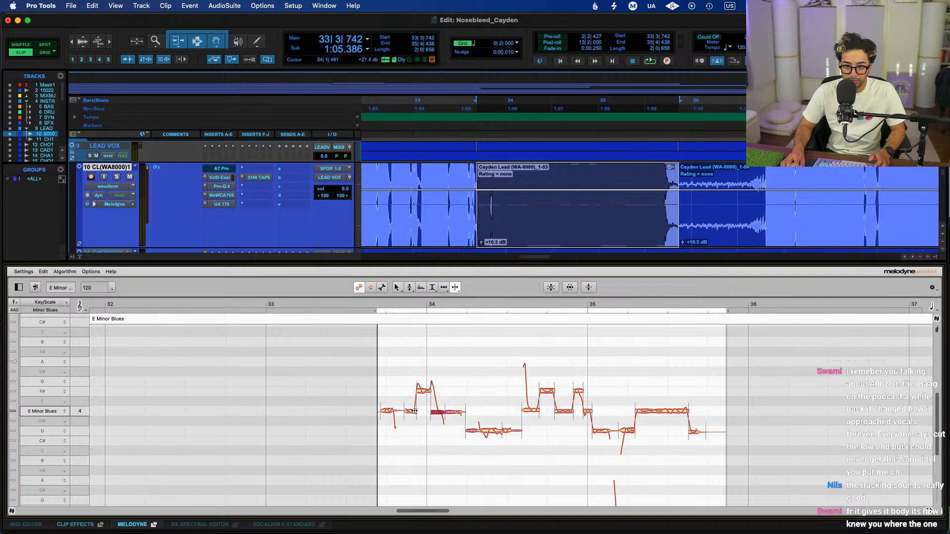
pyautogui.rightClick(437, 413)
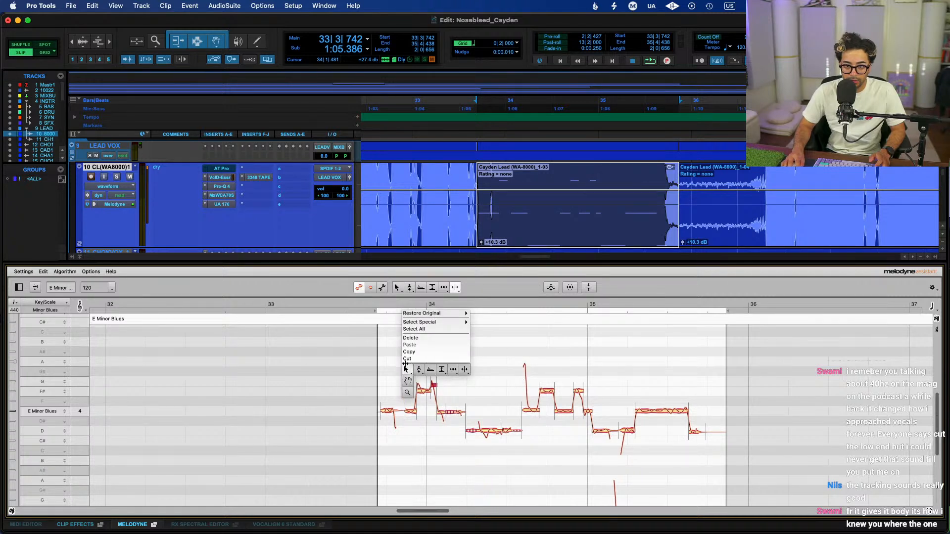
pyautogui.click(407, 364)
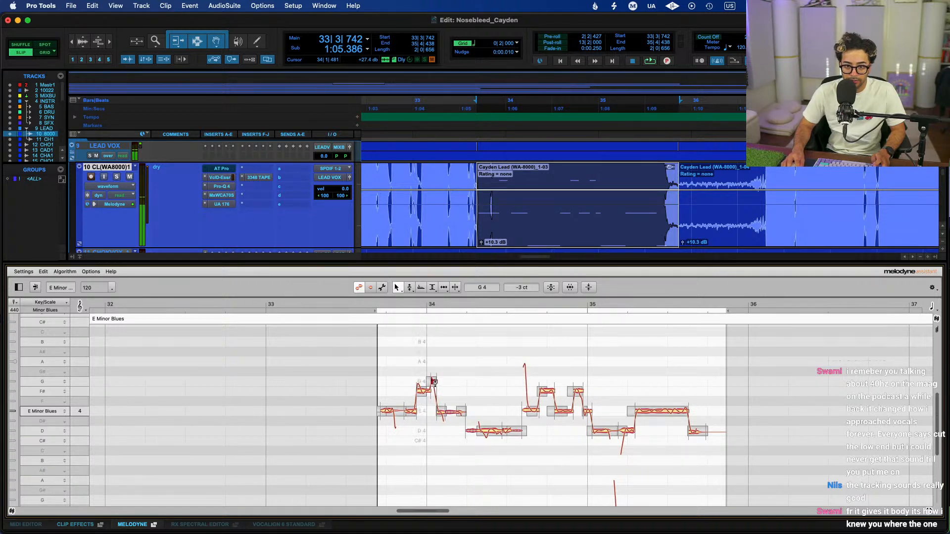
pyautogui.press('space')
pyautogui.press('space')
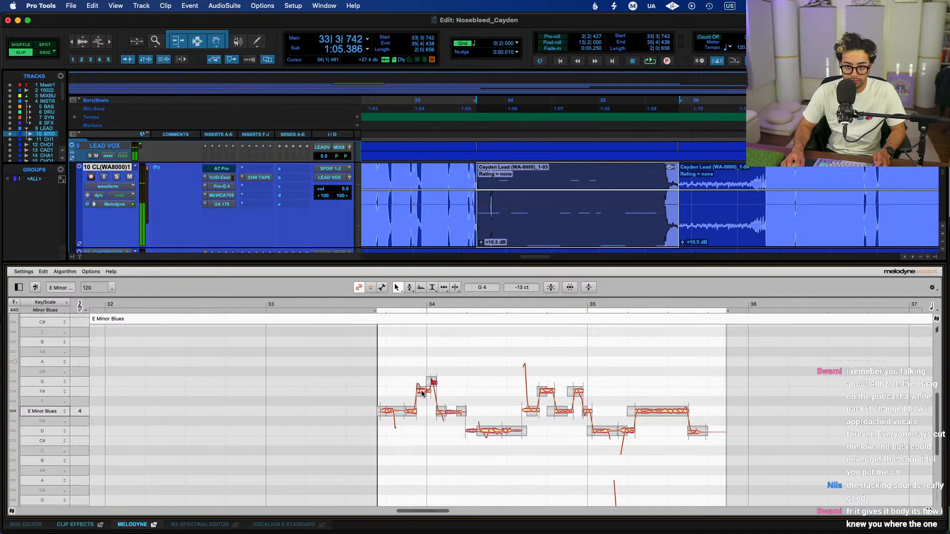
pyautogui.press('space')
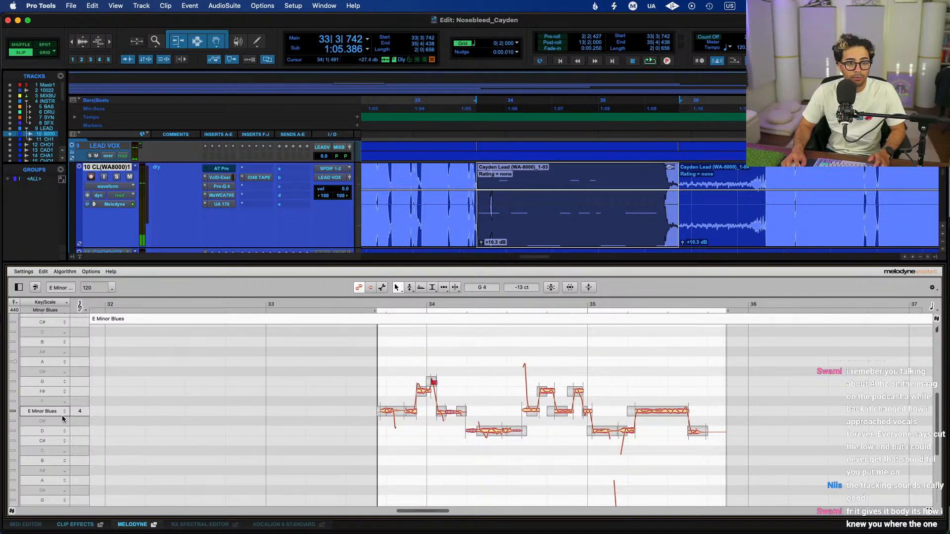
# Set the Melodyne scale to D Major and run the note correction macro on all notes in the phrase
pyautogui.click(47, 431)
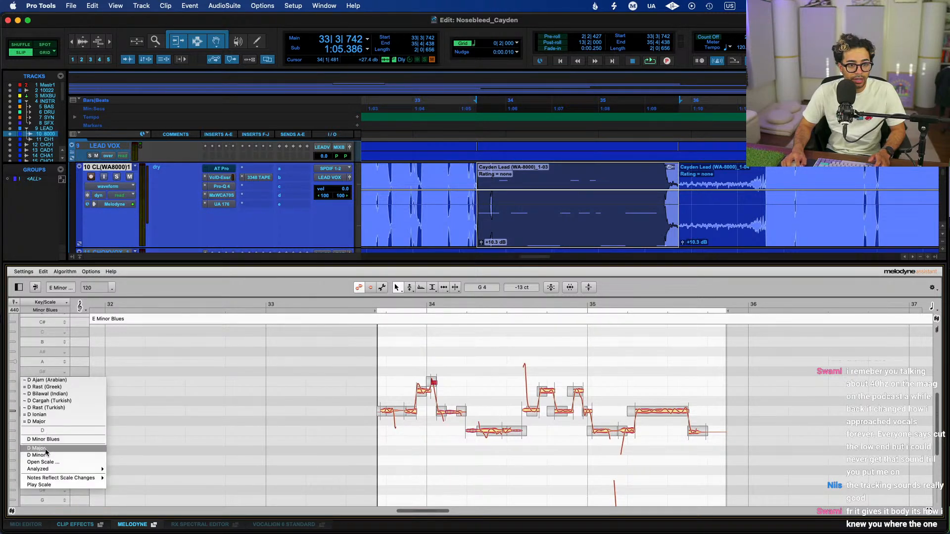
pyautogui.click(38, 448)
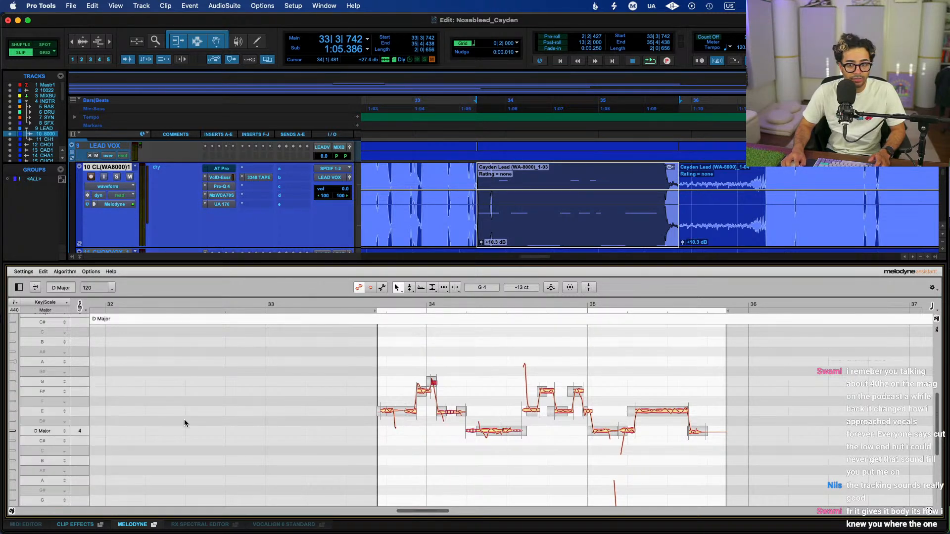
pyautogui.click(568, 287)
pyautogui.moveTo(445, 276); pyautogui.dragTo(556, 280)
pyautogui.click(559, 318)
# Audition the corrected lead vocal phrase from its start at bar 33 in repeated passes
pyautogui.press('space')
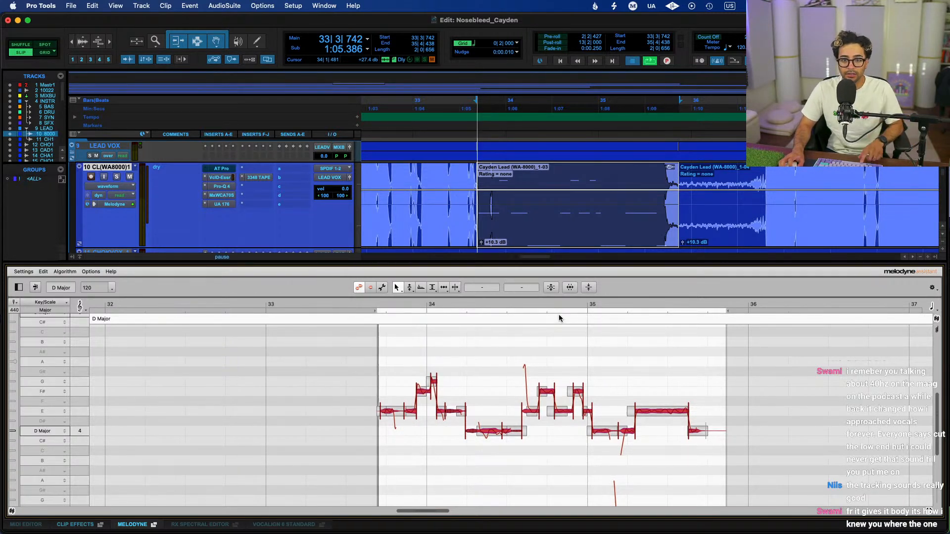
pyautogui.press('space')
pyautogui.press('space')
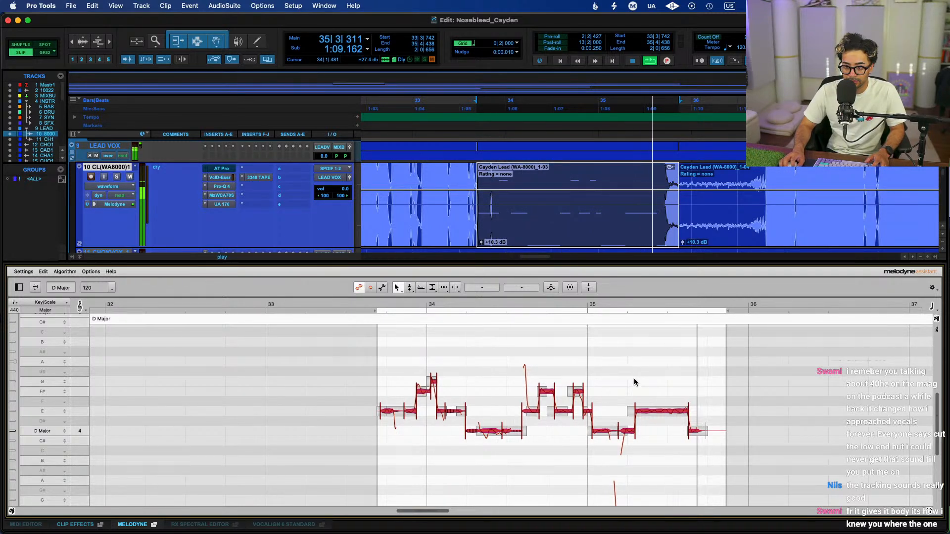
pyautogui.press('space')
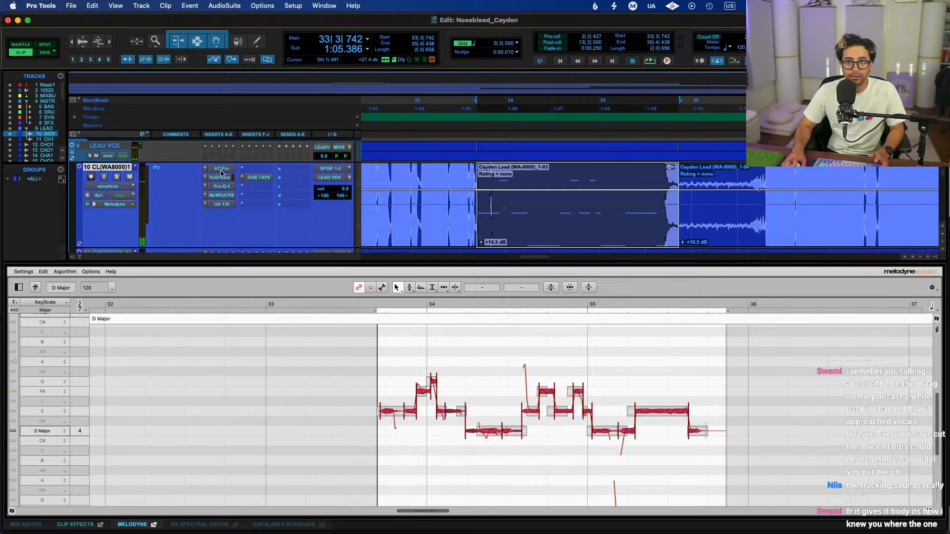
pyautogui.press('space')
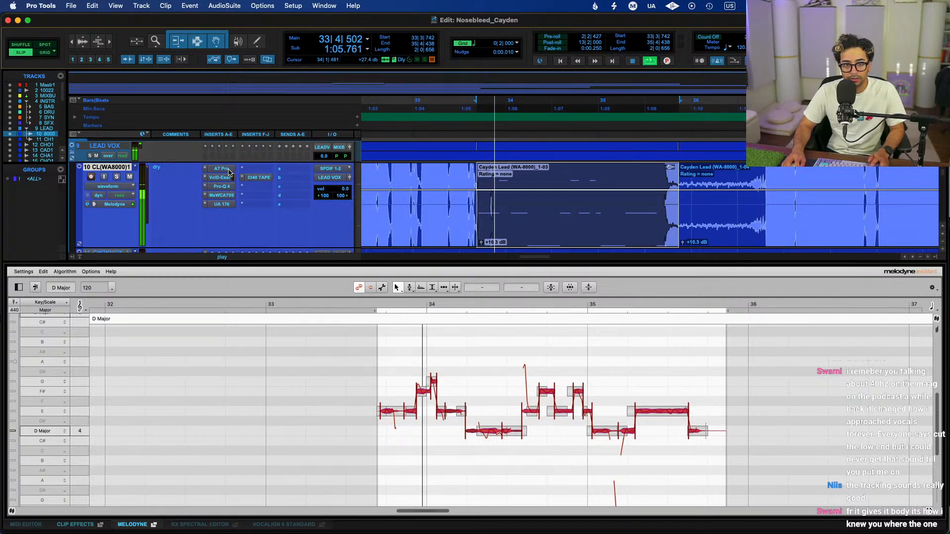
pyautogui.press('space')
# Set the lead vocal's Auto-Tune Pro scale to Major, close the plug-in, and replay the phrase
pyautogui.click(222, 169)
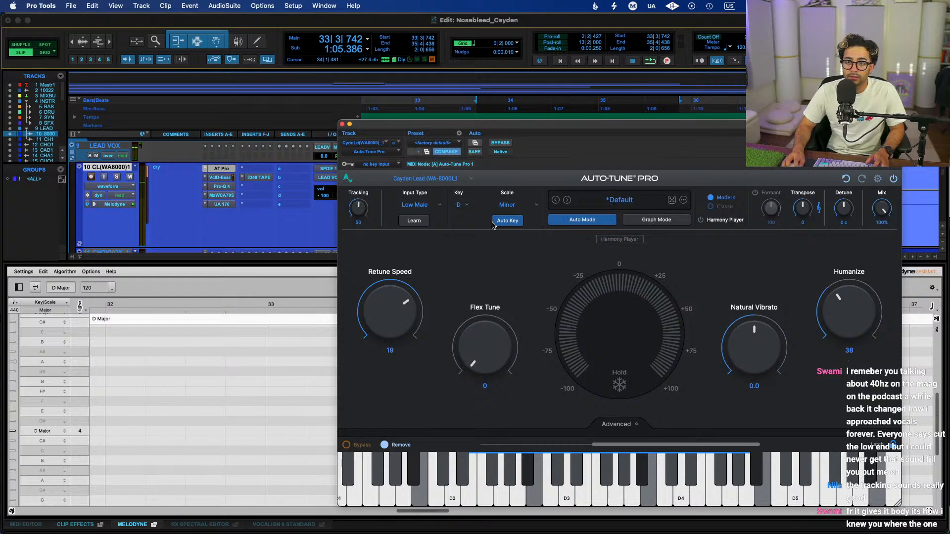
pyautogui.click(502, 206)
pyautogui.click(506, 193)
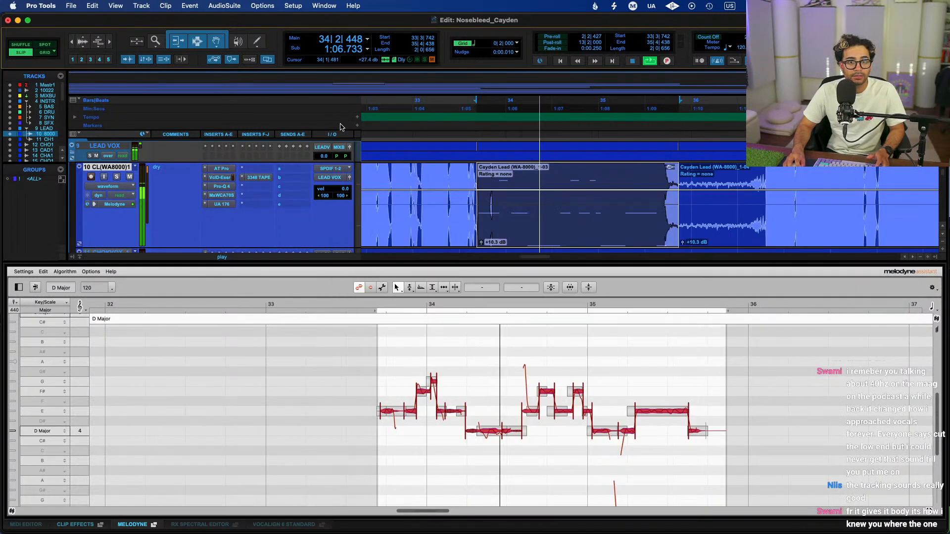
pyautogui.click(342, 124)
pyautogui.press('space')
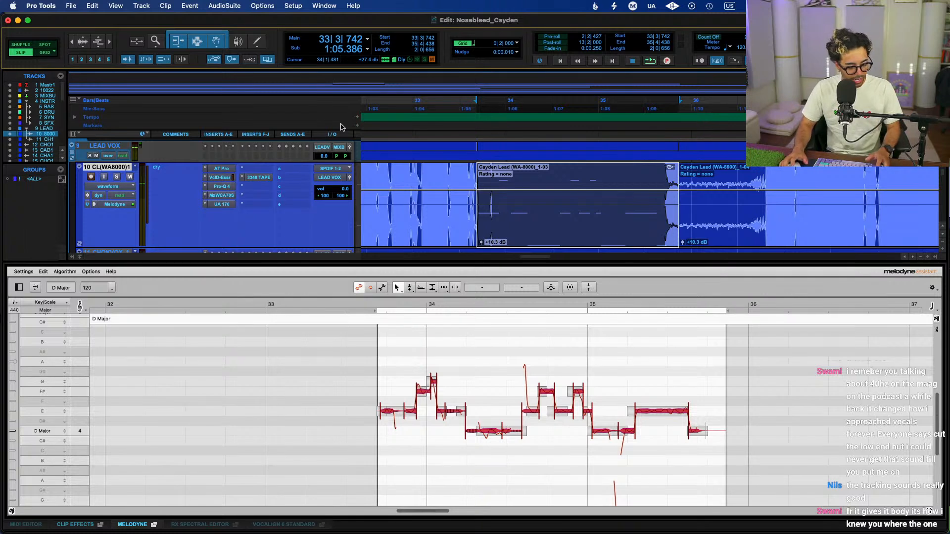
pyautogui.press('space')
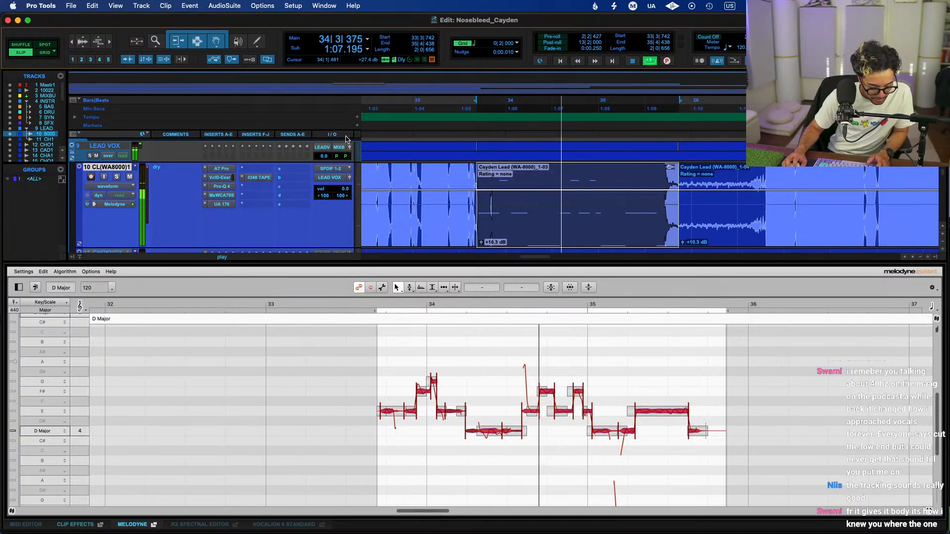
# Close the Melodyne editor, stop playback, and place the playback cursor at the start of the lead vocal's verse near bar 24
pyautogui.click(133, 524)
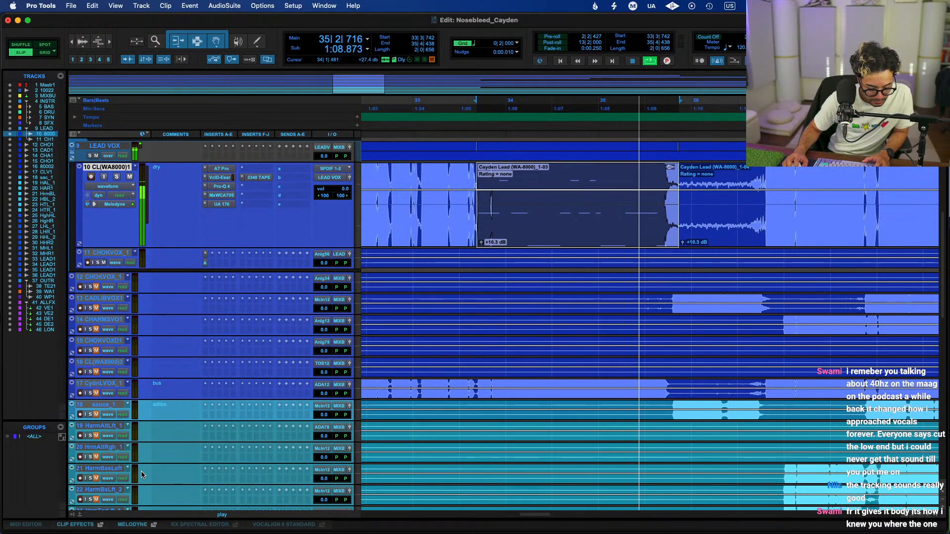
pyautogui.press('space')
pyautogui.click(403, 181)
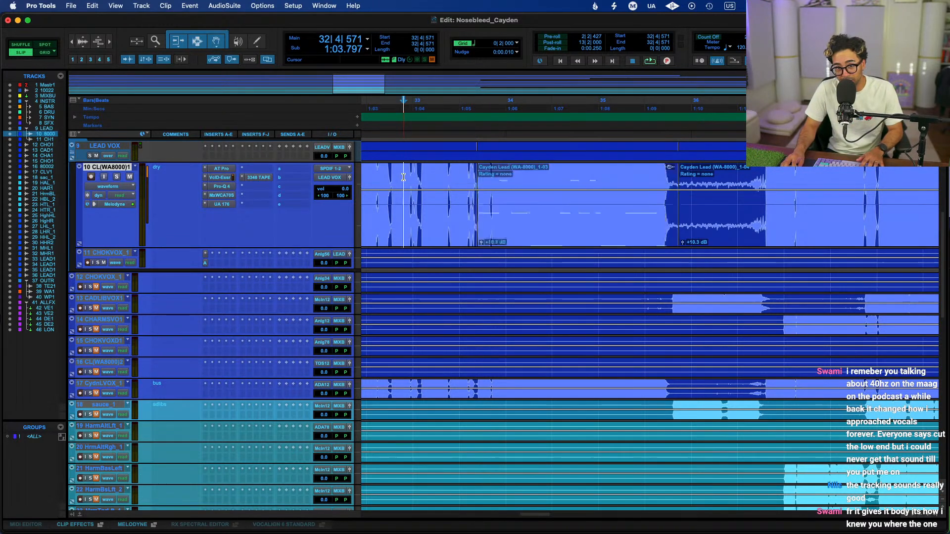
pyautogui.press('r')
pyautogui.press('r')
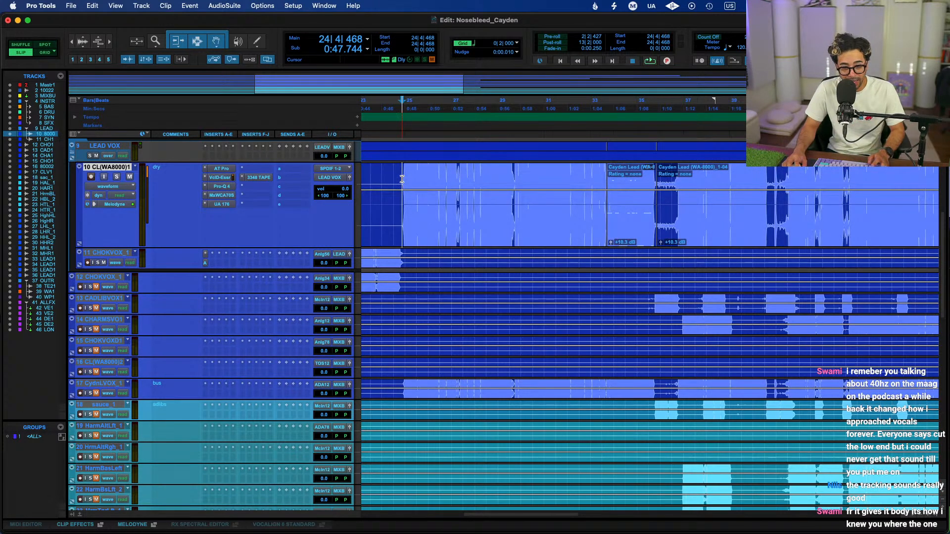
pyautogui.press('r')
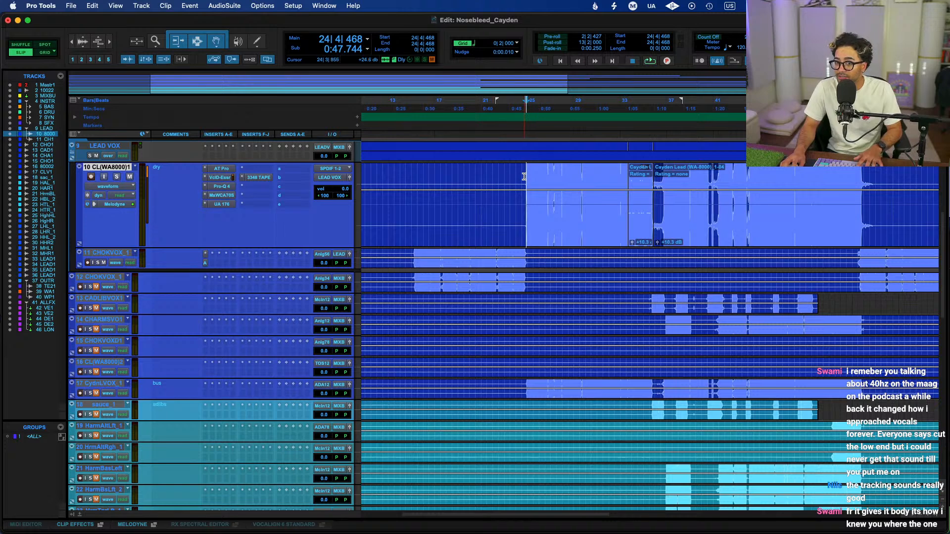
pyautogui.press('r')
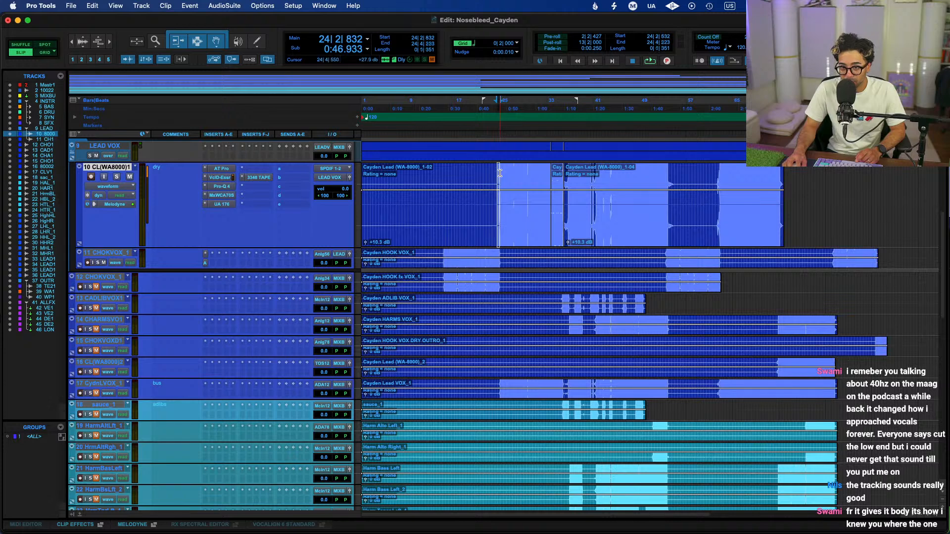
pyautogui.click(523, 175)
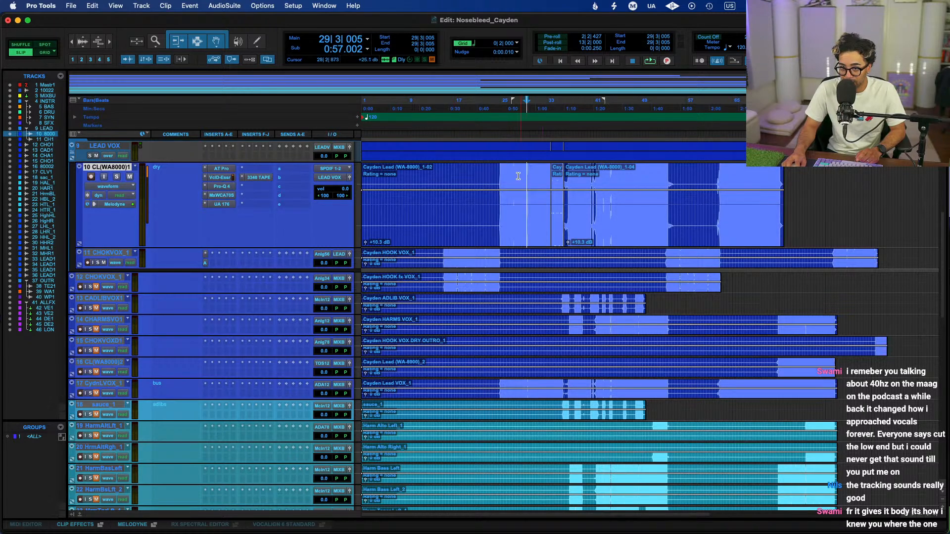
pyautogui.click(505, 179)
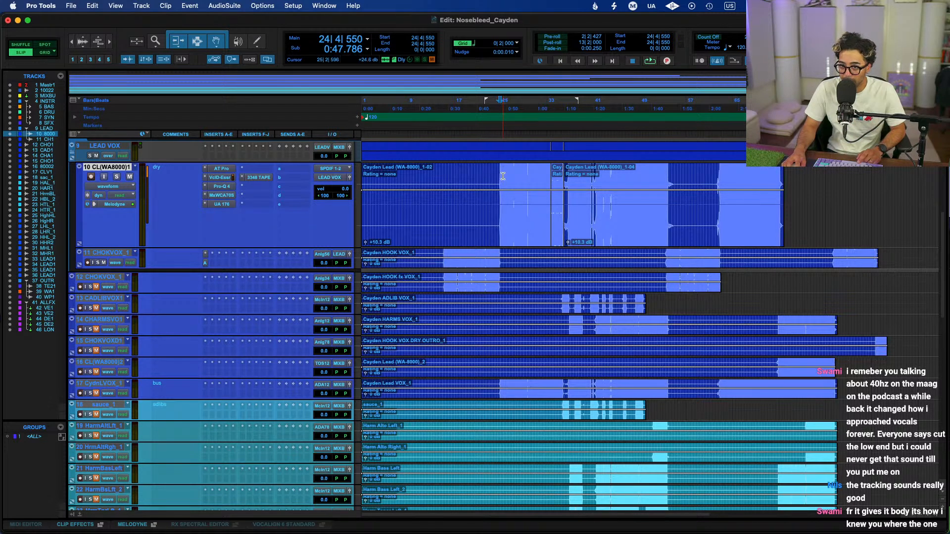
# Play the verse and set the lead vocal's Auto-Tune Pro Retune Speed to 25 and Humanize to 52
pyautogui.press('space')
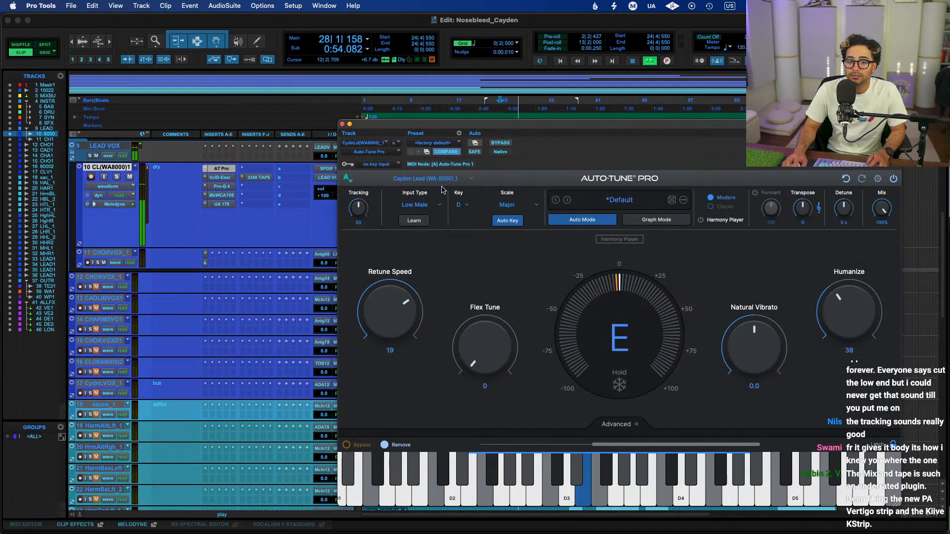
pyautogui.click(342, 124)
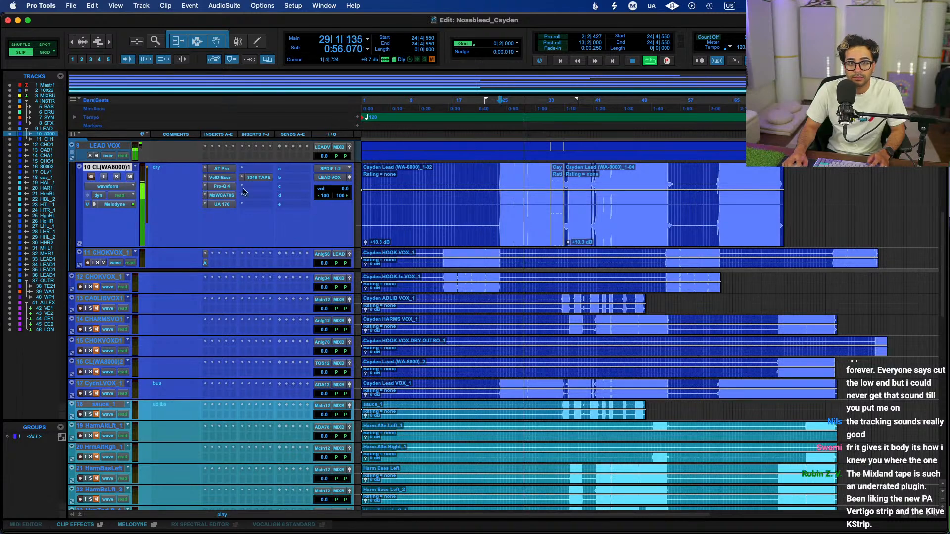
pyautogui.click(221, 168)
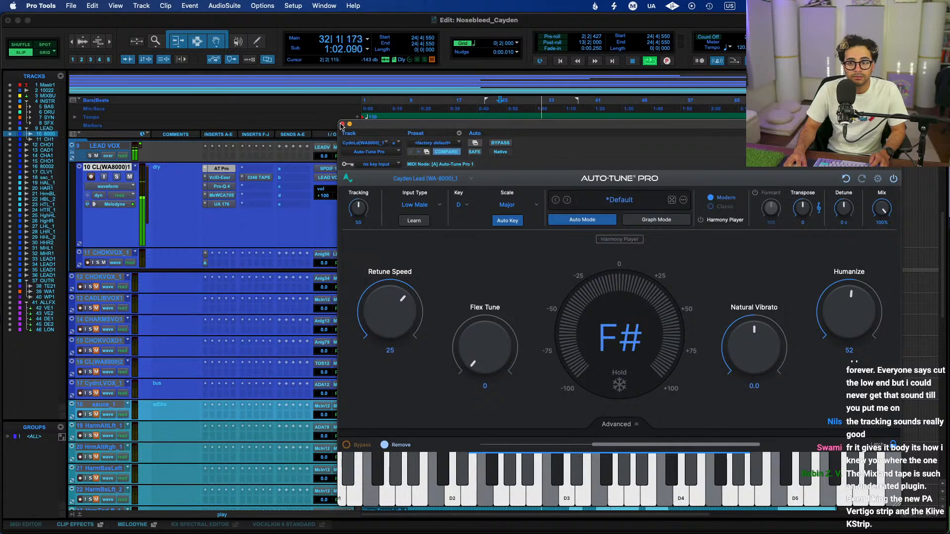
# Close Auto-Tune Pro and audition the verse through bar 41, briefly rechecking the pitch-correction settings along the way
pyautogui.click(342, 124)
pyautogui.press('t')
pyautogui.press('t')
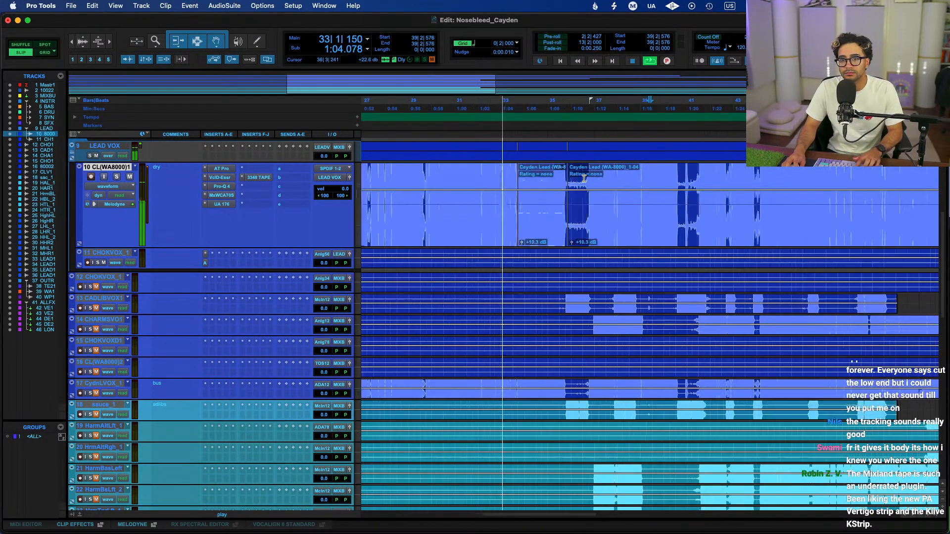
pyautogui.click(222, 168)
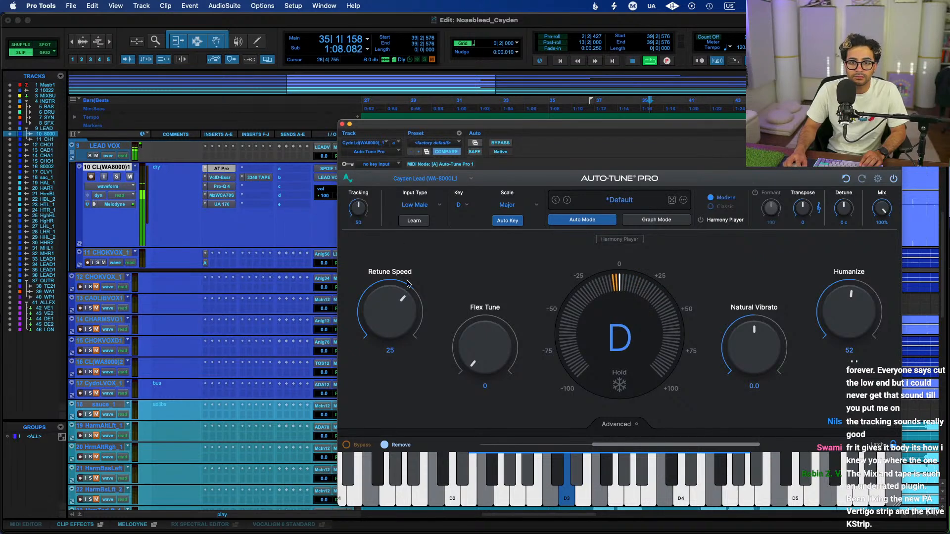
pyautogui.click(342, 125)
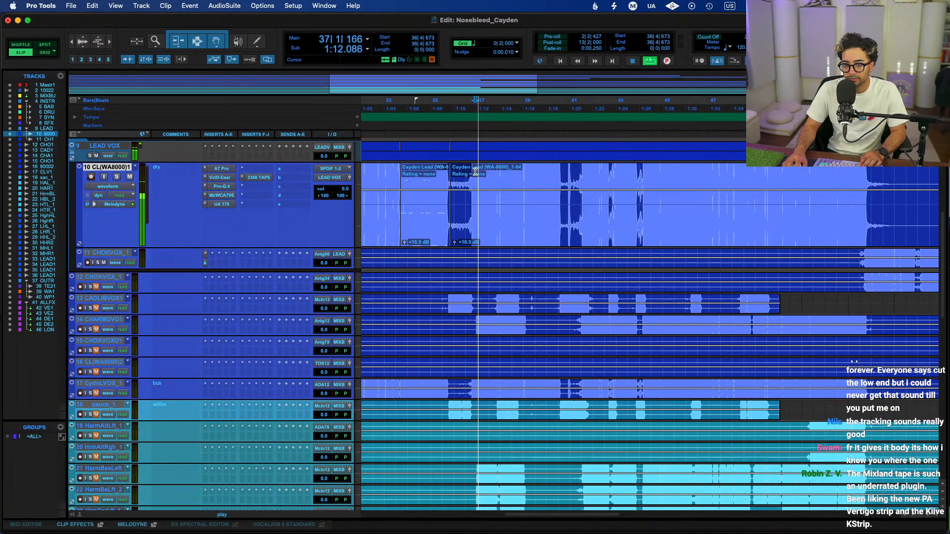
pyautogui.press('r')
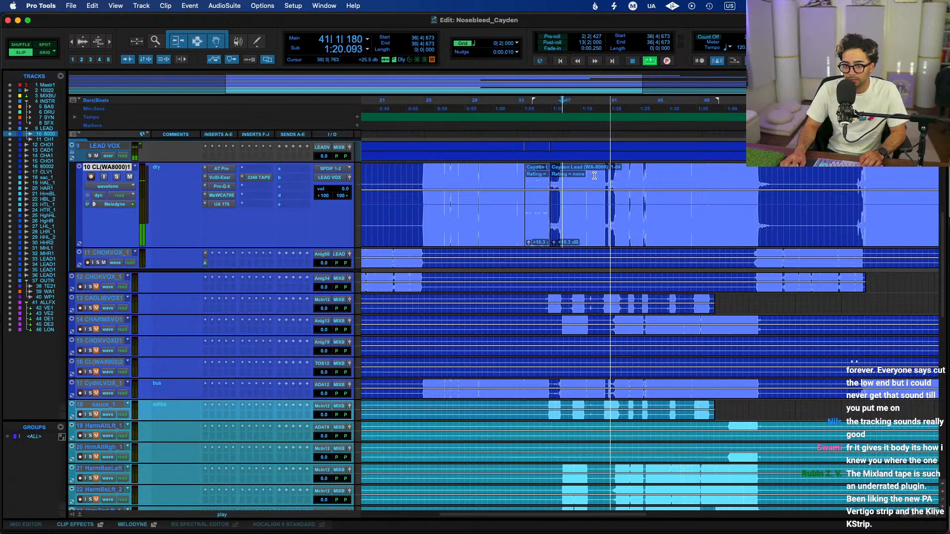
# Stop playback and delete the quiet gap between the lead vocal's phrases around bar 41
pyautogui.click(610, 173)
pyautogui.press('t')
pyautogui.press('t')
pyautogui.press('t')
pyautogui.press('space')
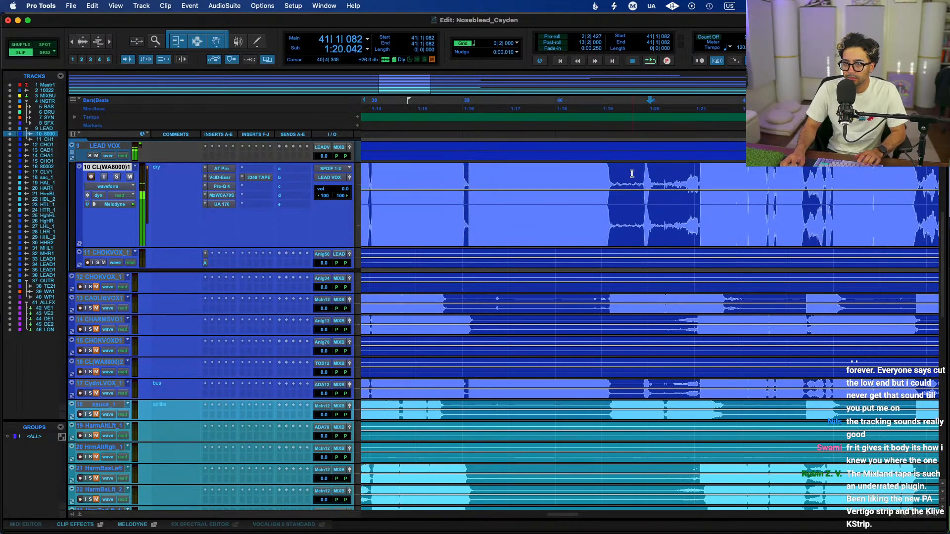
pyautogui.moveTo(633, 173); pyautogui.dragTo(672, 179)
pyautogui.press('Delete')
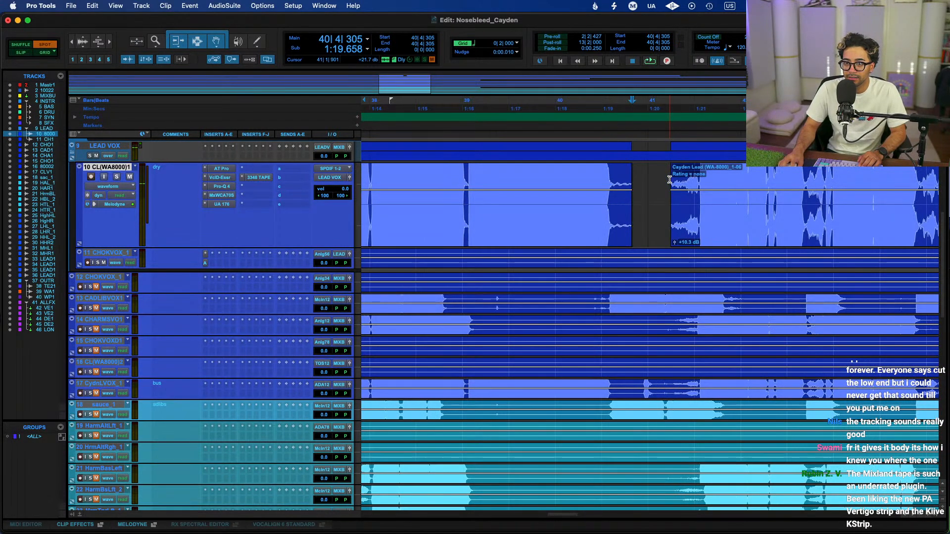
# Play the lead vocal from just after the gap at bar 41, switch to Slip mode, and continue from bar 49
pyautogui.click(689, 172)
pyautogui.press('space')
pyautogui.press('r')
pyautogui.press('r')
pyautogui.press('r')
pyautogui.press('r')
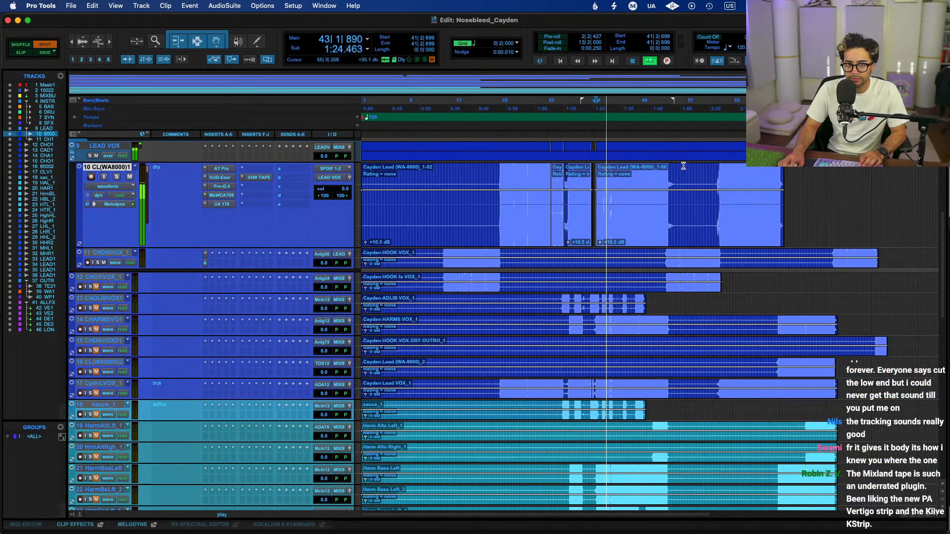
pyautogui.press('F2')
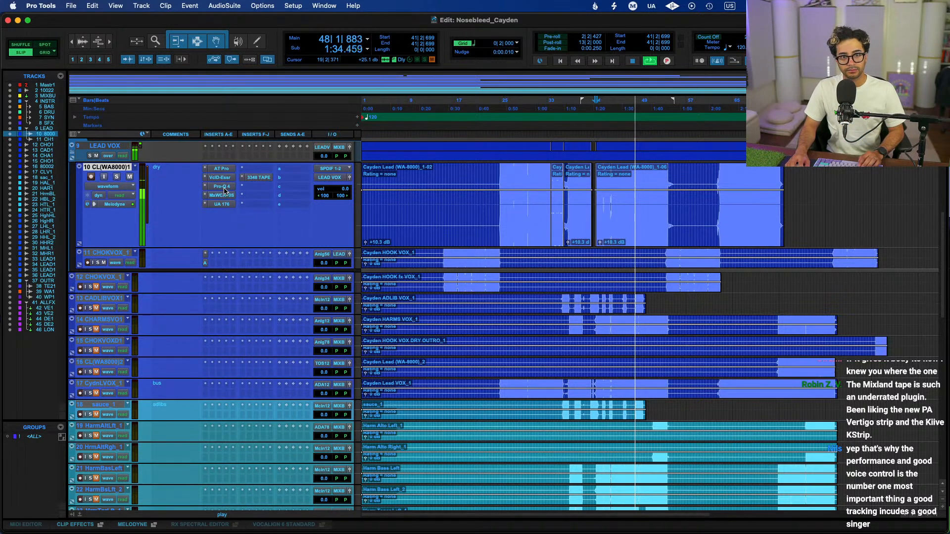
pyautogui.click(641, 179)
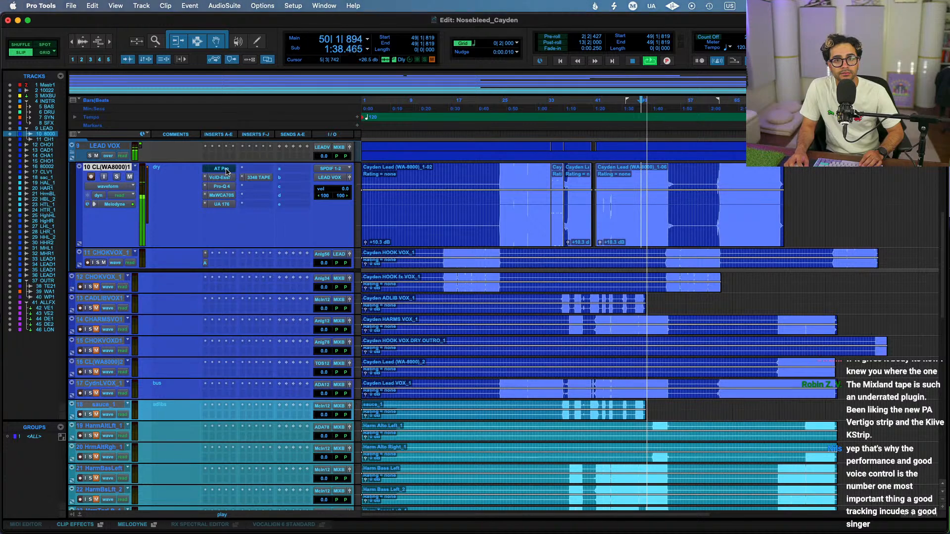
# Set the lead vocal's Auto-Tune Pro Retune Speed to 32, Flex Tune to 22 and Humanize to 68, and close the plug-in
pyautogui.click(226, 170)
pyautogui.moveTo(498, 353); pyautogui.dragTo(505, 345)
pyautogui.moveTo(393, 298); pyautogui.dragTo(393, 305)
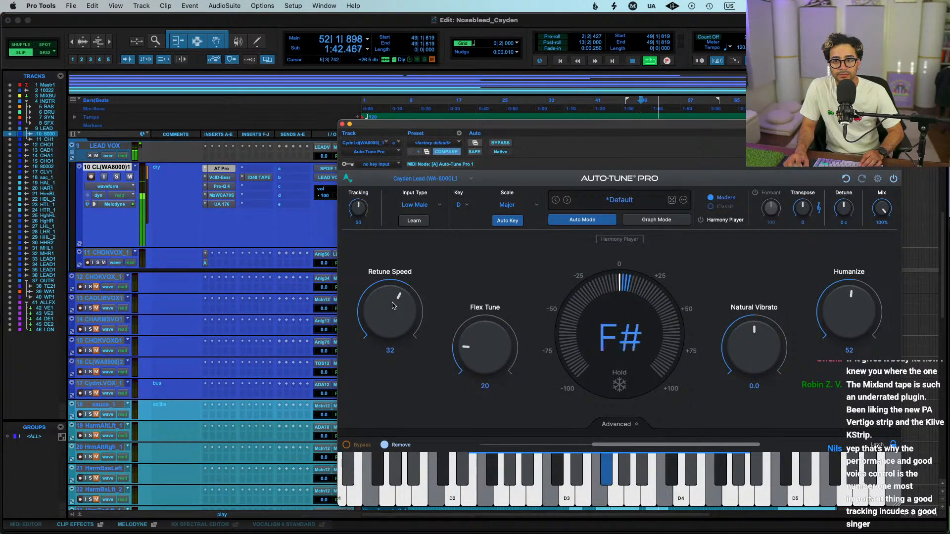
pyautogui.moveTo(488, 338); pyautogui.dragTo(488, 336)
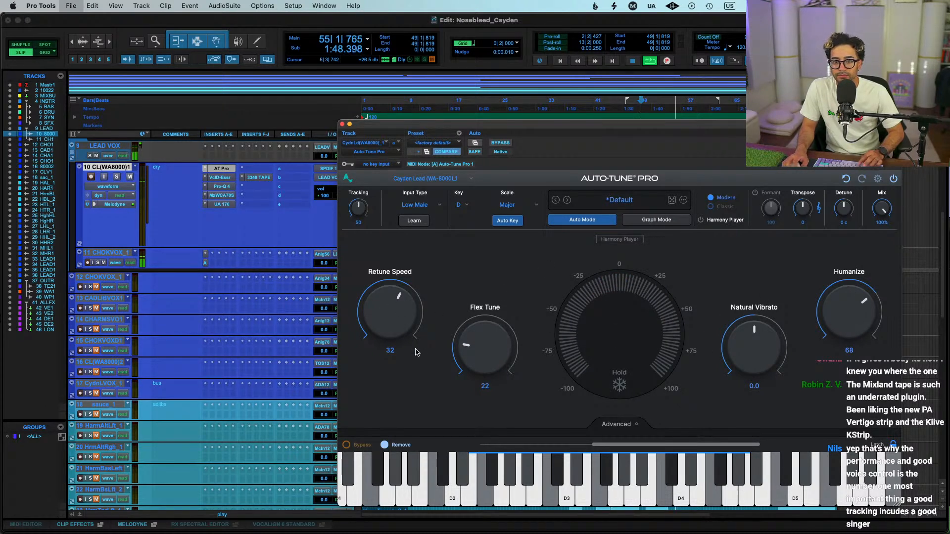
pyautogui.click(342, 124)
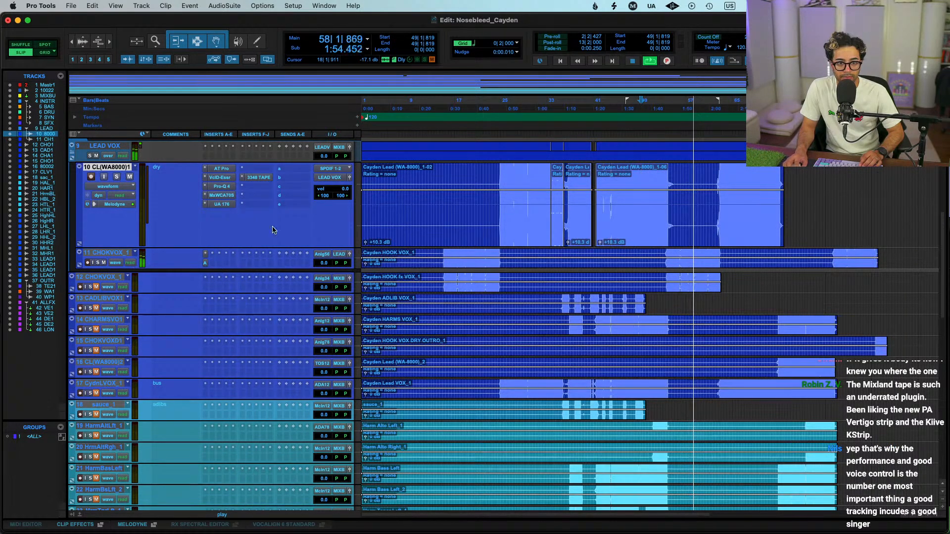
# Audition the main hook vocal and hook fx tracks in solo, replay from bar 15, and comment the main hook track "bus"
pyautogui.scroll(5, 198, 247)
pyautogui.scroll(-4, 168, 268)
pyautogui.click(98, 290)
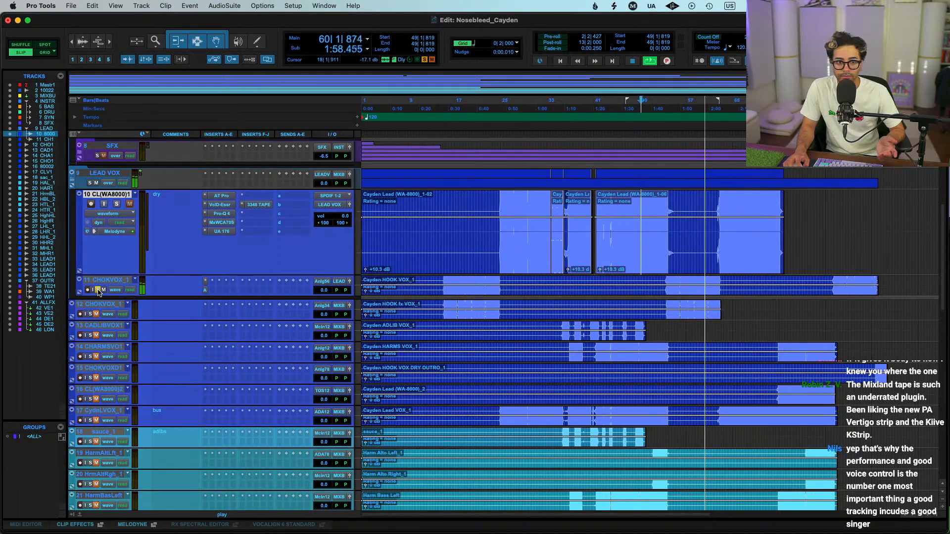
pyautogui.click(91, 315)
pyautogui.click(98, 290)
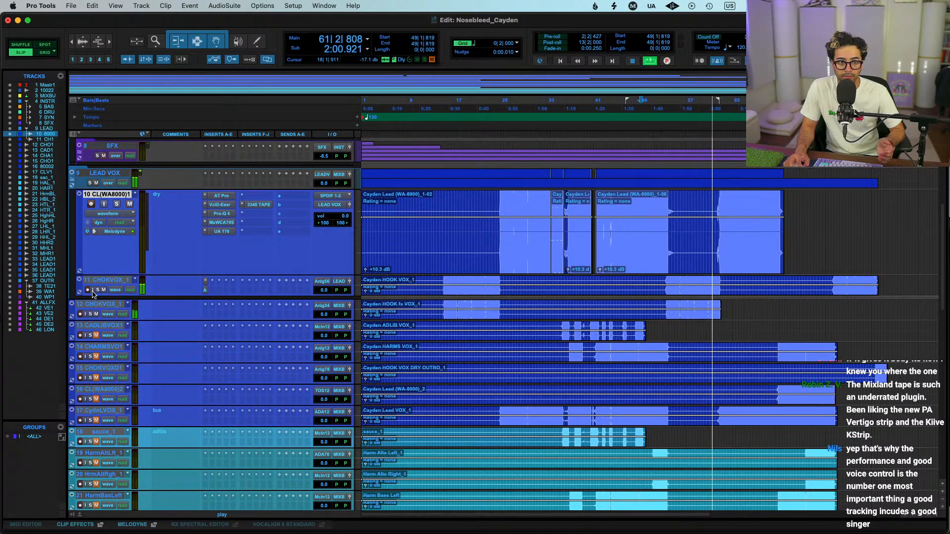
pyautogui.click(446, 280)
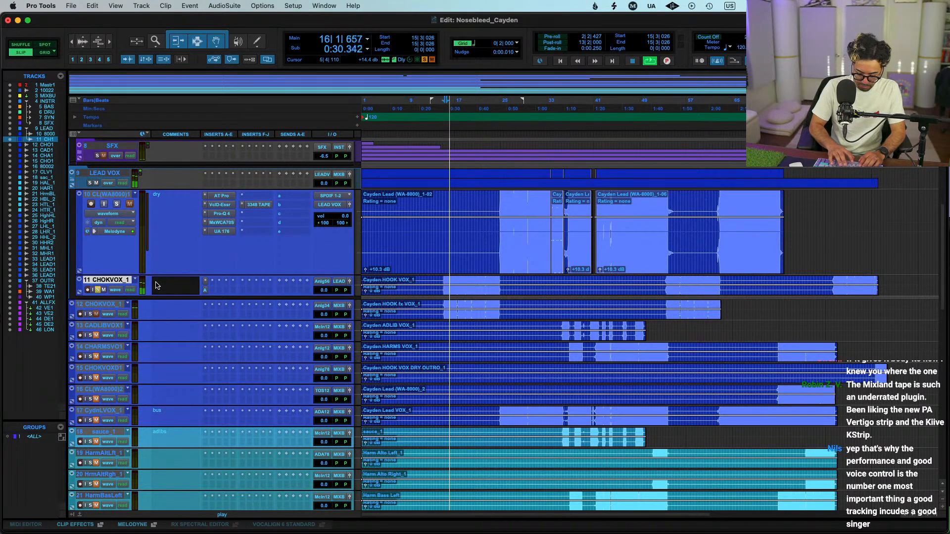
# Solo LowHookL_1 and LowHookR_1, listen to them over the hook, and stop playback
pyautogui.scroll(-10, 210, 297)
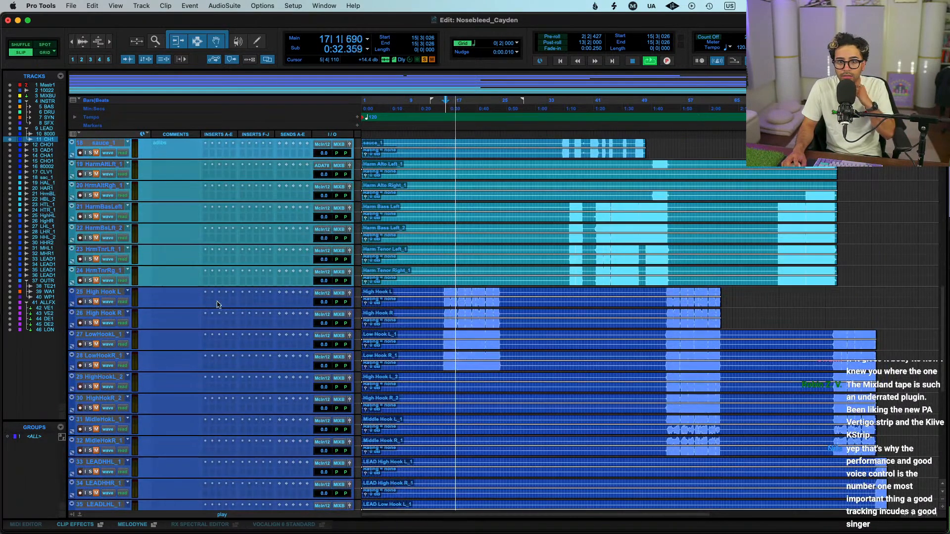
pyautogui.click(90, 365)
pyautogui.click(90, 344)
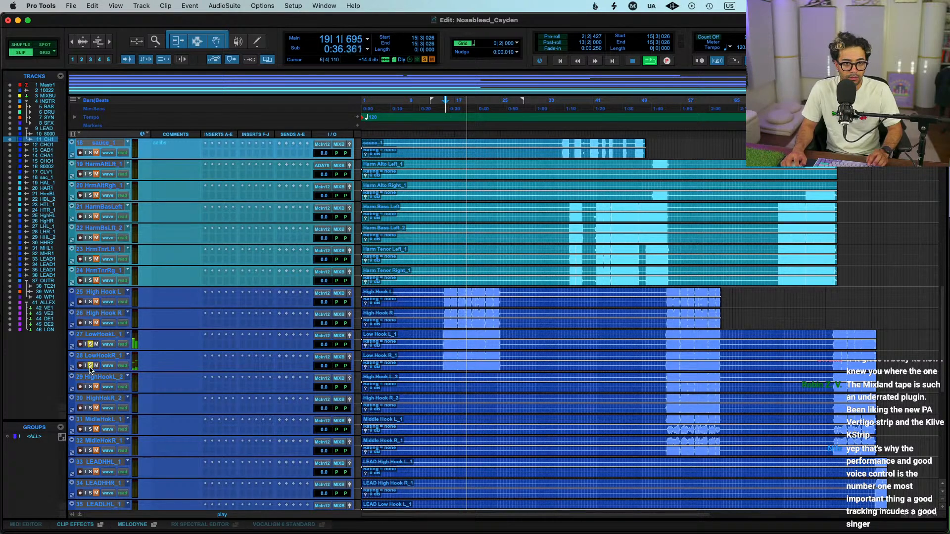
pyautogui.press('space')
# Move the hook vocal track commented "bus" out of the LEAD VOX folder, placing it directly below
pyautogui.scroll(10, 142, 345)
pyautogui.scroll(3, 142, 345)
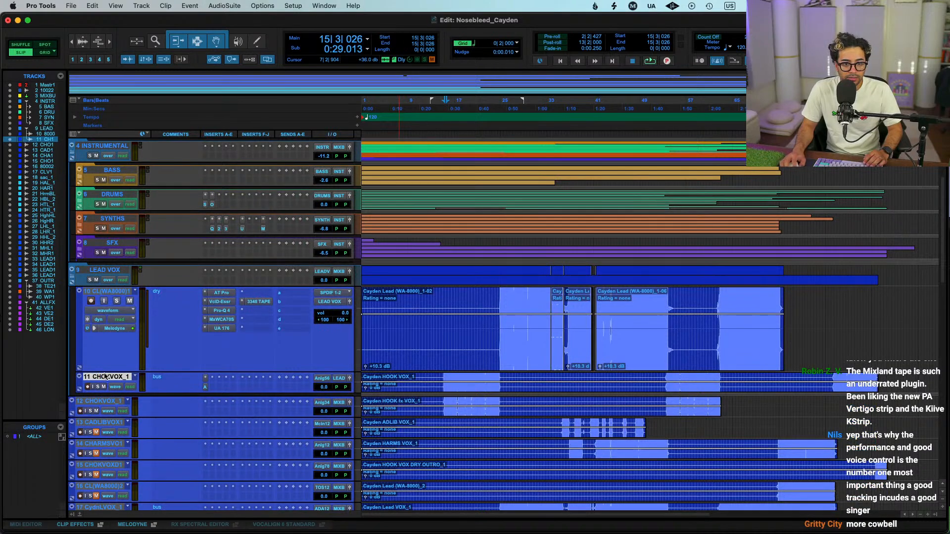
pyautogui.moveTo(106, 380); pyautogui.dragTo(70, 404)
# Move the eight tracks from High Hook L through MidleHokR_1 into a new stereo routing folder named HOOK VOX, with tracks routed to it
pyautogui.scroll(-10, 160, 408)
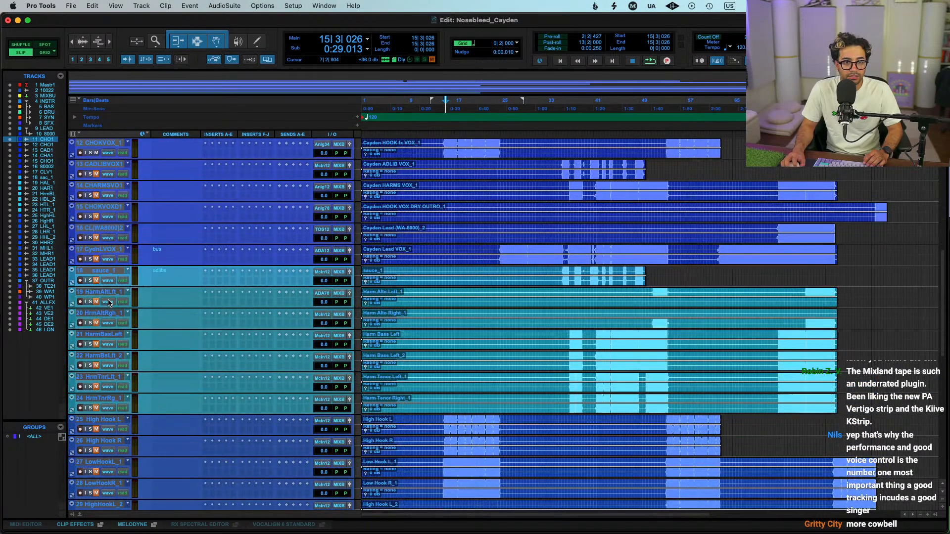
pyautogui.scroll(-9, 117, 300)
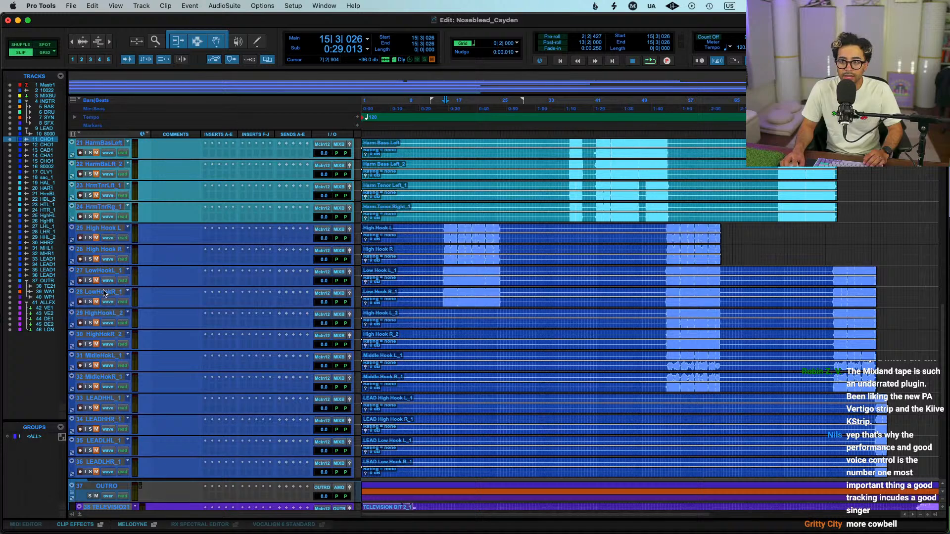
pyautogui.click(114, 229)
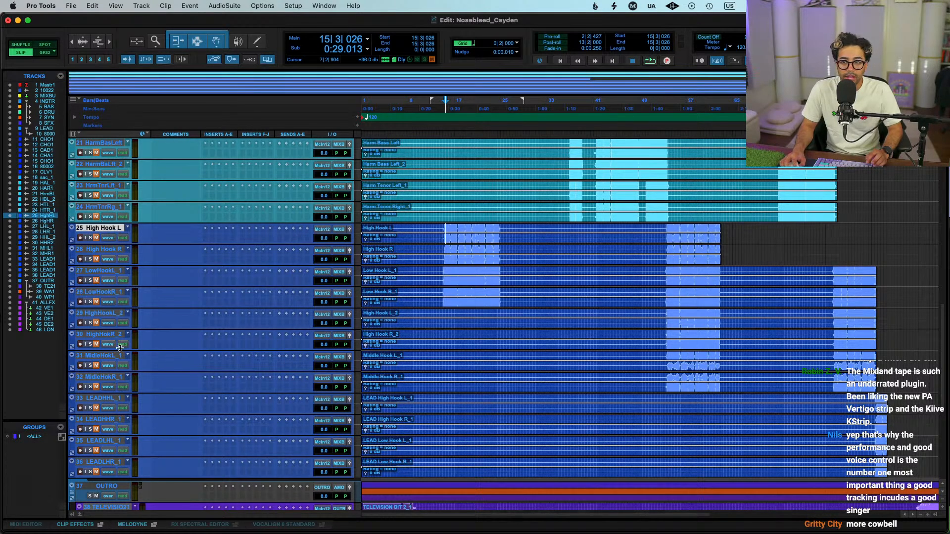
pyautogui.keyDown('shift'); pyautogui.click(124, 380); pyautogui.keyUp('shift')
pyautogui.rightClick(116, 377)
pyautogui.moveTo(188, 414)
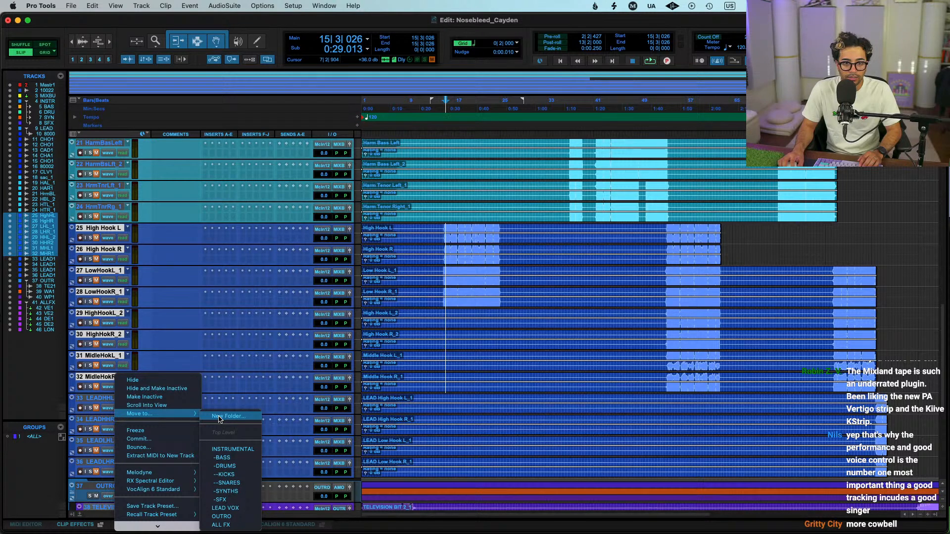
pyautogui.click(221, 417)
pyautogui.write('H')
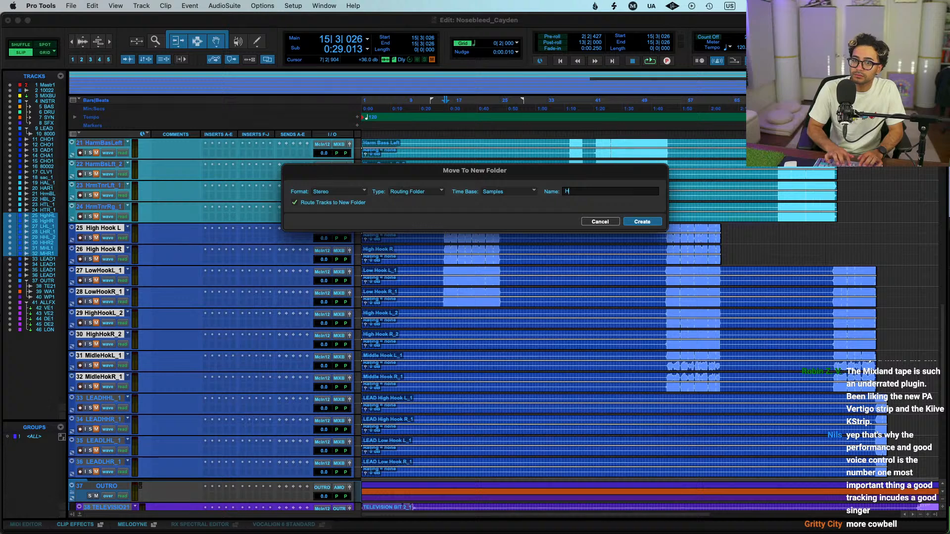
pyautogui.write('OOK LEA')
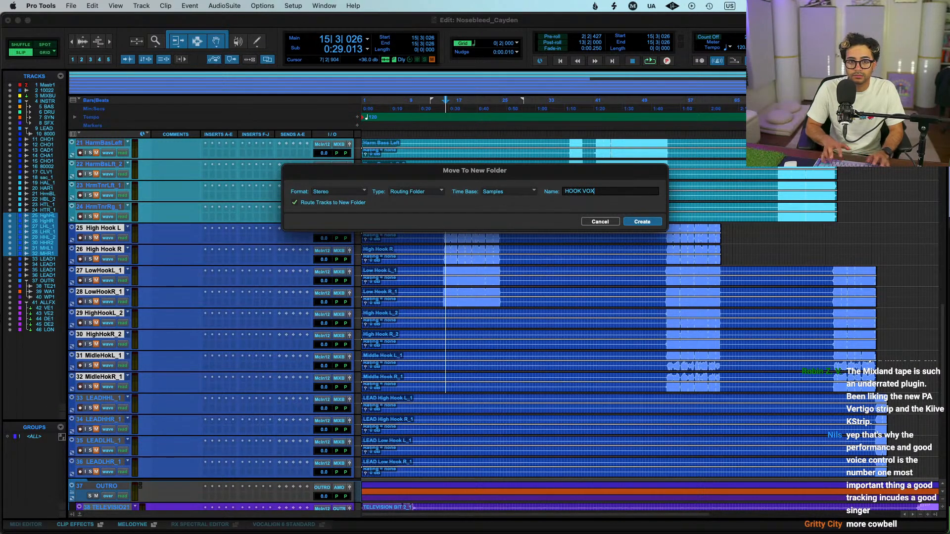
pyautogui.press('Return')
# Move the HOOK VOX folder into the LEAD VOX folder, beneath the lead vocal, and review the remaining vocal tracks
pyautogui.moveTo(90, 232); pyautogui.dragTo(114, 436)
pyautogui.scroll(-5, 179, 440)
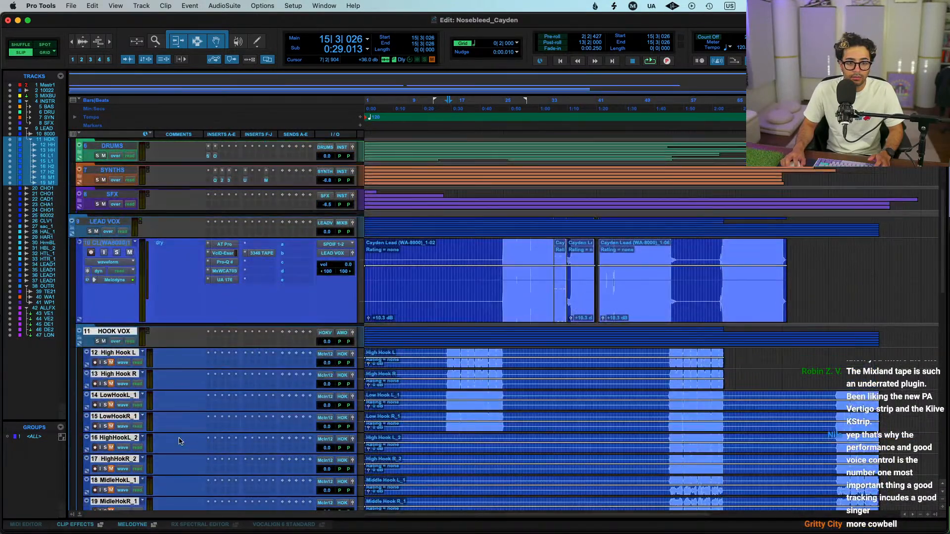
pyautogui.scroll(-5, 179, 440)
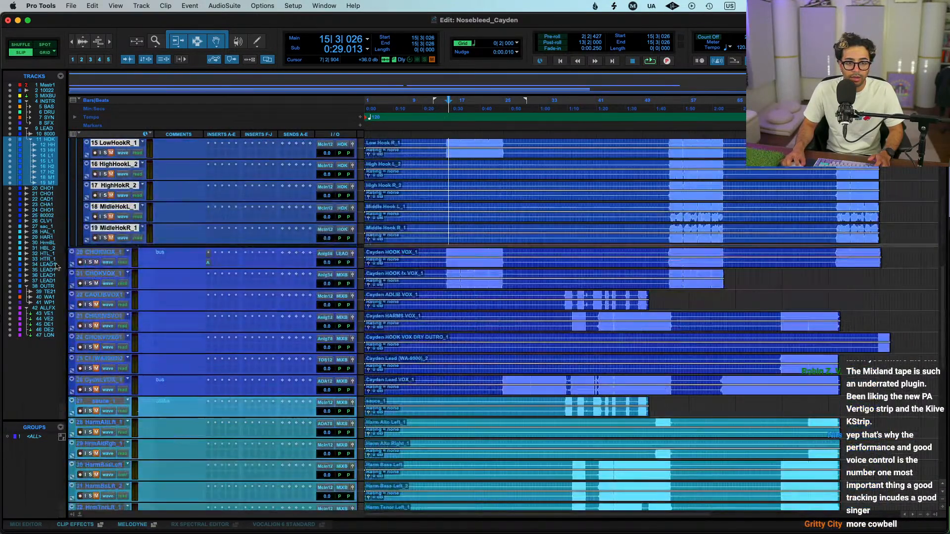
# Move the HOOK VOX_1 bus track into the HOOK VOX folder and place it above High Hook L
pyautogui.click(104, 254)
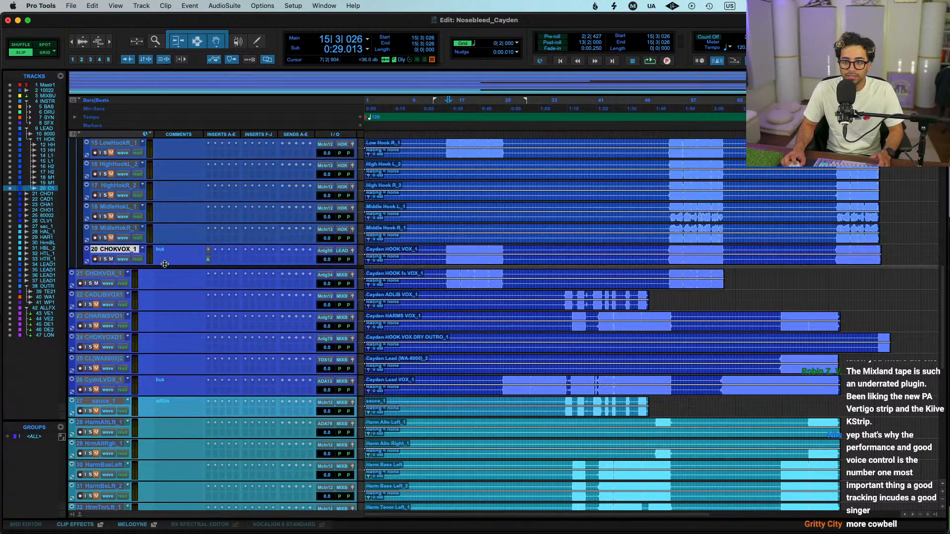
pyautogui.scroll(5, 374, 267)
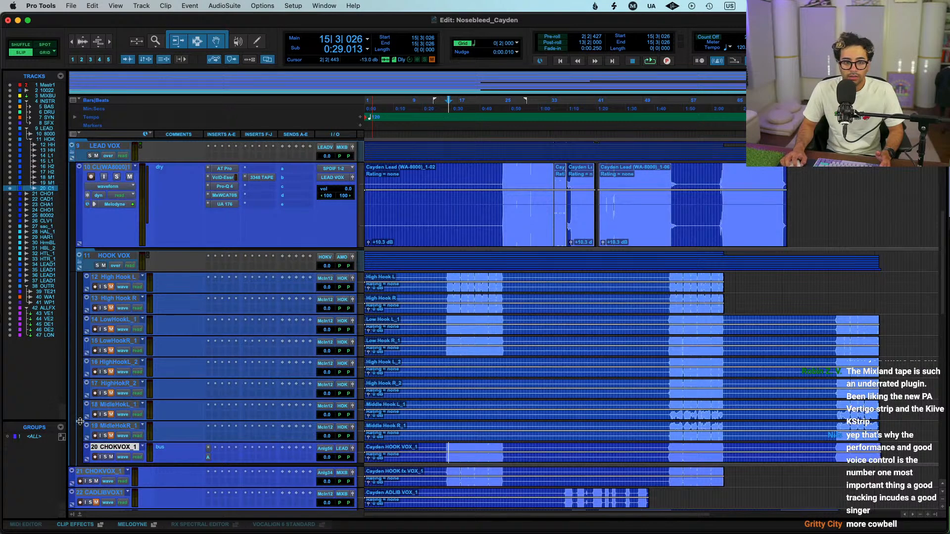
pyautogui.moveTo(127, 449); pyautogui.dragTo(125, 279)
pyautogui.click(114, 450)
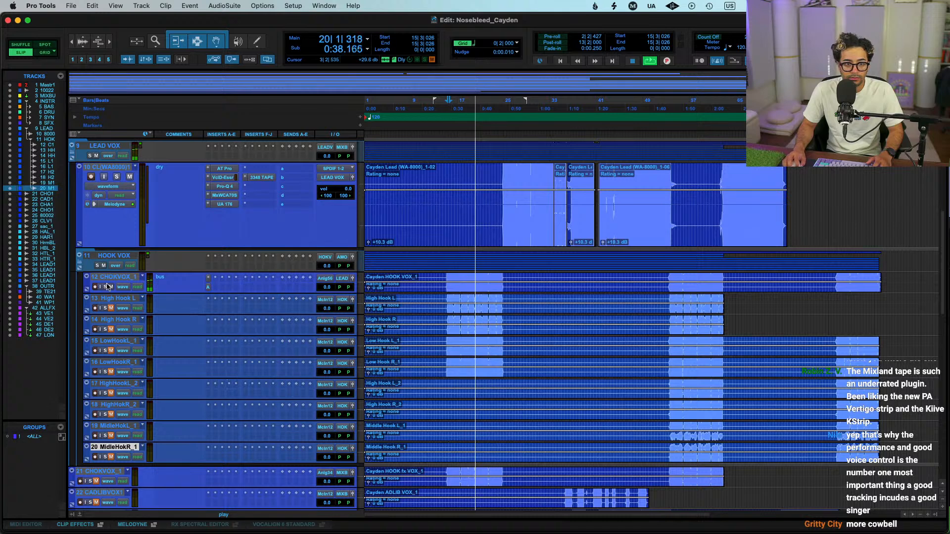
# Mute the HOOK VOX_1 bus track and unmute High Hook L, High Hook R, LowHookL_1 and LowHookR_1 during playback
pyautogui.scroll(2, 114, 290)
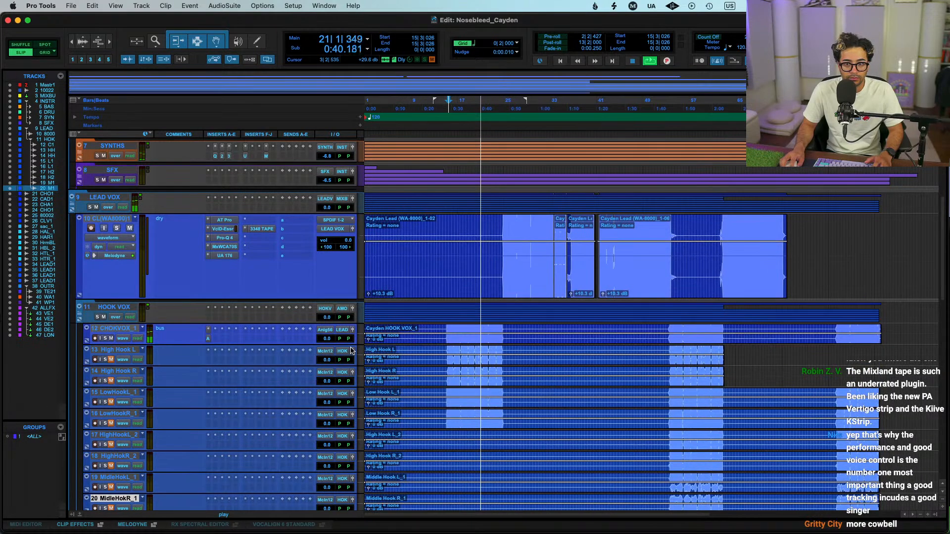
pyautogui.click(111, 339)
pyautogui.click(111, 360)
pyautogui.click(111, 381)
pyautogui.click(112, 402)
pyautogui.click(111, 423)
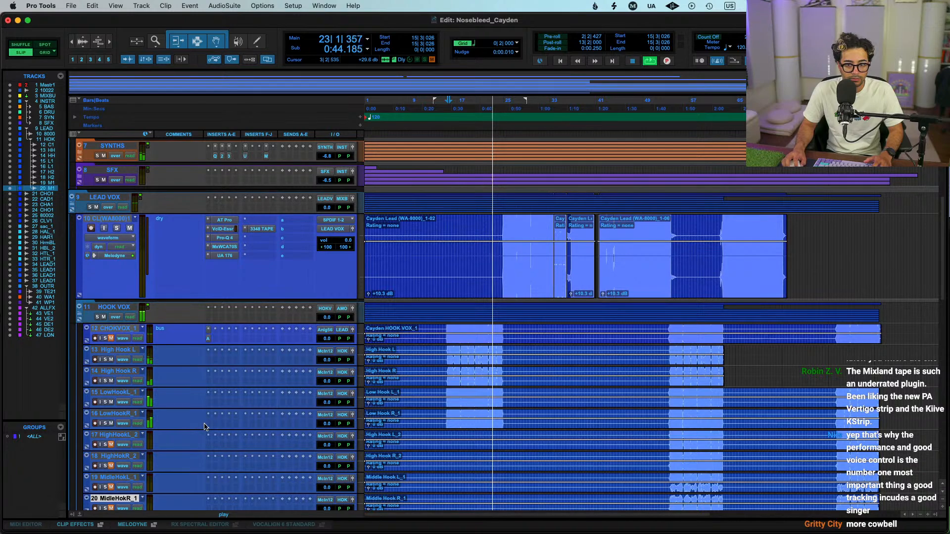
# Add the comment "bus" to the HOOK fx VOX_1 track and move it to the end of the HOOK VOX folder
pyautogui.scroll(-5, 204, 426)
pyautogui.press('space')
pyautogui.click(166, 324)
pyautogui.write('bus')
pyautogui.press('Return')
pyautogui.moveTo(116, 317); pyautogui.dragTo(130, 311)
pyautogui.scroll(1, 402, 340)
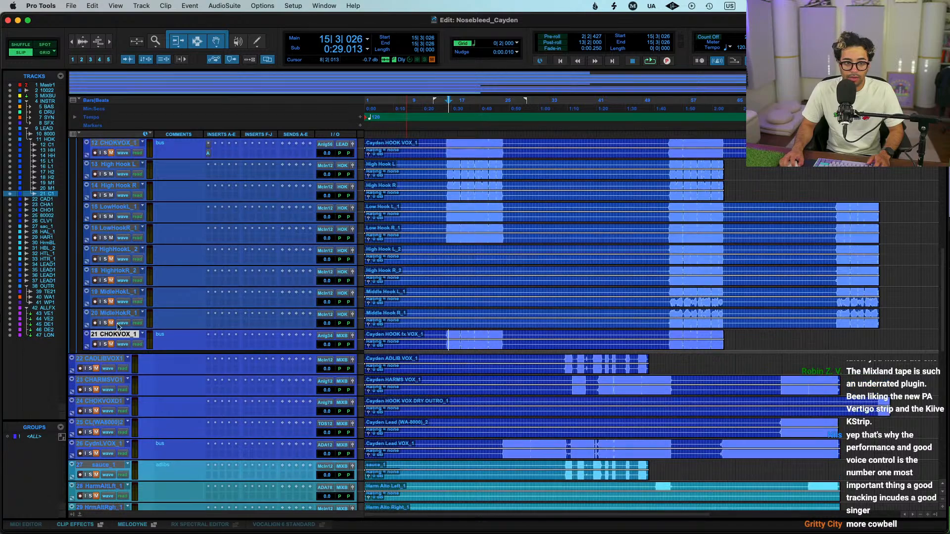
# Move the HOOK VOX_1 bus track down the HOOK VOX folder, directly above the HOOK fx VOX_1 track
pyautogui.scroll(-1, 146, 327)
pyautogui.scroll(5, 133, 298)
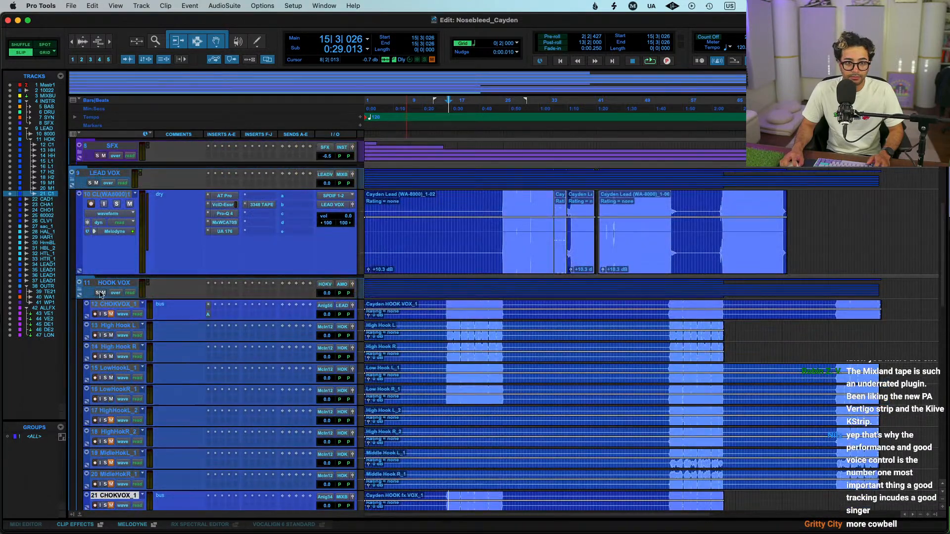
pyautogui.moveTo(116, 305); pyautogui.dragTo(201, 492)
pyautogui.scroll(-5, 199, 435)
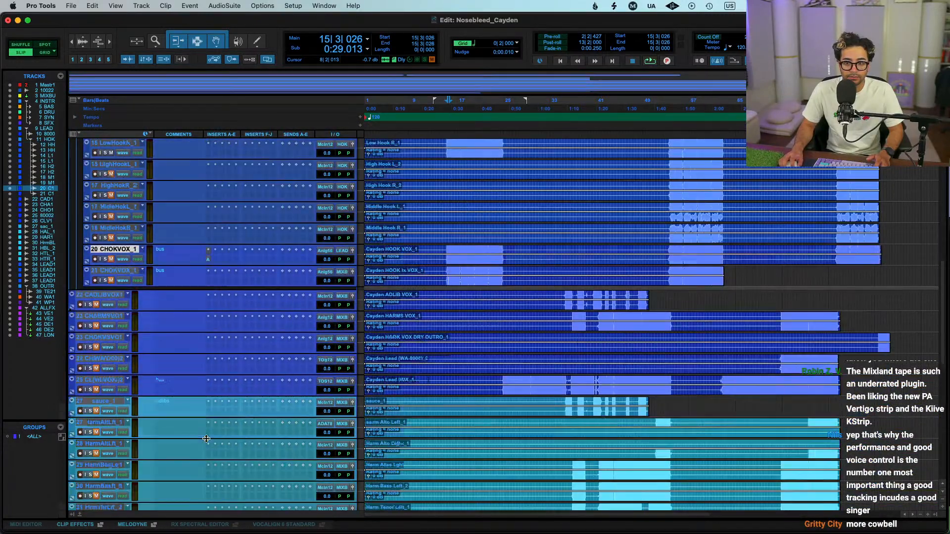
pyautogui.scroll(5, 200, 436)
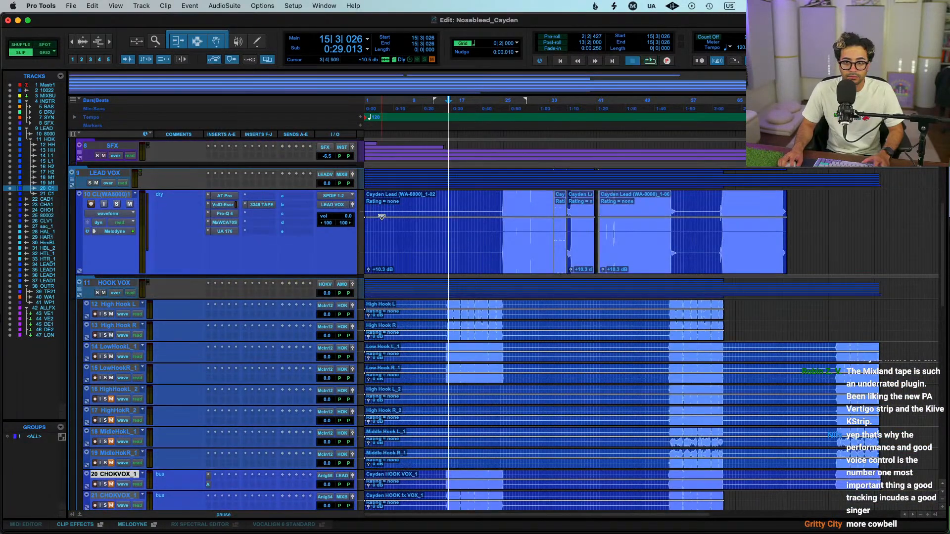
# Play the hook and briefly solo individual low and high hook tracks to audition them
pyautogui.click(111, 369)
pyautogui.click(105, 357)
pyautogui.click(105, 335)
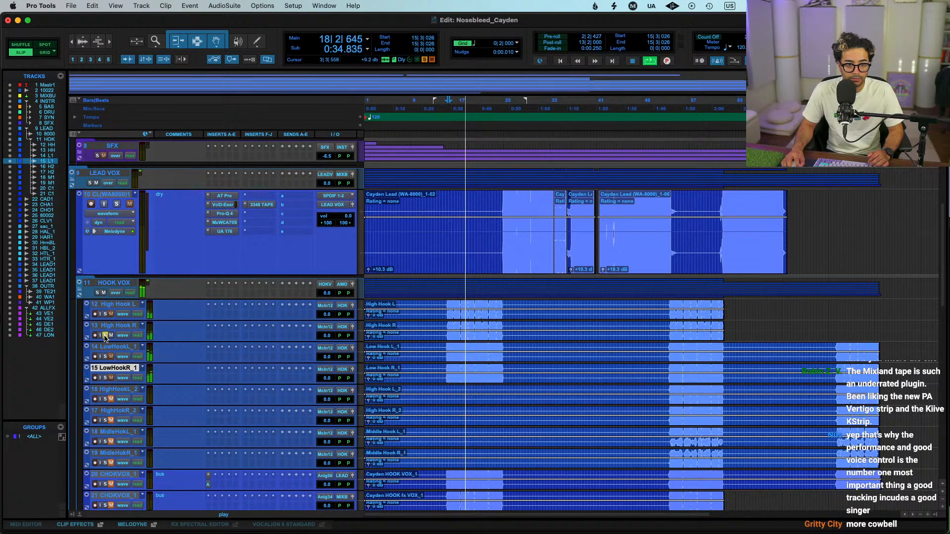
pyautogui.click(105, 335)
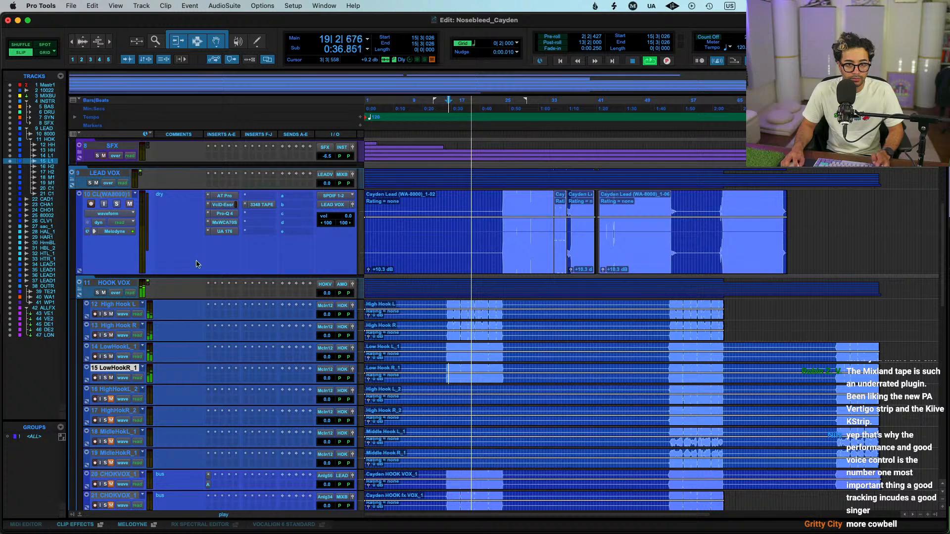
# Copy the Auto-Tune Pro insert from the HOOK VOX_1 bus track to High Hook L and R, and open its settings
pyautogui.scroll(-5, 128, 350)
pyautogui.moveTo(207, 350); pyautogui.dragTo(208, 200)
pyautogui.click(208, 168)
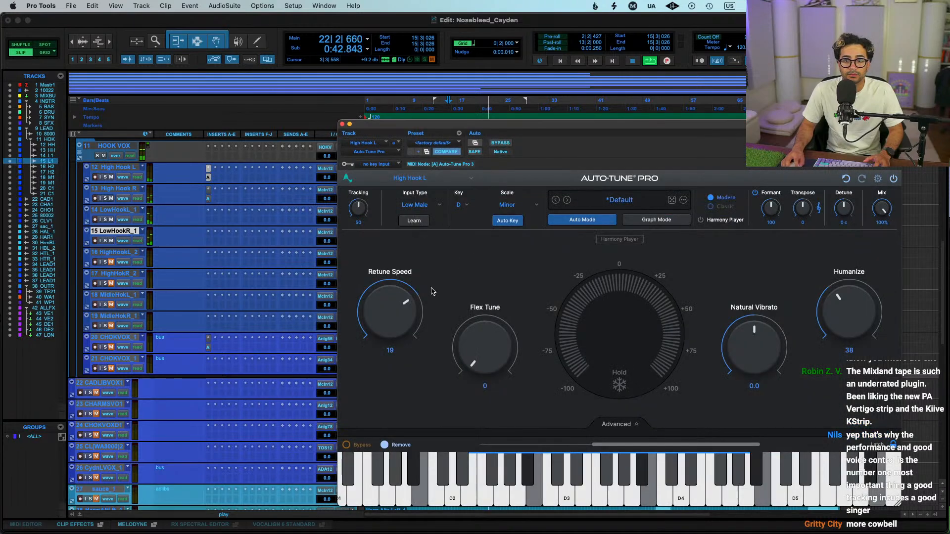
pyautogui.moveTo(416, 325); pyautogui.dragTo(419, 330)
# Copy the Auto-Tune Pro insert to the remaining low, high and middle hook tracks, and close the plug-in window
pyautogui.moveTo(208, 177); pyautogui.dragTo(208, 241)
pyautogui.click(208, 241)
pyautogui.click(199, 259)
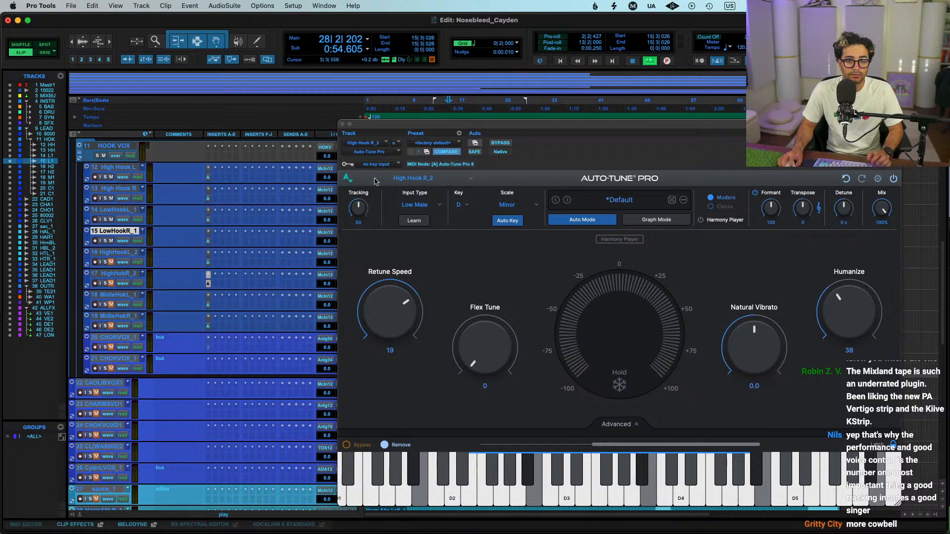
pyautogui.click(343, 125)
# Group the High Hook L and High Hook R tracks, with playback starting just before the first hook
pyautogui.scroll(5, 451, 296)
pyautogui.click(451, 376)
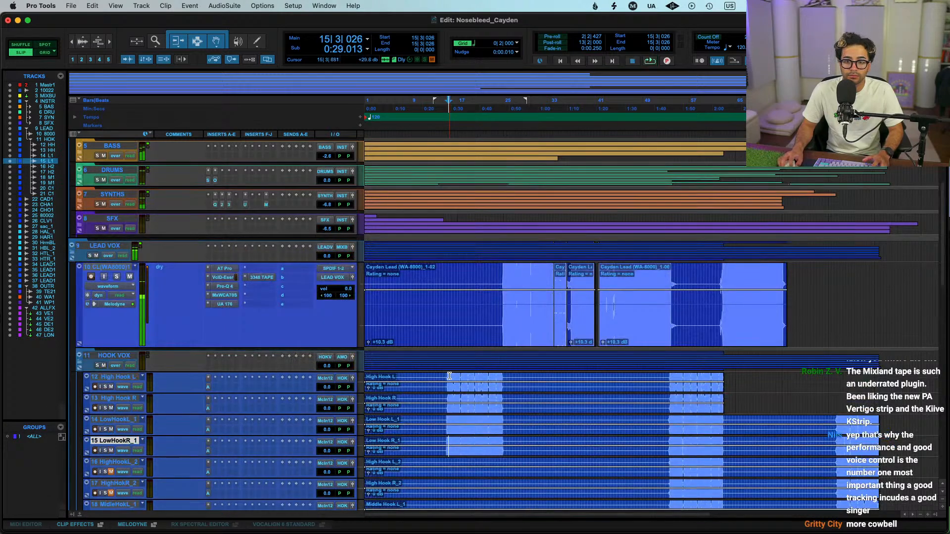
pyautogui.keyDown('shift'); pyautogui.click(120, 399); pyautogui.keyUp('shift')
pyautogui.press('super+g')
pyautogui.press('Return')
# Group the LowHookL_1 and LowHookR_1 tracks and raise their volume to +1.2 dB
pyautogui.click(119, 420)
pyautogui.keyDown('shift'); pyautogui.click(118, 442); pyautogui.keyUp('shift')
pyautogui.press('super+g')
pyautogui.press('Return')
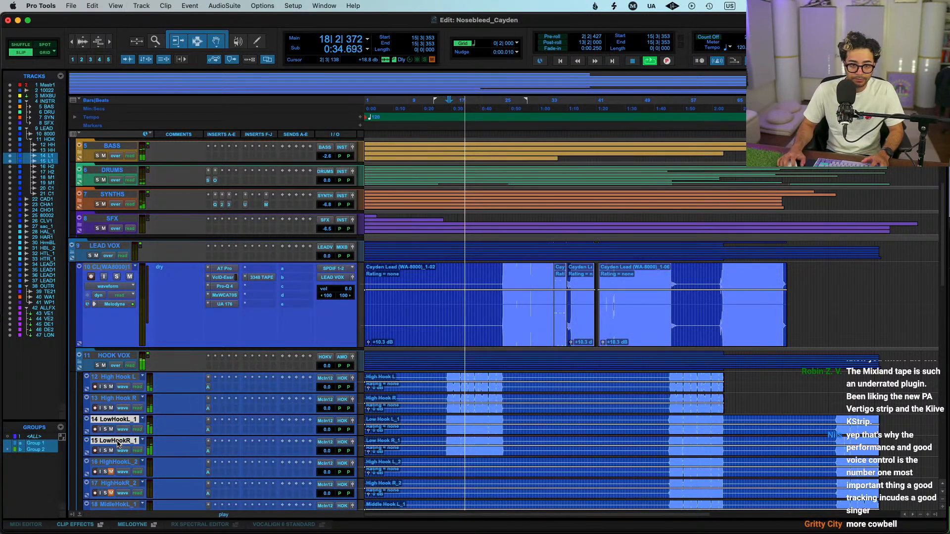
pyautogui.moveTo(326, 430); pyautogui.dragTo(324, 432)
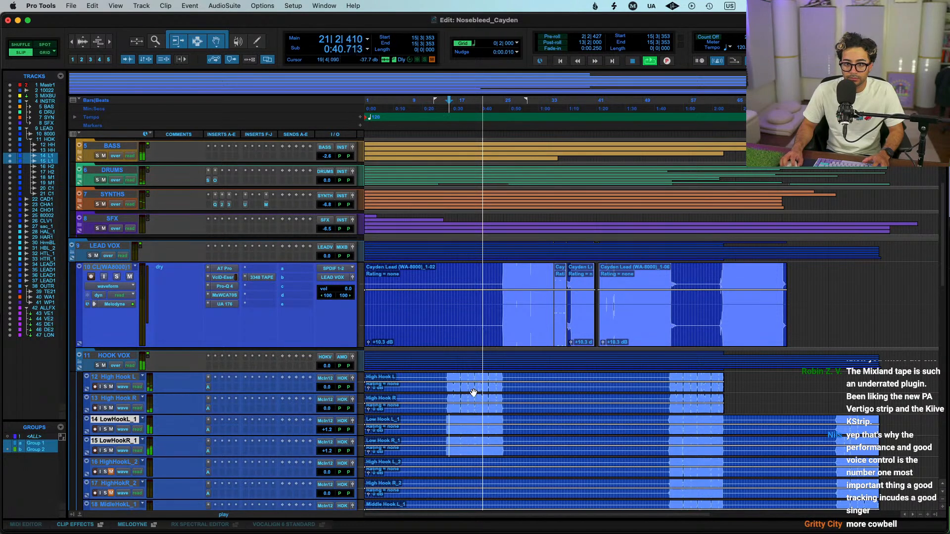
# Examine the waveforms of the High Hook and Low Hook clips at the start of the first hook up close
pyautogui.click(466, 380)
pyautogui.press('super+bracketright')
pyautogui.press('super+bracketright')
pyautogui.press('space')
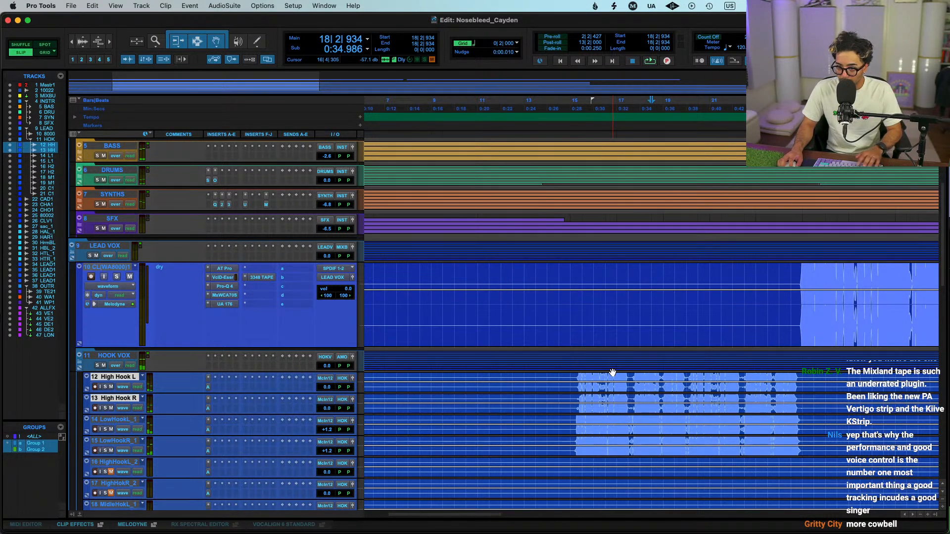
pyautogui.press('super+bracketright')
pyautogui.press('super+bracketright')
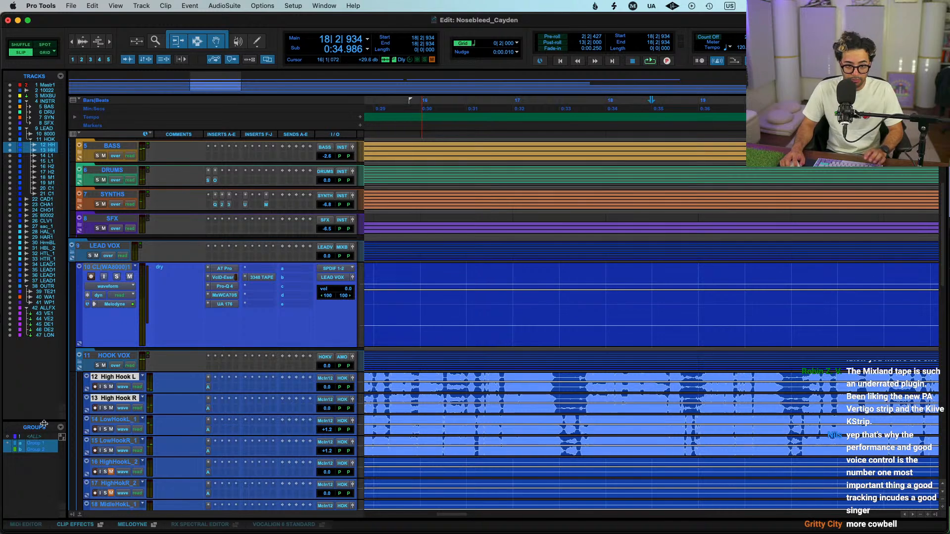
pyautogui.hscroll(-3, 501, 352)
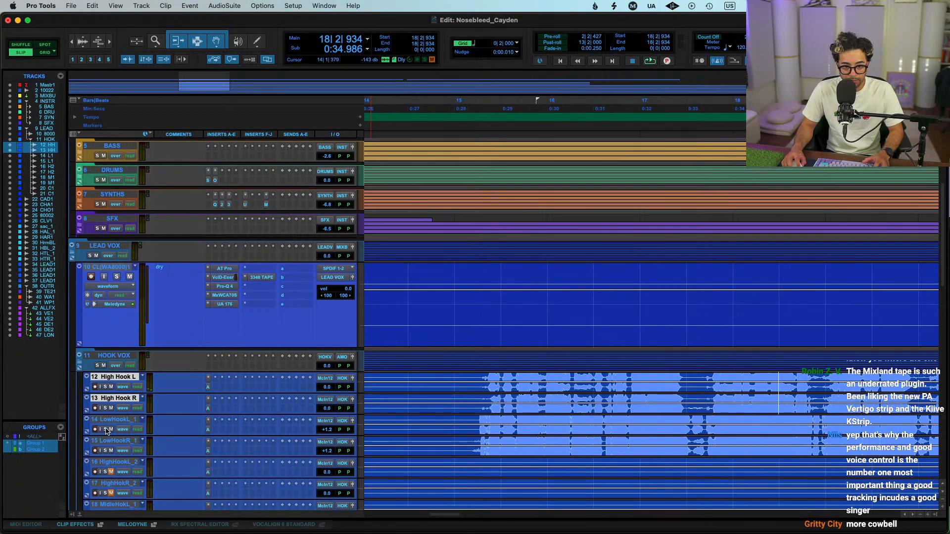
# Audition LowHookL_1 in solo from just before the hook, and mute High Hook L and High Hook R
pyautogui.press('space')
pyautogui.click(465, 417)
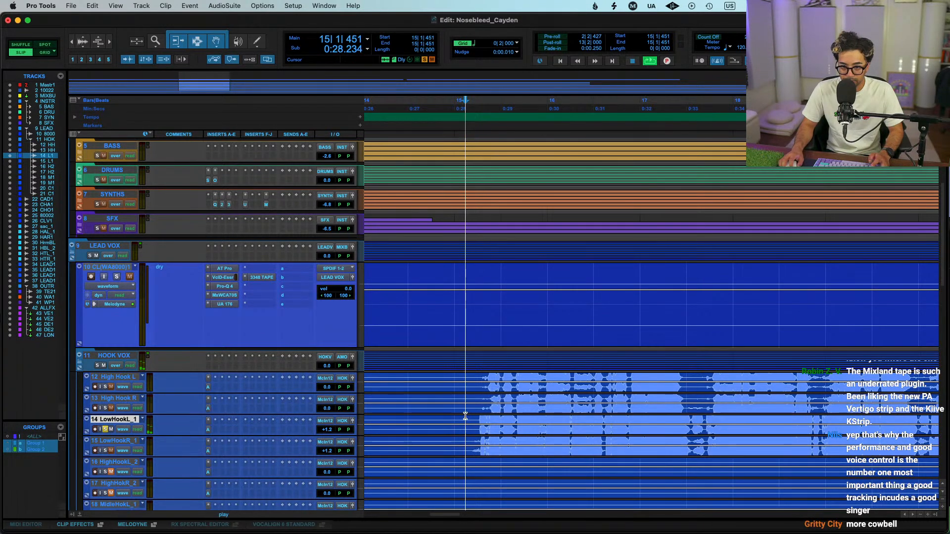
pyautogui.click(105, 430)
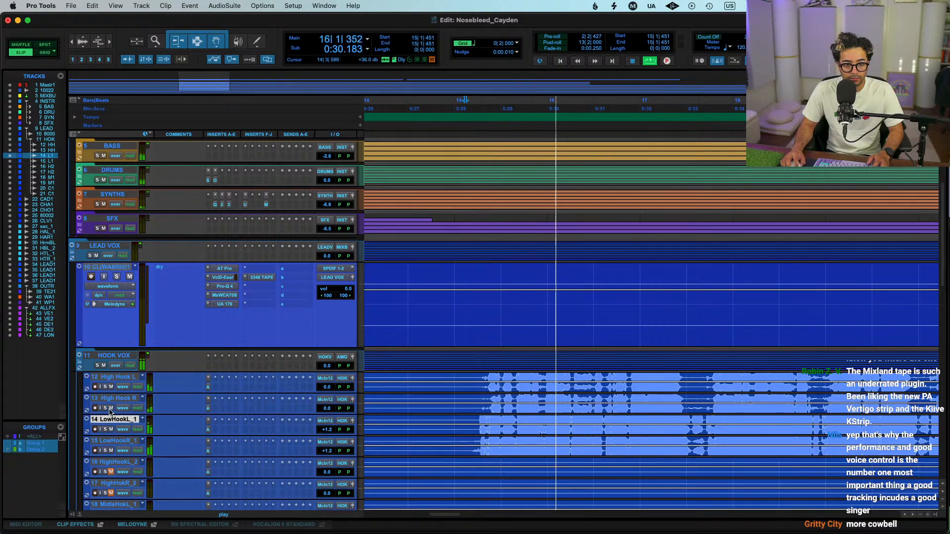
pyautogui.click(110, 387)
pyautogui.click(111, 409)
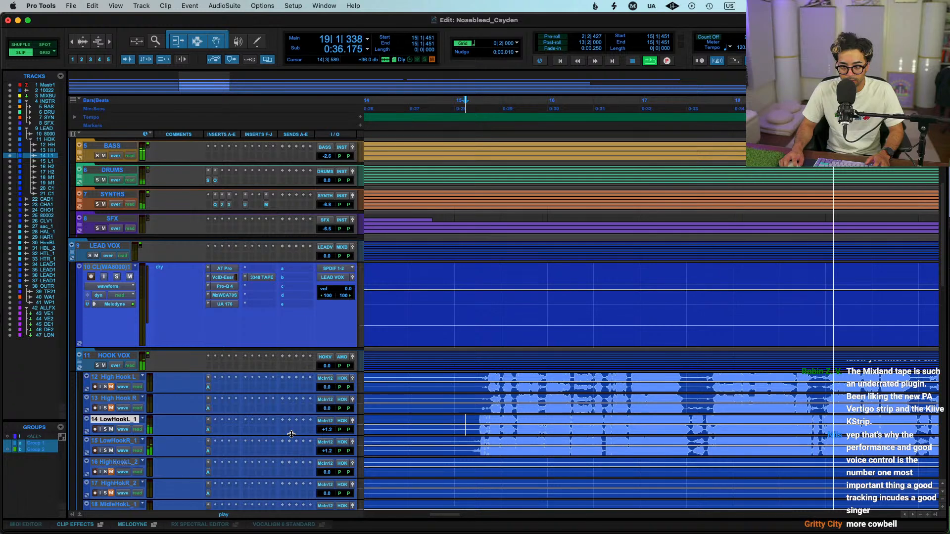
# Separate the first hook, from about 14|4|940 to 25|1|655, into its own clip on the two High Hook and two Low Hook tracks
pyautogui.press('r')
pyautogui.press('r')
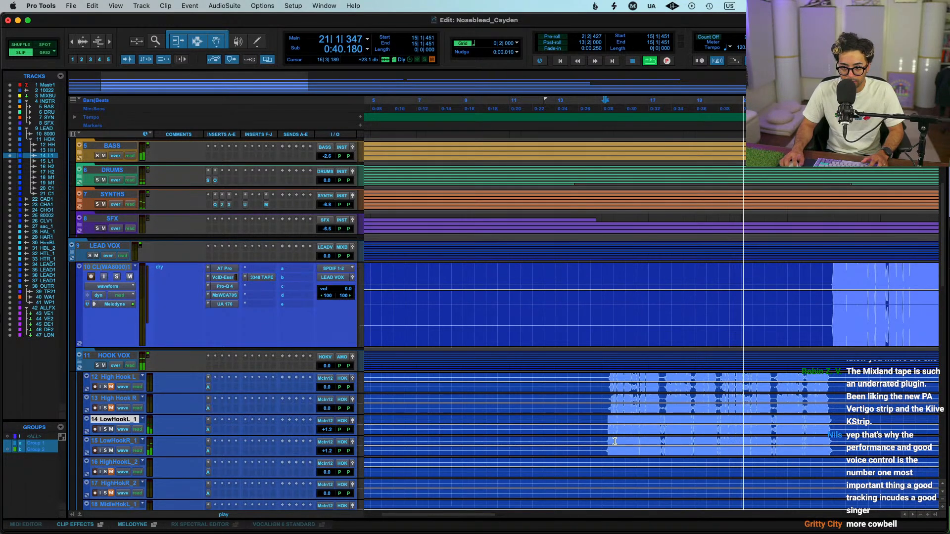
pyautogui.moveTo(601, 441); pyautogui.dragTo(836, 444)
pyautogui.press('space')
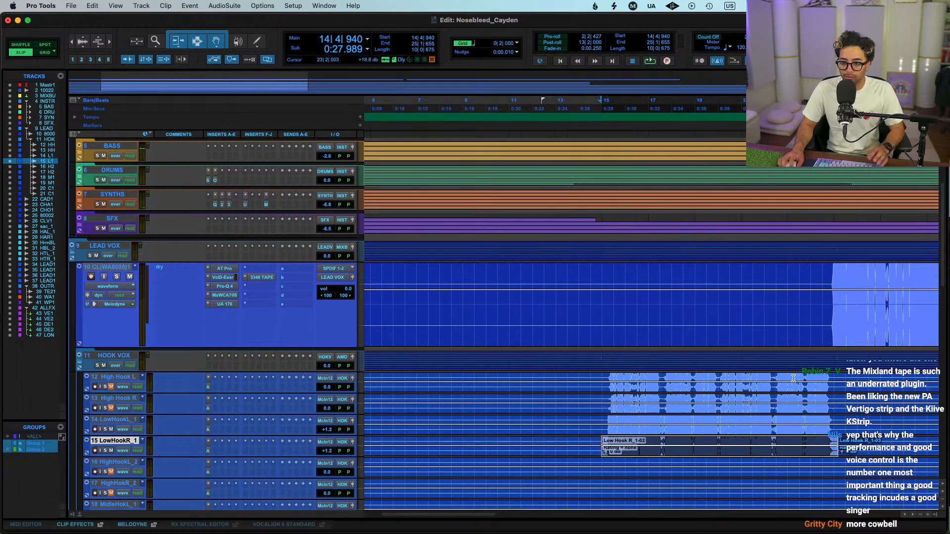
pyautogui.press('p')
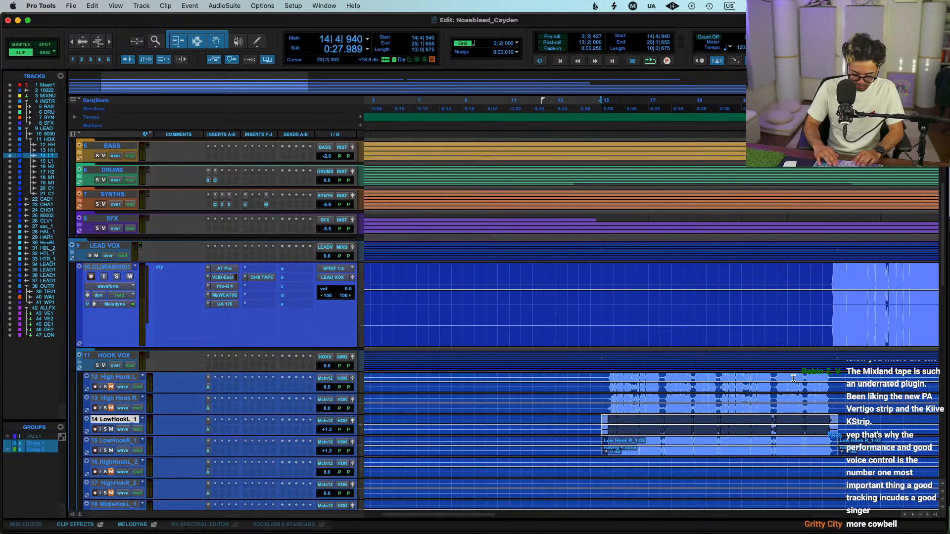
pyautogui.press('p')
pyautogui.press('p')
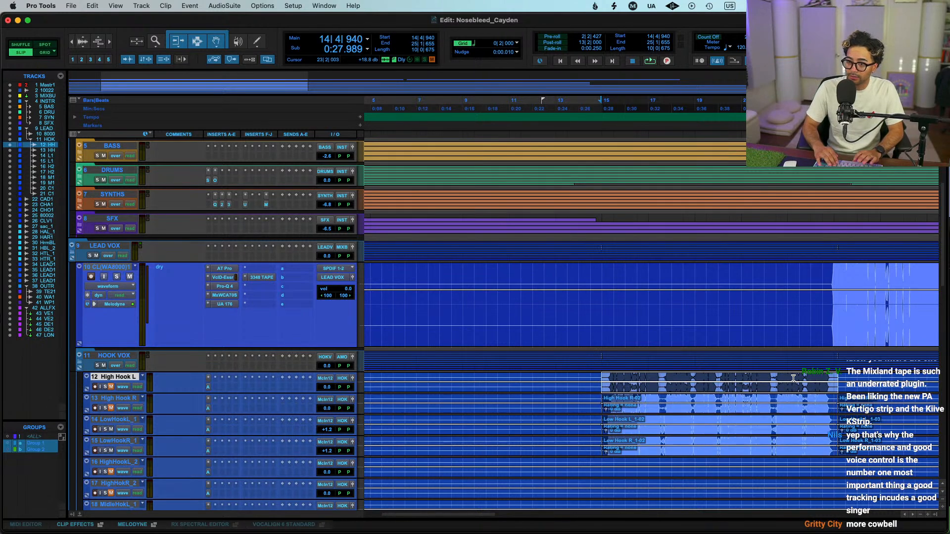
# Open the Low Hook R_1-02 clip for editing in VocAlign 6 Standard
pyautogui.click(715, 456)
pyautogui.rightClick(719, 455)
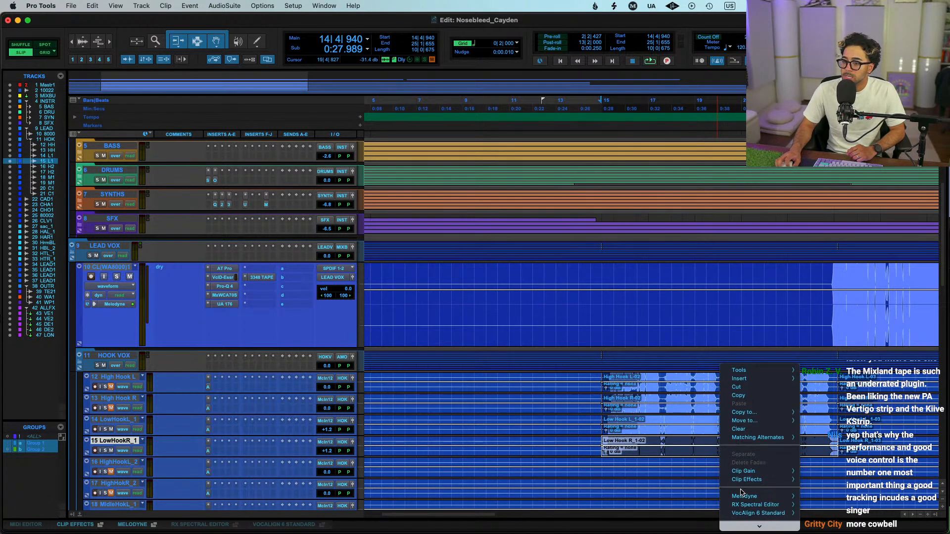
pyautogui.moveTo(770, 465)
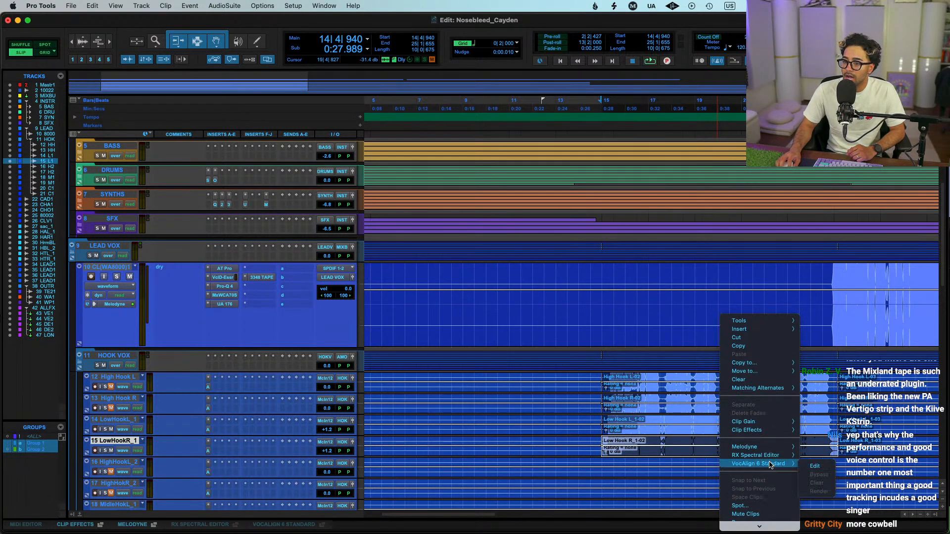
pyautogui.click(817, 467)
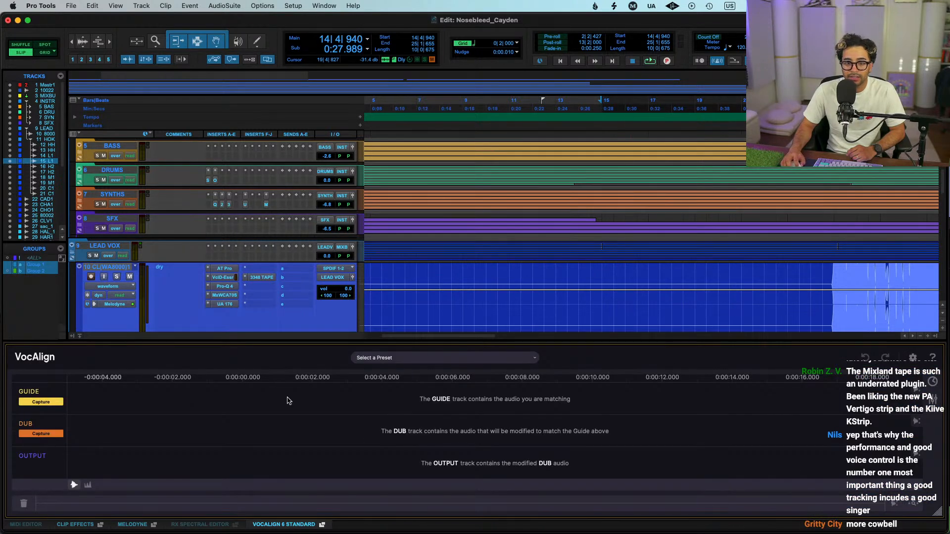
# Shrink the lead vocal track's height and capture the Low Hook R_1-02 clip as the VocAlign guide
pyautogui.scroll(-3, 649, 282)
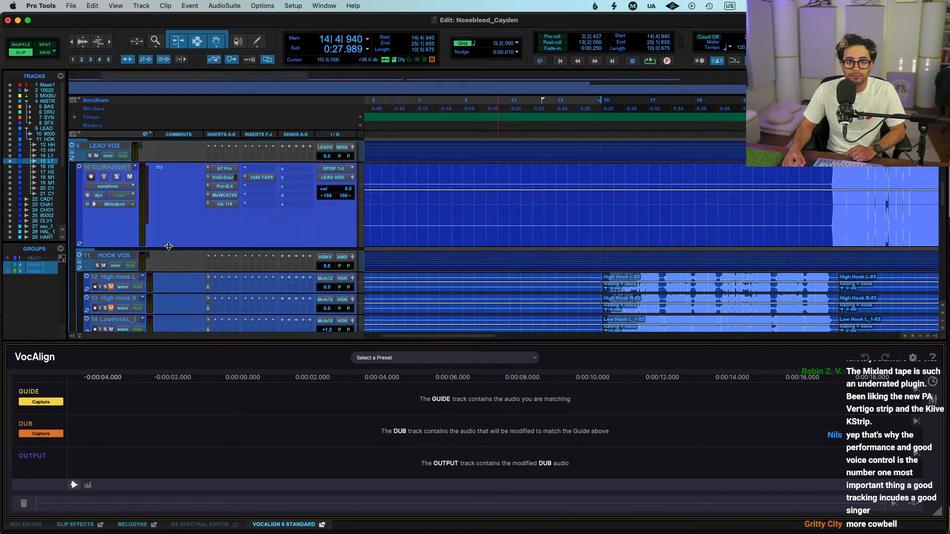
pyautogui.moveTo(169, 246); pyautogui.dragTo(175, 182)
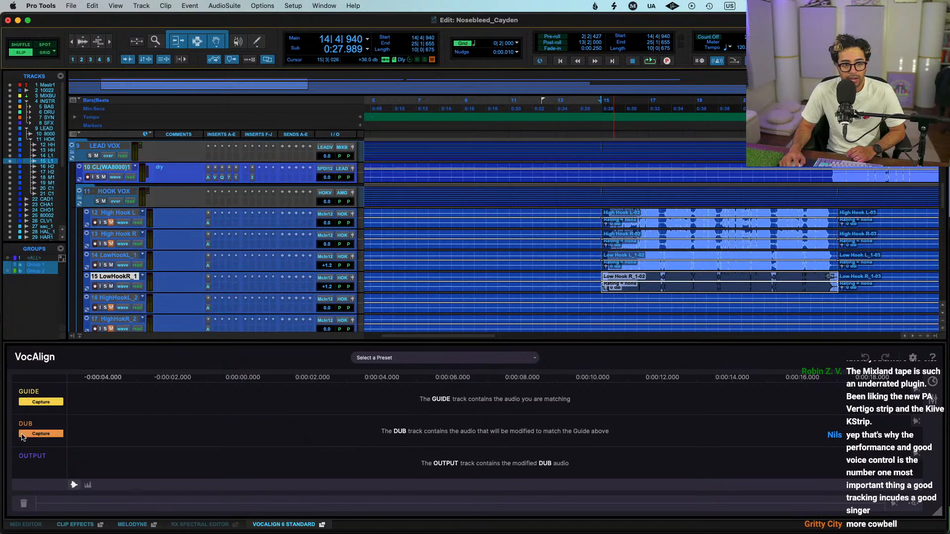
pyautogui.click(41, 402)
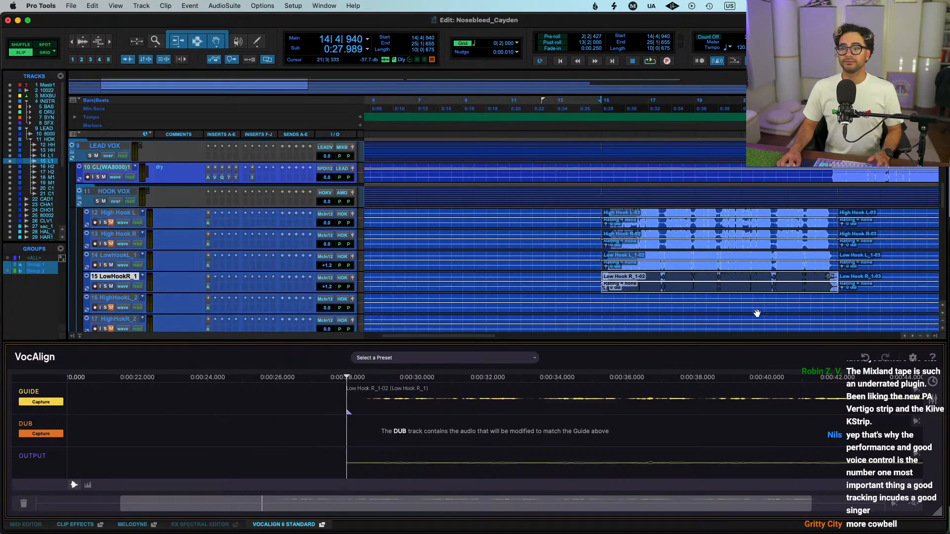
# Try to capture the Low Hook L_1-02 clip as the VocAlign dub
pyautogui.click(736, 263)
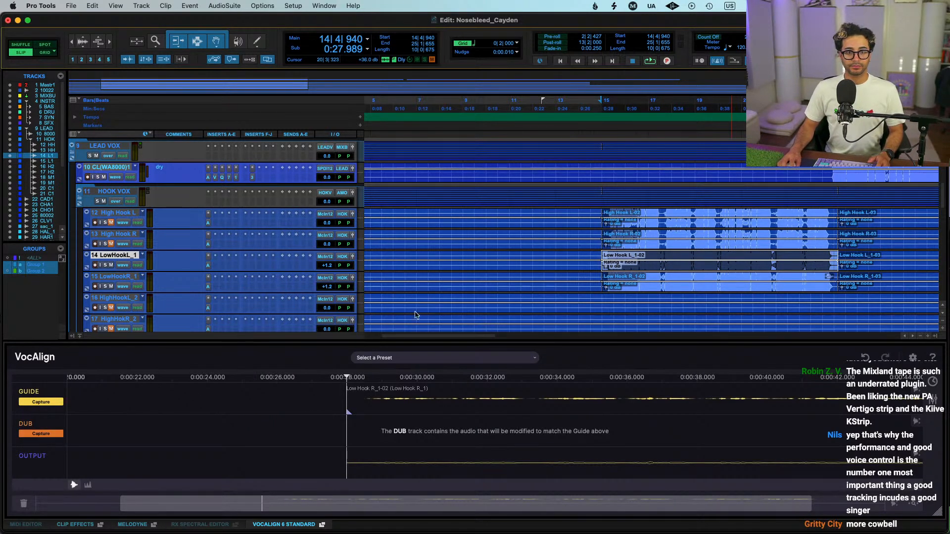
pyautogui.click(50, 434)
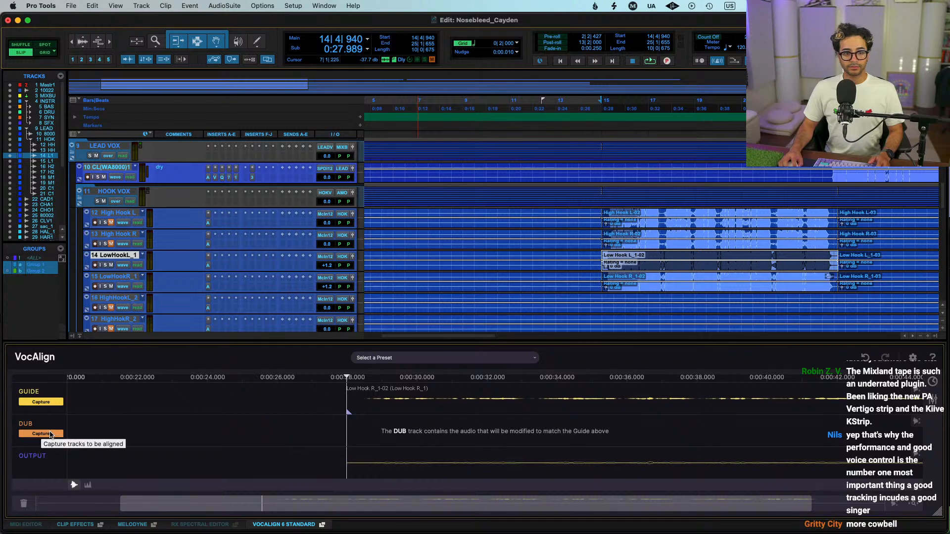
pyautogui.click(510, 227)
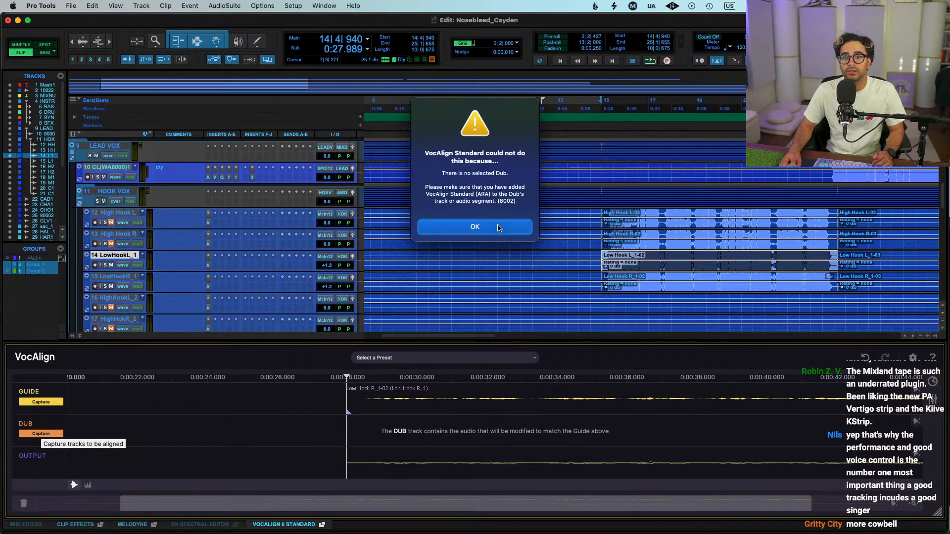
# Dismiss the missing-dub alert and enable VocAlign 6 Standard on the High Hook L, High Hook R and LowHookL_1 tracks
pyautogui.click(493, 228)
pyautogui.keyDown('shift'); pyautogui.click(128, 214); pyautogui.keyUp('shift')
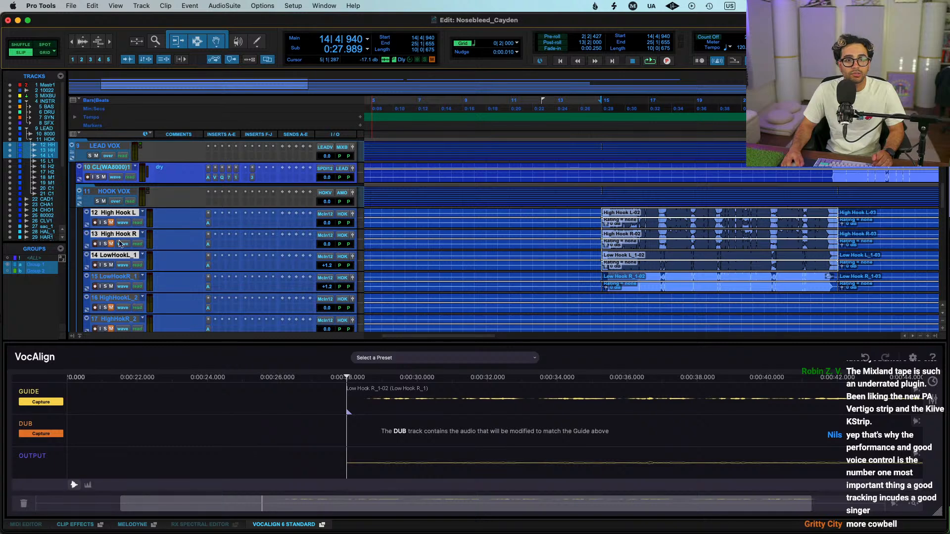
pyautogui.moveTo(124, 251); pyautogui.dragTo(122, 257)
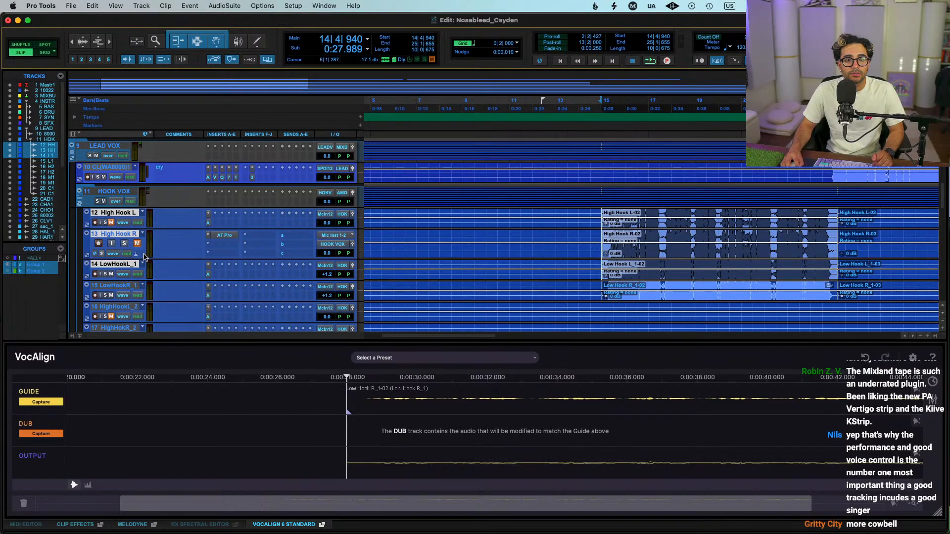
pyautogui.click(139, 254)
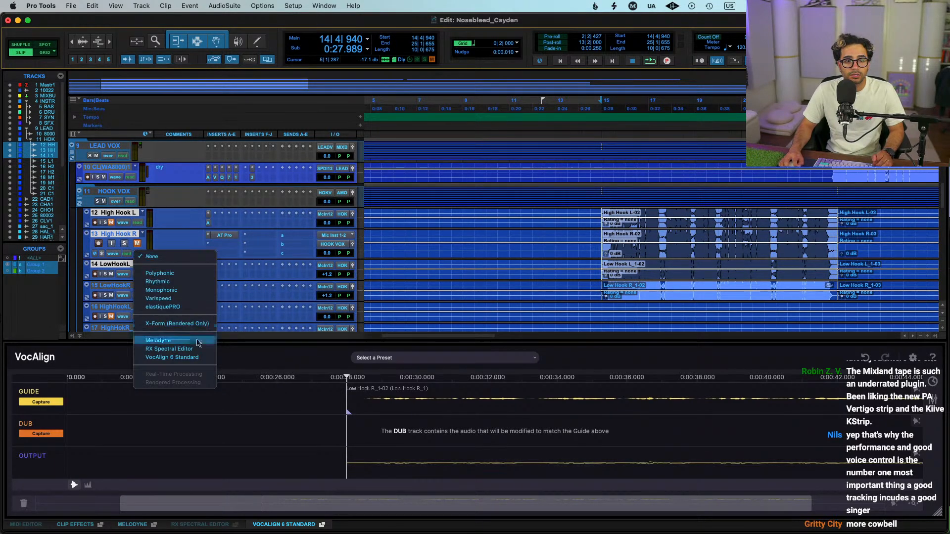
pyautogui.click(190, 360)
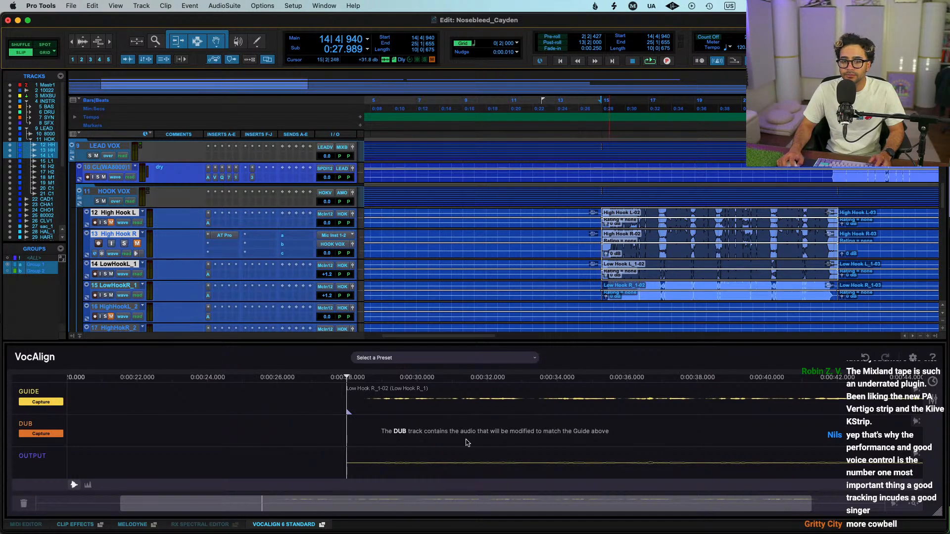
# Capture the first-hook clips on the two High Hook tracks and LowHookL_1 together as the VocAlign dubs
pyautogui.click(632, 247)
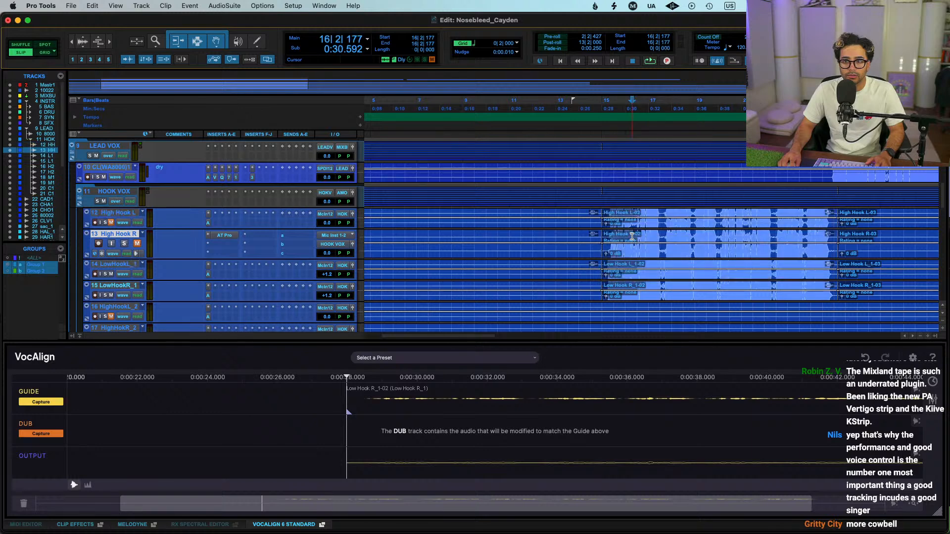
pyautogui.keyDown('shift'); pyautogui.click(635, 228); pyautogui.keyUp('shift')
pyautogui.keyDown('shift'); pyautogui.click(640, 270); pyautogui.keyUp('shift')
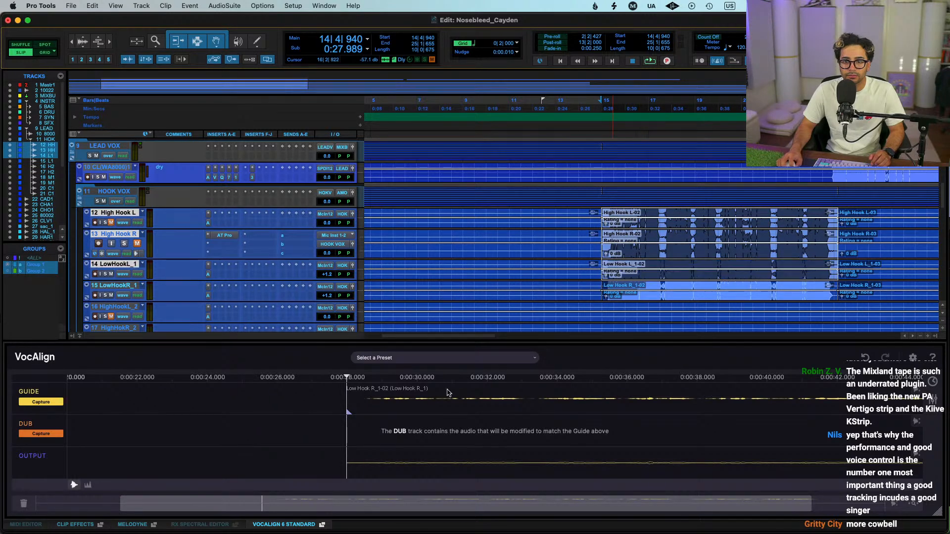
pyautogui.click(42, 434)
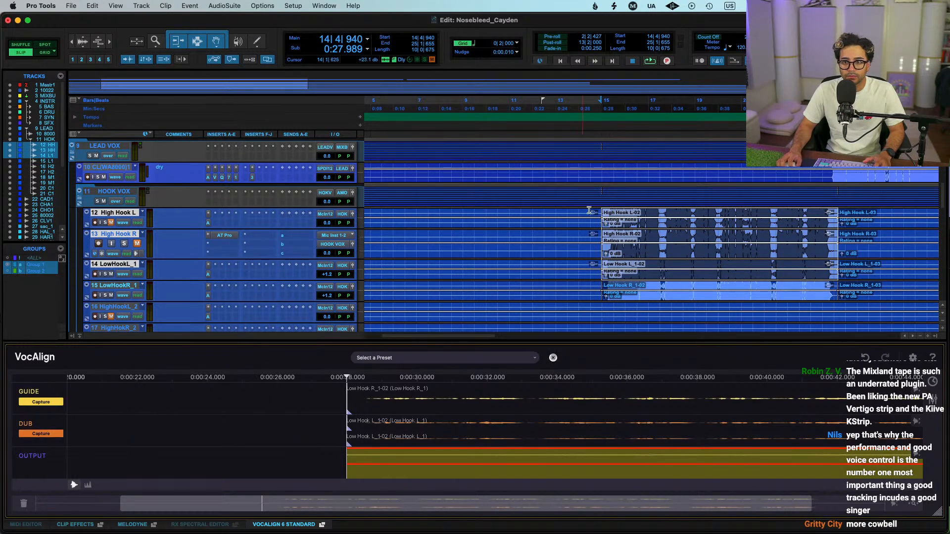
# Play from 13|2|474 ahead of the hook, show VocAlign's Match Timing settings and unmute the two High Hook tracks
pyautogui.click(564, 212)
pyautogui.press('space')
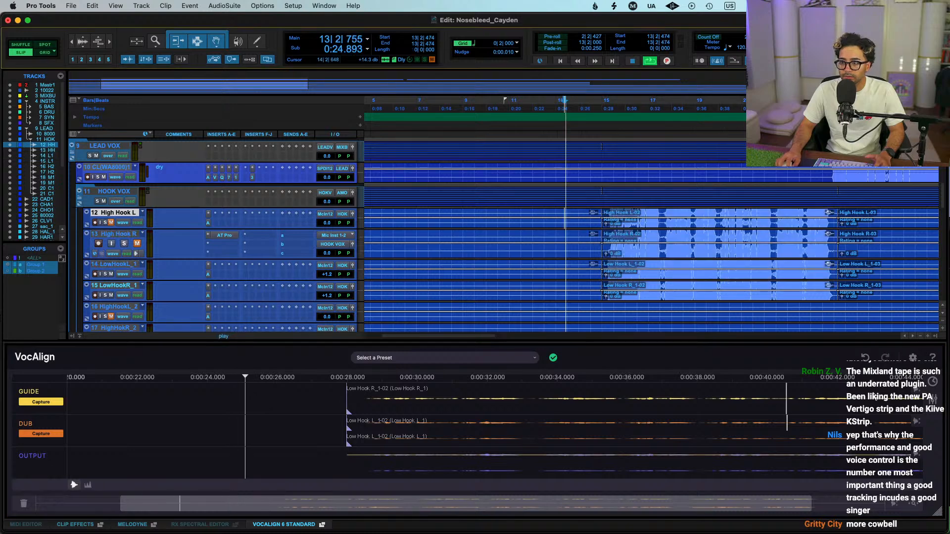
pyautogui.click(934, 386)
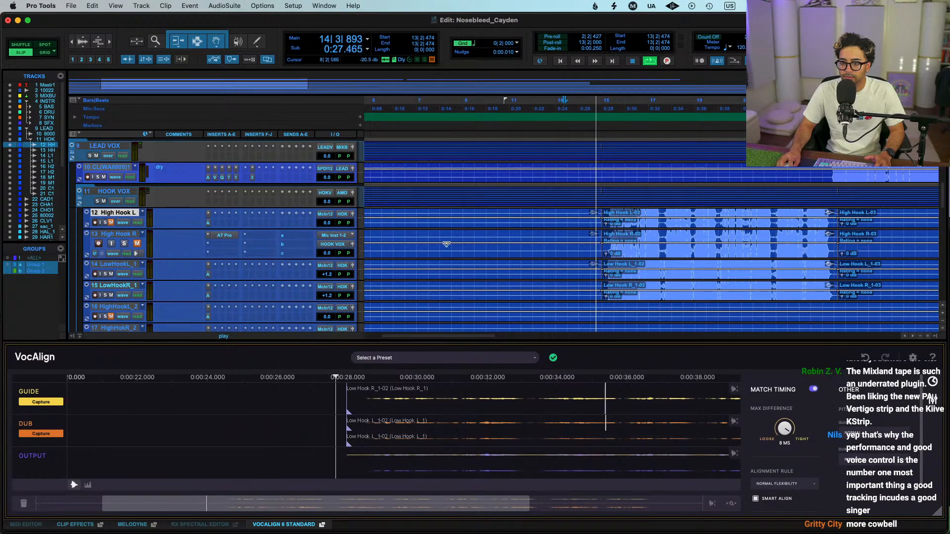
pyautogui.hscroll(4, 448, 243)
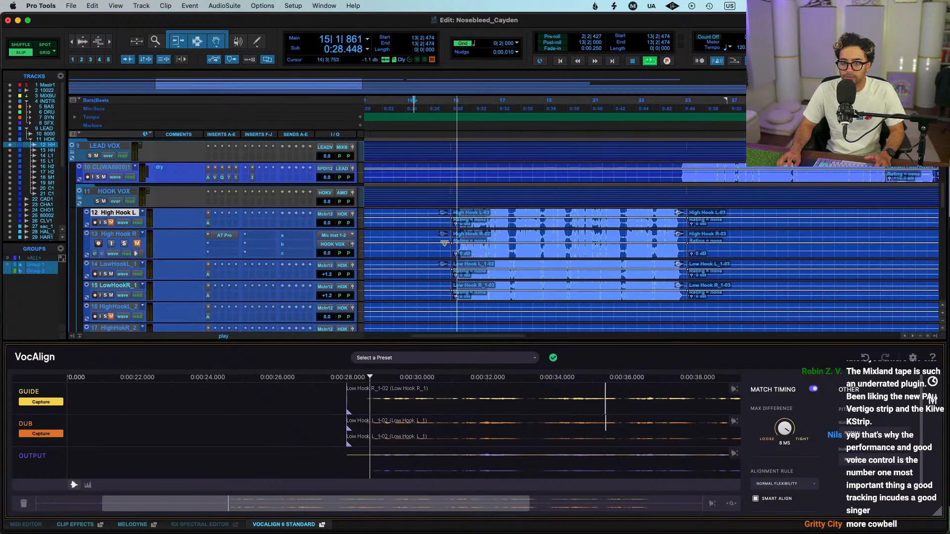
pyautogui.click(137, 245)
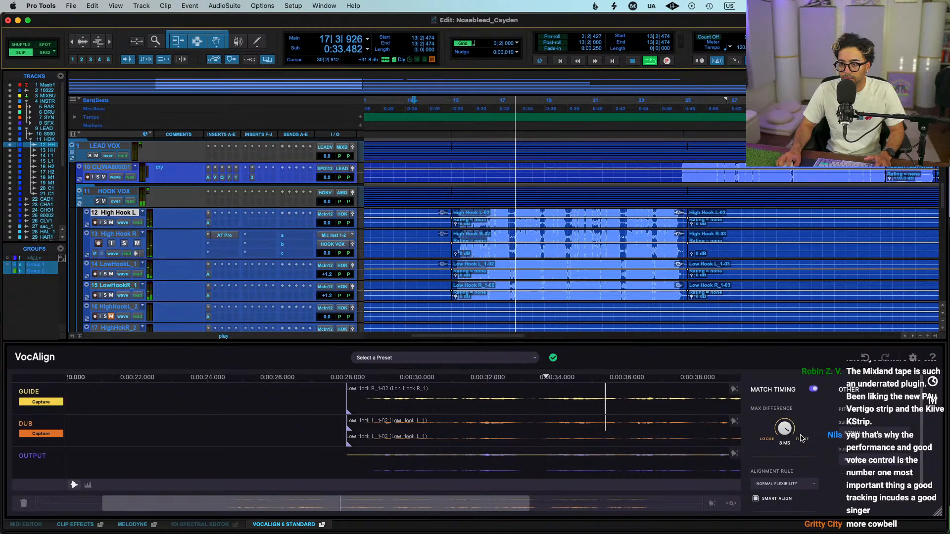
# Audition looser timing matches on the hook, set Max Difference to 38 ms and hide the timing settings
pyautogui.moveTo(786, 429); pyautogui.dragTo(803, 427)
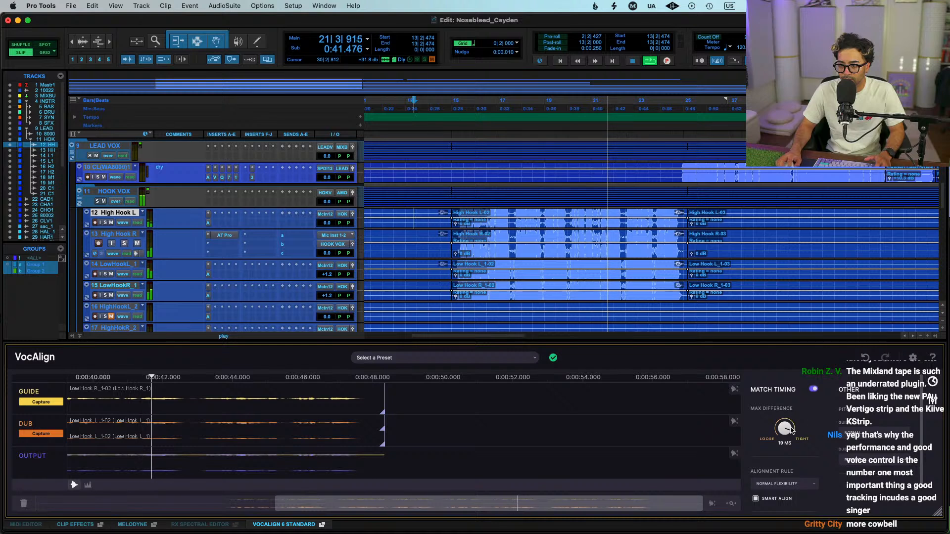
pyautogui.moveTo(800, 427); pyautogui.dragTo(801, 435)
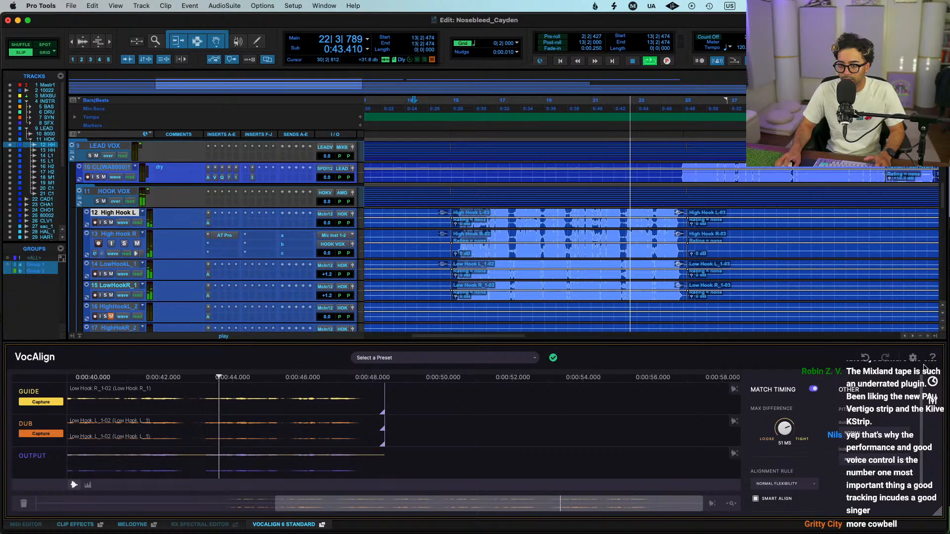
pyautogui.press('space')
pyautogui.press('space')
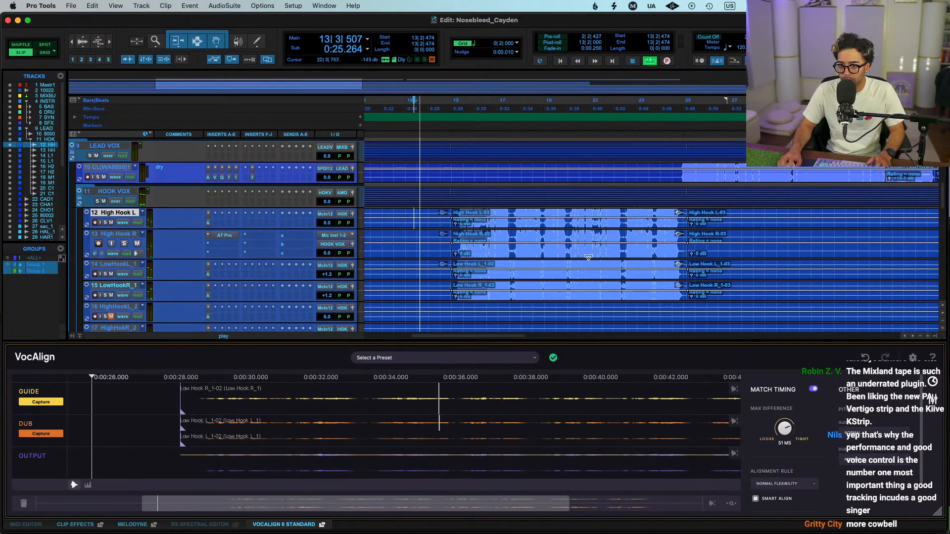
pyautogui.click(451, 194)
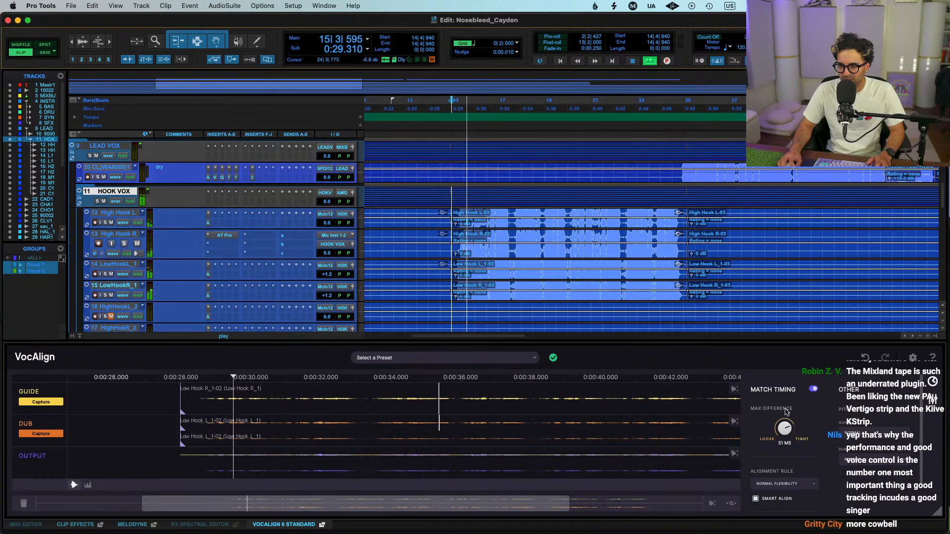
pyautogui.moveTo(785, 435); pyautogui.dragTo(784, 428)
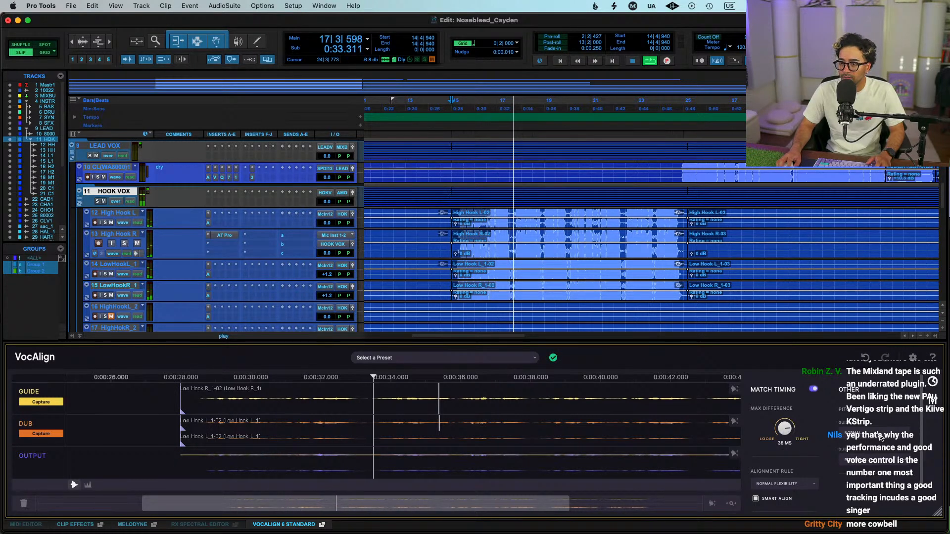
pyautogui.click(934, 383)
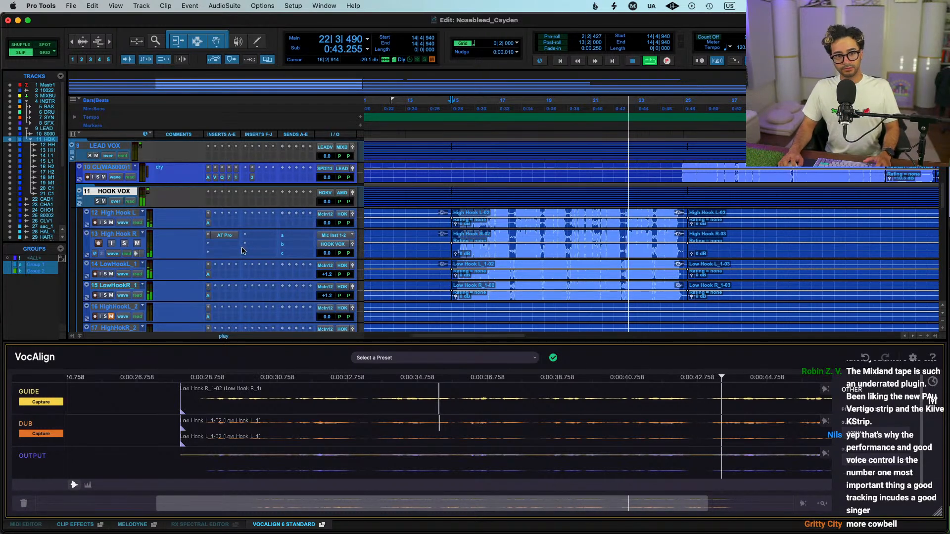
# Close the VocAlign editor, stop playback and commit the VocAlign processing on the two High Hook and two Low Hook tracks
pyautogui.doubleClick(304, 525)
pyautogui.press('space')
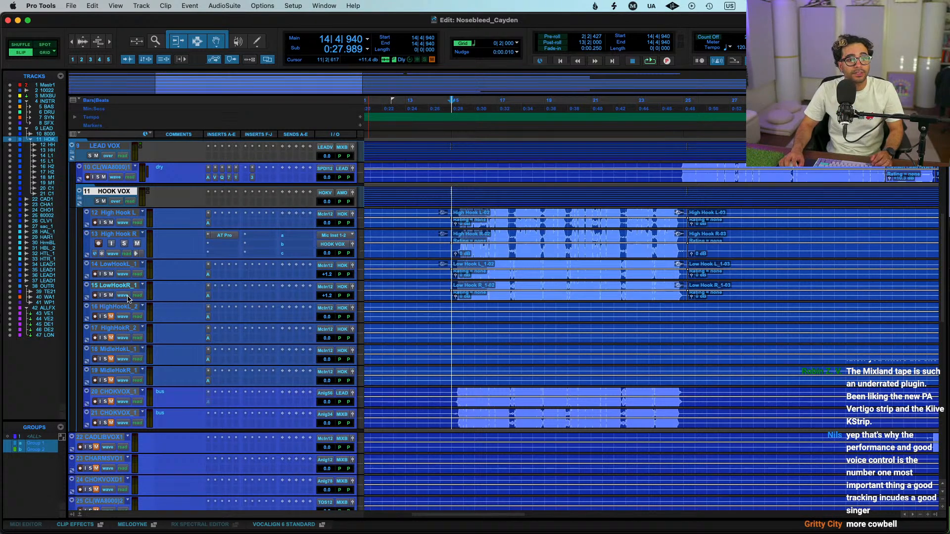
pyautogui.click(127, 214)
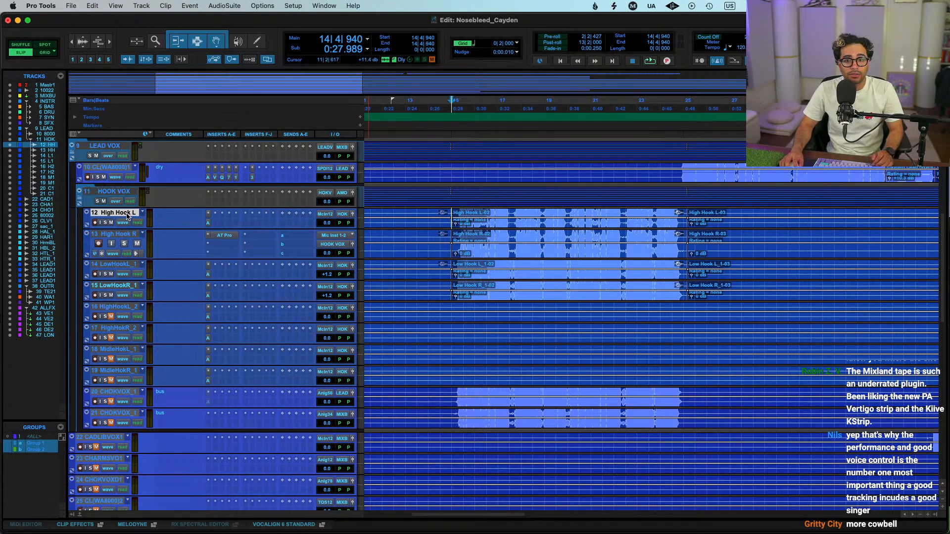
pyautogui.keyDown('shift'); pyautogui.click(124, 289); pyautogui.keyUp('shift')
pyautogui.click(137, 254)
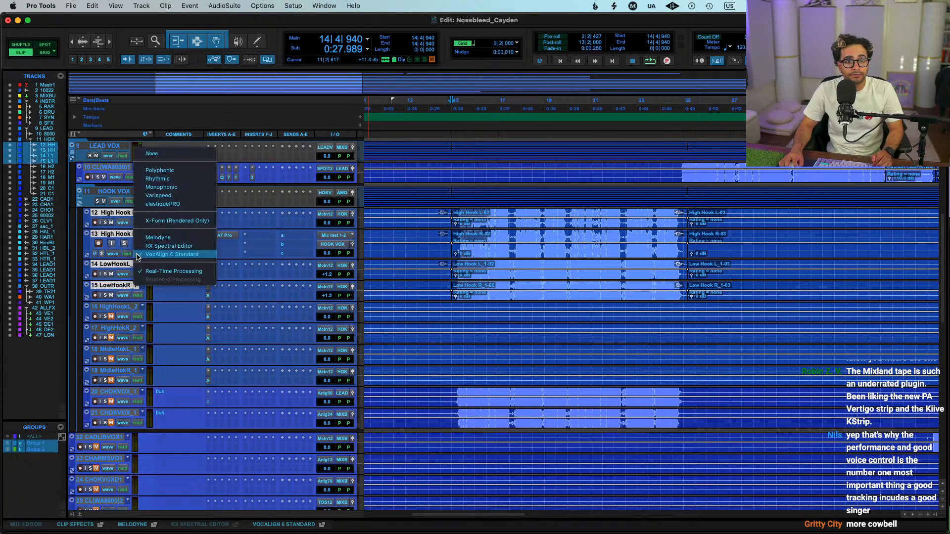
pyautogui.click(159, 155)
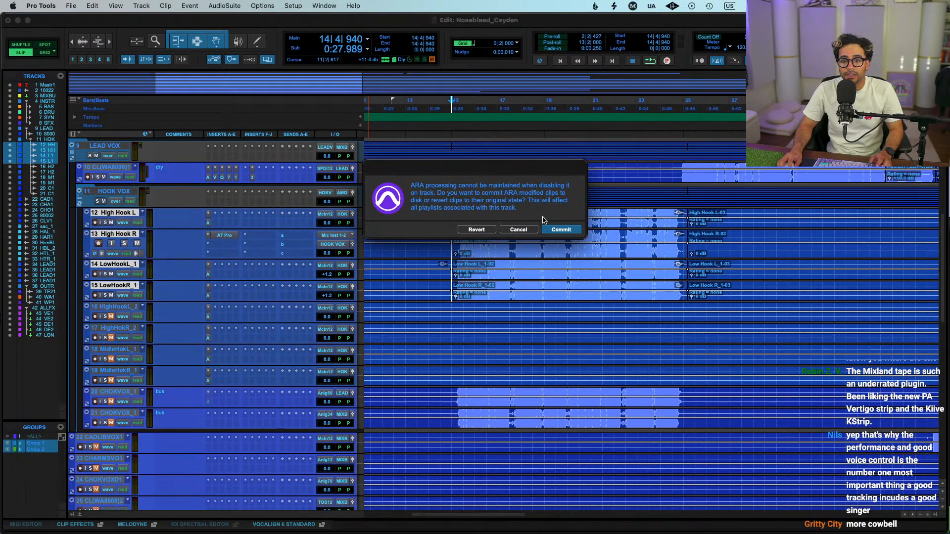
pyautogui.click(561, 230)
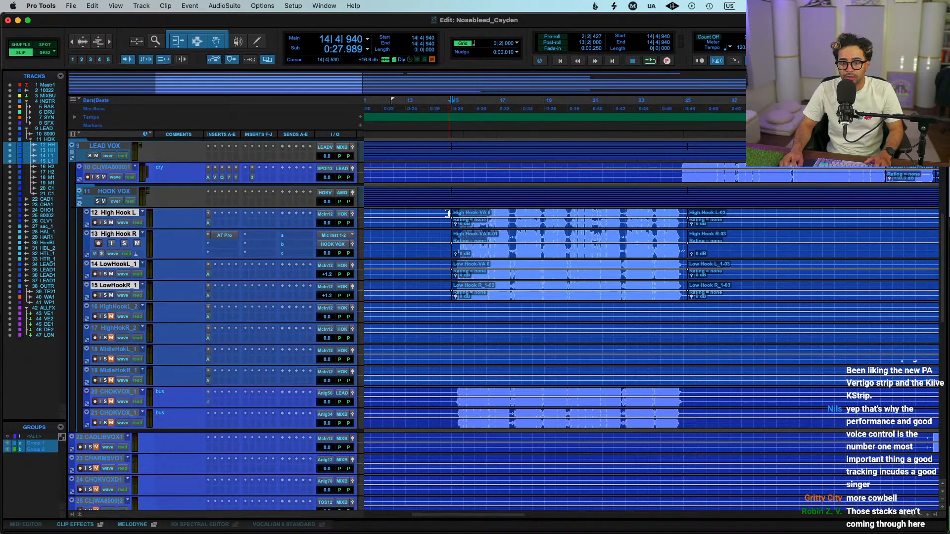
# Audition the unaligned hook by extending the preceding High Hook and Low Hook clips over it to 25|4|397, and undo the extension
pyautogui.moveTo(447, 216); pyautogui.dragTo(725, 227)
pyautogui.press('super+z')
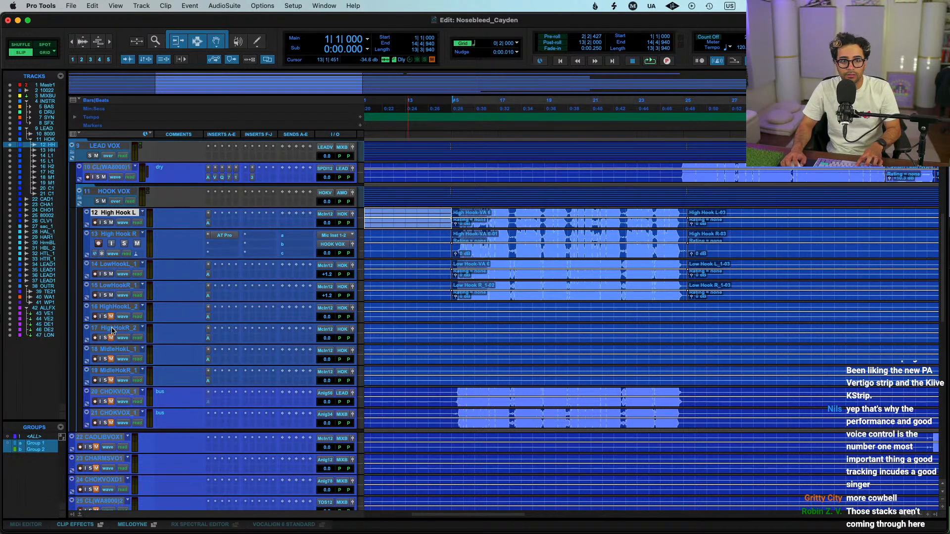
pyautogui.keyDown('shift'); pyautogui.click(125, 290); pyautogui.keyUp('shift')
pyautogui.moveTo(446, 215); pyautogui.dragTo(703, 226)
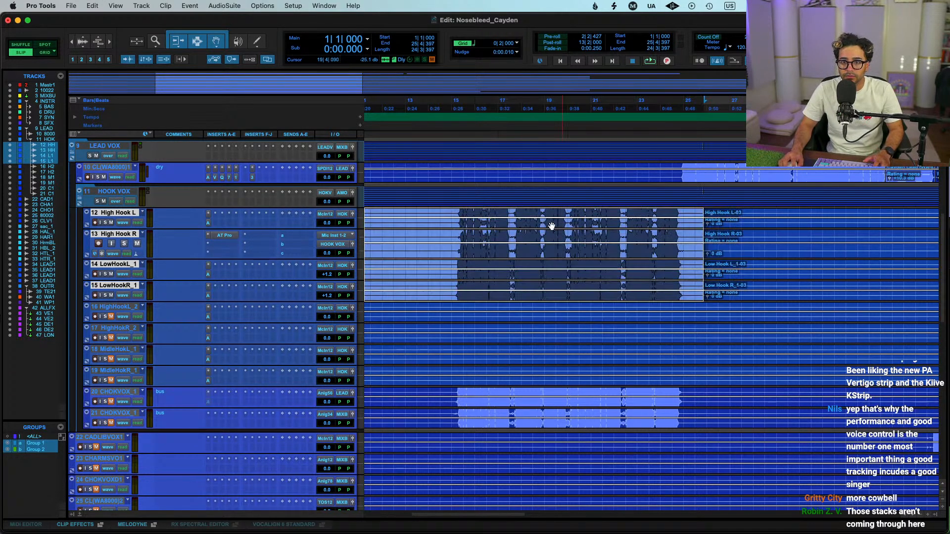
pyautogui.click(456, 212)
pyautogui.press('space')
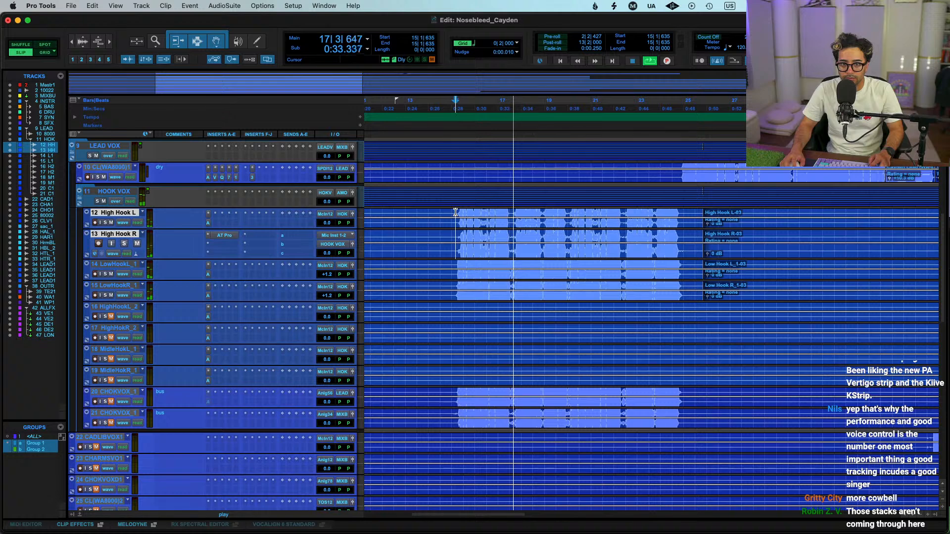
pyautogui.hscroll(-5, 597, 219)
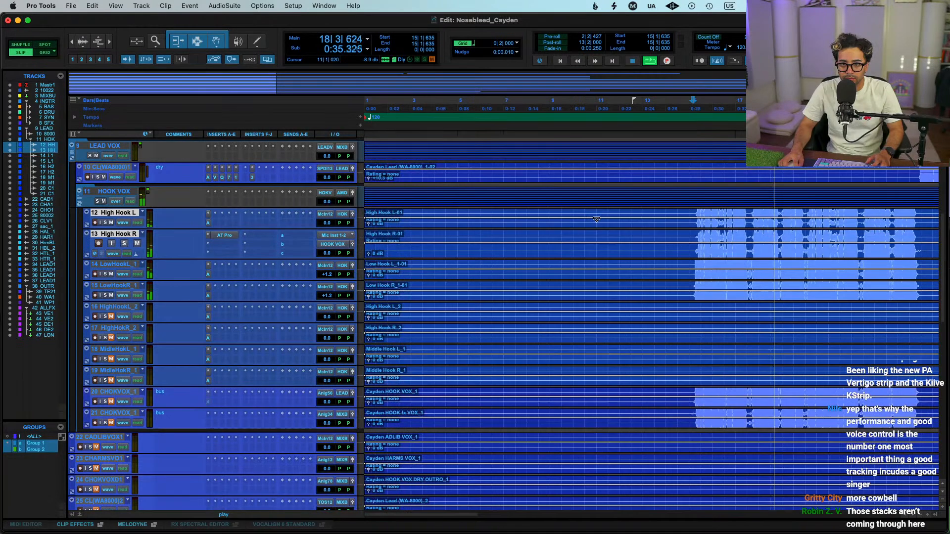
pyautogui.hscroll(8, 597, 219)
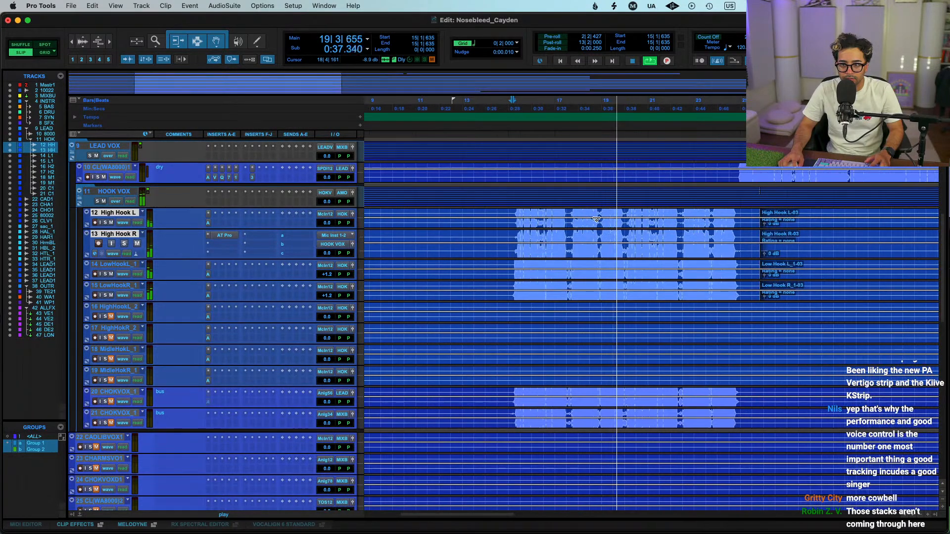
pyautogui.press('space')
pyautogui.press('super+z')
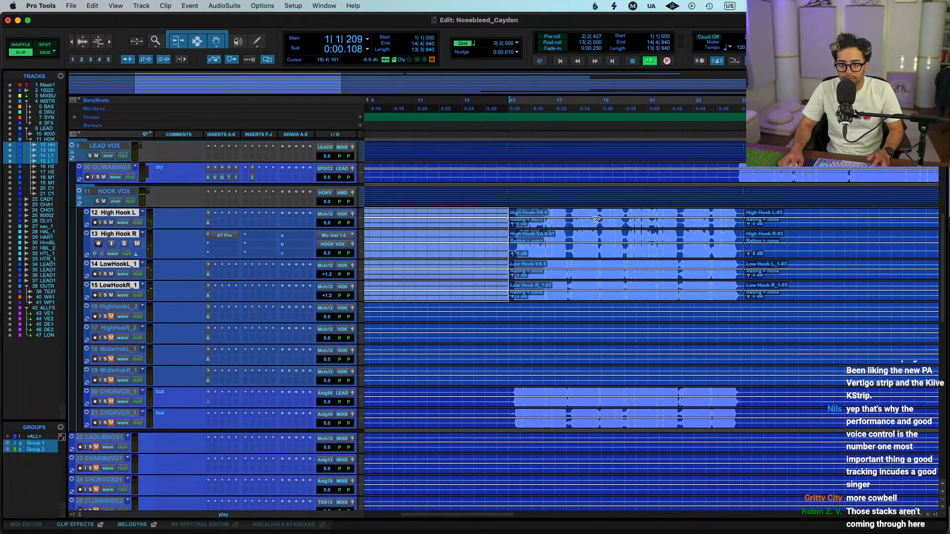
# Play the committed, aligned hook from 14|4|940 for comparison and stop playback
pyautogui.click(532, 227)
pyautogui.press('space')
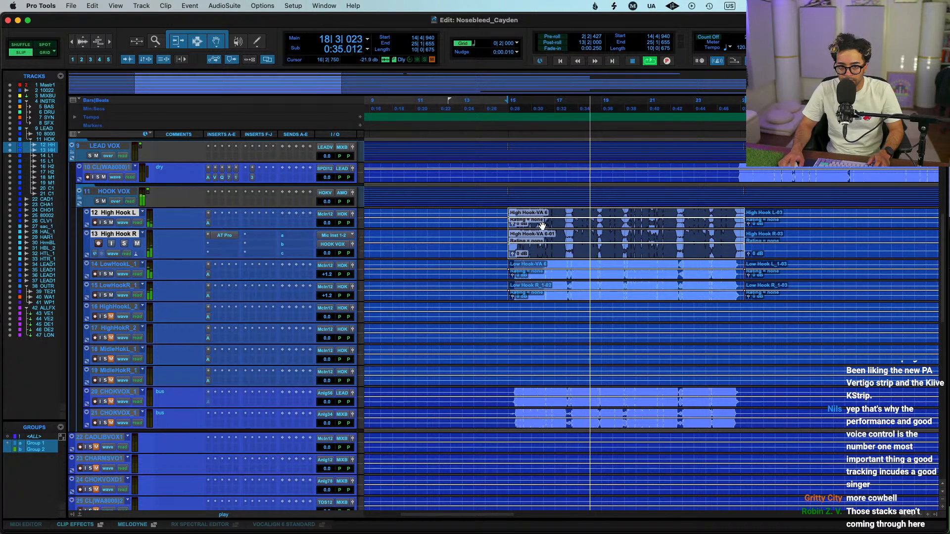
pyautogui.press('space')
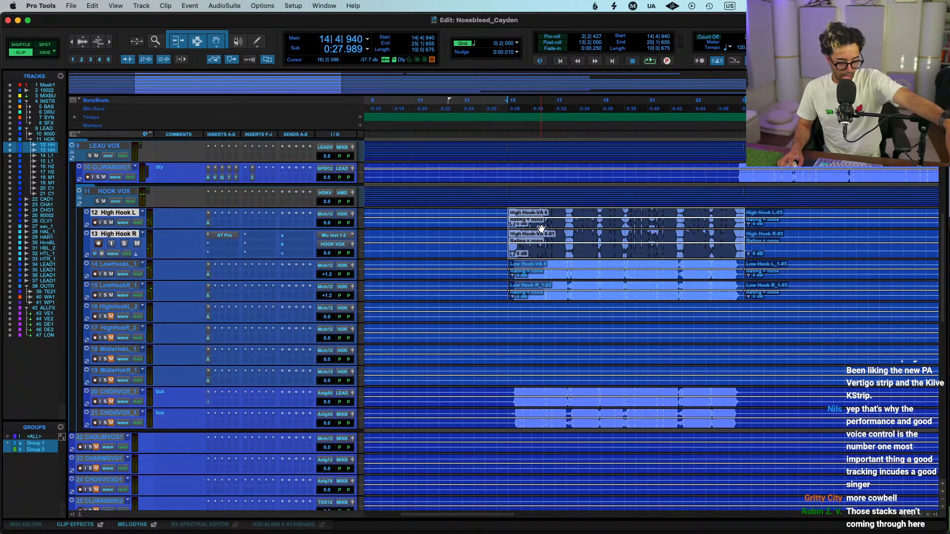
# Route the HOOK VOX track's output to the MIXBUS (Stereo) bus
pyautogui.click(326, 193)
pyautogui.moveTo(366, 202)
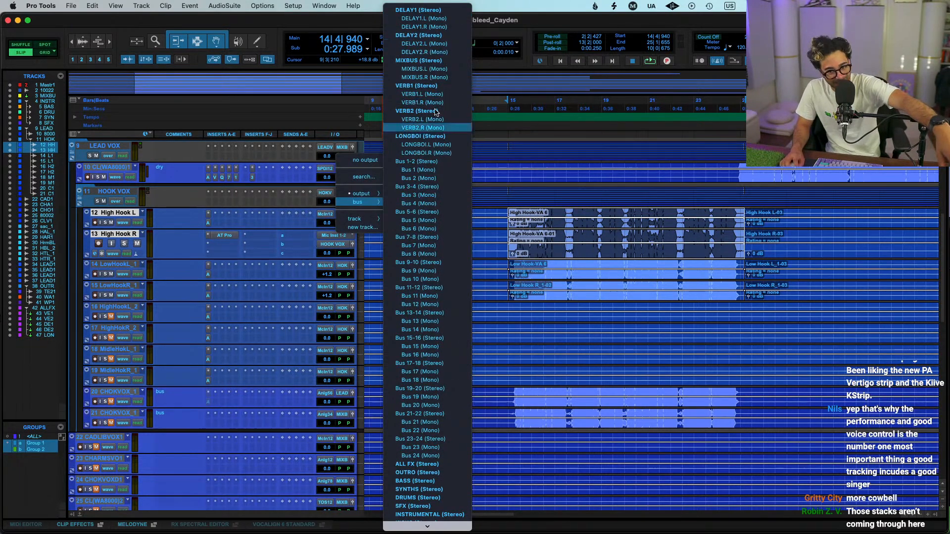
pyautogui.click(428, 63)
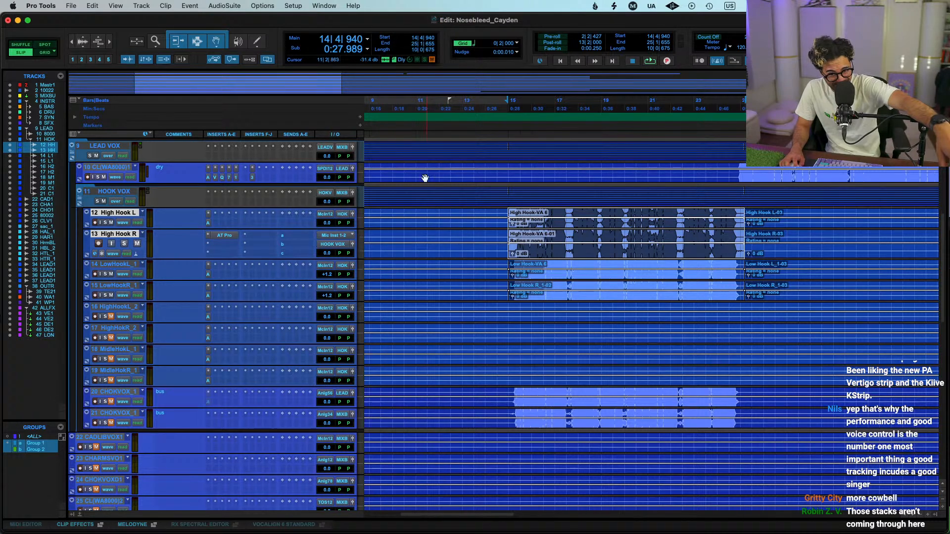
# Route the HOOK VOX track's output to the LEAD VOX (Stereo) bus and place the playback position at 14|4|776
pyautogui.click(343, 193)
pyautogui.moveTo(364, 202)
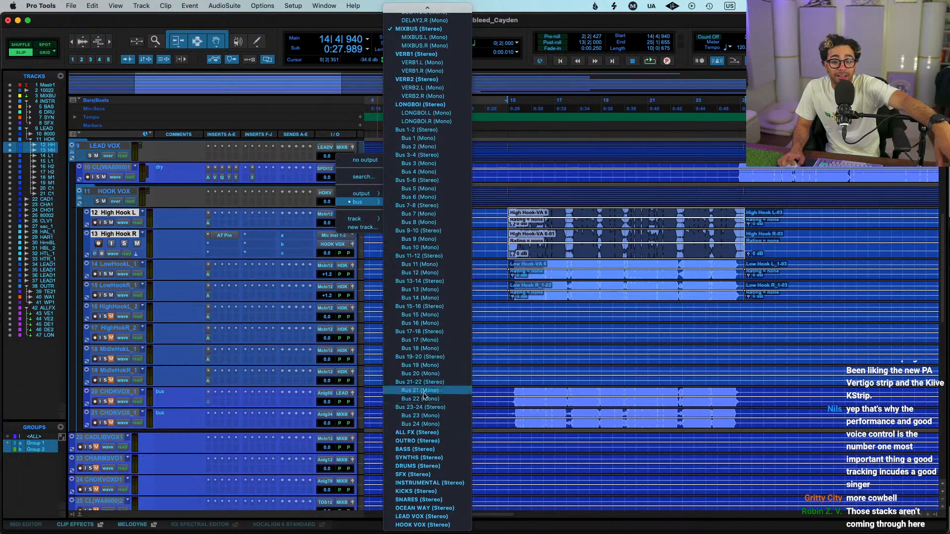
pyautogui.click(434, 516)
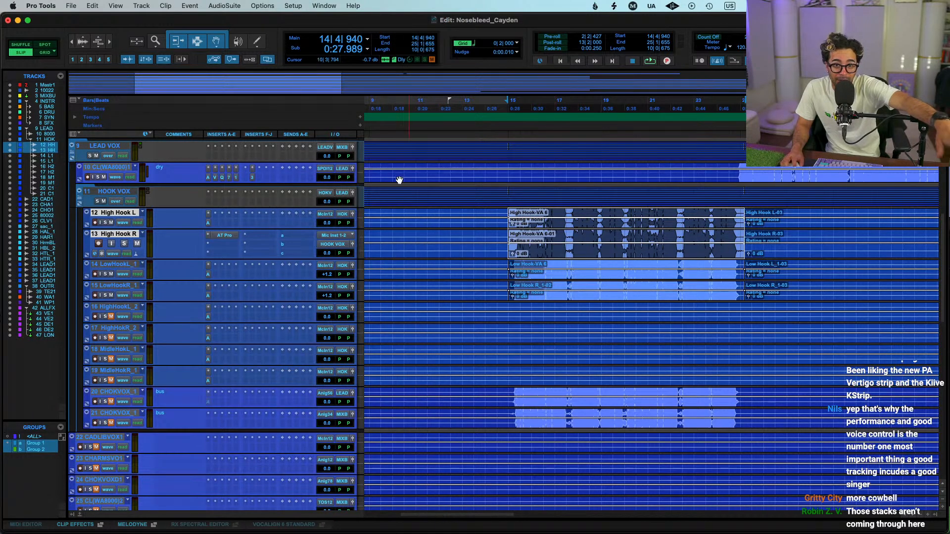
pyautogui.click(508, 190)
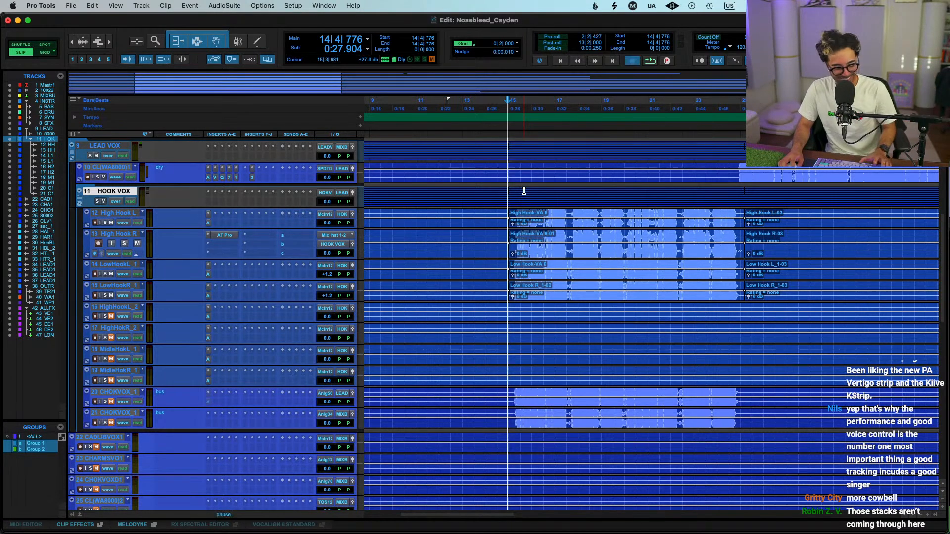
# Audition the aligned hook from 14|4|776, revert to the unaligned hook clips and play them from 15|1|307 for comparison
pyautogui.press('space')
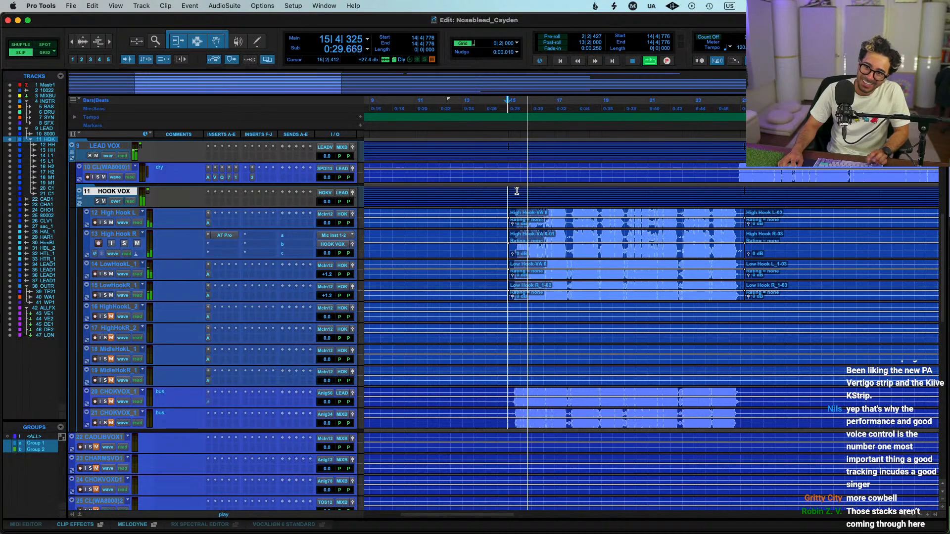
pyautogui.press('super+z')
pyautogui.press('space')
pyautogui.click(510, 190)
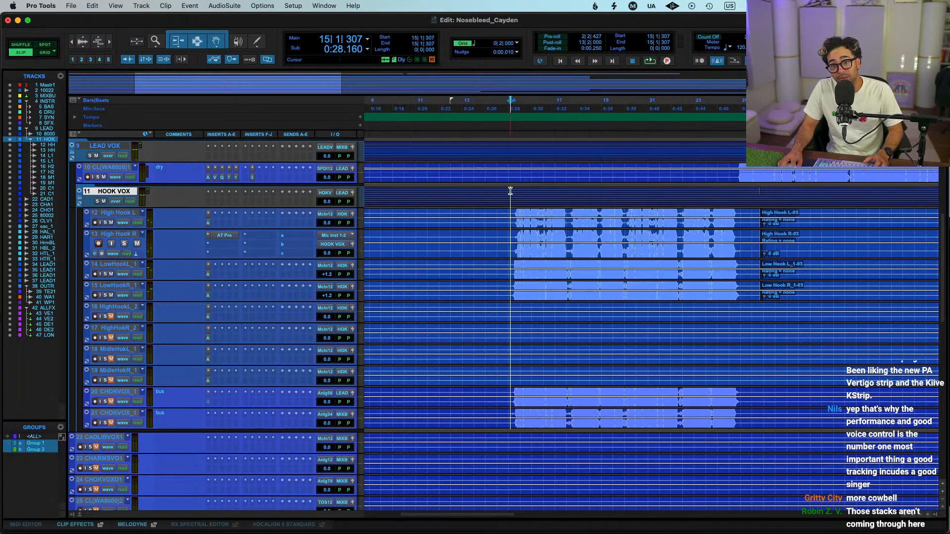
pyautogui.press('space')
# Raise the HOOK VOX volume to +4.2 dB while auditioning the unaligned hook, stop playback and undo back to the aligned clips
pyautogui.click(327, 201)
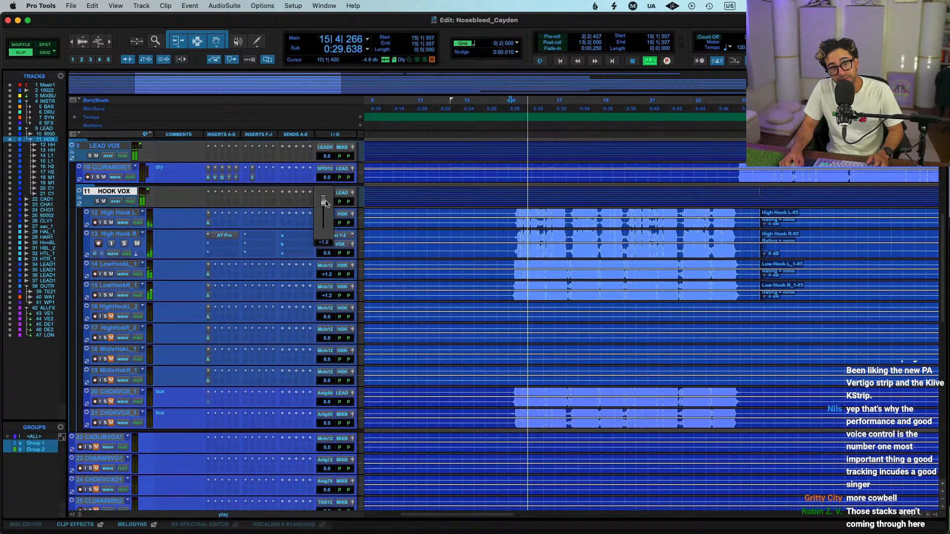
pyautogui.moveTo(325, 202); pyautogui.dragTo(325, 200)
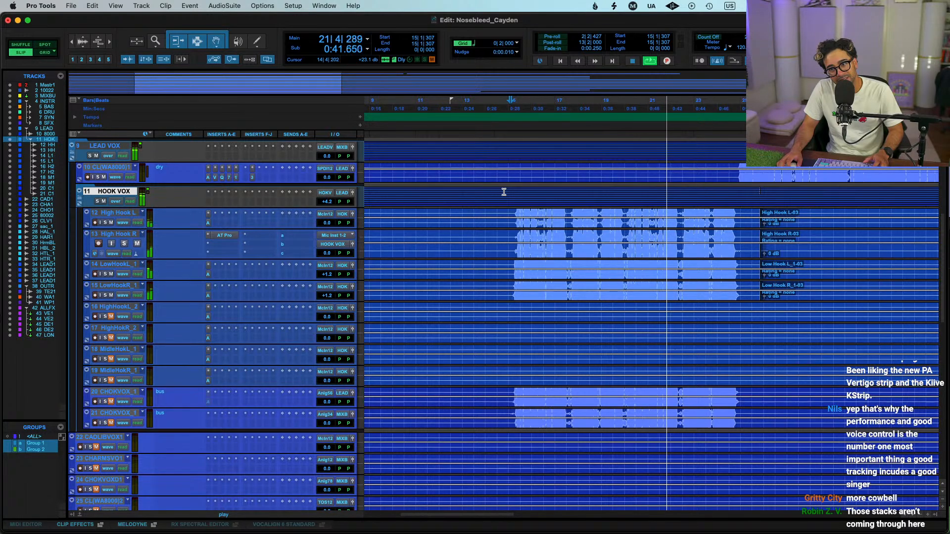
pyautogui.press('space')
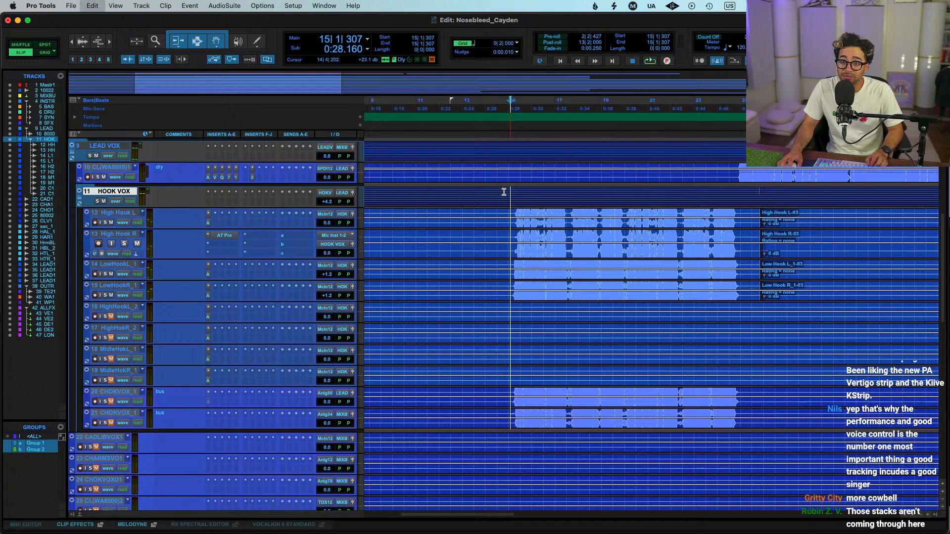
pyautogui.doubleClick(766, 217)
pyautogui.press('super+z')
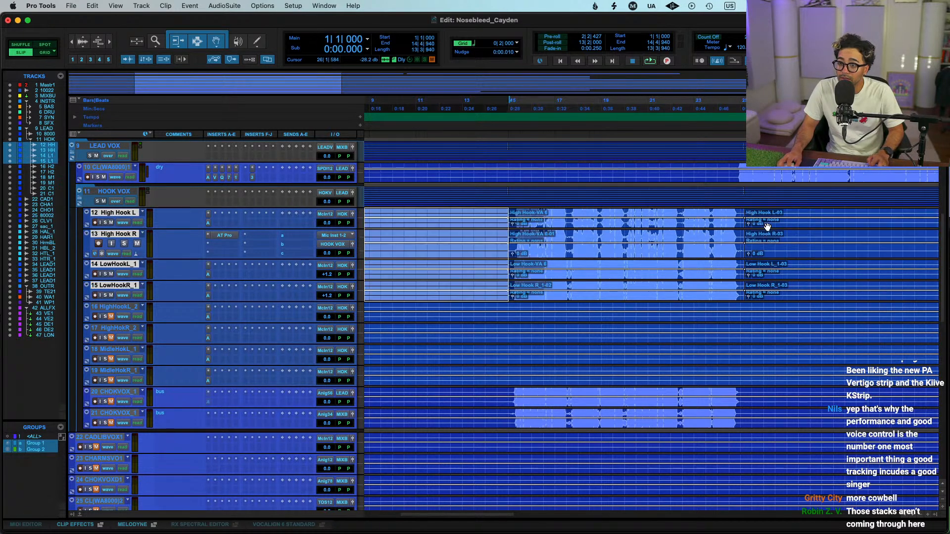
# Audition the aligned hook from 14|4|284, play the fuller hook from 53|2|883, and unmute both second High Hook and both Middle Hook tracks
pyautogui.click(504, 190)
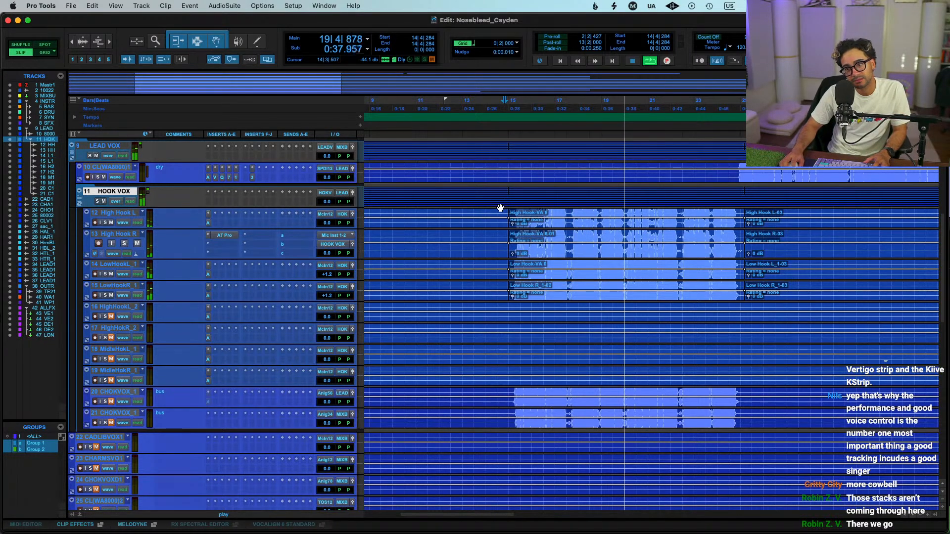
pyautogui.press('r')
pyautogui.hscroll(5, 505, 206)
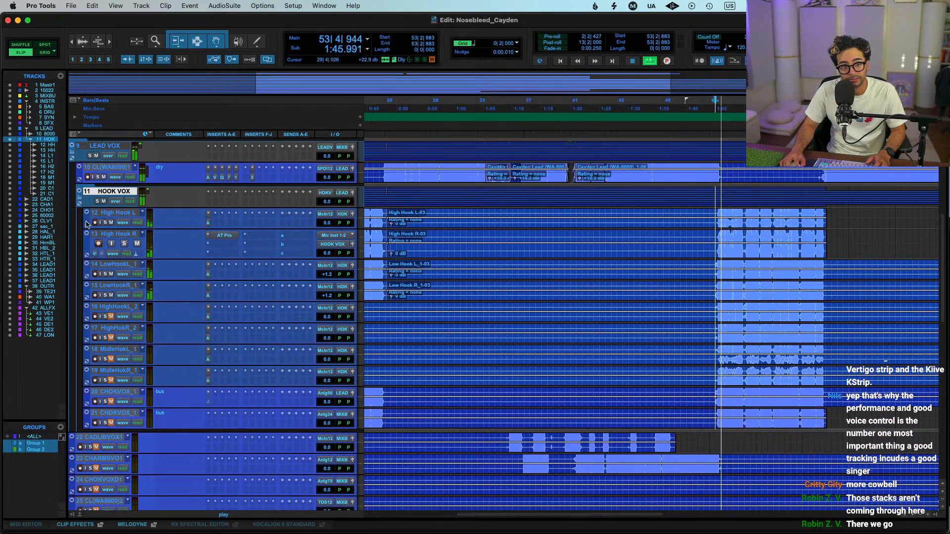
pyautogui.click(110, 317)
pyautogui.click(111, 338)
pyautogui.click(111, 359)
pyautogui.click(111, 381)
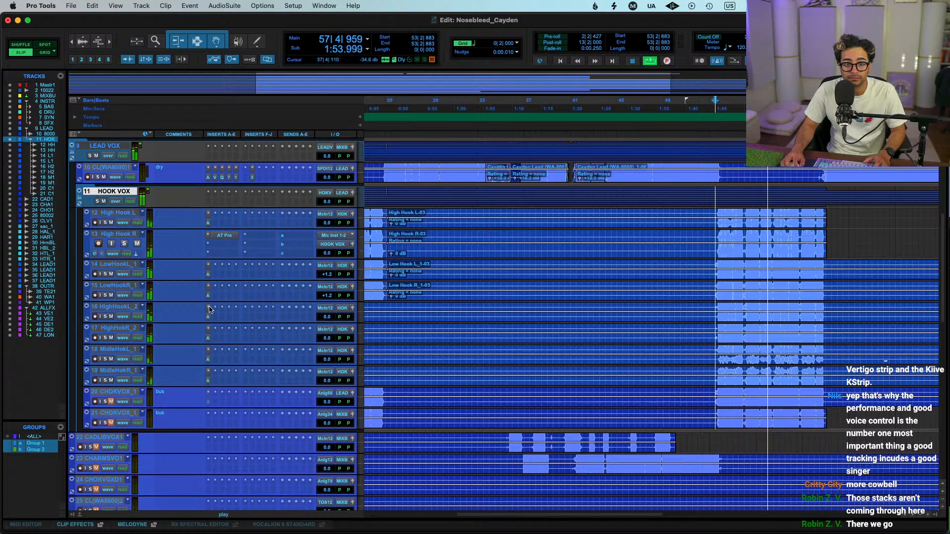
# Split the stacked hook clips at 53|2|228 and 62|4|940 to isolate that hook section
pyautogui.hscroll(1, 432, 278)
pyautogui.hscroll(-3, 433, 277)
pyautogui.hscroll(8, 545, 288)
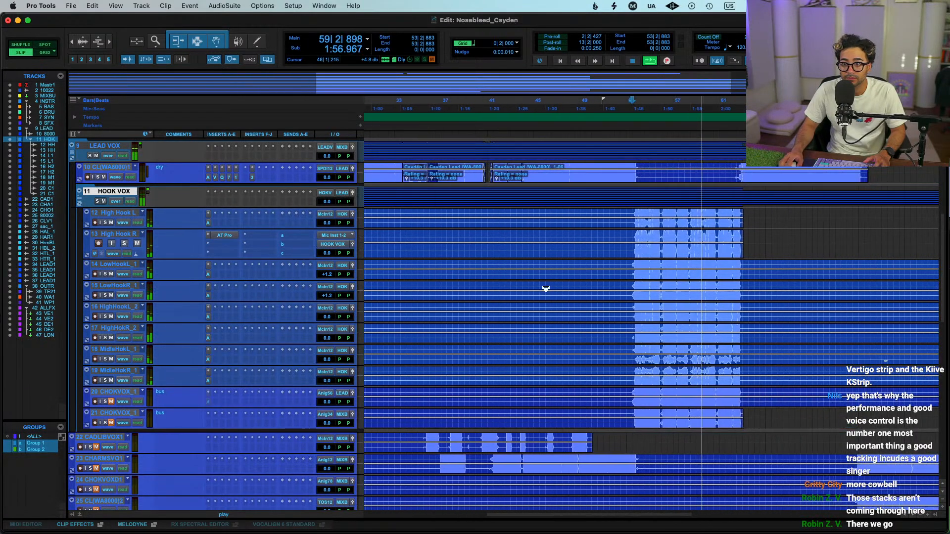
pyautogui.click(605, 195)
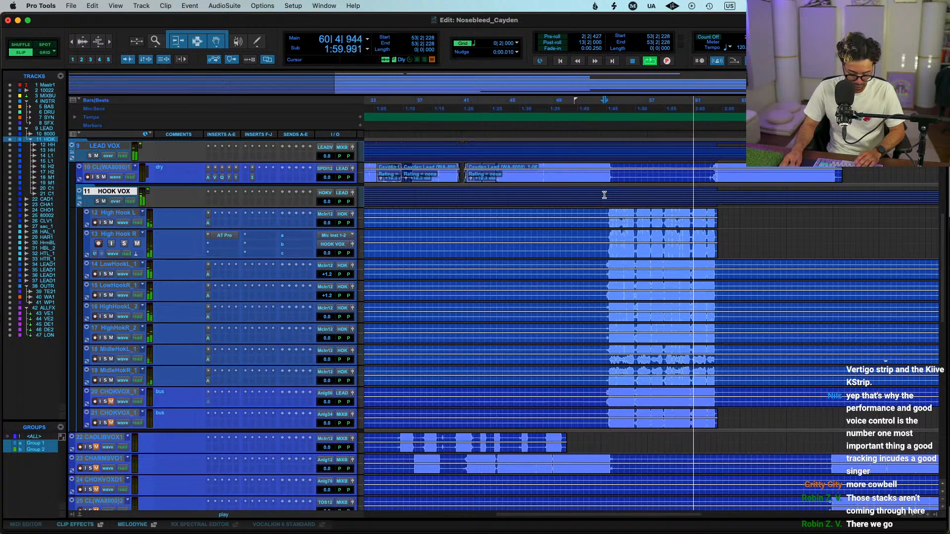
pyautogui.click(717, 194)
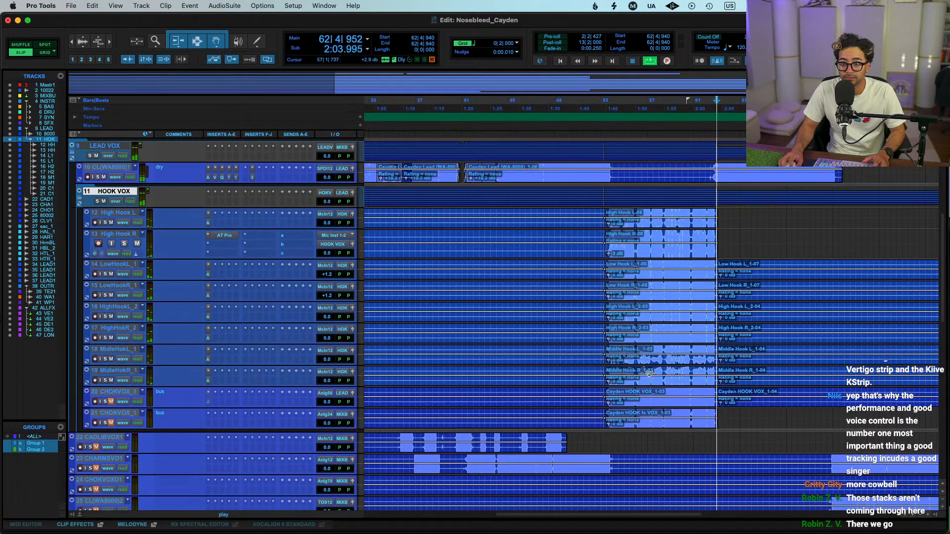
# Check the VocAlign option for the High, Low and Middle Hook tracks, dismiss it and undo the clip splits
pyautogui.click(130, 373)
pyautogui.keyDown('shift'); pyautogui.click(119, 212); pyautogui.keyUp('shift')
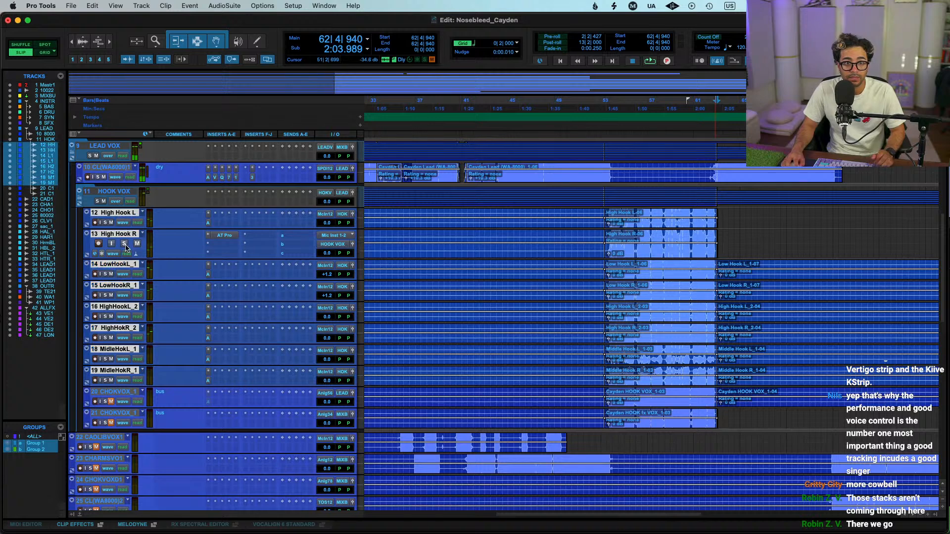
pyautogui.click(140, 257)
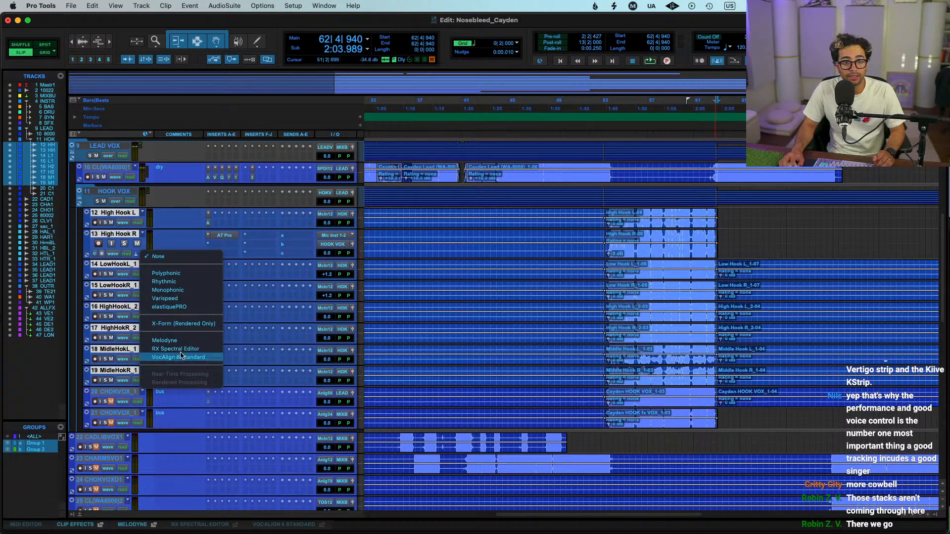
pyautogui.click(604, 190)
pyautogui.click(609, 192)
pyautogui.press('super+z')
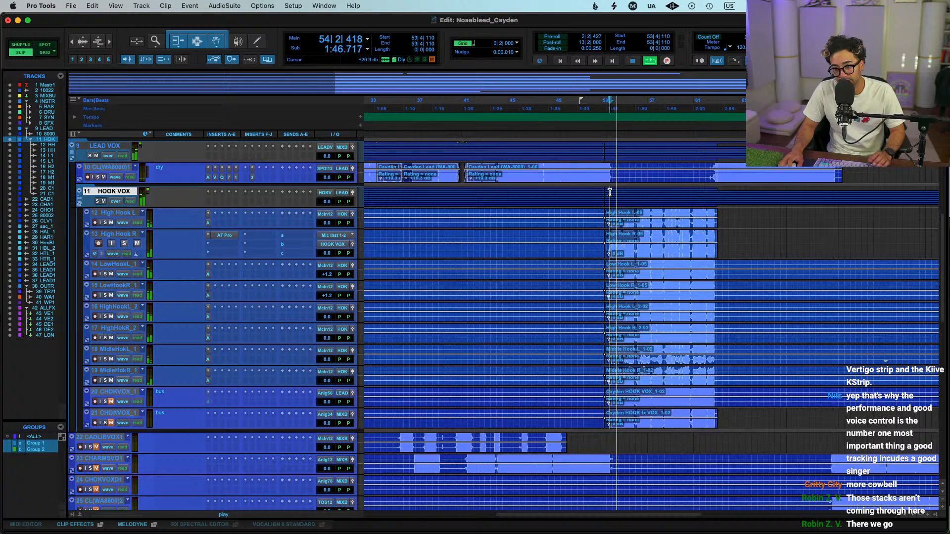
pyautogui.press('super+z')
# Reduce the High Hook R track height to match the other hook tracks and audition the first hook from 15|1|471
pyautogui.hscroll(5, 692, 236)
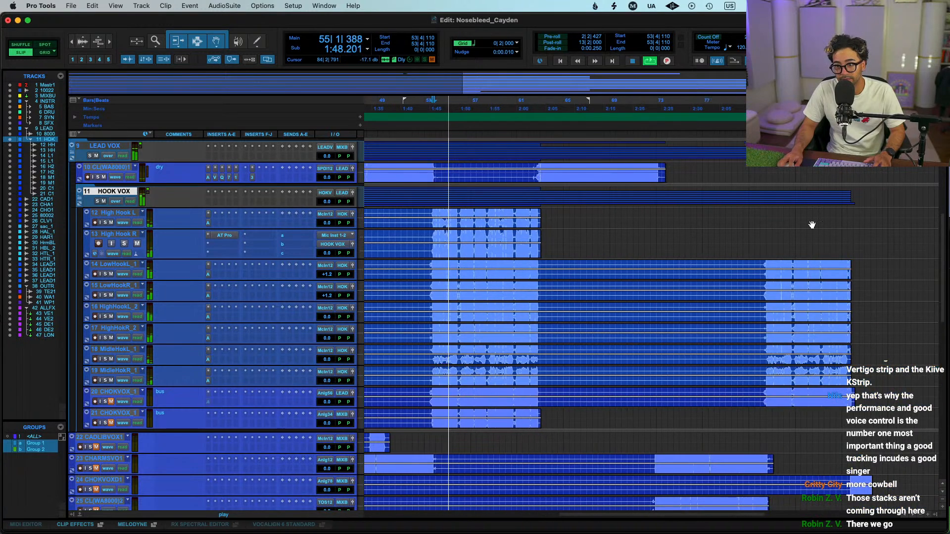
pyautogui.click(768, 240)
pyautogui.hscroll(-10, 752, 239)
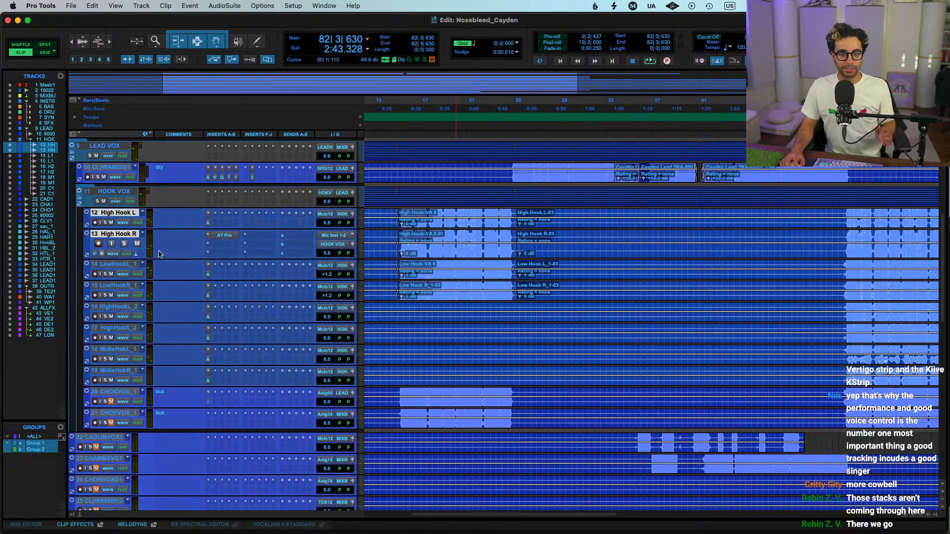
pyautogui.moveTo(159, 257); pyautogui.dragTo(161, 249)
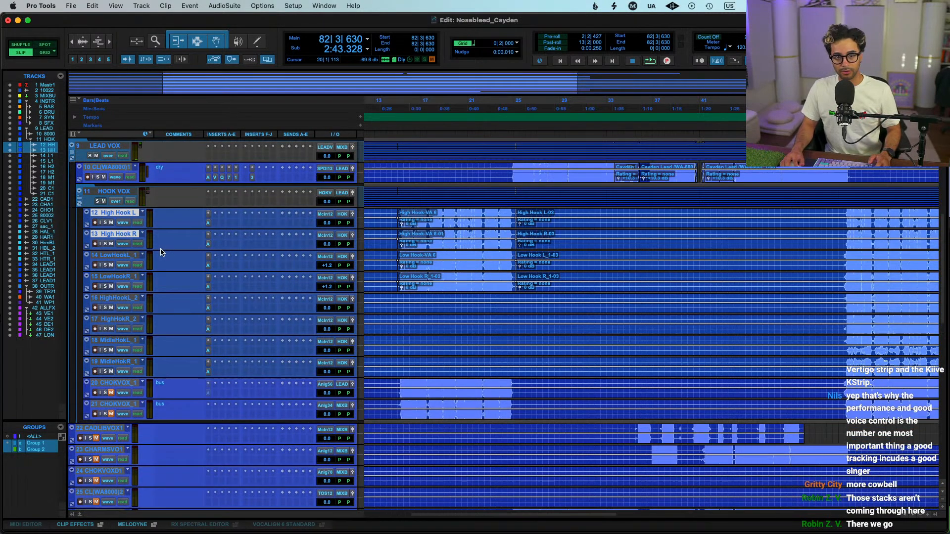
pyautogui.click(399, 192)
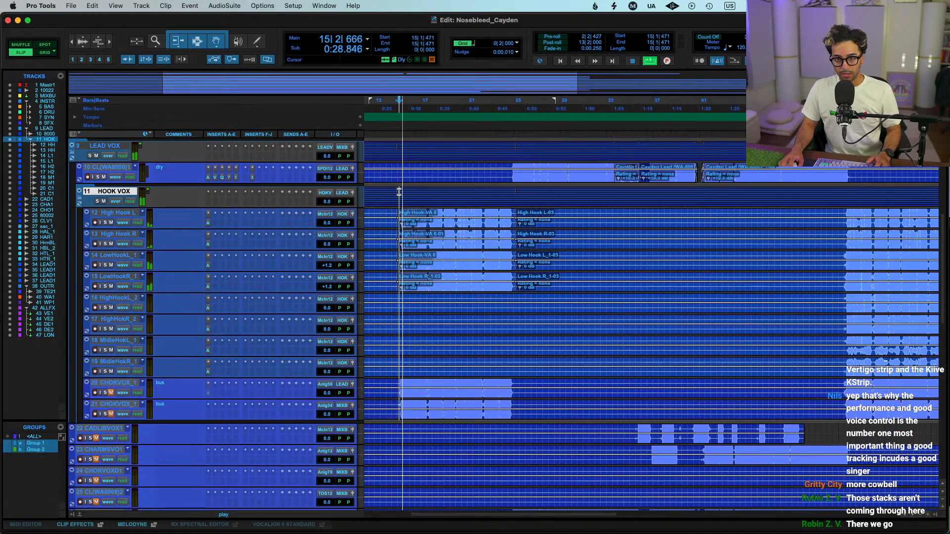
pyautogui.scroll(5, 399, 192)
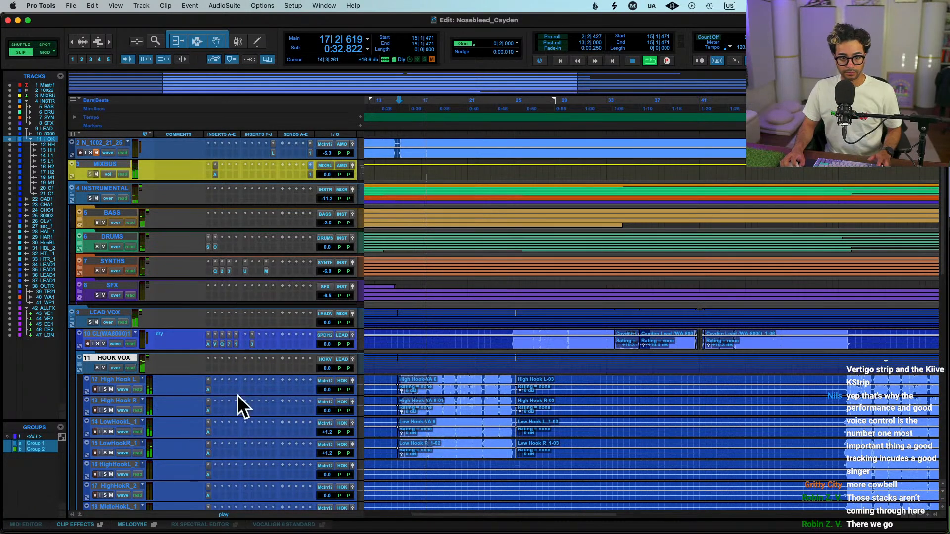
pyautogui.press('space')
# Set the HOOK VOX volume to +4.8 dB while comparing playback from 53|4|438 and 51|1|686
pyautogui.click(848, 359)
pyautogui.scroll(-3, 464, 419)
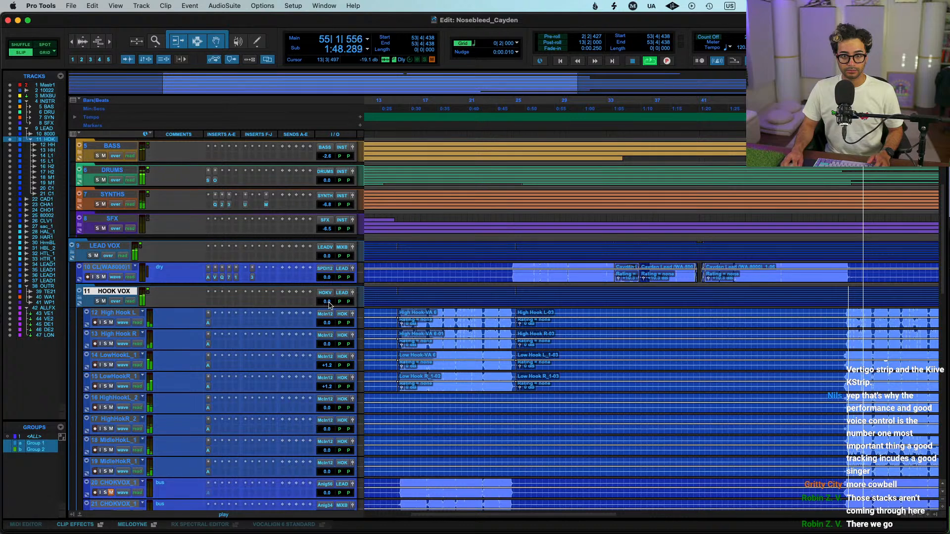
pyautogui.scroll(1, 795, 248)
pyautogui.click(816, 274)
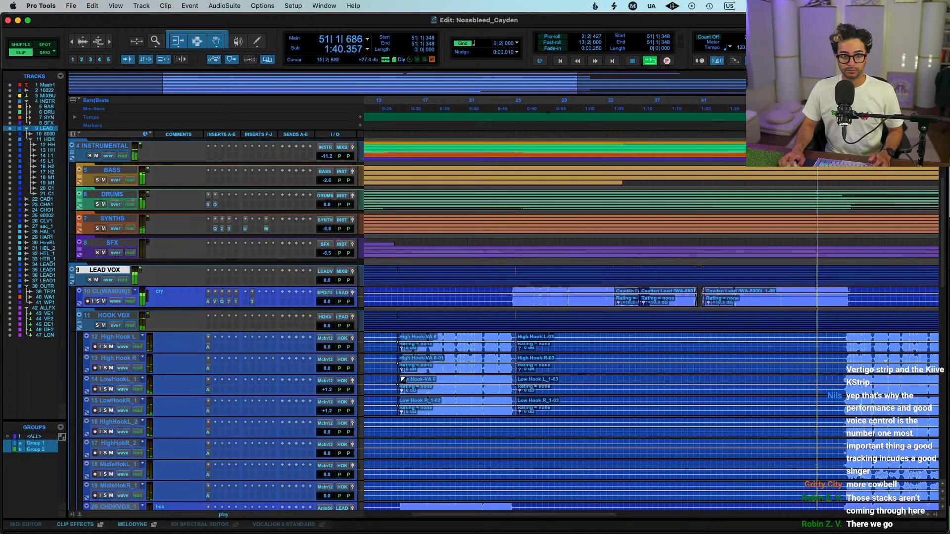
pyautogui.moveTo(327, 330); pyautogui.dragTo(325, 327)
# Insert FabFilter Pro-Q 4 on HOOK VOX, adding a low cut and a bell cut of about 6 dB near 450 Hz
pyautogui.click(214, 317)
pyautogui.click(242, 311)
pyautogui.moveTo(359, 275); pyautogui.dragTo(441, 280)
pyautogui.moveTo(555, 277); pyautogui.dragTo(558, 330)
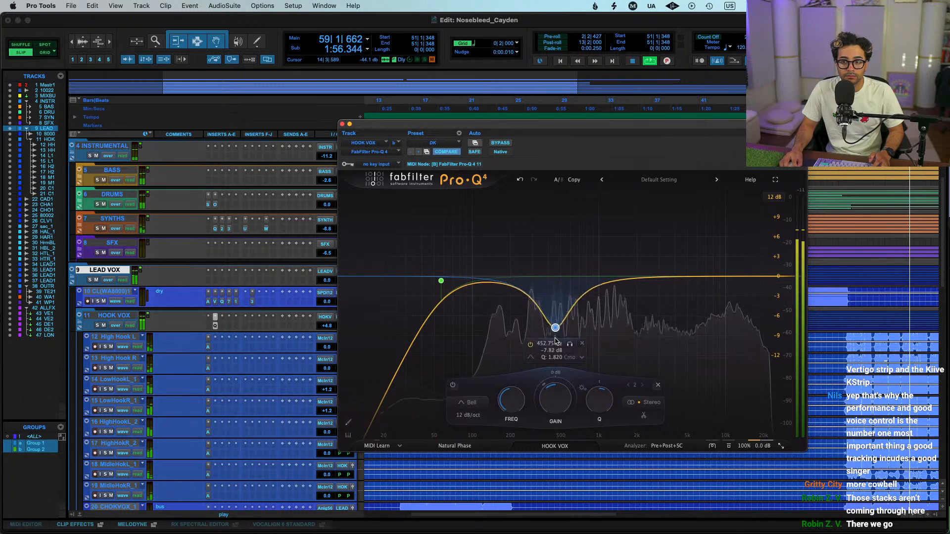
# Find Vocal De-Esser (stereo) and insert it after the EQ on HOOK VOX
pyautogui.click(221, 327)
pyautogui.moveTo(221, 327)
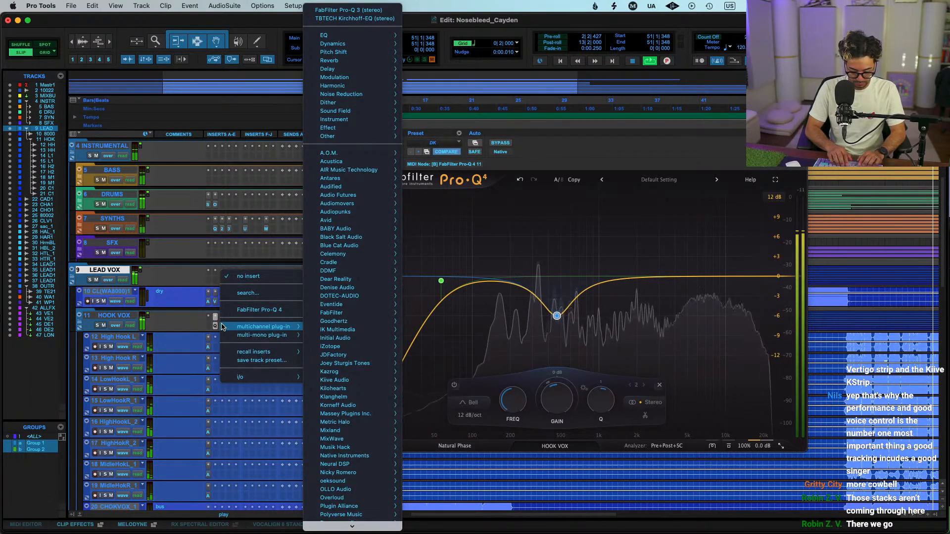
pyautogui.click(247, 293)
pyautogui.write('dee')
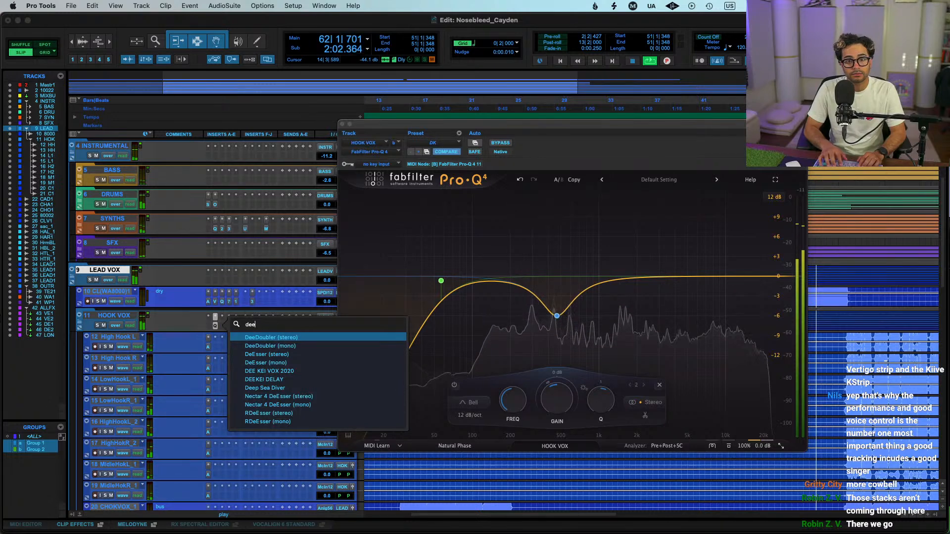
pyautogui.press('BackSpace')
pyautogui.press('BackSpace')
pyautogui.press('BackSpace')
pyautogui.write('vocal d')
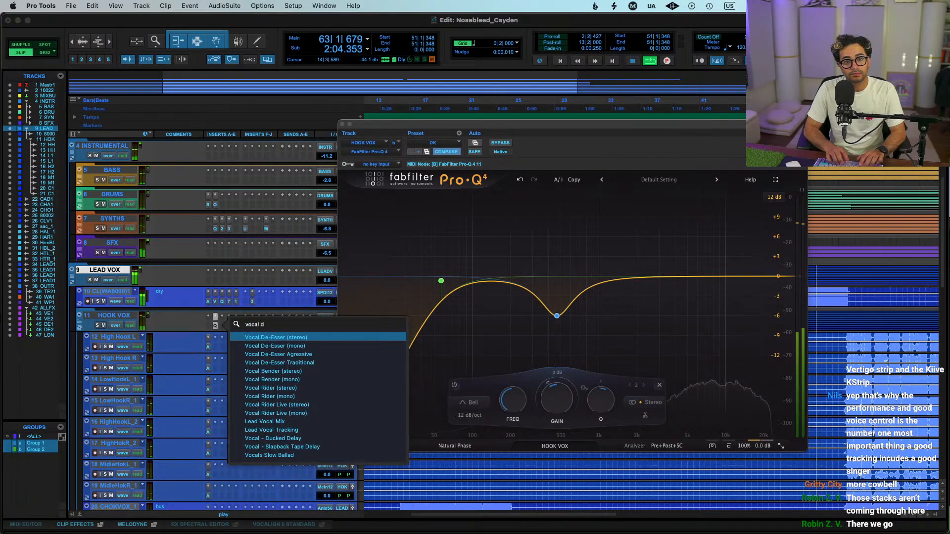
pyautogui.press('Return')
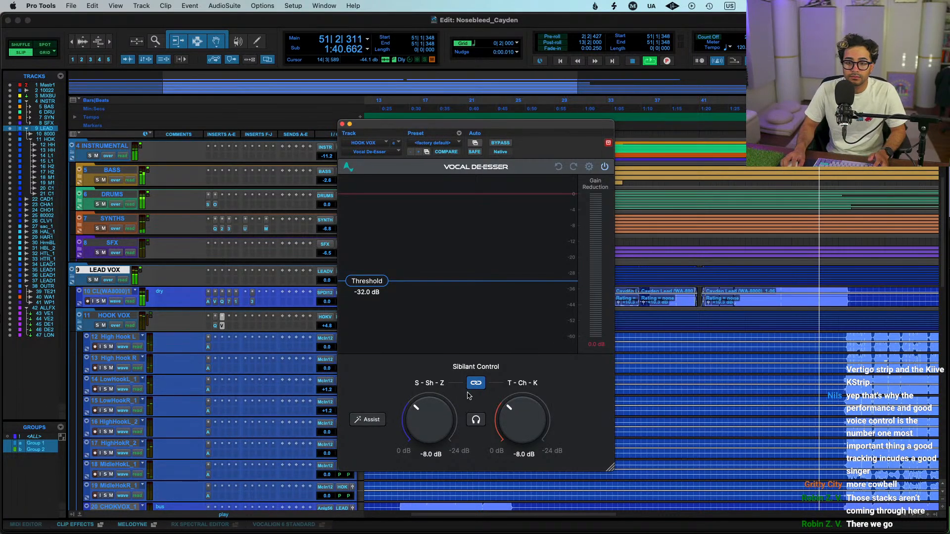
# Unlink the two sibilant controls and lower the Vocal De-Esser threshold to -37.2 dB while playing the hook from 54|1|461
pyautogui.click(474, 384)
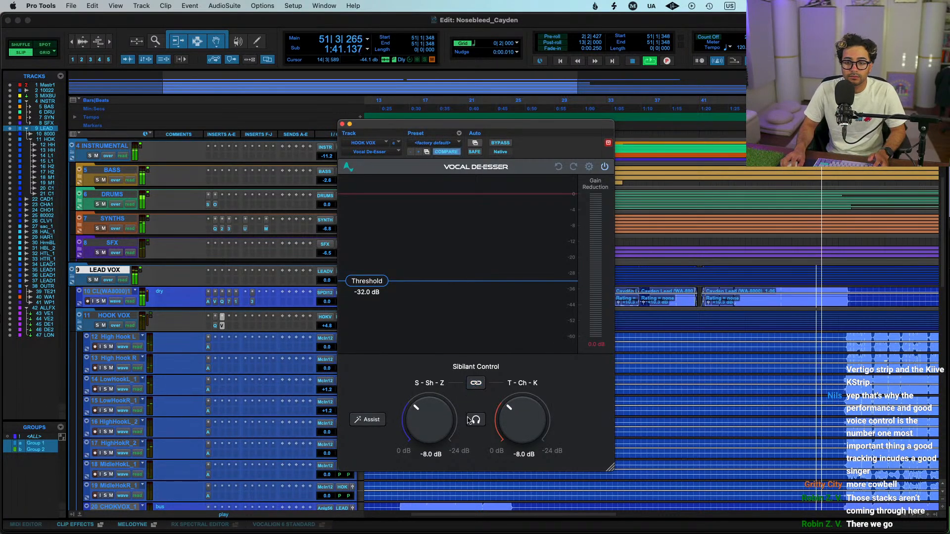
pyautogui.press('space')
pyautogui.click(853, 319)
pyautogui.moveTo(363, 290); pyautogui.dragTo(365, 297)
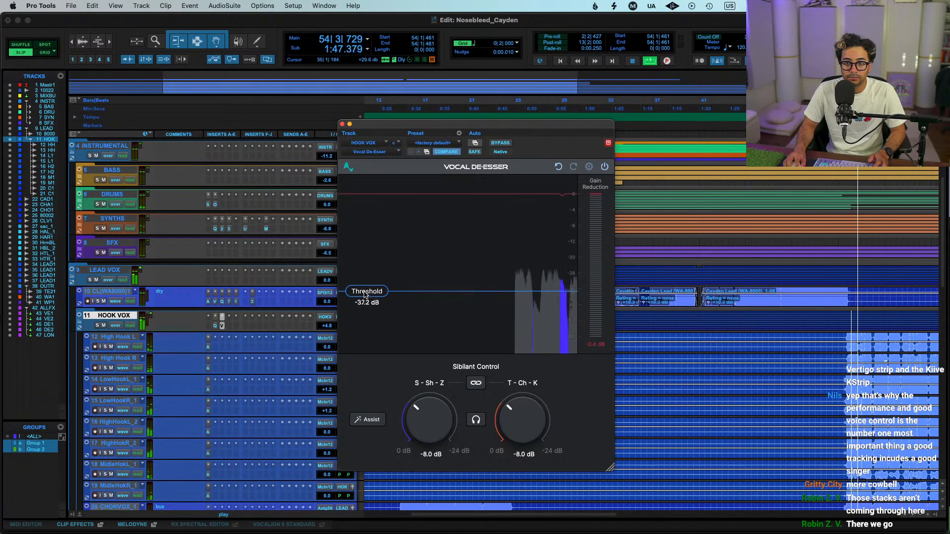
# Refine the HOOK VOX EQ's low cut and low-mid dip, and add a bell cut of 2.94 dB at 1411 Hz with Q 2.6
pyautogui.click(215, 326)
pyautogui.moveTo(441, 281); pyautogui.dragTo(433, 287)
pyautogui.moveTo(556, 316)
pyautogui.mouseDown()
pyautogui.moveTo(548, 227)
pyautogui.moveTo(547, 356)
pyautogui.moveTo(553, 313)
pyautogui.moveTo(553, 327)
pyautogui.mouseUp()
pyautogui.scroll(4, 547, 355)
pyautogui.scroll(-8, 546, 356)
pyautogui.moveTo(638, 276); pyautogui.dragTo(618, 313)
pyautogui.scroll(4, 626, 240)
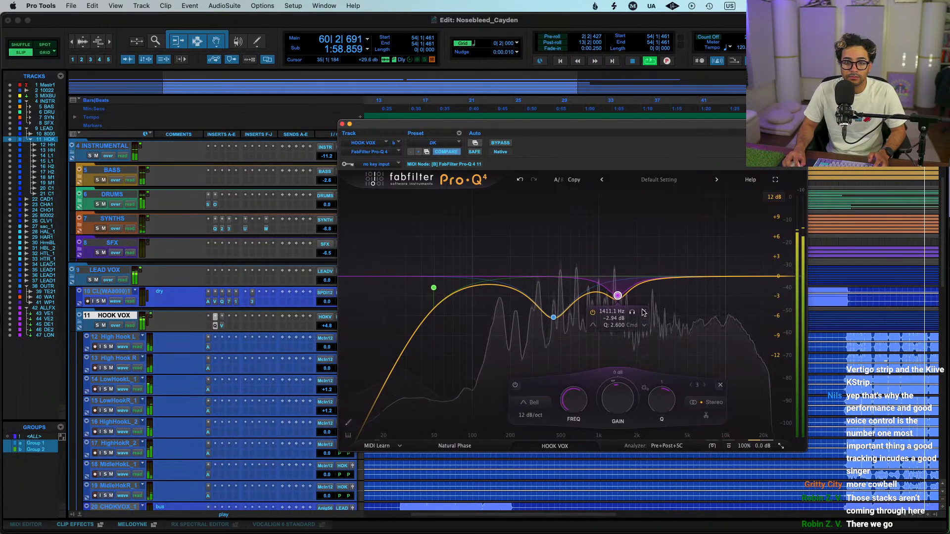
# Set the HOOK VOX de-esser threshold to -41.8 dB and S-Sh-Z reduction to -10.9 dB, and save the session
pyautogui.click(222, 315)
pyautogui.moveTo(374, 295); pyautogui.dragTo(375, 301)
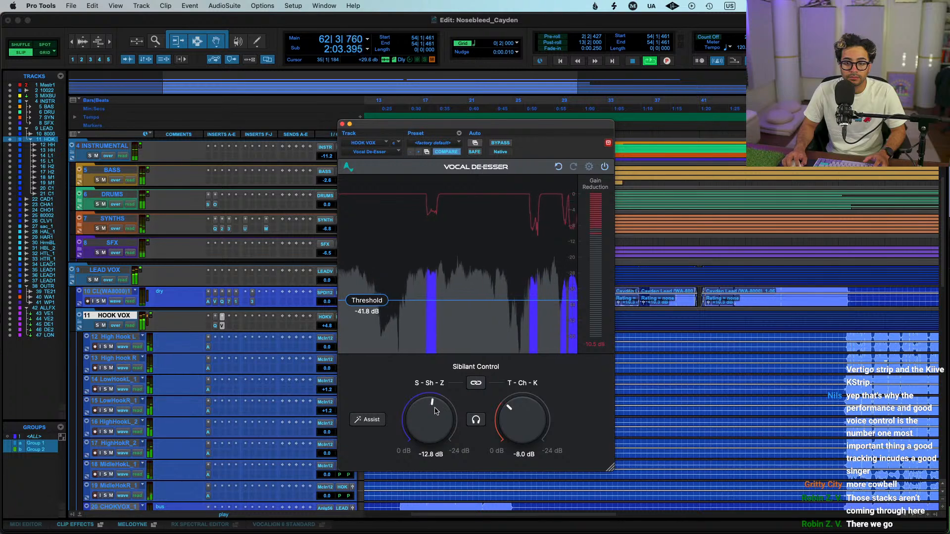
pyautogui.press('space')
pyautogui.press('super+s')
pyautogui.press('space')
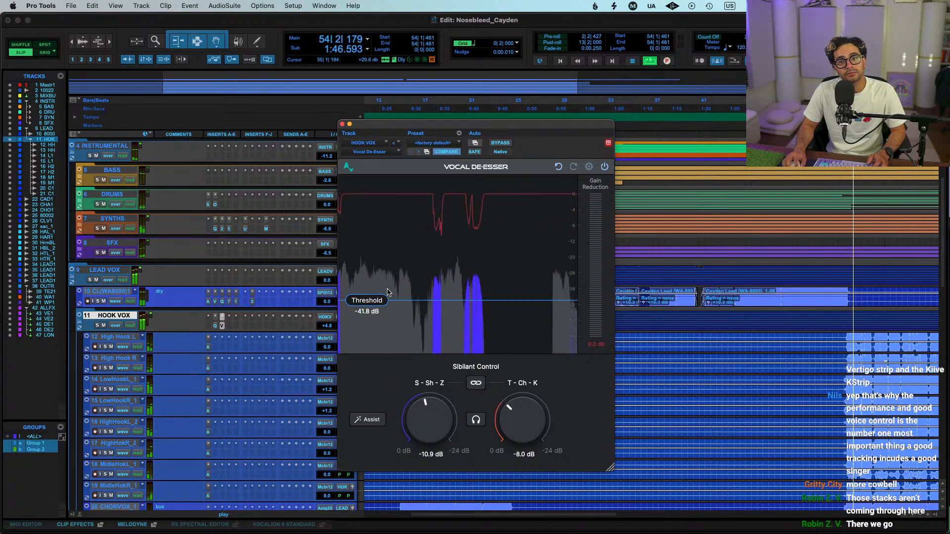
# Find the DeEsser (stereo) plug-in and insert it in the second slot of the High Hook L track
pyautogui.click(215, 348)
pyautogui.press('Escape')
pyautogui.click(215, 350)
pyautogui.write('de')
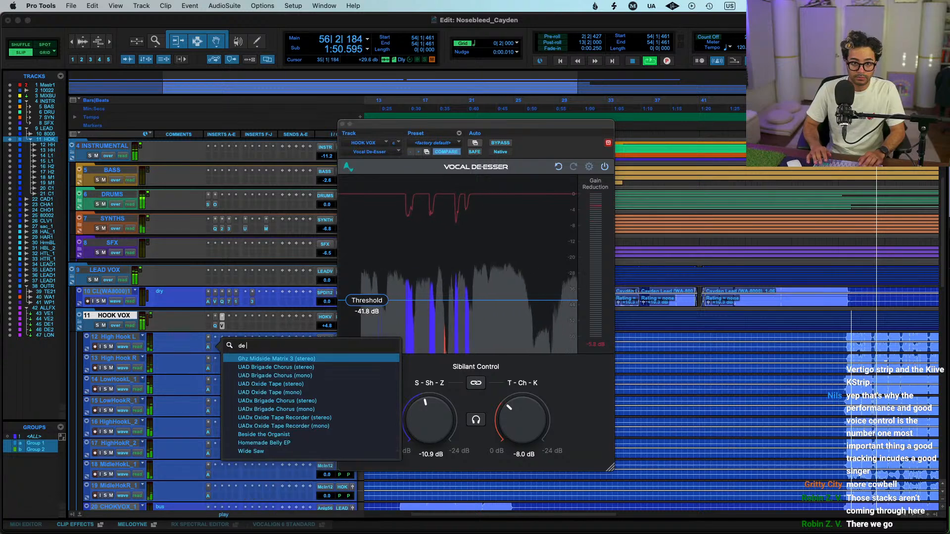
pyautogui.write(' esse')
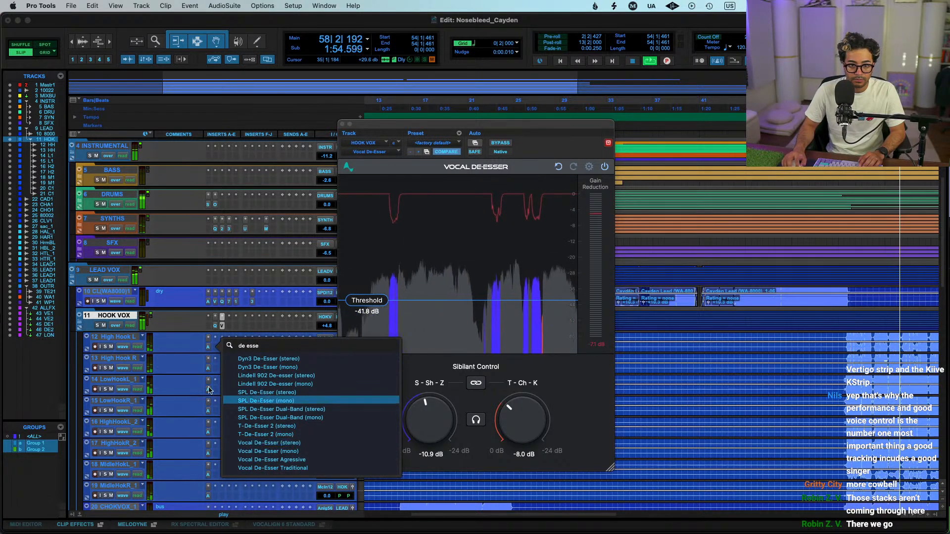
pyautogui.click(193, 339)
pyautogui.click(216, 349)
pyautogui.write('deess')
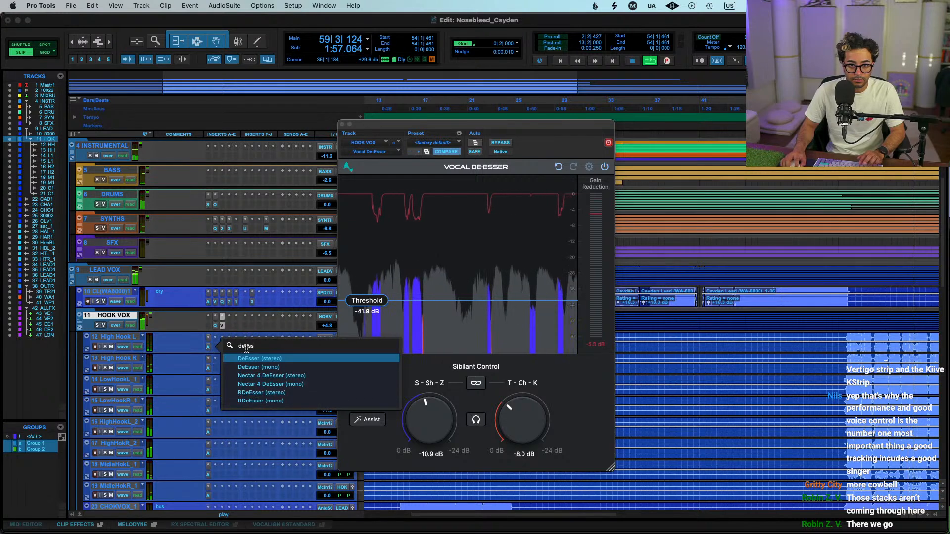
pyautogui.click(253, 360)
pyautogui.press('Return')
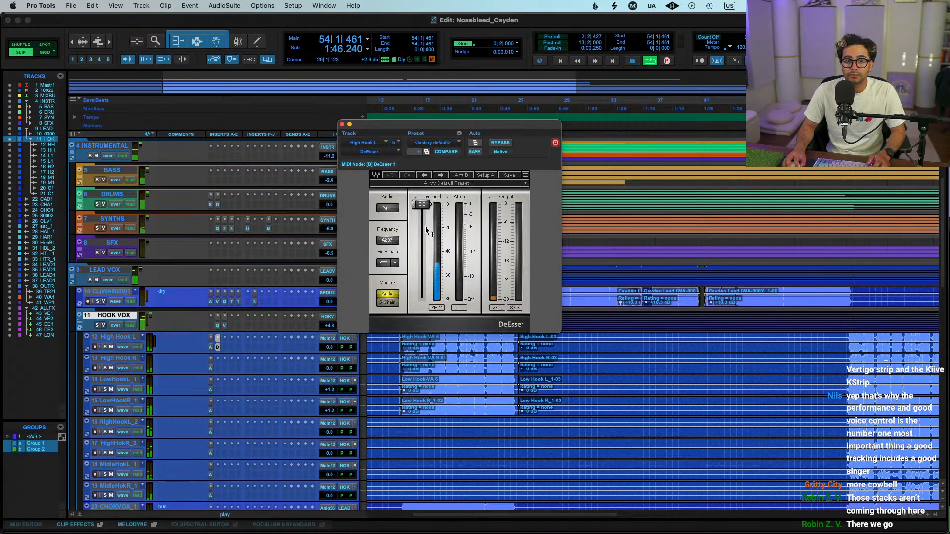
# Lower the High Hook L DeEsser threshold to about -46 dB and copy the DeEsser to the other stacked hook tracks
pyautogui.moveTo(421, 205); pyautogui.dragTo(430, 254)
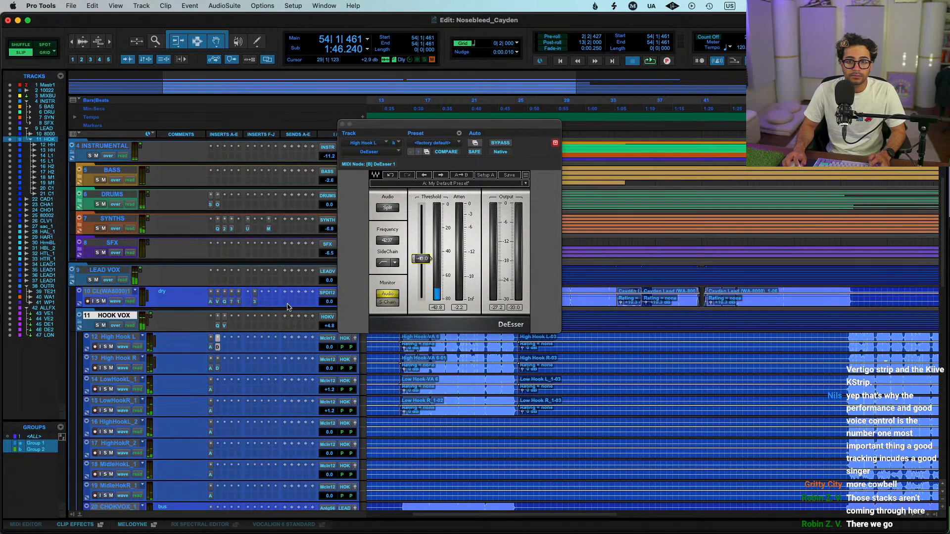
pyautogui.click(342, 125)
pyautogui.scroll(-5, 262, 375)
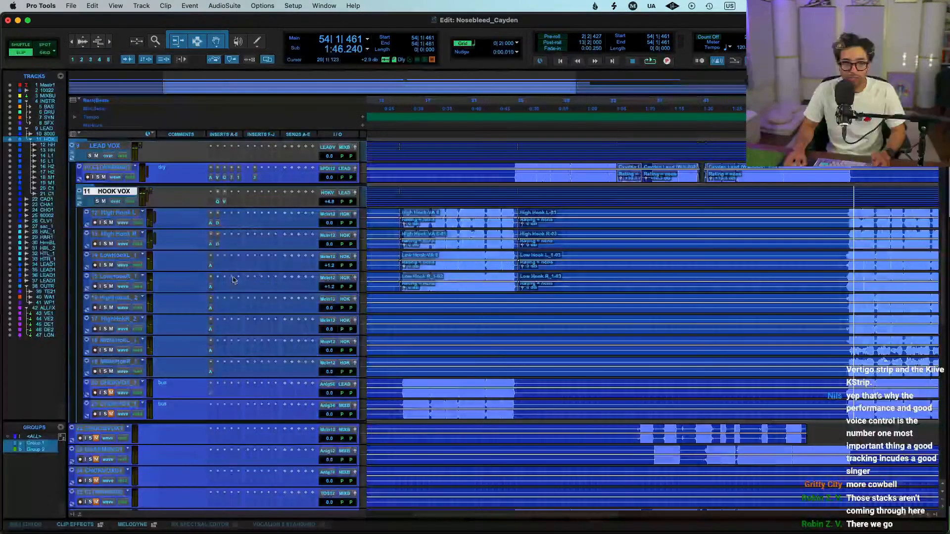
pyautogui.moveTo(217, 264); pyautogui.dragTo(218, 287)
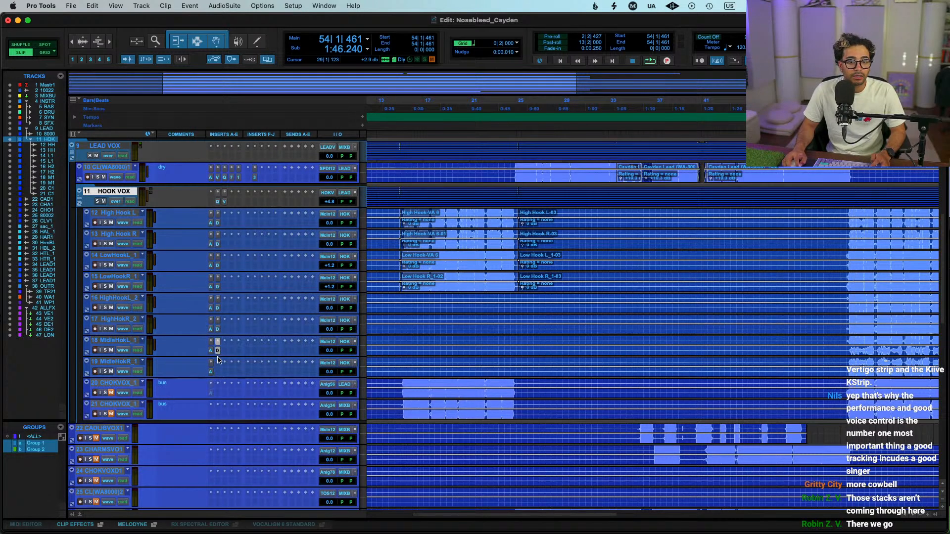
# Play the hook and adjust the DeEsser thresholds on the individual hook tracks, setting High Hook R_2 to -38.1 dB
pyautogui.press('space')
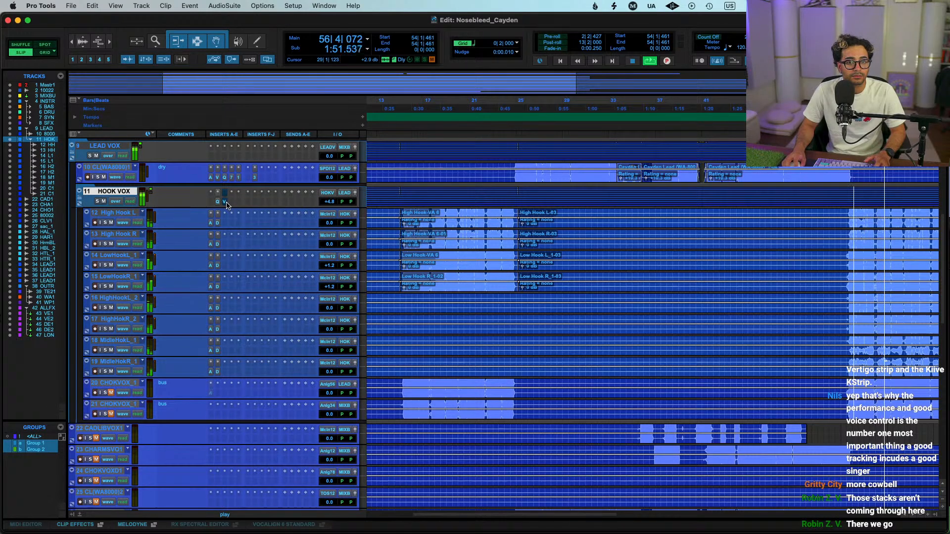
pyautogui.click(216, 224)
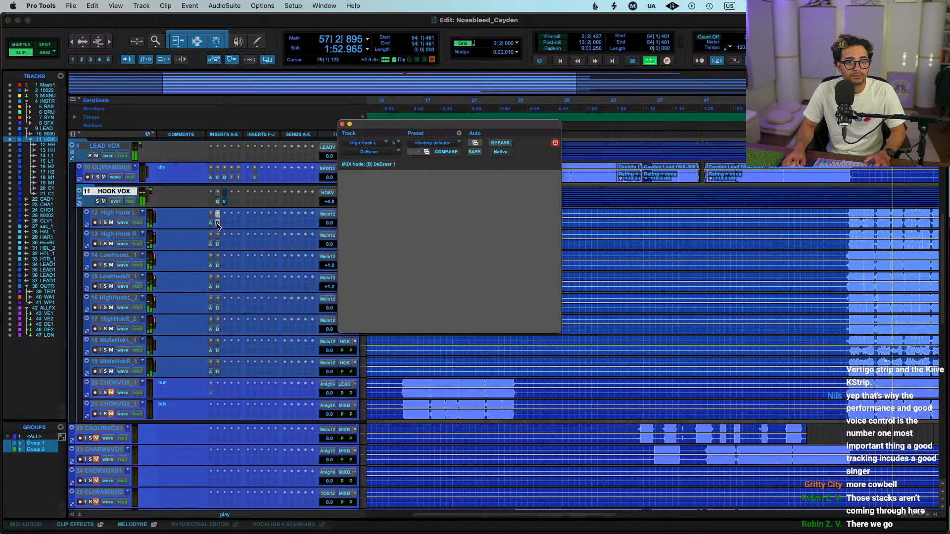
pyautogui.click(218, 257)
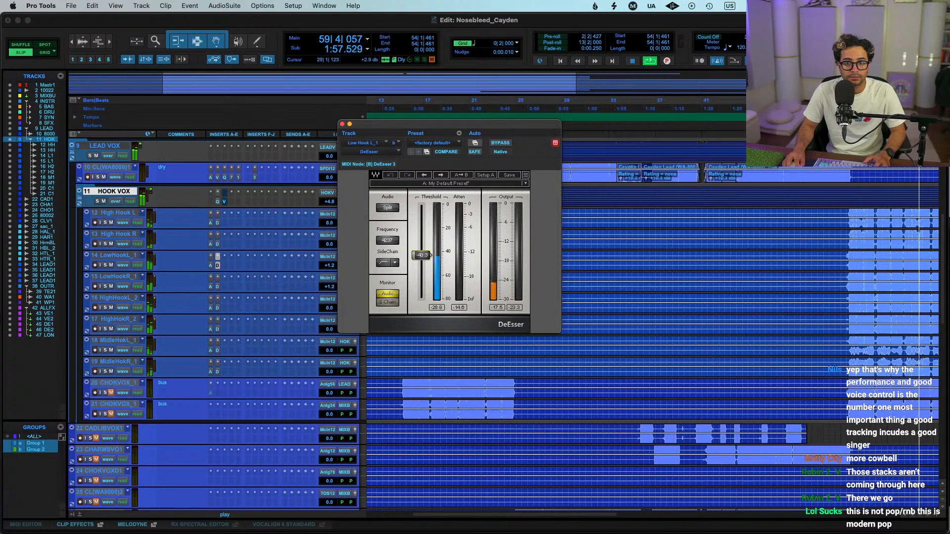
pyautogui.click(217, 278)
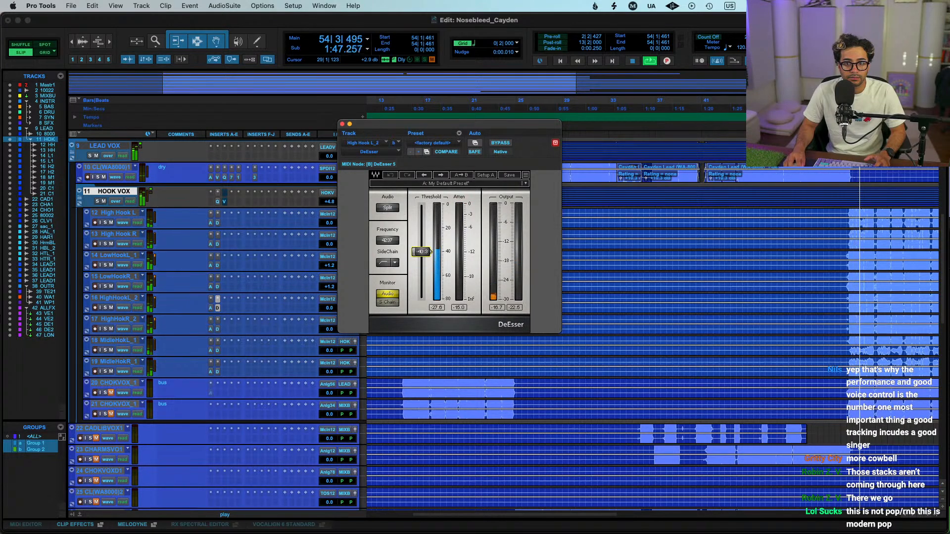
pyautogui.click(217, 320)
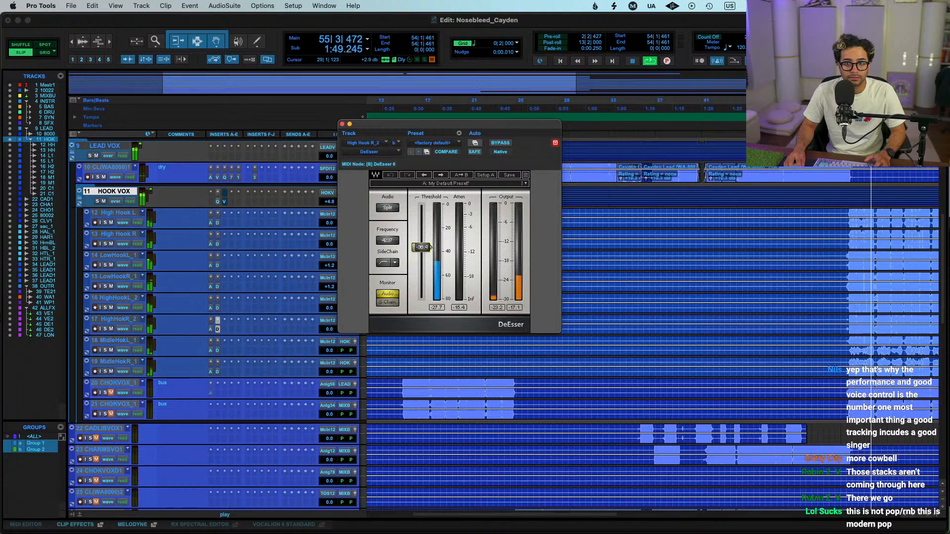
# Copy the High Hook R_2 DeEsser to the two Middle Hook tracks and remove the displaced duplicate inserts
pyautogui.moveTo(218, 333); pyautogui.dragTo(217, 350)
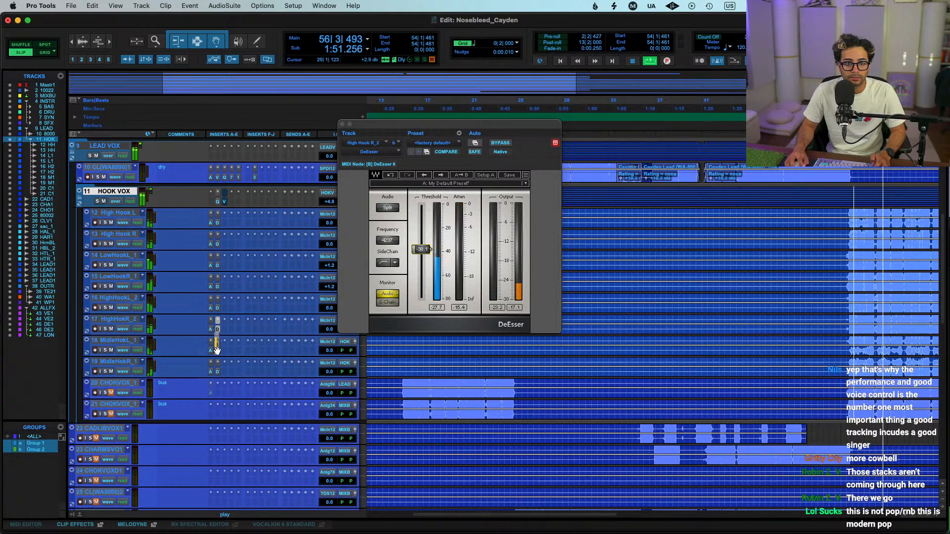
pyautogui.click(224, 363)
pyautogui.click(246, 314)
pyautogui.click(225, 342)
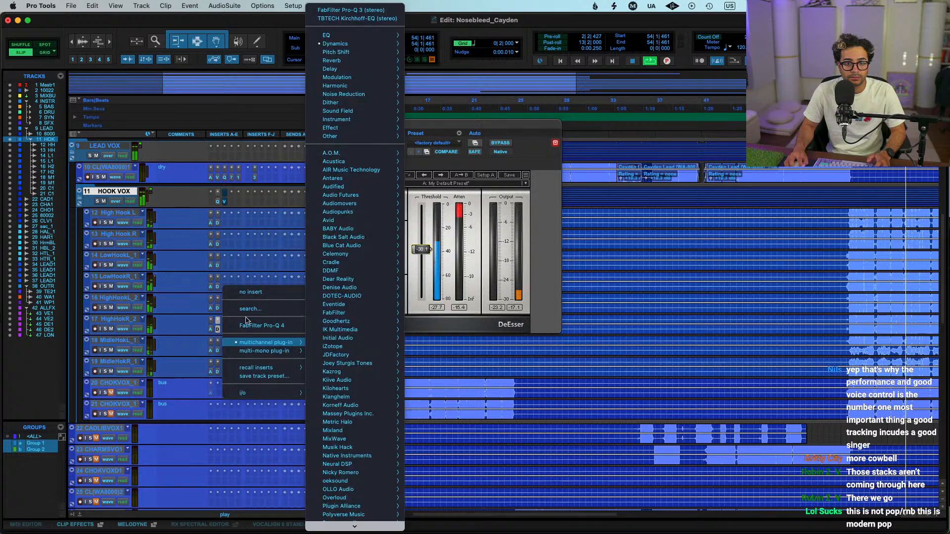
pyautogui.click(256, 292)
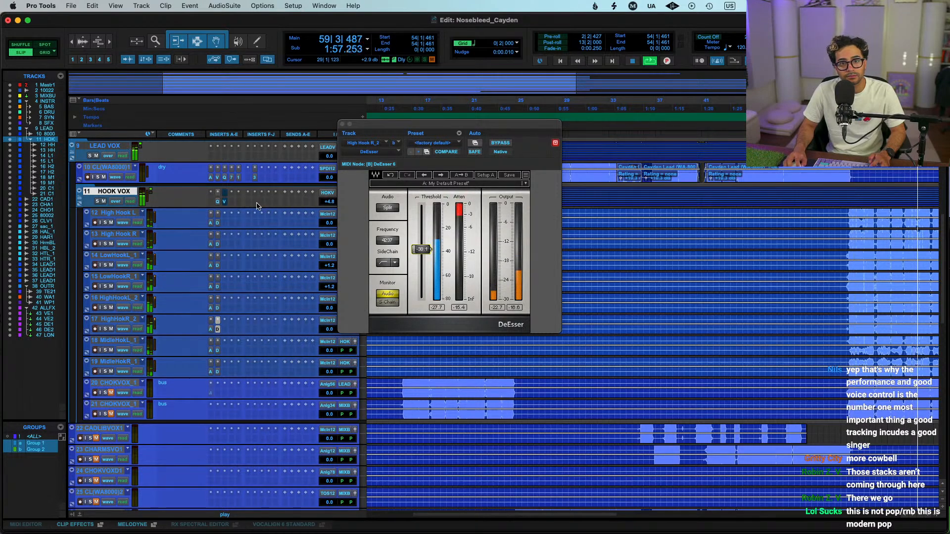
# Bypass the Vocal De-Esser on HOOK VOX, remove it from the track, and play the hook without it
pyautogui.click(224, 192)
pyautogui.click(224, 192)
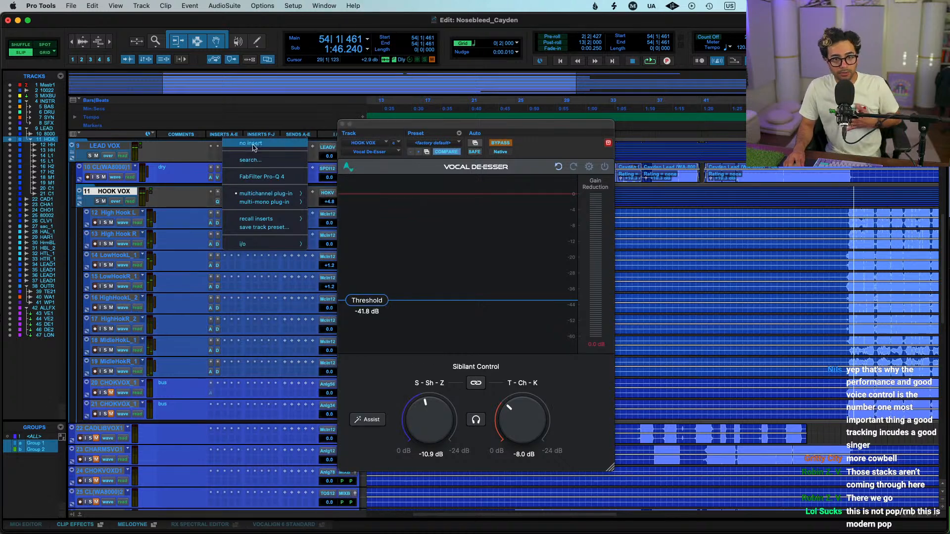
pyautogui.click(252, 147)
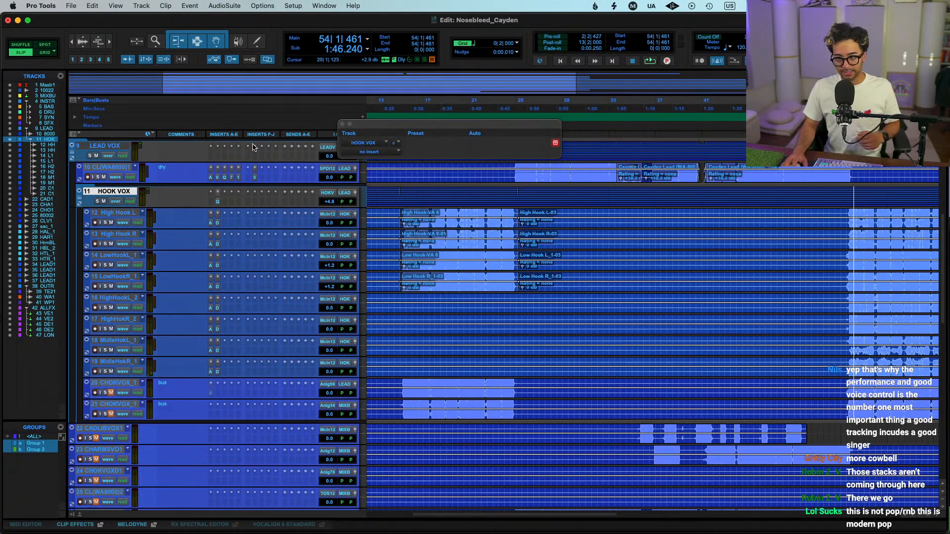
pyautogui.press('space')
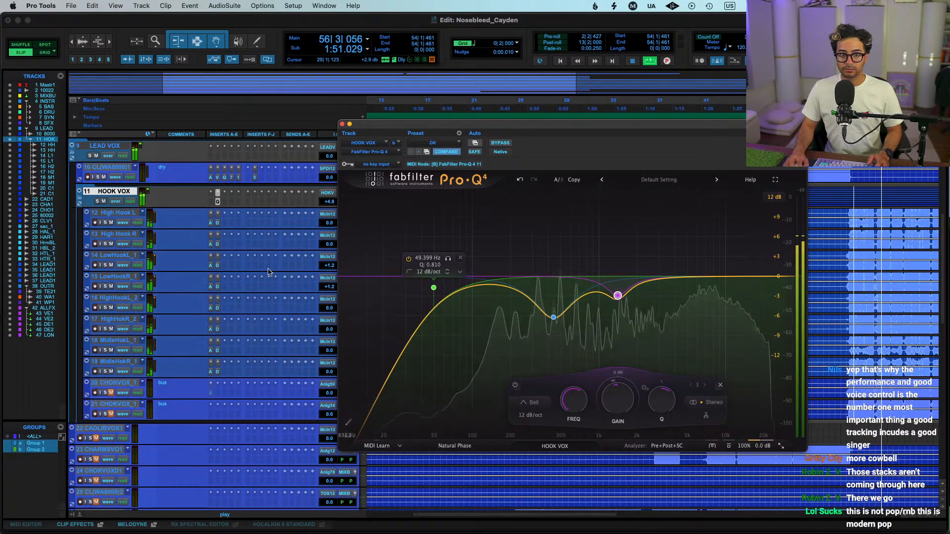
pyautogui.click(218, 204)
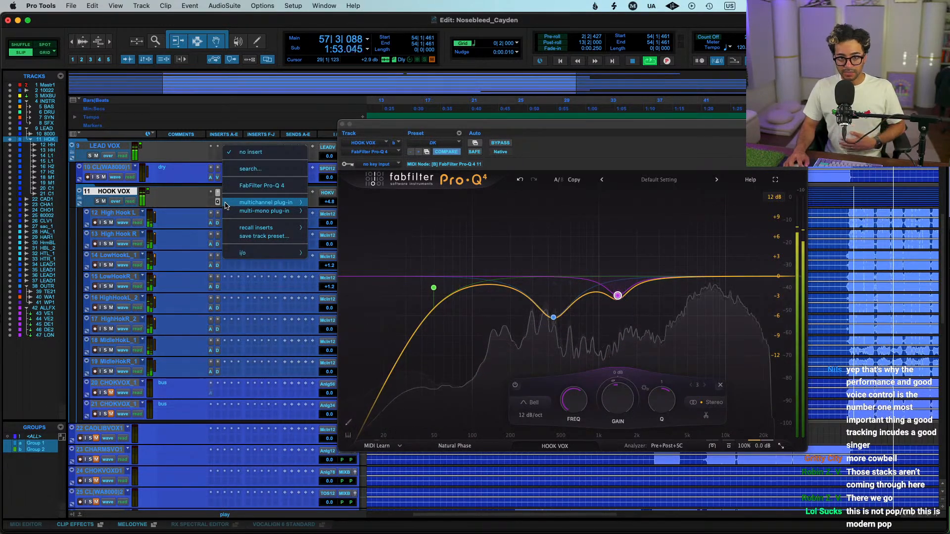
pyautogui.moveTo(275, 205)
pyautogui.moveTo(350, 39)
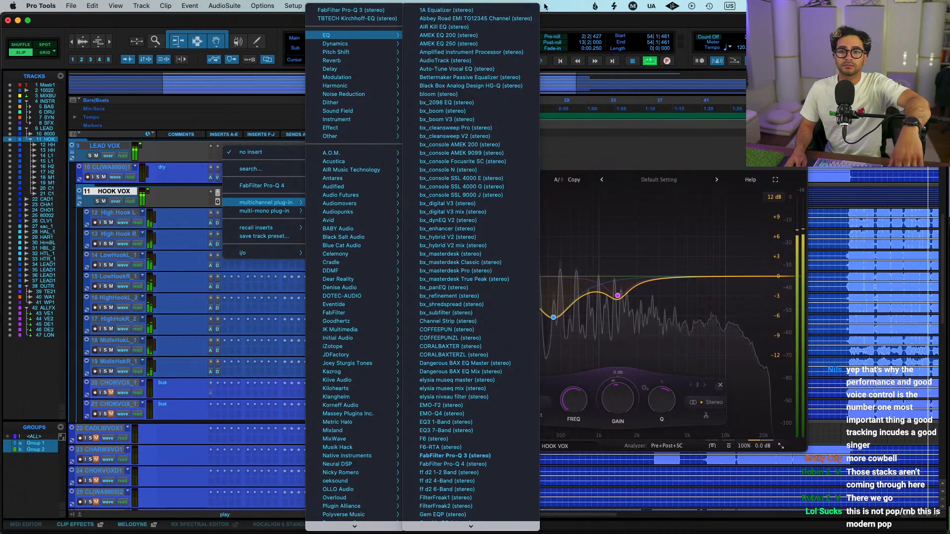
pyautogui.click(453, 464)
pyautogui.click(667, 523)
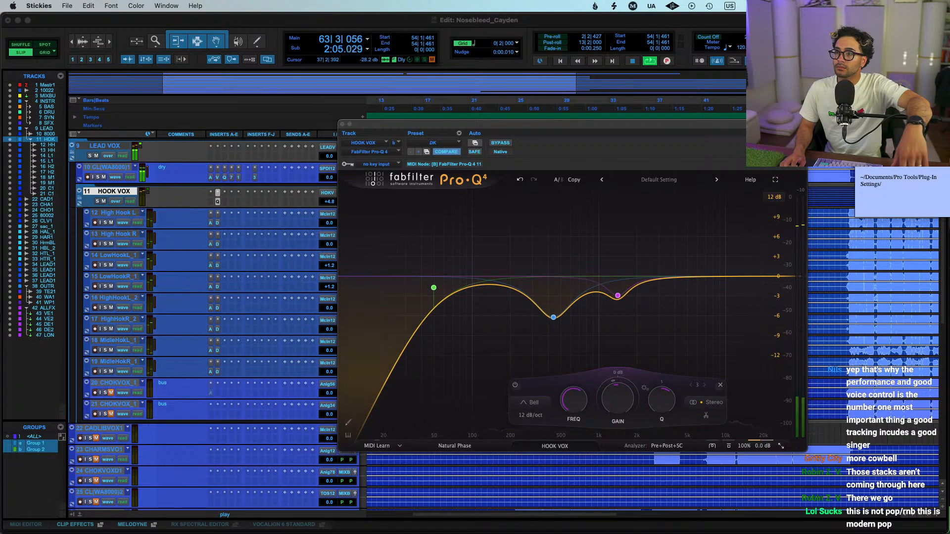
# Find bx_console SSL 4000 E (stereo) and insert it after the Pro-Q 4 on HOOK VOX
pyautogui.click(225, 202)
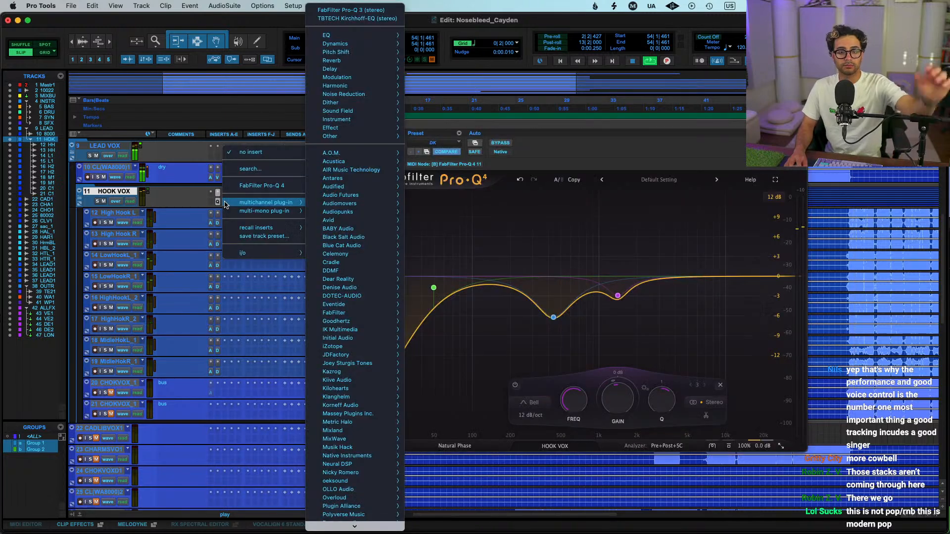
pyautogui.press('Escape')
pyautogui.write('ssl')
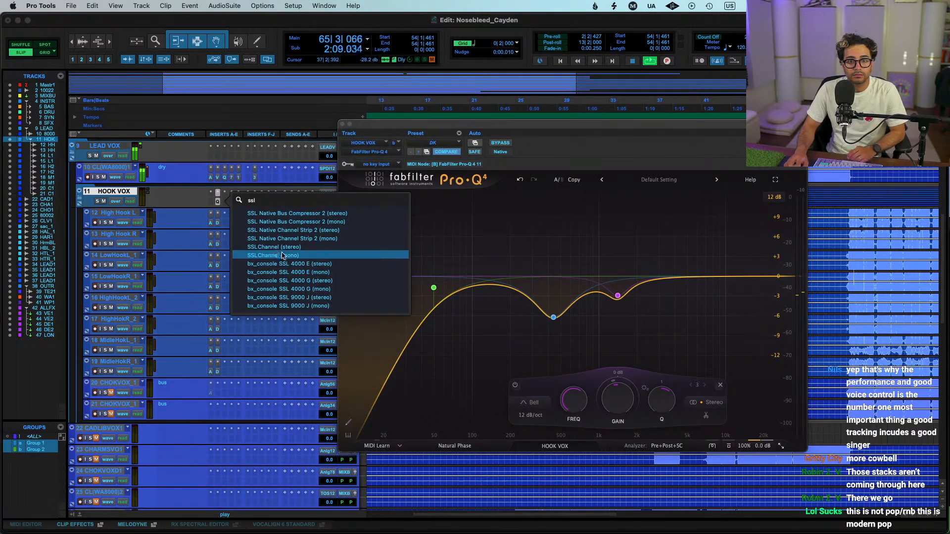
pyautogui.click(294, 264)
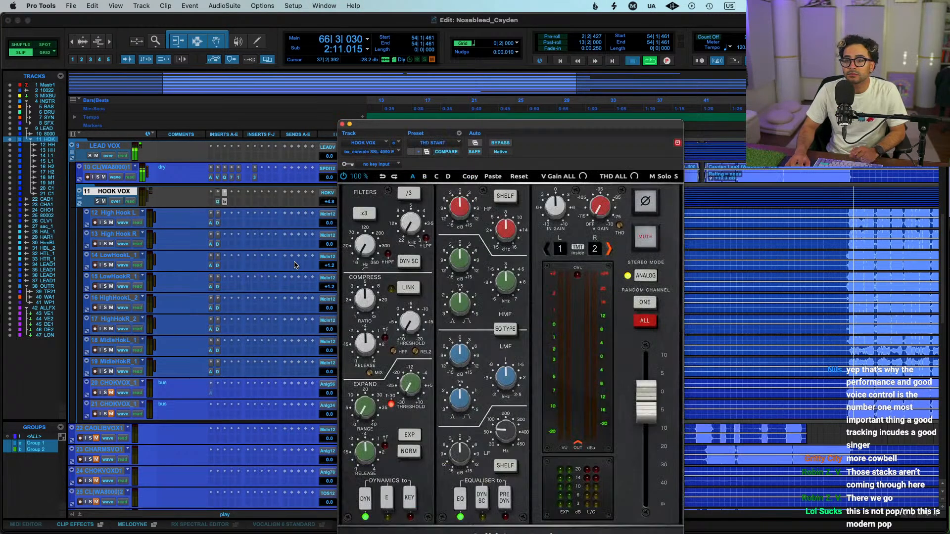
# Play the hook from 54|1|461 and cut the SSL 4000 E's LF gain by 7.5 dB on HOOK VOX
pyautogui.press('space')
pyautogui.press('space')
pyautogui.moveTo(498, 124); pyautogui.dragTo(504, 77)
pyautogui.moveTo(466, 405)
pyautogui.mouseDown()
pyautogui.moveTo(454, 426)
pyautogui.moveTo(465, 403)
pyautogui.mouseUp()
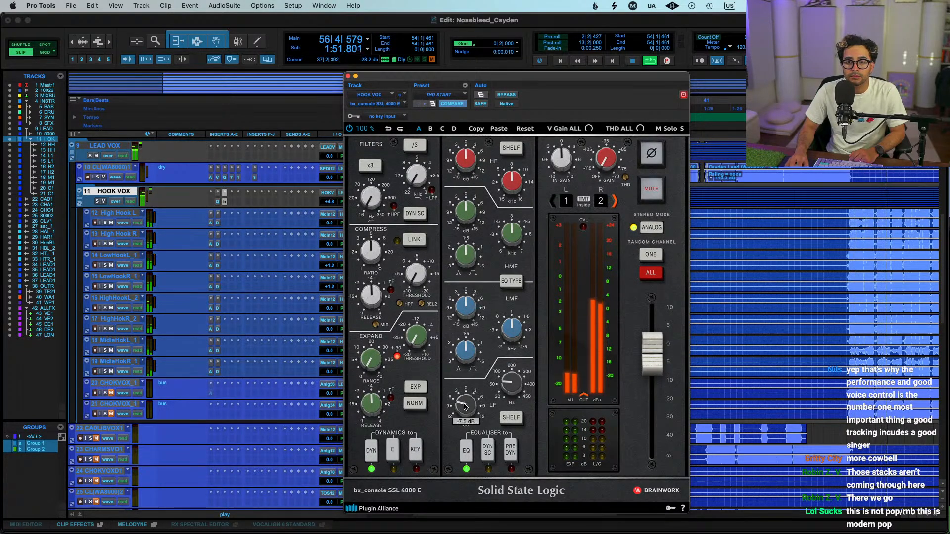
# Try a bell boost of about 9 dB near 327 Hz in the HOOK VOX Pro-Q 4 and delete the band
pyautogui.click(218, 192)
pyautogui.moveTo(569, 229); pyautogui.dragTo(551, 177)
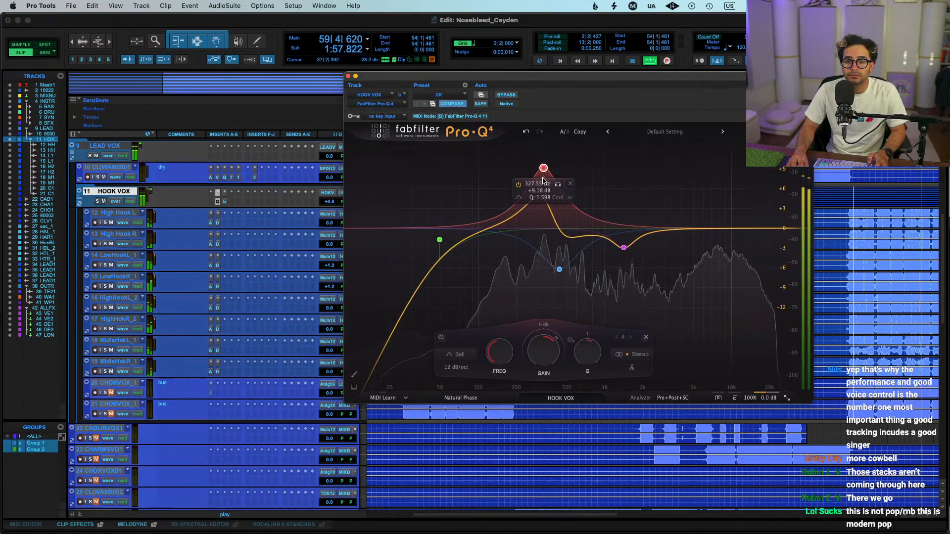
pyautogui.doubleClick(550, 167)
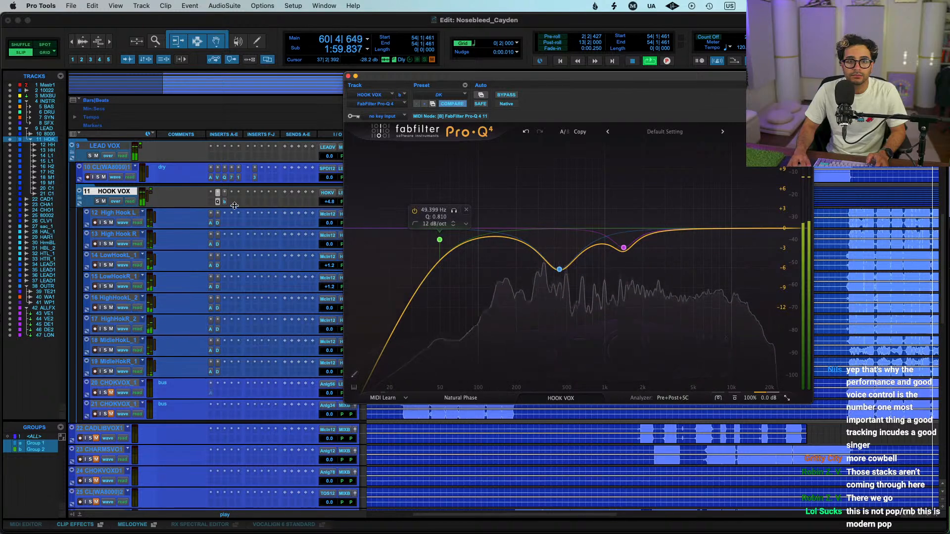
# Set the HOOK VOX SSL 4000 E's LMF band to -0.6 dB at 768 Hz and adjust its Q while playing the hook
pyautogui.click(225, 192)
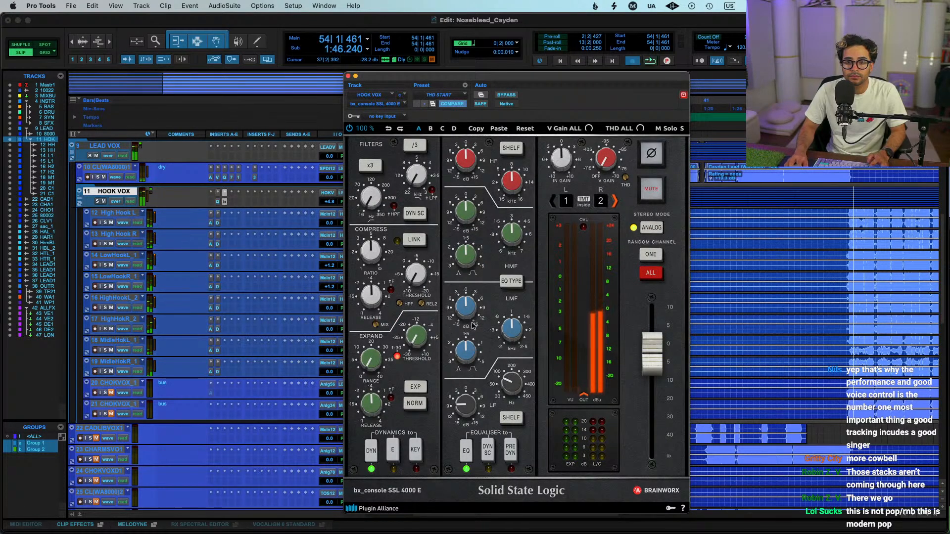
pyautogui.moveTo(509, 337); pyautogui.dragTo(508, 346)
pyautogui.moveTo(464, 312); pyautogui.dragTo(464, 300)
pyautogui.moveTo(510, 330); pyautogui.dragTo(463, 357)
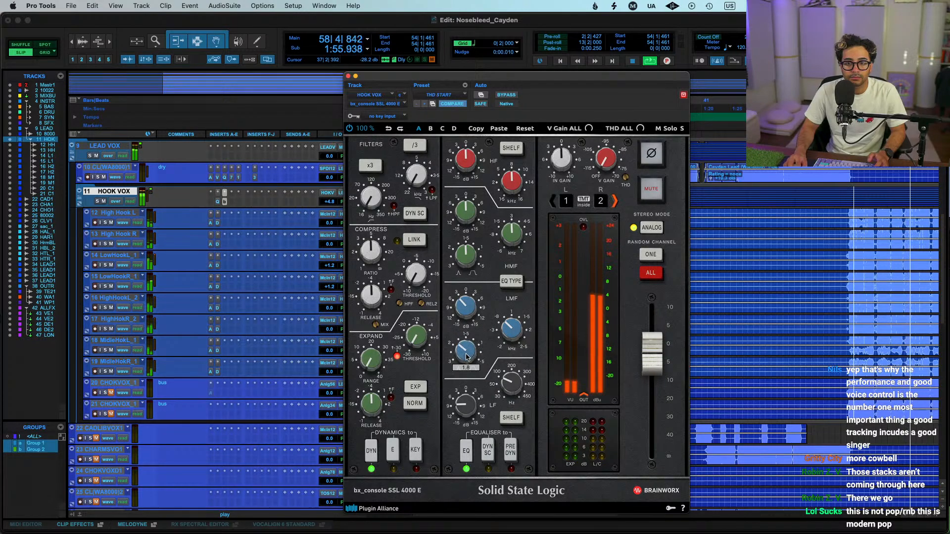
pyautogui.moveTo(467, 302); pyautogui.dragTo(469, 291)
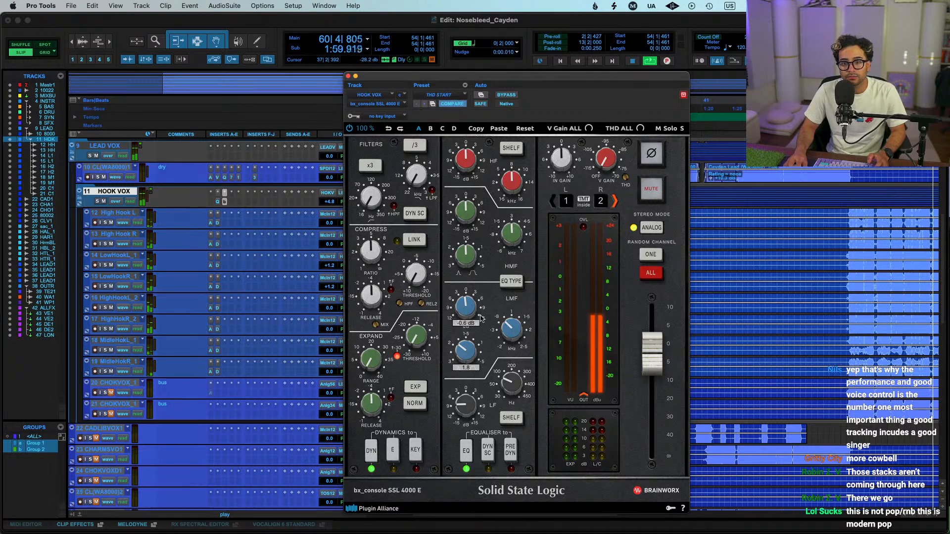
pyautogui.moveTo(458, 347); pyautogui.dragTo(460, 345)
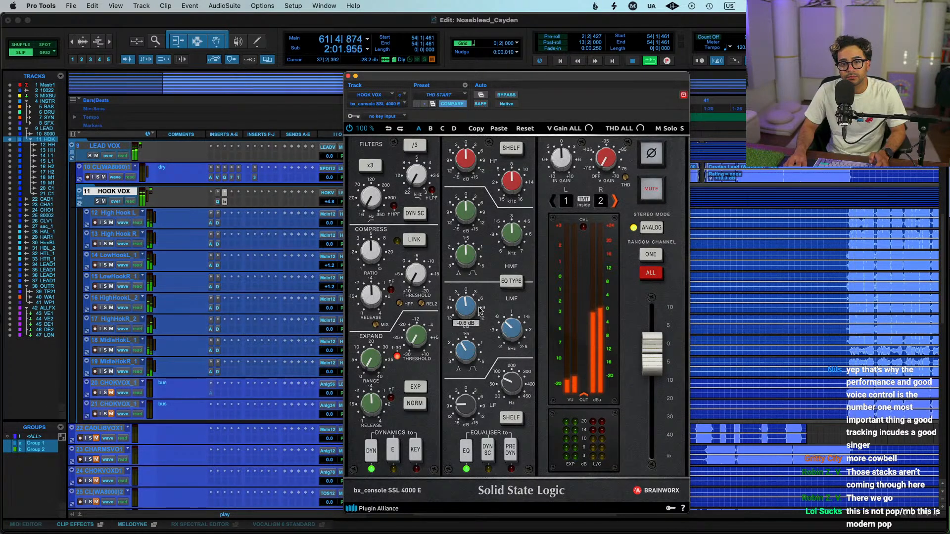
pyautogui.press('space')
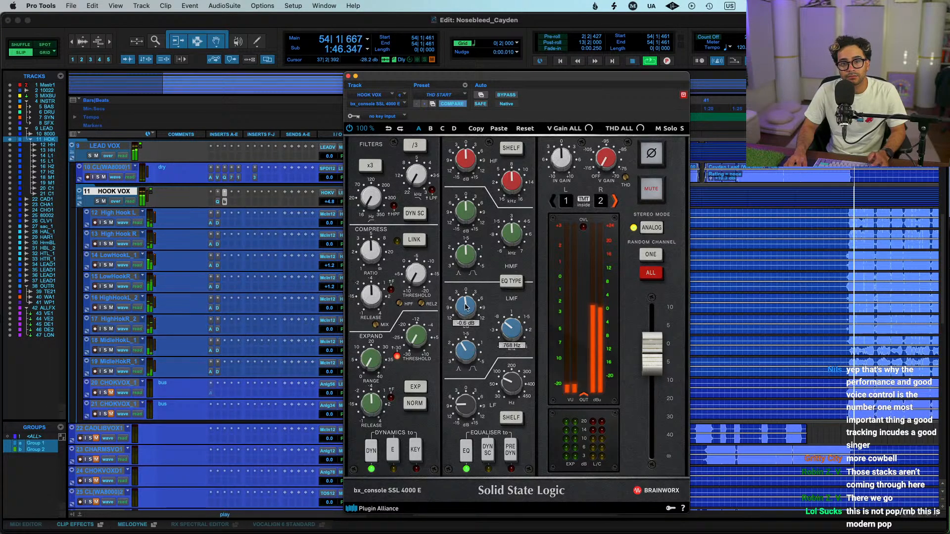
# Adjust the SSL 4000 E's HMF gain and frequency with Q 1.1, and compare the hook with the plug-in bypassed
pyautogui.moveTo(467, 217); pyautogui.dragTo(471, 208)
pyautogui.moveTo(467, 258); pyautogui.dragTo(533, 219)
pyautogui.moveTo(467, 211); pyautogui.dragTo(511, 256)
pyautogui.moveTo(468, 216); pyautogui.dragTo(468, 211)
pyautogui.moveTo(510, 236); pyautogui.dragTo(508, 244)
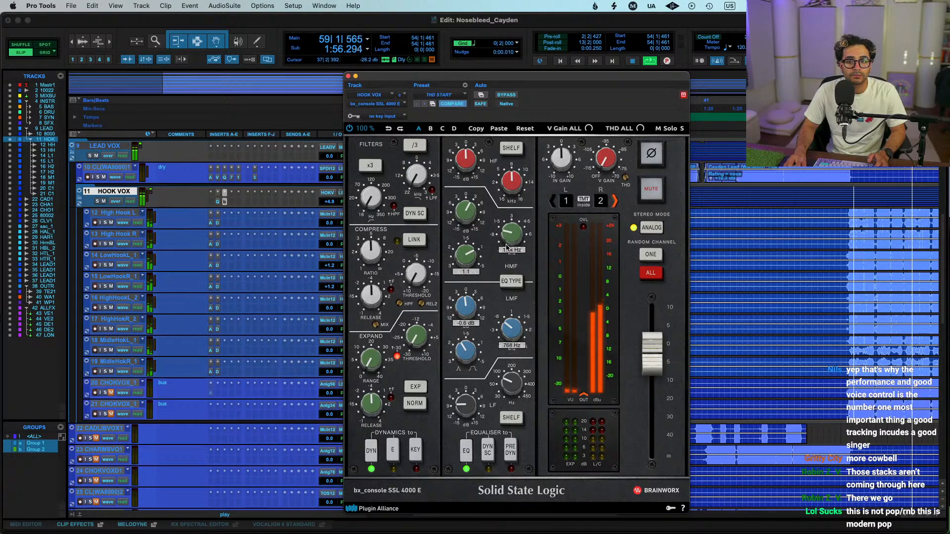
pyautogui.moveTo(472, 211); pyautogui.dragTo(471, 214)
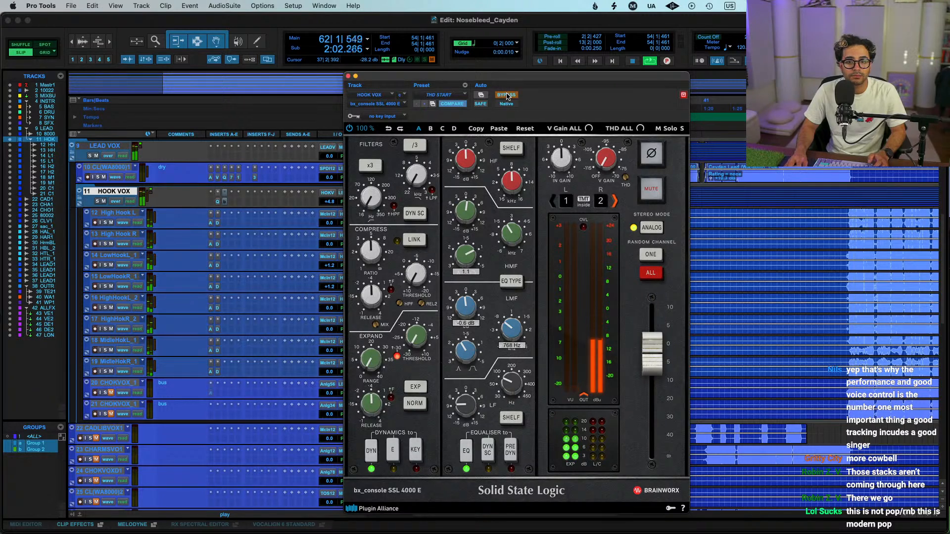
pyautogui.press('space')
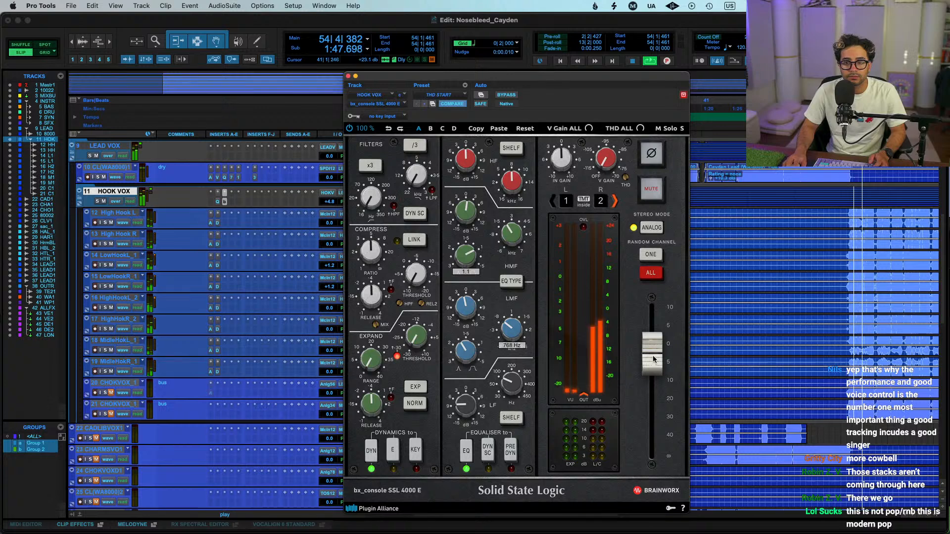
# Compare the hook with the SSL 4000 E bypassed, and insert the UnFairchild compressor on HOOK VOX
pyautogui.click(507, 95)
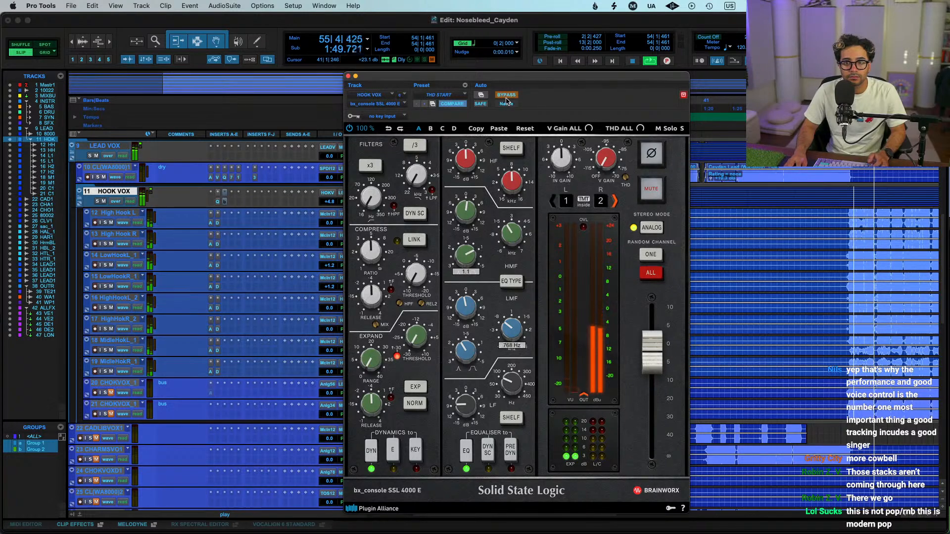
pyautogui.click(506, 95)
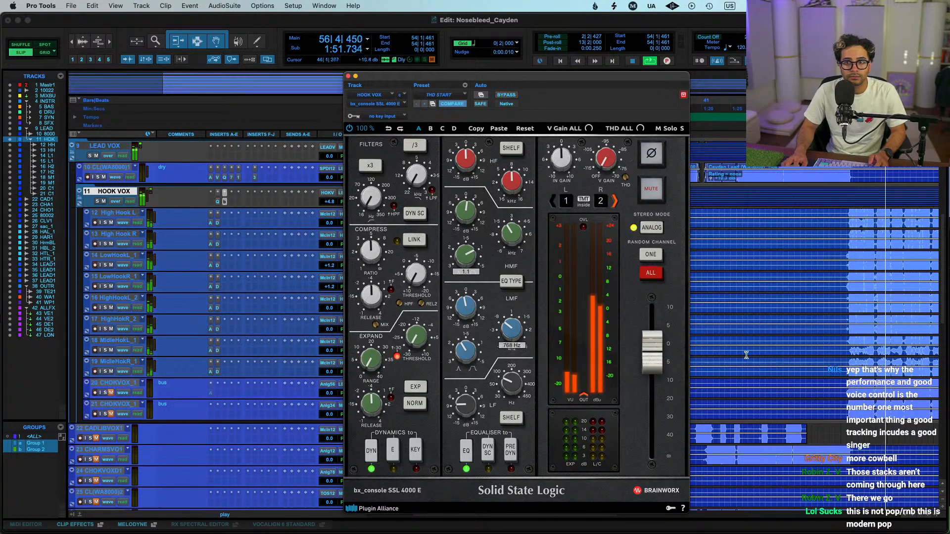
pyautogui.click(232, 202)
pyautogui.write('soot')
pyautogui.press('Return')
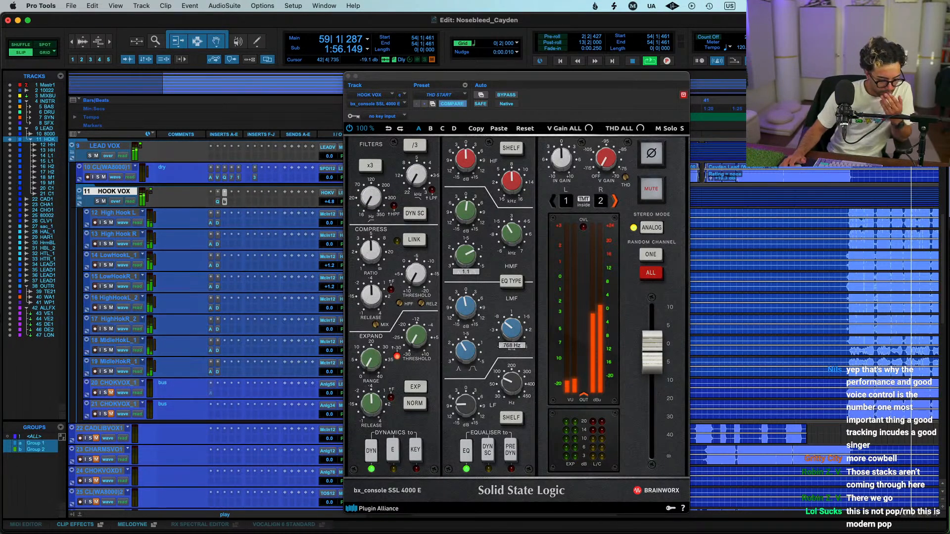
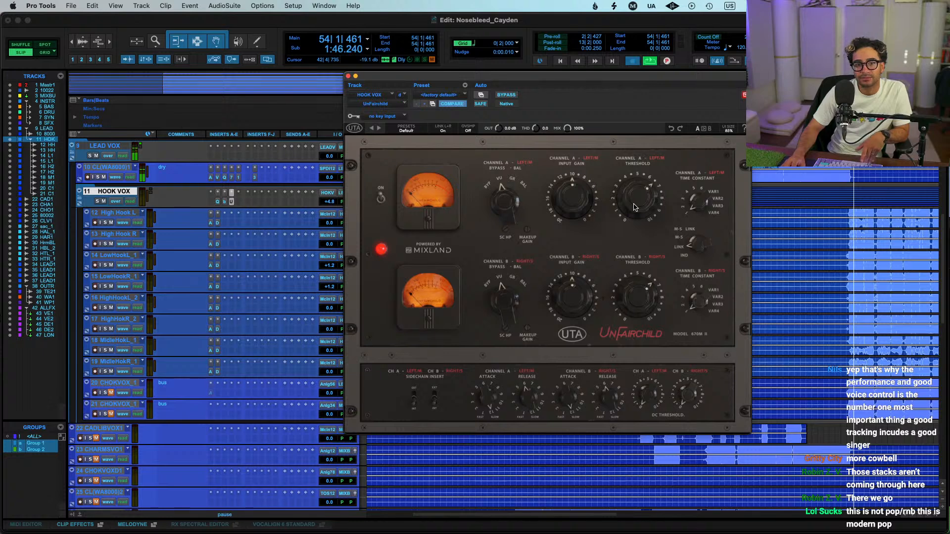
# Adjust the UnFairchild's channel A input gain, set its threshold to 7.0 and output to -1.4 dB, and compare with bypass
pyautogui.moveTo(572, 208); pyautogui.dragTo(574, 204)
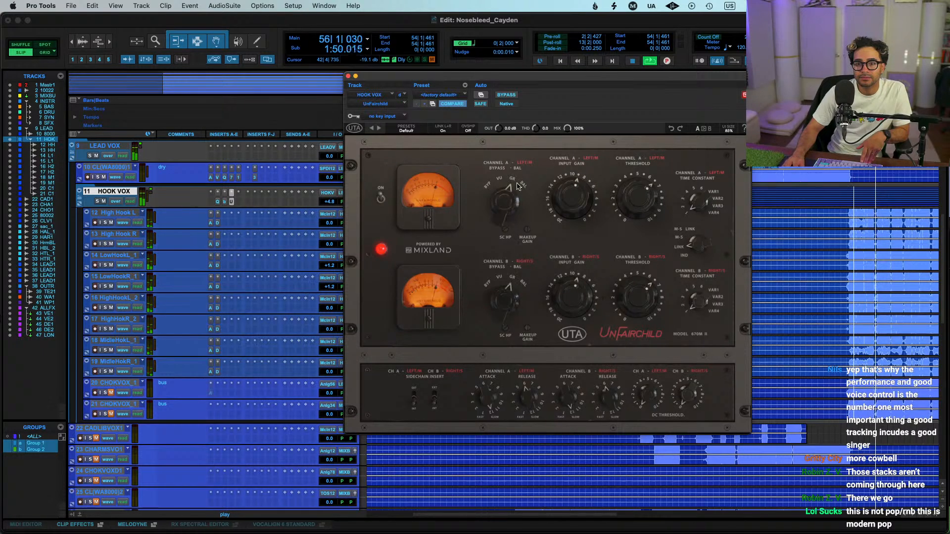
pyautogui.moveTo(644, 201); pyautogui.dragTo(644, 198)
pyautogui.moveTo(704, 252)
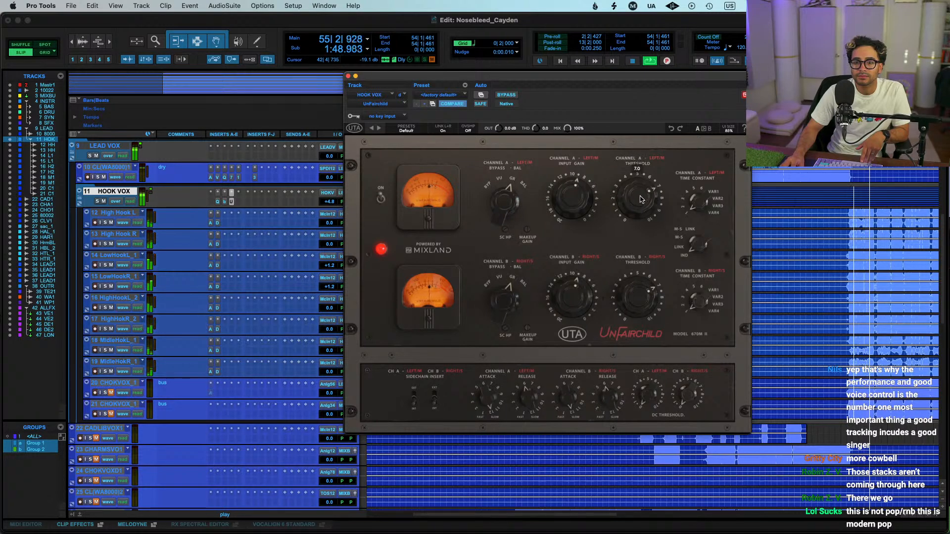
pyautogui.moveTo(499, 128); pyautogui.dragTo(498, 134)
pyautogui.click(507, 95)
pyautogui.click(507, 95)
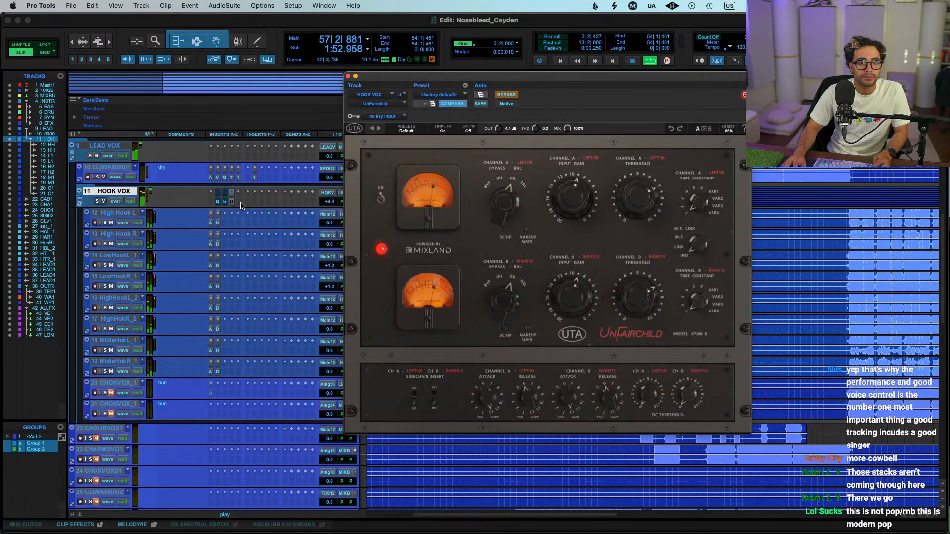
# Set HOOK VOX's volume to +4.2 dB and send it to the stereo VERB2 bus at about -17 dB
pyautogui.click(349, 77)
pyautogui.moveTo(329, 202); pyautogui.dragTo(329, 204)
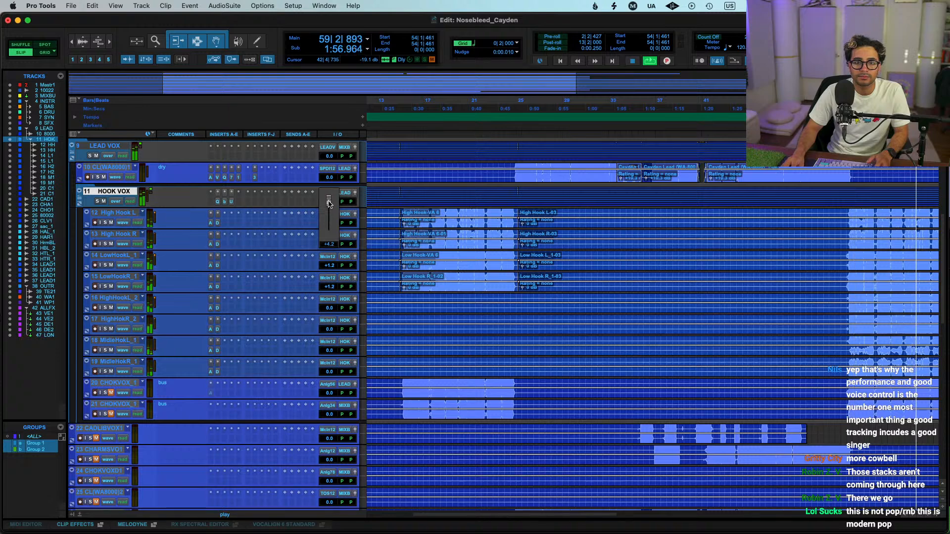
pyautogui.click(291, 193)
pyautogui.moveTo(301, 211)
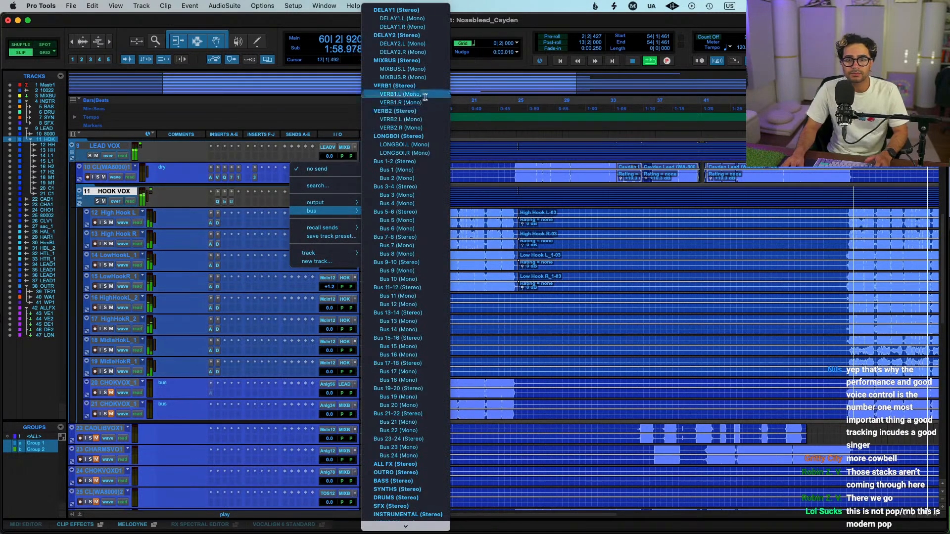
pyautogui.click(404, 110)
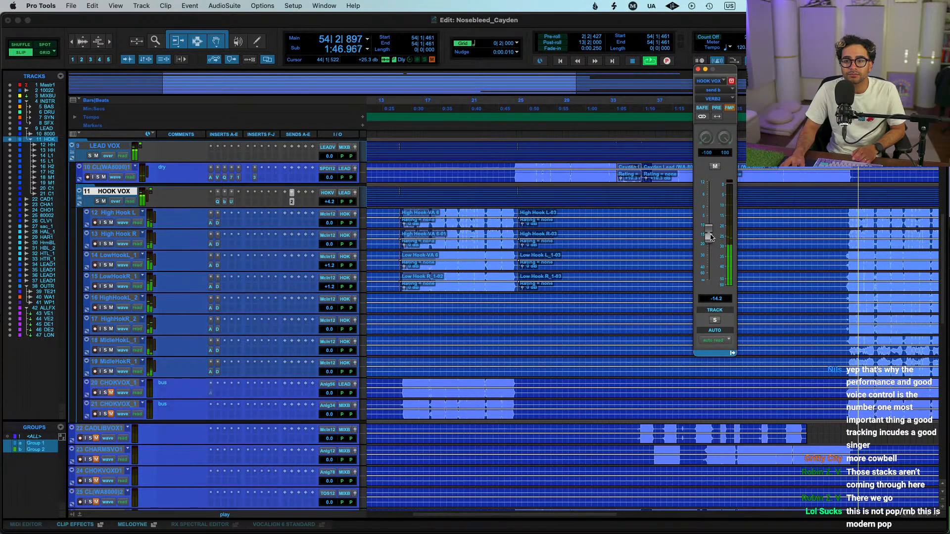
pyautogui.moveTo(710, 237); pyautogui.dragTo(711, 242)
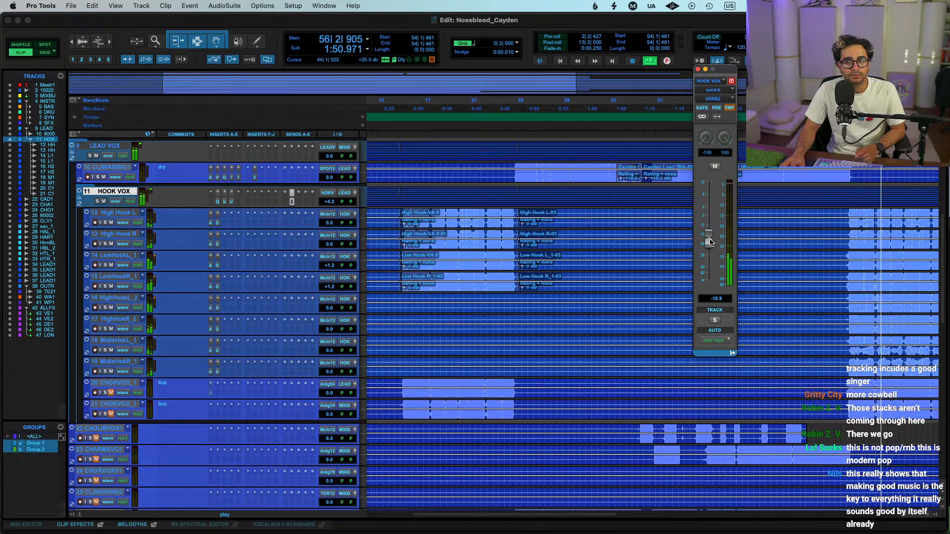
# Collapse the HOOK VOX folder, close its send window and briefly play the song from 48|3|773
pyautogui.click(79, 198)
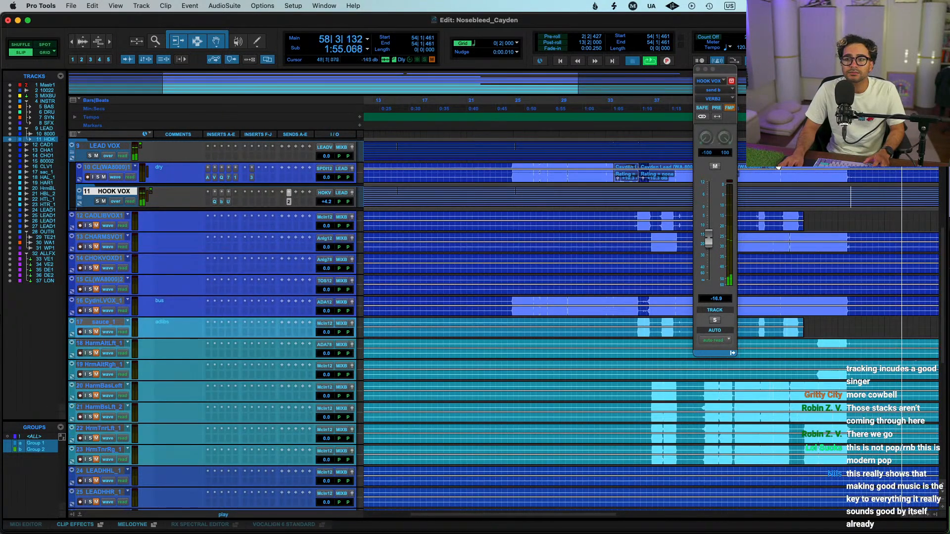
pyautogui.click(782, 169)
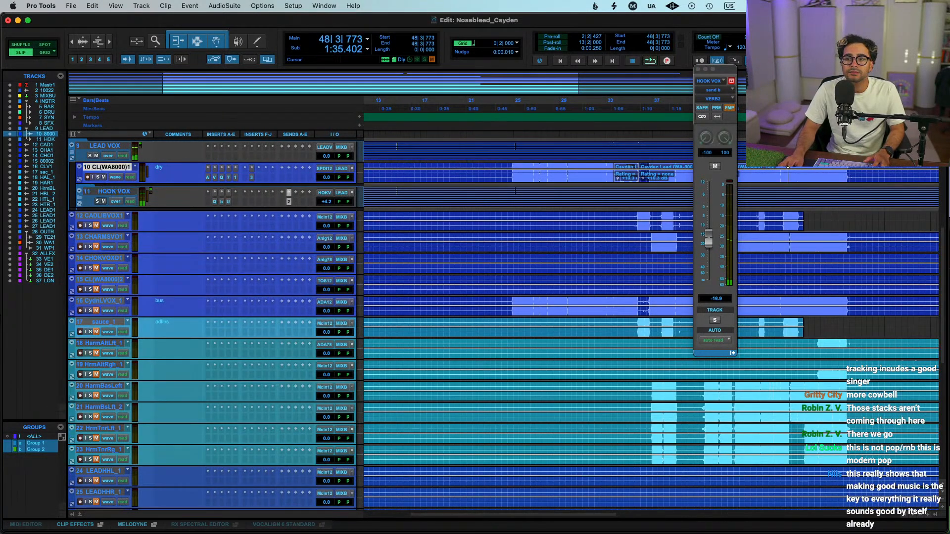
pyautogui.click(699, 70)
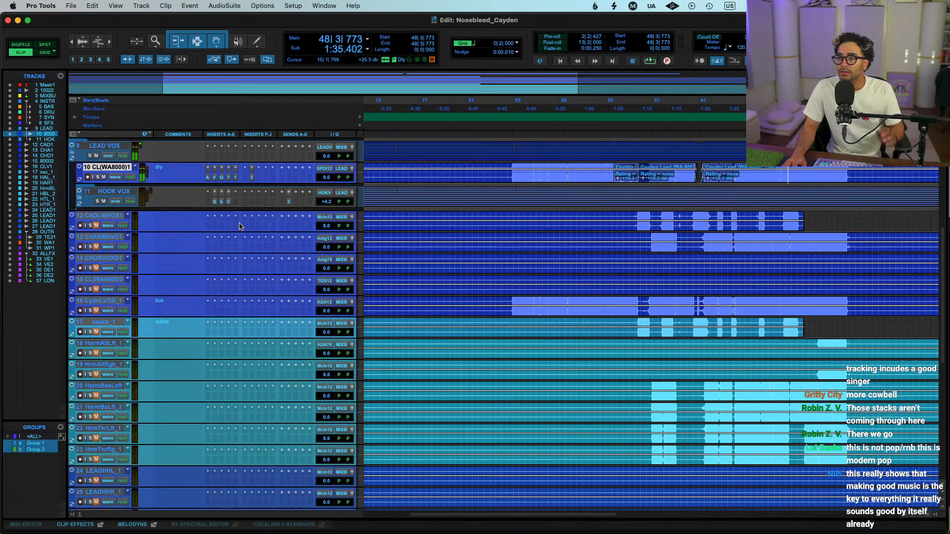
pyautogui.scroll(5, 239, 227)
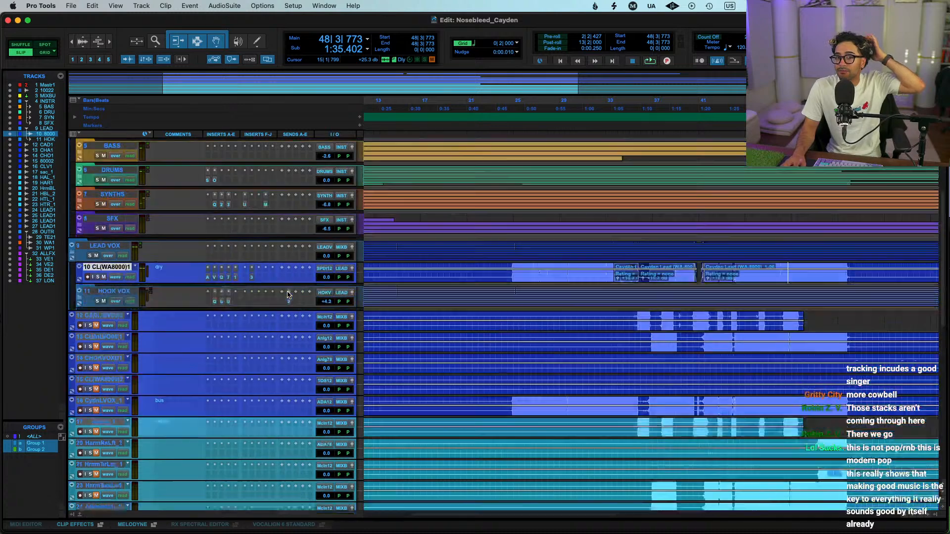
pyautogui.press('space')
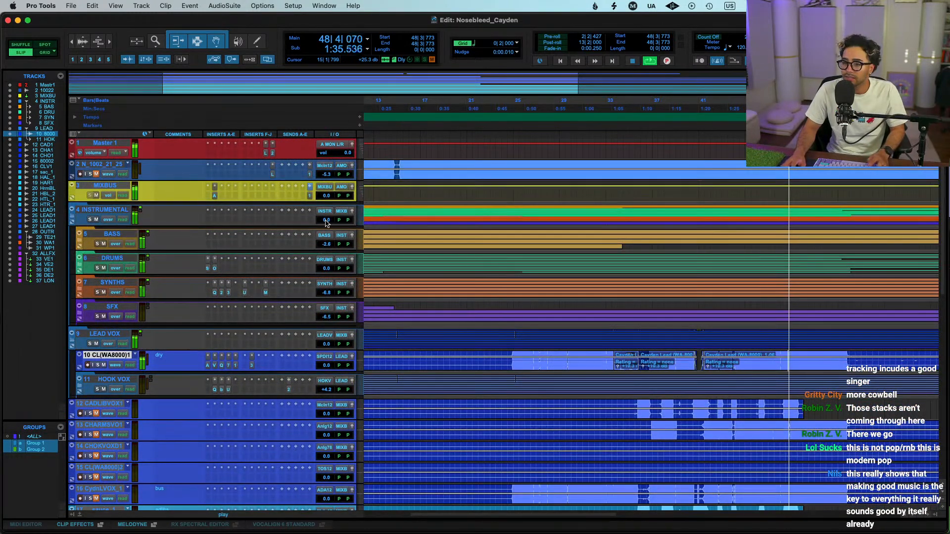
pyautogui.scroll(-5, 516, 283)
pyautogui.press('space')
# Review the full session's tracks from the mix bus through the vocals and outro to the effects returns
pyautogui.click(516, 283)
pyautogui.scroll(5, 330, 186)
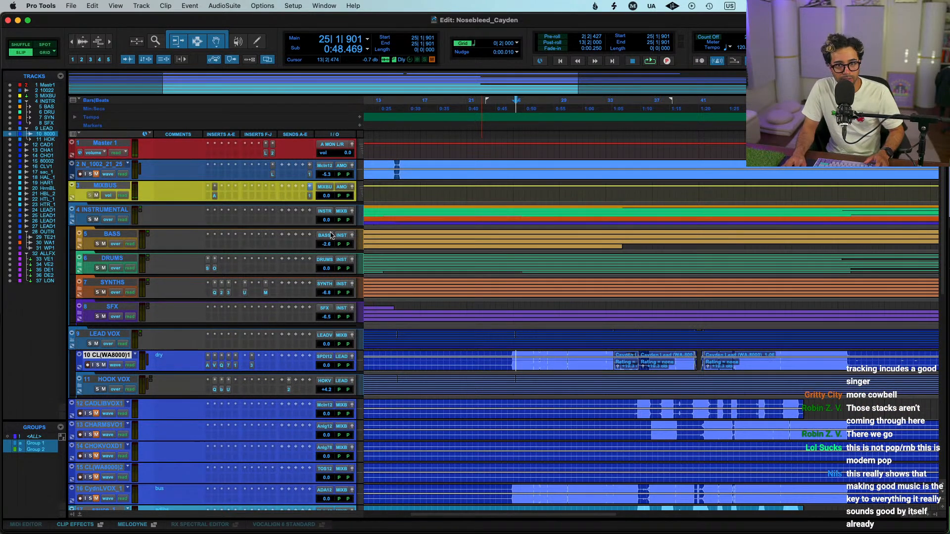
pyautogui.scroll(-2, 585, 341)
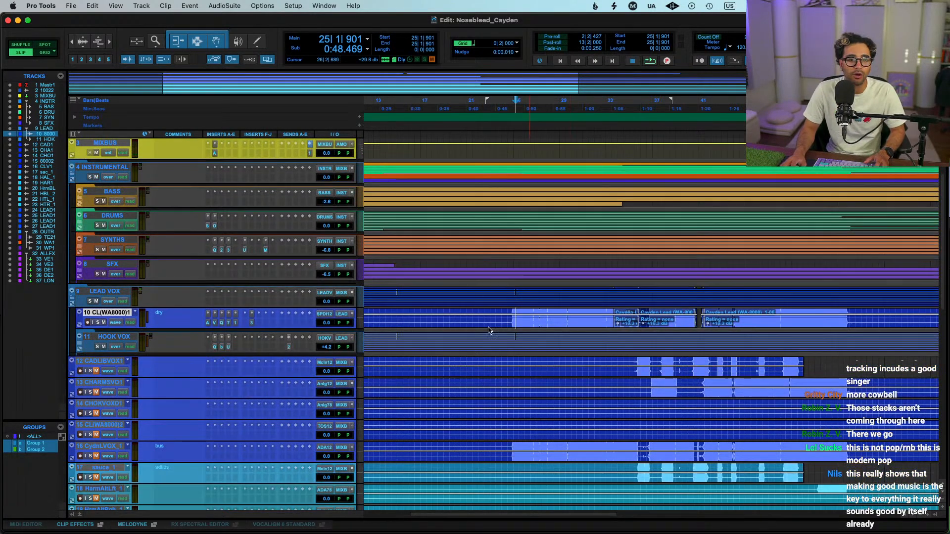
pyautogui.scroll(-6, 512, 362)
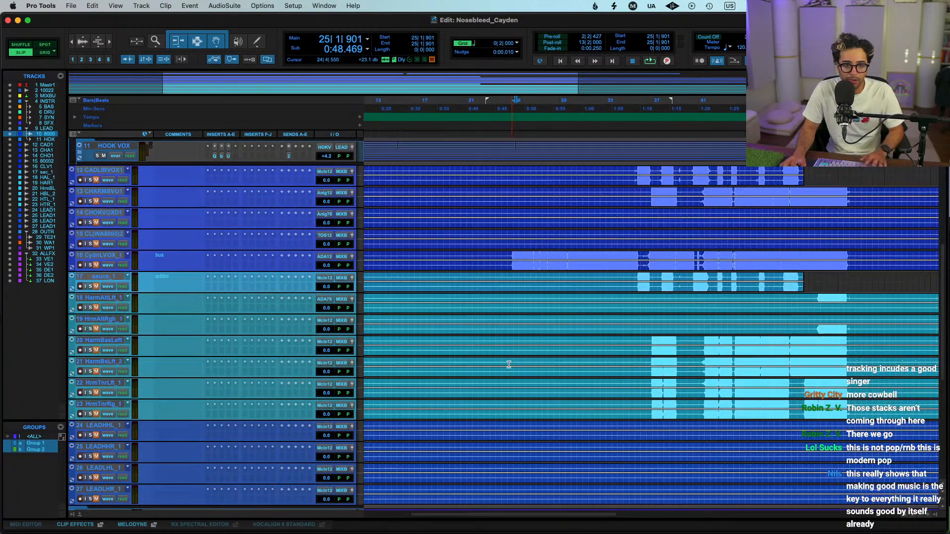
pyautogui.press('r')
pyautogui.press('r')
pyautogui.scroll(-6, 510, 364)
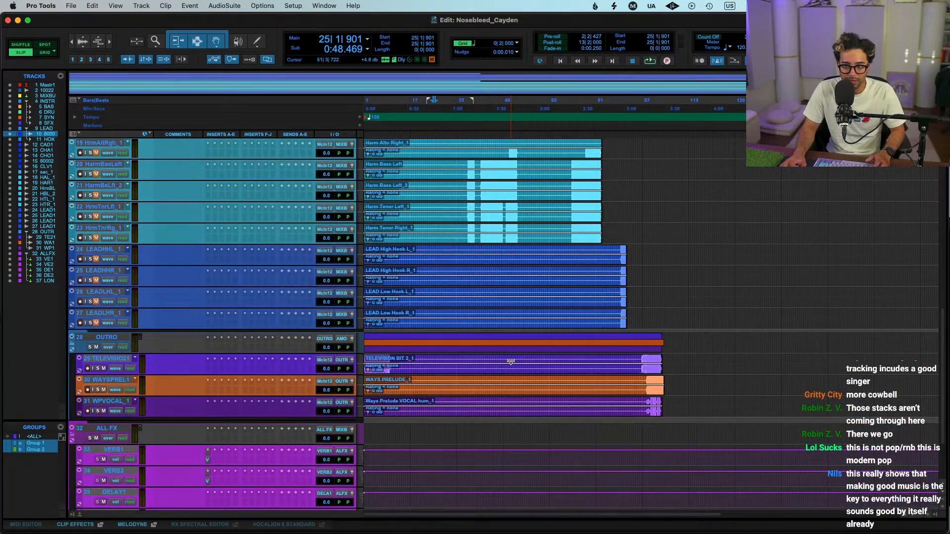
pyautogui.scroll(7, 511, 362)
pyautogui.scroll(5, 128, 313)
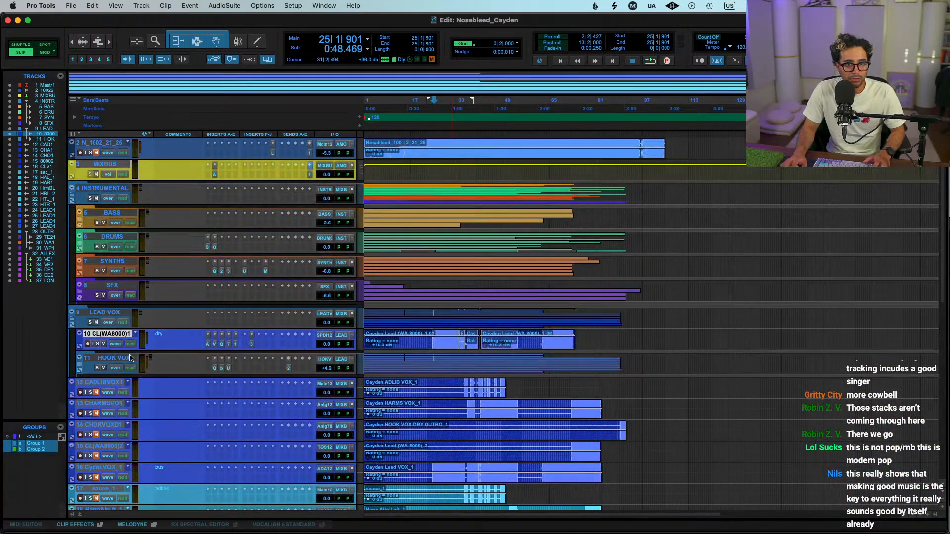
# Play from 24|3|200 and send the lead vocal CL(WA8000)1 to the stereo VERB2 bus at about -17 dB
pyautogui.click(432, 315)
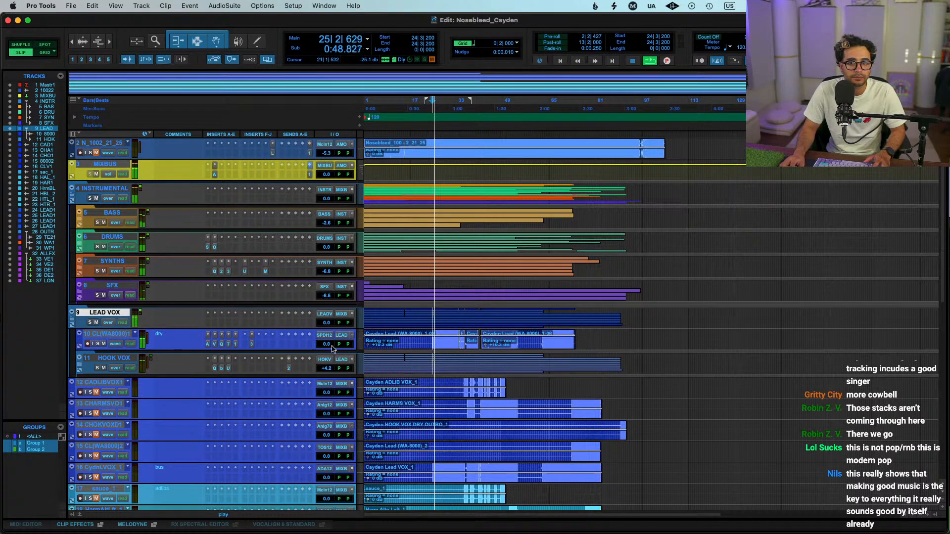
pyautogui.click(291, 348)
pyautogui.click(291, 348)
pyautogui.click(291, 348)
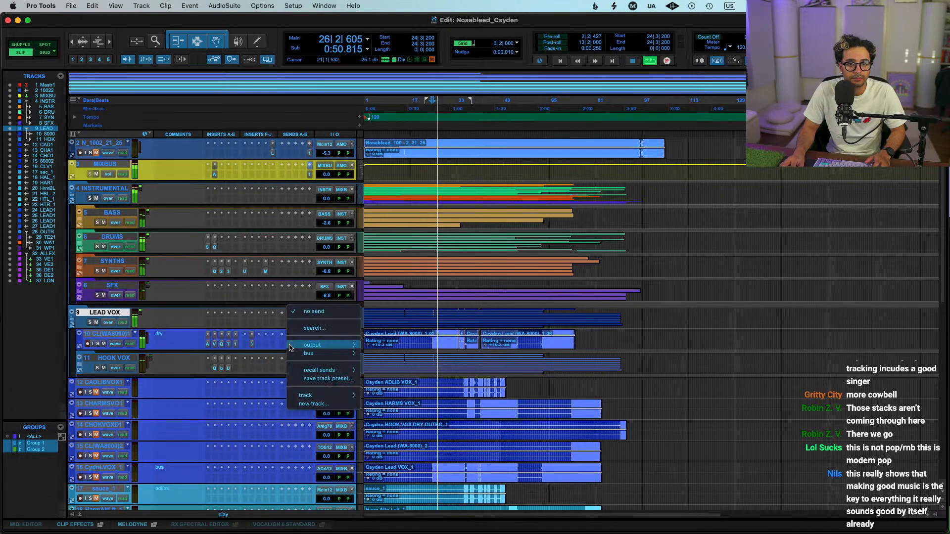
pyautogui.moveTo(311, 357)
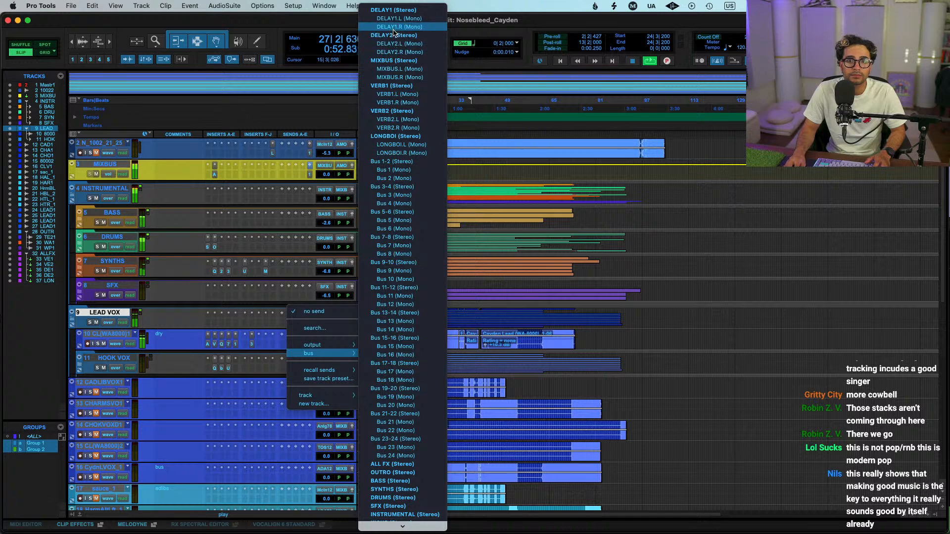
pyautogui.click(392, 111)
pyautogui.moveTo(708, 289); pyautogui.dragTo(706, 244)
# Add a second send on CL(WA8000)1 to the stereo DELAY1 bus
pyautogui.click(296, 340)
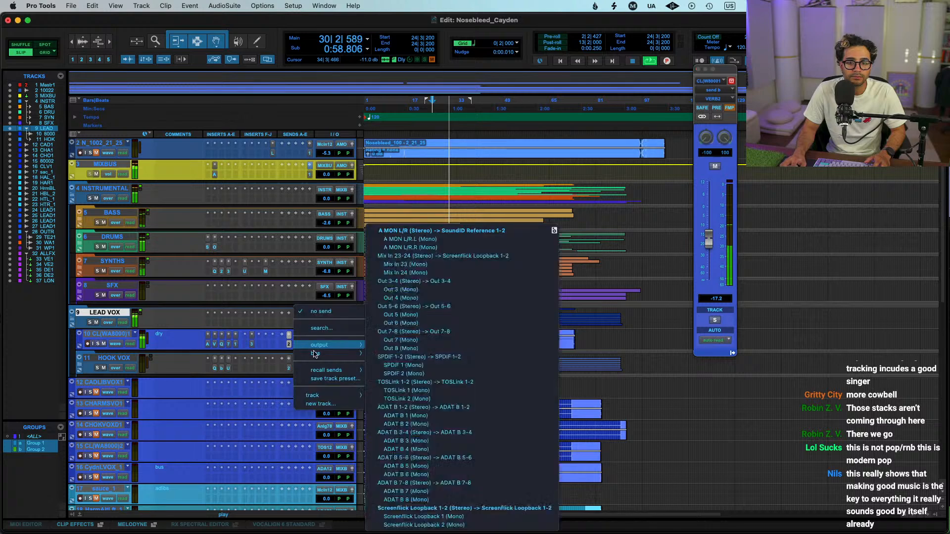
pyautogui.moveTo(314, 354)
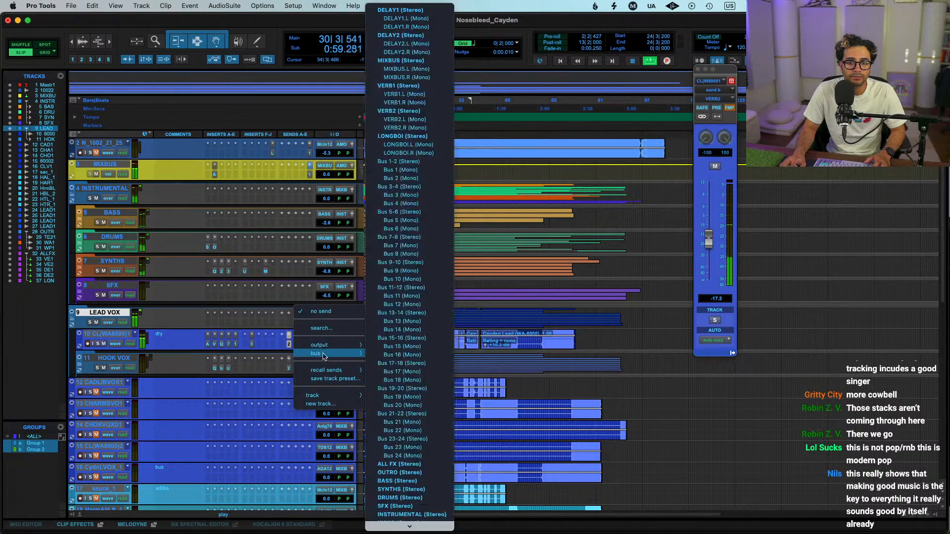
pyautogui.click(400, 10)
# Insert Comeback Kid on the DELAY1 track and raise CL(WA8000)1's DELAY1 send to about -17 dB
pyautogui.scroll(-10, 212, 427)
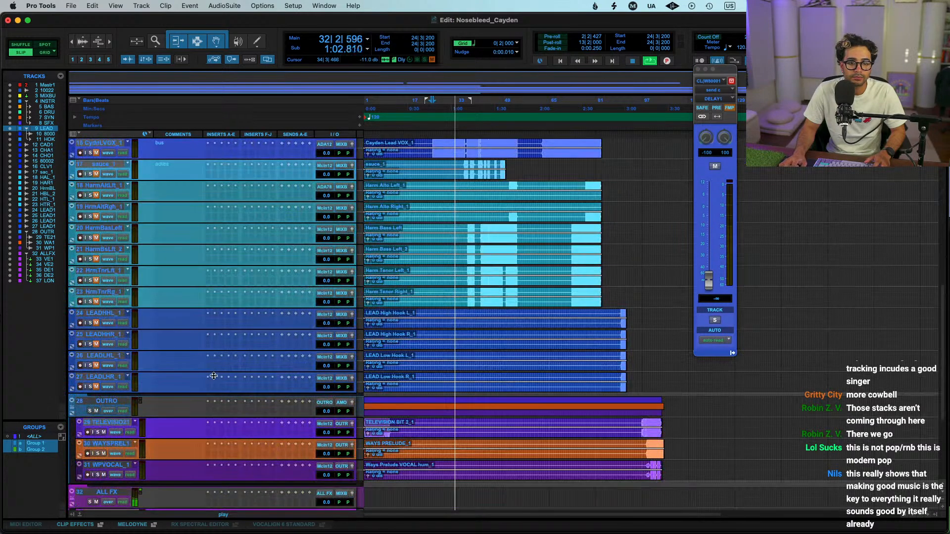
pyautogui.scroll(1, 211, 426)
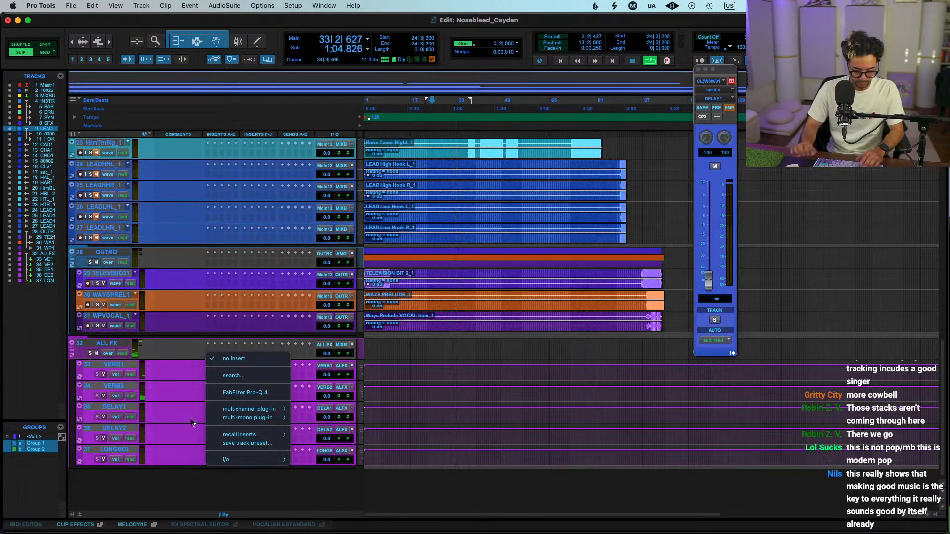
pyautogui.click(207, 409)
pyautogui.write('comeback')
pyautogui.press('Return')
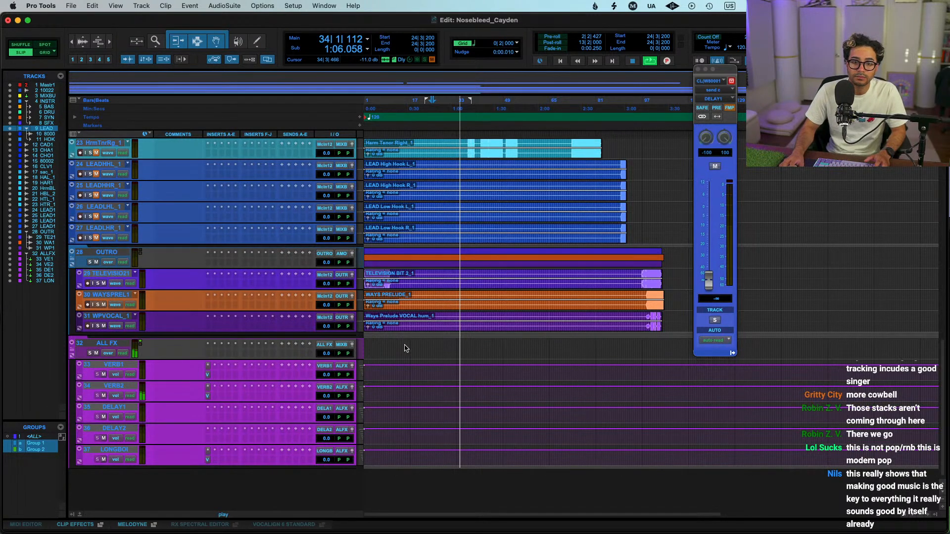
pyautogui.click(727, 340)
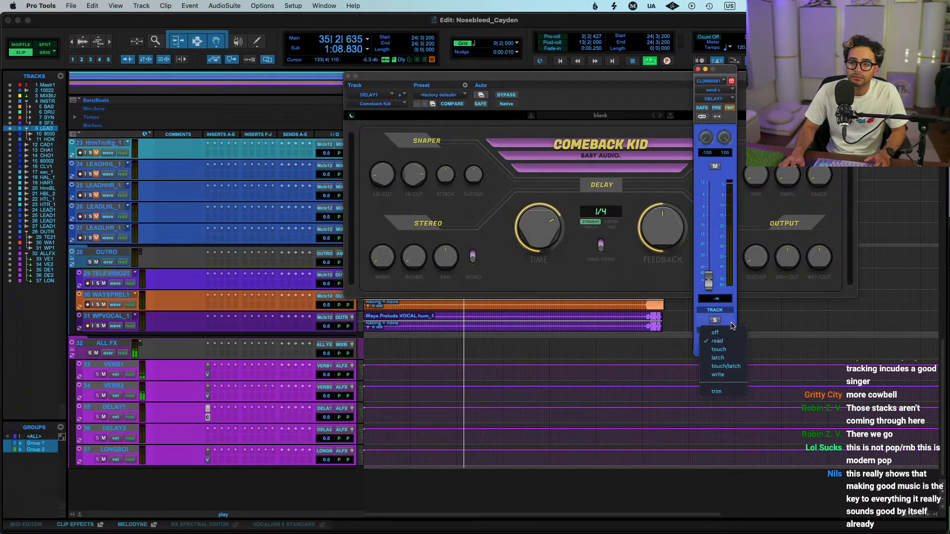
pyautogui.click(729, 318)
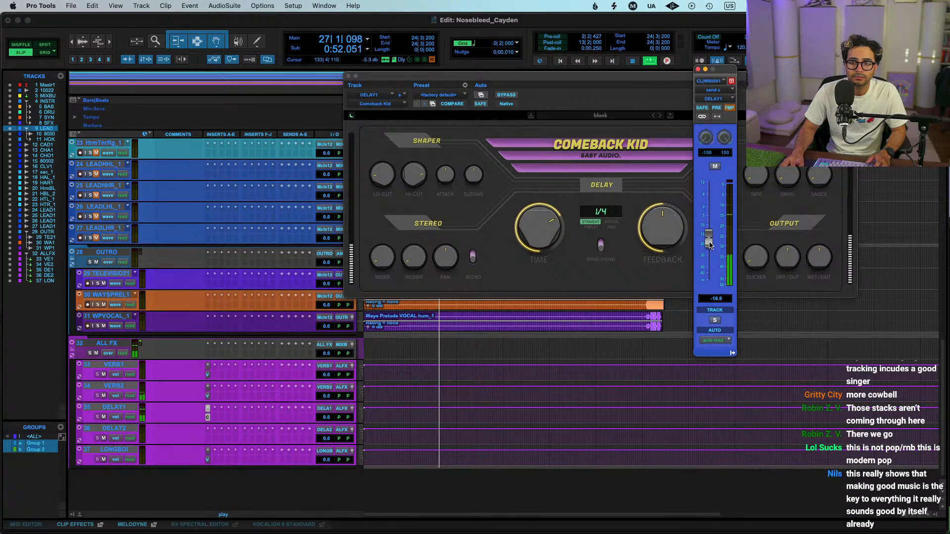
# Load Comeback Kid's SLAP START preset, save the session, and play the lead with its DELAY1 send at -18.5 dB
pyautogui.click(441, 95)
pyautogui.click(455, 65)
pyautogui.click(440, 94)
pyautogui.click(440, 105)
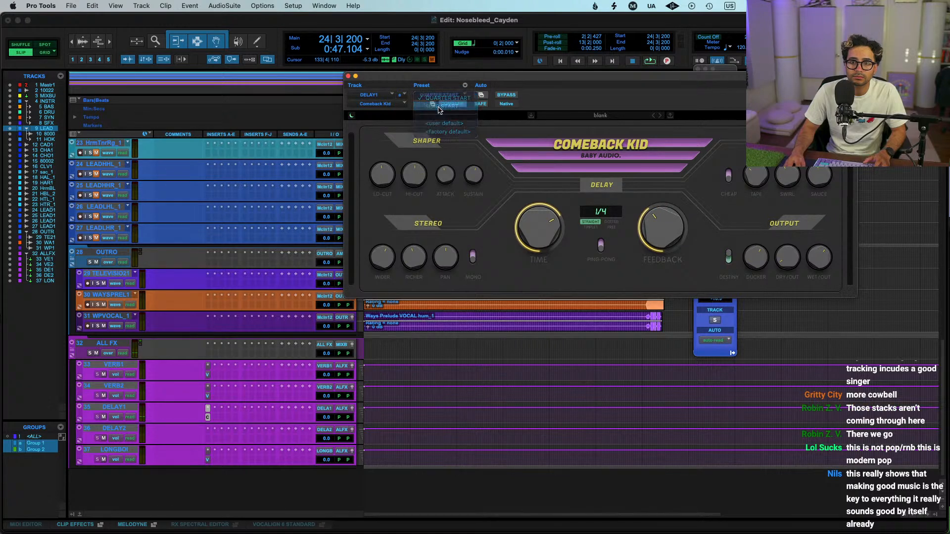
pyautogui.press('super+s')
pyautogui.click(732, 321)
pyautogui.press('space')
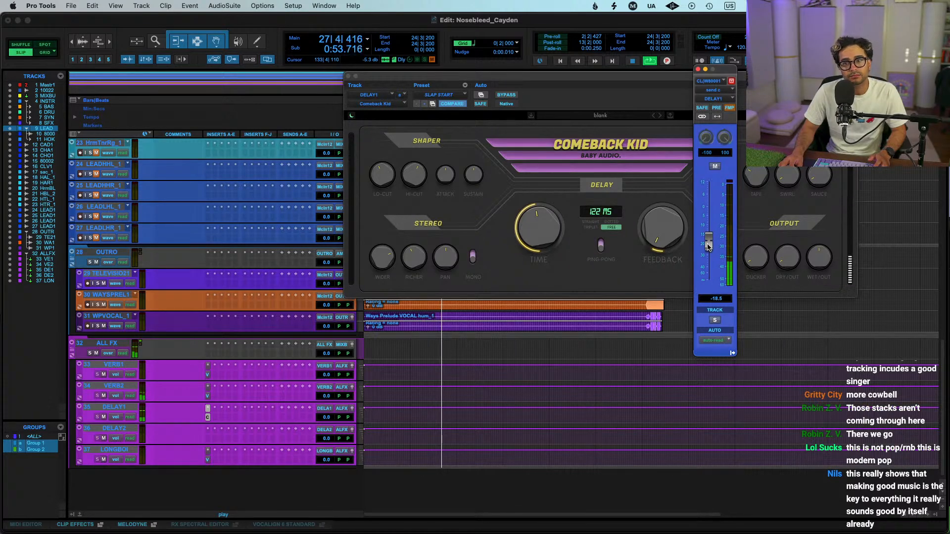
# Add a third send on CL(WA8000)1 to the stereo DELAY2 bus
pyautogui.scroll(15, 348, 188)
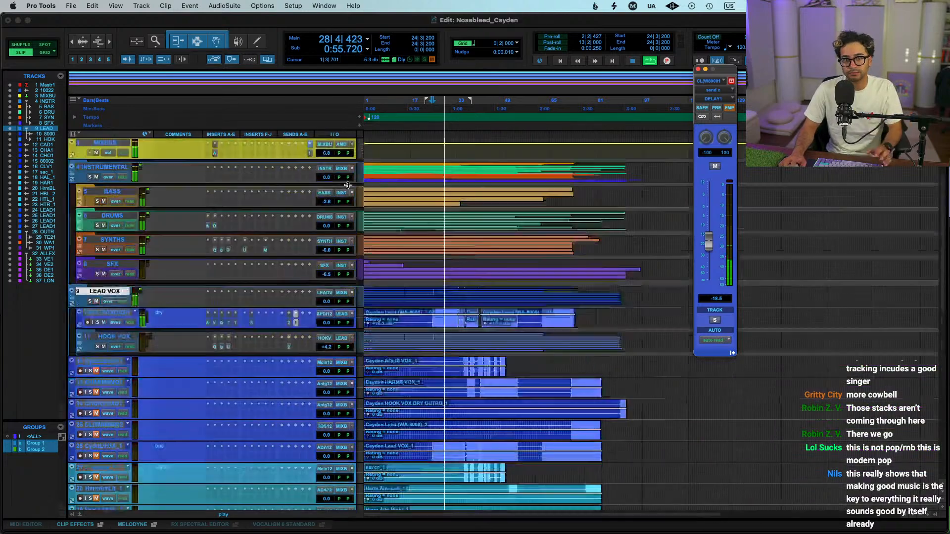
pyautogui.click(305, 365)
pyautogui.moveTo(326, 377)
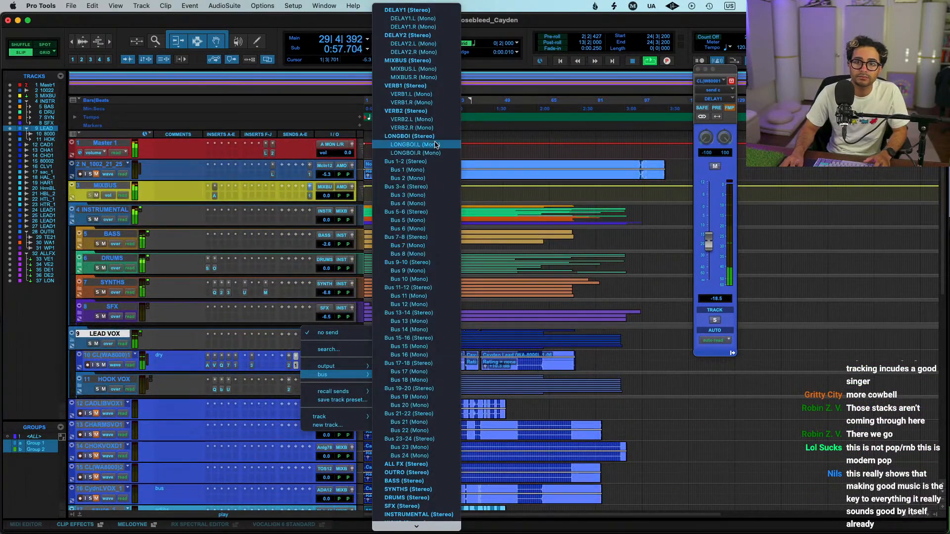
pyautogui.click(411, 35)
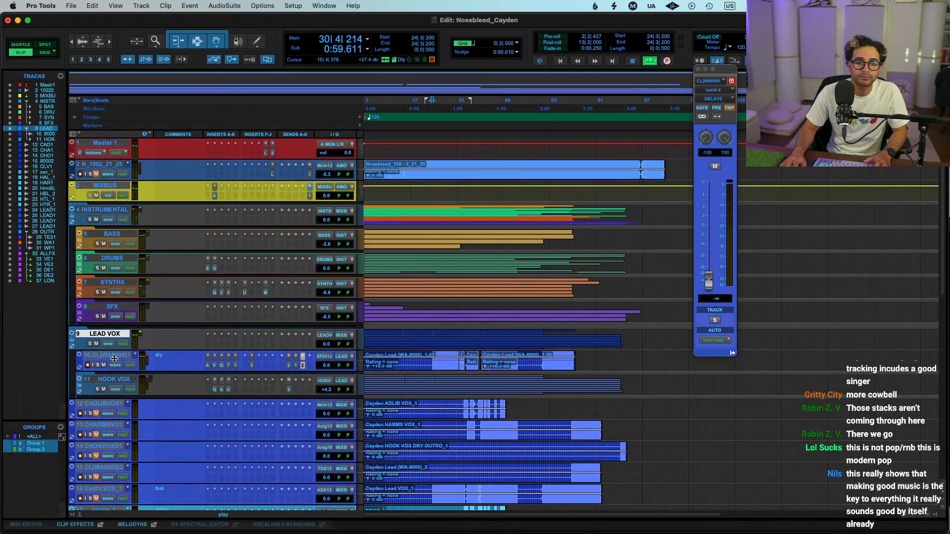
# Show an automation lane beneath CL(WA8000)1 and set it to the DELAY2 send level
pyautogui.click(80, 368)
pyautogui.click(121, 385)
pyautogui.moveTo(198, 429)
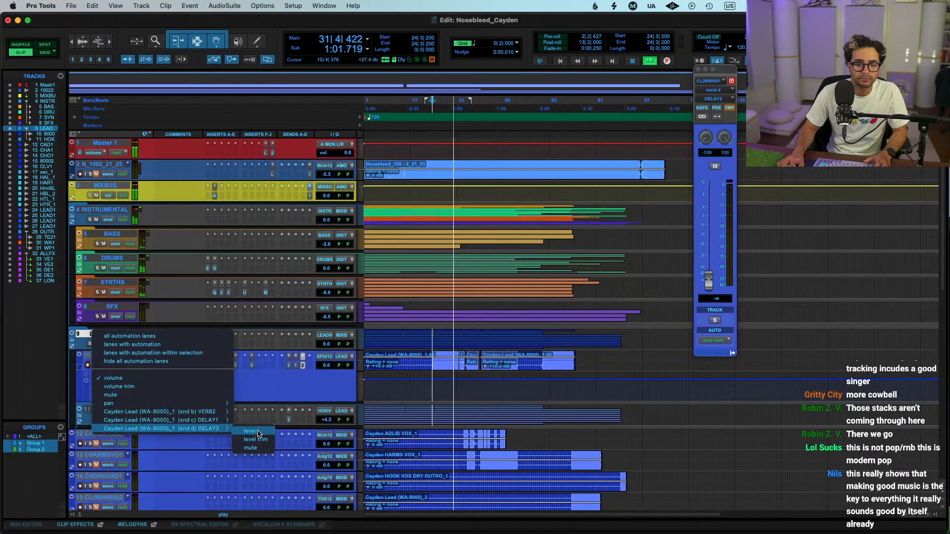
pyautogui.click(251, 431)
# Insert EchoBoy on the DELAY2 track with the DEEKEI START preset
pyautogui.scroll(-10, 207, 438)
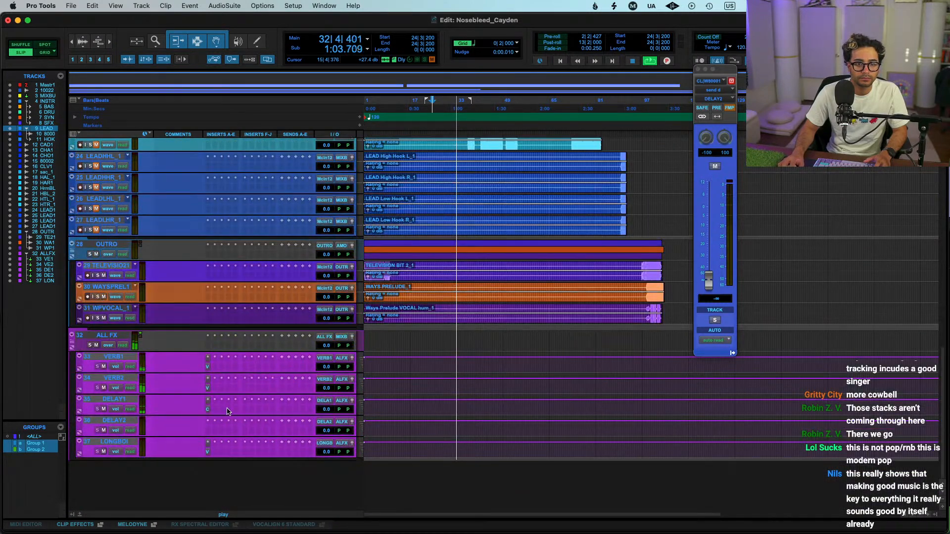
pyautogui.click(214, 434)
pyautogui.write('echobo')
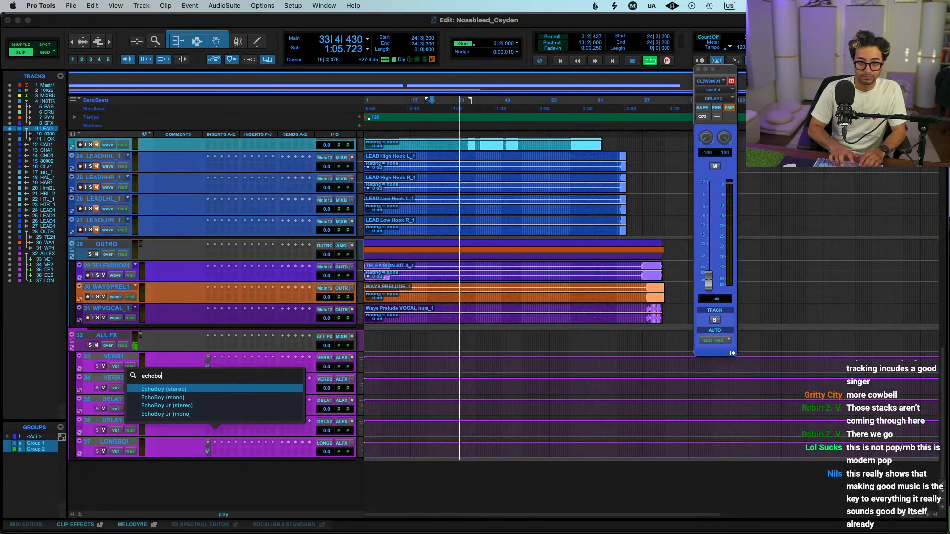
pyautogui.write('y')
pyautogui.press('Return')
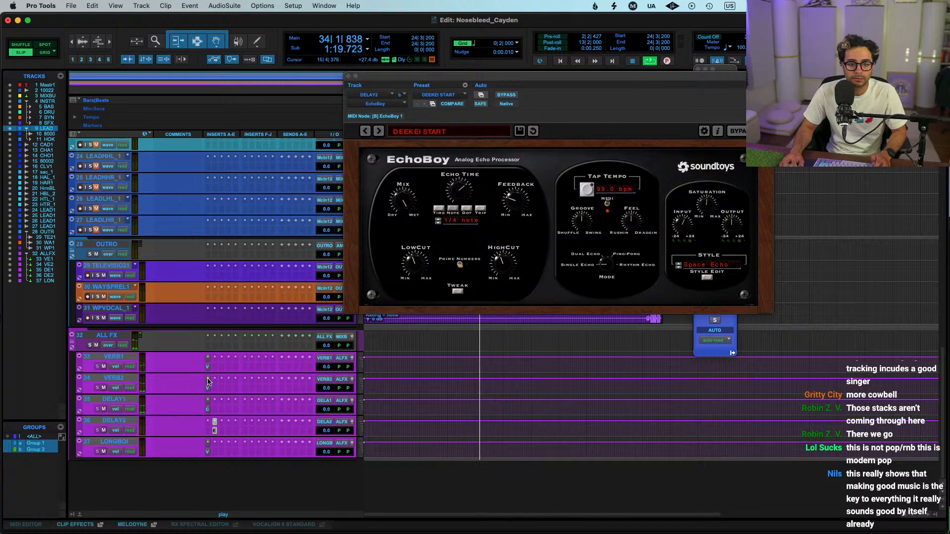
# Add ValhallaVintageVerb after EchoBoy on DELAY2, load its DEEKEI ADLIBS preset, and close the plug-in window
pyautogui.click(229, 430)
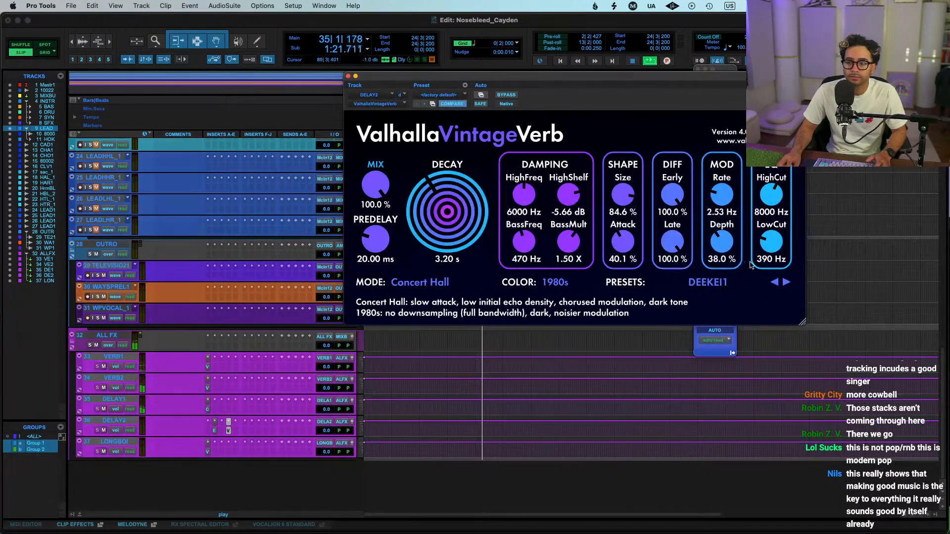
pyautogui.click(698, 281)
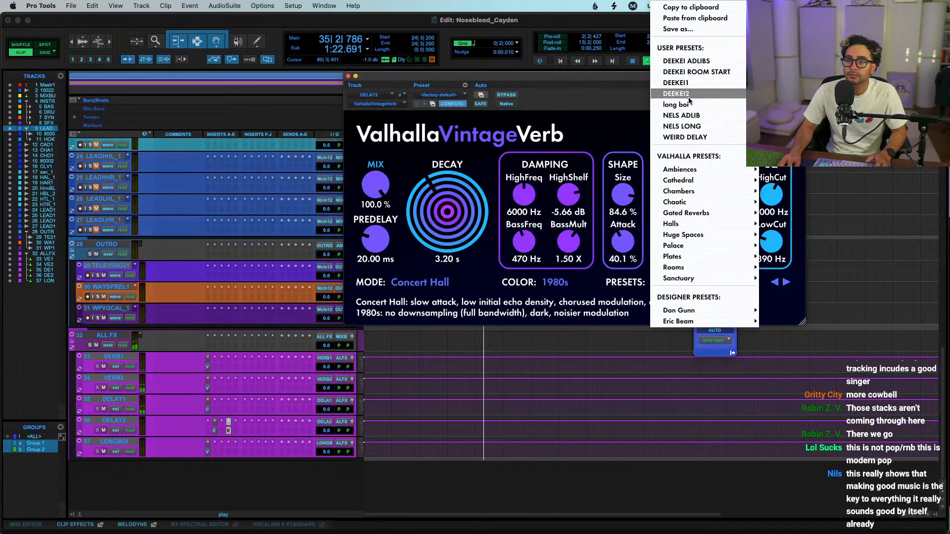
pyautogui.click(686, 62)
pyautogui.click(347, 76)
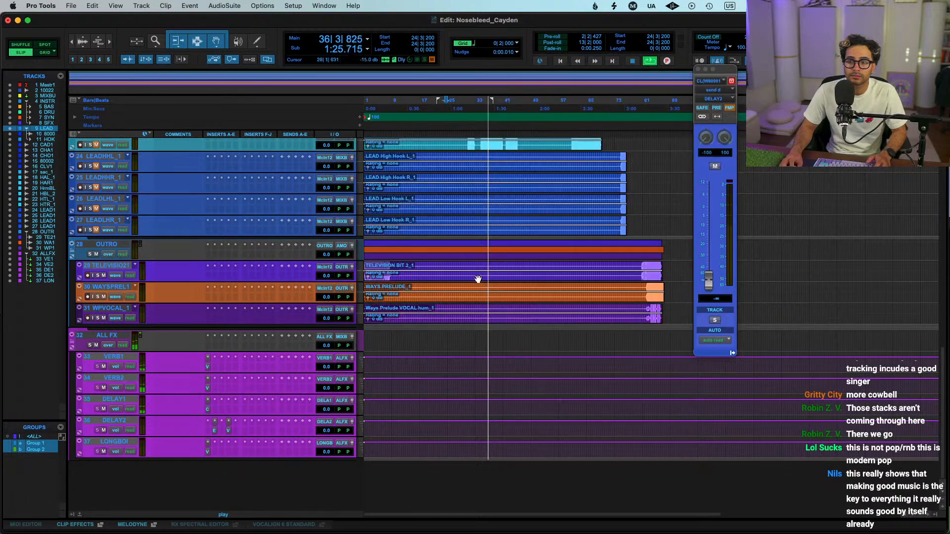
# Play the lead vocal from 20|3|486, 29|1|068 and 21|1|205 to find a phrase for a delay throw, closing the send window
pyautogui.scroll(5, 489, 346)
pyautogui.scroll(5, 450, 240)
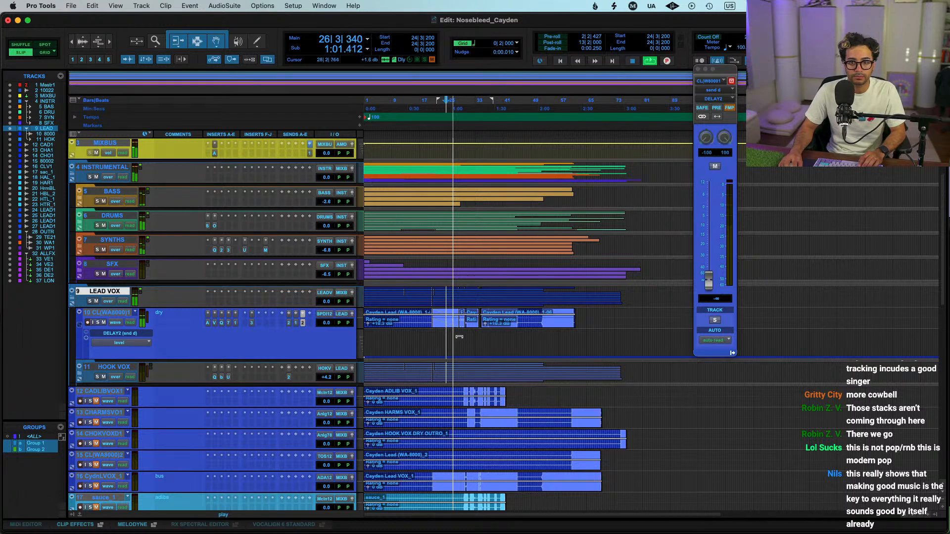
pyautogui.click(446, 327)
pyautogui.press('Delete')
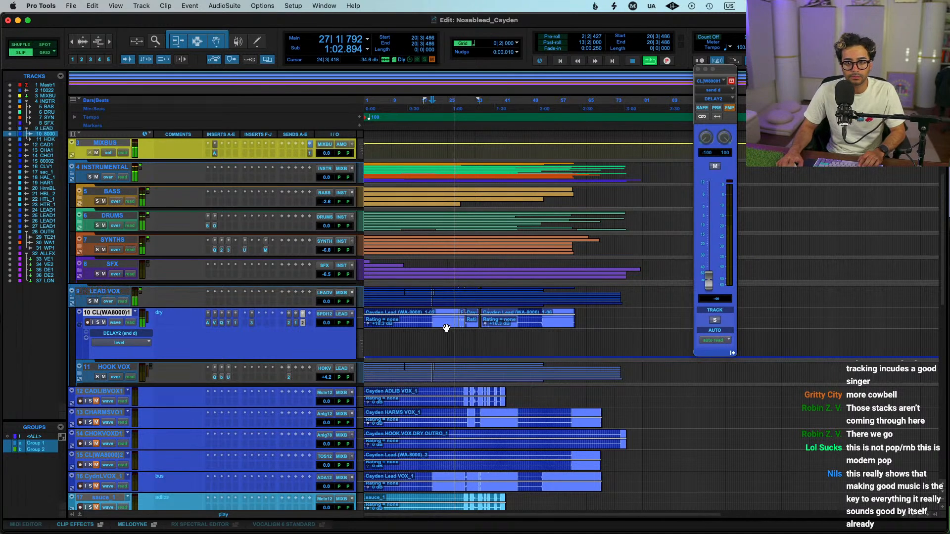
pyautogui.click(463, 295)
pyautogui.press('t')
pyautogui.press('t')
pyautogui.press('t')
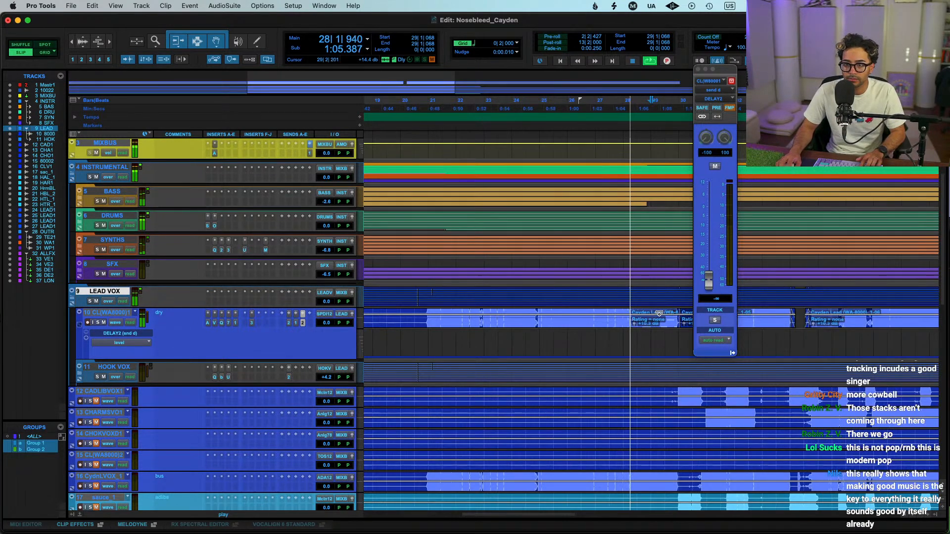
pyautogui.press('r')
pyautogui.click(699, 69)
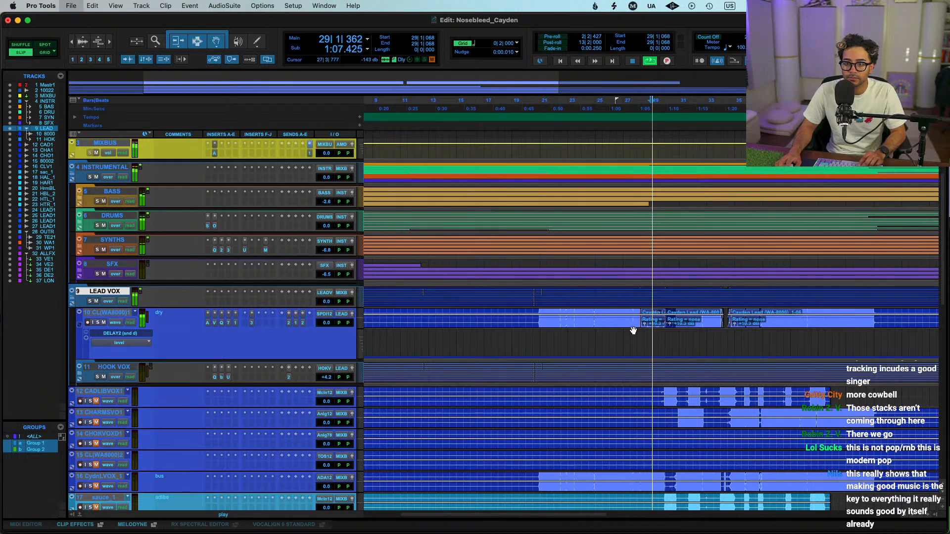
pyautogui.press('r')
pyautogui.click(503, 294)
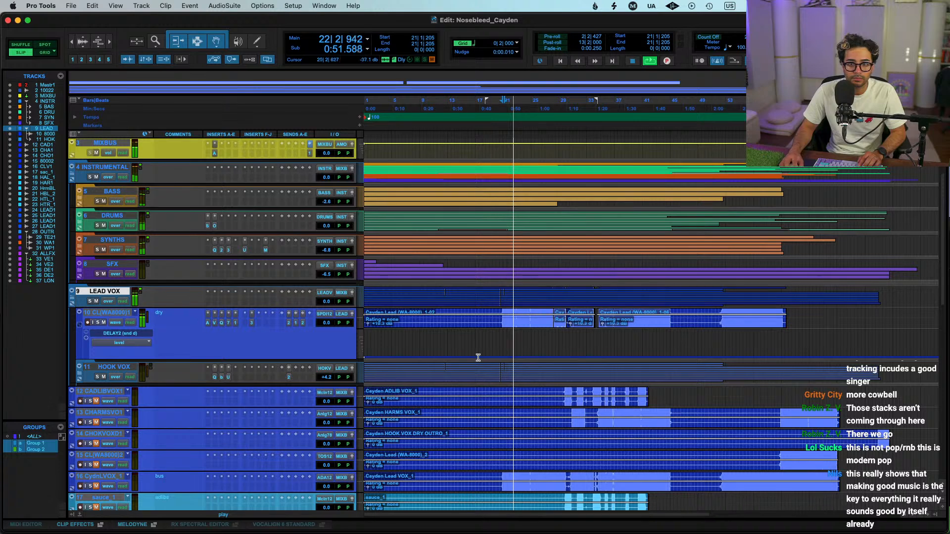
# Play from 22|2|320 and examine the lead phrase in bar 22 alongside its DELAY2 send level lane
pyautogui.click(512, 346)
pyautogui.press('t')
pyautogui.press('t')
pyautogui.press('t')
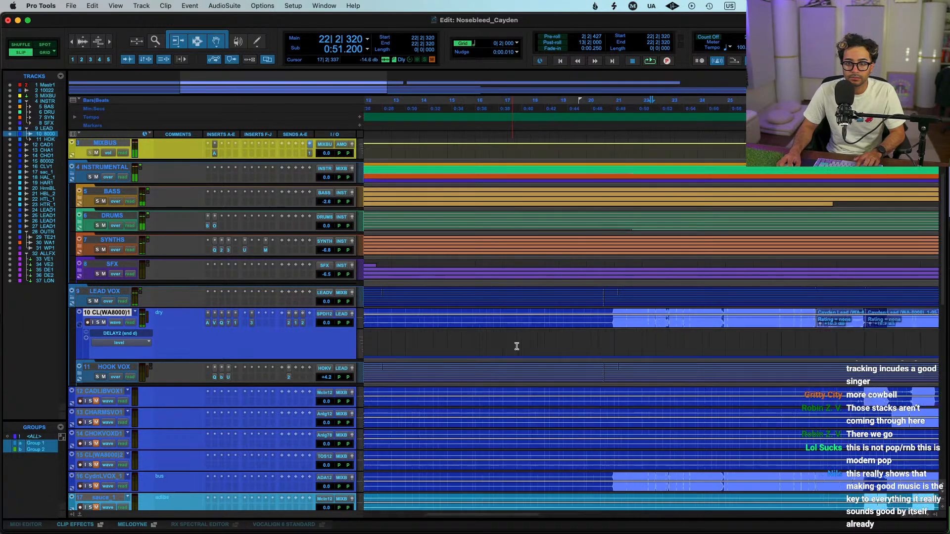
pyautogui.press('space')
pyautogui.press('t')
pyautogui.press('t')
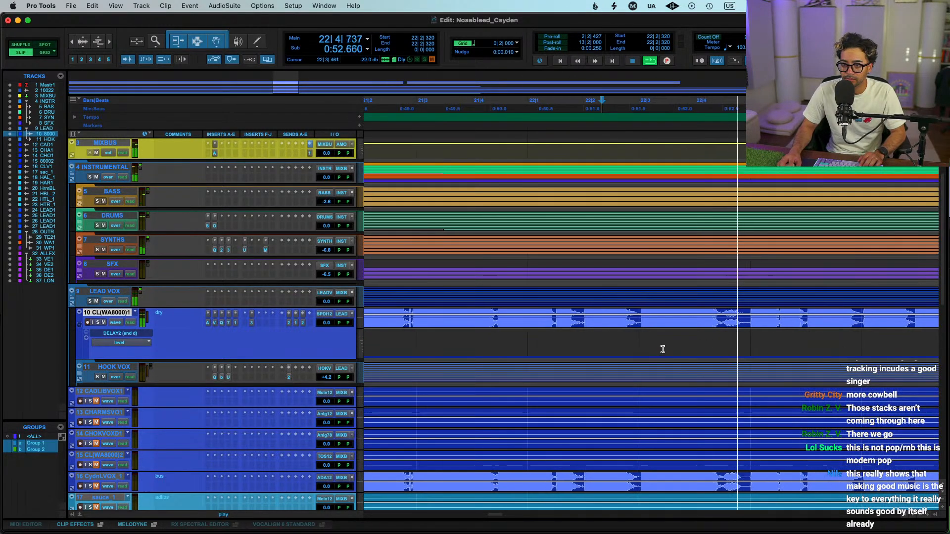
# Try raising CL(WA8000)1's DELAY2 send to about -17 dB between 22|3 and 23|1, and delete that automation
pyautogui.moveTo(645, 348); pyautogui.dragTo(752, 354)
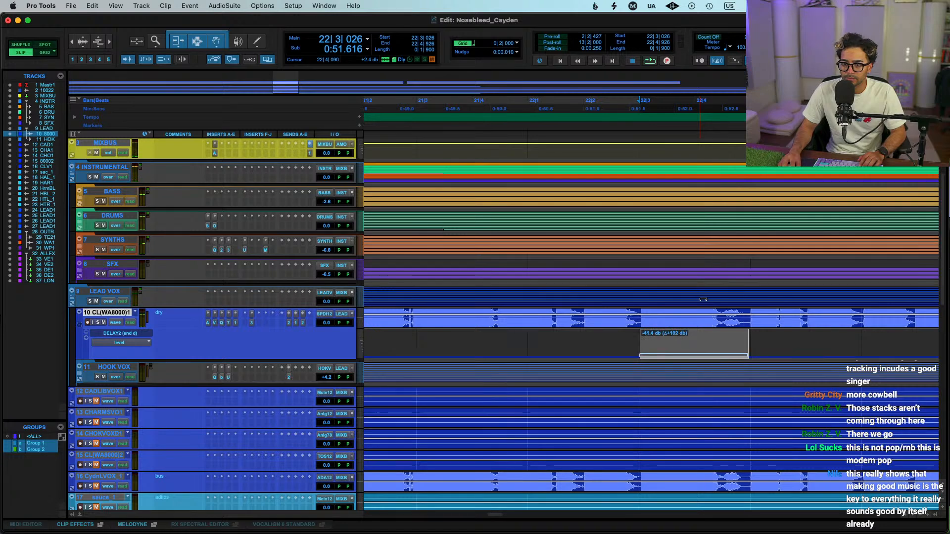
pyautogui.click(481, 353)
pyautogui.press('space')
pyautogui.click(682, 338)
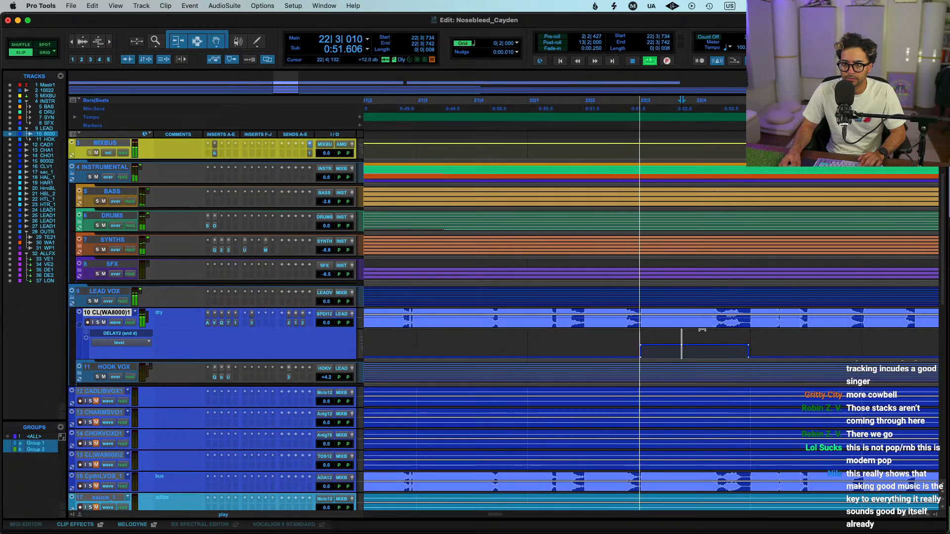
pyautogui.click(566, 343)
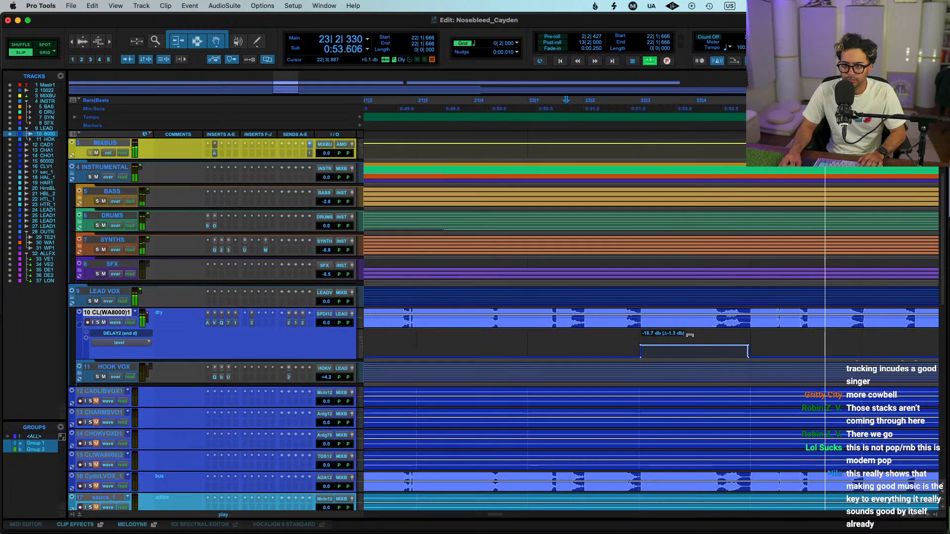
pyautogui.moveTo(768, 346); pyautogui.dragTo(613, 341)
pyautogui.press('Delete')
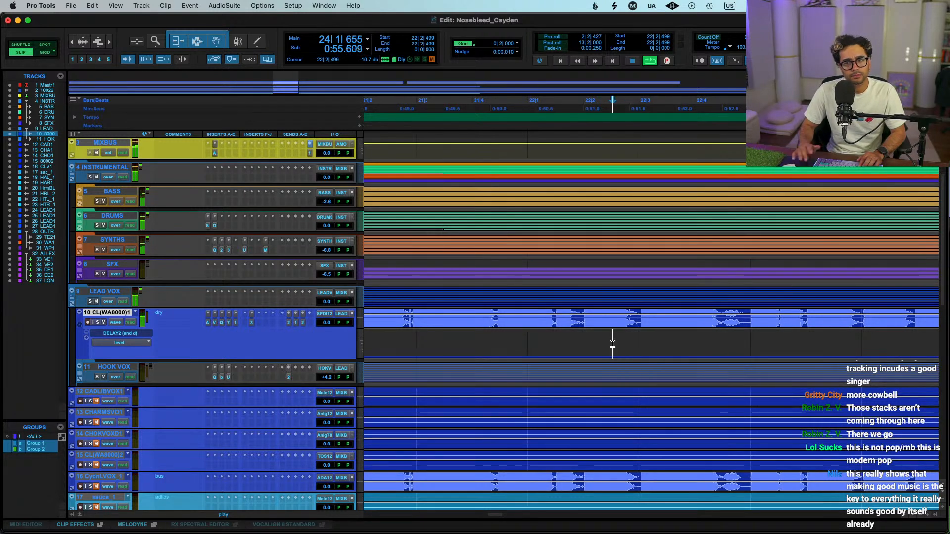
# Set the grid value to 1/4 note and switch editing to Grid mode
pyautogui.click(502, 43)
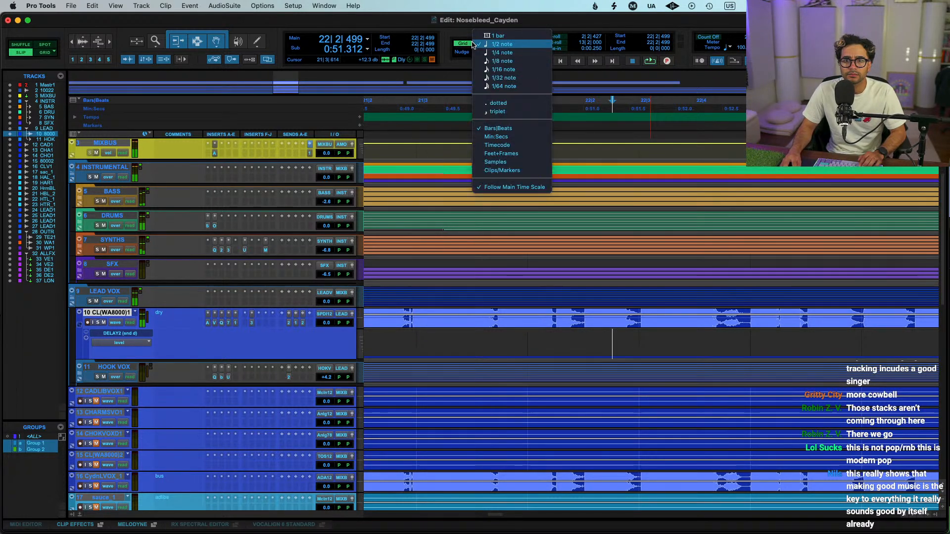
pyautogui.click(495, 55)
pyautogui.press('F4')
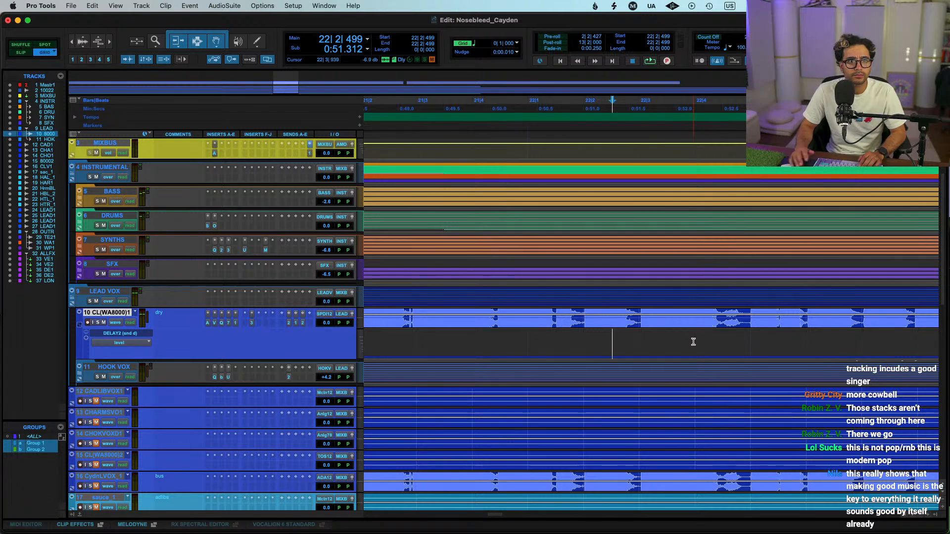
# Try automating a raised DELAY2 send on CL(WA8000)1 from 22|4 to 23|1, adjusting its level during playback from 22|3
pyautogui.moveTo(693, 342); pyautogui.dragTo(739, 343)
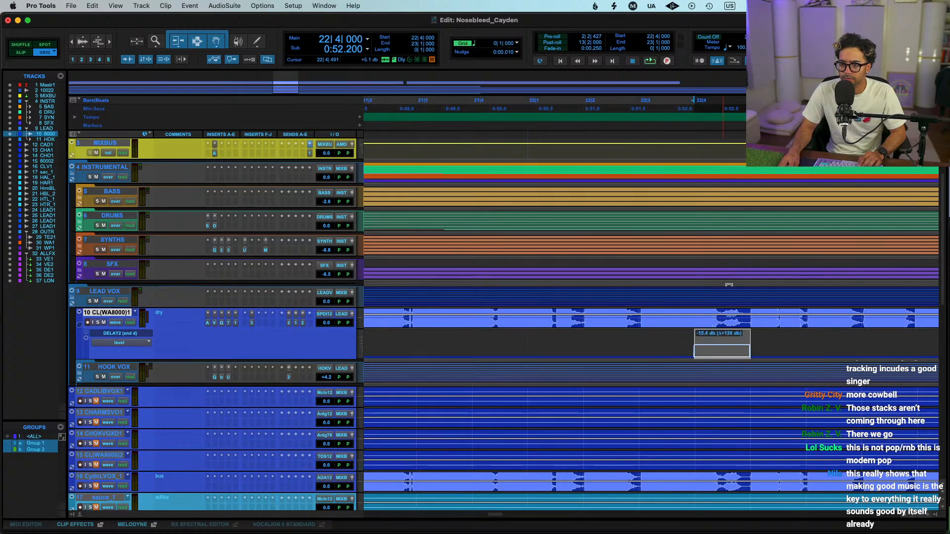
pyautogui.click(616, 347)
pyautogui.press('space')
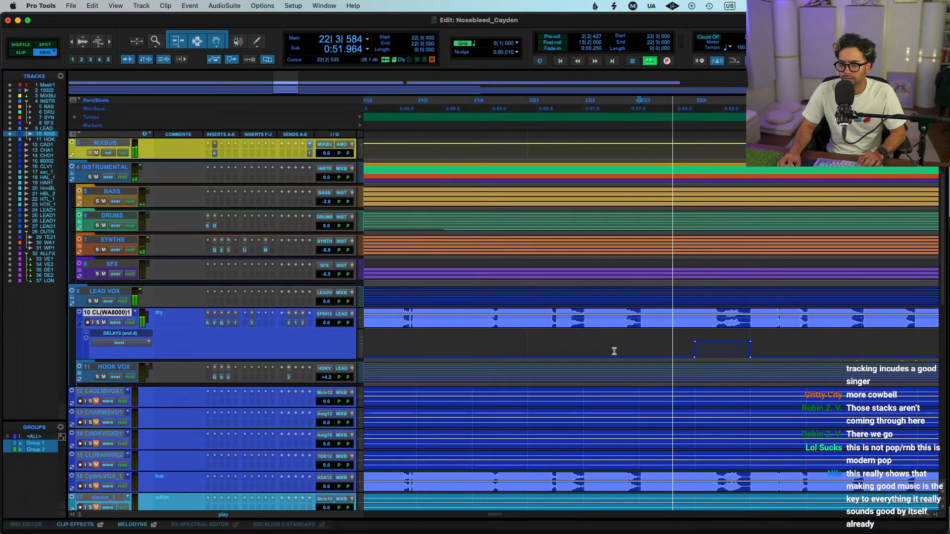
pyautogui.scroll(-5, 614, 349)
pyautogui.scroll(-5, 614, 350)
pyautogui.scroll(7, 613, 352)
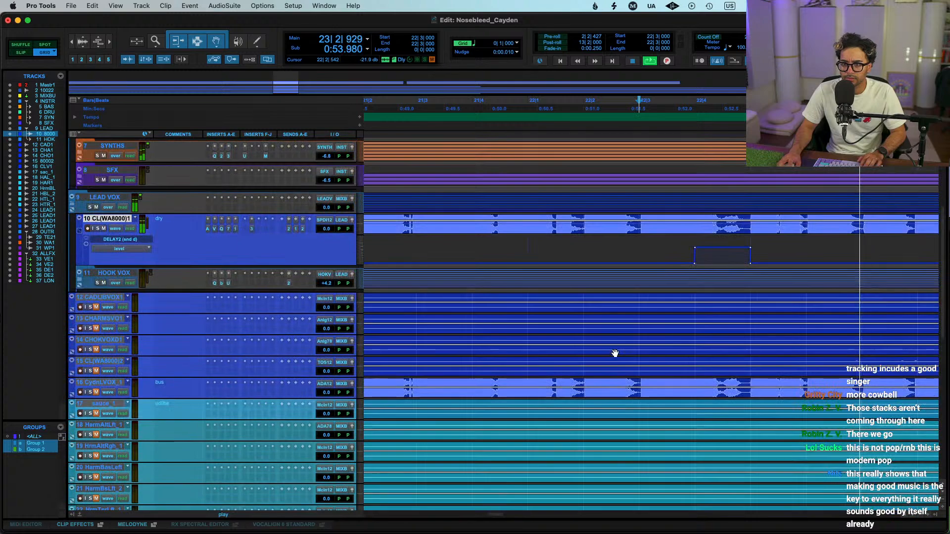
pyautogui.moveTo(728, 236); pyautogui.dragTo(725, 240)
pyautogui.press('space')
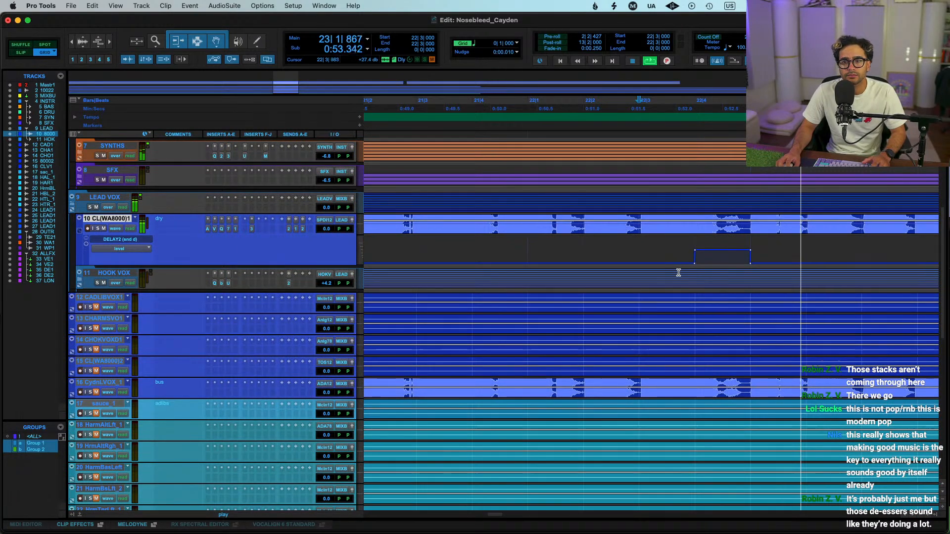
pyautogui.scroll(5, 472, 288)
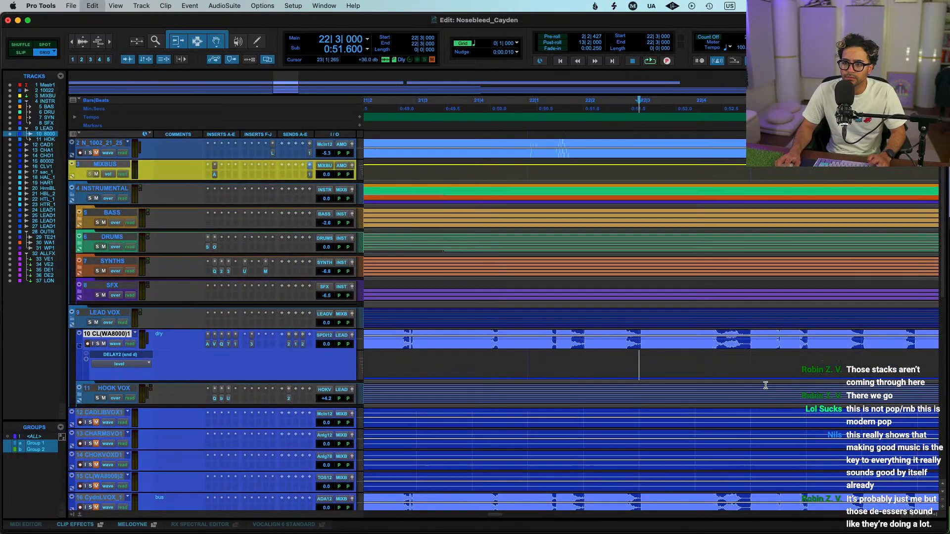
# Raise CL(WA8000)1's DELAY2 send level between 22|3 and 23|1, audition the throw from 21|4, and save the session
pyautogui.press('space')
pyautogui.click(446, 364)
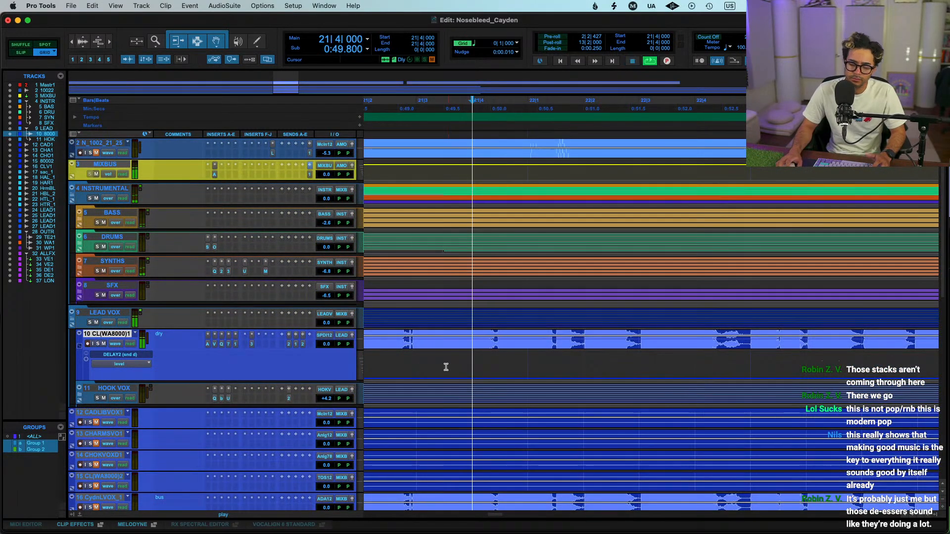
pyautogui.moveTo(636, 365); pyautogui.dragTo(750, 364)
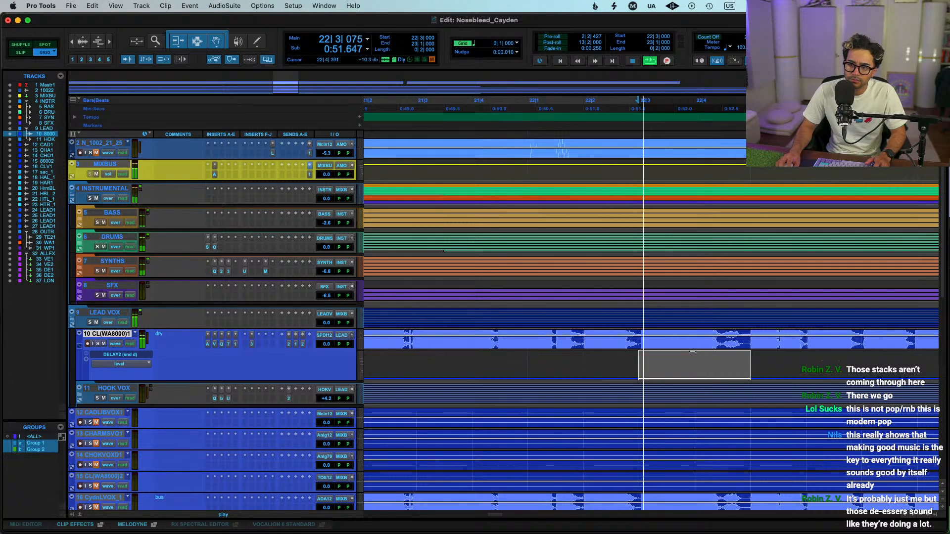
pyautogui.moveTo(686, 358); pyautogui.dragTo(685, 312)
pyautogui.press('space')
pyautogui.press('space')
pyautogui.press('super+s')
# Insert Little AlterBoy before EchoBoy on DELAY2 with the DEEKEI START preset, and close its window
pyautogui.scroll(-15, 489, 385)
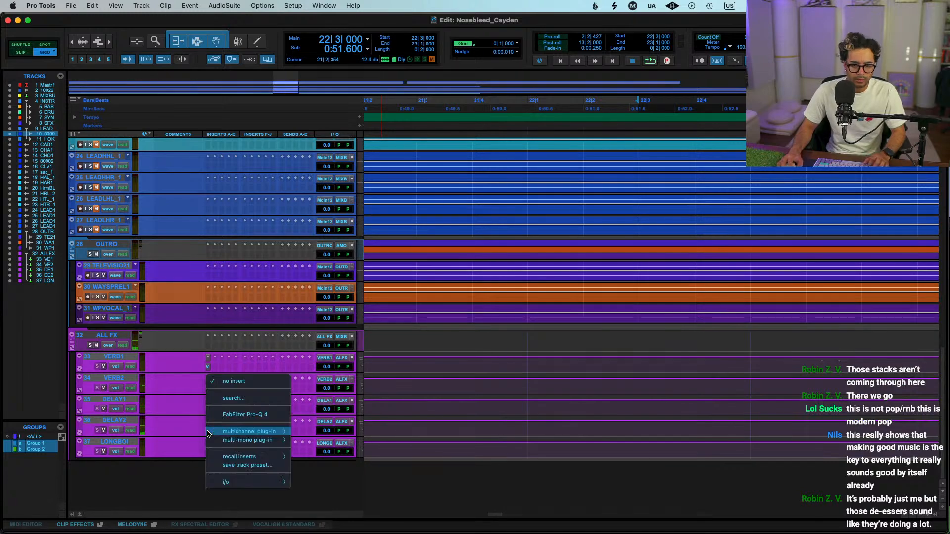
pyautogui.click(207, 434)
pyautogui.write('alter')
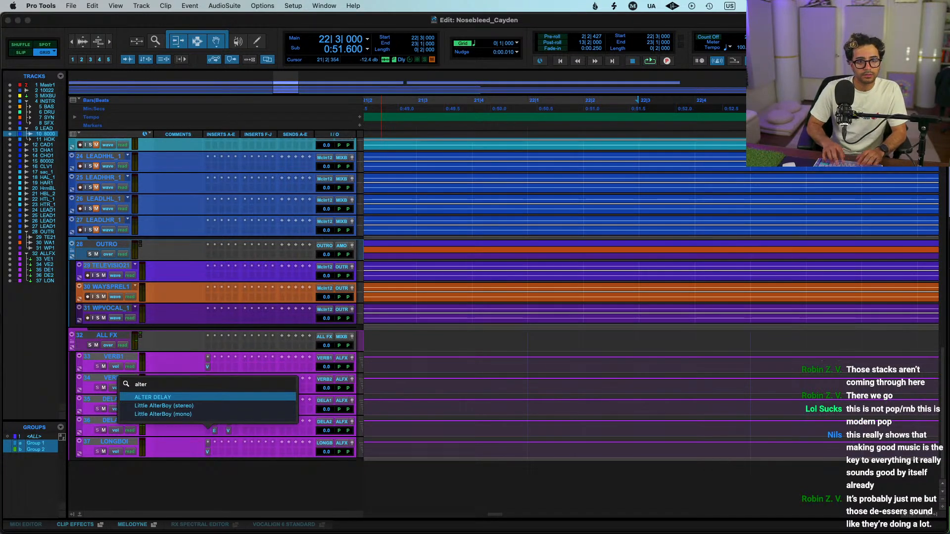
pyautogui.press('Return')
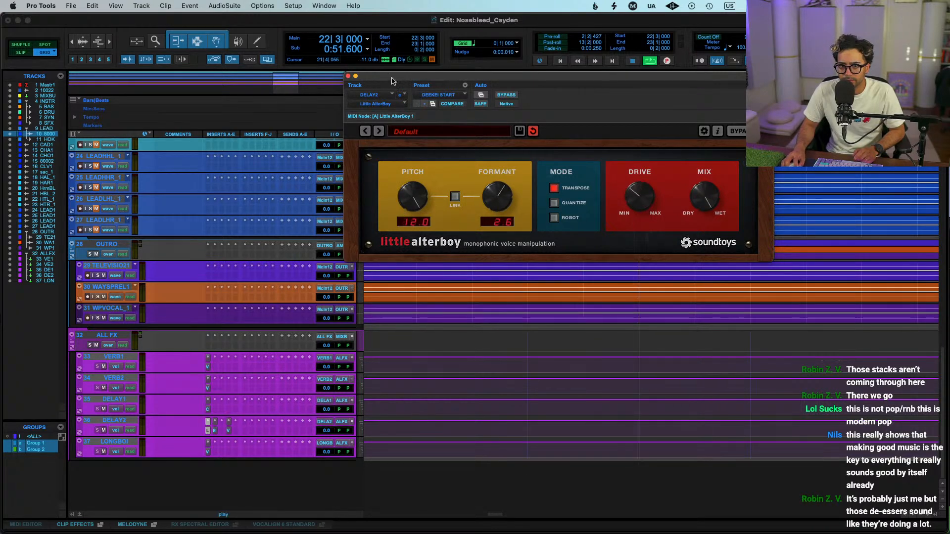
pyautogui.click(348, 76)
# Fine-tune the automated DELAY2 send level on CL(WA8000)1 between 22|3 and 23|1 while replaying the phrase from 21|4
pyautogui.scroll(10, 538, 329)
pyautogui.press('space')
pyautogui.click(476, 327)
pyautogui.press('space')
pyautogui.moveTo(700, 312); pyautogui.dragTo(702, 314)
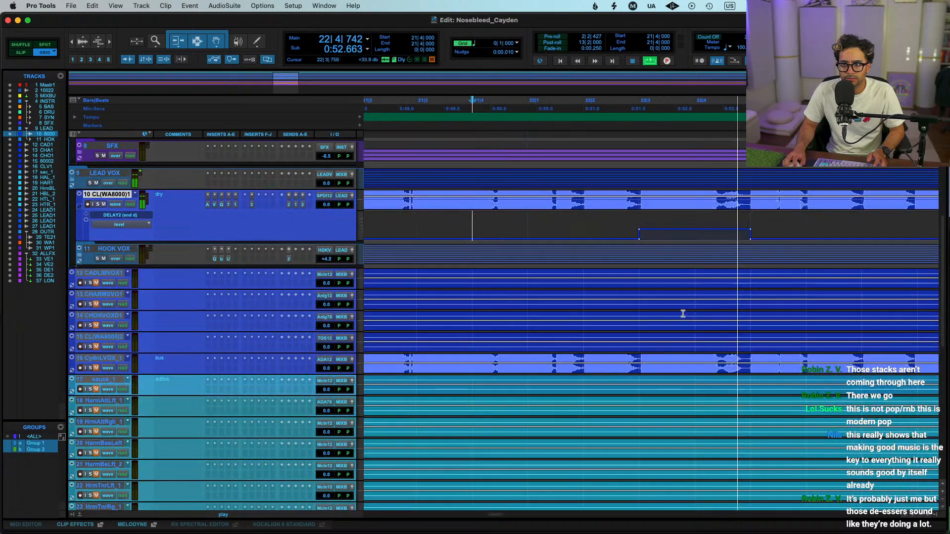
pyautogui.scroll(-10, 435, 388)
pyautogui.press('space')
pyautogui.press('space')
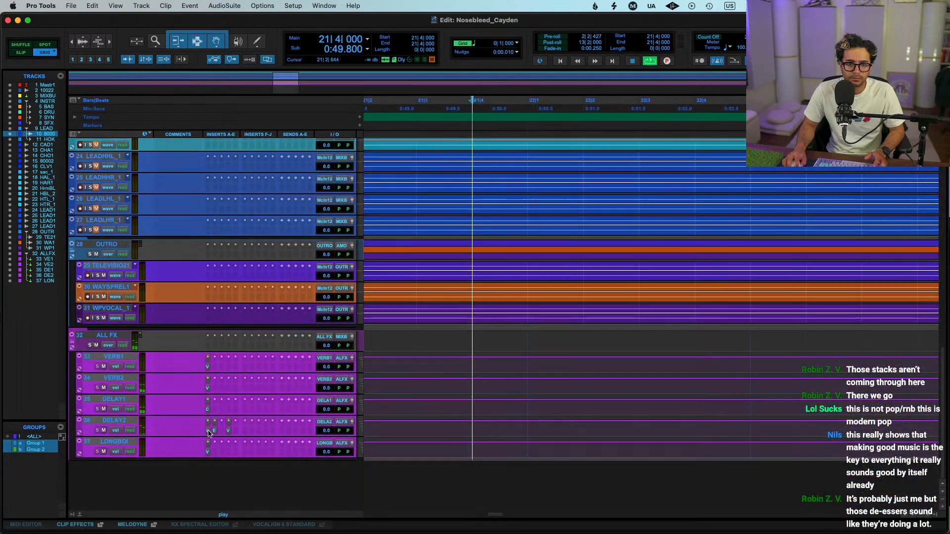
# Check the Little AlterBoy settings on DELAY2 during playback and close its window
pyautogui.click(207, 430)
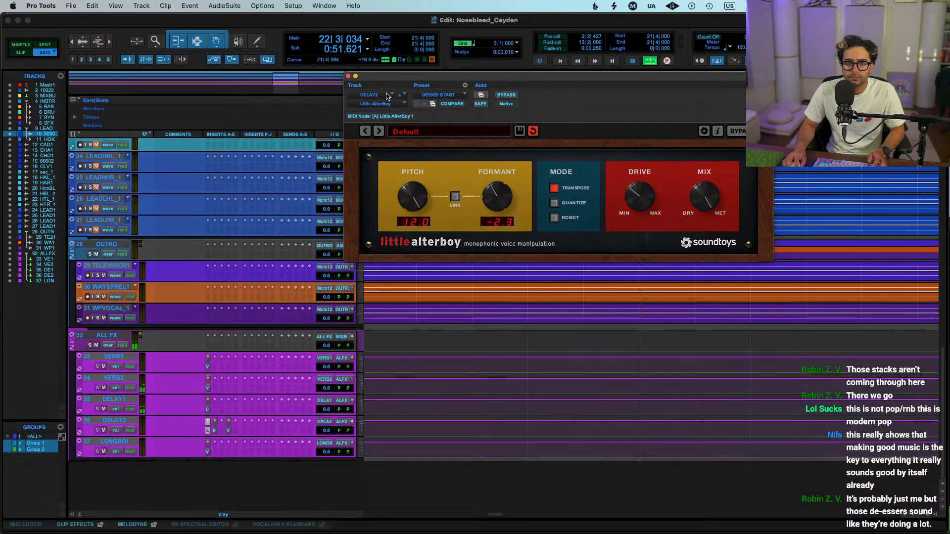
pyautogui.click(348, 76)
pyautogui.scroll(10, 641, 263)
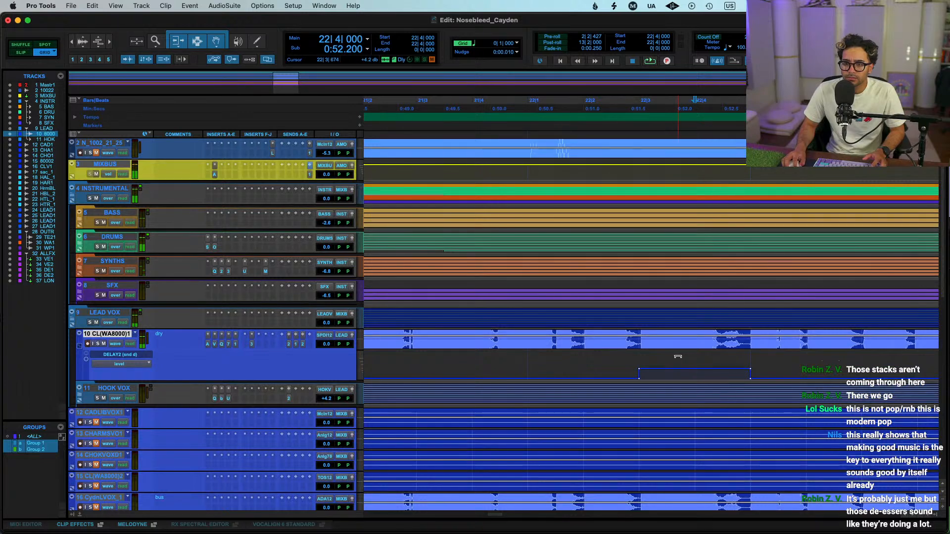
# Delete the DELAY2 send automation on CL(WA8000)1 between 21|3 and 23|3
pyautogui.press('r')
pyautogui.press('r')
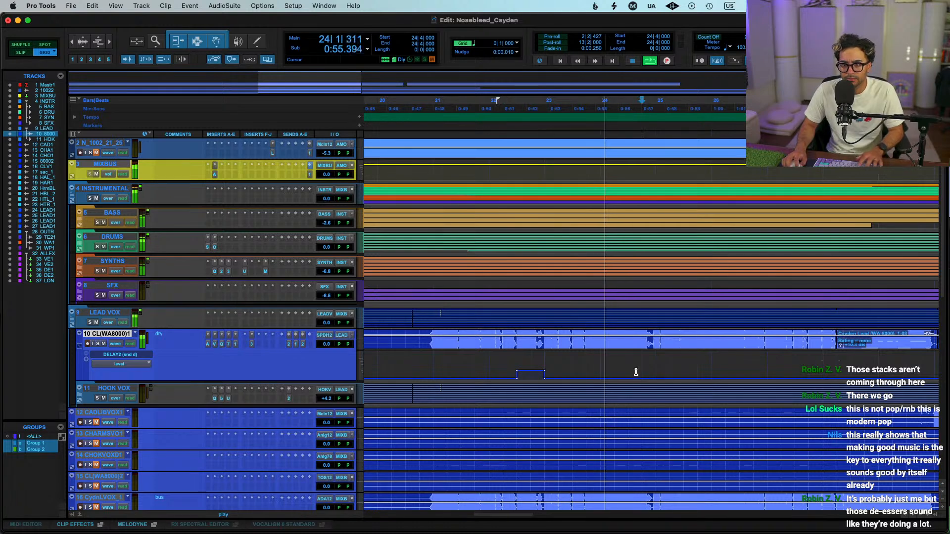
pyautogui.press('t')
pyautogui.hscroll(3, 656, 367)
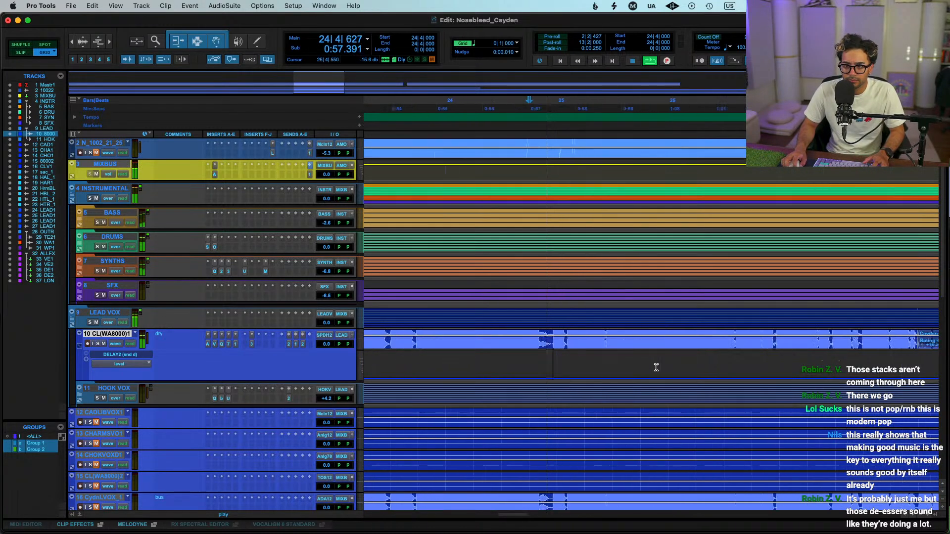
pyautogui.hscroll(-4, 578, 356)
pyautogui.press('r')
pyautogui.click(458, 368)
pyautogui.moveTo(605, 372); pyautogui.dragTo(488, 373)
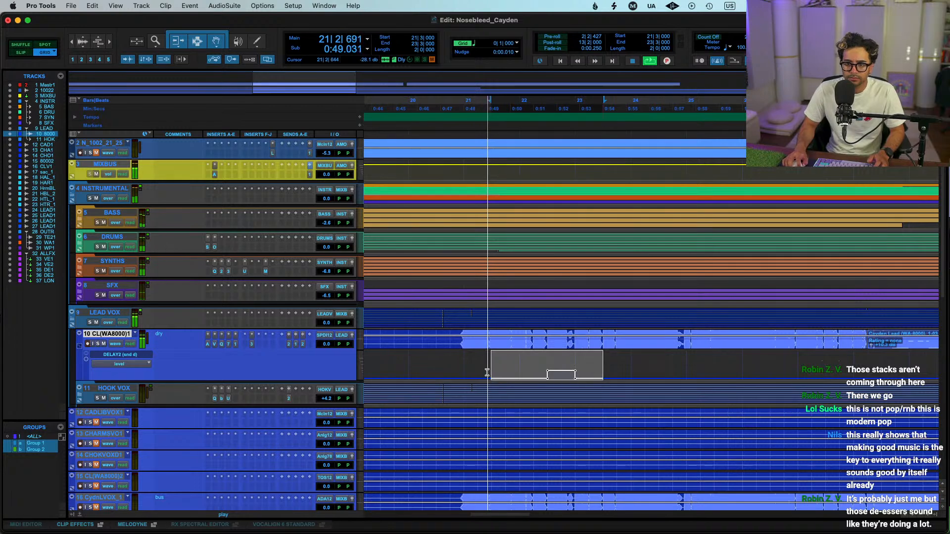
pyautogui.press('Delete')
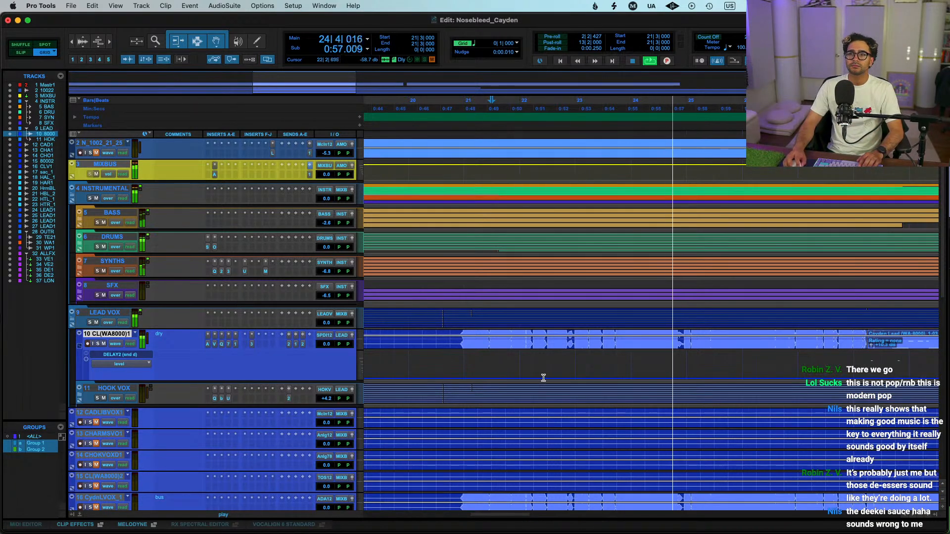
# Try a DELAY2 send throw at -18.8 dB on CL(WA8000)1 between 24|3 and 25|1, auditioning it from 24|1
pyautogui.press('space')
pyautogui.moveTo(665, 366); pyautogui.dragTo(682, 365)
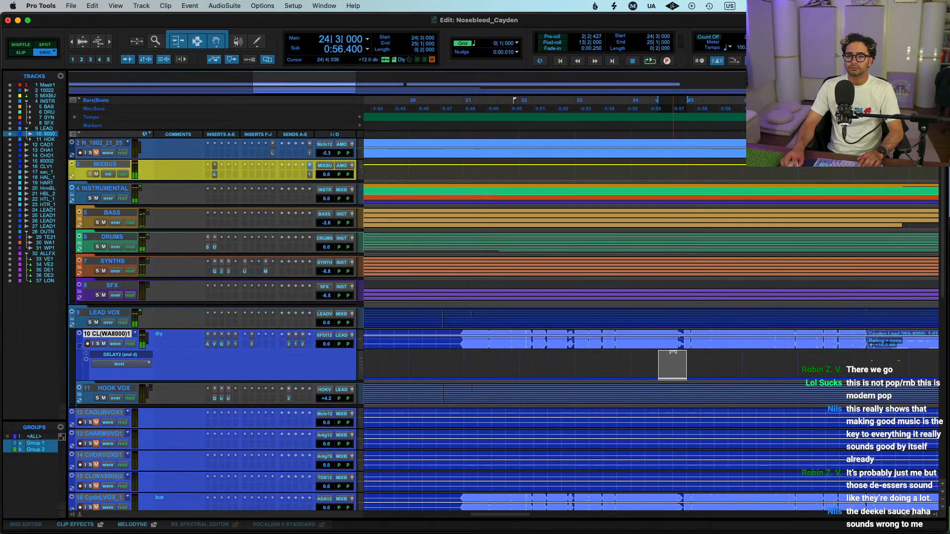
pyautogui.click(685, 361)
pyautogui.press('t')
pyautogui.press('t')
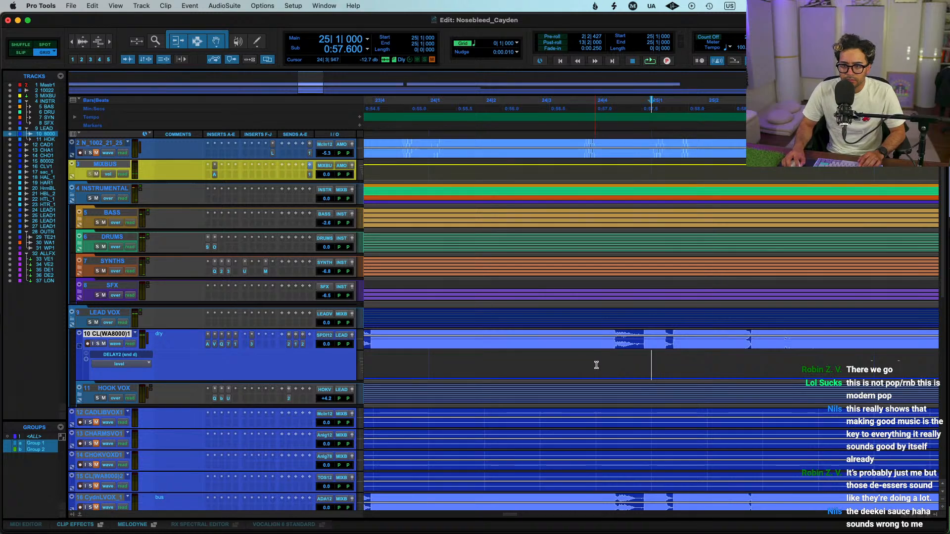
pyautogui.press('space')
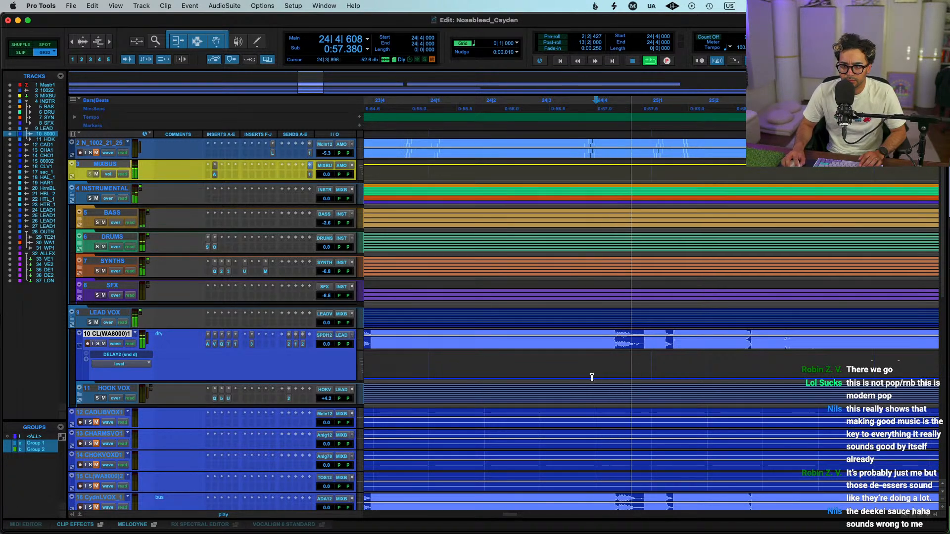
pyautogui.moveTo(540, 366); pyautogui.dragTo(651, 365)
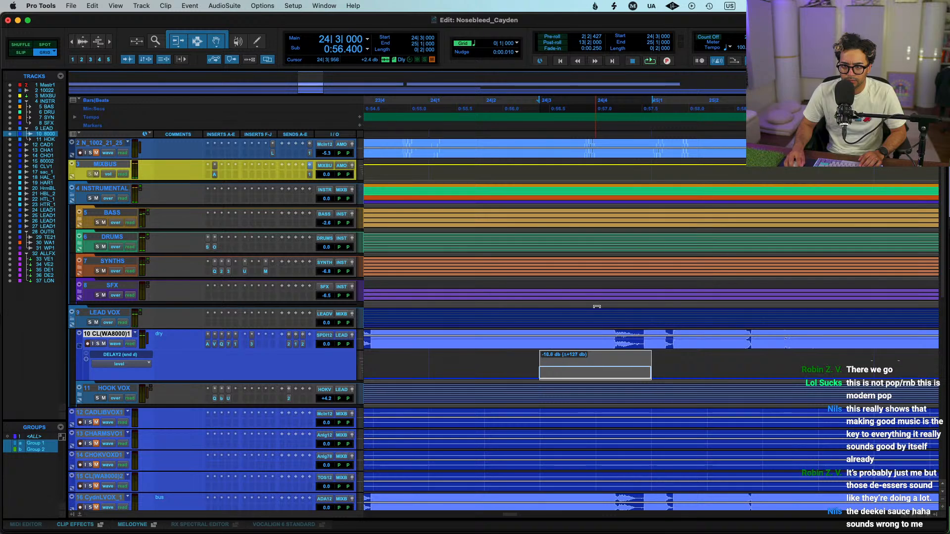
pyautogui.click(438, 365)
pyautogui.press('r')
pyautogui.press('space')
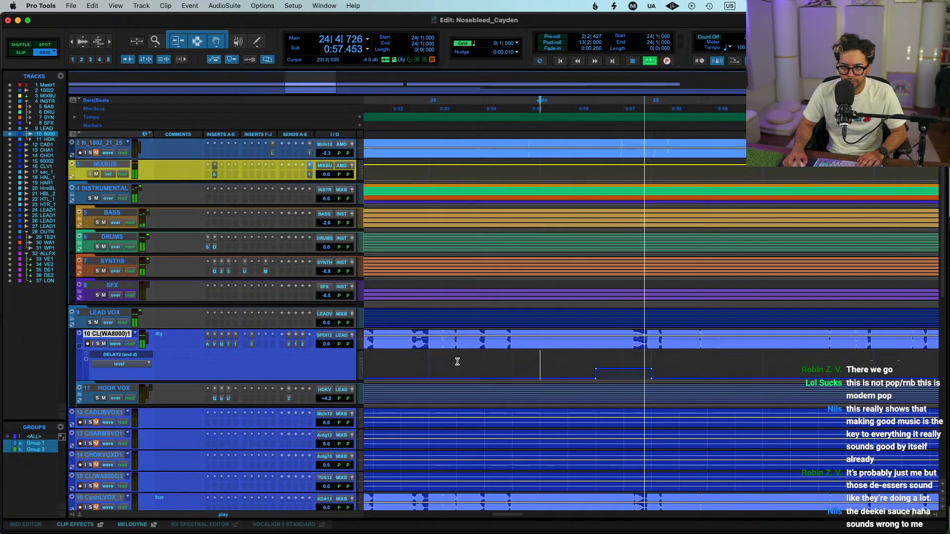
# Stop playback and remove the DELAY2 send throw between 24|3 and 25|1 on CL(WA8000)1
pyautogui.press('r')
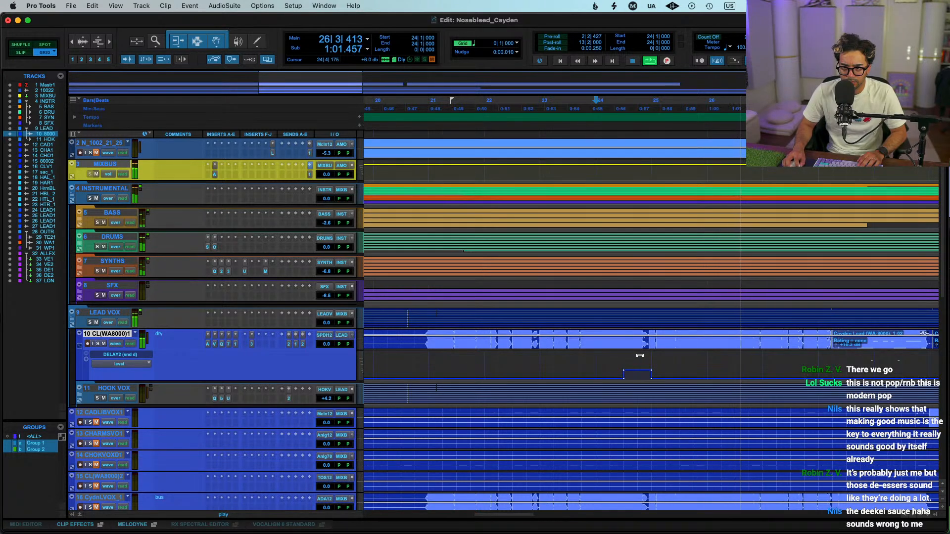
pyautogui.moveTo(678, 369); pyautogui.dragTo(554, 366)
pyautogui.press('space')
pyautogui.press('Delete')
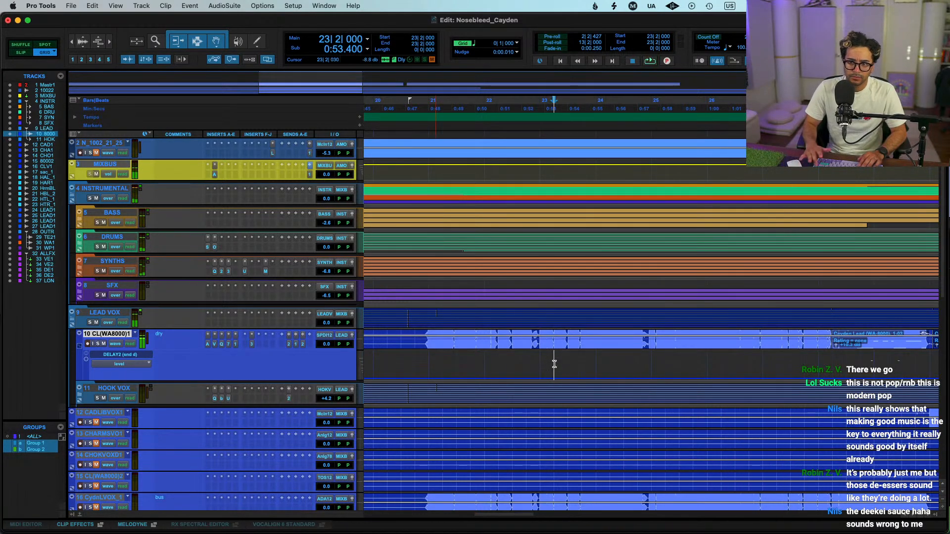
# Lower CL(WA8000)1's DELAY2 send to -31.0 dB while auditioning the vocal from 20|4
pyautogui.click(303, 345)
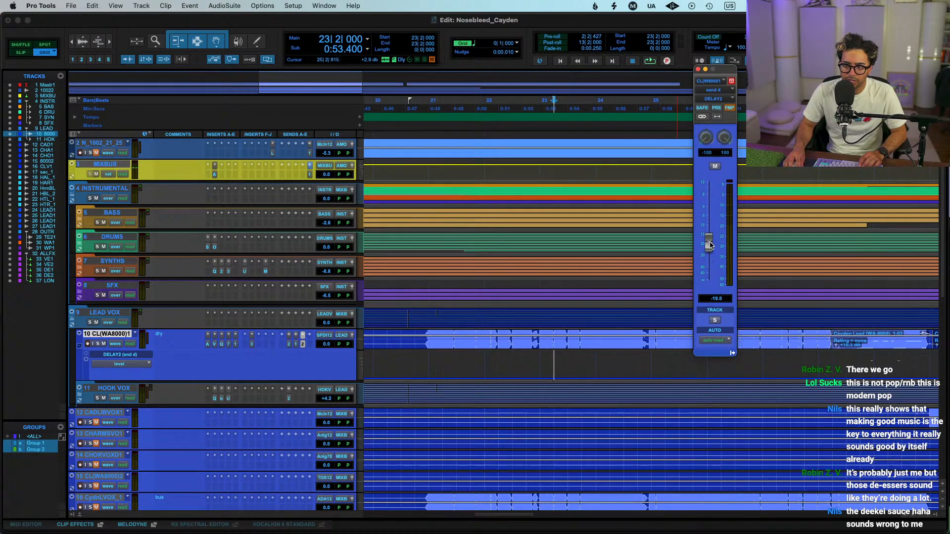
pyautogui.scroll(-15, 403, 402)
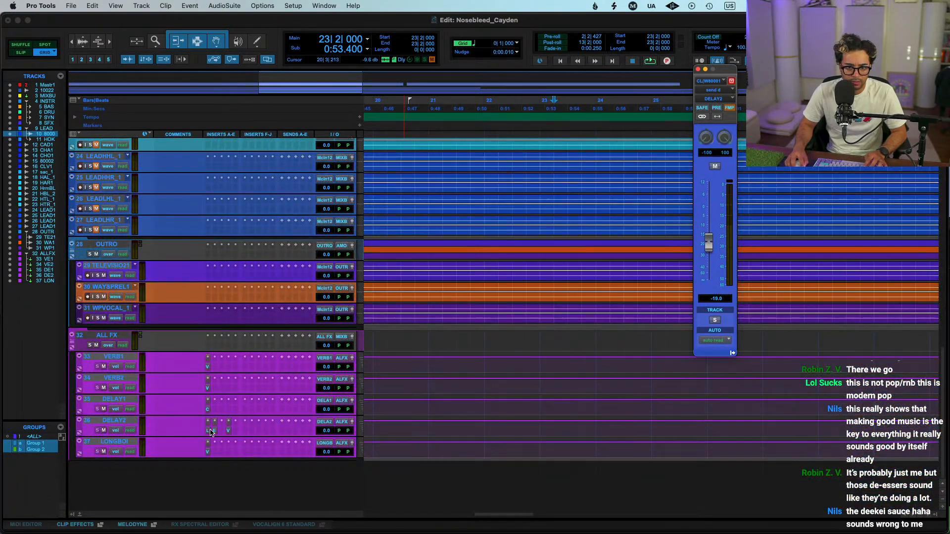
pyautogui.press('space')
pyautogui.scroll(20, 298, 445)
pyautogui.click(419, 392)
pyautogui.press('space')
pyautogui.press('space')
pyautogui.moveTo(708, 250); pyautogui.dragTo(708, 264)
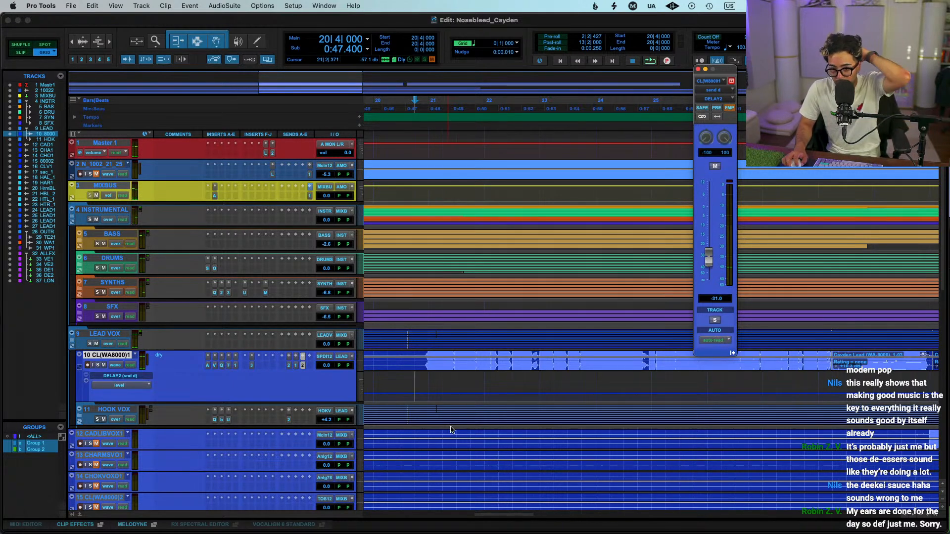
# Insert a stereo Ozone 11 Imager on CL(WA8000)1 and load its DK WIDER preset
pyautogui.click(266, 371)
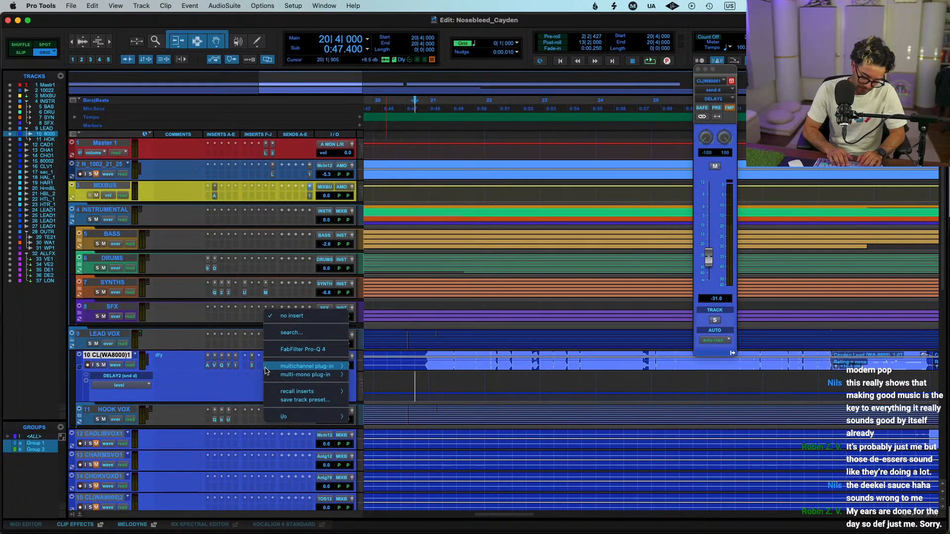
pyautogui.press('s')
pyautogui.press('Return')
pyautogui.write('imager')
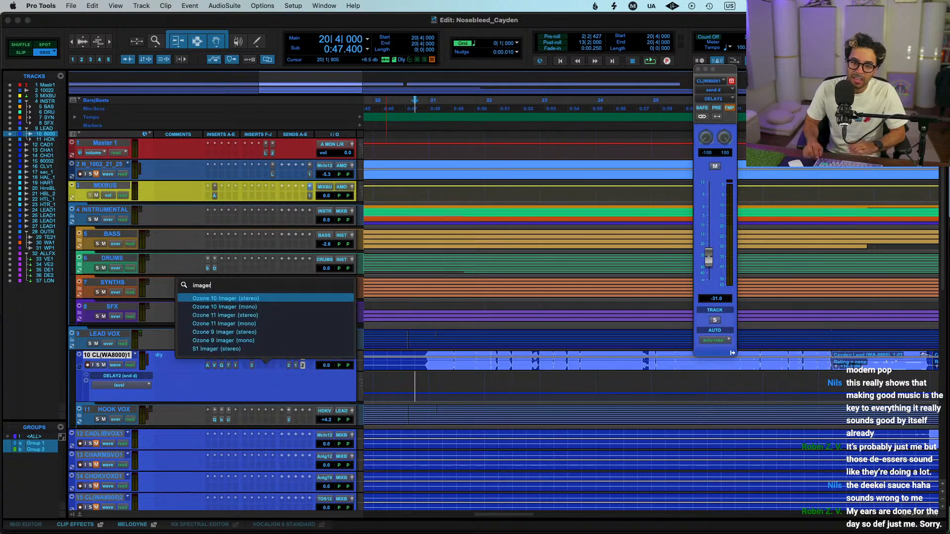
pyautogui.press('Down')
pyautogui.press('Return')
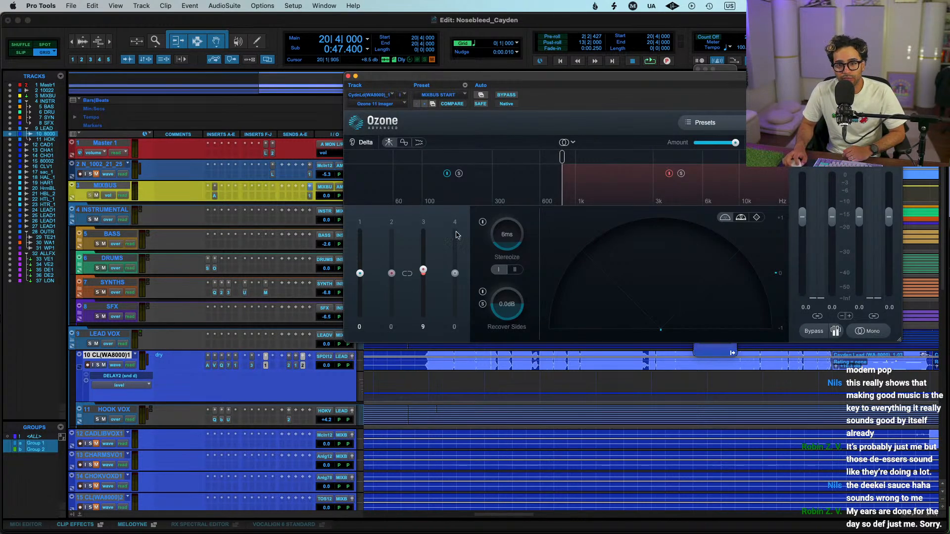
pyautogui.click(449, 96)
pyautogui.click(447, 87)
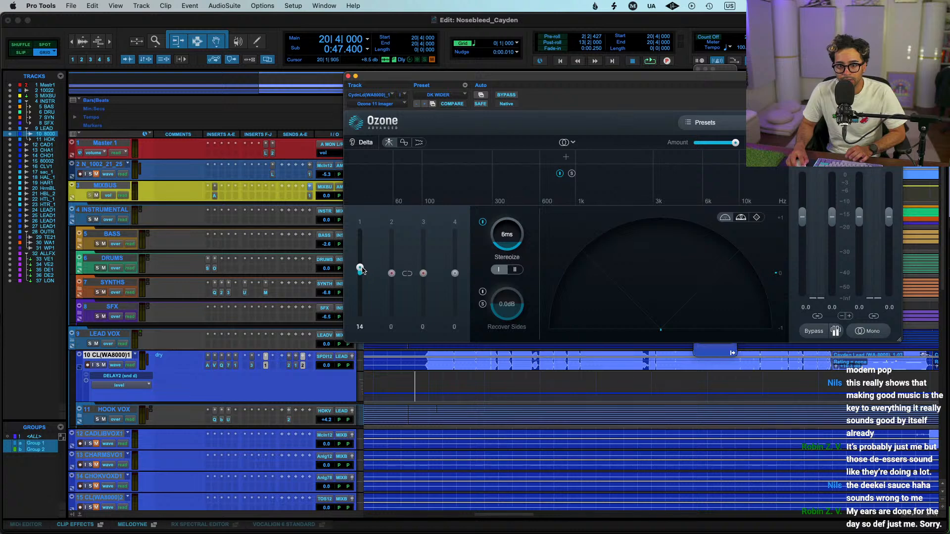
# Raise the Imager's band 1 width to 20, compare it against bypass during playback, and close the plug-in
pyautogui.moveTo(361, 269); pyautogui.dragTo(360, 267)
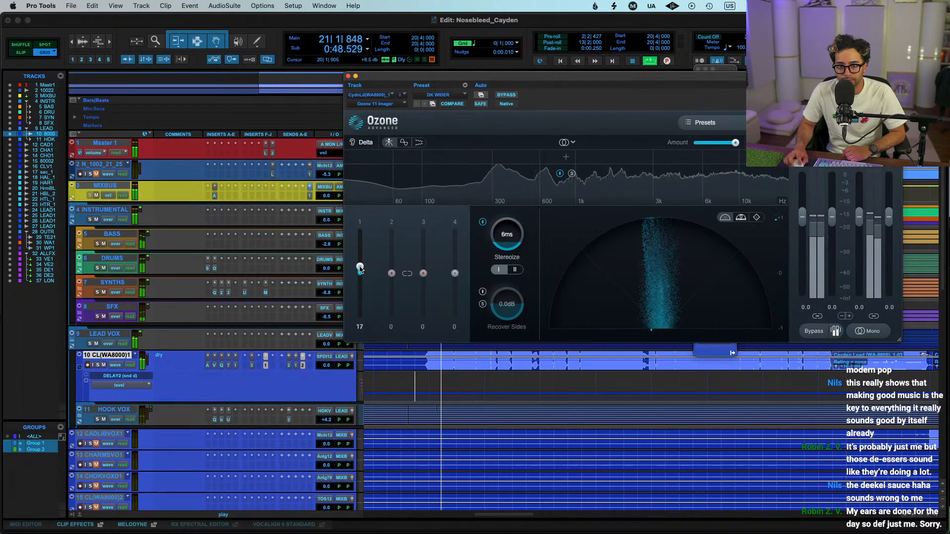
pyautogui.click(507, 95)
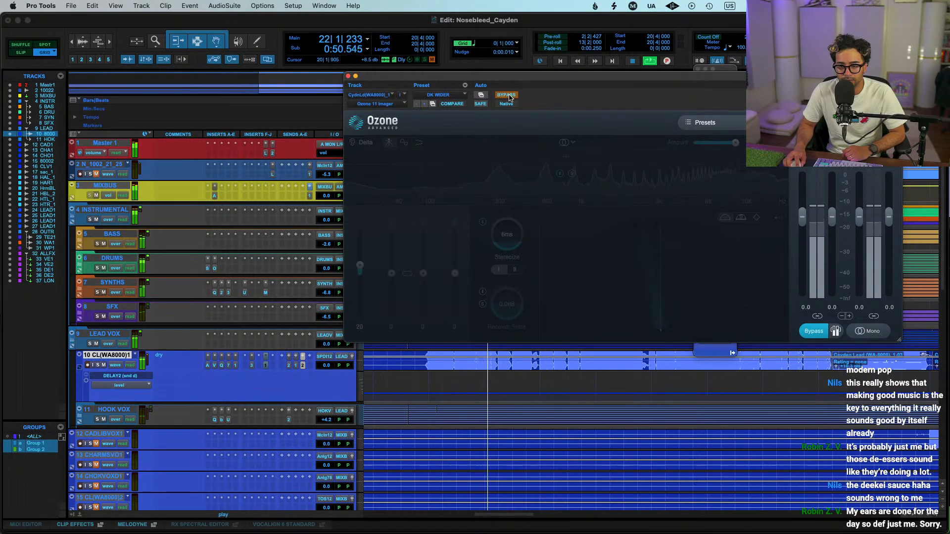
pyautogui.click(506, 95)
pyautogui.click(348, 75)
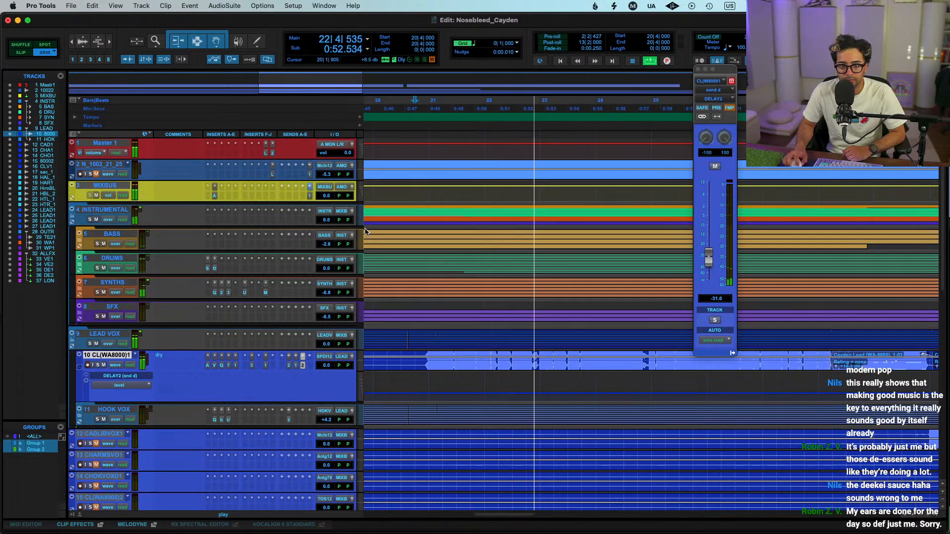
# Add a VERB1 send to CL(WA8000)1 and set its level to -28.9 dB during playback
pyautogui.click(295, 366)
pyautogui.moveTo(312, 375)
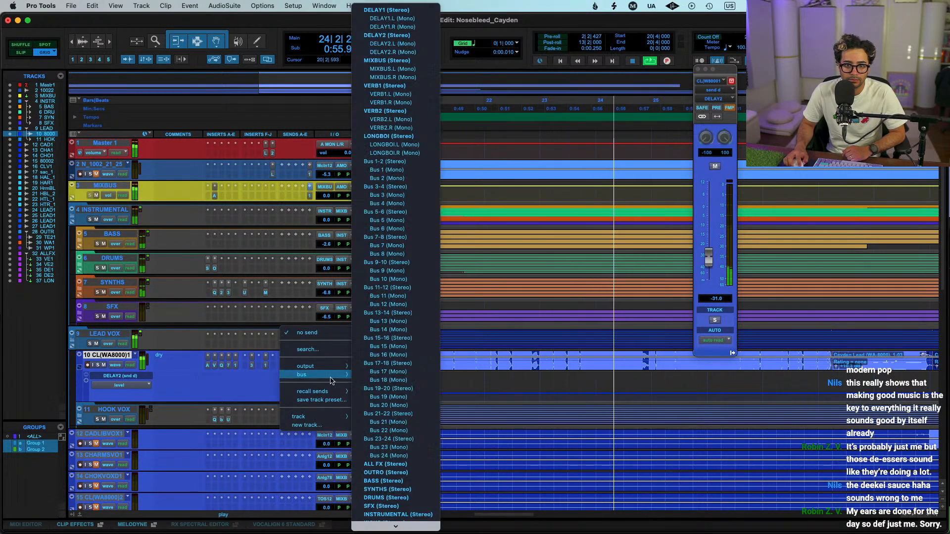
pyautogui.click(388, 85)
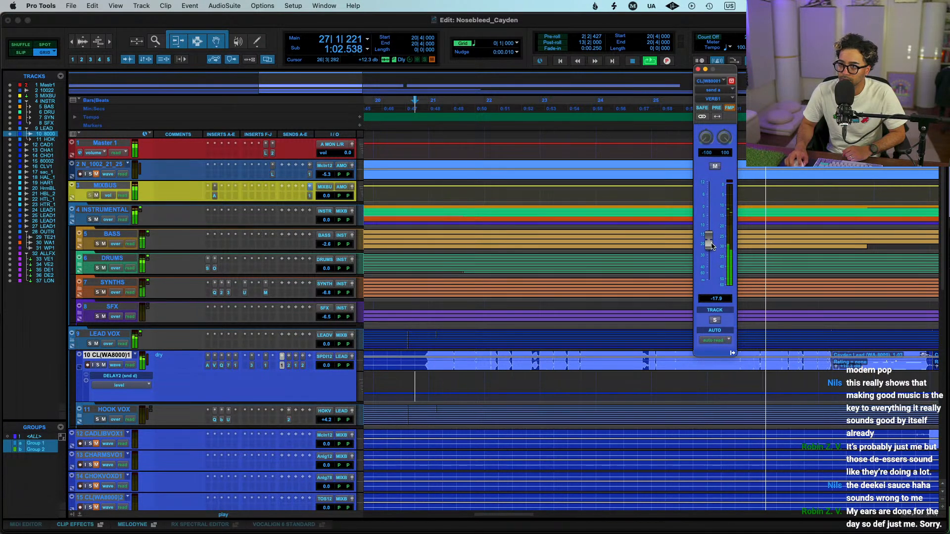
pyautogui.moveTo(708, 246); pyautogui.dragTo(711, 254)
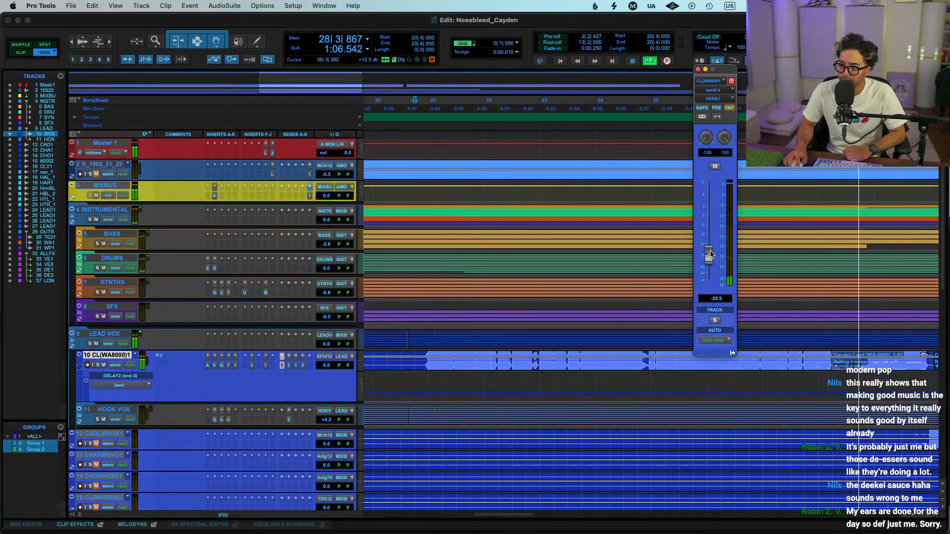
# Automate the ALL FX volume down to silence between 28|2 and 29|1, and audition the drop from 27|3
pyautogui.click(831, 389)
pyautogui.press('space')
pyautogui.press('t')
pyautogui.press('space')
pyautogui.scroll(-5, 831, 390)
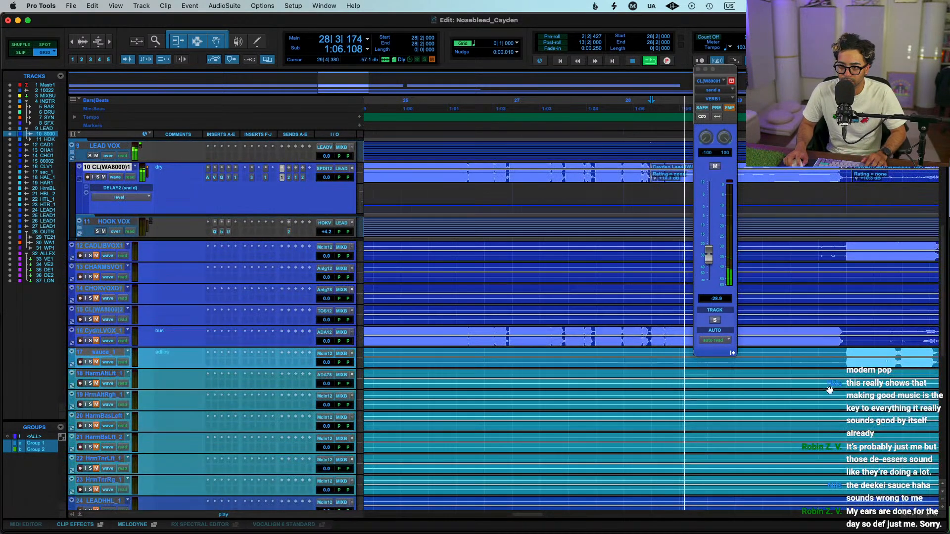
pyautogui.scroll(-8, 831, 389)
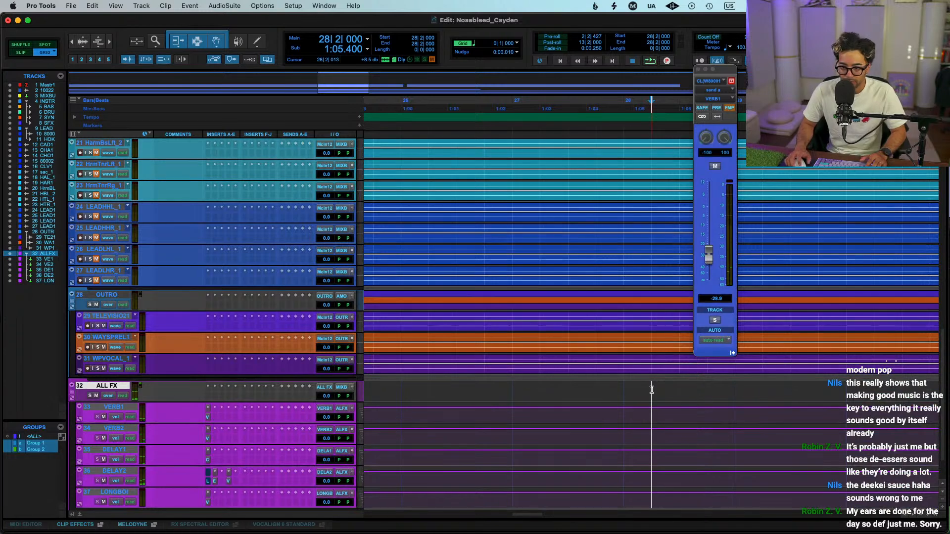
pyautogui.press('space')
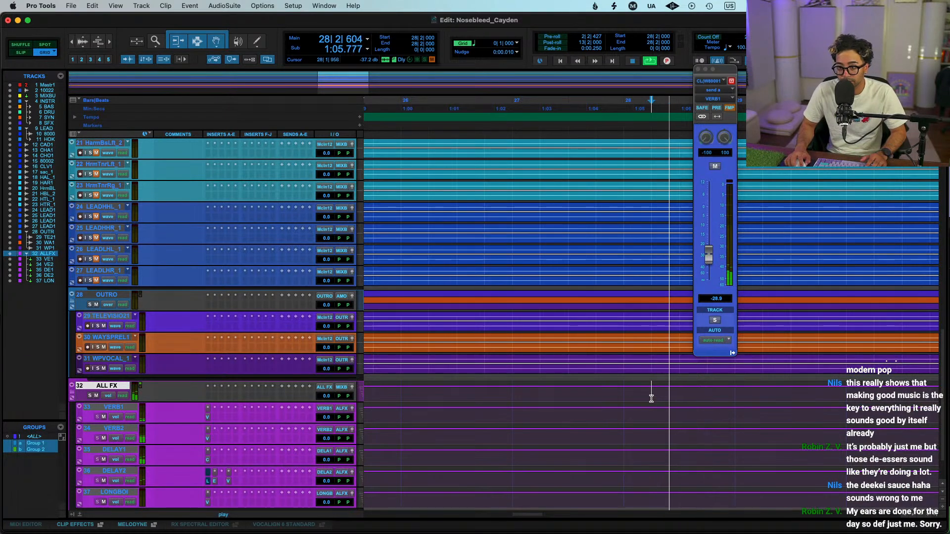
pyautogui.moveTo(651, 399); pyautogui.dragTo(731, 400)
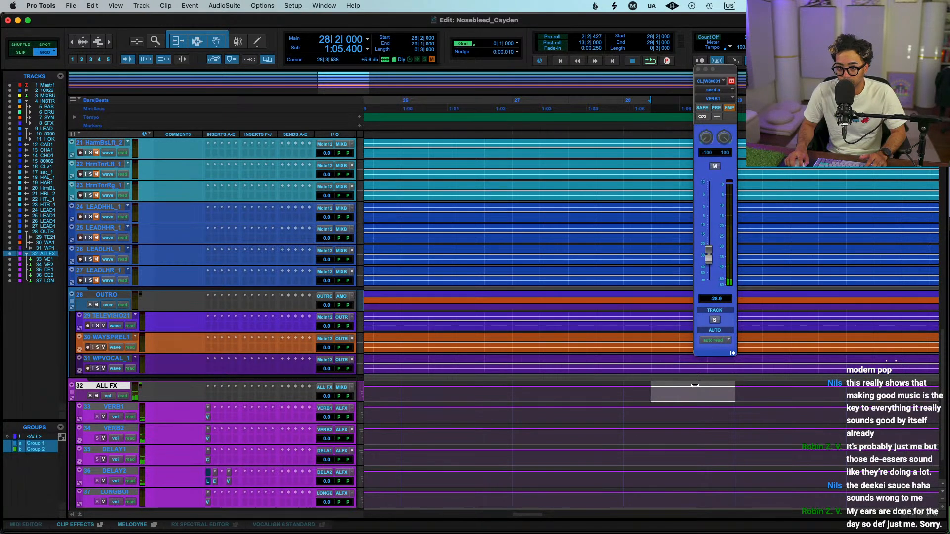
pyautogui.click(569, 398)
pyautogui.press('space')
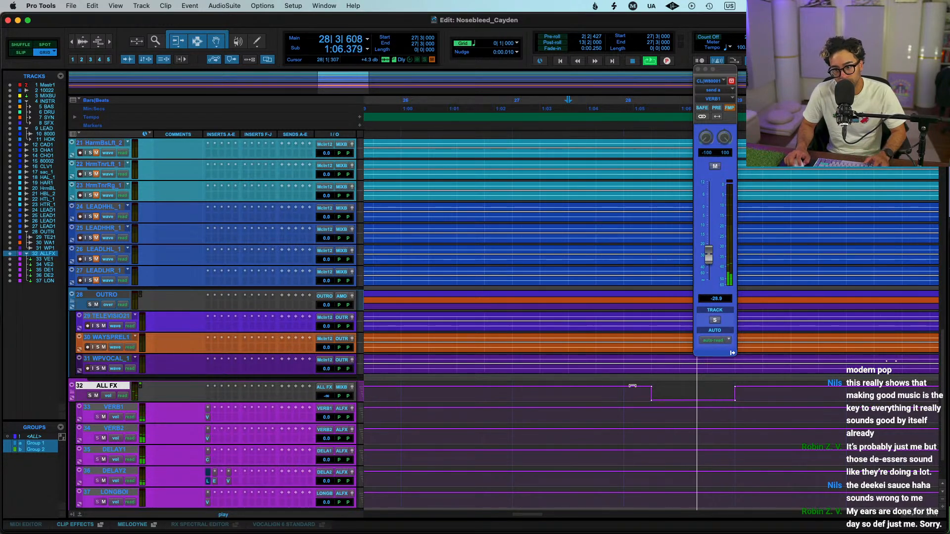
# Reshape the ALL FX volume breakpoints before 28|2, trying a sloped fade and restoring an abrupt cut, while replaying from 27|3
pyautogui.click(604, 396)
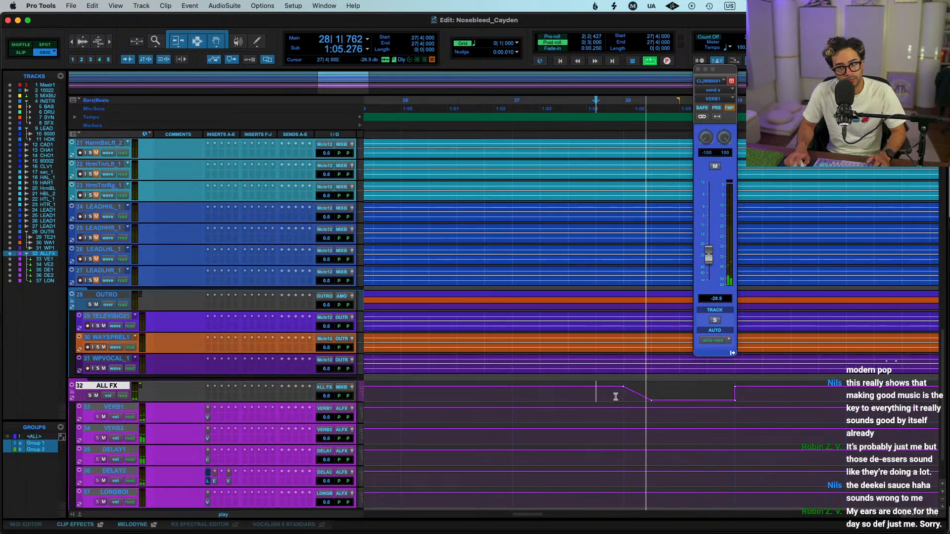
pyautogui.click(644, 387)
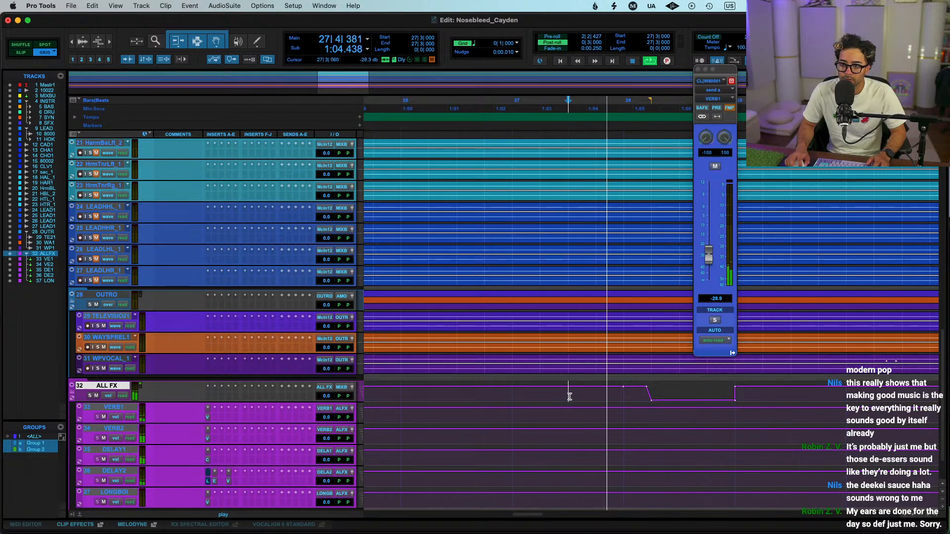
pyautogui.keyDown('super'); pyautogui.click(662, 387); pyautogui.keyUp('super')
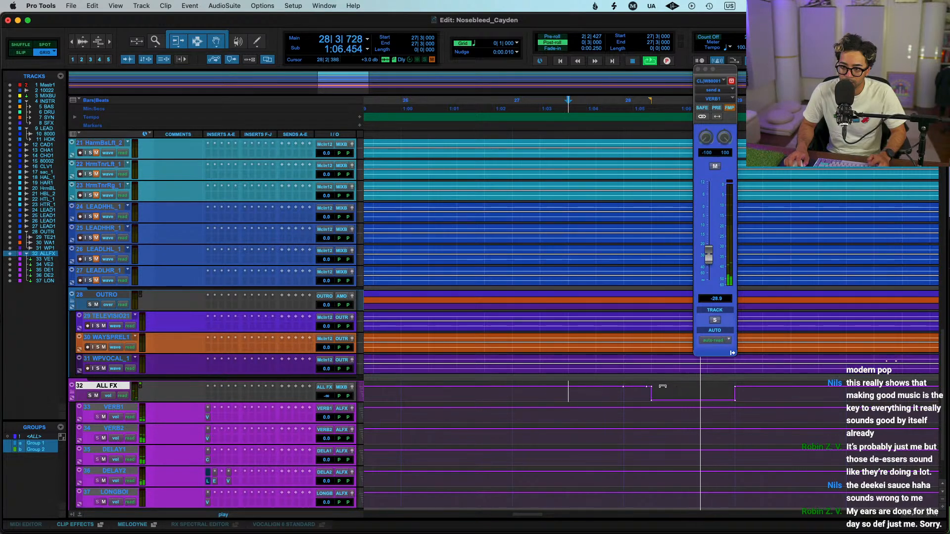
pyautogui.press('space')
pyautogui.scroll(10, 645, 406)
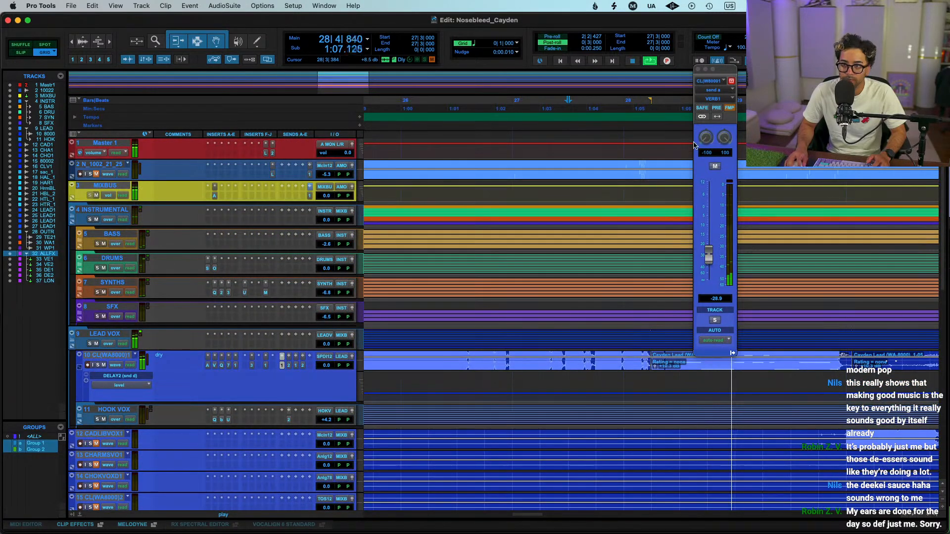
# Close the VERB1 send window and audition the lead vocal around 29|1 to 29|3
pyautogui.click(698, 69)
pyautogui.scroll(-5, 675, 261)
pyautogui.scroll(-3, 676, 261)
pyautogui.scroll(5, 676, 268)
pyautogui.press('r')
pyautogui.press('space')
pyautogui.click(714, 280)
pyautogui.press('space')
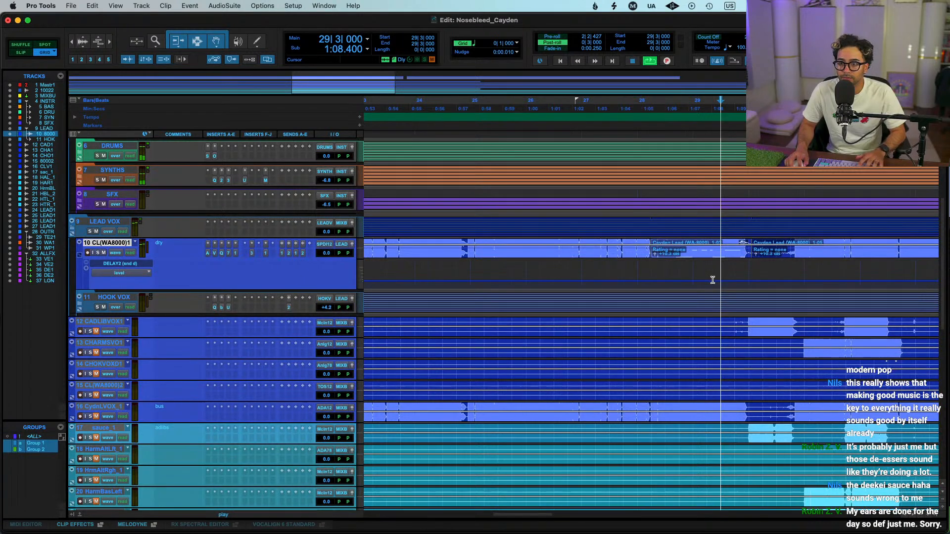
pyautogui.press('t')
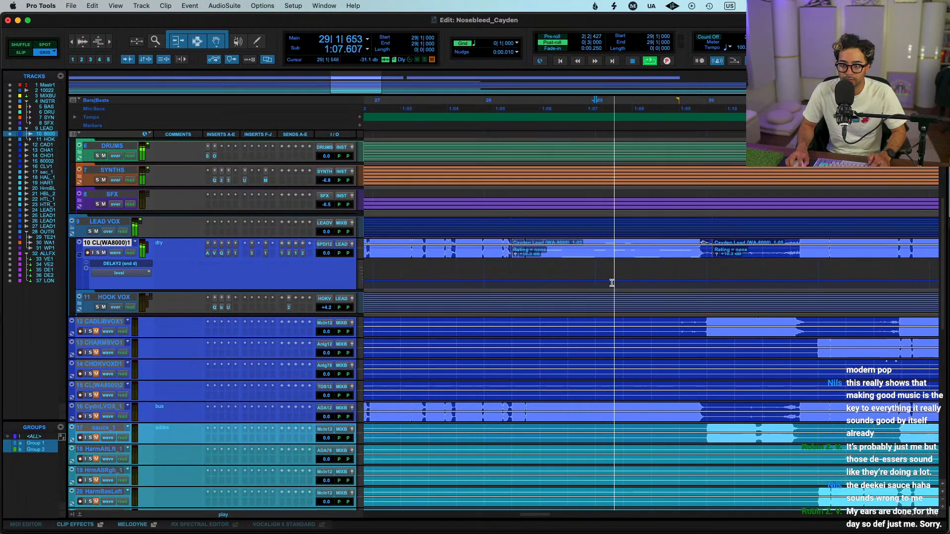
# Raise the DELAY2 send level automation on CL(WA8000)1 between 29|3 and 30|1
pyautogui.keyDown('super'); pyautogui.click(598, 282); pyautogui.keyUp('super')
pyautogui.click(149, 272)
pyautogui.click(166, 275)
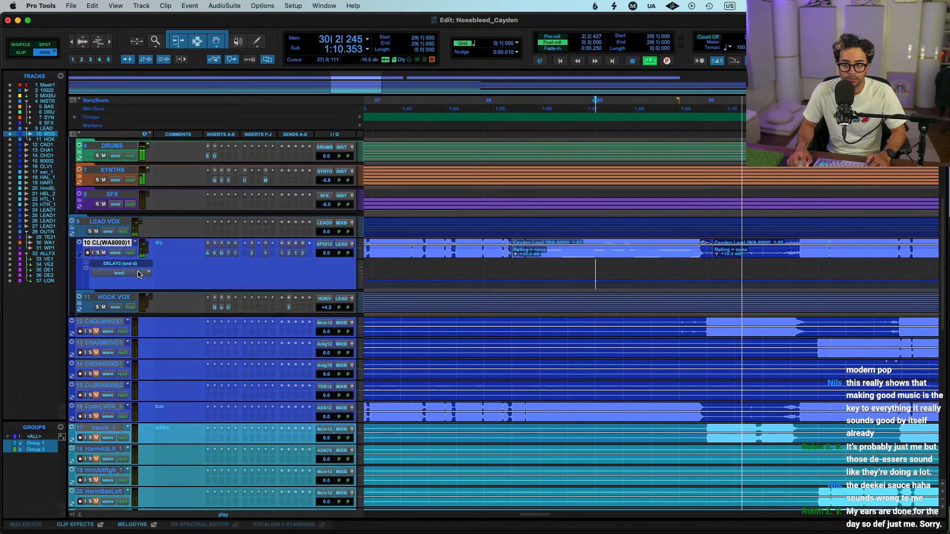
pyautogui.click(678, 281)
pyautogui.moveTo(651, 280); pyautogui.dragTo(681, 264)
pyautogui.press('space')
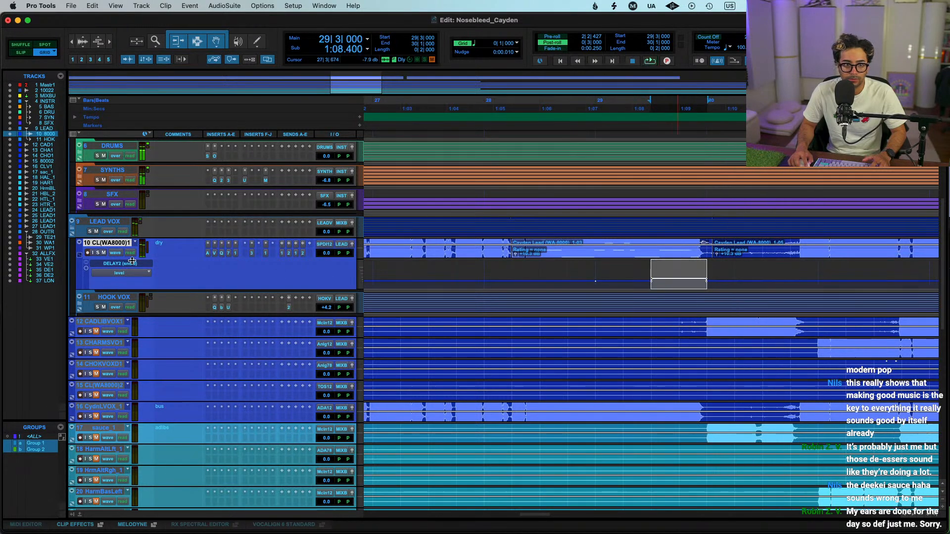
# Add a second automation lane under CL(WA8000)1 showing the VERB1 send level
pyautogui.click(87, 270)
pyautogui.click(119, 303)
pyautogui.moveTo(233, 279)
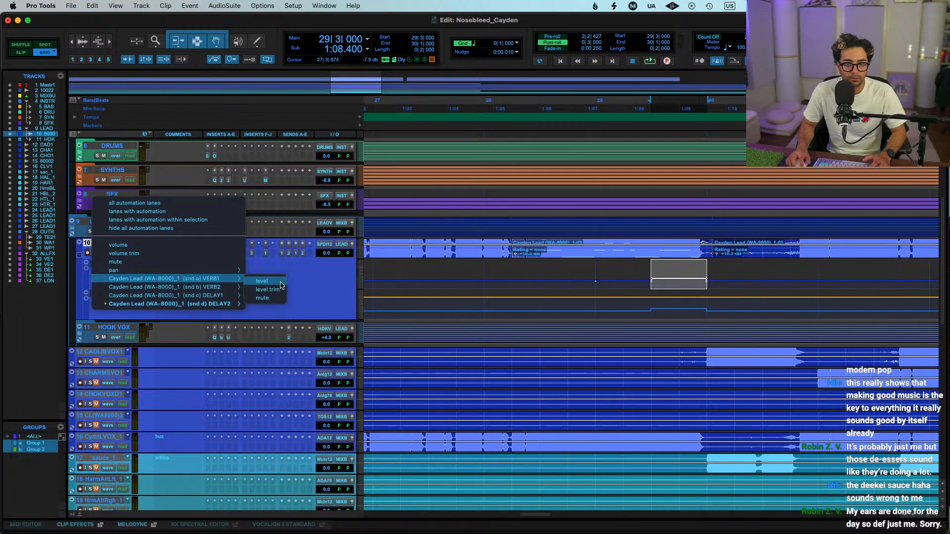
pyautogui.click(262, 282)
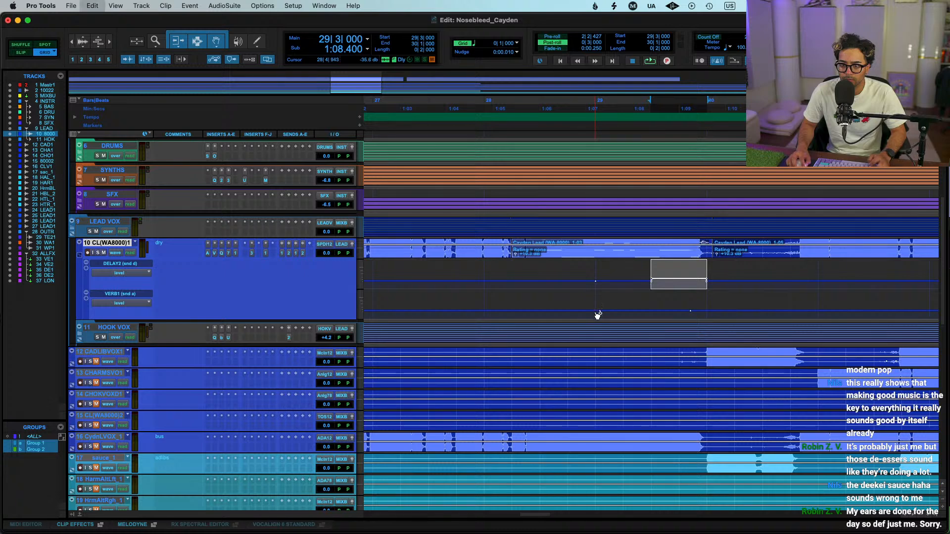
# Raise the VERB1 send level from 29|1, sloping it back down to end at 30|1, while playing from 28|3
pyautogui.click(548, 311)
pyautogui.press('space')
pyautogui.moveTo(653, 296); pyautogui.dragTo(654, 297)
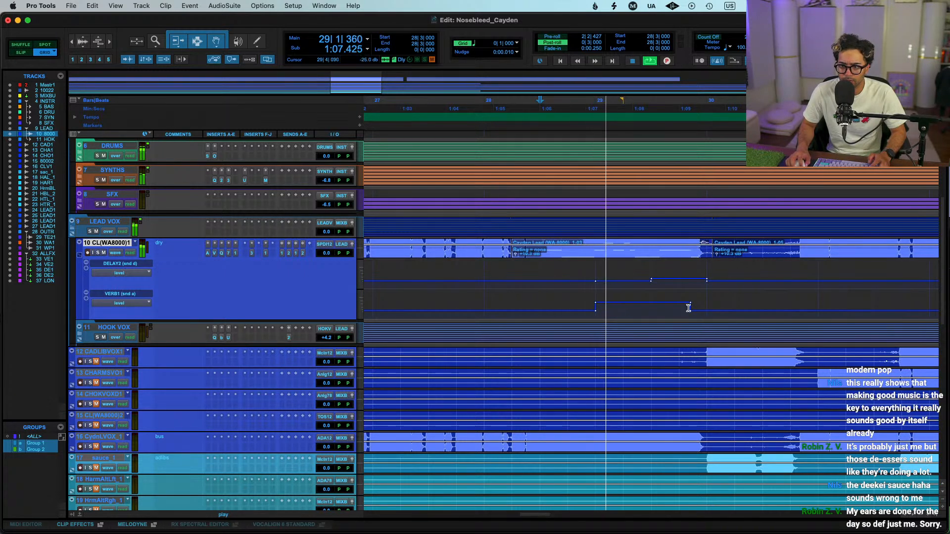
pyautogui.moveTo(635, 292); pyautogui.dragTo(635, 293)
pyautogui.moveTo(691, 311); pyautogui.dragTo(706, 311)
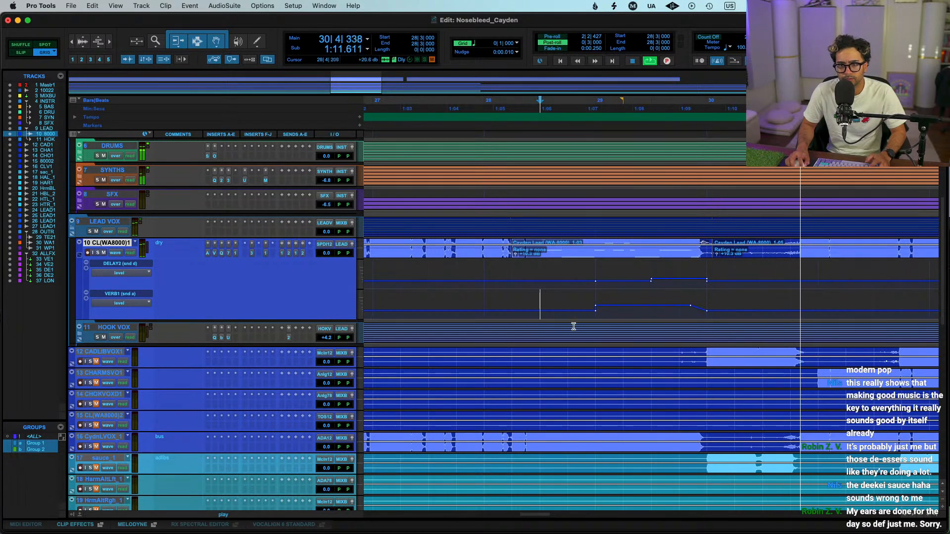
pyautogui.press('space')
# Add a LONGBOI send to CL(WA8000)1, show its level automation lane, and close the send window
pyautogui.click(309, 253)
pyautogui.moveTo(342, 262)
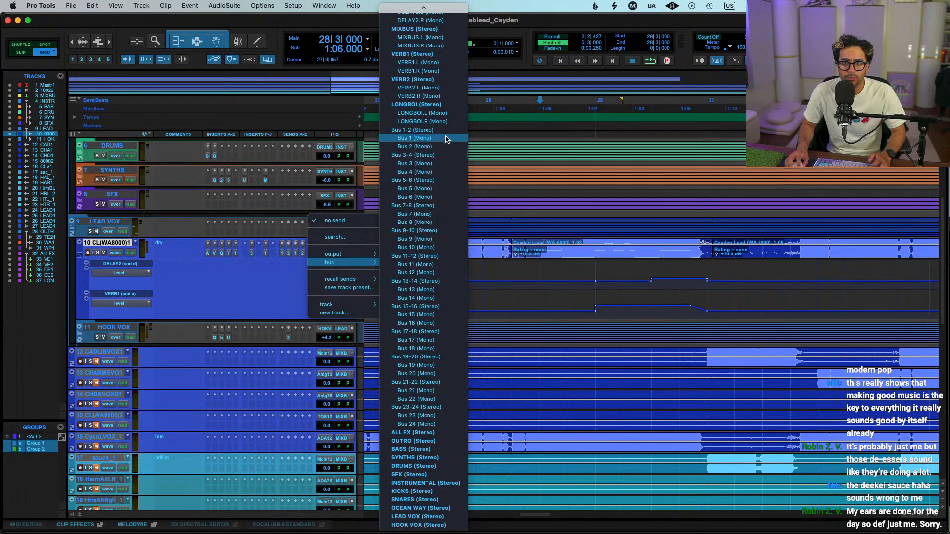
pyautogui.click(417, 104)
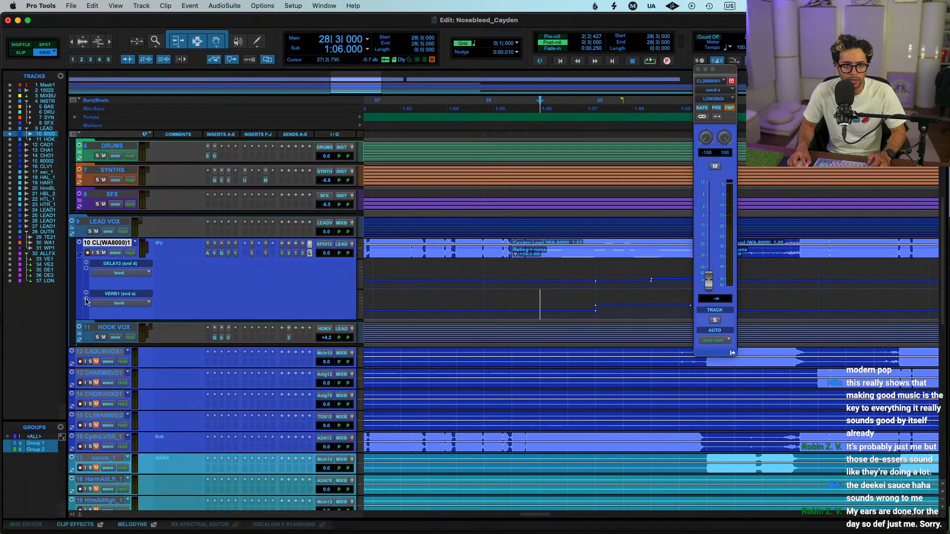
pyautogui.click(87, 299)
pyautogui.click(118, 333)
pyautogui.moveTo(229, 368)
pyautogui.click(264, 370)
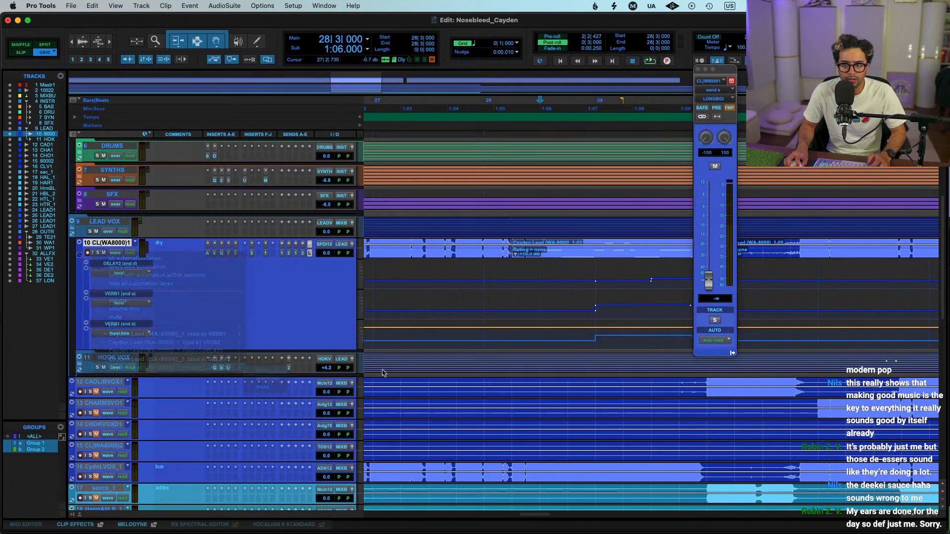
pyautogui.click(699, 69)
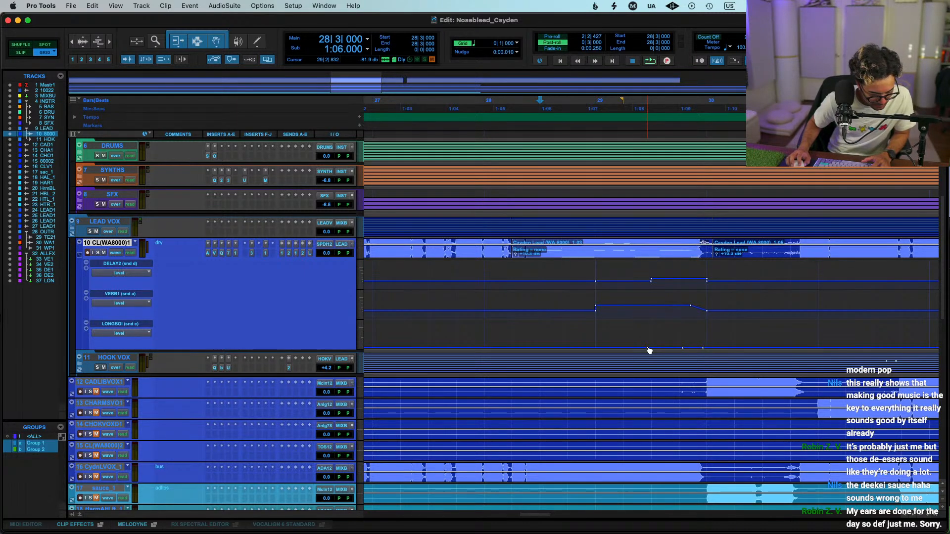
# Shape a triangular LONGBOI send swell peaking near 29|4, trying a -2.8 dB peak and lowering it during playback
pyautogui.press('space')
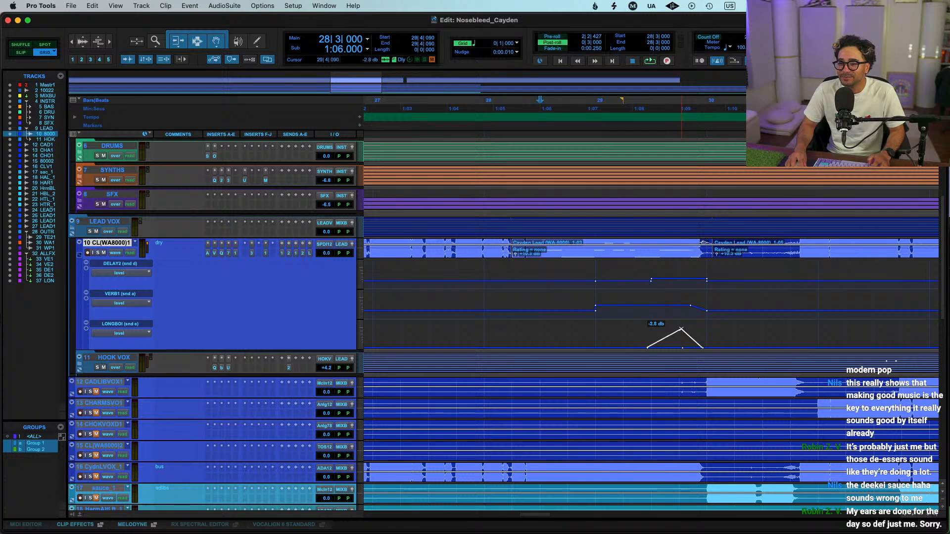
pyautogui.press('space')
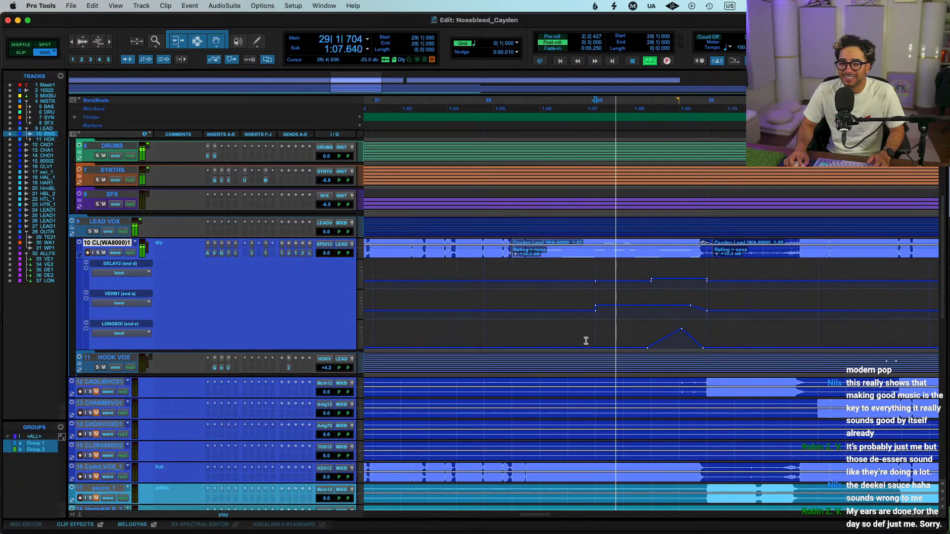
pyautogui.click(691, 333)
pyautogui.moveTo(691, 333); pyautogui.dragTo(687, 333)
pyautogui.click(597, 335)
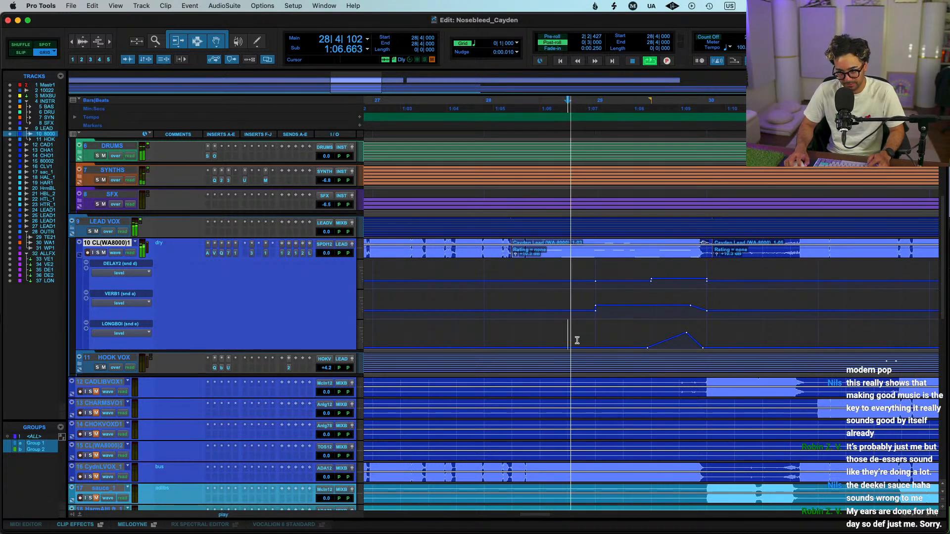
pyautogui.moveTo(684, 334); pyautogui.dragTo(686, 332)
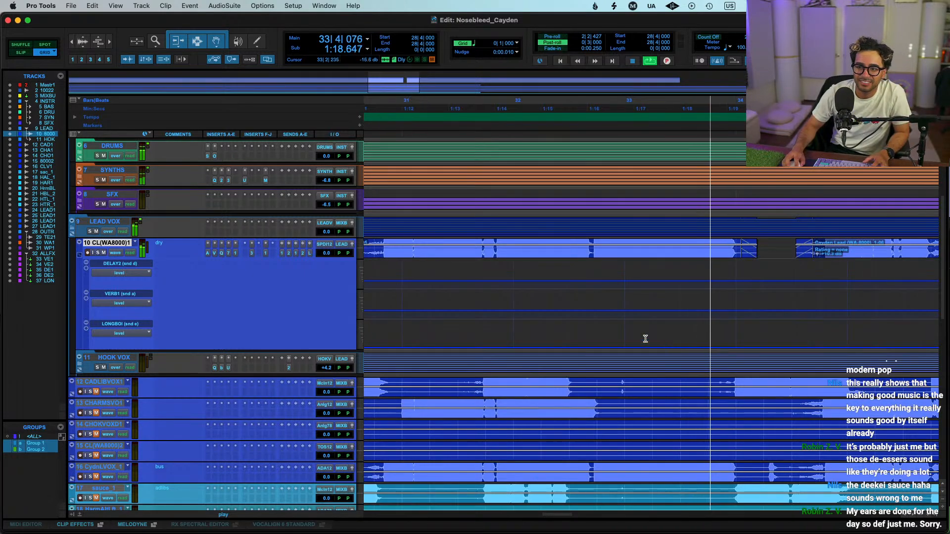
# Copy the DELAY2, VERB1 and LONGBOI send automation from 29|1 to 30|1 and paste it at 33|1
pyautogui.moveTo(517, 318); pyautogui.dragTo(426, 347)
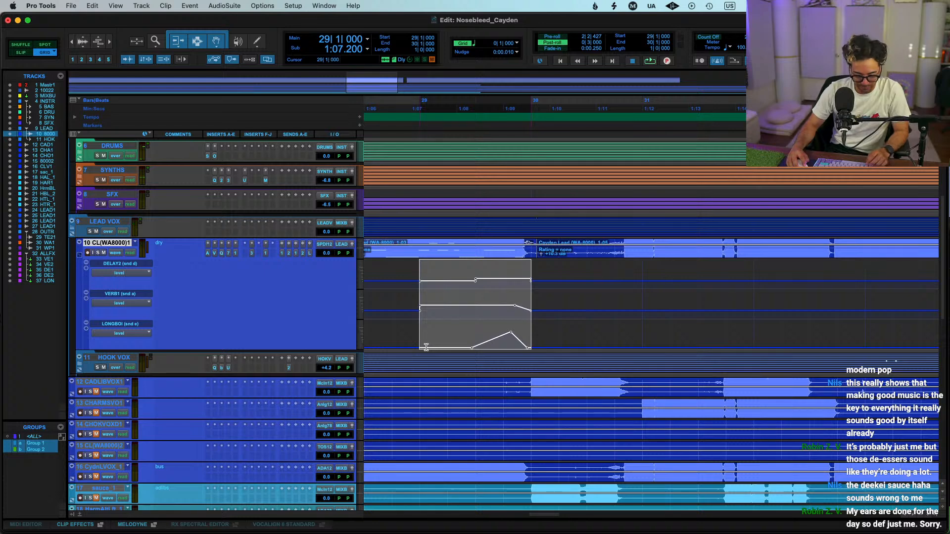
pyautogui.hscroll(10, 680, 281)
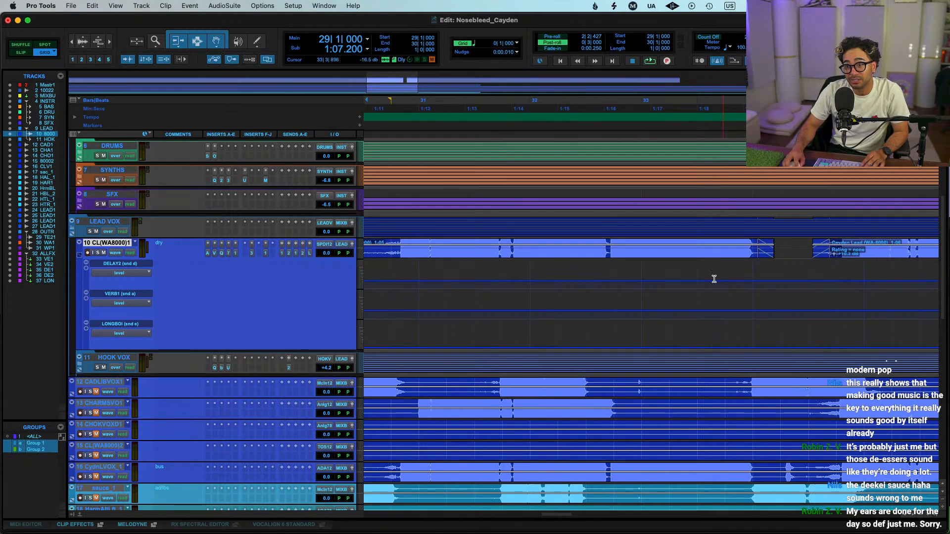
pyautogui.hscroll(-8, 716, 279)
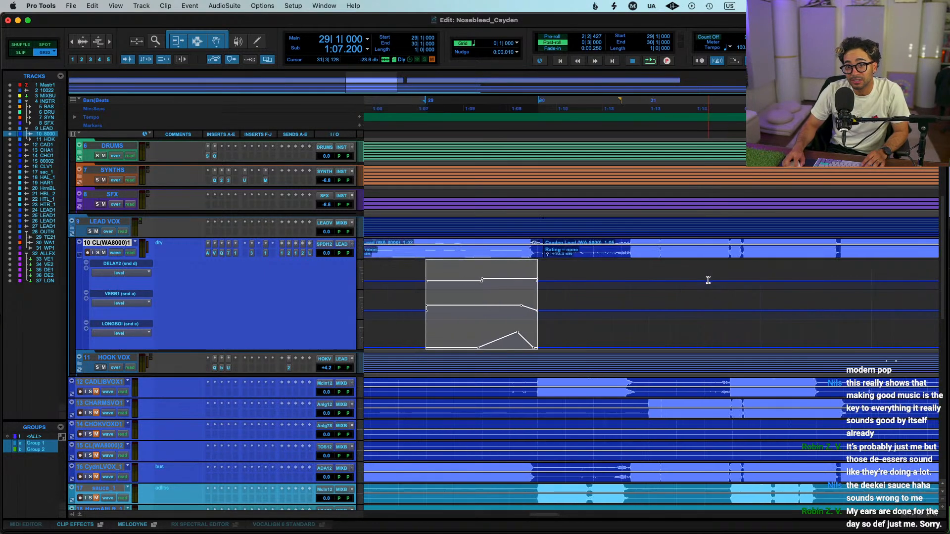
pyautogui.click(602, 275)
pyautogui.hscroll(10, 614, 277)
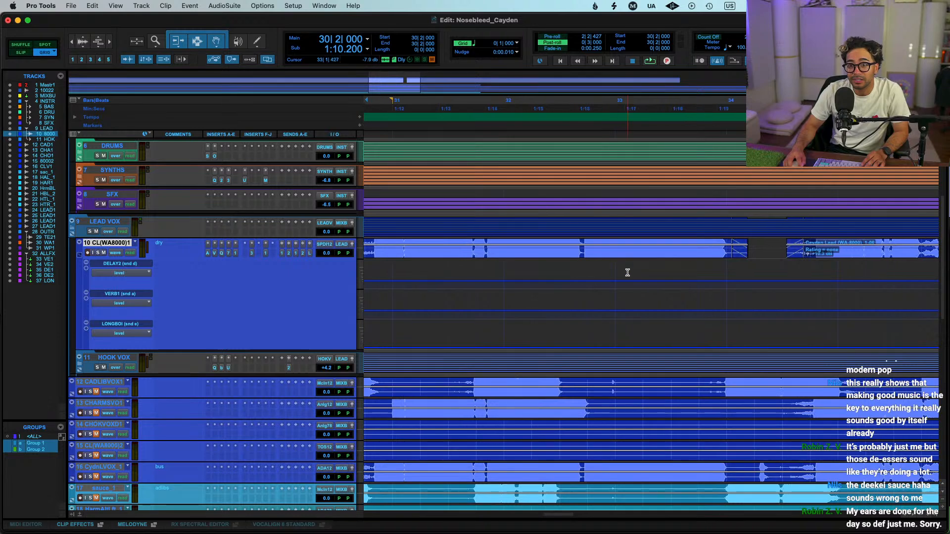
pyautogui.press('super+v')
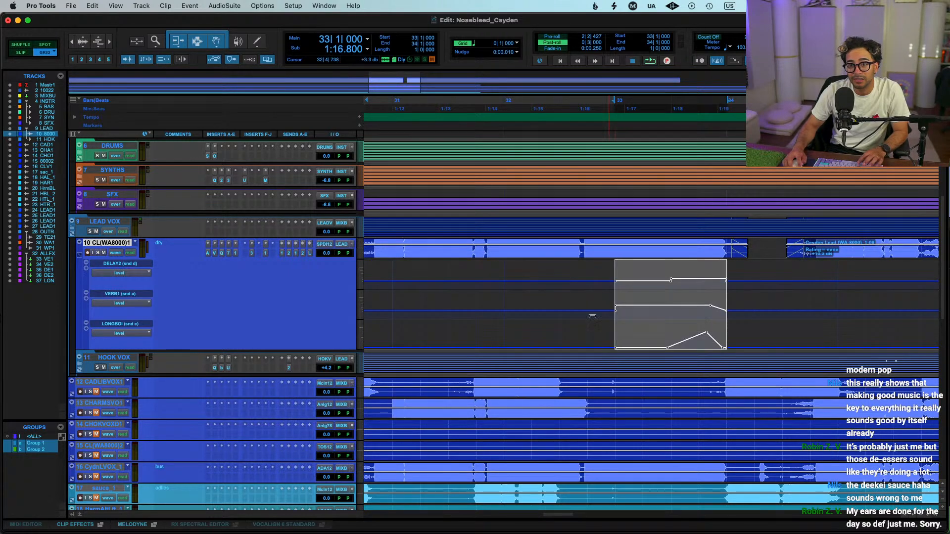
# Audition the pasted send automation from 32|2 and listen through the following lead vocal up to bar 44
pyautogui.click(536, 283)
pyautogui.press('space')
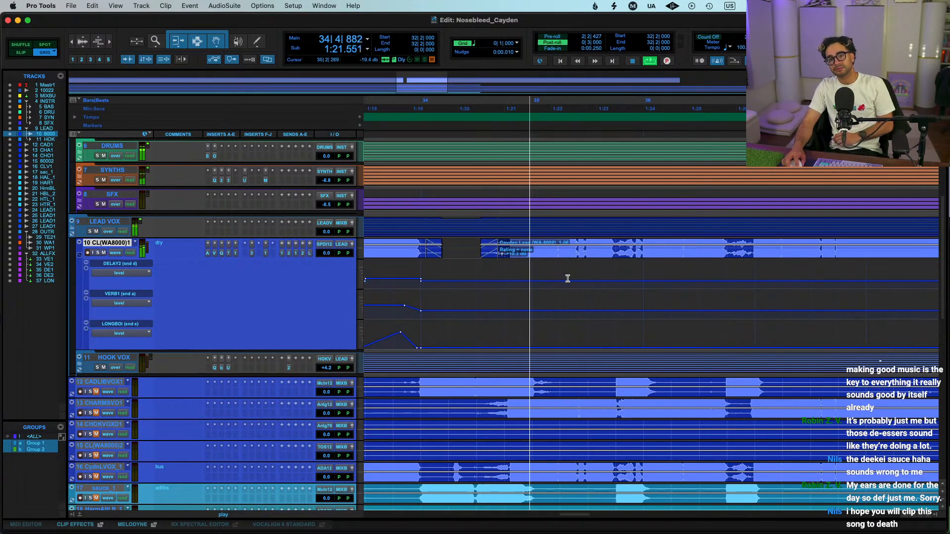
pyautogui.press('Tab')
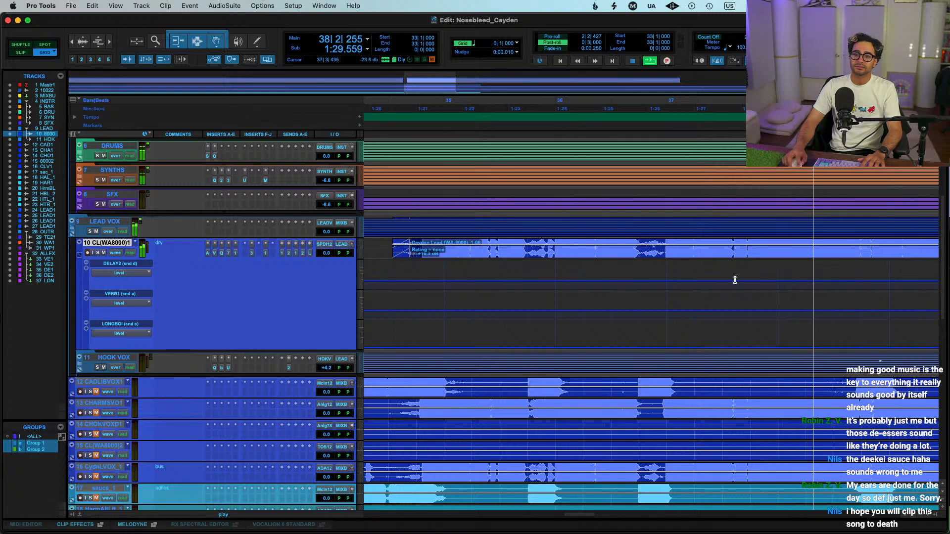
pyautogui.press('super+bracketleft')
pyautogui.press('super+bracketleft')
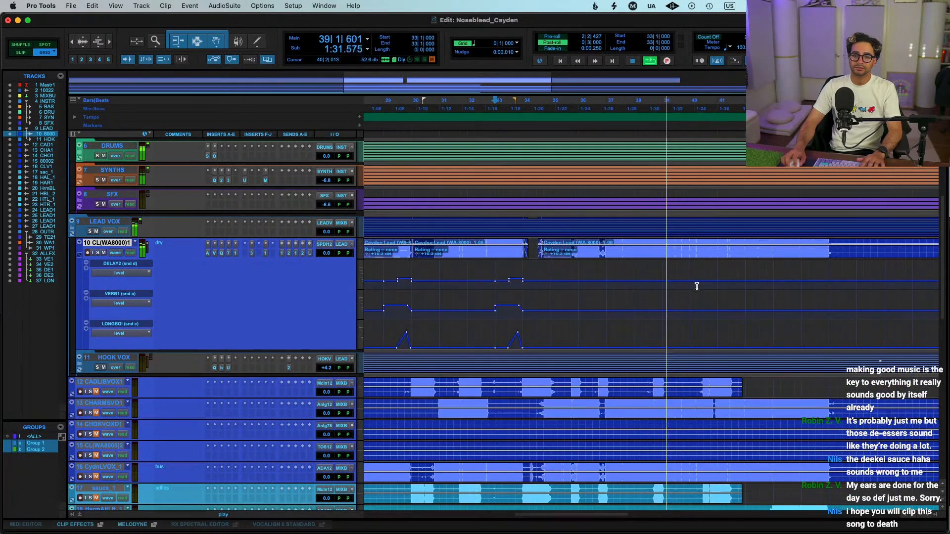
pyautogui.press('super+bracketleft')
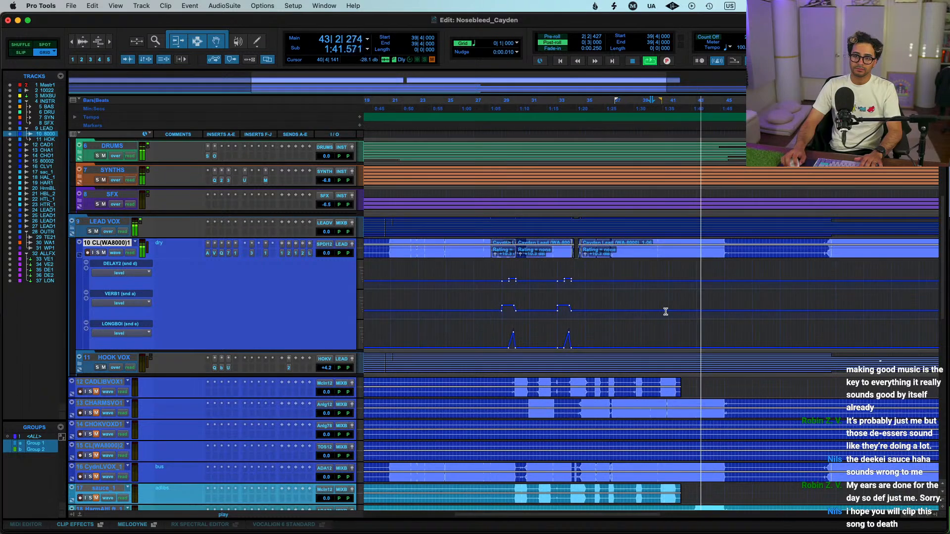
pyautogui.press('t')
pyautogui.press('t')
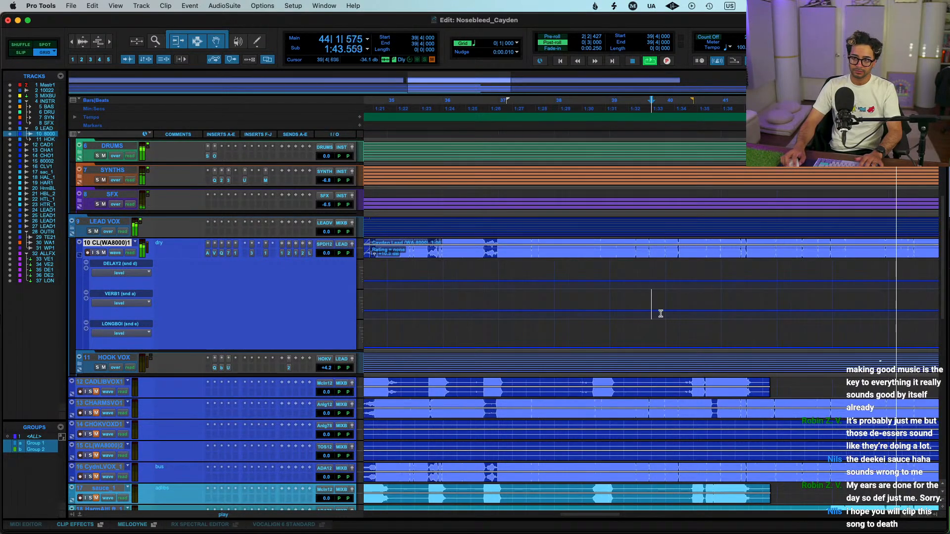
pyautogui.press('space')
pyautogui.press('t')
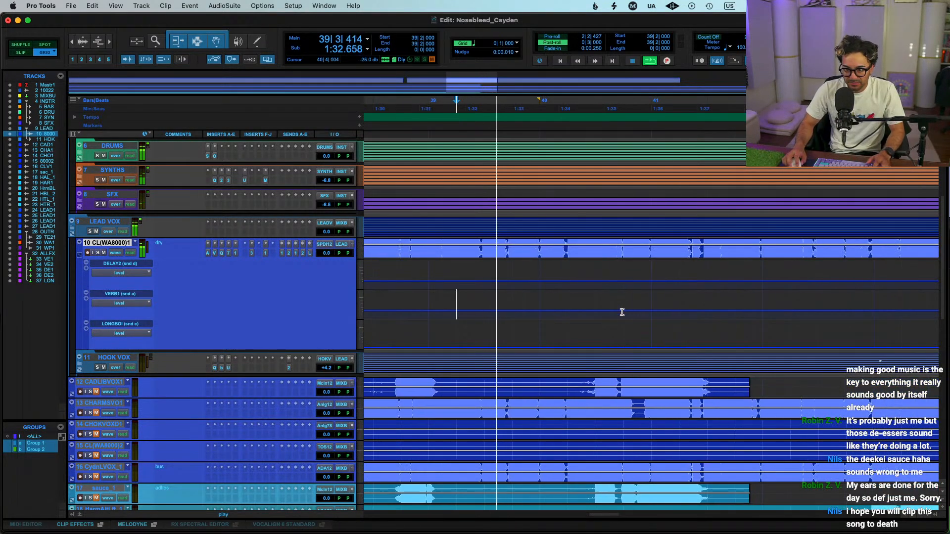
# Raise the VERB1 send level on CL(WA8000)1 between 40|3 and 40|4 and replay from 40|2
pyautogui.click(531, 315)
pyautogui.moveTo(531, 316); pyautogui.dragTo(519, 292)
pyautogui.press('space')
pyautogui.click(471, 303)
pyautogui.press('space')
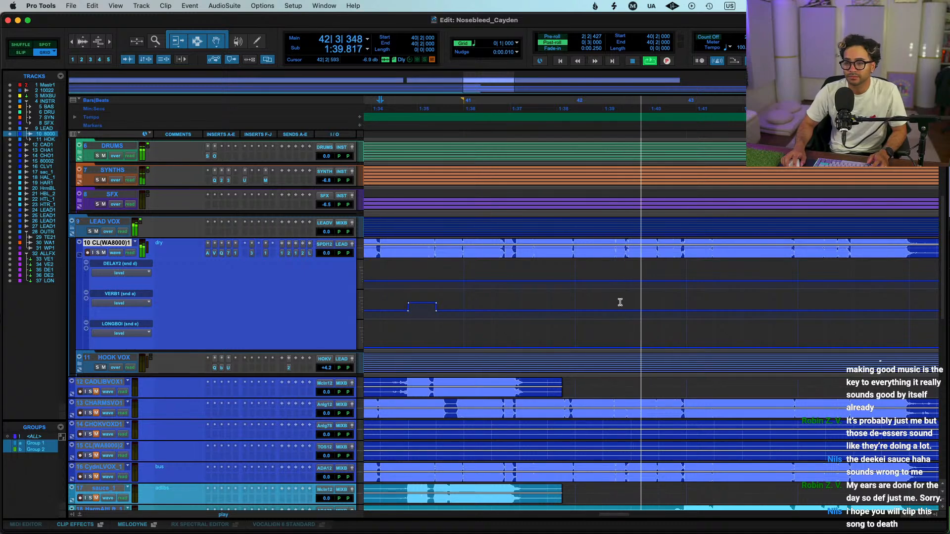
# Raise the VERB1 send level between 38|3 and 38|4, fine-tuning it while replaying from 38|1
pyautogui.hscroll(3, 621, 303)
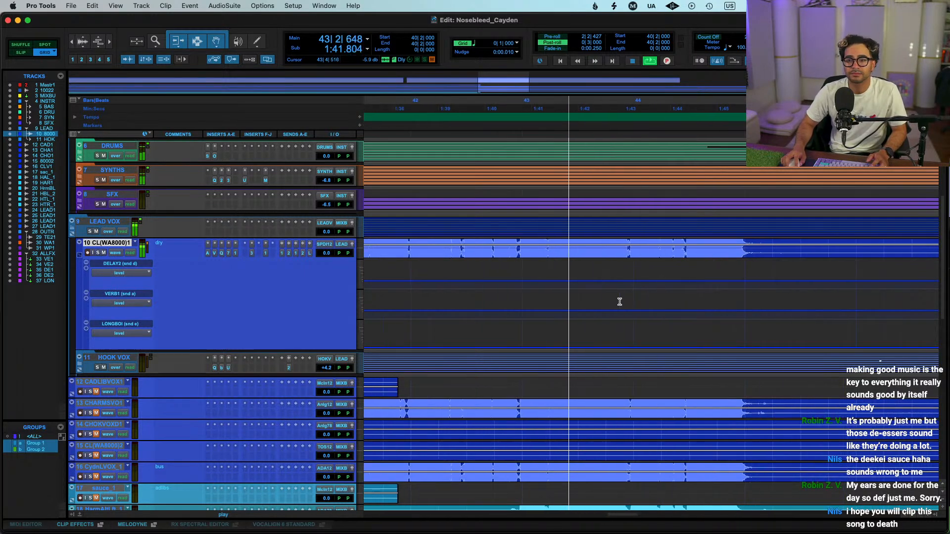
pyautogui.hscroll(-8, 619, 302)
pyautogui.press('r')
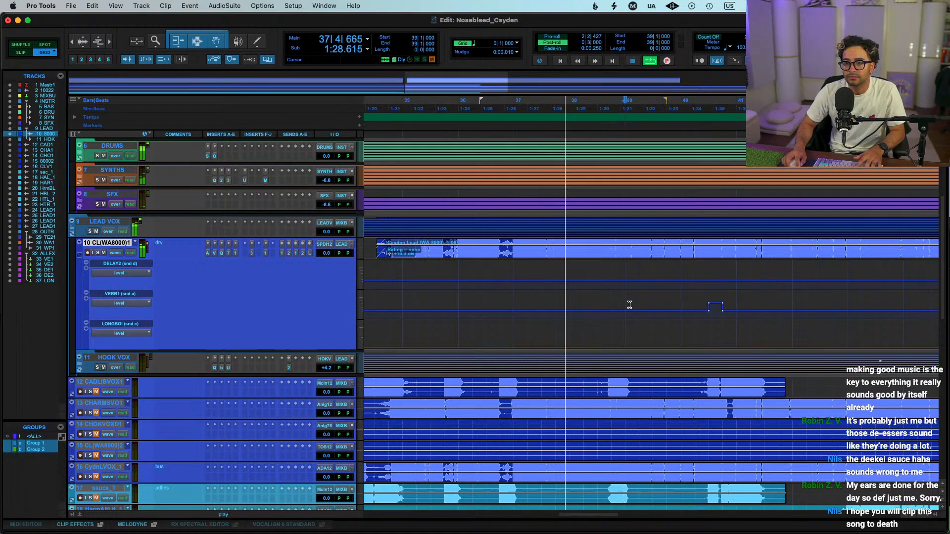
pyautogui.press('t')
pyautogui.moveTo(609, 307); pyautogui.dragTo(608, 295)
pyautogui.click(531, 308)
pyautogui.press('space')
pyautogui.press('space')
pyautogui.click(670, 302)
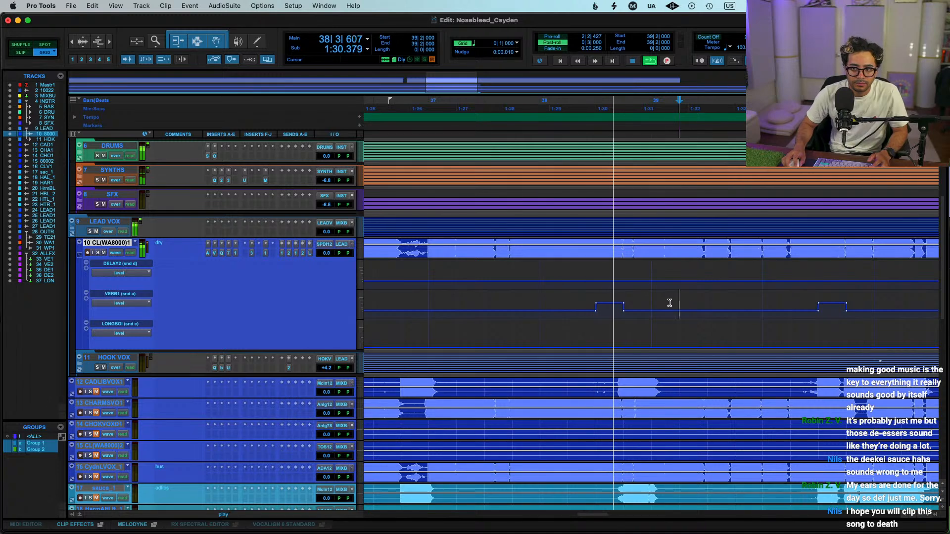
pyautogui.press('space')
pyautogui.press('space')
pyautogui.press('space')
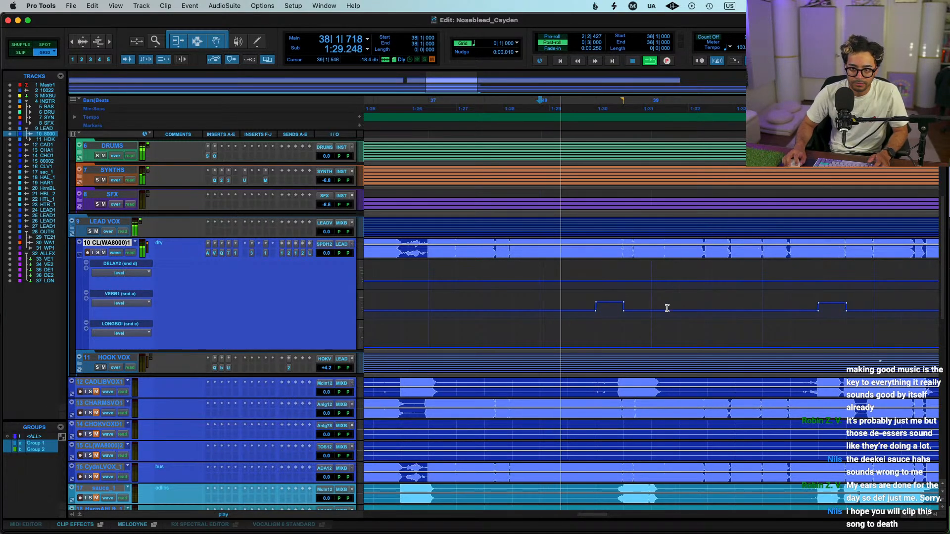
# Raise the LONGBOI send level on CL(WA8000)1 between 38|3 and 38|4 and replay from 38|1
pyautogui.hscroll(-1, 666, 306)
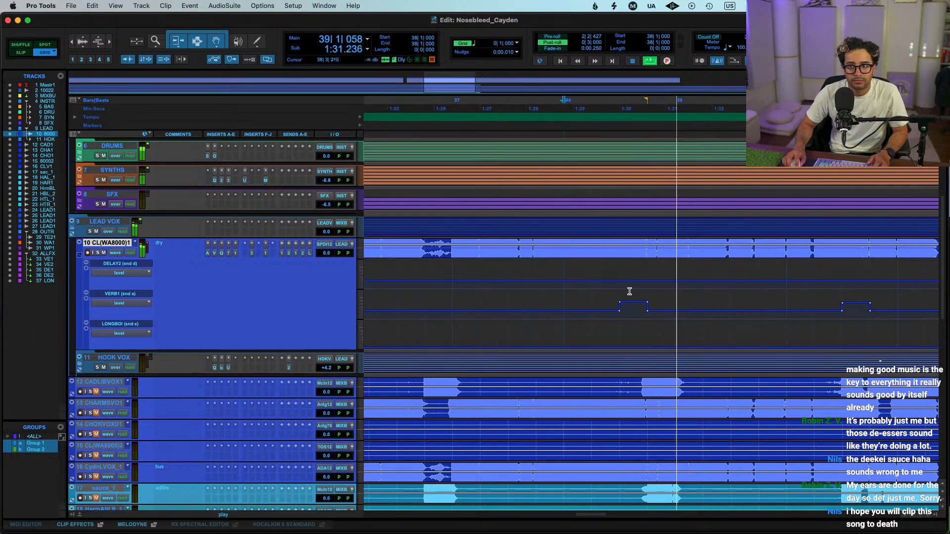
pyautogui.hscroll(2, 678, 290)
pyautogui.hscroll(3, 678, 290)
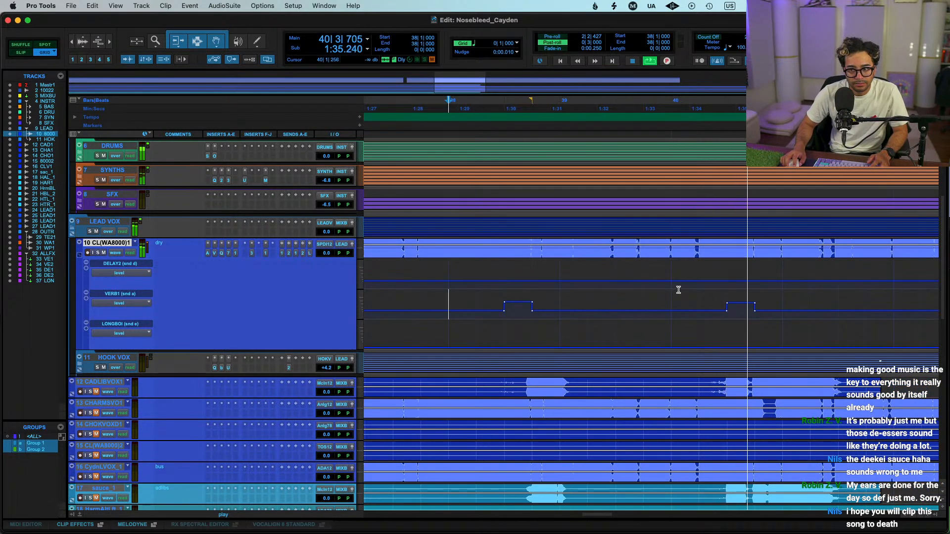
pyautogui.moveTo(532, 338); pyautogui.dragTo(521, 293)
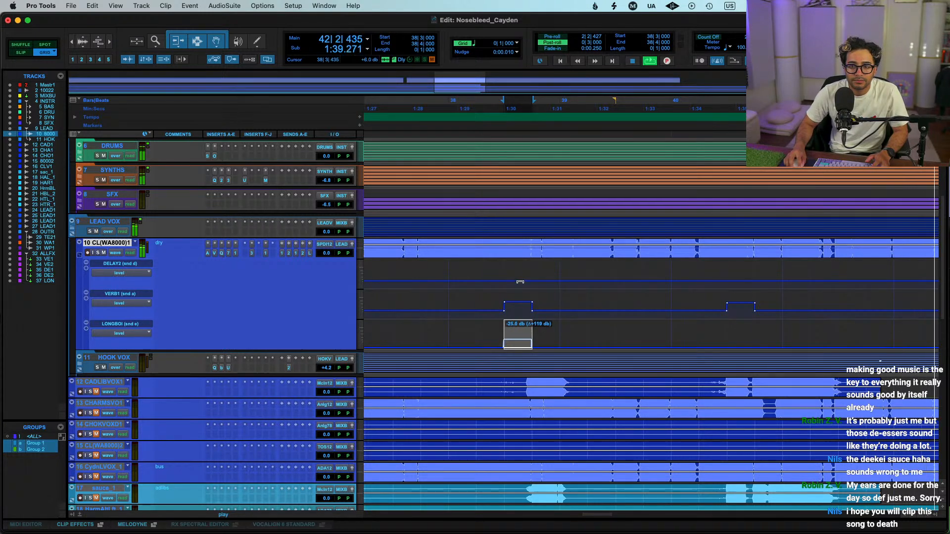
pyautogui.click(448, 338)
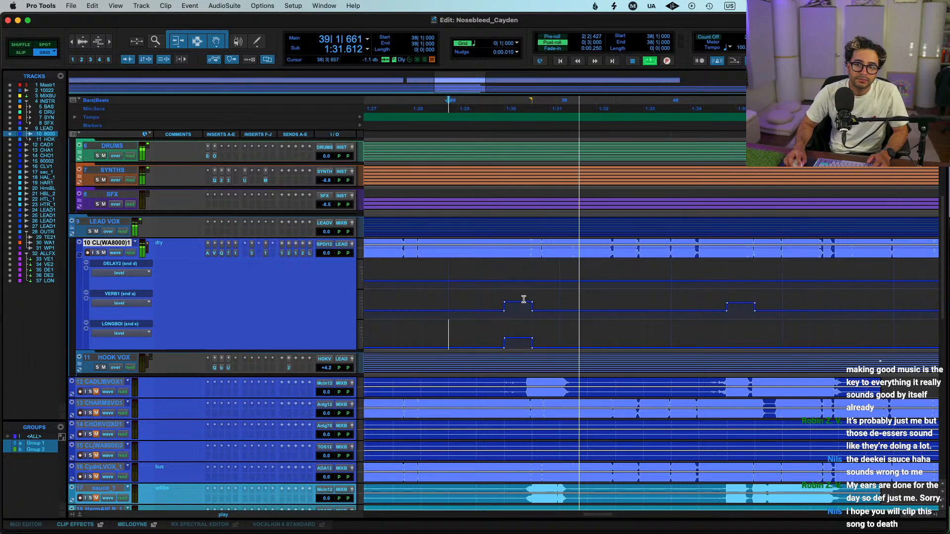
# Lower the VERB1 send level slightly between 38|3 and 38|4, replay from 38|2 and save the session
pyautogui.moveTo(518, 293); pyautogui.dragTo(517, 297)
pyautogui.click(475, 335)
pyautogui.press('super+s')
pyautogui.press('space')
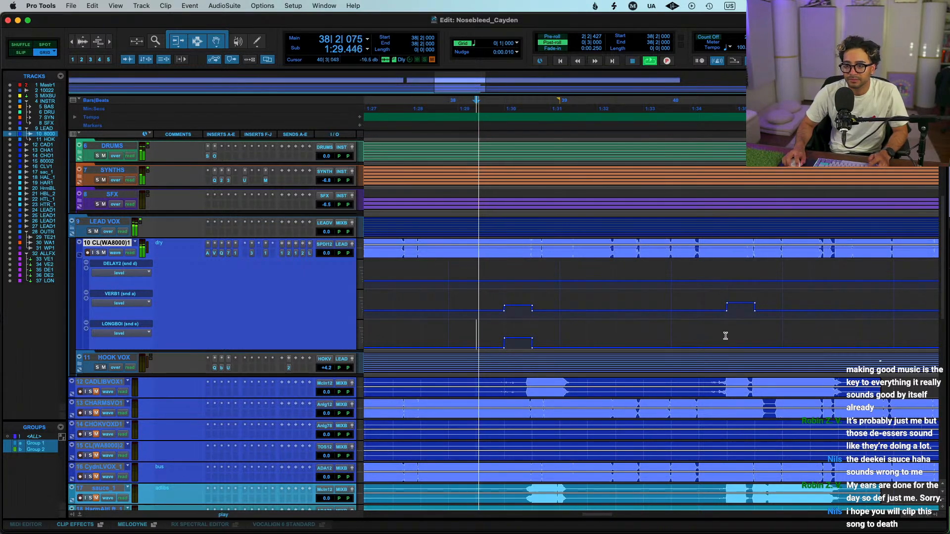
# Raise the LONGBOI send level between 40|3 and 40|4, replay from 40|2 and lower the VERB1 send there slightly
pyautogui.moveTo(728, 335); pyautogui.dragTo(740, 279)
pyautogui.click(743, 327)
pyautogui.click(518, 324)
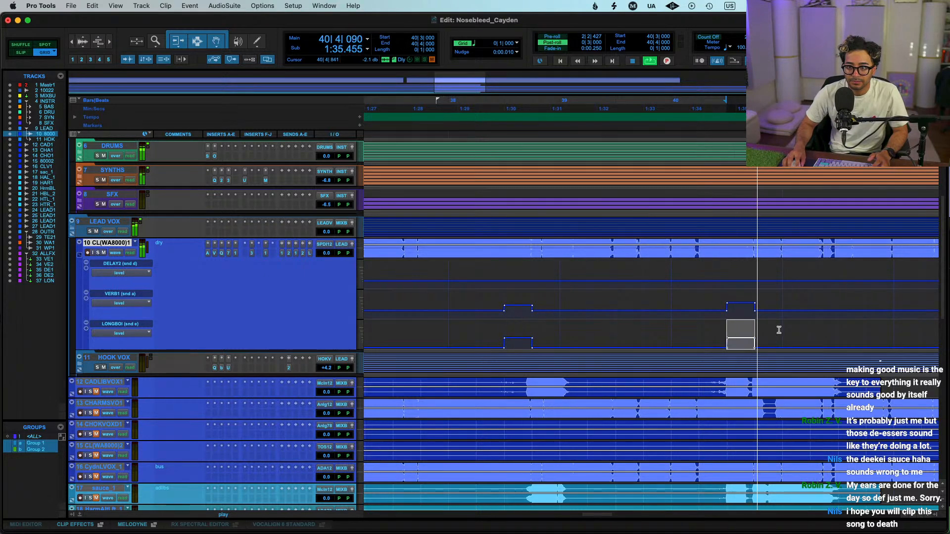
pyautogui.click(688, 333)
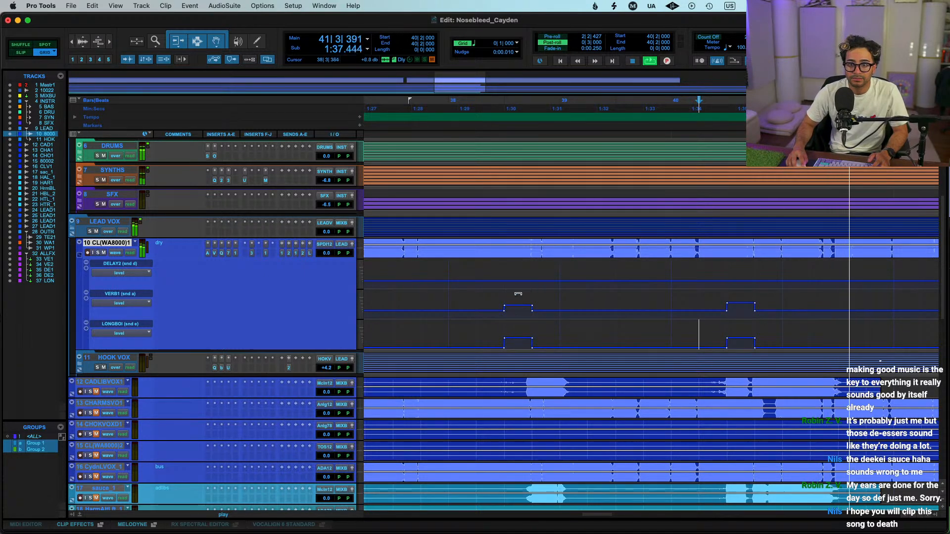
pyautogui.moveTo(744, 293); pyautogui.dragTo(743, 295)
# Insert the AMEK EQ 250 plug-in on the HOOK VOX track during playback from 46|3 and close its window
pyautogui.press('r')
pyautogui.press('r')
pyautogui.press('r')
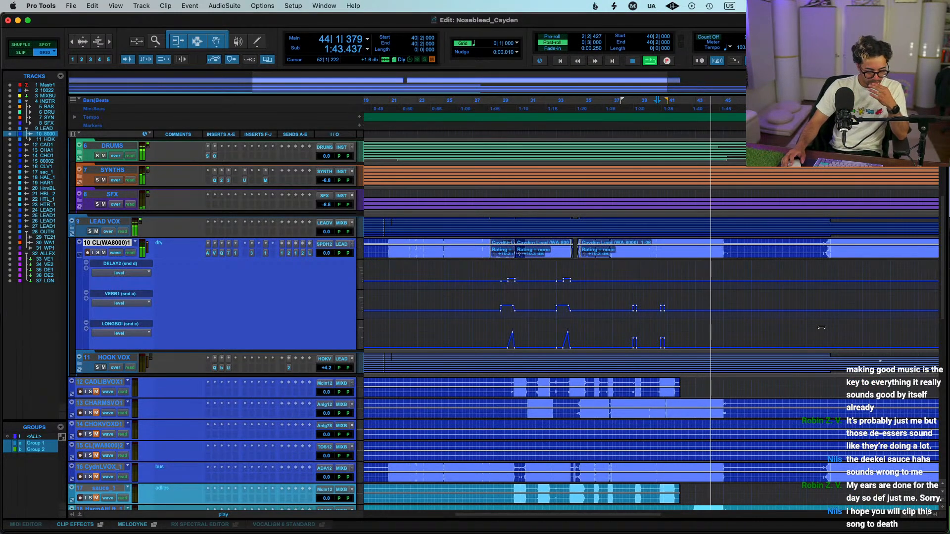
pyautogui.press('r')
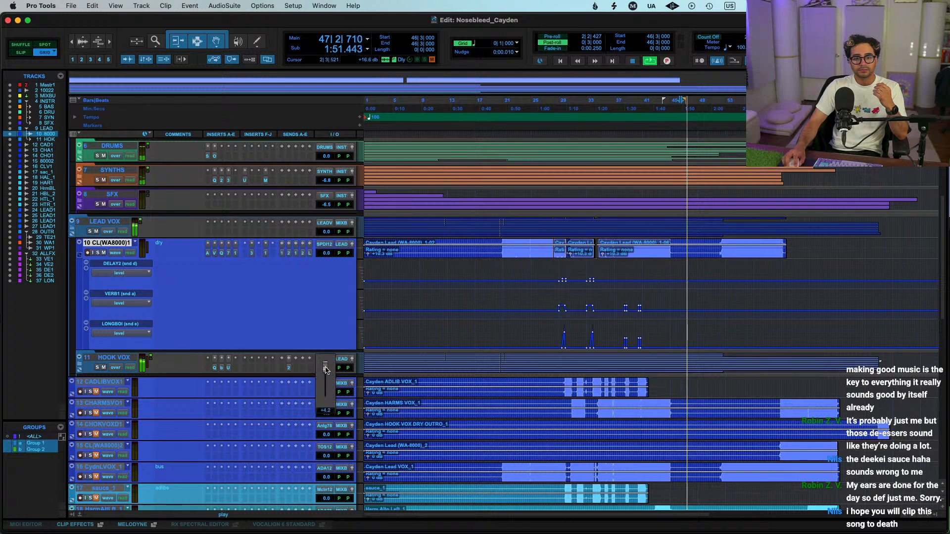
pyautogui.click(247, 370)
pyautogui.write('amek')
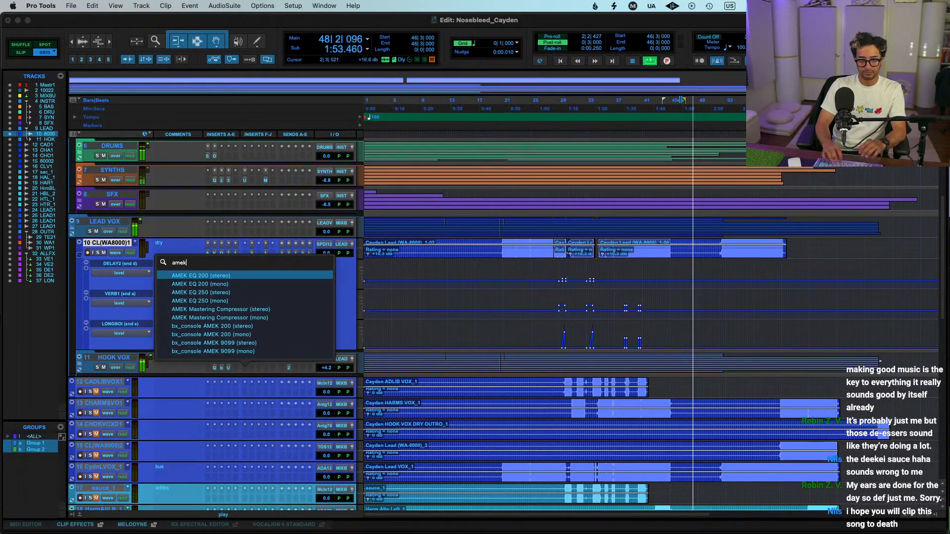
pyautogui.press('Down')
pyautogui.press('Down')
pyautogui.press('Return')
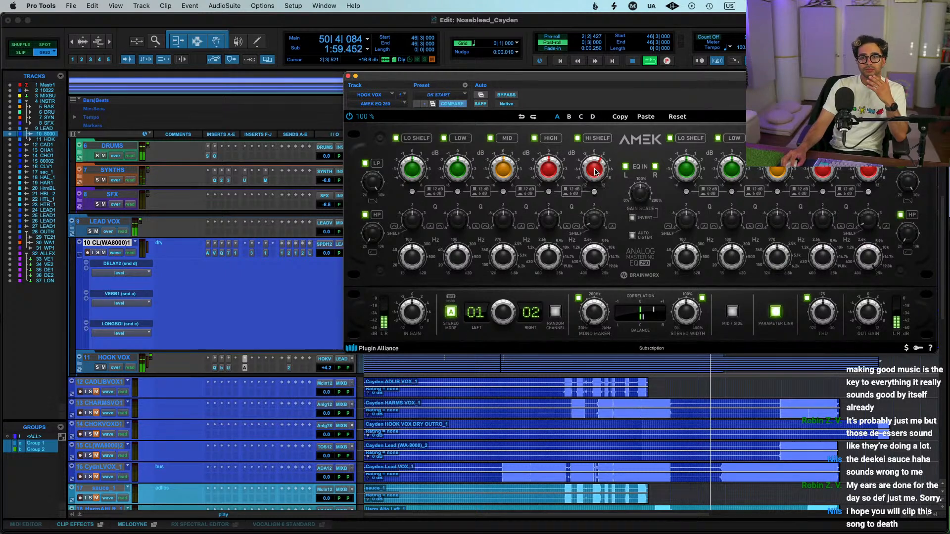
pyautogui.click(348, 77)
# Adjust the HOOK VOX volume to +5.4 dB while replaying from 46|3, and save the session
pyautogui.moveTo(331, 368); pyautogui.dragTo(332, 373)
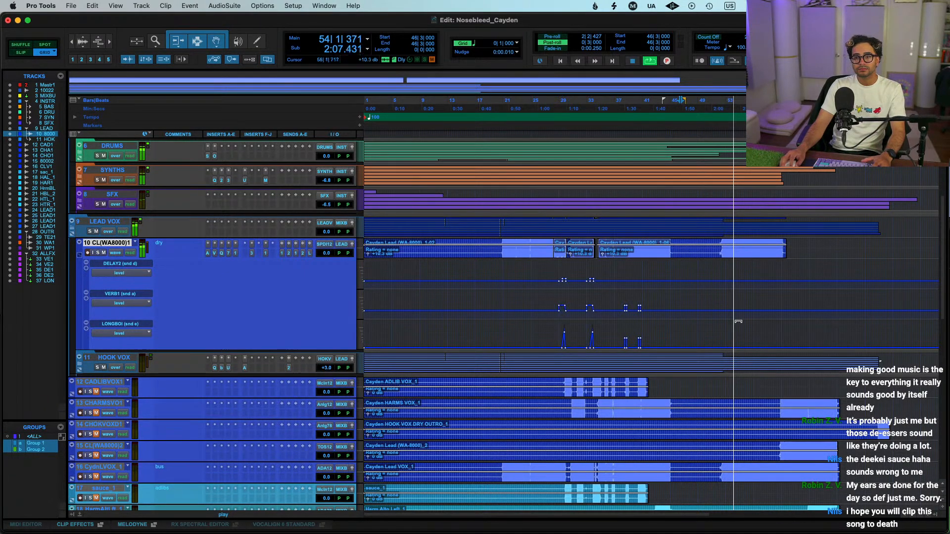
pyautogui.press('space')
pyautogui.press('super+s')
pyautogui.press('space')
pyautogui.moveTo(324, 368); pyautogui.dragTo(325, 366)
# In HOOK VOX's Pro-Q 4, move the low cut lower and set the upper-mid bell to about 1343 Hz, -4.08 dB
pyautogui.click(214, 358)
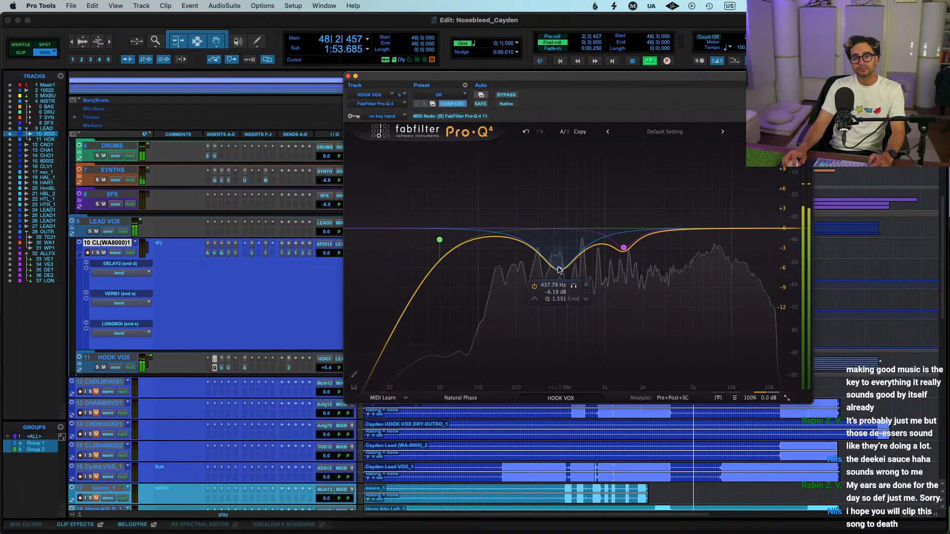
pyautogui.moveTo(439, 240); pyautogui.dragTo(435, 224)
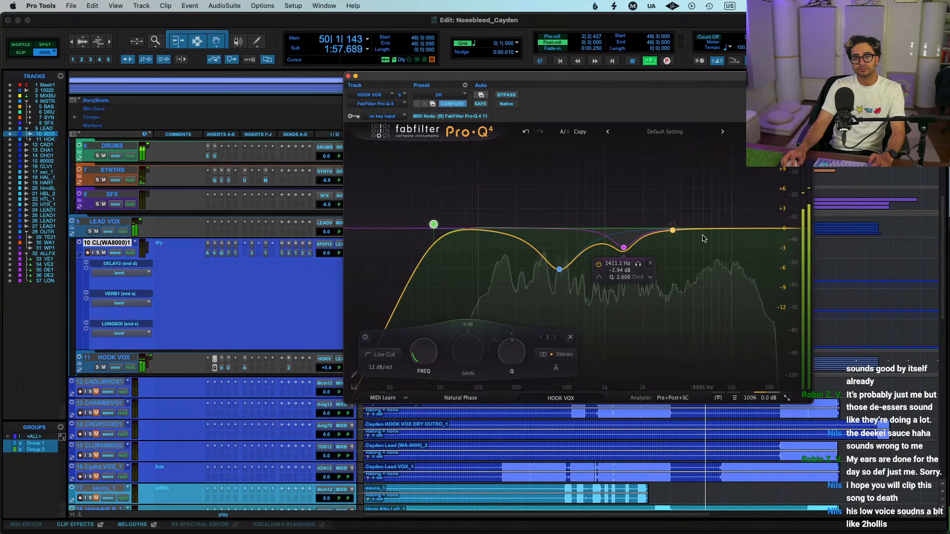
pyautogui.moveTo(623, 248)
pyautogui.mouseDown()
pyautogui.moveTo(599, 190)
pyautogui.moveTo(601, 292)
pyautogui.moveTo(612, 281)
pyautogui.moveTo(619, 186)
pyautogui.moveTo(620, 265)
pyautogui.moveTo(621, 255)
pyautogui.mouseUp()
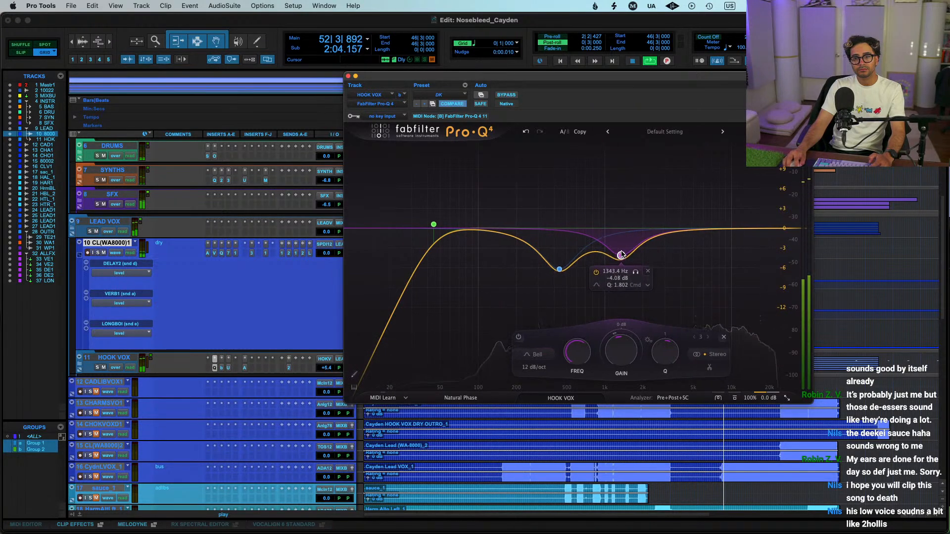
pyautogui.click(348, 76)
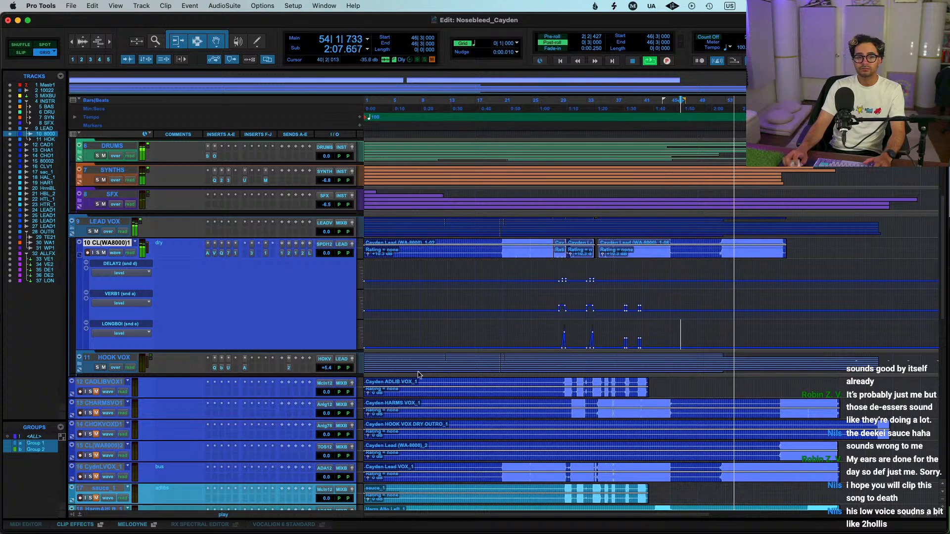
# Lower the LEAD VOX volume to -1.3 dB and raise the N_1002_21_25 track to -2.6 dB, playing from 55|1
pyautogui.scroll(5, 332, 386)
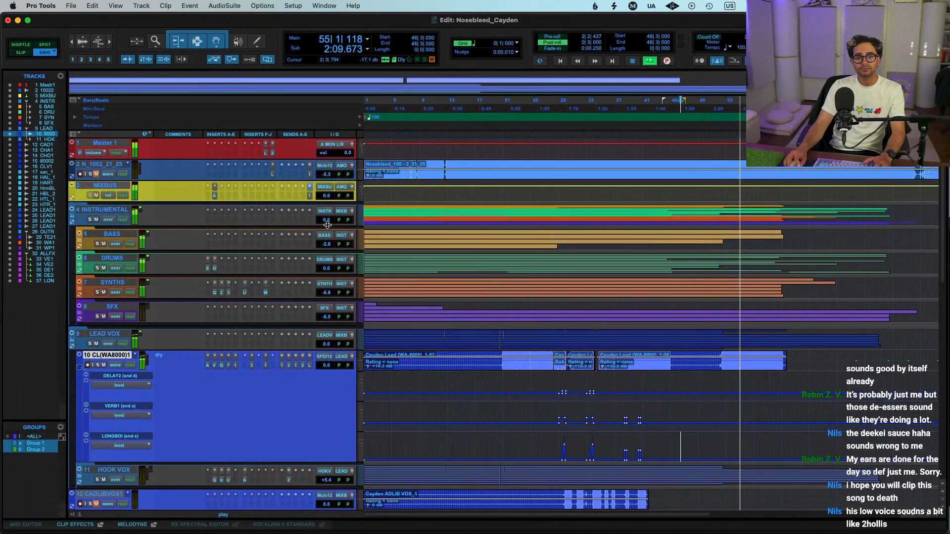
pyautogui.moveTo(327, 344); pyautogui.dragTo(326, 348)
pyautogui.click(739, 167)
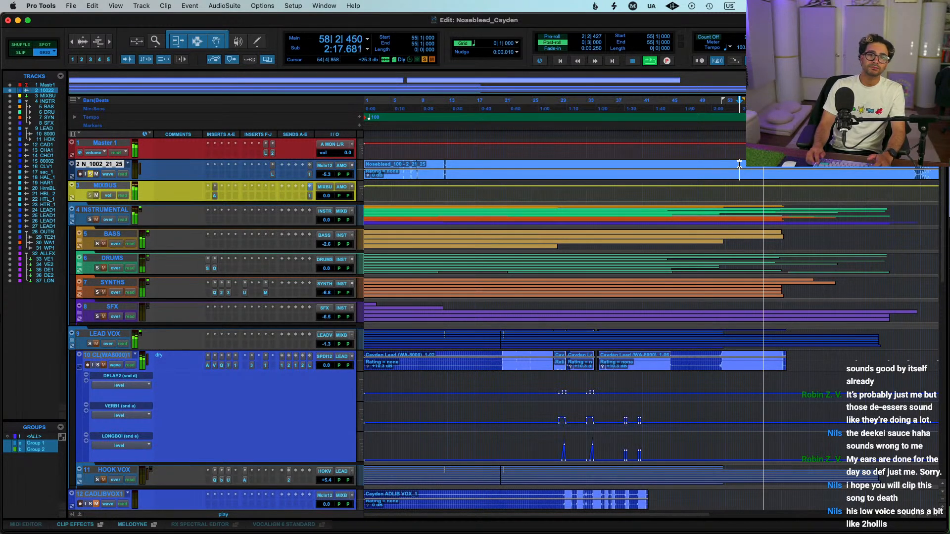
pyautogui.moveTo(326, 174); pyautogui.dragTo(327, 177)
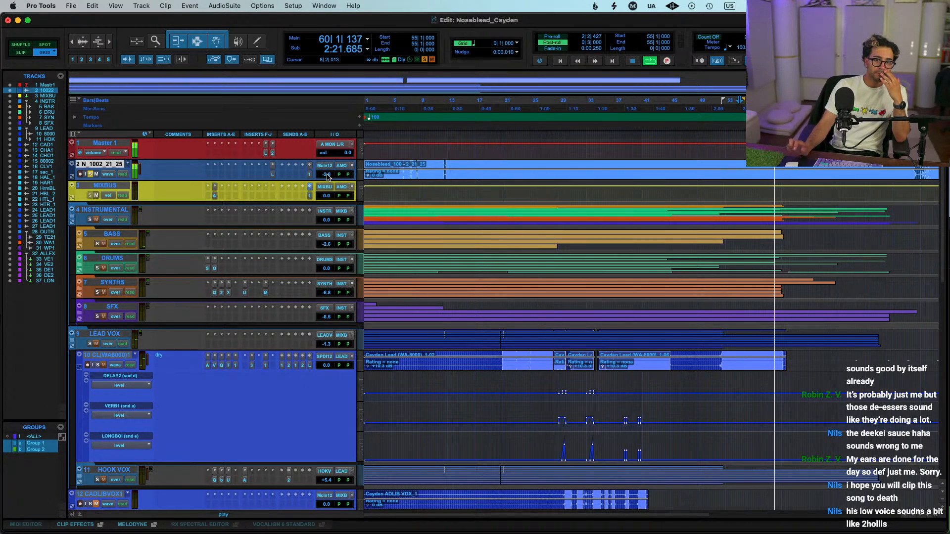
pyautogui.hotkey('ctrl', '\\')
pyautogui.press('Return')
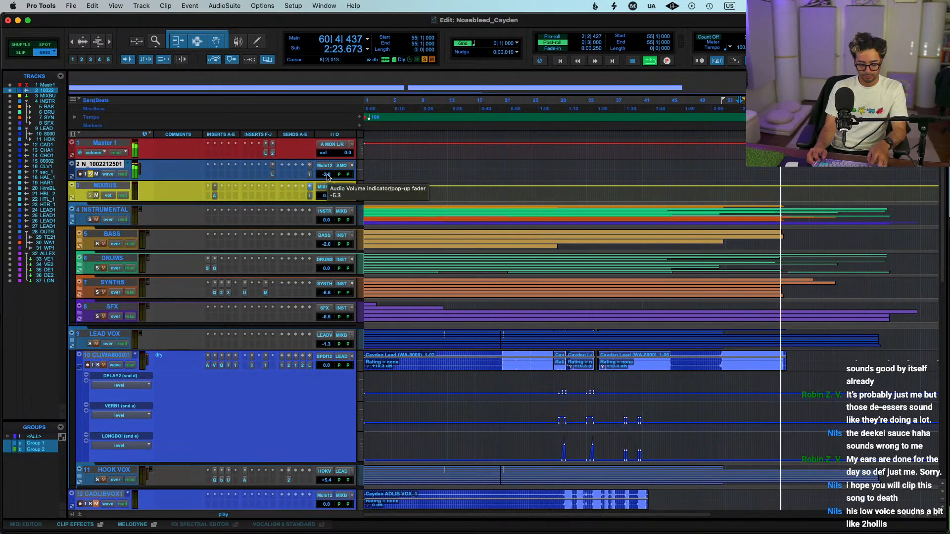
pyautogui.press('super+z')
# Set the LEAD VOX volume to -2.0 dB and the SYNTHS volume to -5.5 dB while replaying from 55|1
pyautogui.press('space')
pyautogui.press('space')
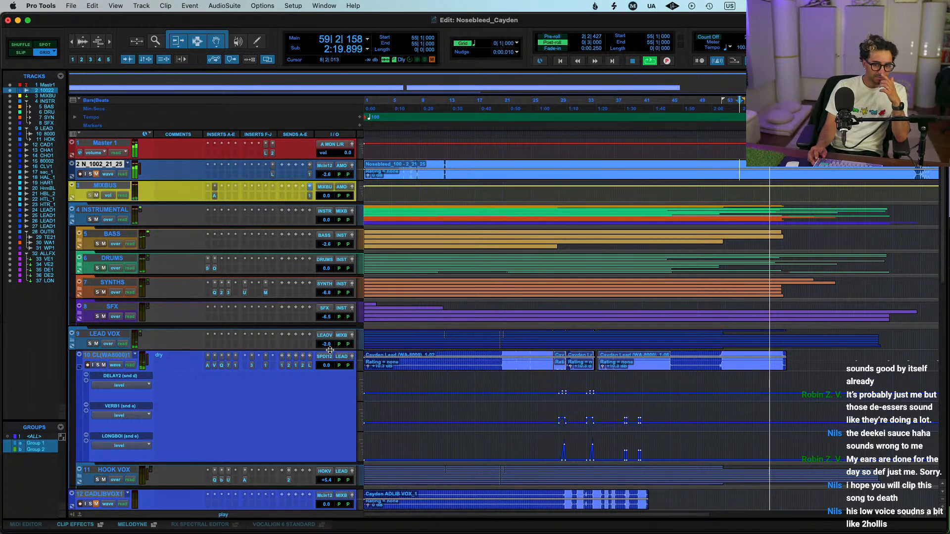
pyautogui.click(329, 293)
pyautogui.moveTo(331, 296); pyautogui.dragTo(331, 293)
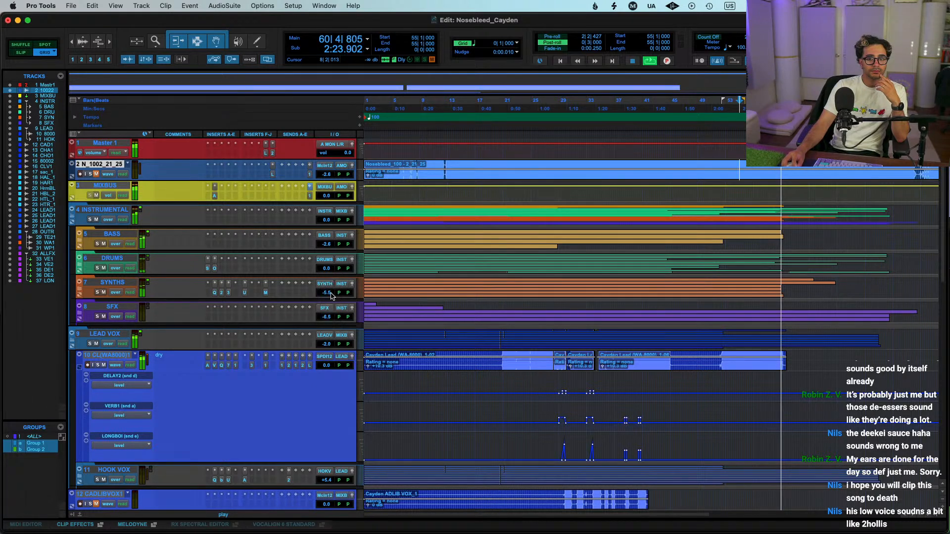
pyautogui.press('space')
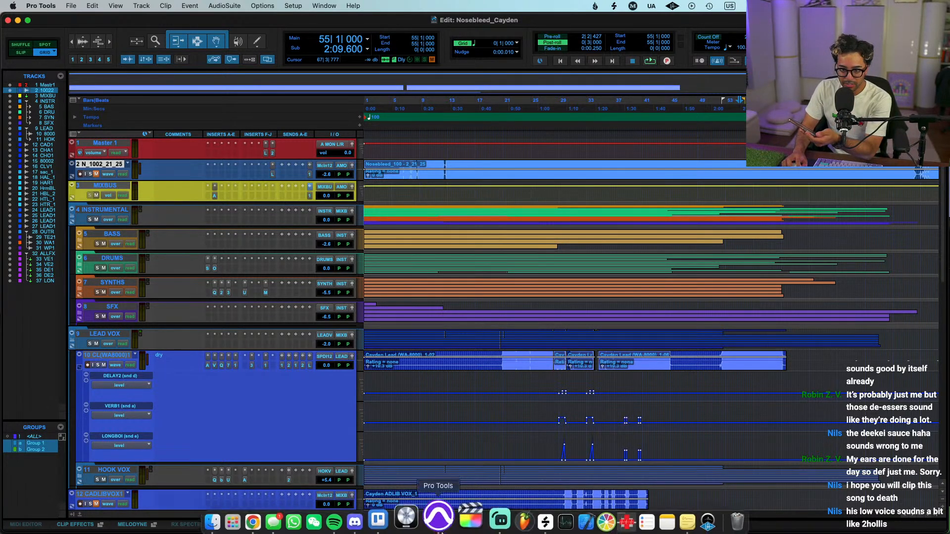
# Switch to Streamlabs Desktop, check the Mic source's filters, close them and return to Pro Tools
pyautogui.click(475, 523)
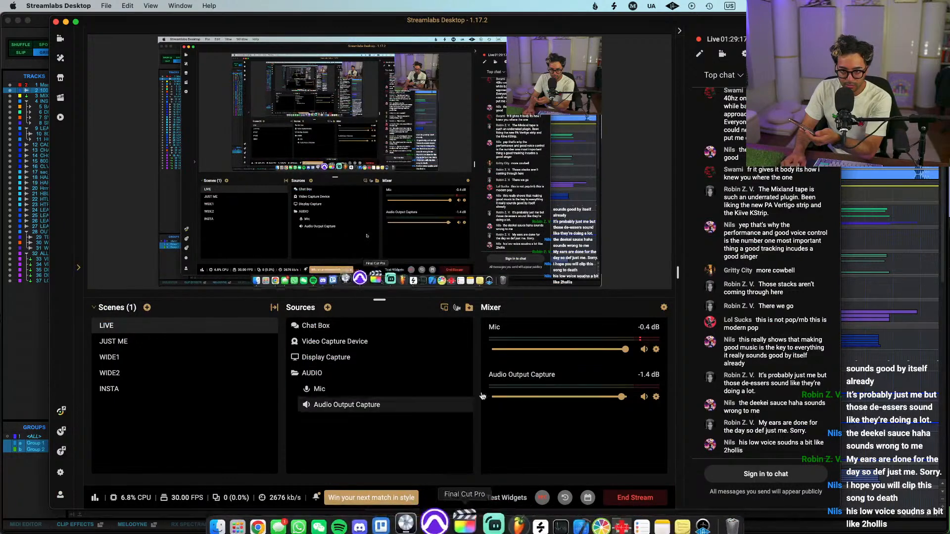
pyautogui.click(657, 350)
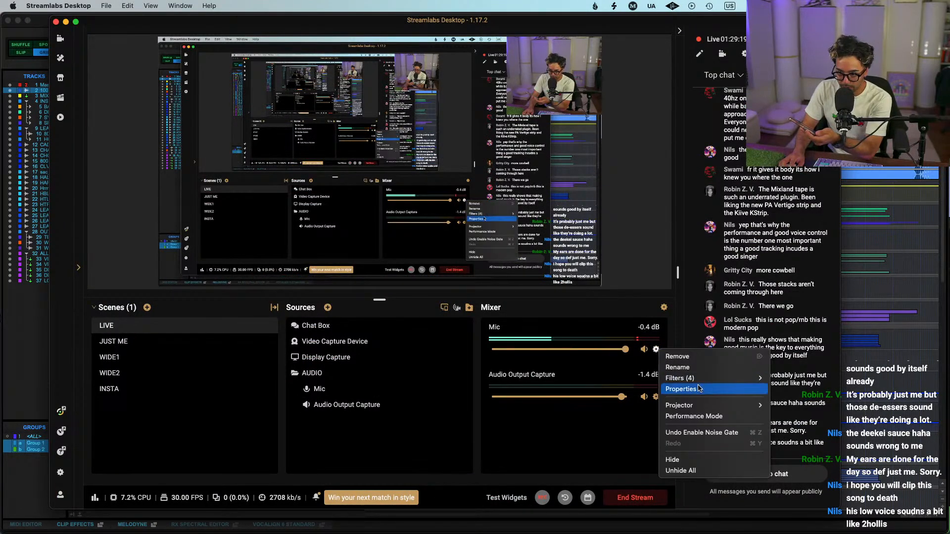
pyautogui.moveTo(732, 378)
pyautogui.click(784, 381)
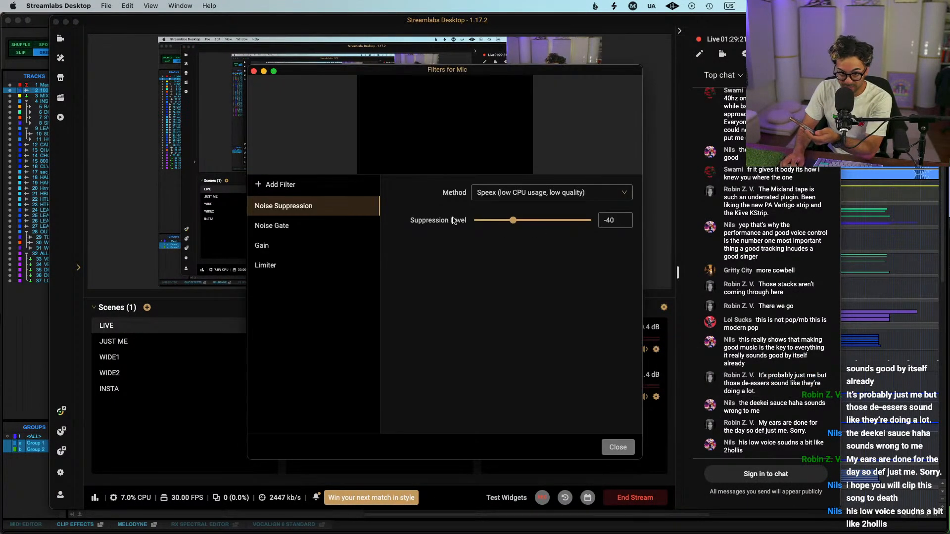
pyautogui.click(117, 196)
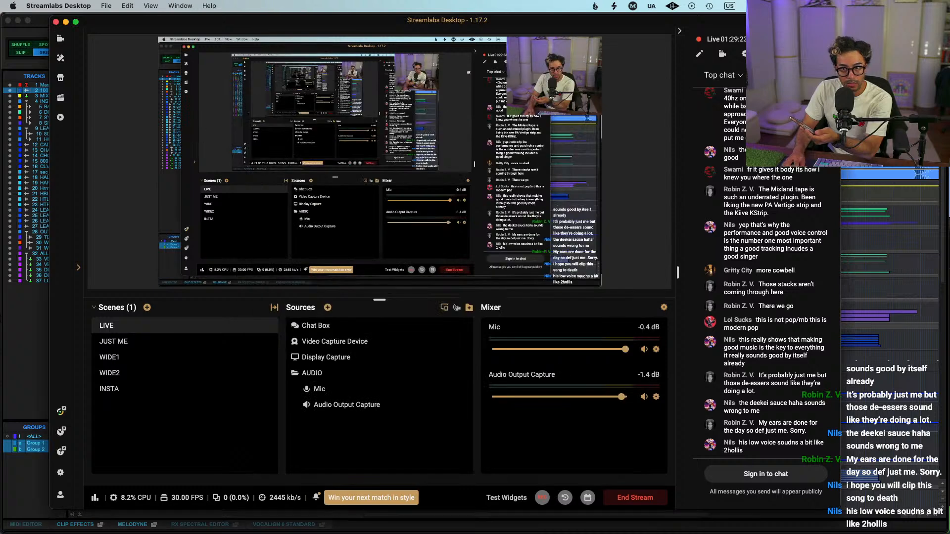
pyautogui.click(863, 74)
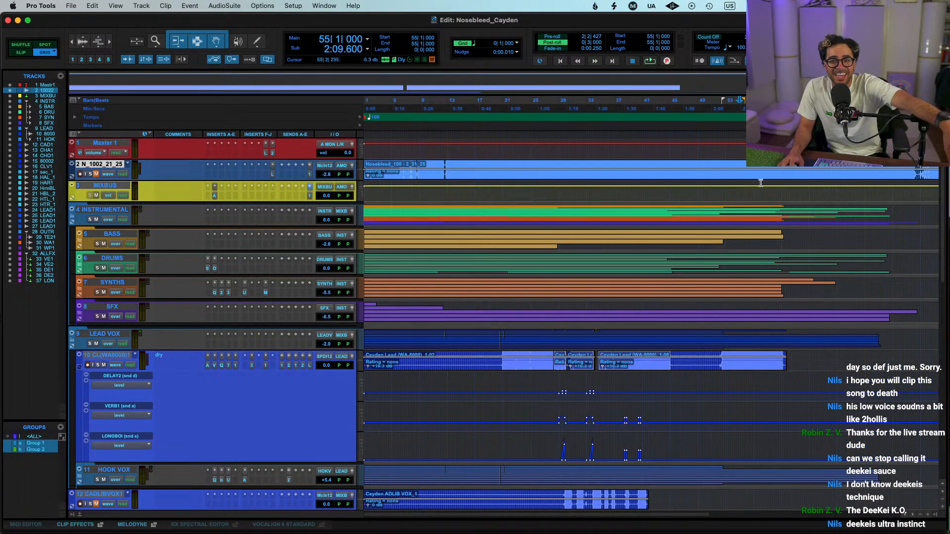
# Switch to Streamlabs Desktop and change the live scene to JUST ME
pyautogui.moveTo(440, 517)
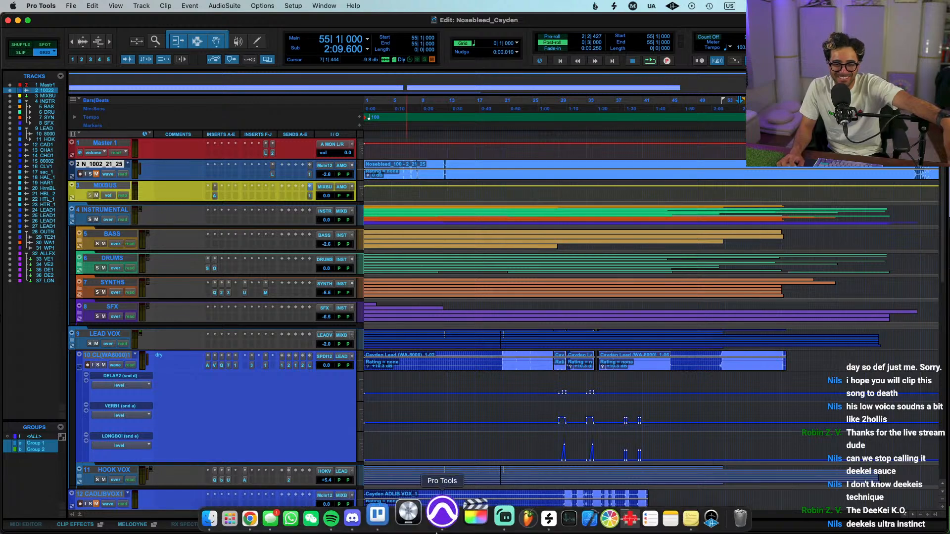
pyautogui.click(479, 517)
pyautogui.click(113, 341)
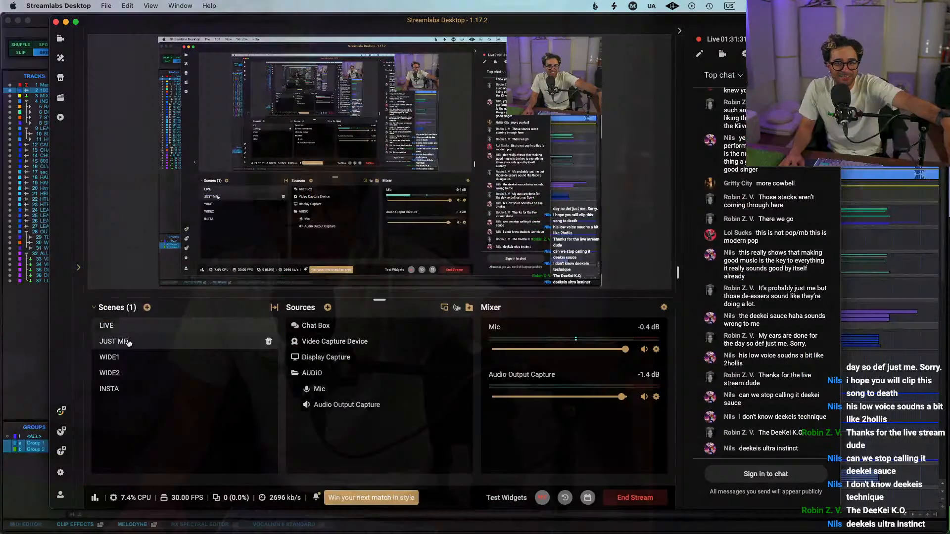